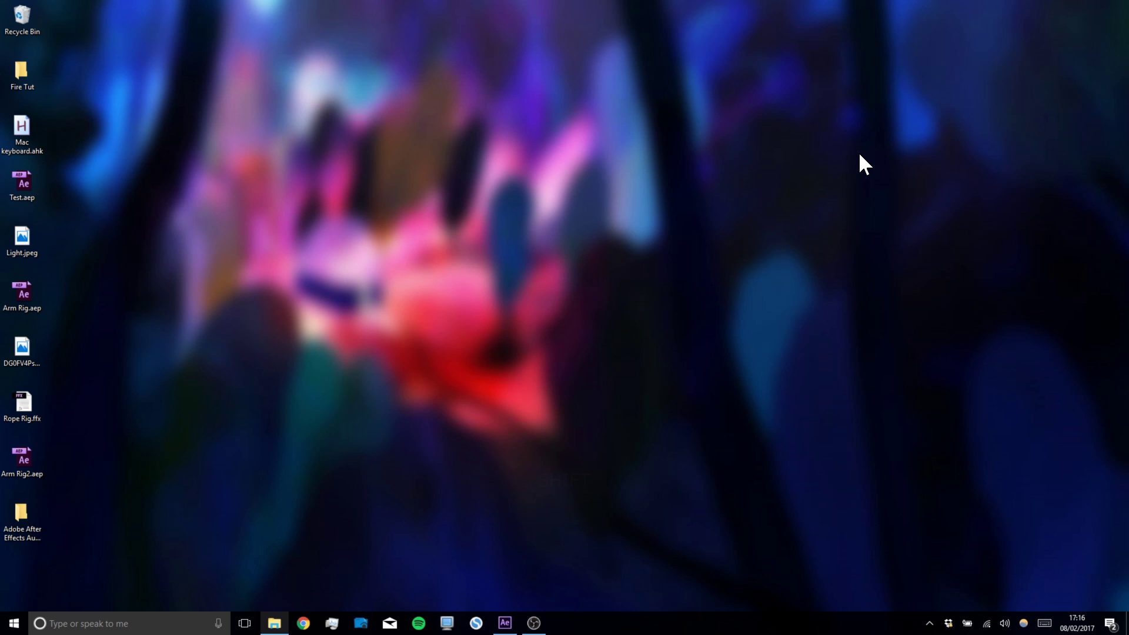
# Switch to After Effects and create a text layer reading "L" in the Liquid composition
pyautogui.click(506, 628)
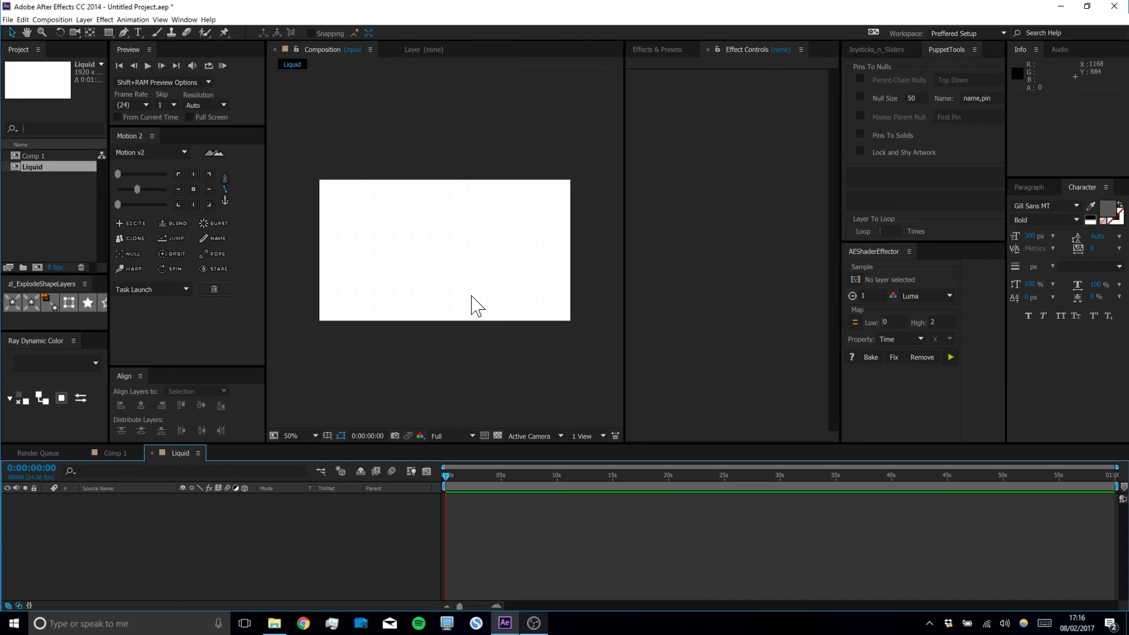
pyautogui.click(137, 32)
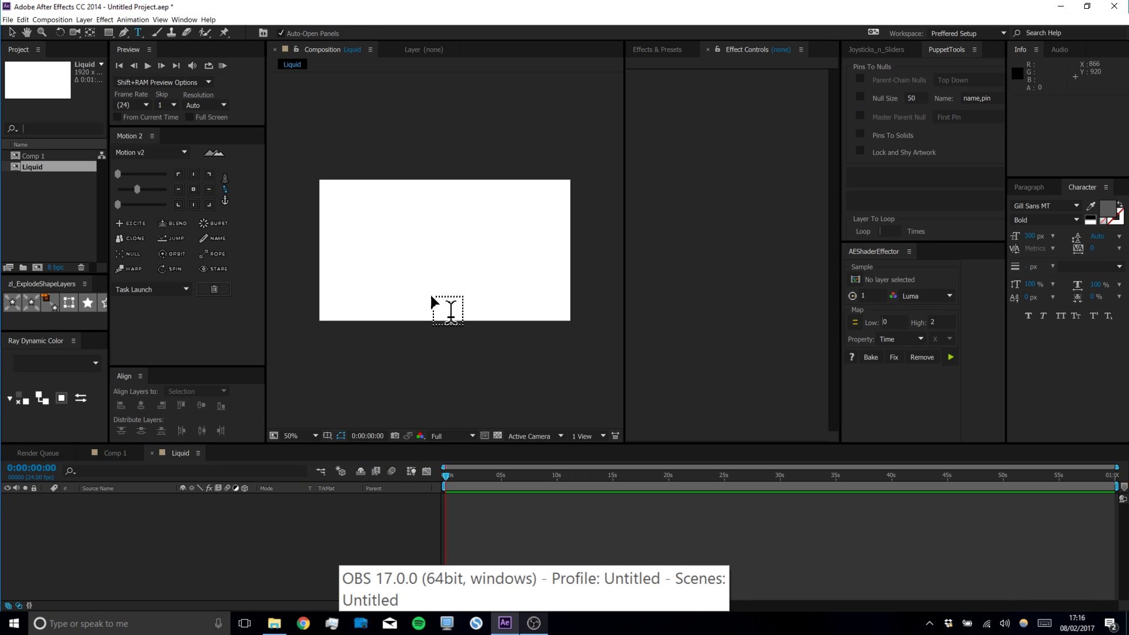
pyautogui.click(410, 230)
pyautogui.write('L')
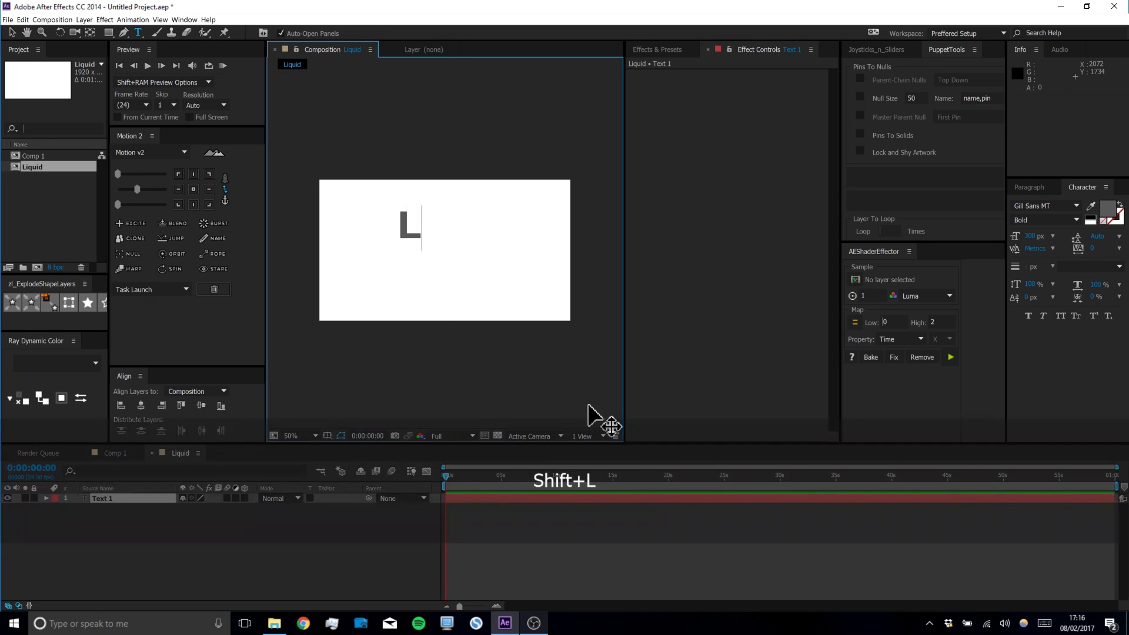
pyautogui.click(14, 31)
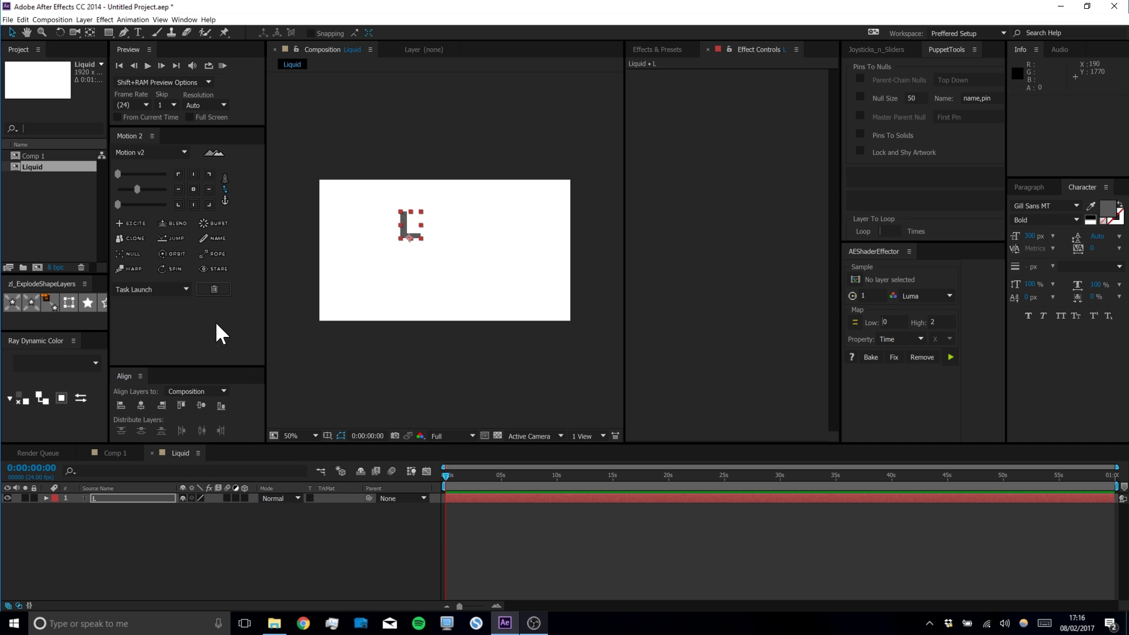
# Create shapes from the L text layer
pyautogui.click(240, 566)
pyautogui.rightClick(117, 499)
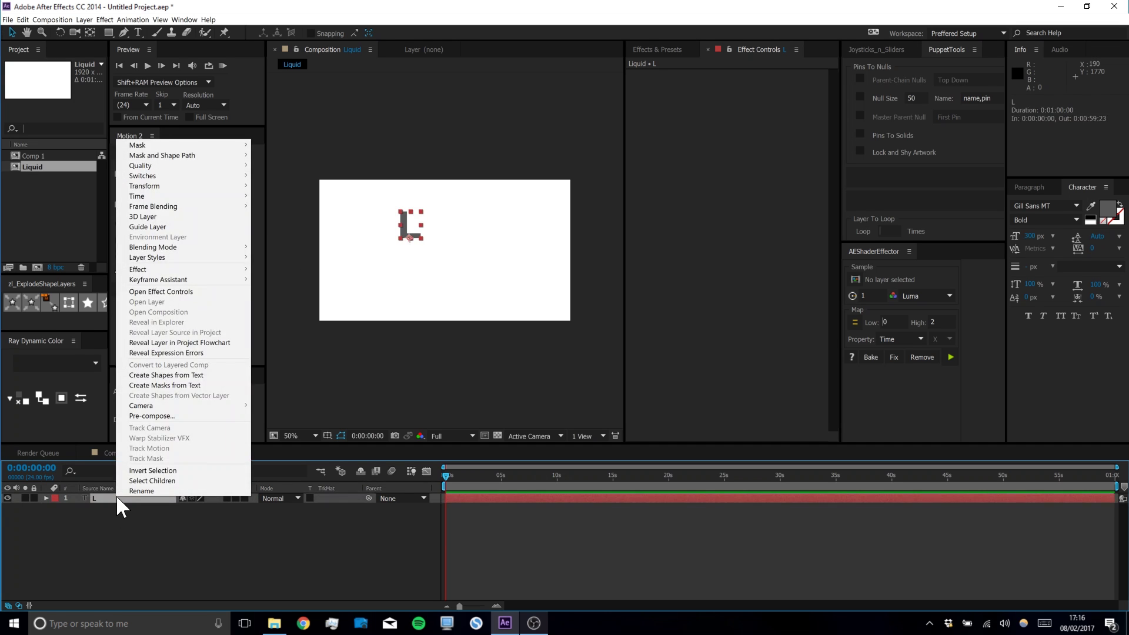
pyautogui.click(80, 527)
pyautogui.click(98, 498)
pyautogui.click(104, 507)
pyautogui.click(105, 497)
pyautogui.rightClick(124, 498)
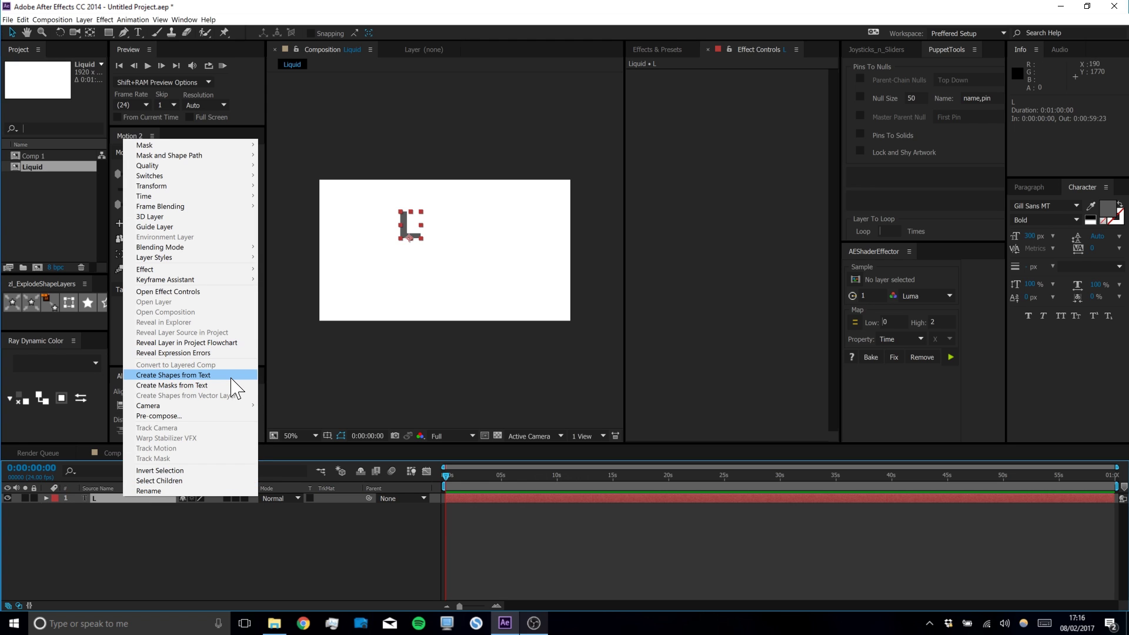
pyautogui.click(196, 377)
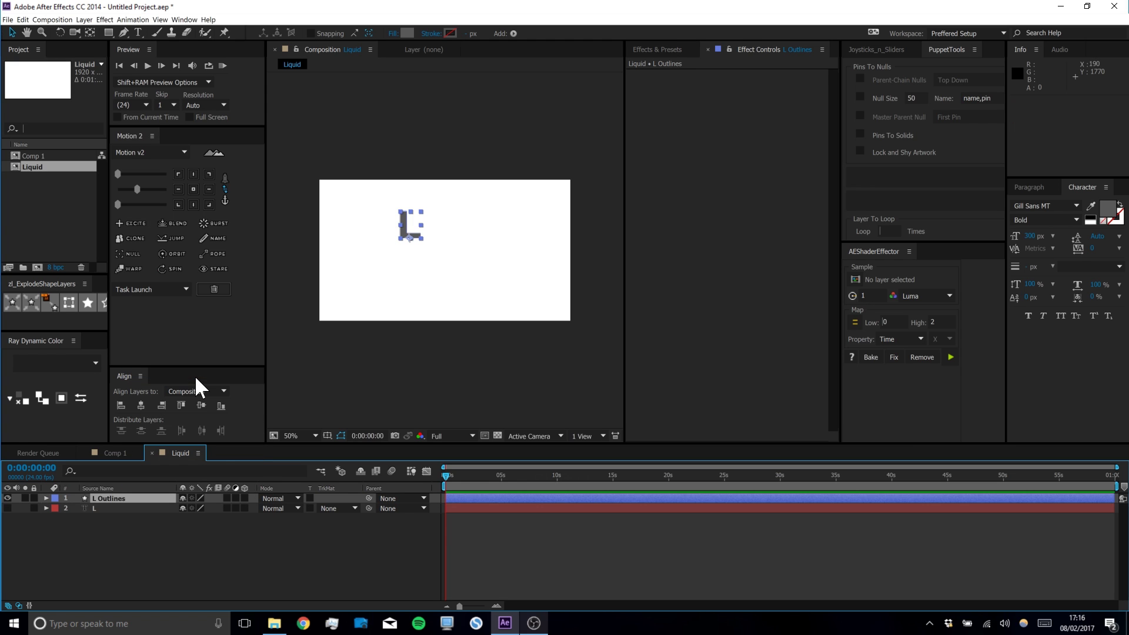
# Delete the original L text layer, keeping only the L Outlines shape layer
pyautogui.click(108, 568)
pyautogui.click(101, 507)
pyautogui.press('BackSpace')
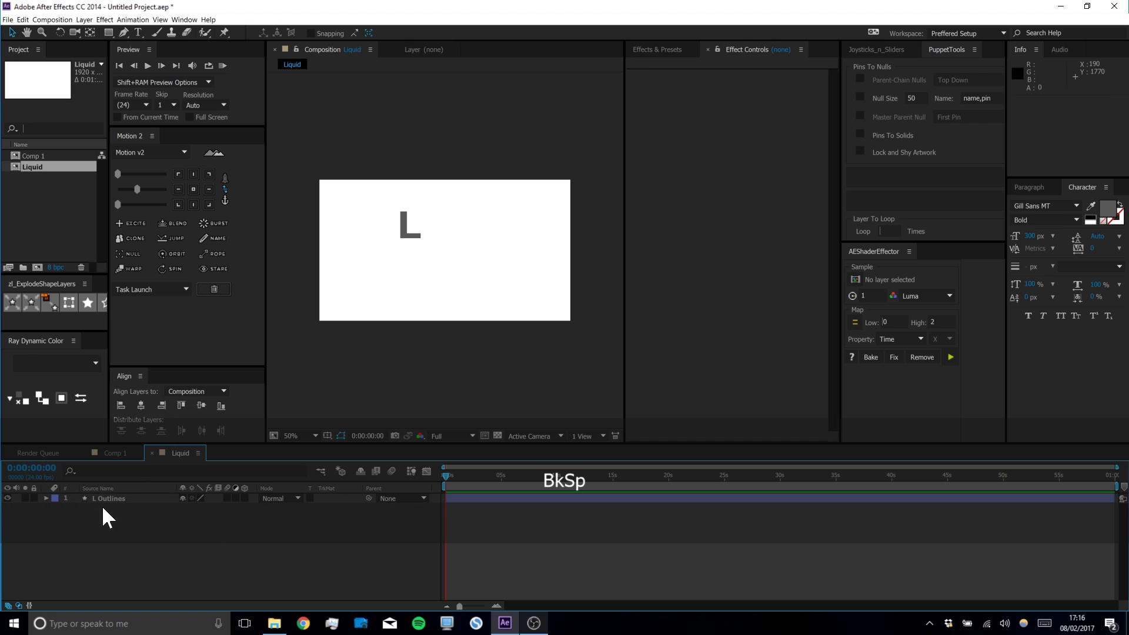
# Reveal the path of the L Outlines layer, try moving the letter's upper points, and undo the path edit
pyautogui.scroll(2, 410, 245)
pyautogui.click(410, 245)
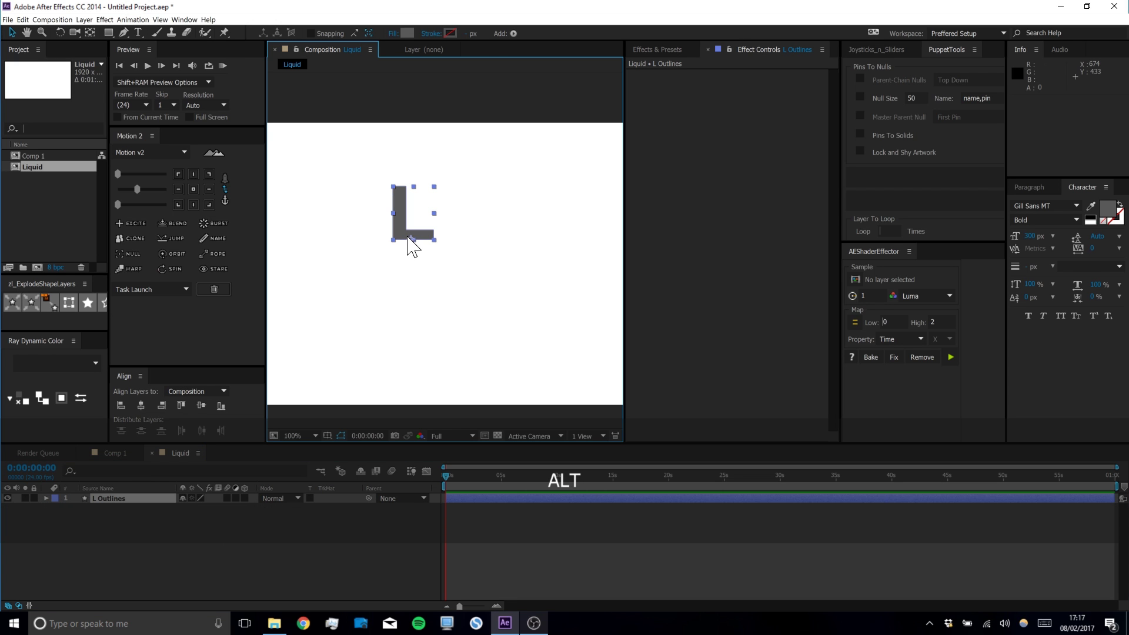
pyautogui.click(47, 498)
pyautogui.click(56, 509)
pyautogui.click(65, 518)
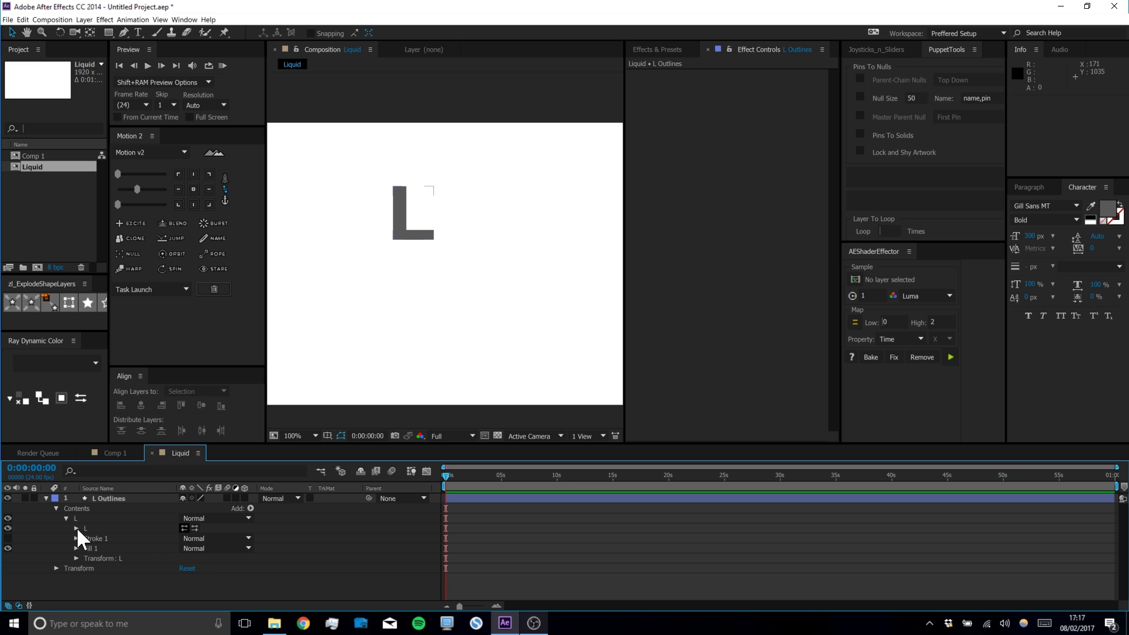
pyautogui.click(76, 528)
pyautogui.click(114, 538)
pyautogui.moveTo(424, 174); pyautogui.dragTo(409, 195)
pyautogui.hotkey('ctrl', 'z')
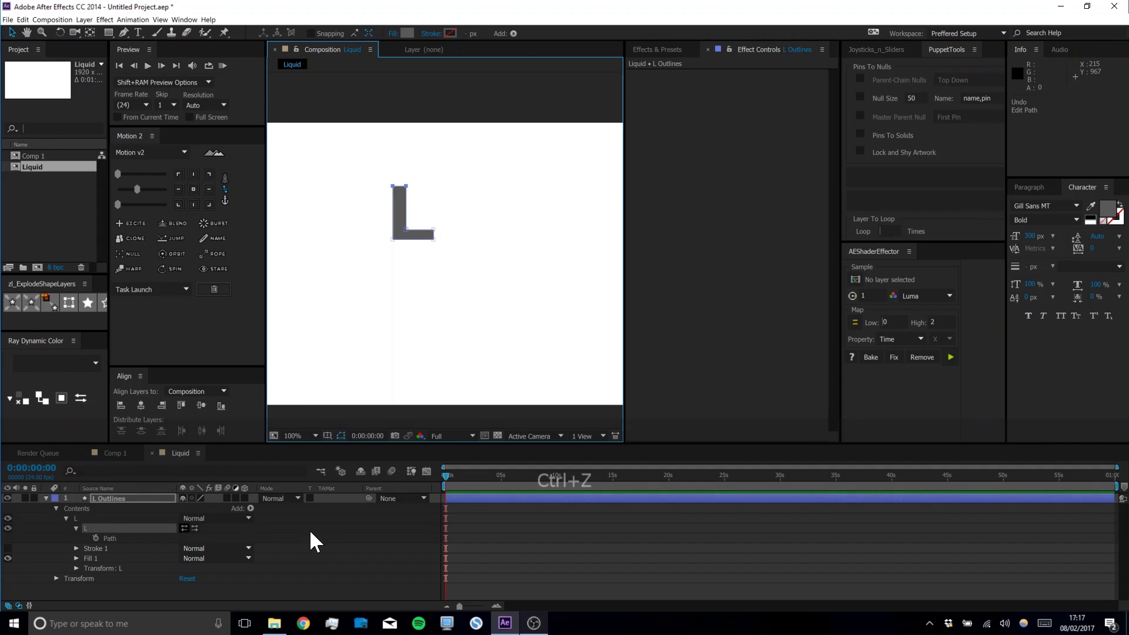
# Centre the anchor point of L Outlines on the letter and align the layer horizontally and vertically to the composition's centre
pyautogui.click(179, 522)
pyautogui.click(142, 498)
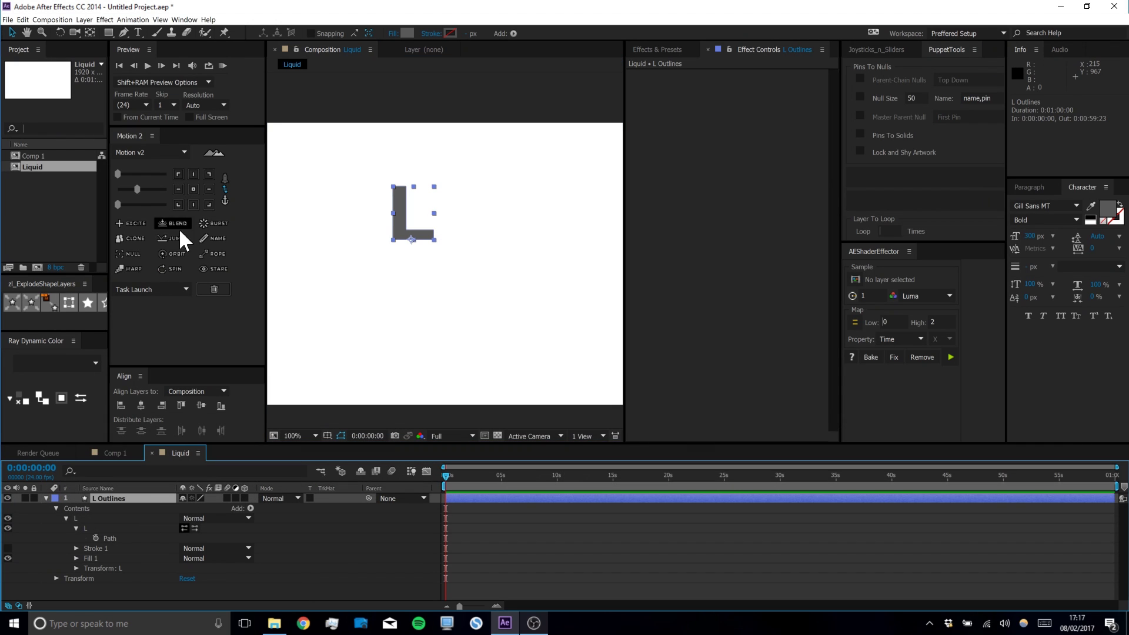
pyautogui.click(193, 189)
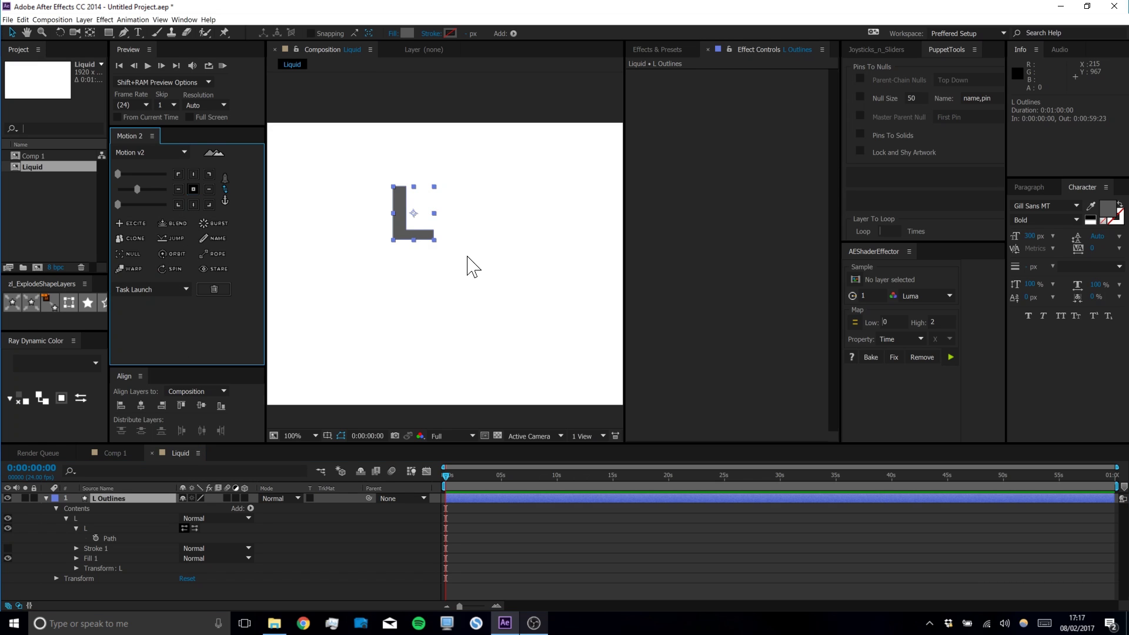
pyautogui.click(142, 406)
pyautogui.click(201, 405)
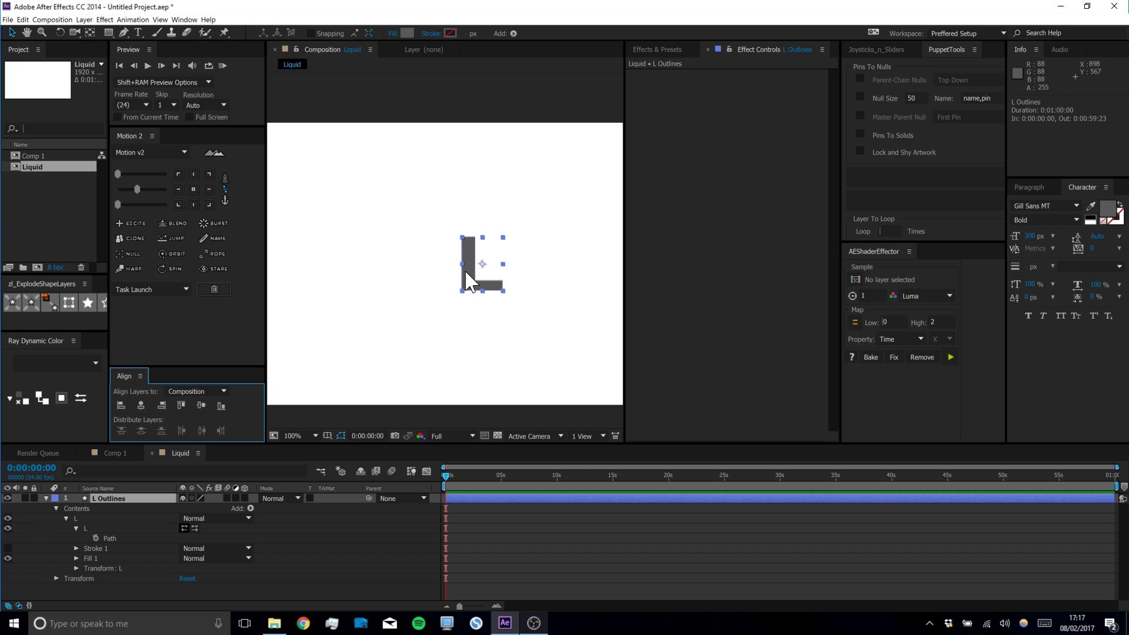
# Scale the L Outlines layer to 135% and deselect it
pyautogui.press('s')
pyautogui.moveTo(222, 514)
pyautogui.mouseDown()
pyautogui.moveTo(312, 512)
pyautogui.moveTo(237, 512)
pyautogui.mouseUp()
pyautogui.scroll(-2, 435, 340)
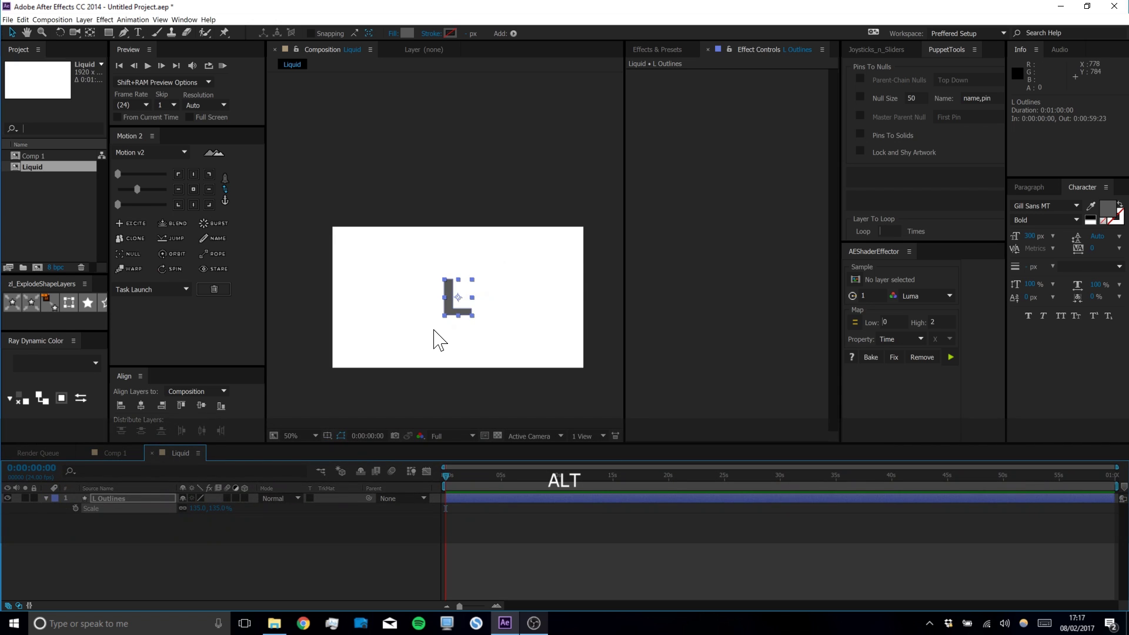
pyautogui.click(453, 337)
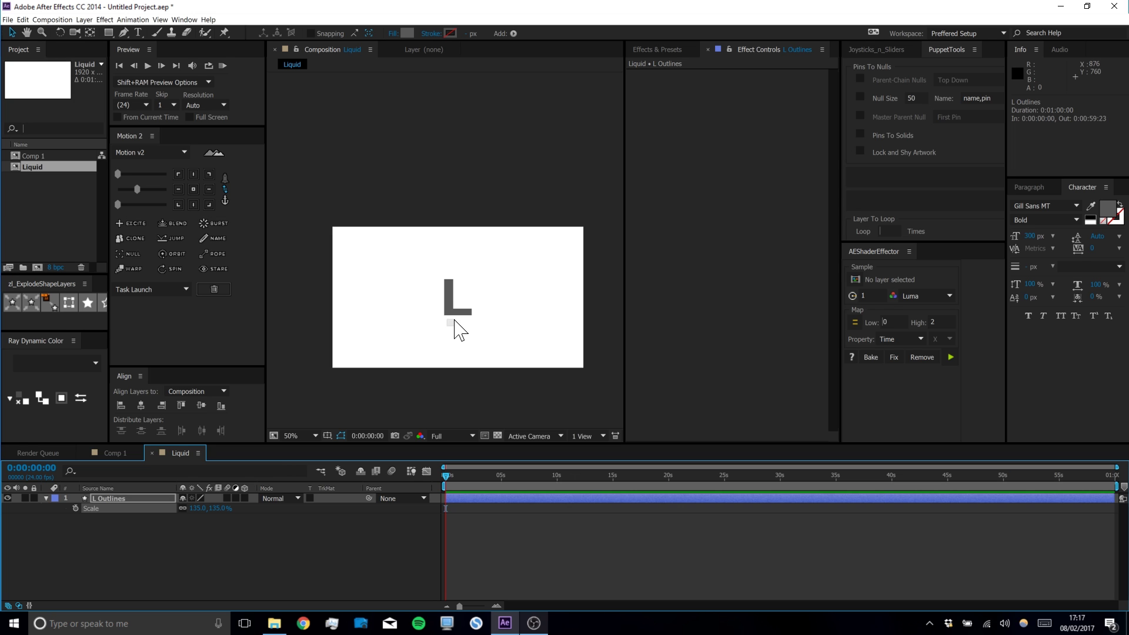
pyautogui.click(462, 328)
pyautogui.scroll(1, 451, 321)
pyautogui.moveTo(471, 314); pyautogui.dragTo(467, 326)
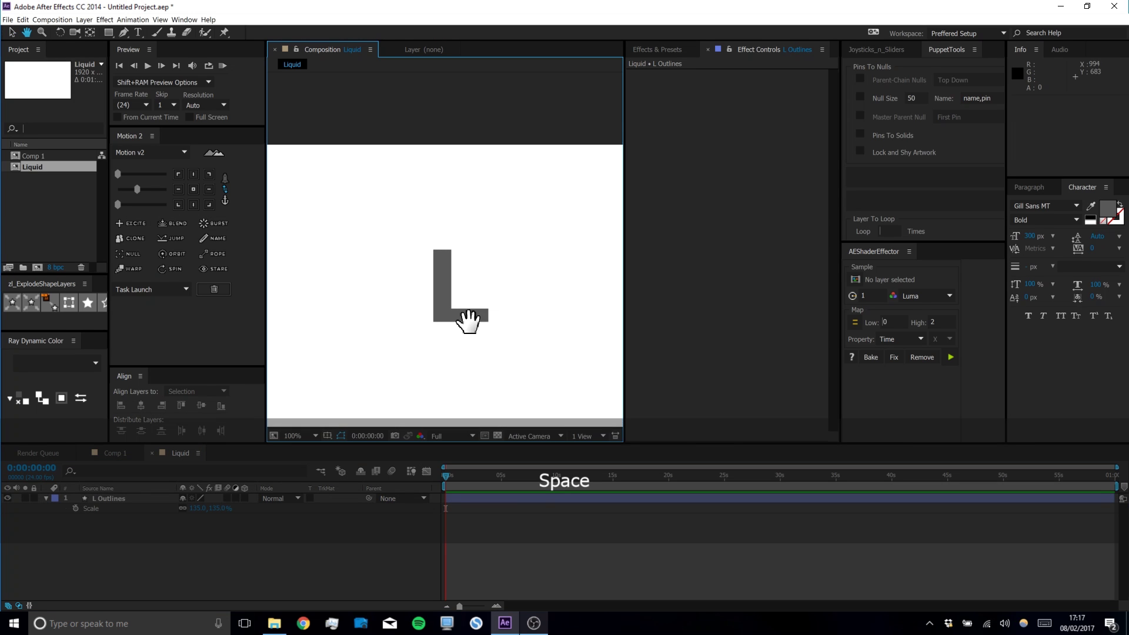
pyautogui.click(370, 543)
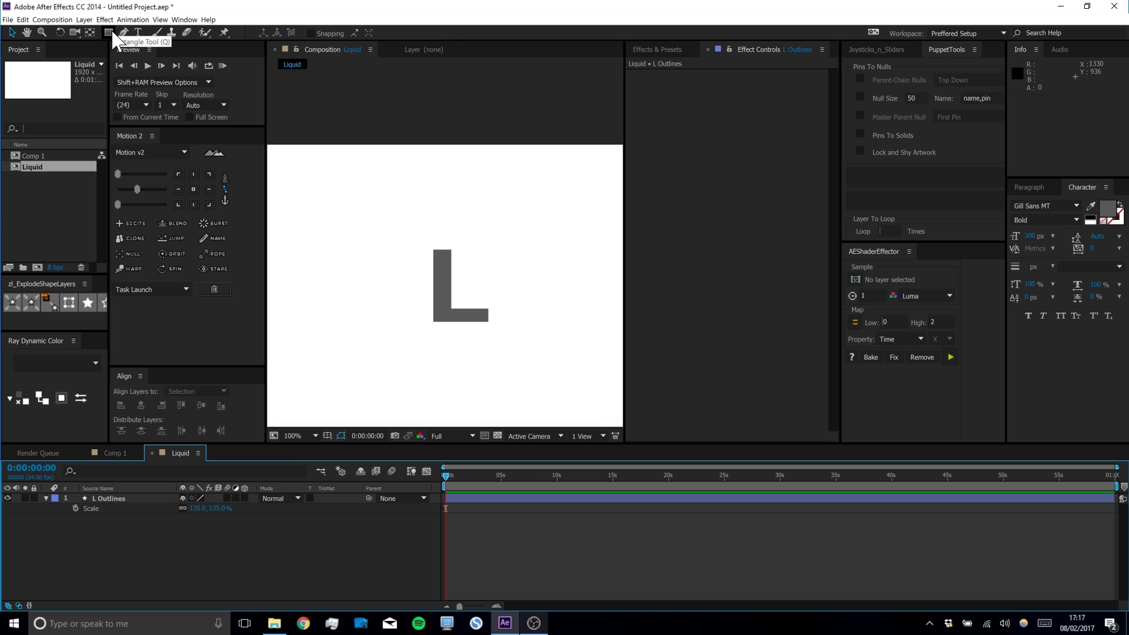
# Activate the Rectangle tool and select the letter's path inside the L Outlines layer
pyautogui.moveTo(106, 33); pyautogui.dragTo(146, 31)
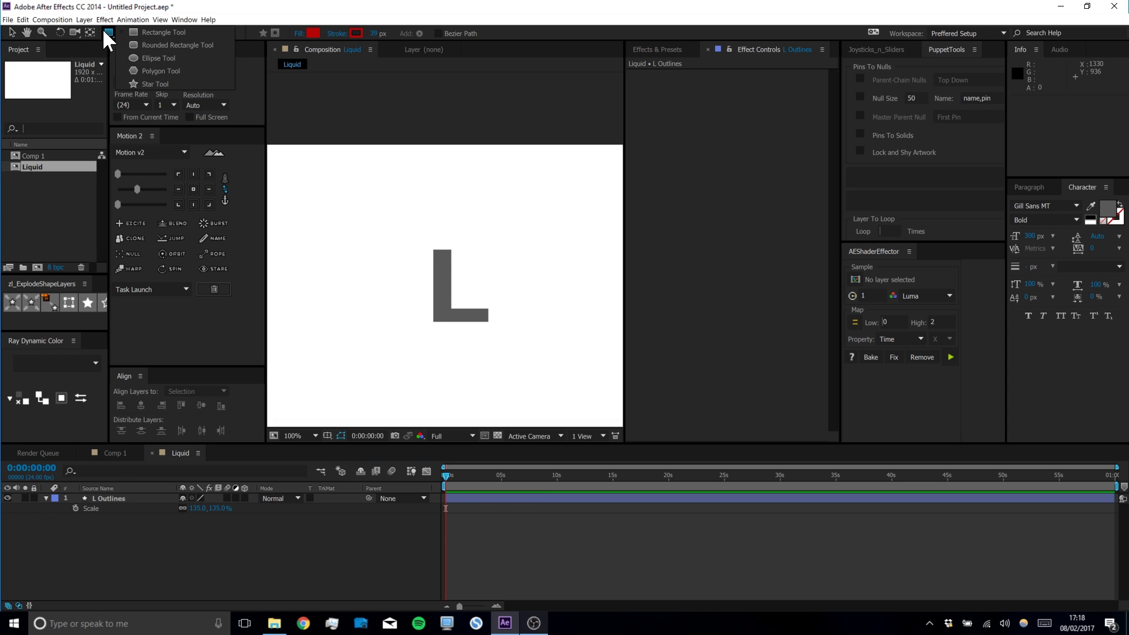
pyautogui.click(106, 499)
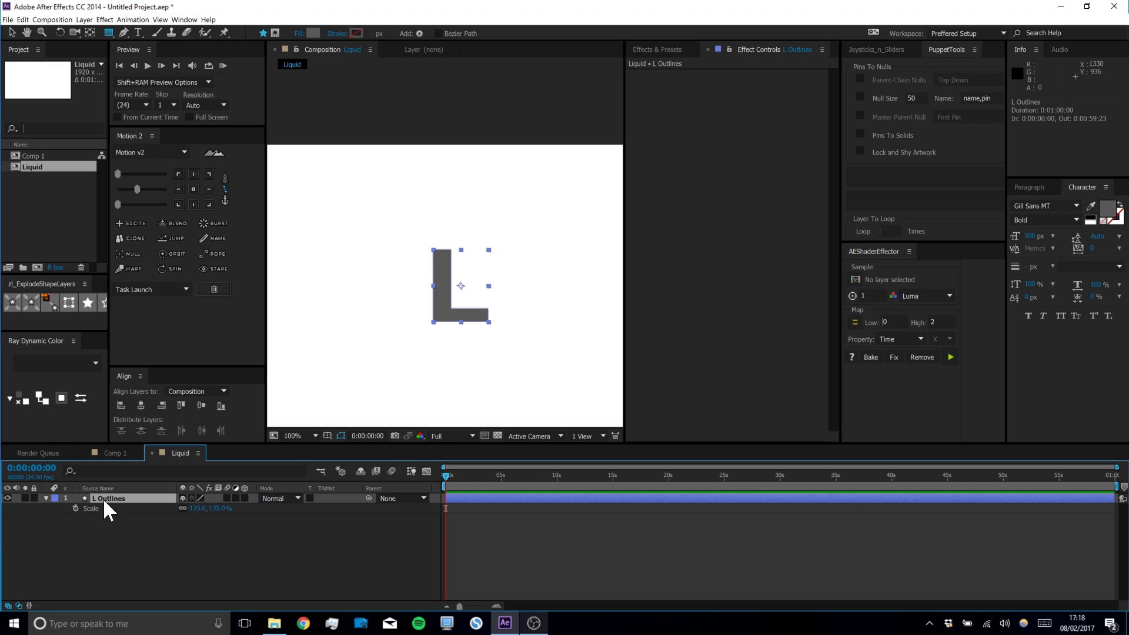
pyautogui.keyDown('ctrl'); pyautogui.click(46, 499); pyautogui.keyUp('ctrl')
pyautogui.keyDown('ctrl'); pyautogui.click(46, 498); pyautogui.keyUp('ctrl')
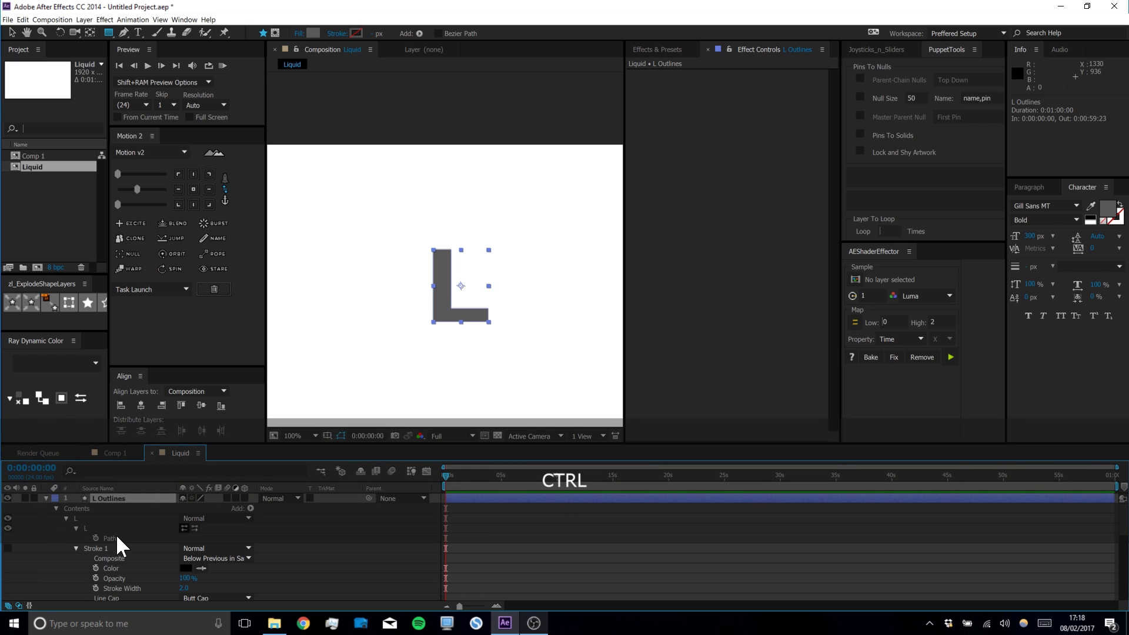
pyautogui.click(117, 537)
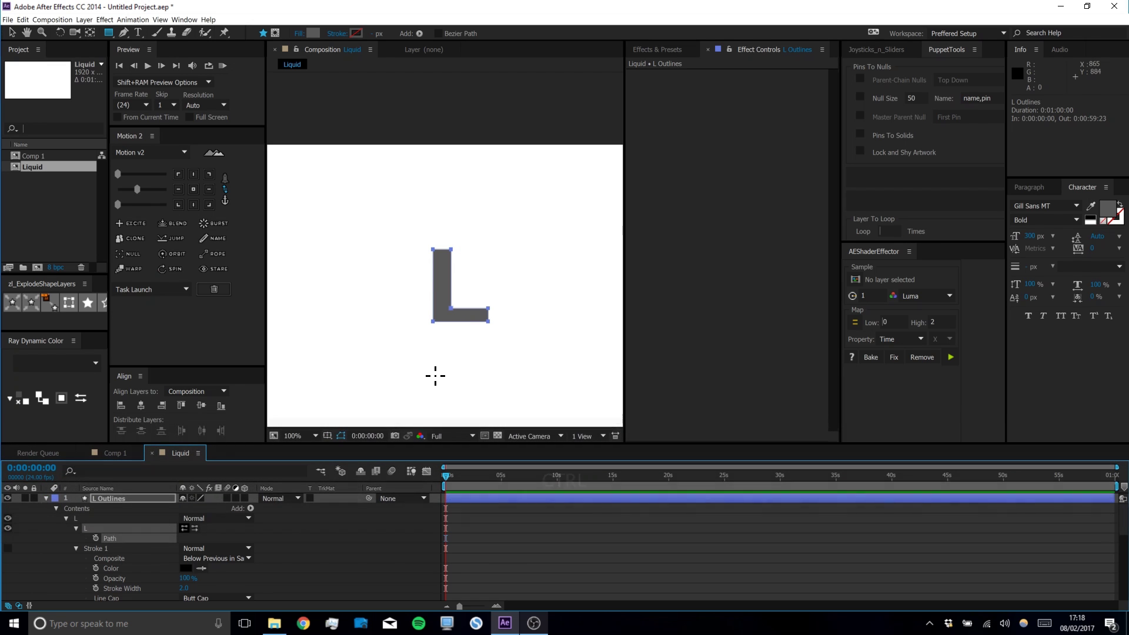
# Collapse the L Outlines layer's properties and duplicate the layer
pyautogui.click(46, 499)
pyautogui.click(119, 498)
pyautogui.hotkey('ctrl', 'd')
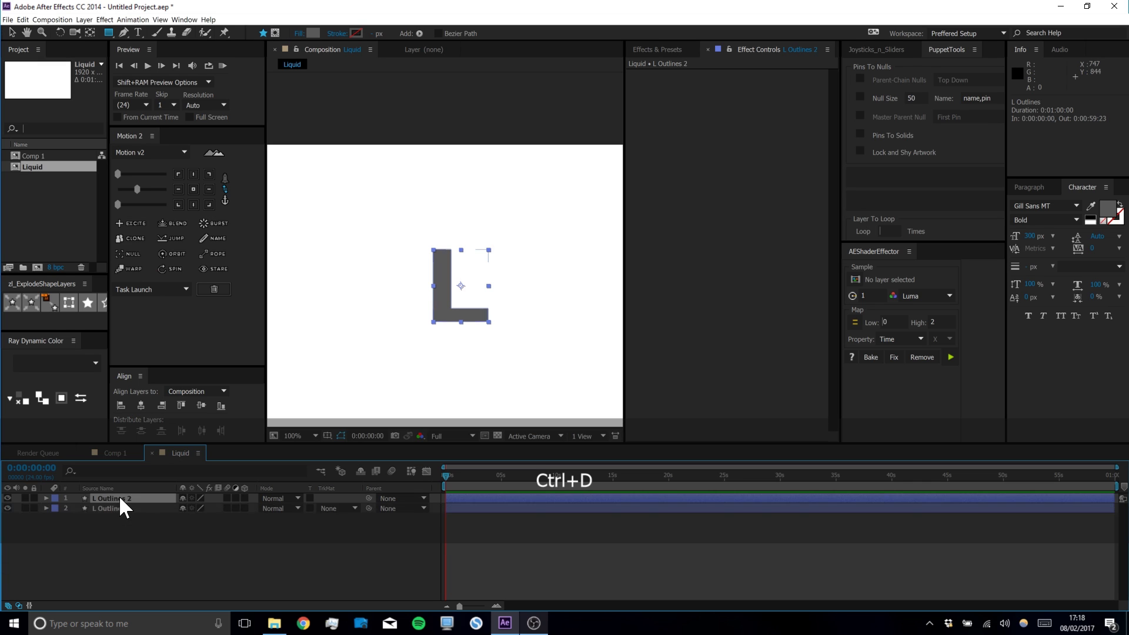
# Delete the two path points at the right end of the letter's foot in the original L Outlines layer
pyautogui.keyDown('ctrl'); pyautogui.click(46, 507); pyautogui.keyUp('ctrl')
pyautogui.click(111, 538)
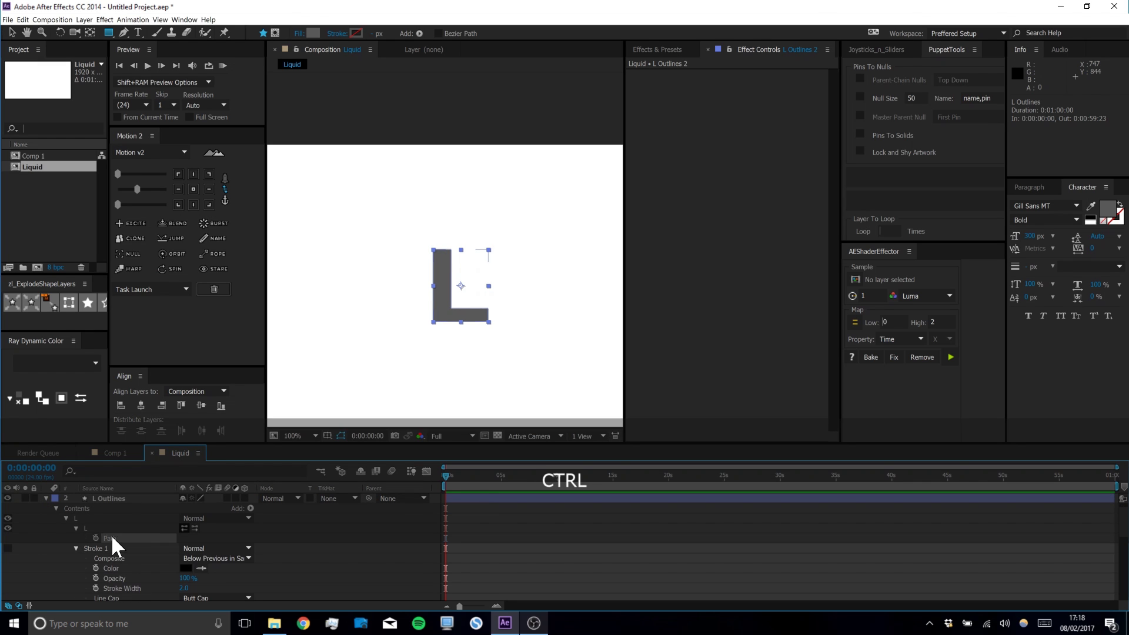
pyautogui.scroll(1, 456, 334)
pyautogui.press('v')
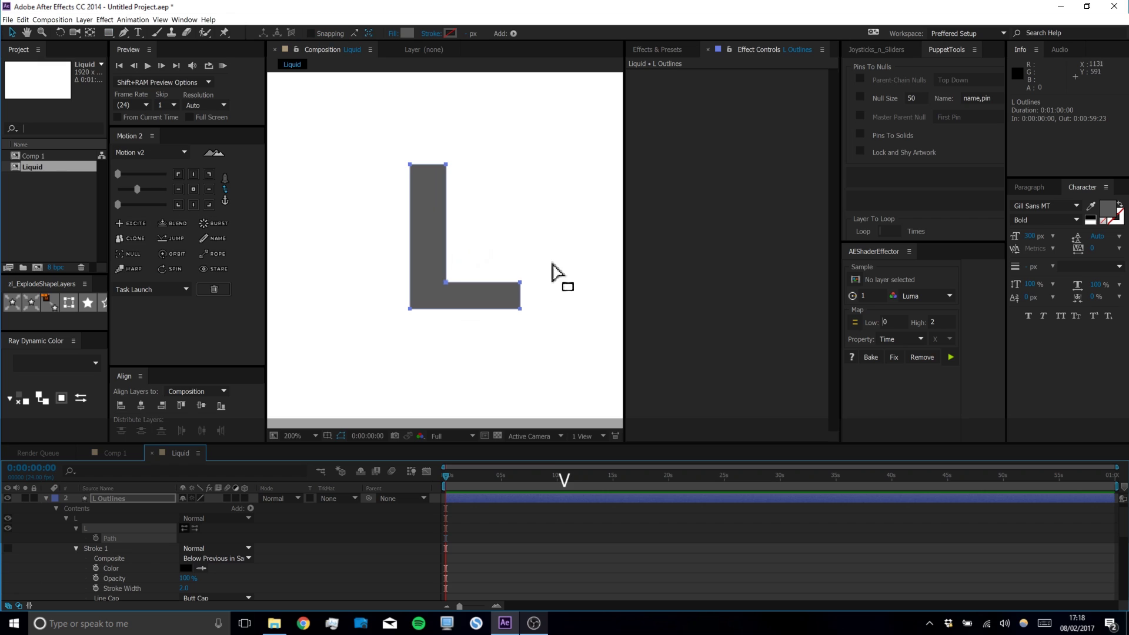
pyautogui.moveTo(521, 348); pyautogui.dragTo(509, 351)
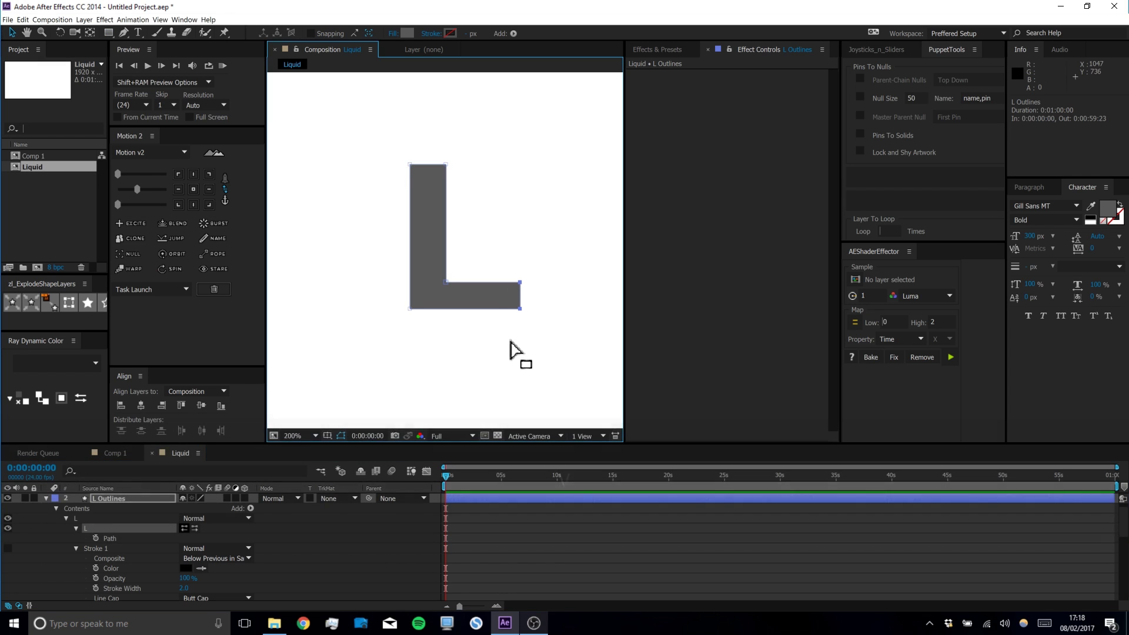
pyautogui.press('BackSpace')
# Move the path's inner corner point straight down to the letter's baseline, leaving only the vertical stem
pyautogui.scroll(3, 448, 307)
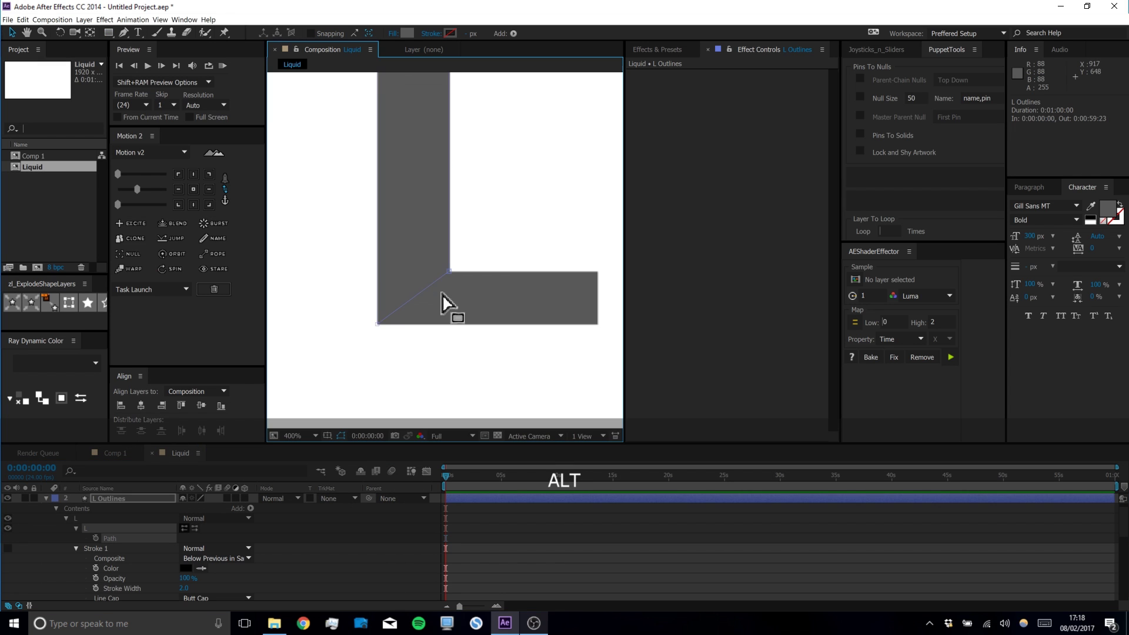
pyautogui.moveTo(456, 250); pyautogui.dragTo(464, 360)
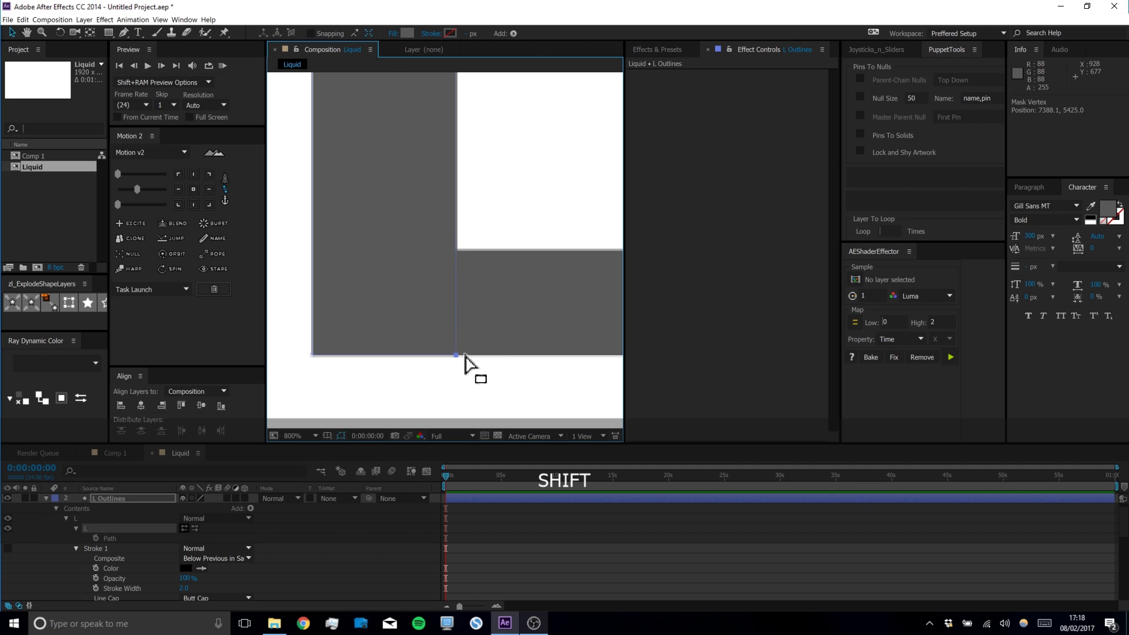
pyautogui.scroll(-4, 478, 324)
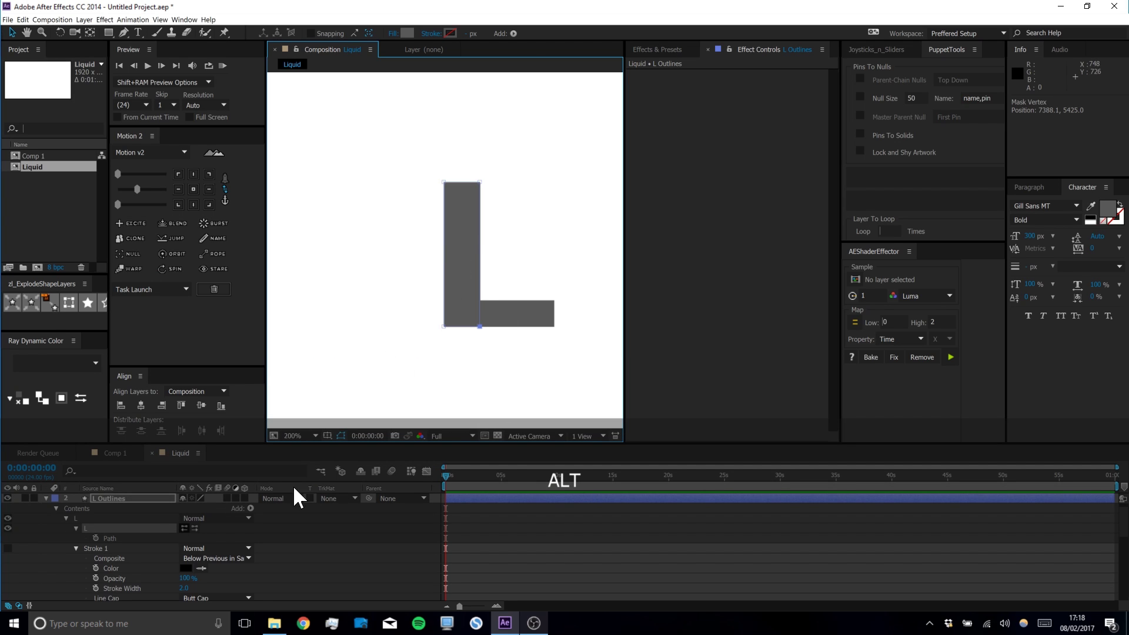
# Collapse the edited layer's properties and rename the duplicate L Outlines 2 layer as L1
pyautogui.click(44, 494)
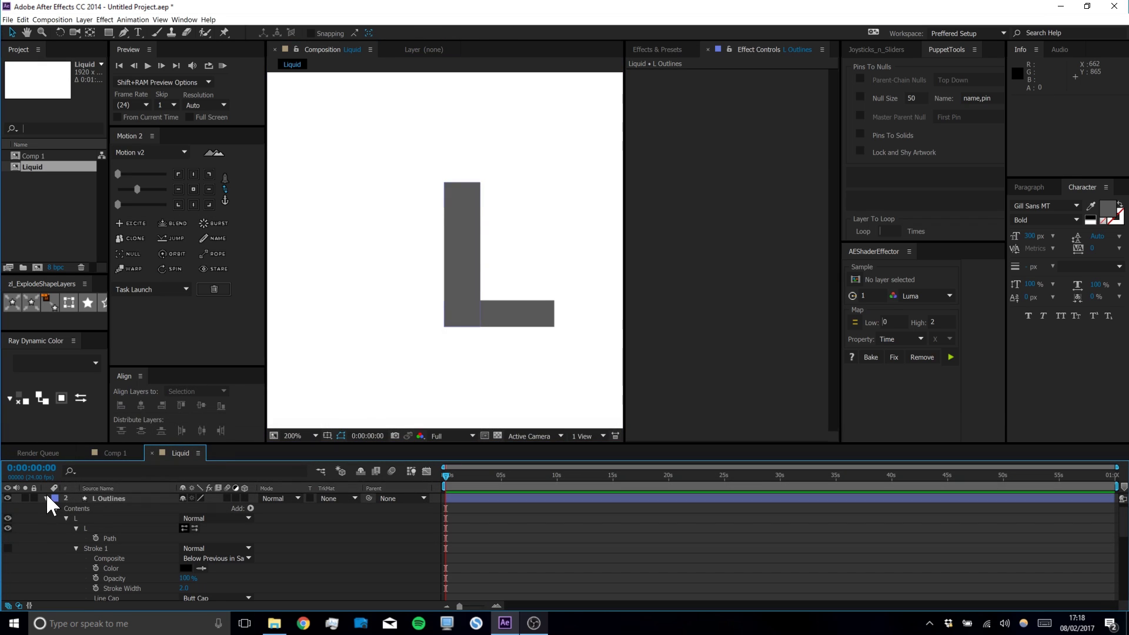
pyautogui.click(47, 499)
pyautogui.click(101, 499)
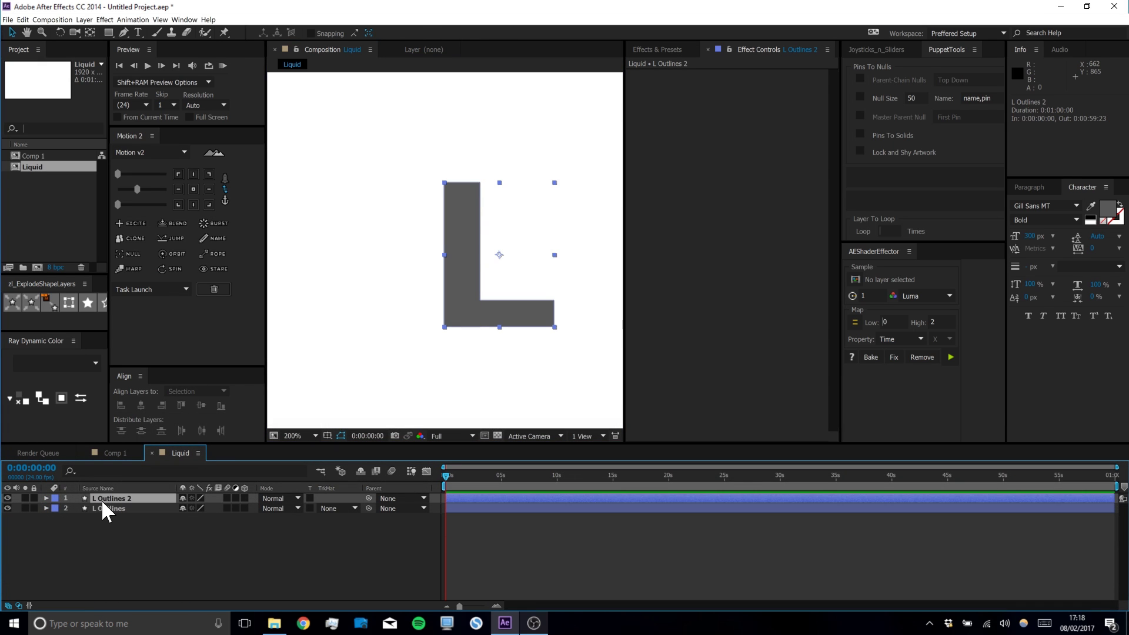
pyautogui.press('Return')
pyautogui.write('L1')
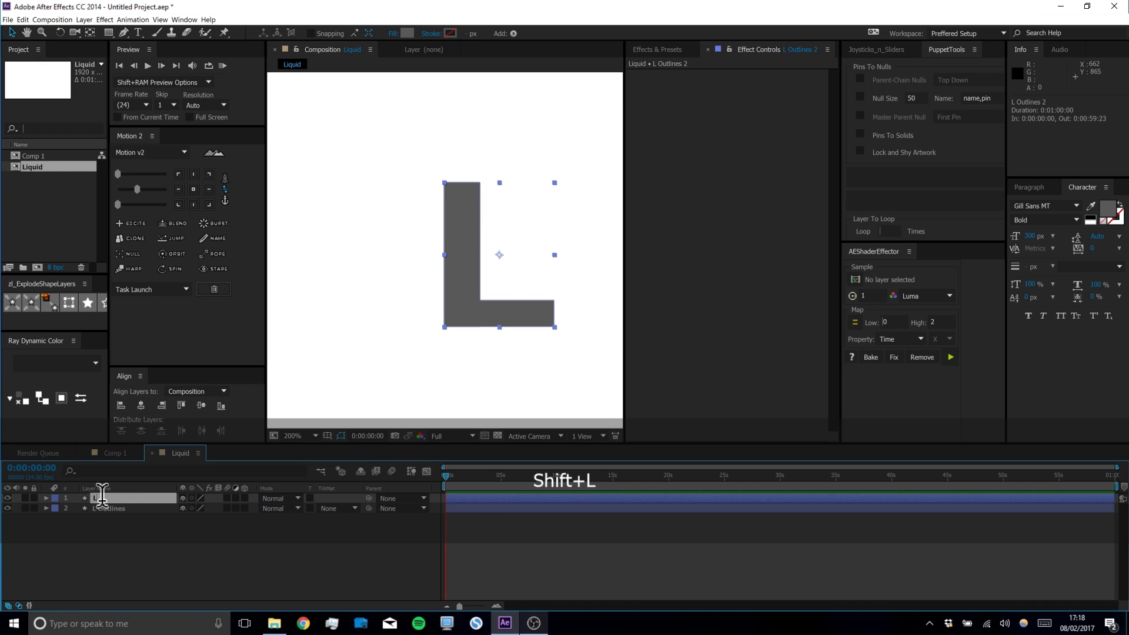
pyautogui.press('Return')
# Solo and unsolo L1 and L Outlines in turn to check each layer's shape
pyautogui.click(25, 498)
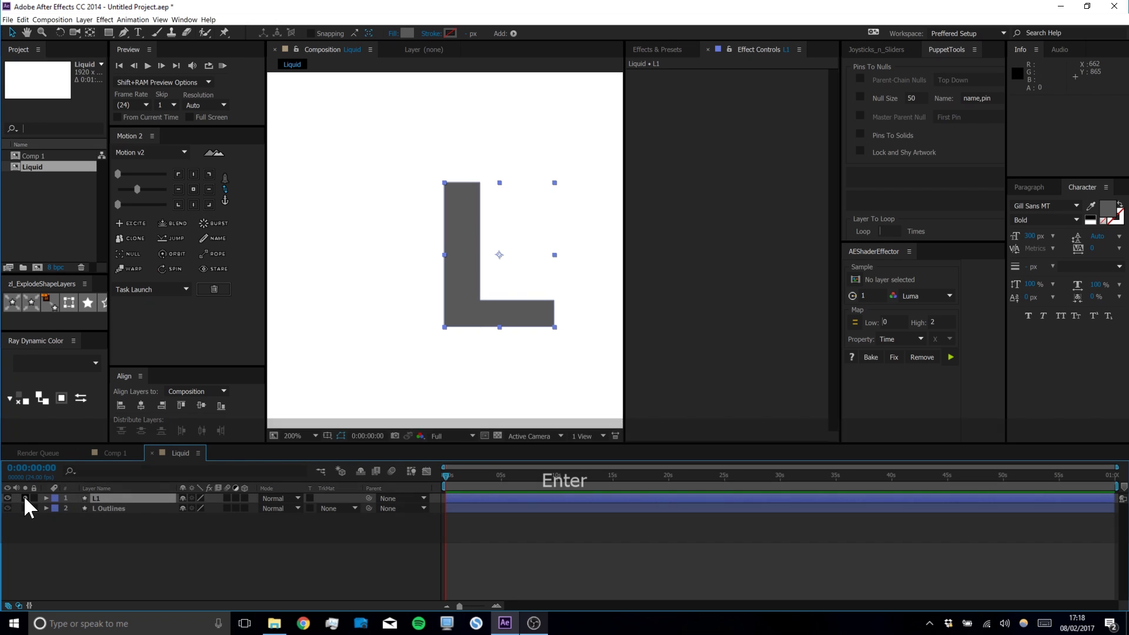
pyautogui.click(24, 498)
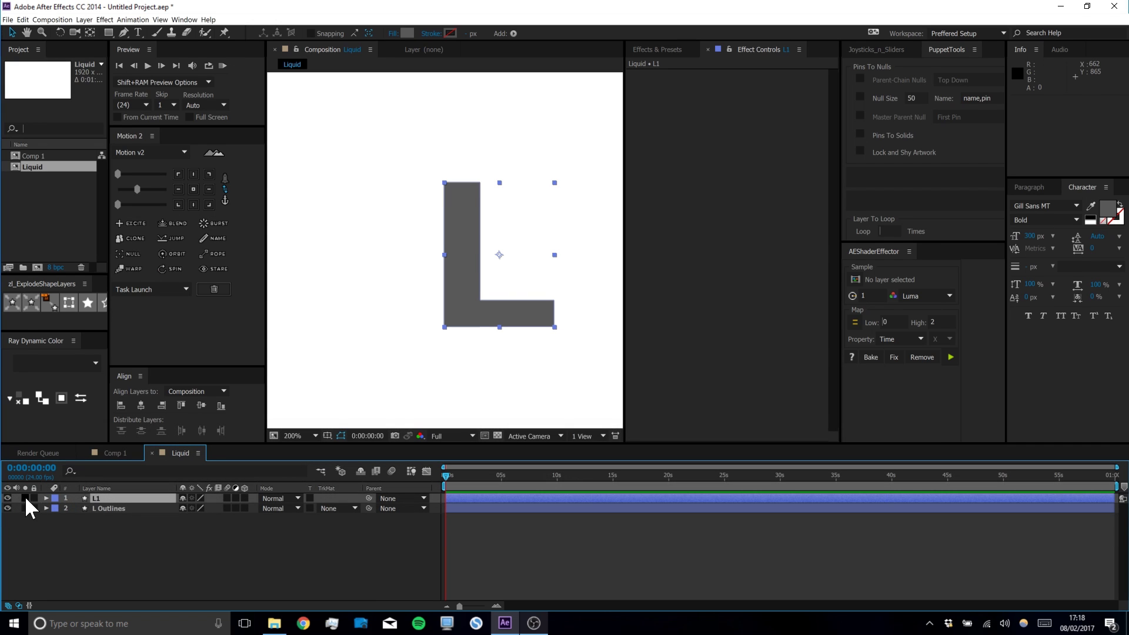
pyautogui.click(26, 509)
pyautogui.click(25, 508)
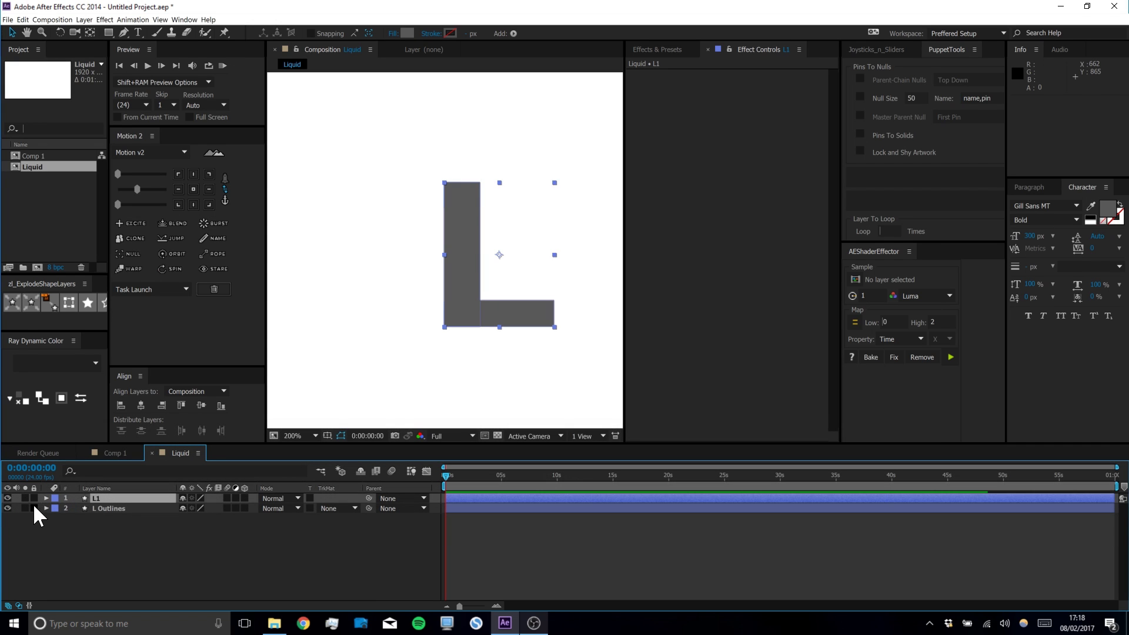
# Rename the L Outlines layer as L1 and the duplicate layer above it as L2
pyautogui.click(106, 508)
pyautogui.press('Return')
pyautogui.write('L:')
pyautogui.write('1')
pyautogui.press('Return')
pyautogui.click(106, 498)
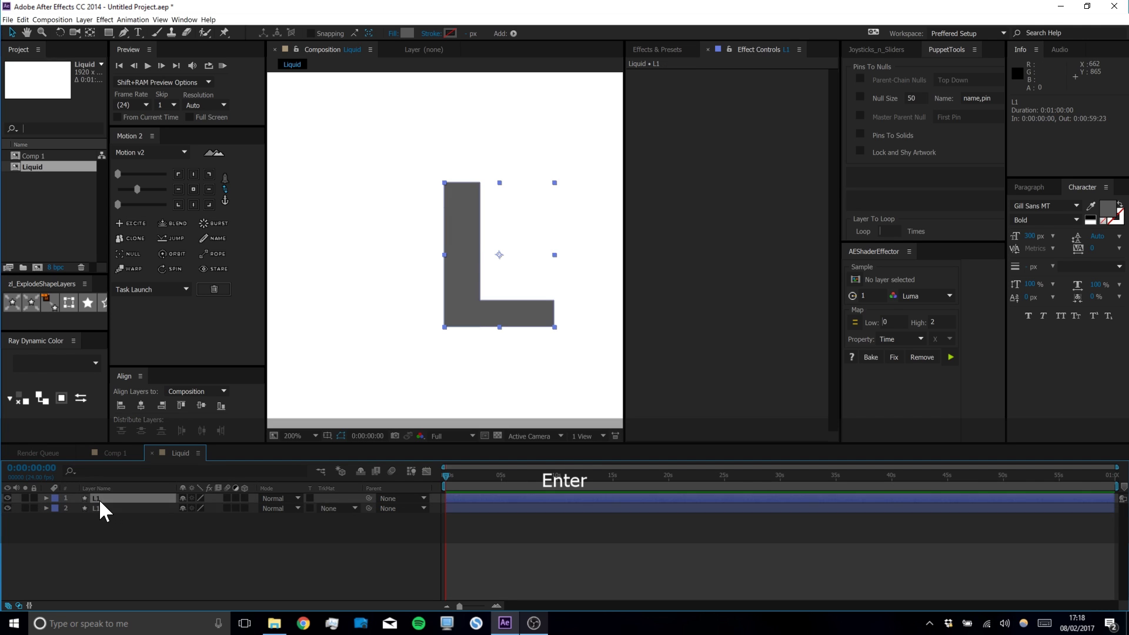
pyautogui.press('Right')
pyautogui.press('BackSpace')
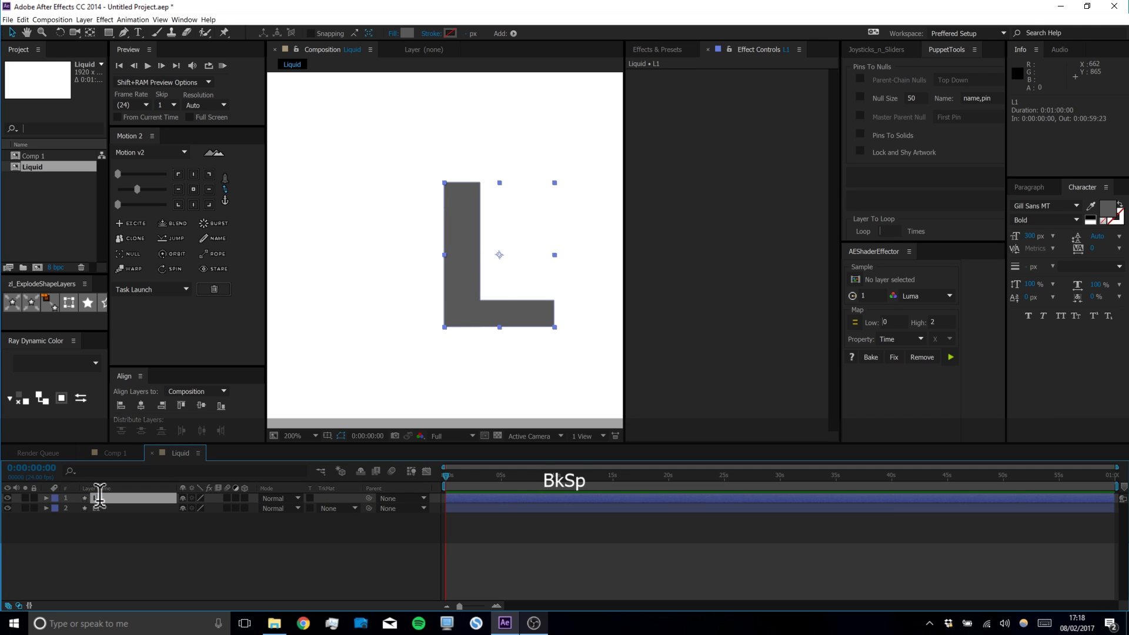
pyautogui.write('2')
pyautogui.press('Return')
# Delete the two path points at the top of the stem in the L2 layer
pyautogui.keyDown('ctrl'); pyautogui.click(46, 498); pyautogui.keyUp('ctrl')
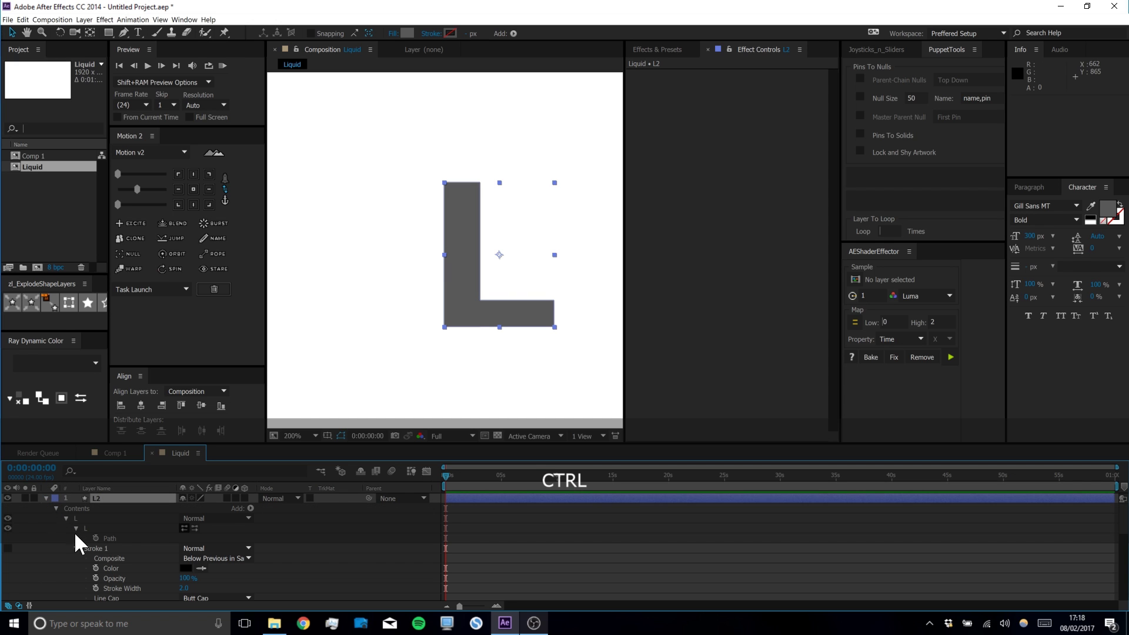
pyautogui.click(112, 539)
pyautogui.moveTo(518, 155); pyautogui.dragTo(432, 200)
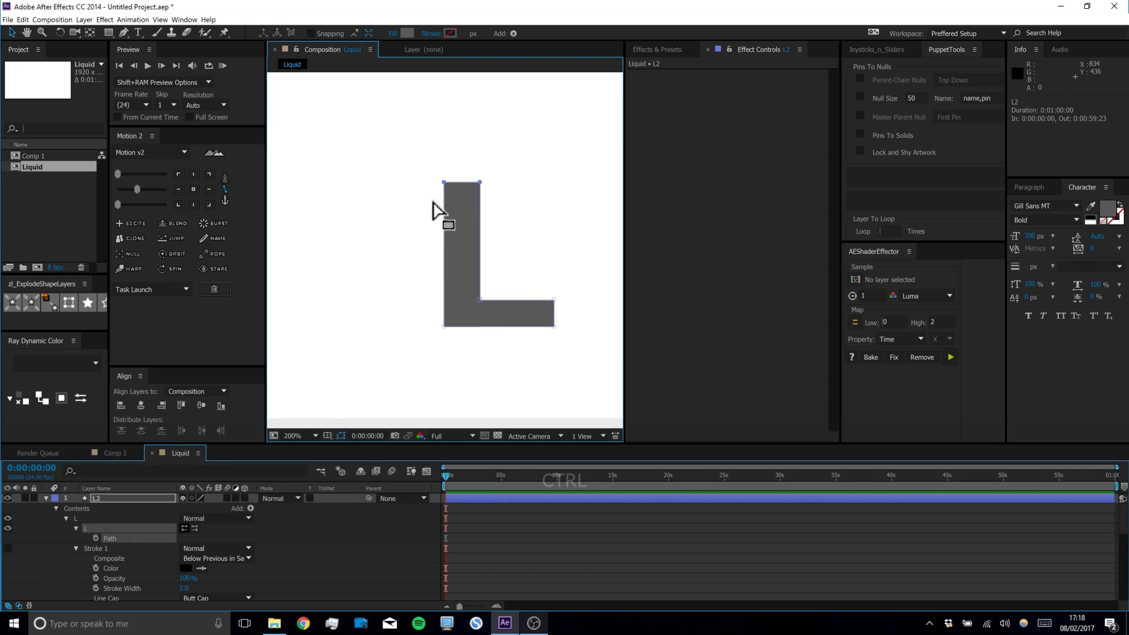
pyautogui.press('BackSpace')
# Move L2's inner corner point horizontally to the letter's left edge, leaving only the foot, and collapse the layer's properties
pyautogui.scroll(2, 434, 348)
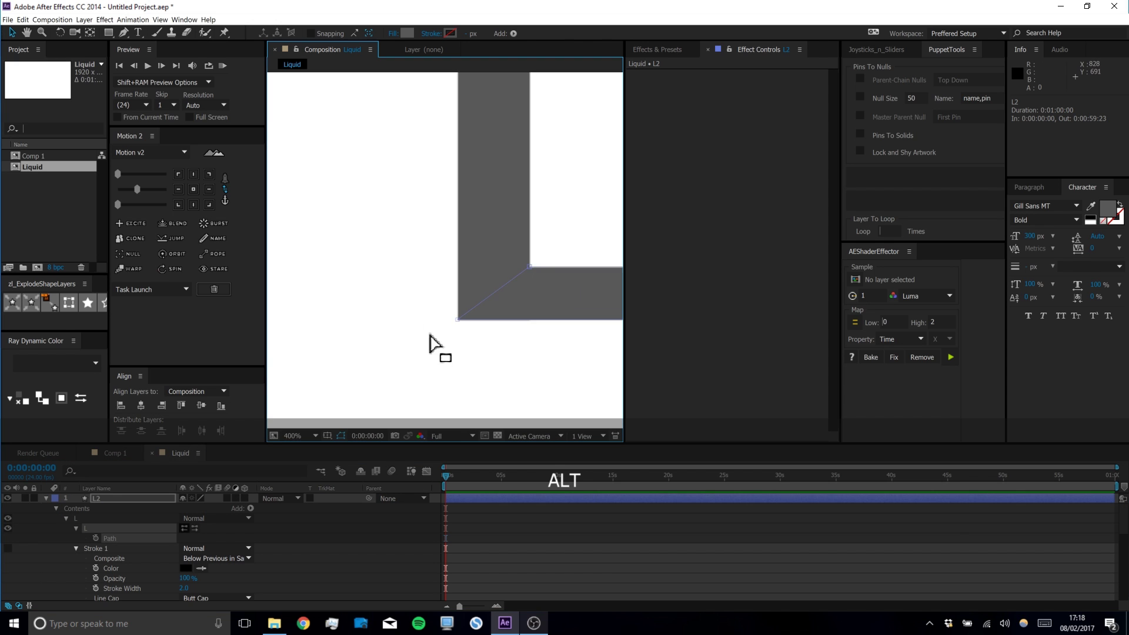
pyautogui.moveTo(475, 234); pyautogui.dragTo(455, 265)
pyautogui.scroll(2, 462, 266)
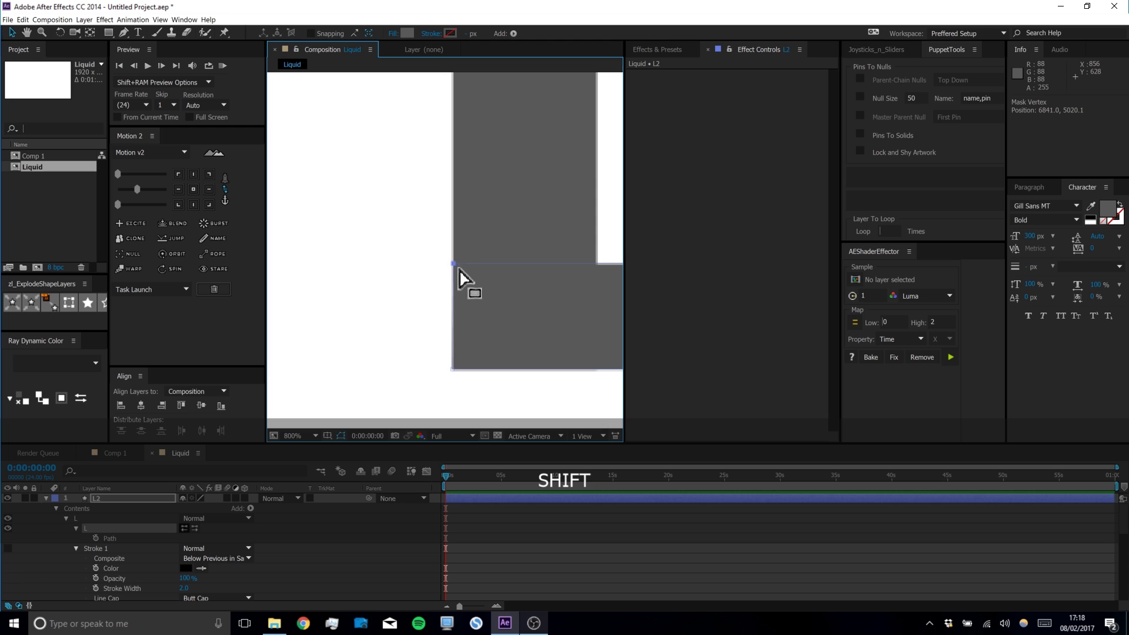
pyautogui.scroll(-2, 462, 274)
pyautogui.click(406, 506)
pyautogui.click(33, 499)
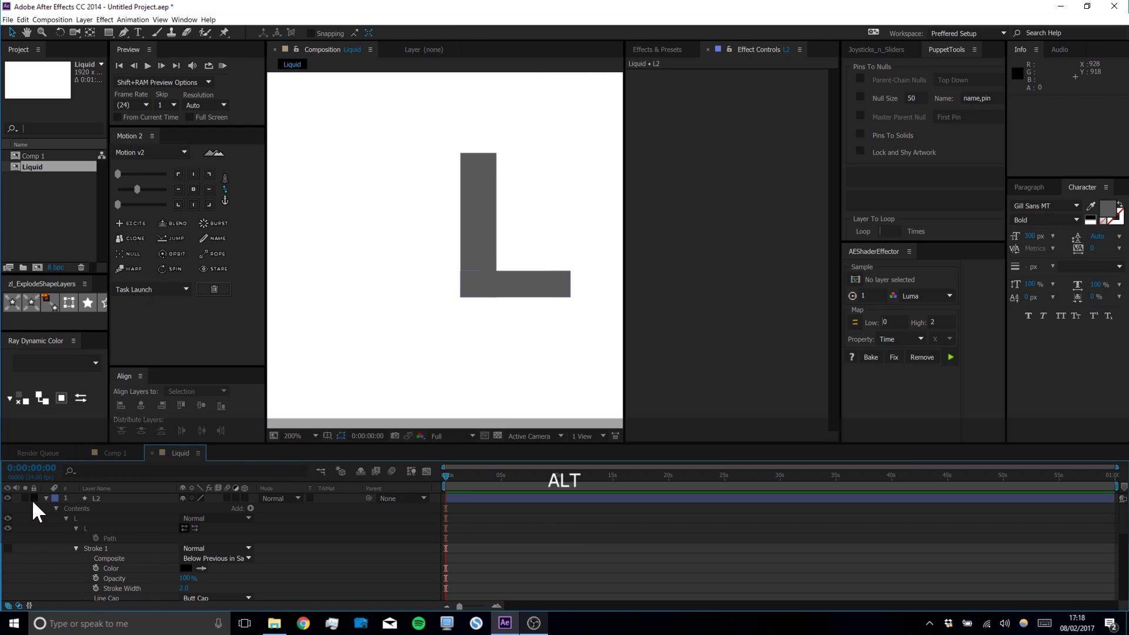
pyautogui.click(46, 498)
# Hide and show layers L2 and L1 to check each part's shape, ending with both visible
pyautogui.click(8, 498)
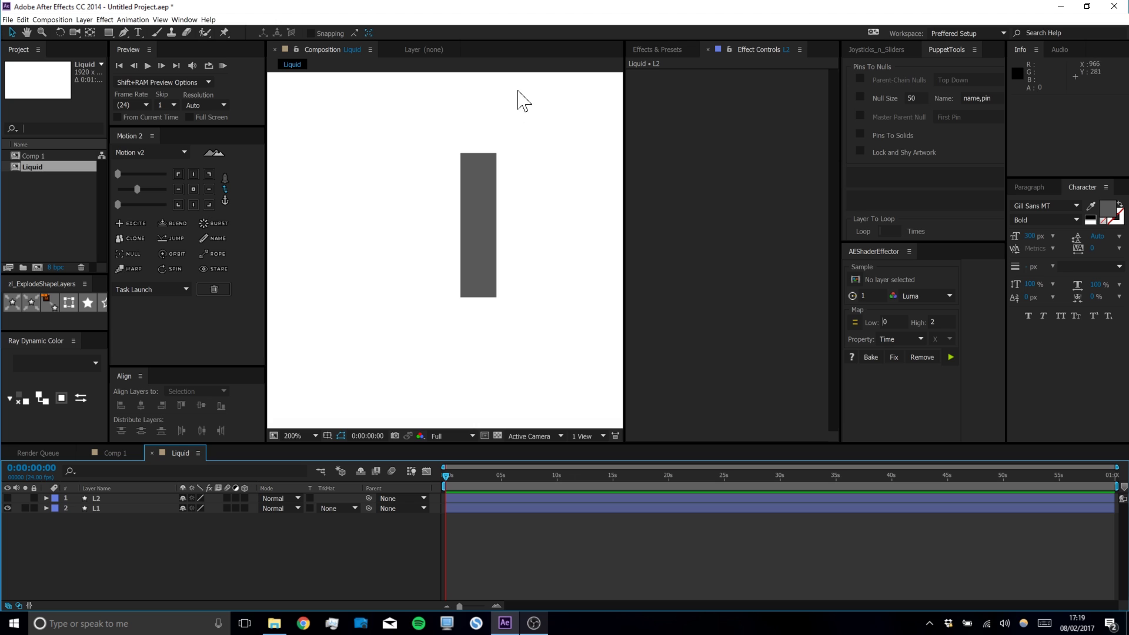
pyautogui.click(8, 506)
pyautogui.click(9, 500)
pyautogui.click(9, 498)
pyautogui.moveTo(8, 508); pyautogui.dragTo(9, 498)
# Change the fill colour of layers L1 and L2 together to a bright turquoise green
pyautogui.scroll(-1, 529, 220)
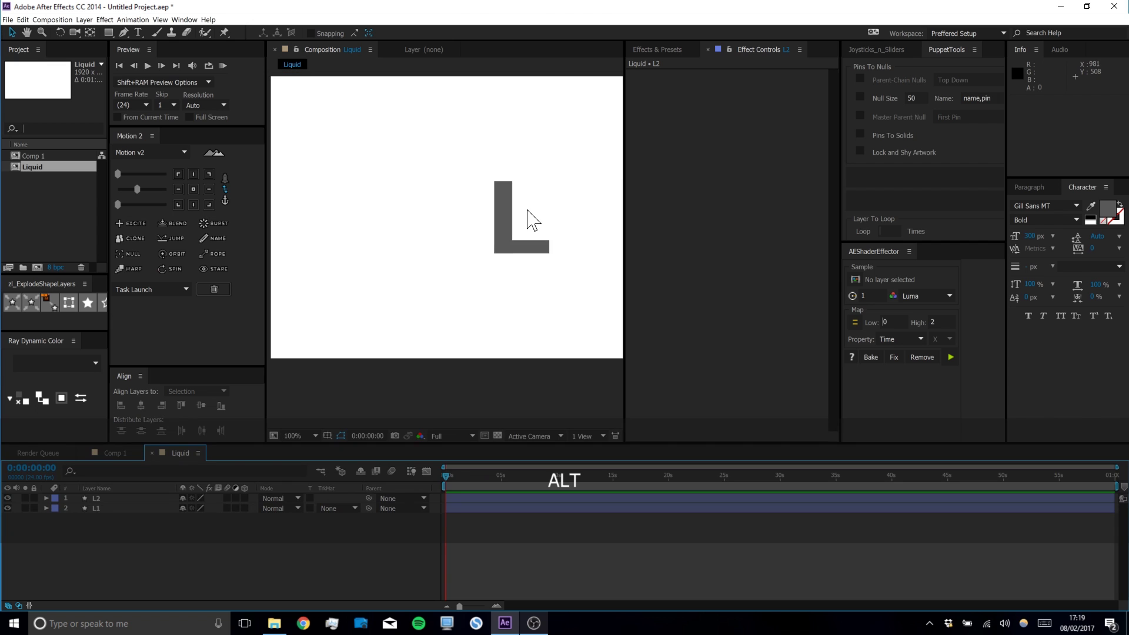
pyautogui.moveTo(528, 220); pyautogui.dragTo(501, 254)
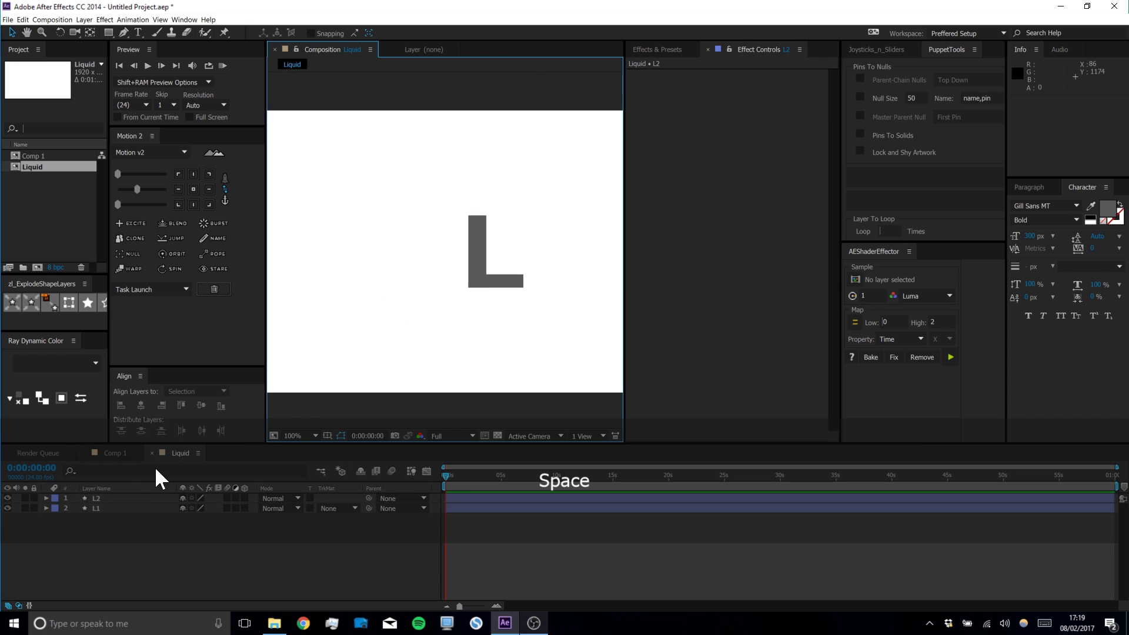
pyautogui.click(106, 507)
pyautogui.keyDown('shift'); pyautogui.click(106, 498); pyautogui.keyUp('shift')
pyautogui.click(406, 32)
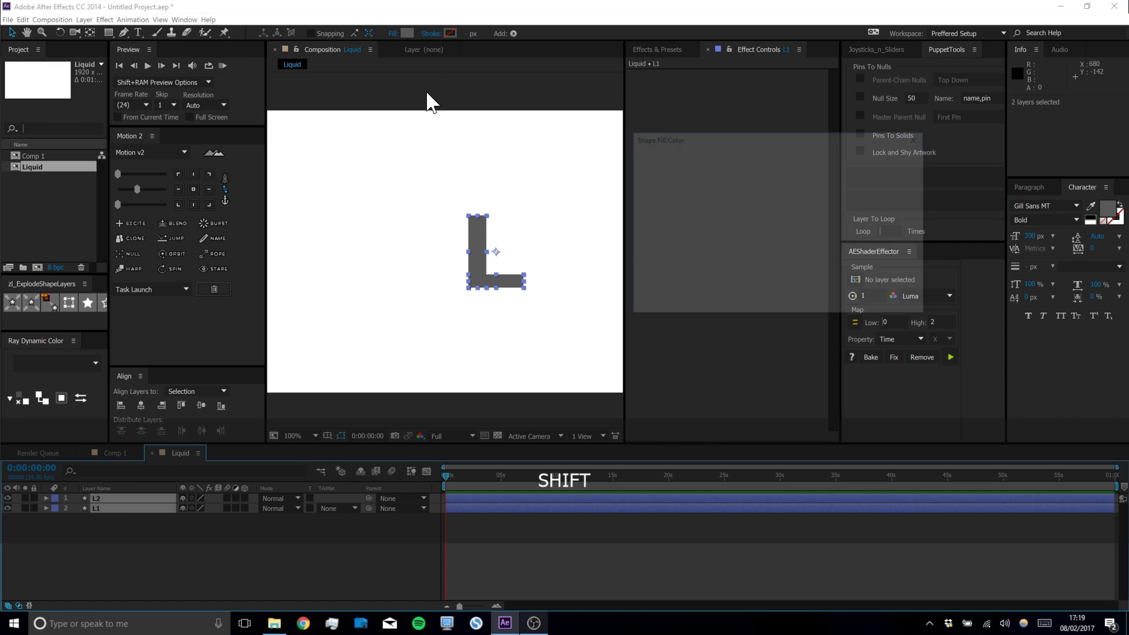
pyautogui.moveTo(795, 250); pyautogui.dragTo(768, 152)
pyautogui.click(802, 231)
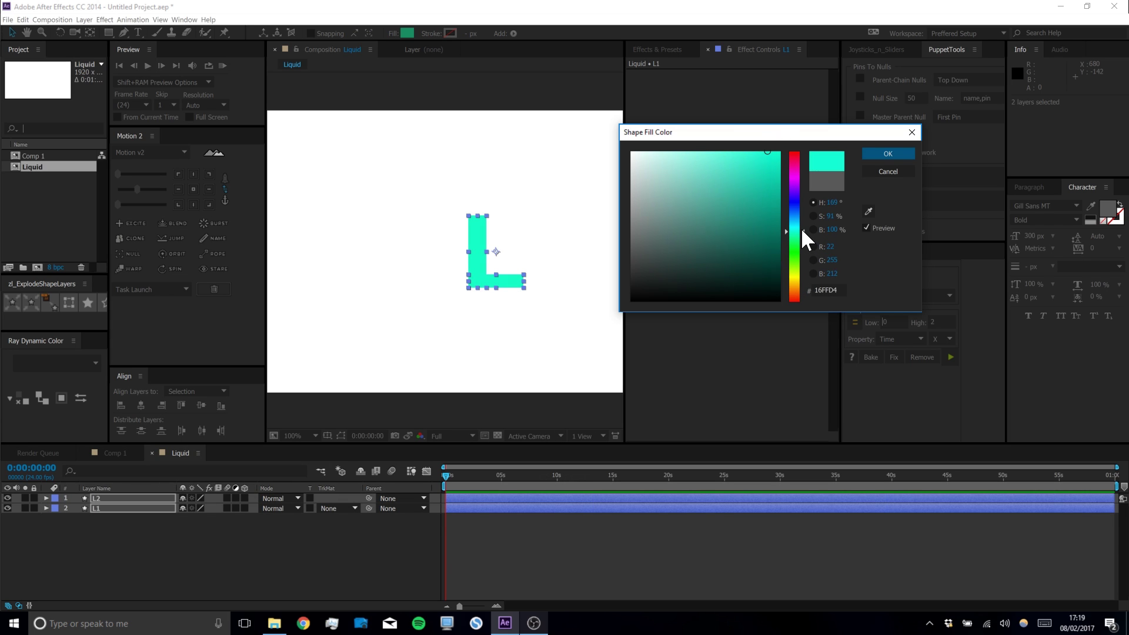
pyautogui.moveTo(802, 232); pyautogui.dragTo(802, 234)
pyautogui.moveTo(770, 176); pyautogui.dragTo(757, 146)
pyautogui.click(876, 150)
pyautogui.click(685, 518)
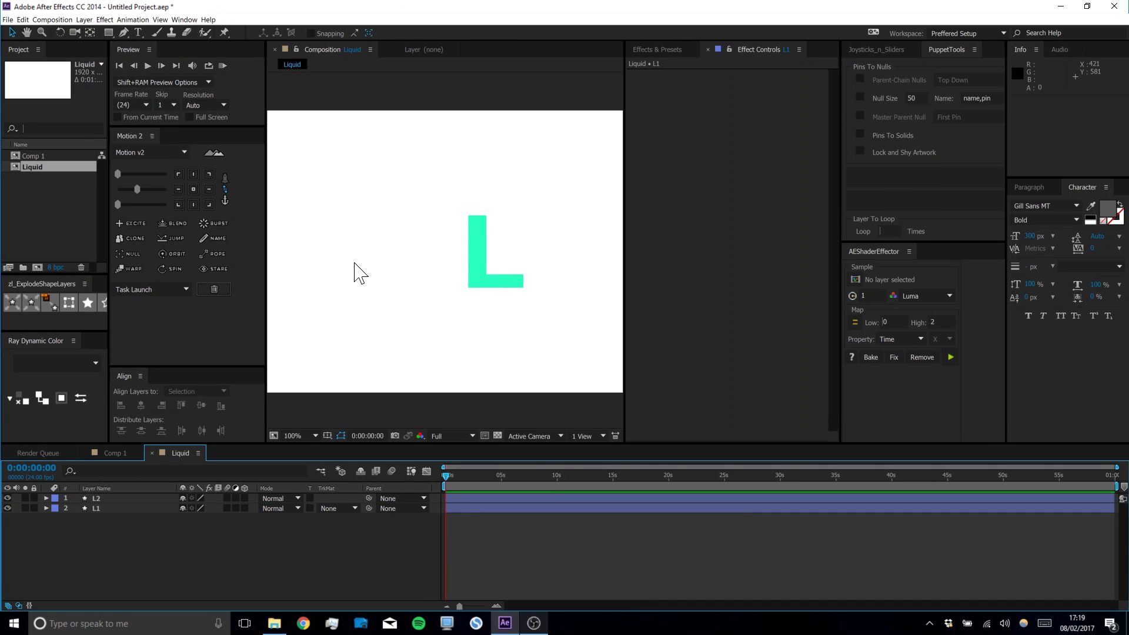
# Draw a straight vertical Pen tool line through the L's stem, from above the composition's edge to just below the letter
pyautogui.click(127, 30)
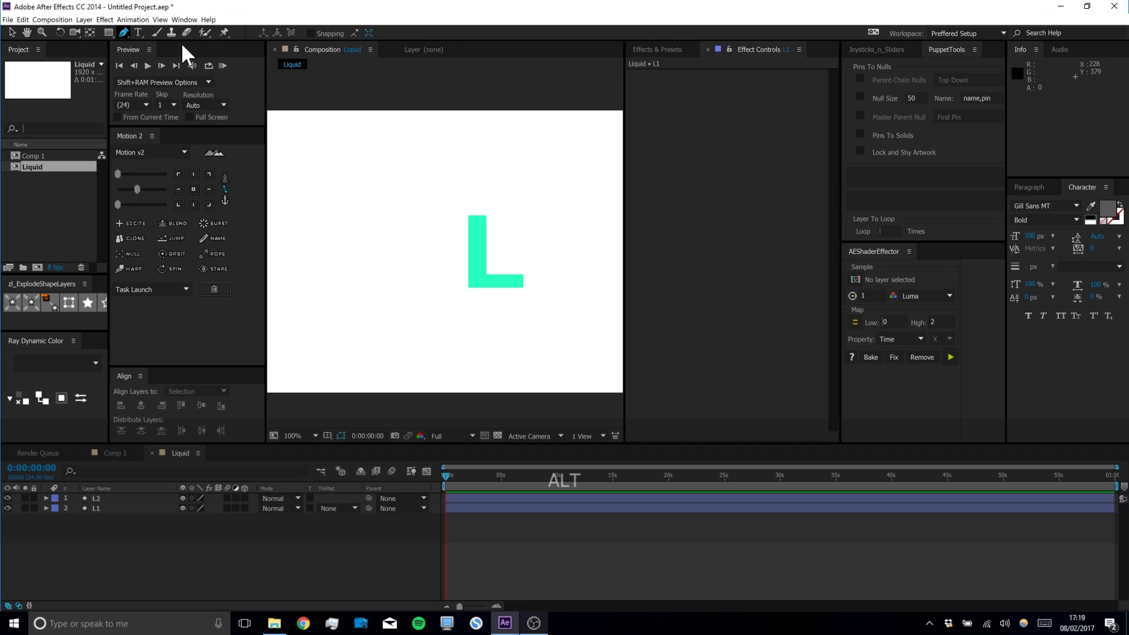
pyautogui.click(476, 98)
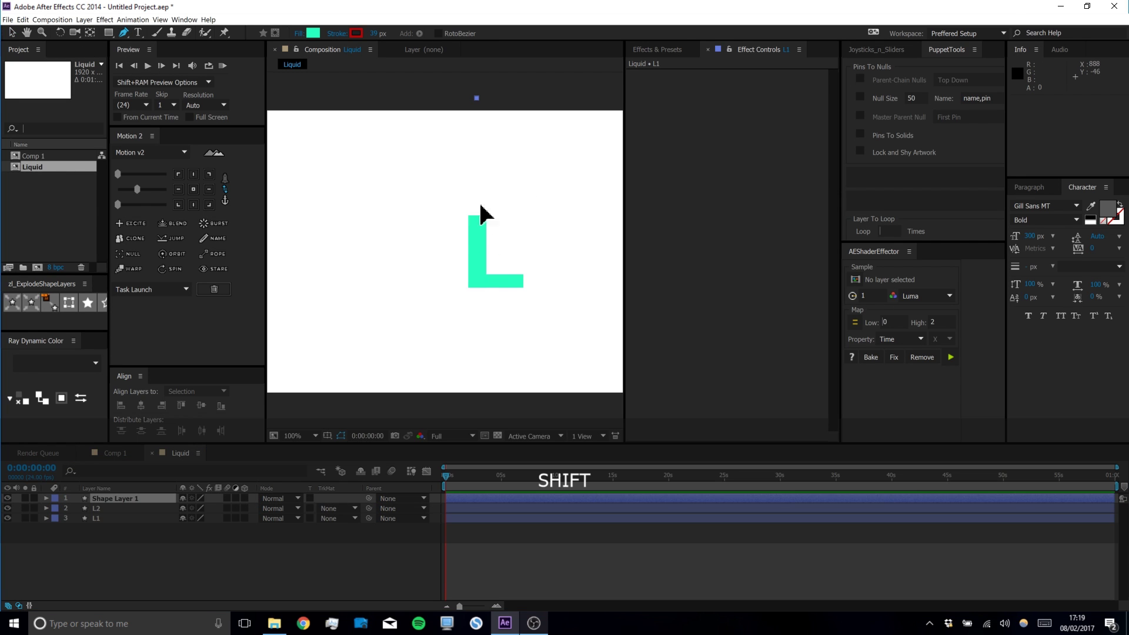
pyautogui.click(476, 307)
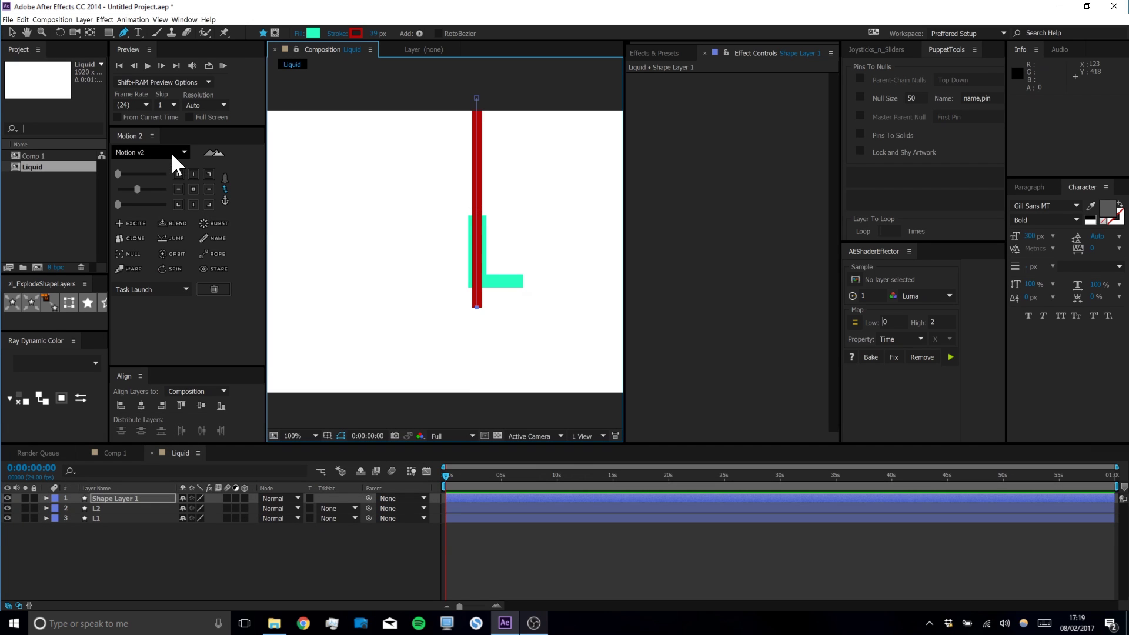
# Set the new line's fill to None and its stroke colour to purple 440BC9
pyautogui.click(306, 35)
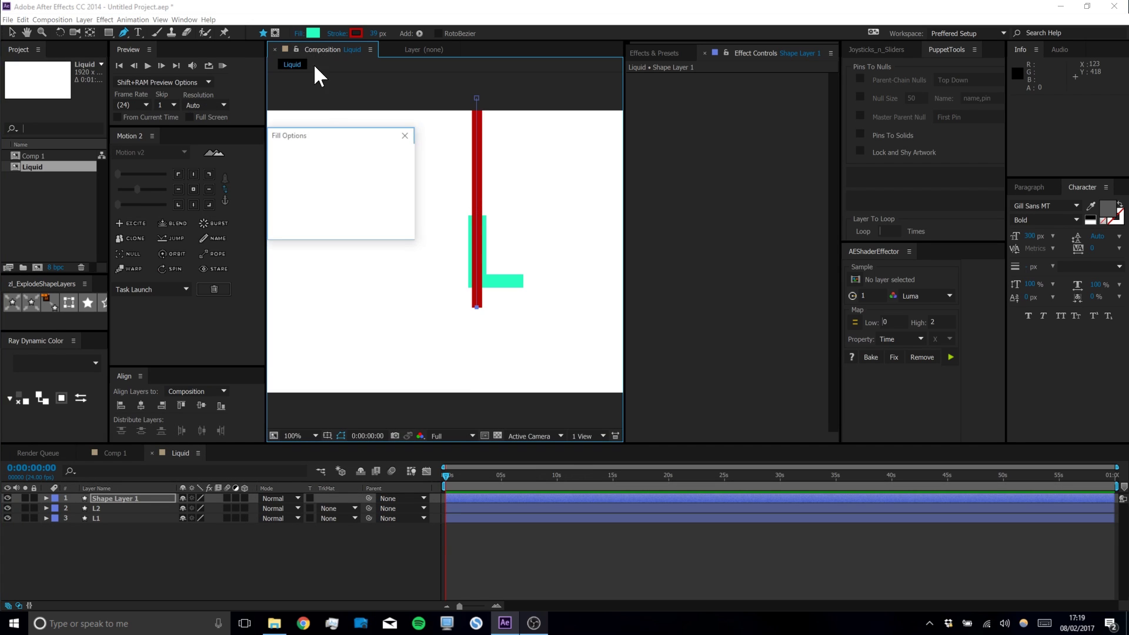
pyautogui.click(279, 156)
pyautogui.click(304, 226)
pyautogui.click(358, 33)
pyautogui.moveTo(794, 206); pyautogui.dragTo(800, 194)
pyautogui.click(773, 181)
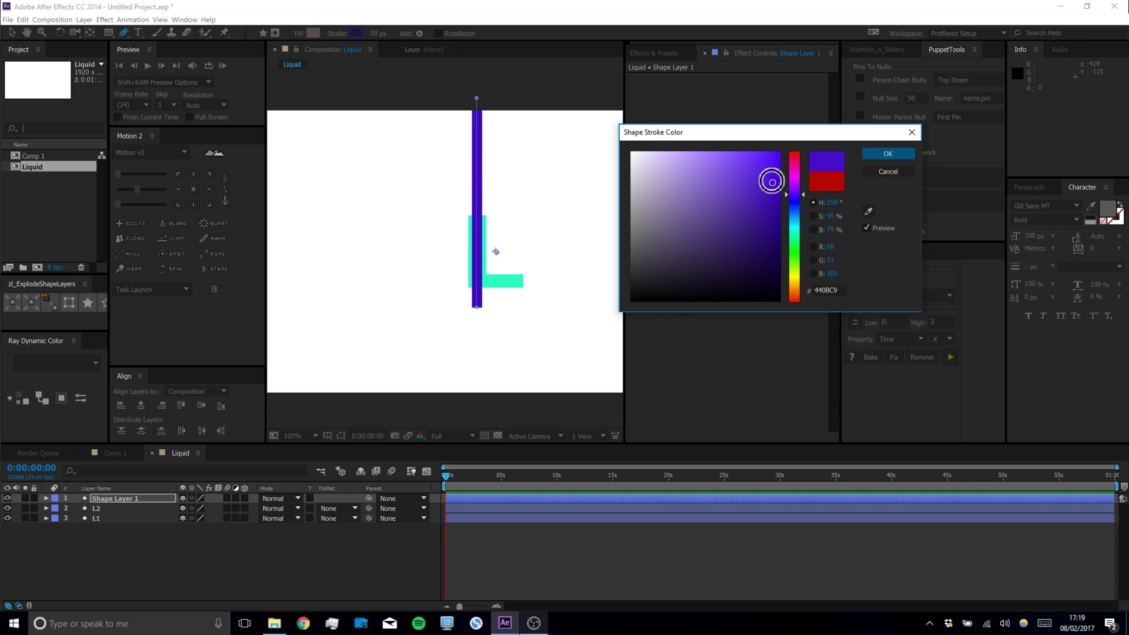
pyautogui.press('Return')
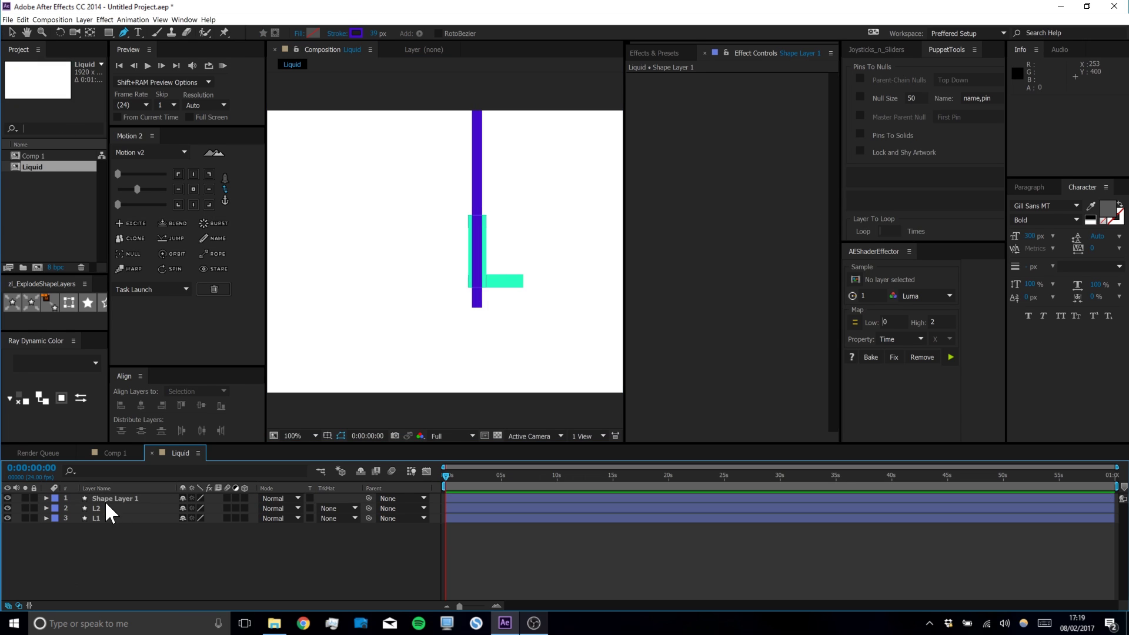
# Rename the Shape Layer 1 layer as Motion
pyautogui.click(128, 496)
pyautogui.press('Return')
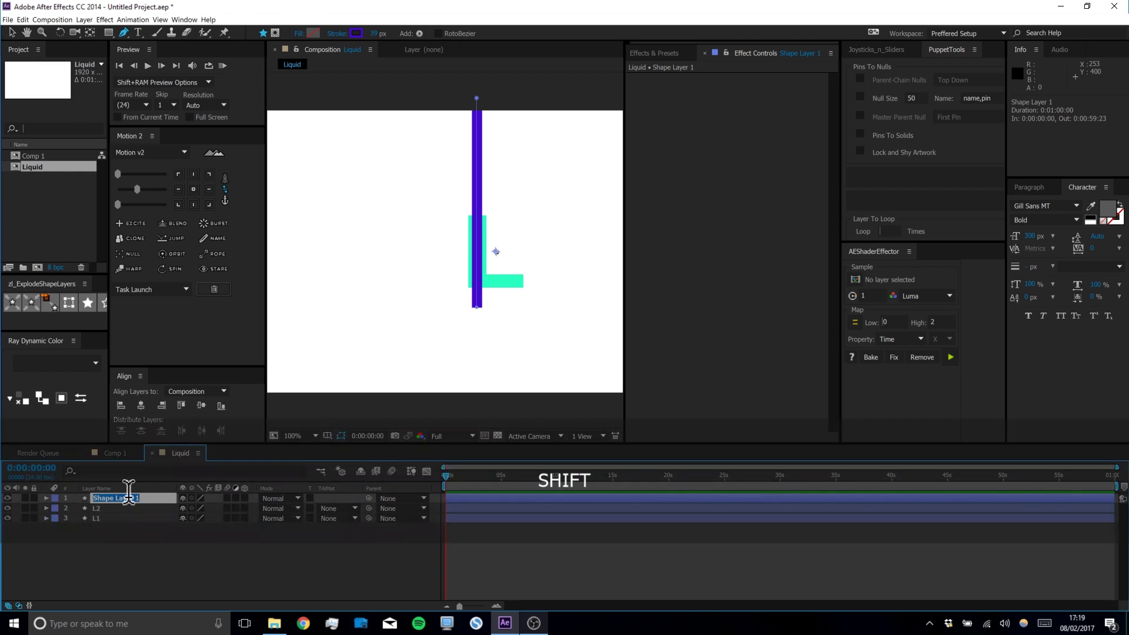
pyautogui.write('Motion')
pyautogui.press('BackSpace')
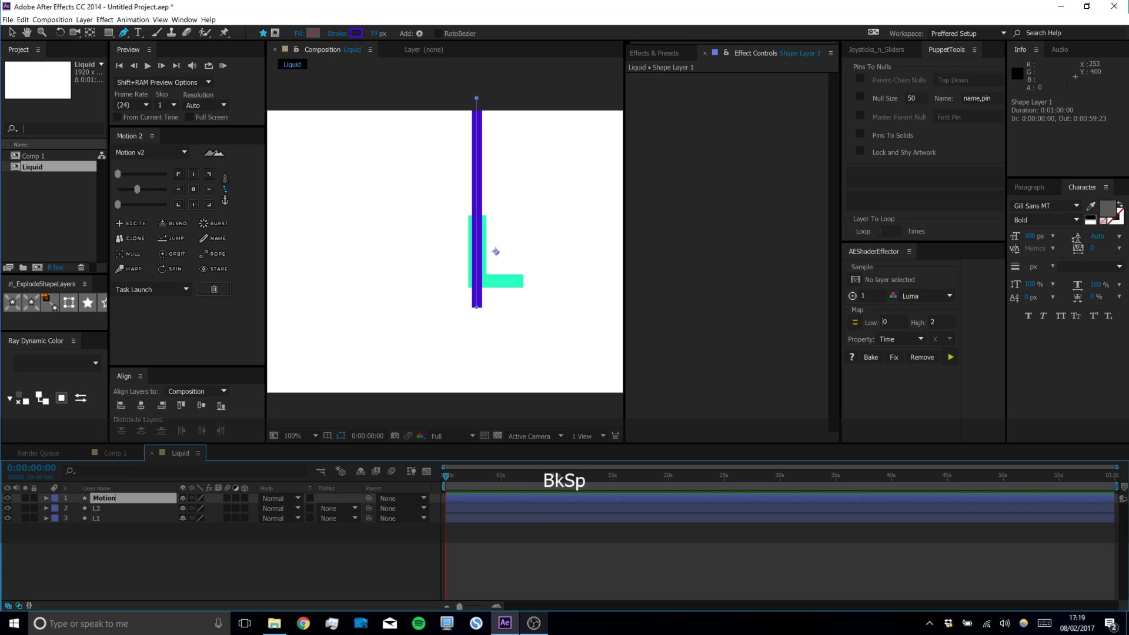
pyautogui.press('Return')
pyautogui.click(122, 557)
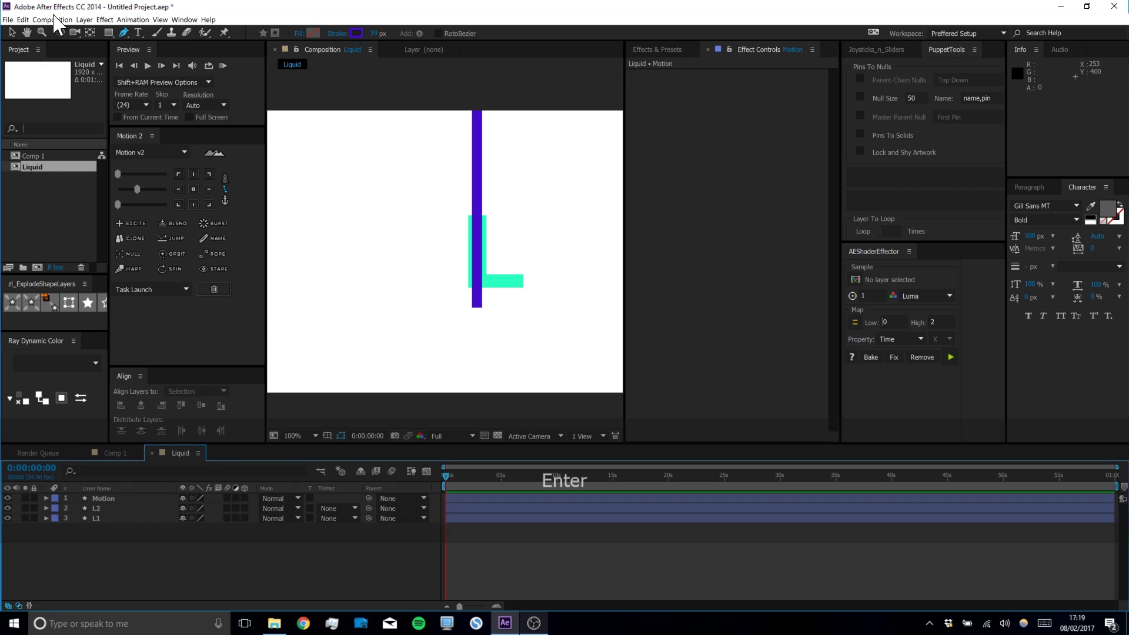
# Add Trim Paths to the contents of the Motion layer
pyautogui.click(46, 499)
pyautogui.click(57, 508)
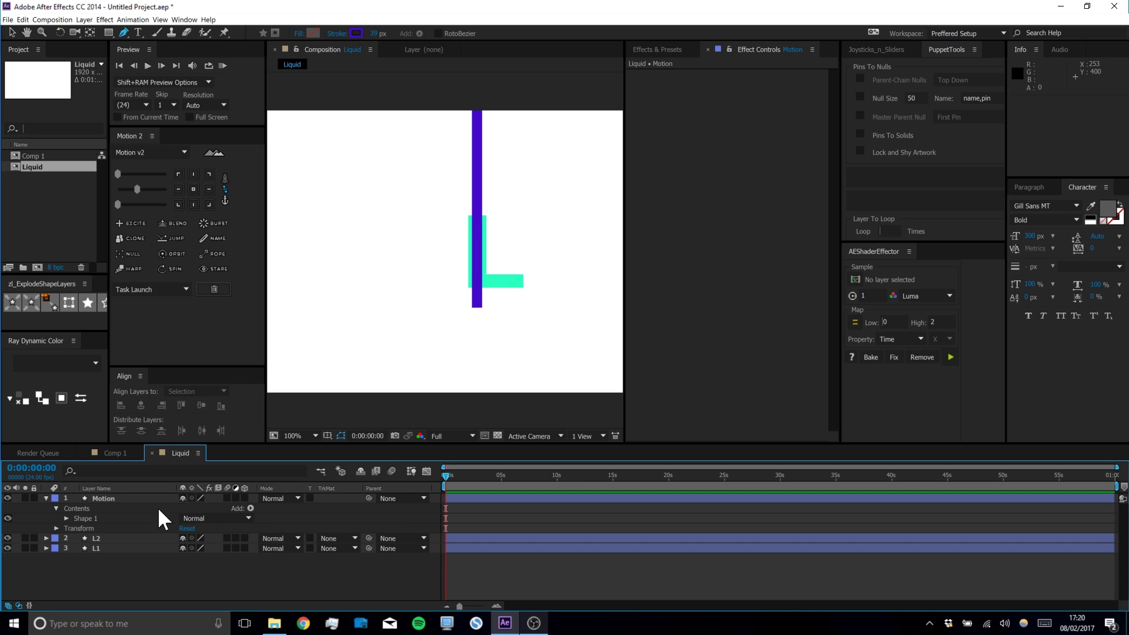
pyautogui.click(250, 508)
pyautogui.click(195, 433)
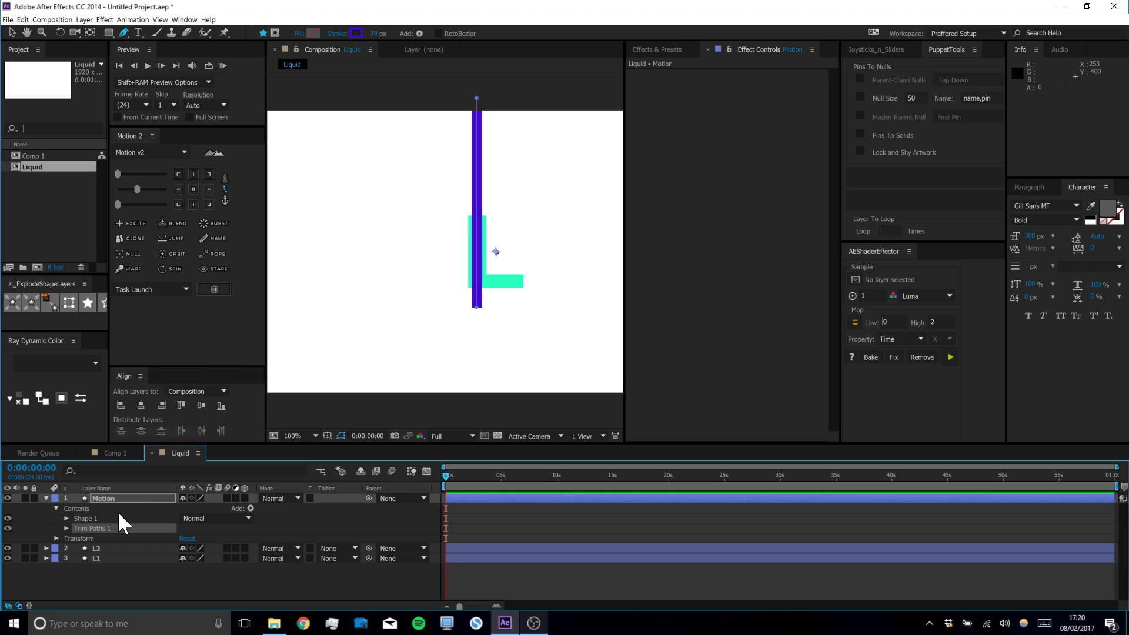
# Set the Trim Paths End to 0% and add Start and End keyframes at 0:00:00:00
pyautogui.click(67, 528)
pyautogui.moveTo(200, 560); pyautogui.dragTo(100, 553)
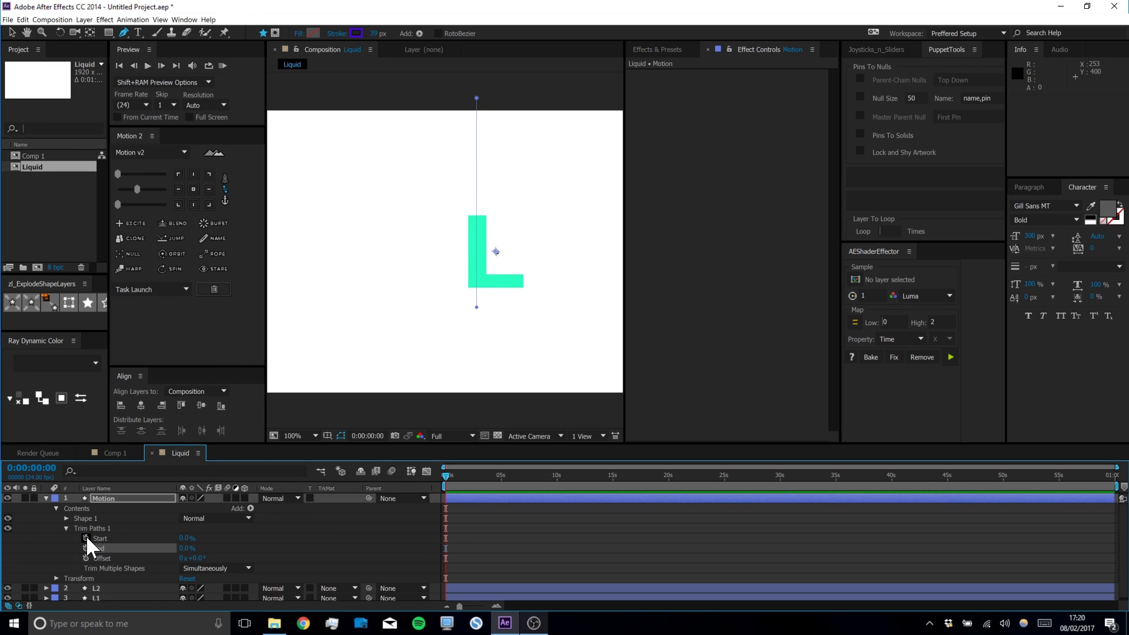
pyautogui.click(86, 538)
pyautogui.click(86, 548)
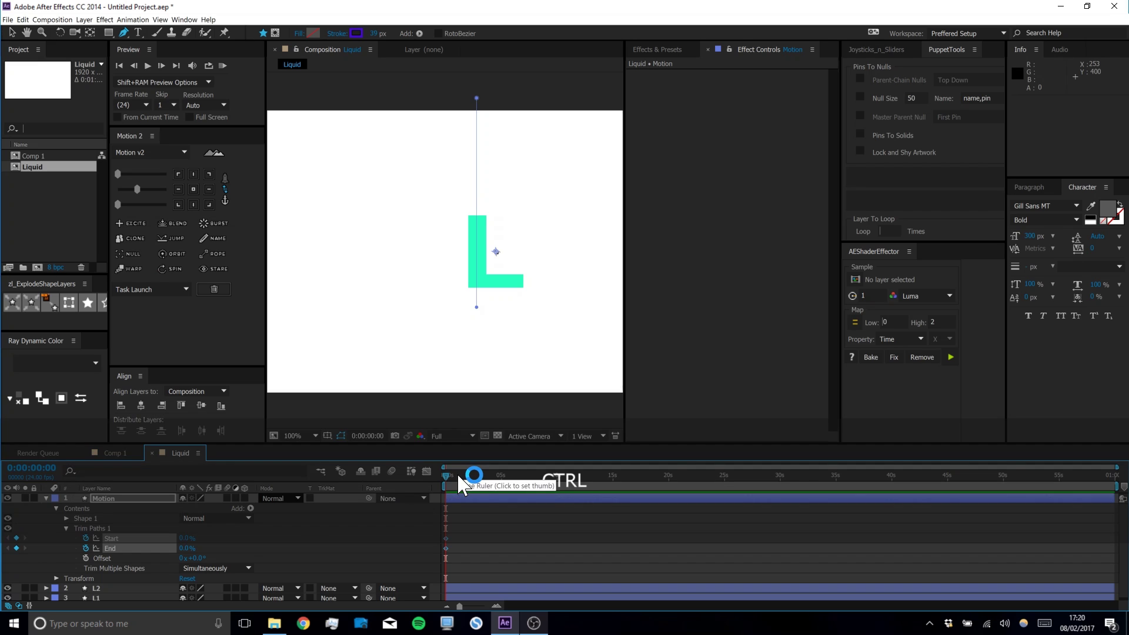
# At 0:00:01:12, set both the Trim Paths End and Start to 100%
pyautogui.press('=')
pyautogui.press('=')
pyautogui.click(545, 534)
pyautogui.moveTo(793, 474); pyautogui.dragTo(624, 490)
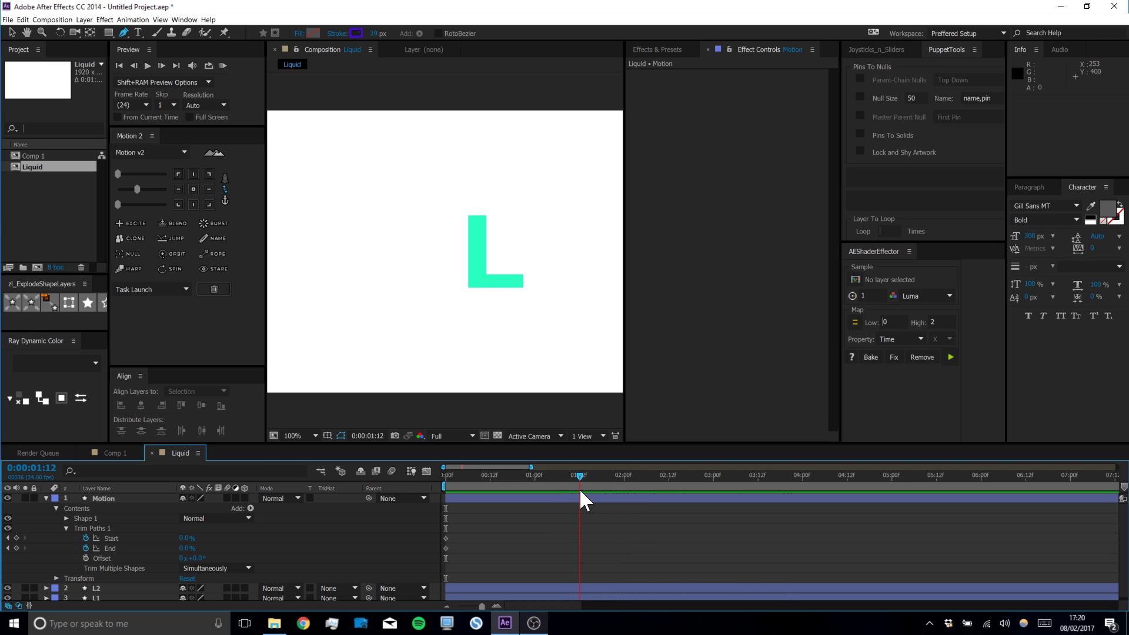
pyautogui.moveTo(187, 548); pyautogui.dragTo(332, 549)
pyautogui.moveTo(187, 548); pyautogui.dragTo(289, 542)
# Apply Easy Ease to all the Trim Paths Start and End keyframes in the Graph Editor
pyautogui.moveTo(616, 517); pyautogui.dragTo(439, 563)
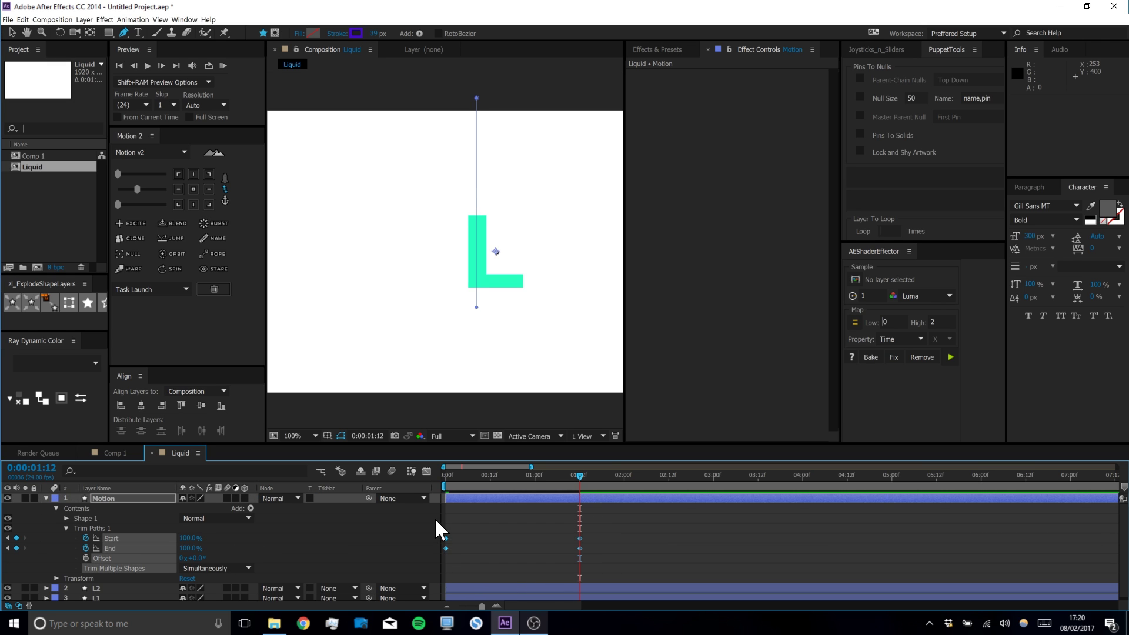
pyautogui.click(427, 471)
pyautogui.press('v')
pyautogui.moveTo(600, 496); pyautogui.dragTo(417, 521)
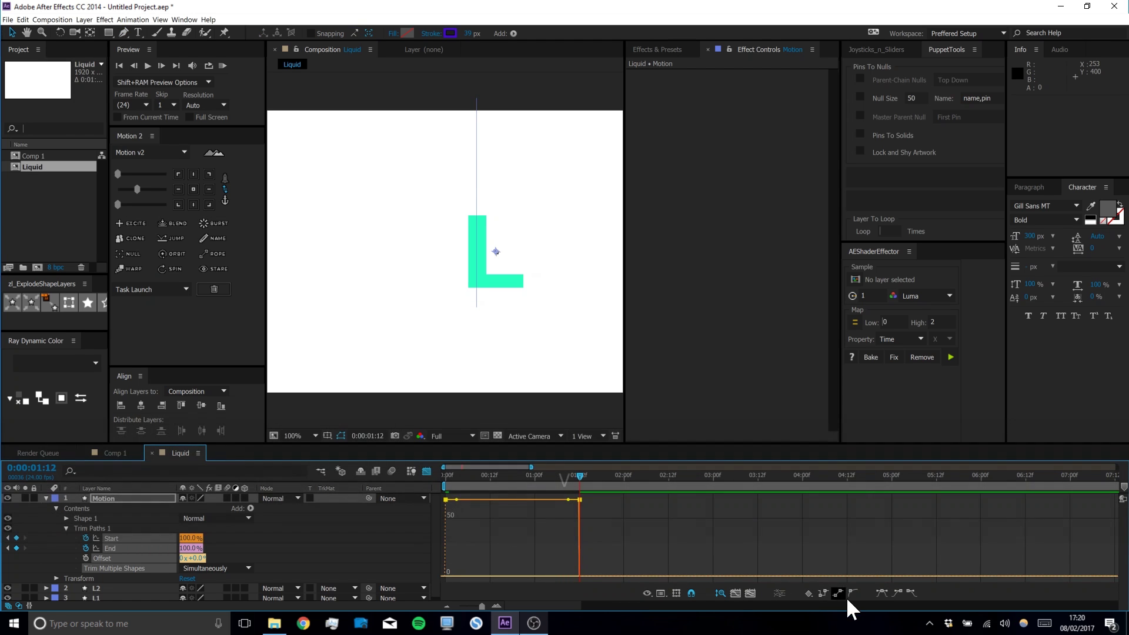
pyautogui.click(883, 594)
pyautogui.click(618, 548)
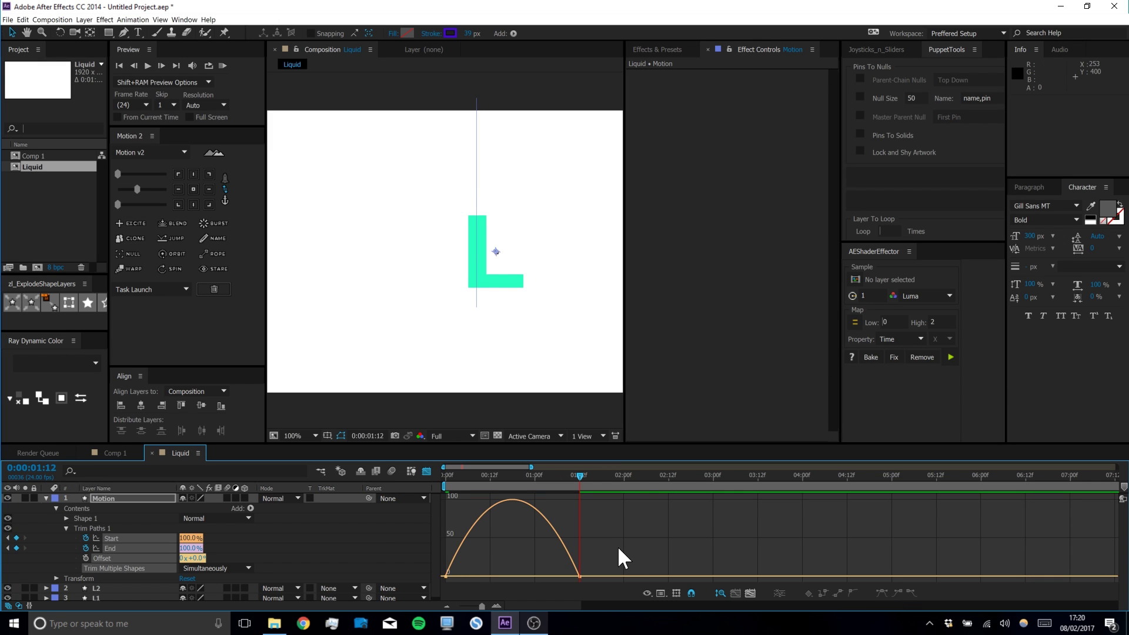
# Reshape the Trim Paths speed curve to peak early and slow down gradually, and return to the keyframe view
pyautogui.moveTo(605, 538); pyautogui.dragTo(532, 575)
pyautogui.moveTo(478, 553); pyautogui.dragTo(457, 576)
pyautogui.press('space')
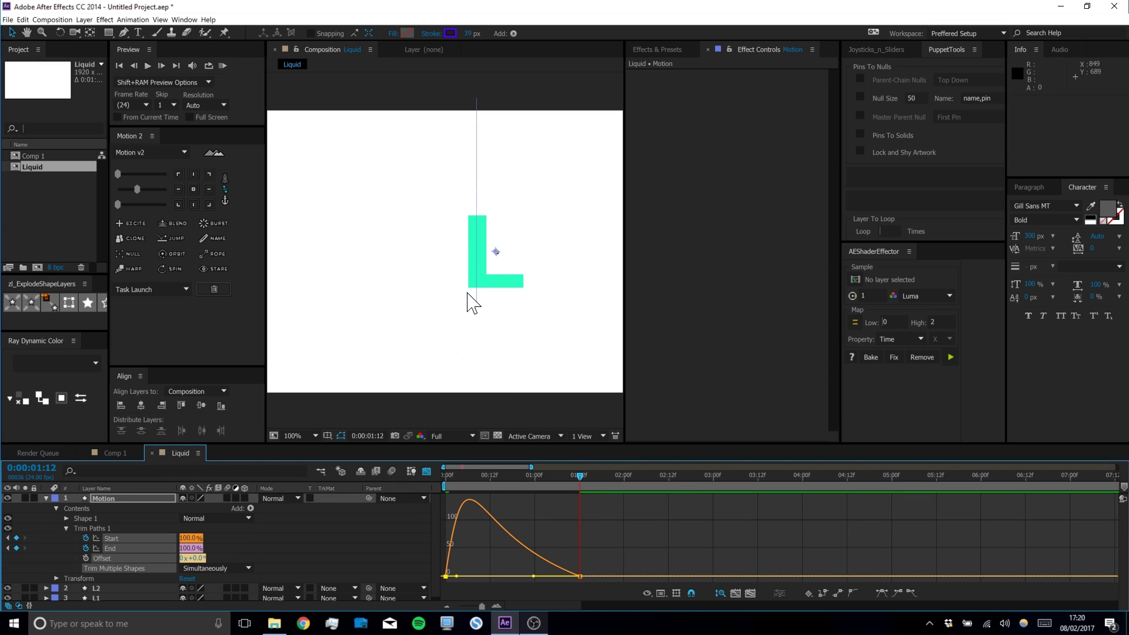
pyautogui.click(426, 472)
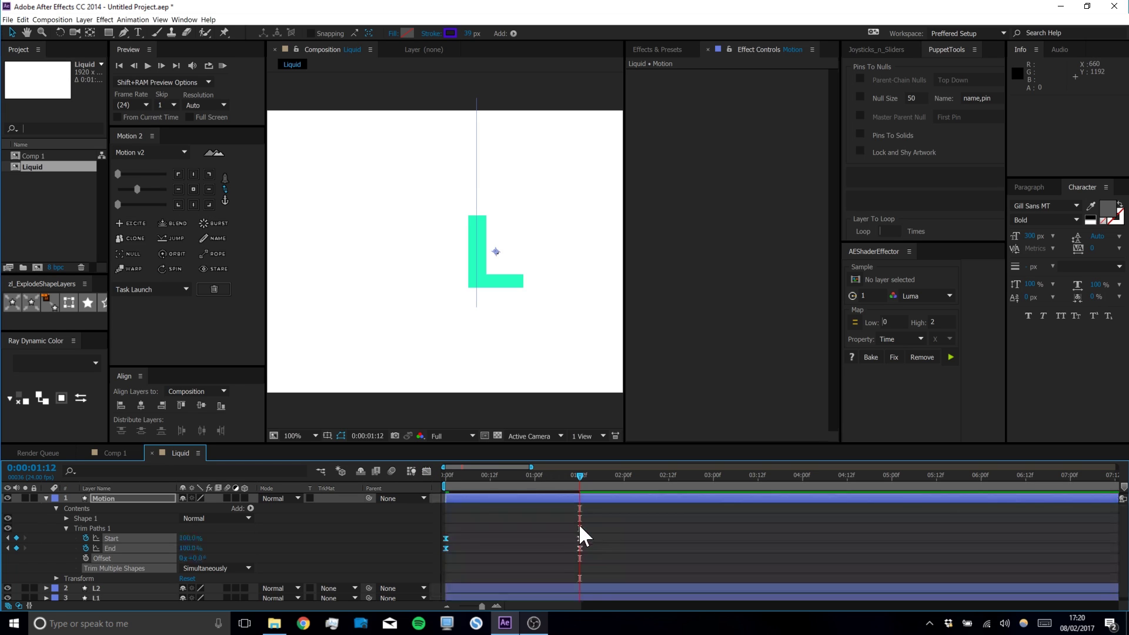
# Shift both Trim Paths End keyframes 10 frames later than the Start keyframes
pyautogui.click(598, 526)
pyautogui.moveTo(564, 532); pyautogui.dragTo(462, 534)
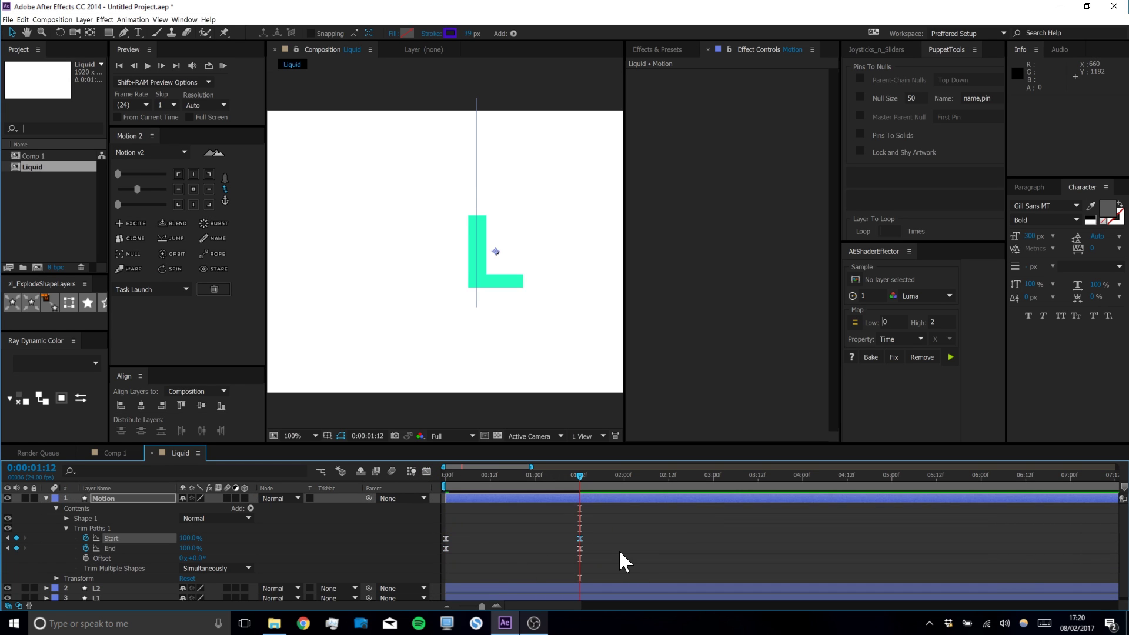
pyautogui.click(600, 544)
pyautogui.moveTo(600, 546); pyautogui.dragTo(439, 563)
pyautogui.hotkey('alt', 'Right')
pyautogui.hotkey('alt', 'Right')
pyautogui.hotkey('alt', 'Right')
pyautogui.hotkey('alt', 'Right')
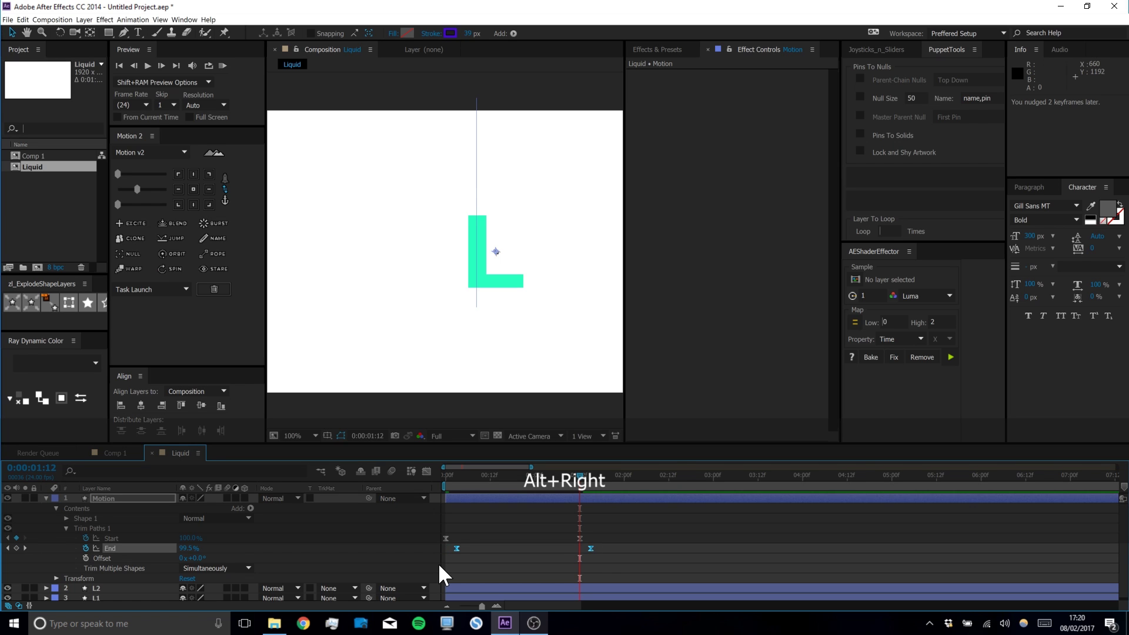
pyautogui.hotkey('alt', 'Right')
pyautogui.hotkey('alt', 'Right')
pyautogui.hotkey('alt', 'Right')
pyautogui.hotkey('alt', 'Right')
pyautogui.hotkey('alt', 'Right')
pyautogui.hotkey('alt', 'Right')
# Move the current time to 0:00:00:20 to check the trimmed line's motion
pyautogui.click(513, 531)
pyautogui.moveTo(471, 468); pyautogui.dragTo(436, 468)
pyautogui.click(520, 476)
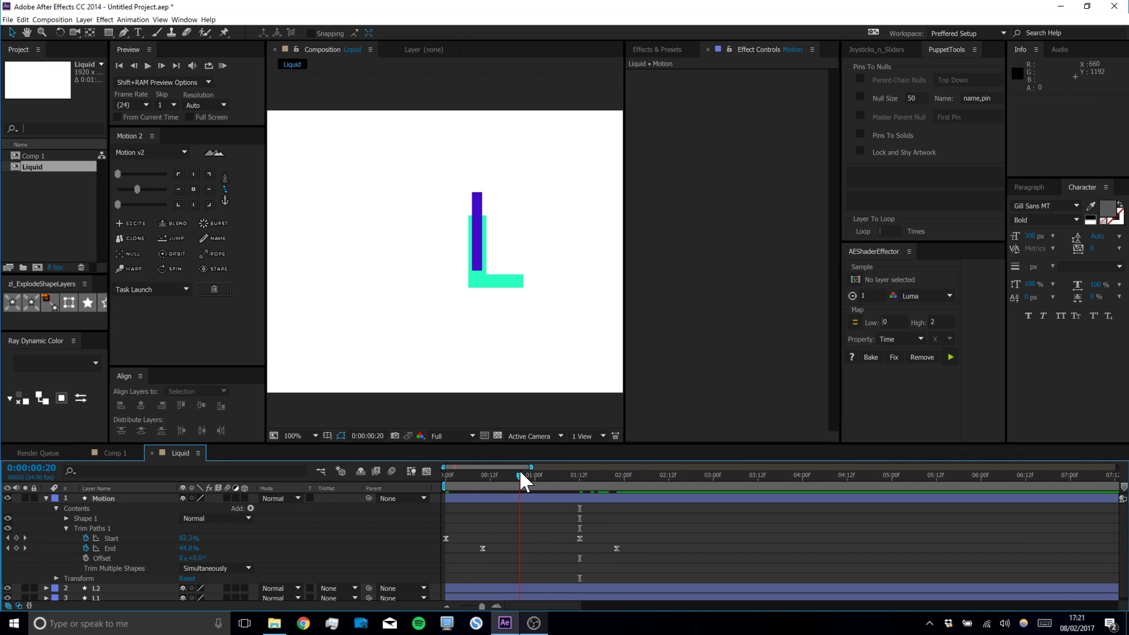
# Set the work area to end at 0:00:02:09 and RAM preview the trimmed line's fall from the beginning
pyautogui.moveTo(539, 475); pyautogui.dragTo(441, 474)
pyautogui.press('space')
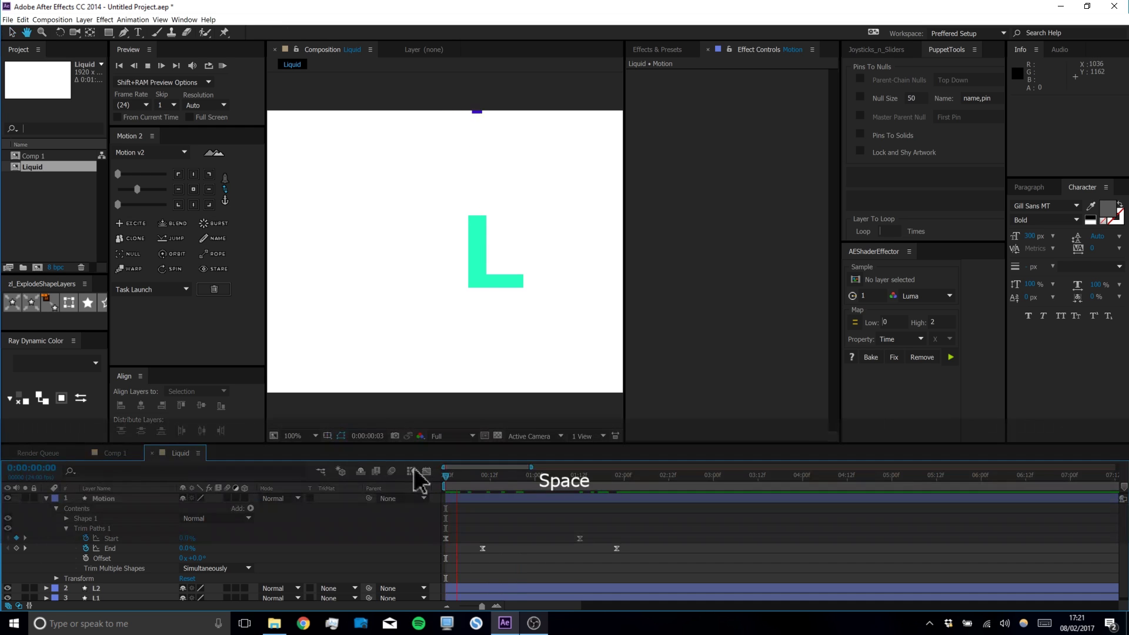
pyautogui.press('space')
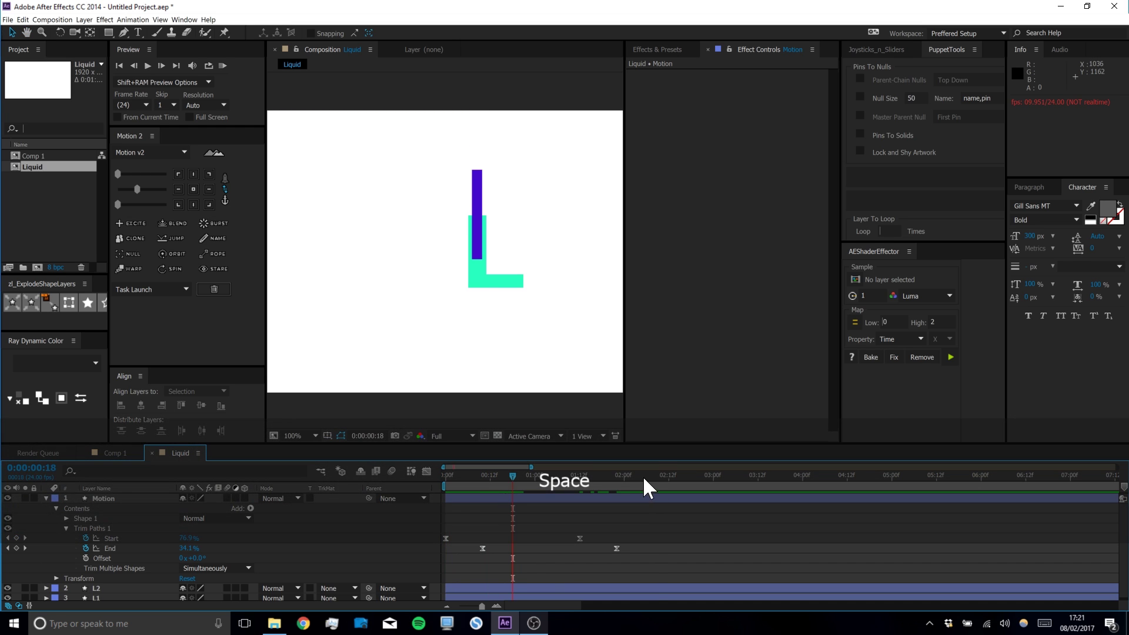
pyautogui.click(657, 475)
pyautogui.press('n')
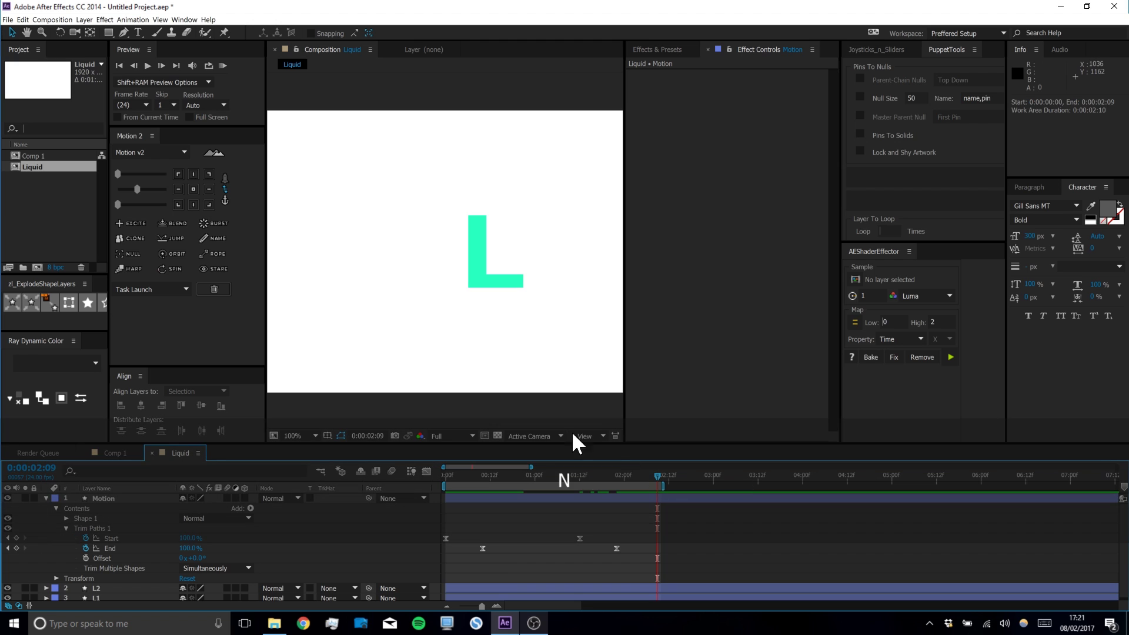
pyautogui.click(222, 66)
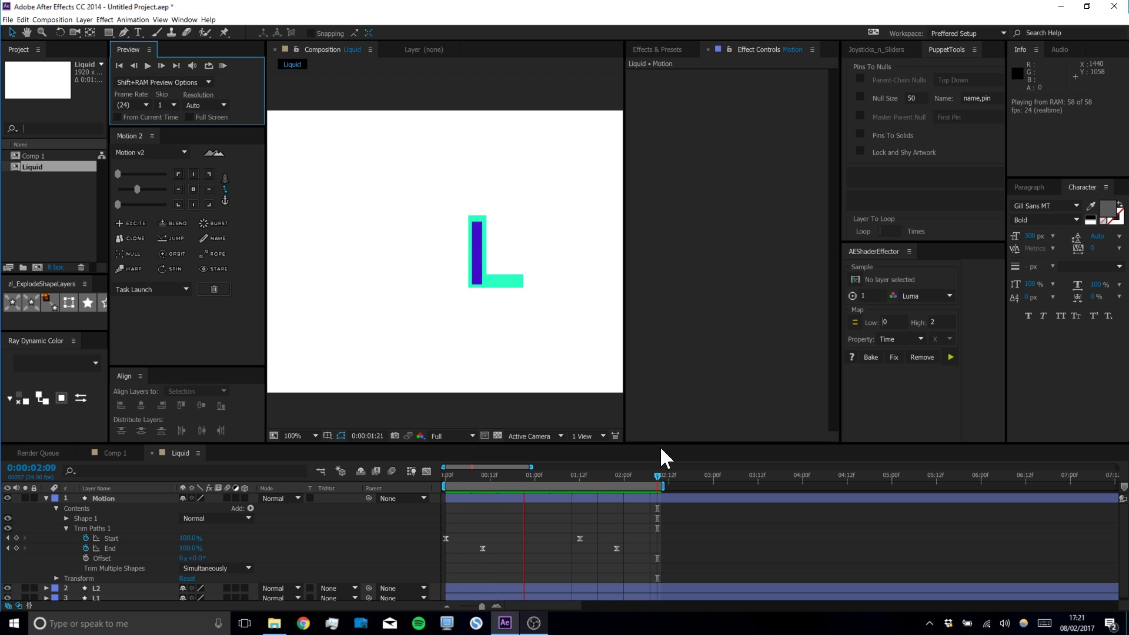
pyautogui.press('space')
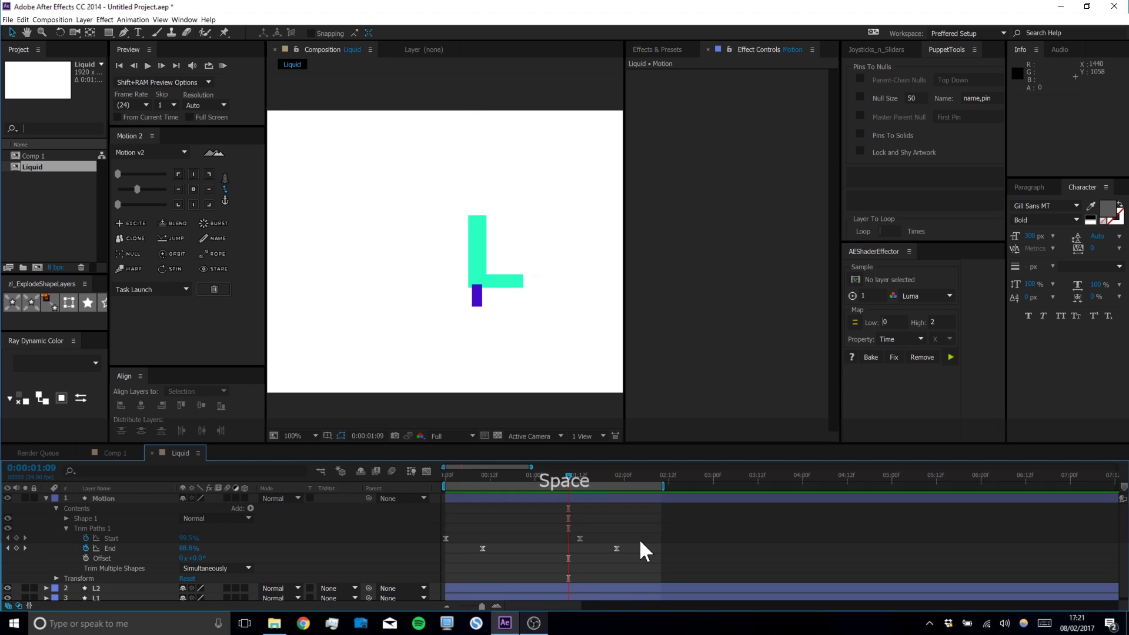
# Move the last Start keyframe to 0:00:01:01, place the End keyframes 5 frames behind the Start keyframes, and preview the motion
pyautogui.moveTo(633, 540); pyautogui.dragTo(533, 538)
pyautogui.click(504, 544)
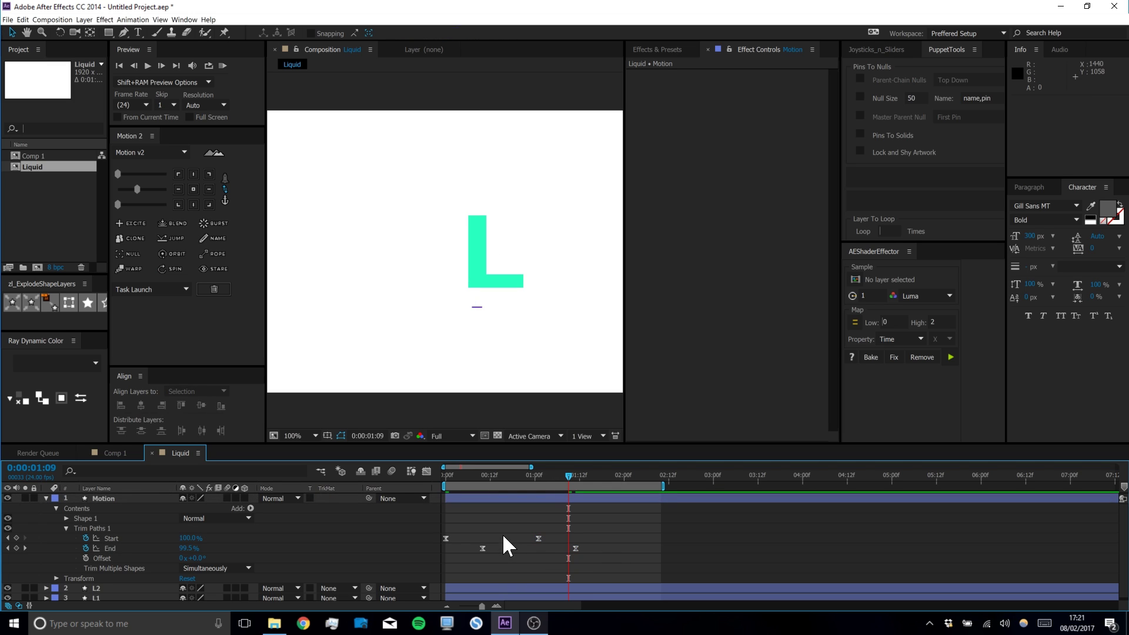
pyautogui.moveTo(486, 563); pyautogui.dragTo(464, 547)
pyautogui.click(223, 66)
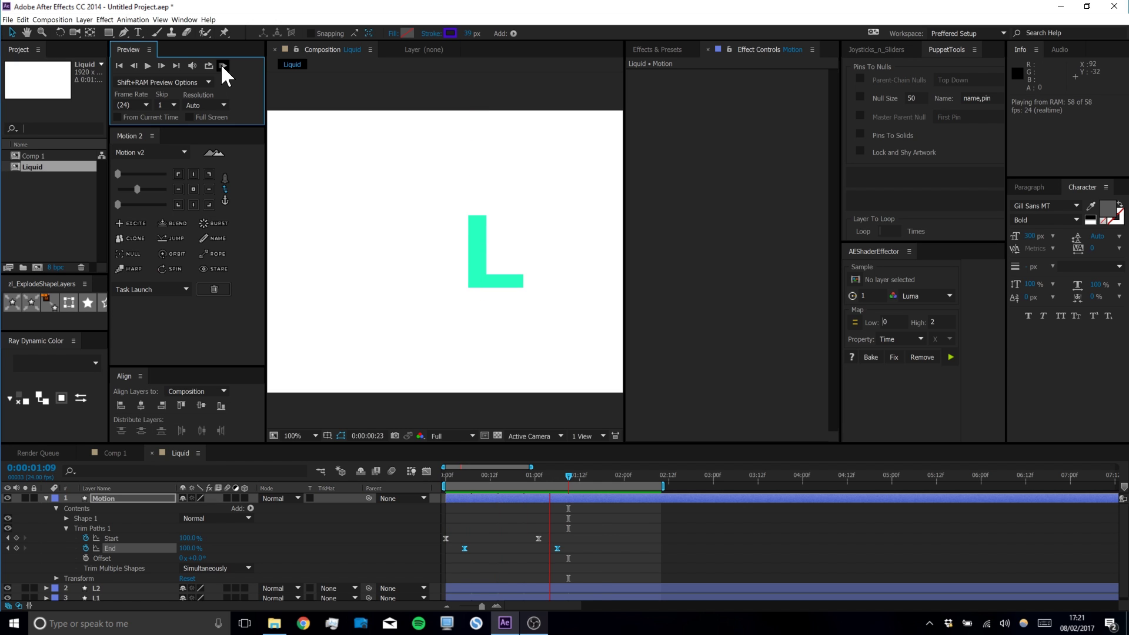
pyautogui.press('space')
# Move the last Start keyframe to 0:00:00:18 and the last End keyframe to 0:00:00:23, and preview the faster fall
pyautogui.moveTo(559, 562); pyautogui.dragTo(511, 536)
pyautogui.click(442, 424)
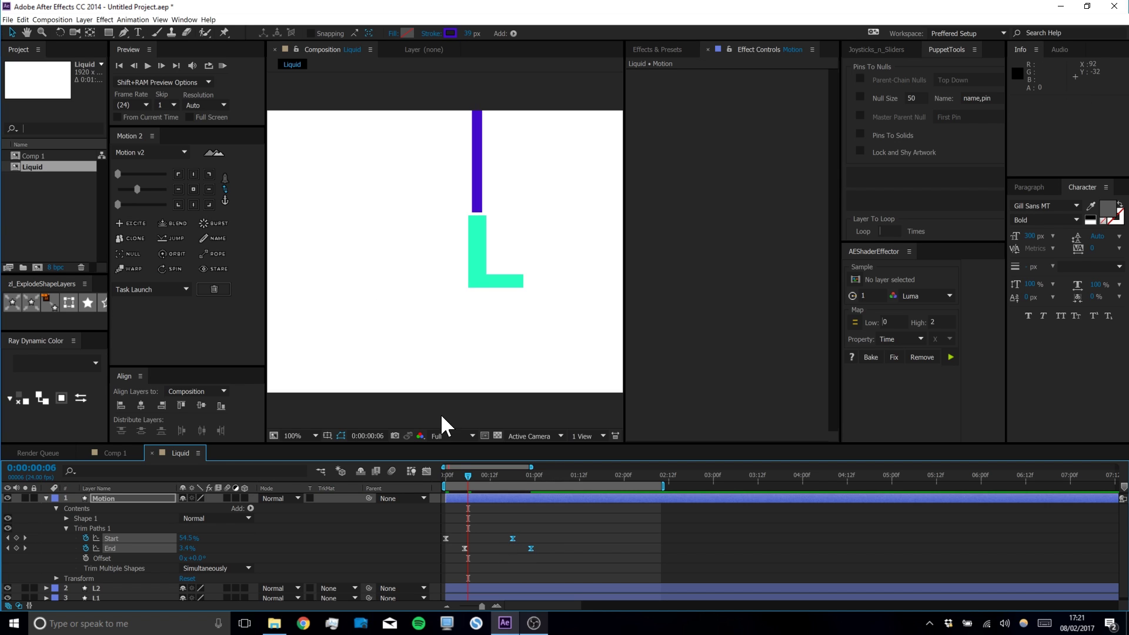
pyautogui.click(223, 66)
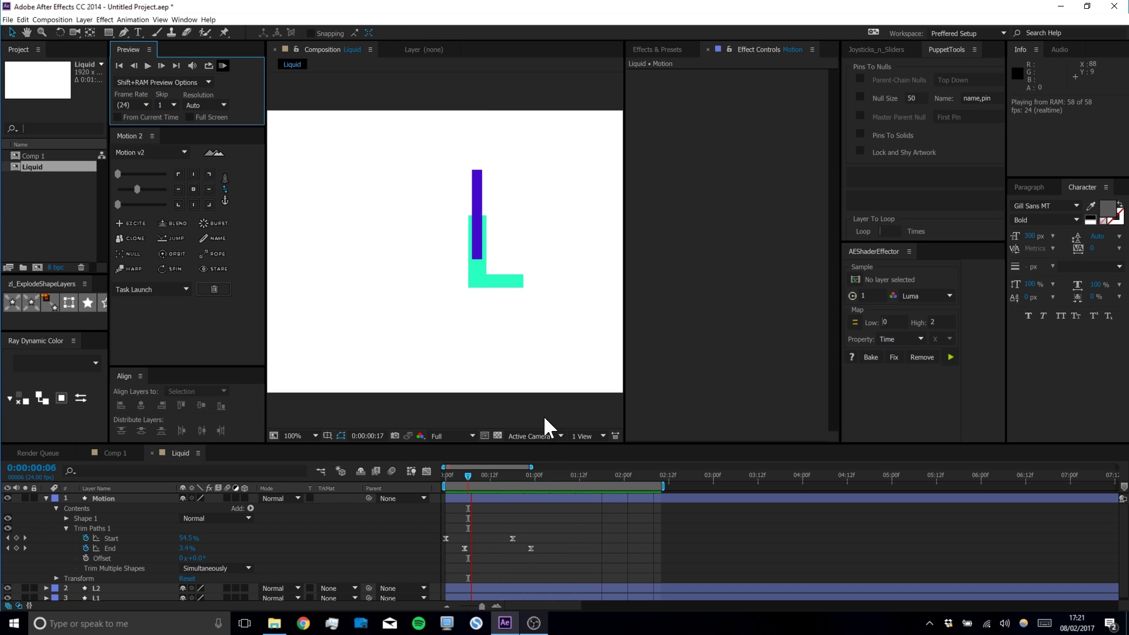
pyautogui.press('space')
pyautogui.moveTo(531, 467)
pyautogui.mouseDown()
pyautogui.moveTo(490, 469)
pyautogui.moveTo(539, 474)
pyautogui.mouseUp()
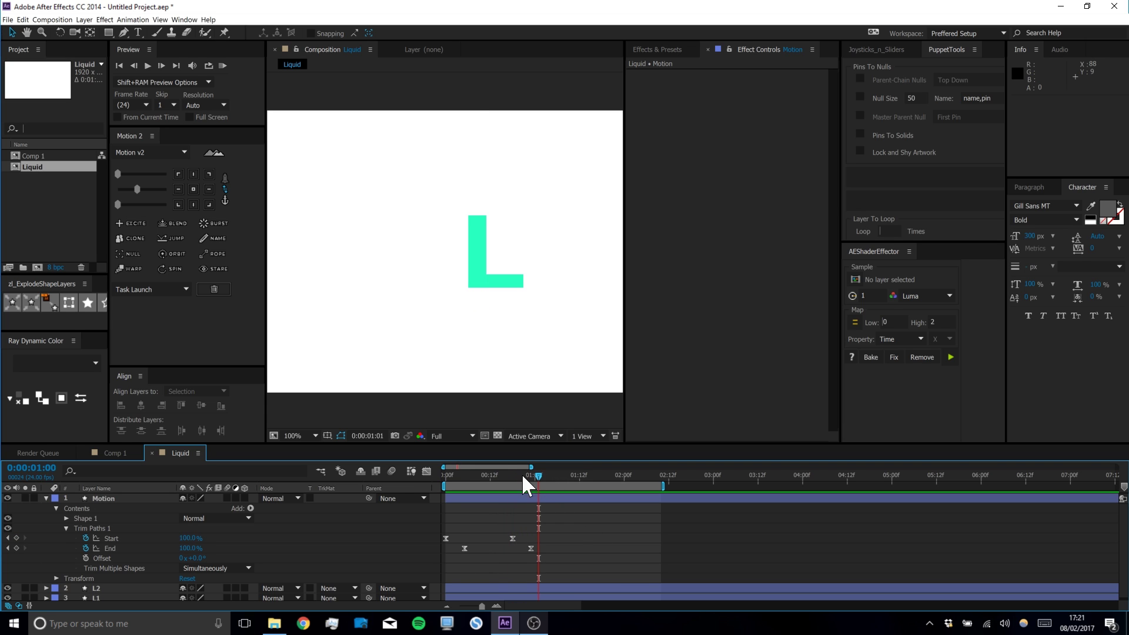
pyautogui.press('space')
pyautogui.press('space')
# Add Trim Paths Start and End keyframes on the Motion layer at 0:00:00:13
pyautogui.moveTo(514, 476); pyautogui.dragTo(494, 477)
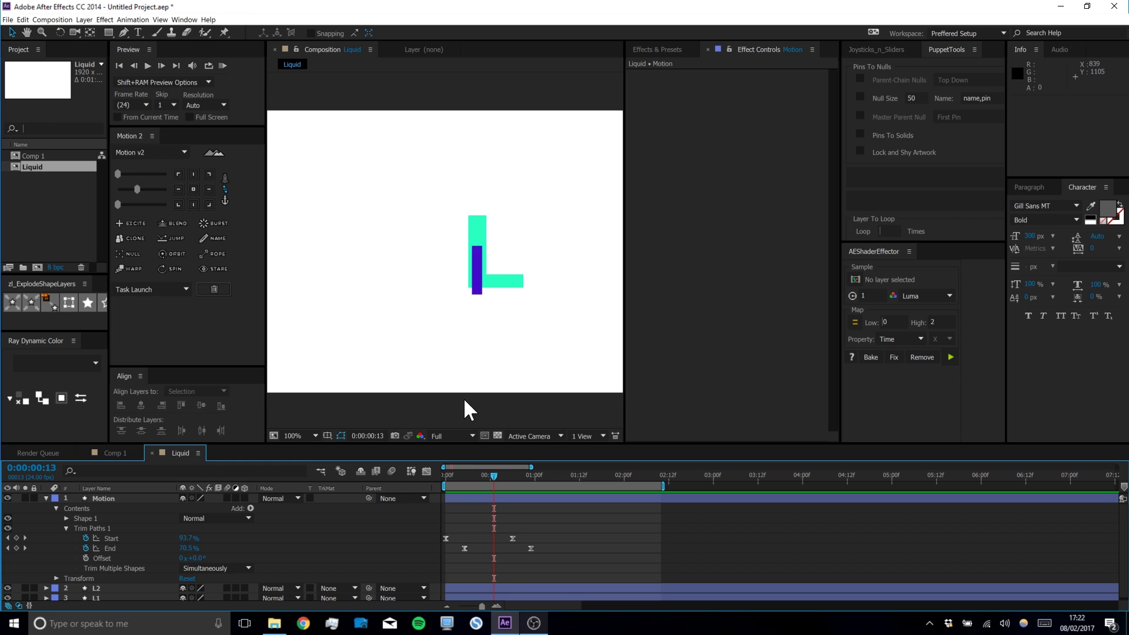
pyautogui.click(16, 538)
pyautogui.click(16, 548)
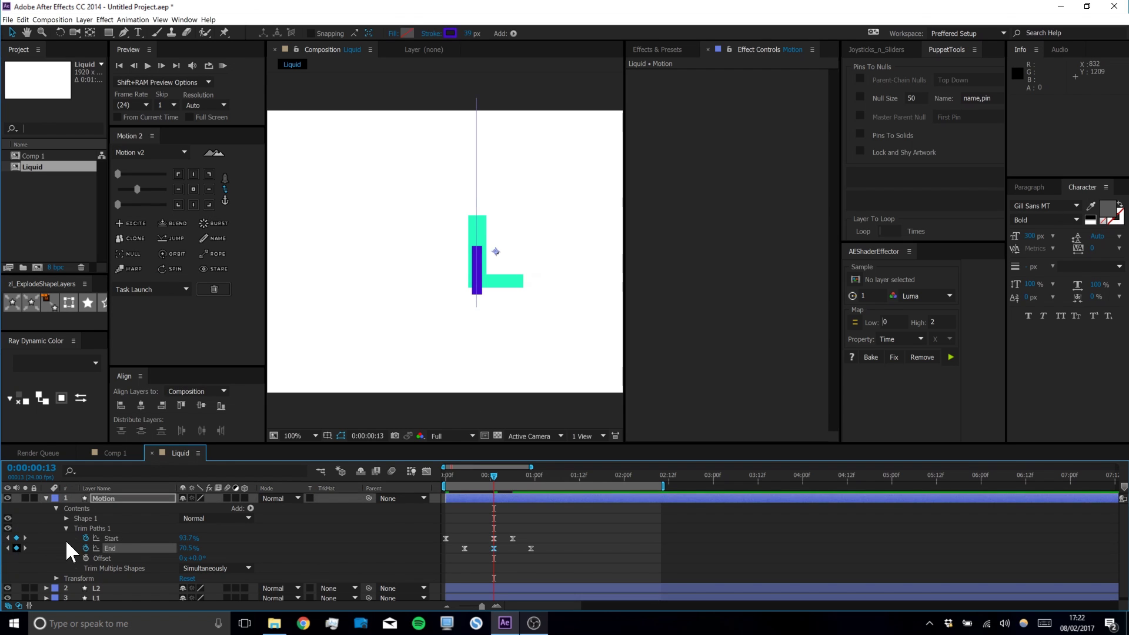
pyautogui.moveTo(482, 524); pyautogui.dragTo(504, 552)
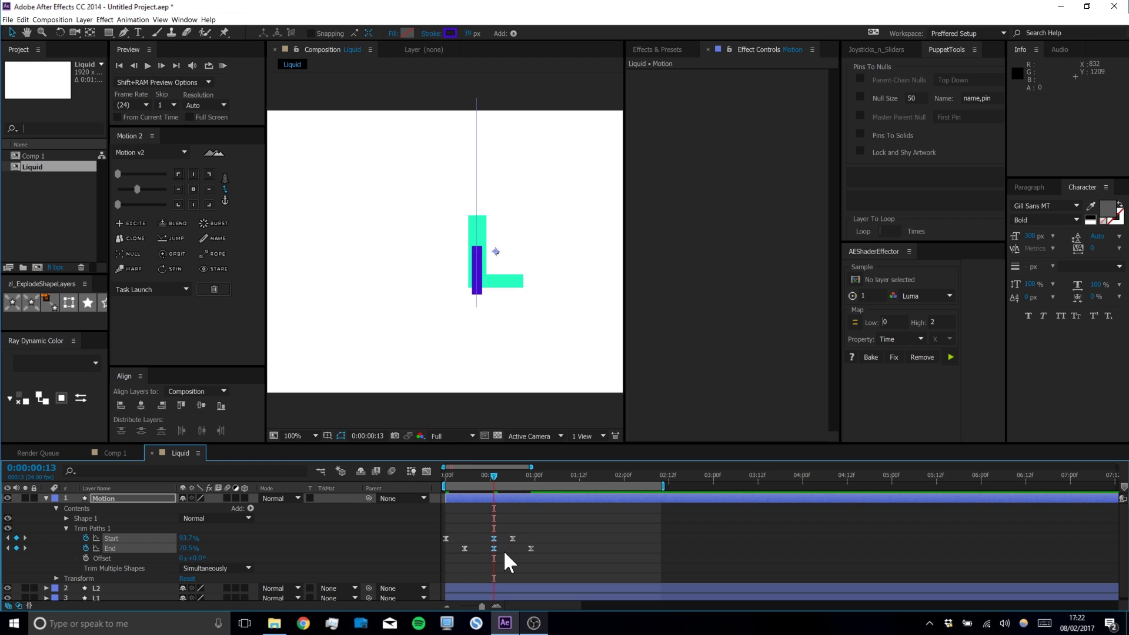
# Convert the two Start and End keyframes at 0:00:00:13 to round, smoothly interpolated keyframes
pyautogui.press('ctrl')
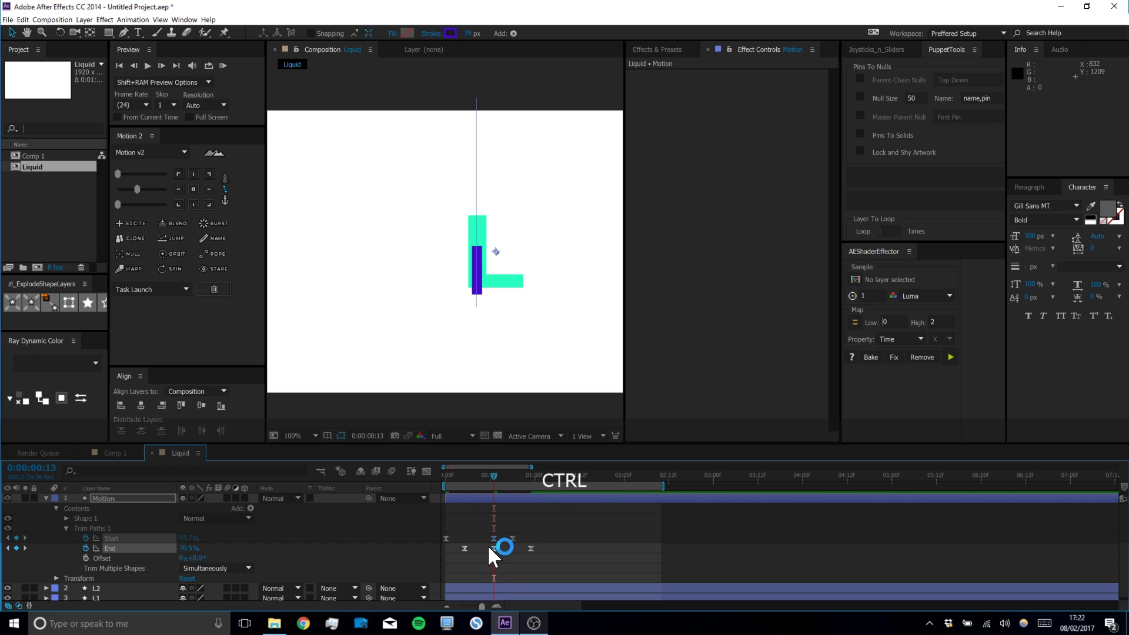
pyautogui.keyDown('ctrl'); pyautogui.click(494, 538); pyautogui.keyUp('ctrl')
pyautogui.moveTo(501, 524); pyautogui.dragTo(491, 540)
pyautogui.moveTo(548, 527); pyautogui.dragTo(468, 562)
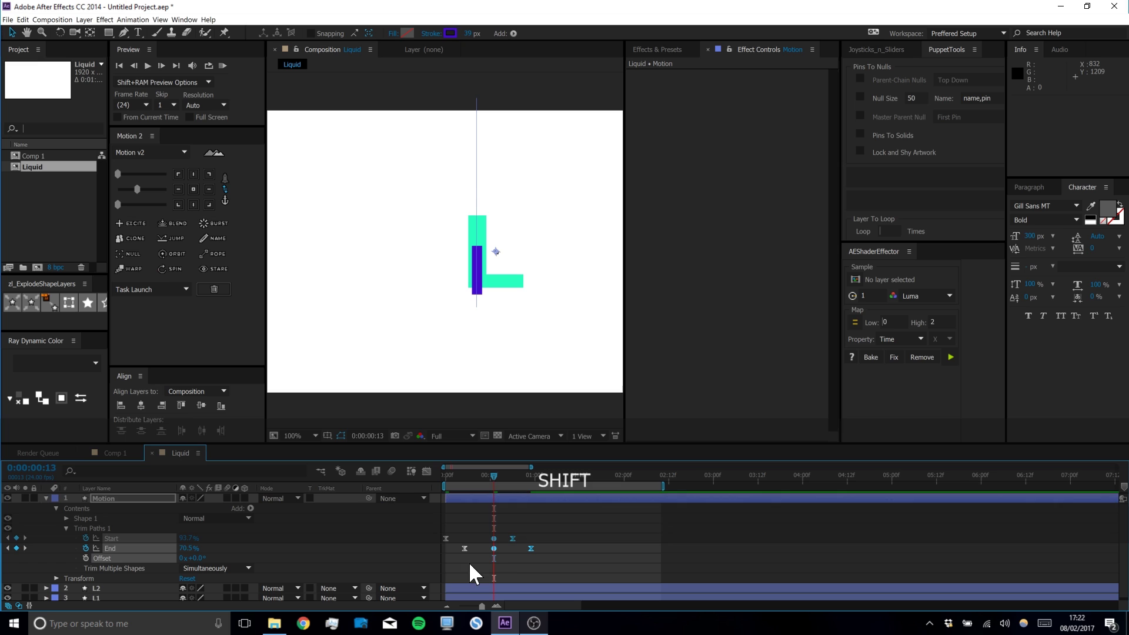
pyautogui.click(516, 555)
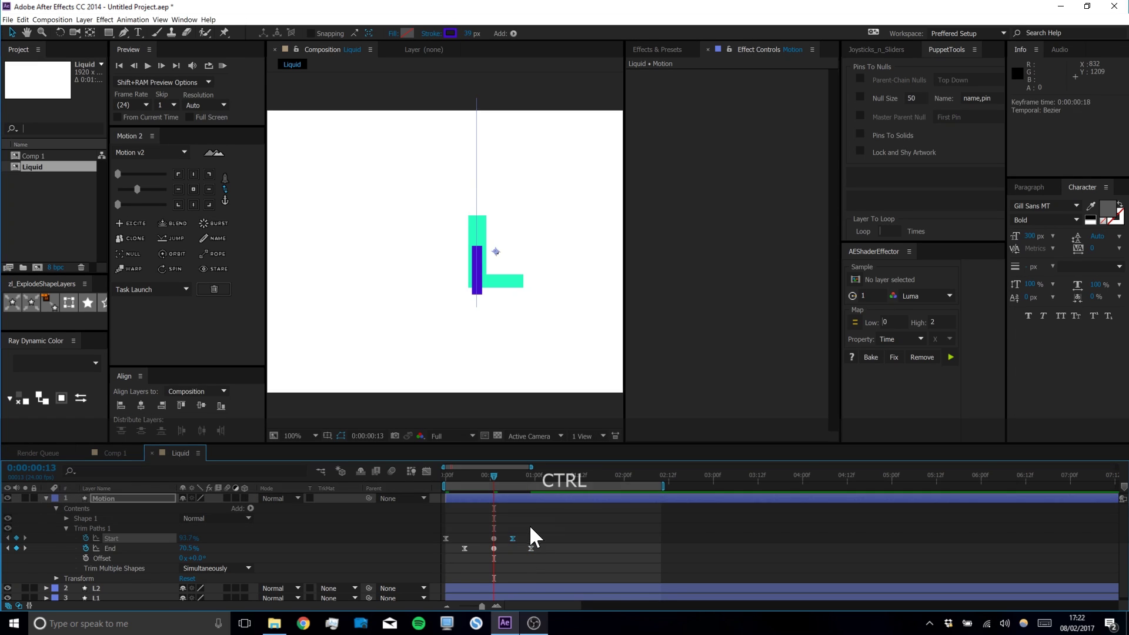
# Ease the Start keyframes in the Graph Editor and raise the middle keyframe's speed to about 75.8 %/sec
pyautogui.moveTo(507, 527); pyautogui.dragTo(520, 542)
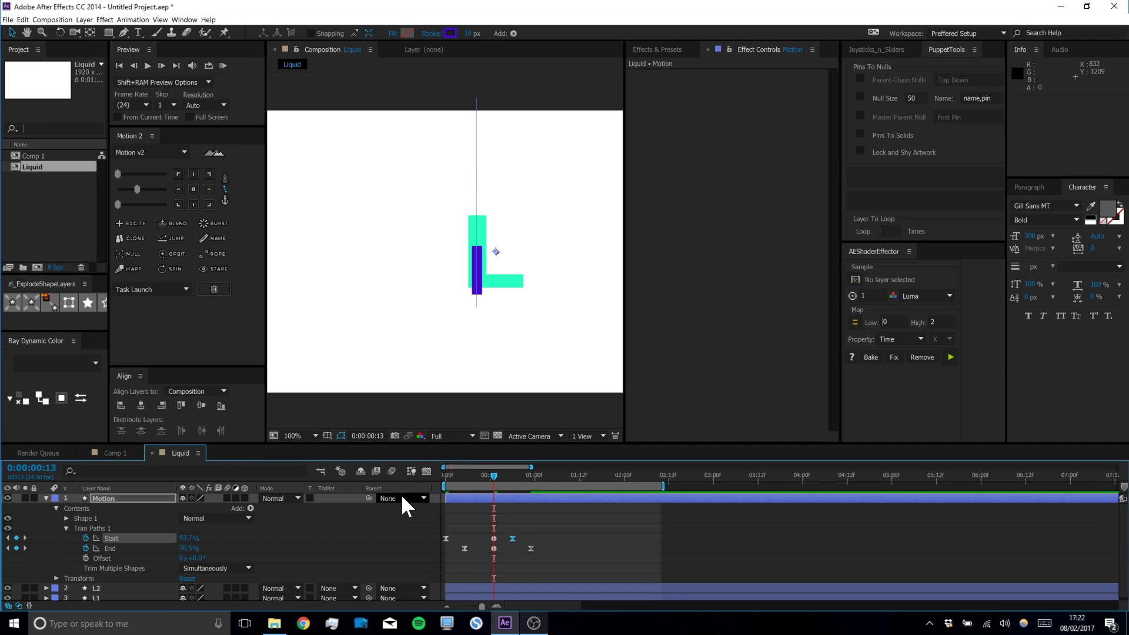
pyautogui.click(426, 472)
pyautogui.scroll(3, 460, 537)
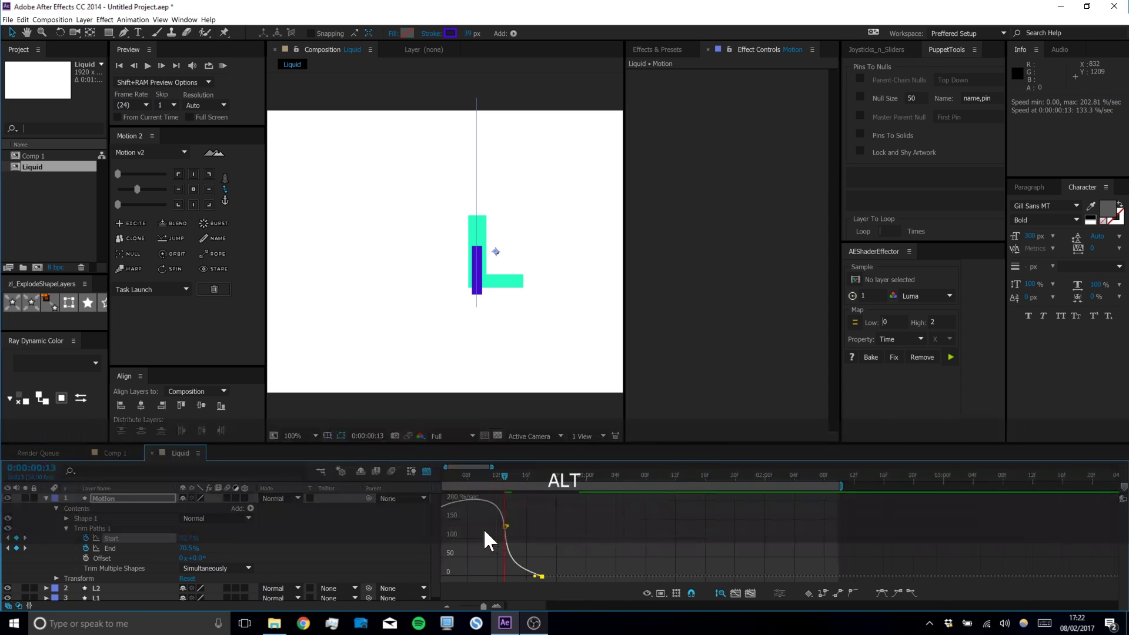
pyautogui.moveTo(528, 516); pyautogui.dragTo(486, 542)
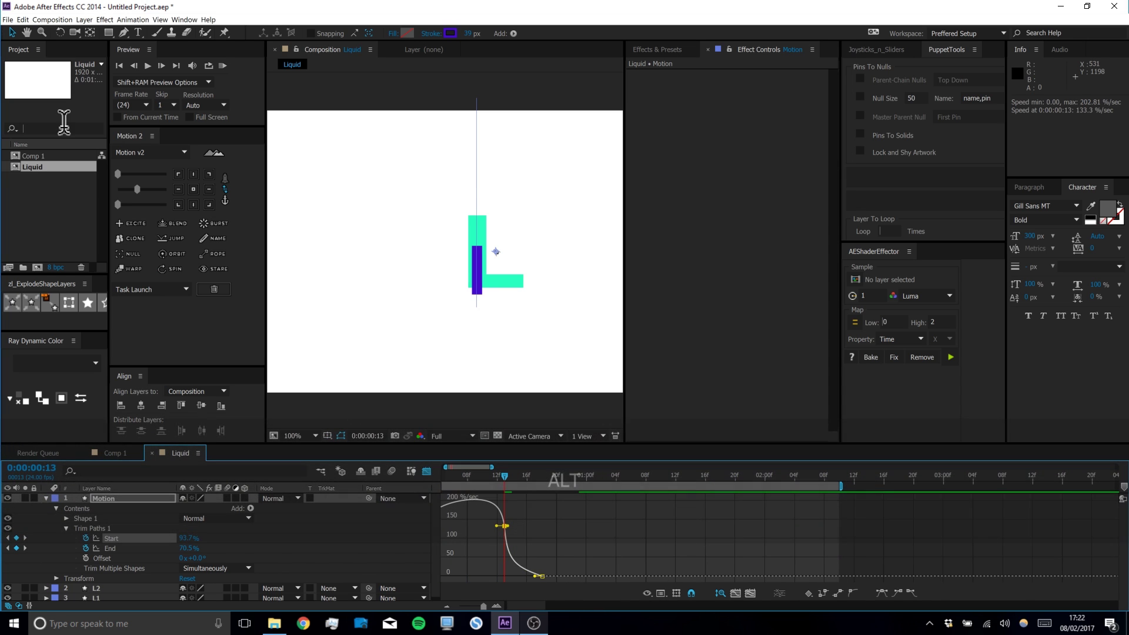
pyautogui.moveTo(134, 188); pyautogui.dragTo(139, 188)
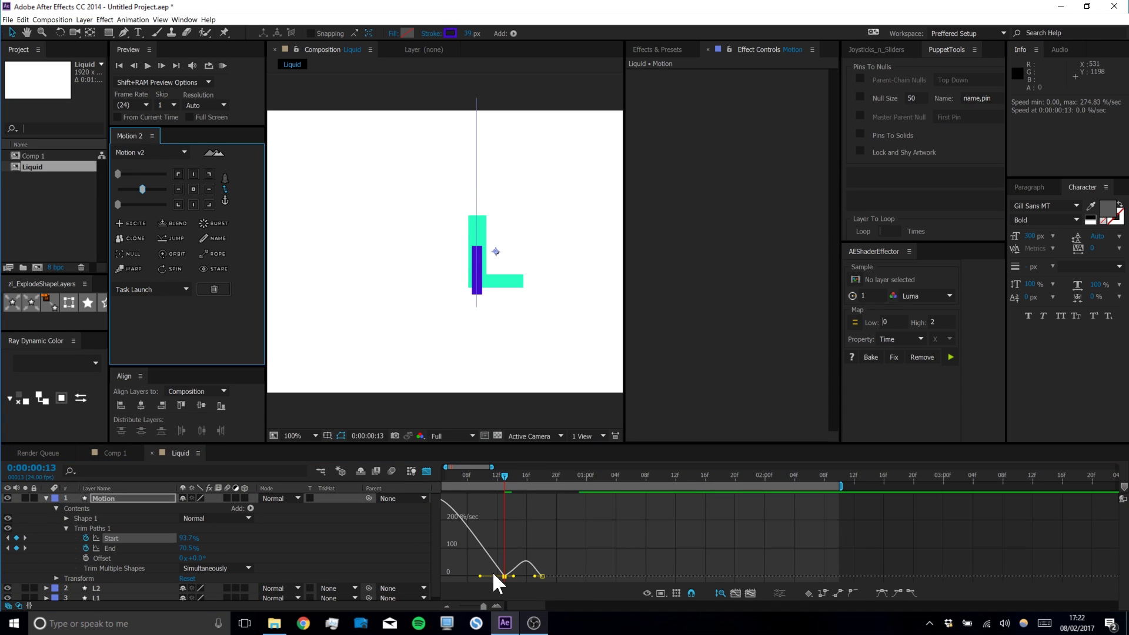
pyautogui.moveTo(503, 576); pyautogui.dragTo(504, 552)
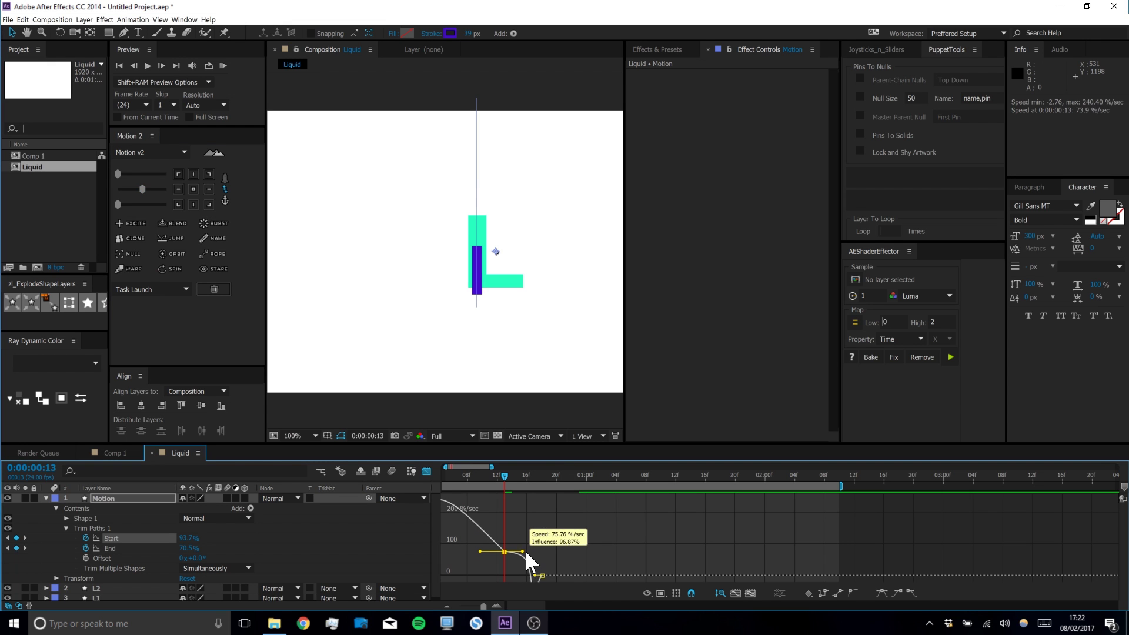
pyautogui.press('space')
pyautogui.moveTo(575, 535); pyautogui.dragTo(369, 472)
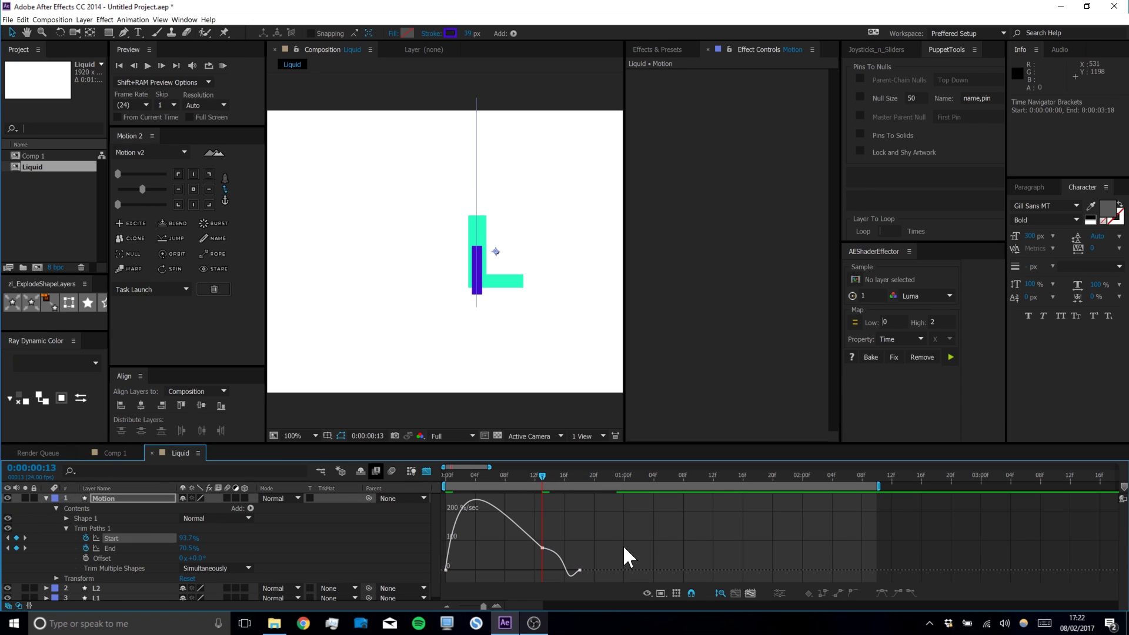
# Set the middle Start keyframe's value to 90.7% and move the keyframe to 0:00:00:07
pyautogui.moveTo(543, 474)
pyautogui.mouseDown()
pyautogui.moveTo(483, 475)
pyautogui.moveTo(544, 488)
pyautogui.mouseUp()
pyautogui.moveTo(185, 538); pyautogui.dragTo(191, 537)
pyautogui.moveTo(194, 537); pyautogui.dragTo(212, 537)
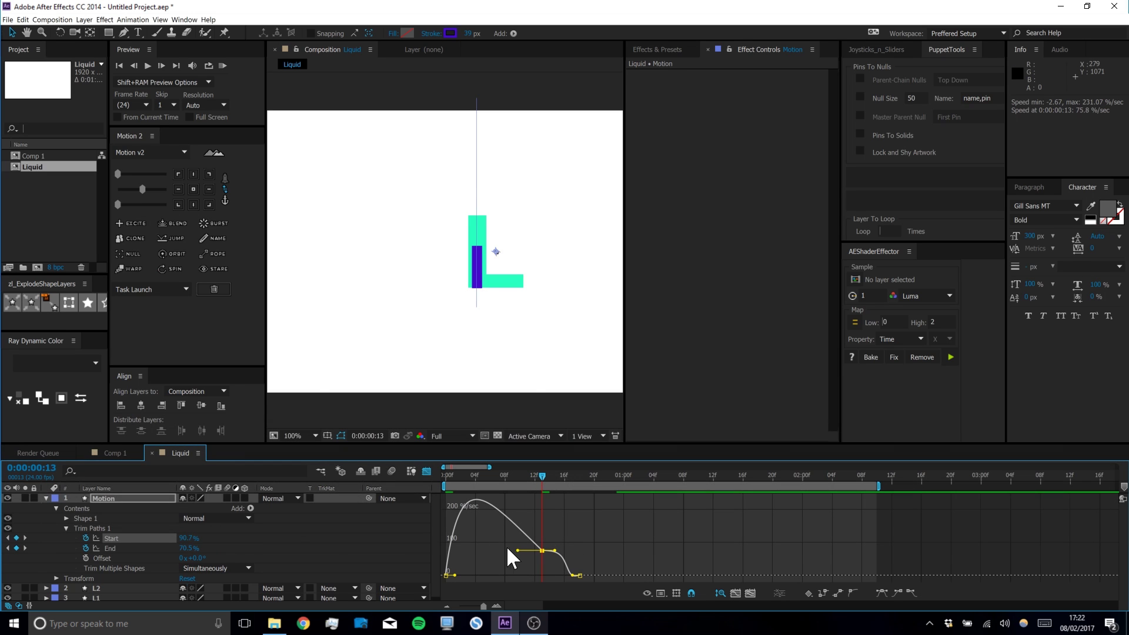
pyautogui.moveTo(560, 528); pyautogui.dragTo(494, 555)
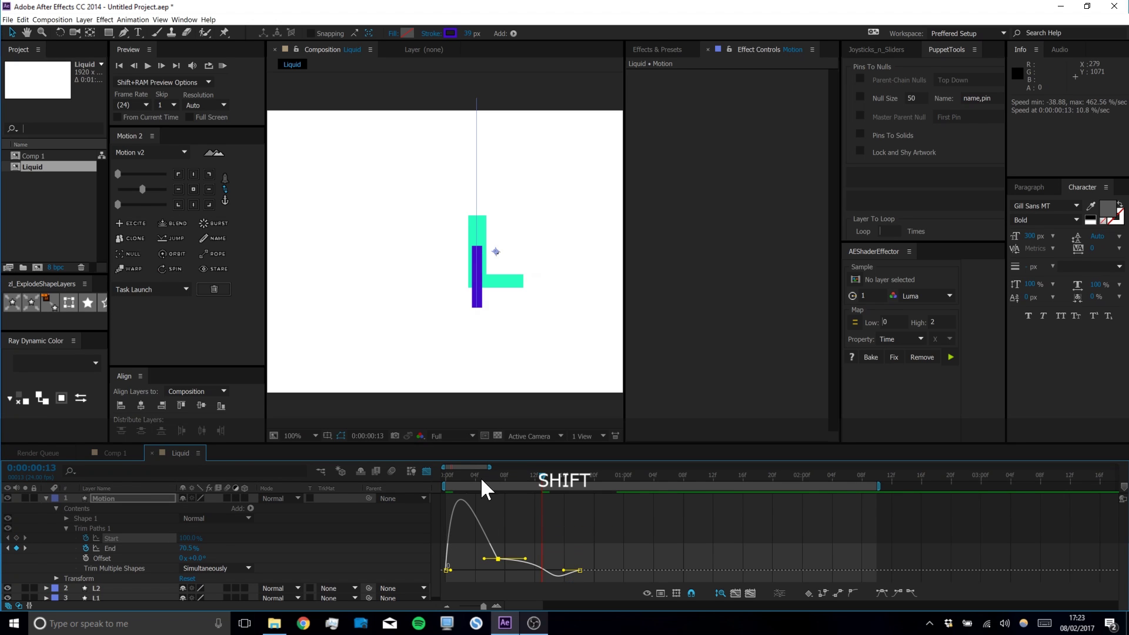
# Smooth the Start speed curve by lengthening the last keyframe's ease, raising the middle keyframe slightly and shortening its outgoing handle
pyautogui.moveTo(584, 546); pyautogui.dragTo(565, 574)
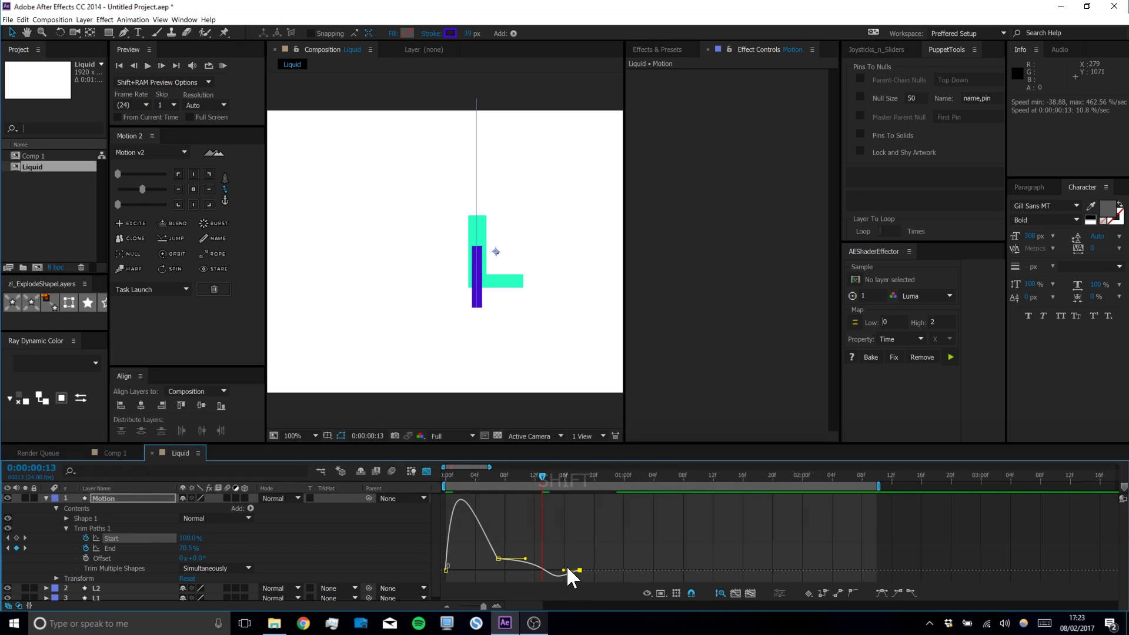
pyautogui.click(571, 572)
pyautogui.moveTo(562, 569); pyautogui.dragTo(499, 563)
pyautogui.press('=')
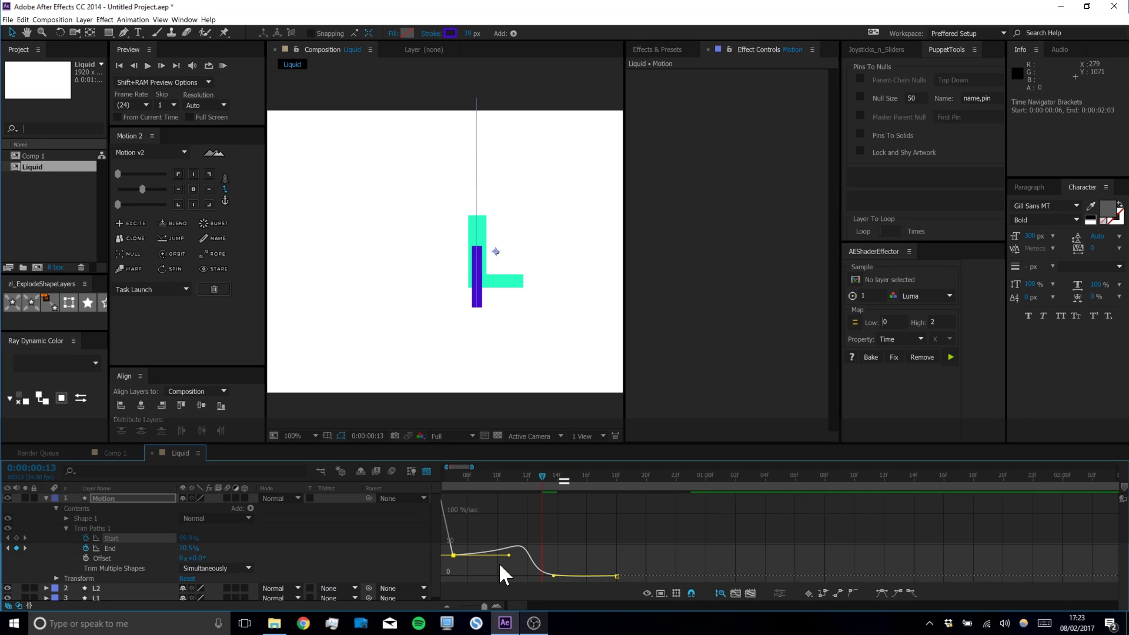
pyautogui.press('=')
pyautogui.moveTo(454, 465); pyautogui.dragTo(435, 466)
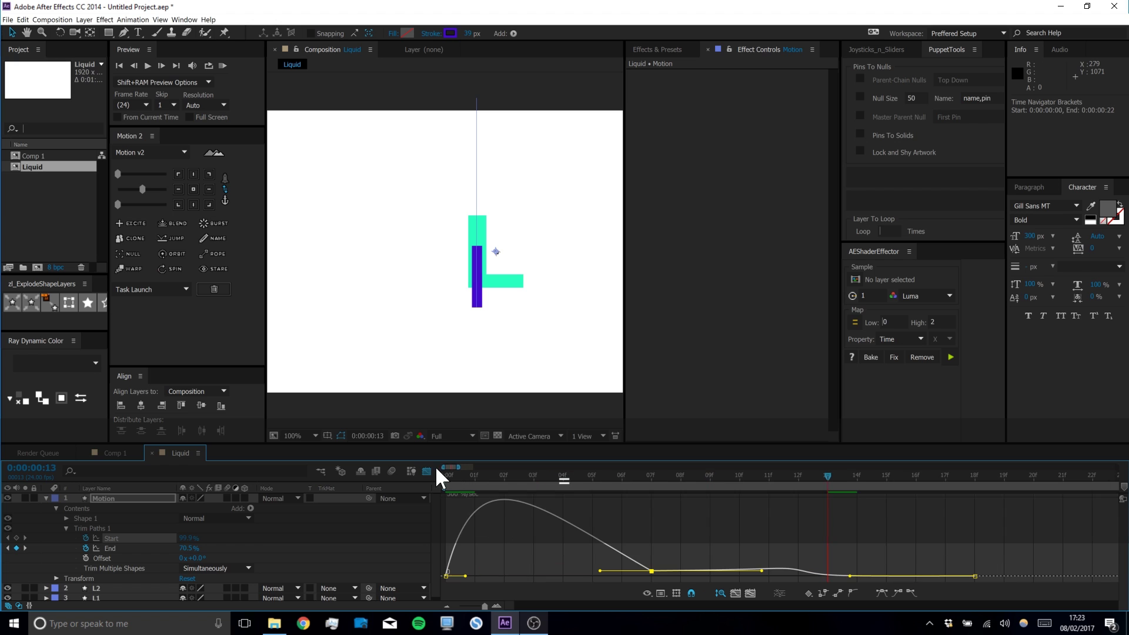
pyautogui.moveTo(650, 570); pyautogui.dragTo(651, 567)
pyautogui.moveTo(762, 568); pyautogui.dragTo(658, 557)
pyautogui.click(750, 537)
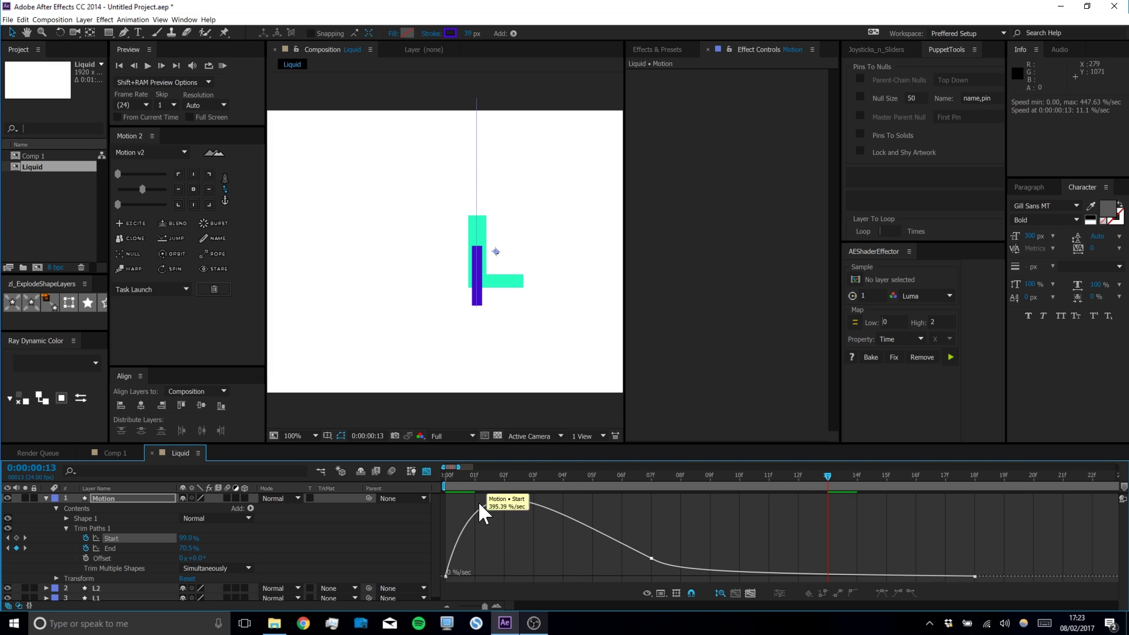
# Scrub the current time from the start to 0:00:00:19 to check how the line falls and slows down
pyautogui.moveTo(445, 475); pyautogui.dragTo(533, 477)
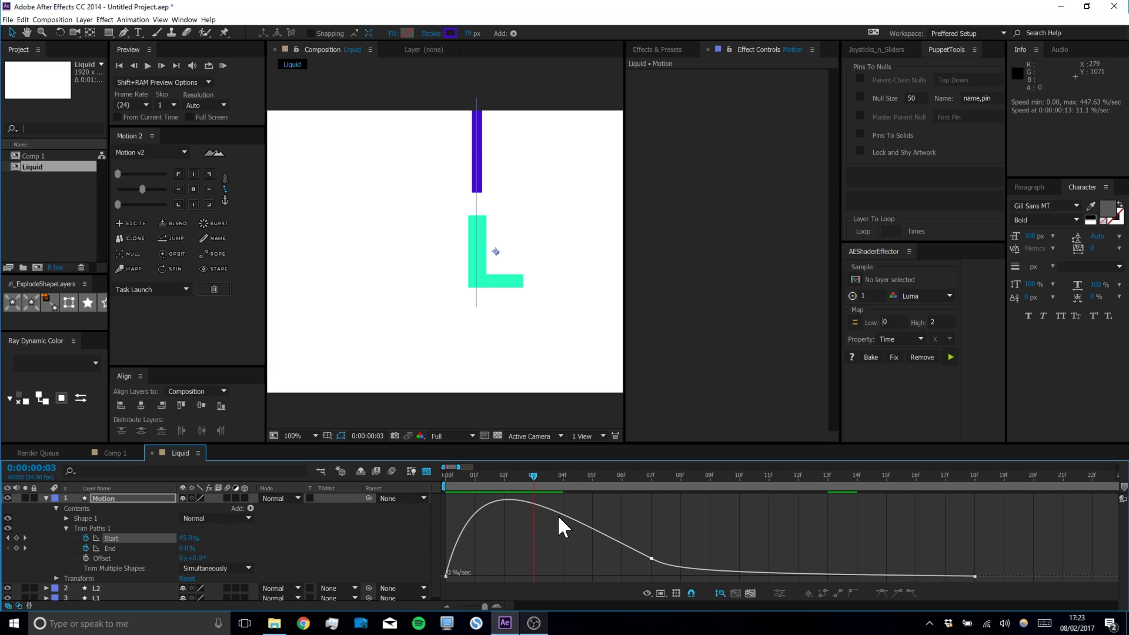
pyautogui.moveTo(532, 475); pyautogui.dragTo(1065, 534)
pyautogui.moveTo(940, 541); pyautogui.dragTo(989, 537)
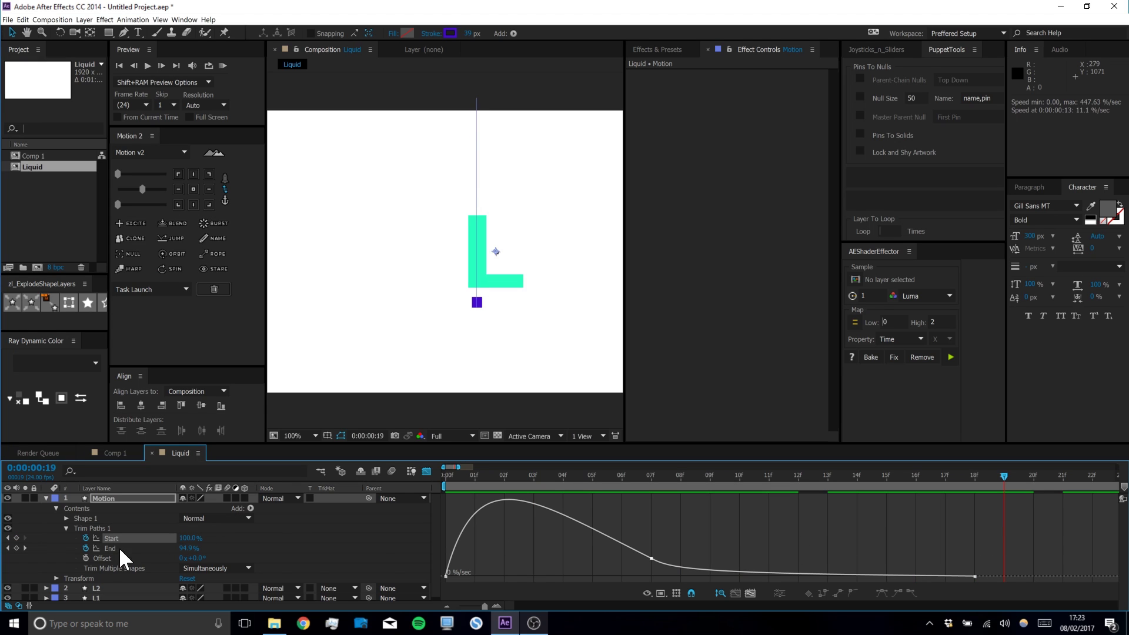
# Reshape the End speed curve by moving its middle keyframe to 0:00:00:09 and lengthening the final ease, and check the motion at 0:00:00:10
pyautogui.click(112, 547)
pyautogui.moveTo(853, 520); pyautogui.dragTo(788, 567)
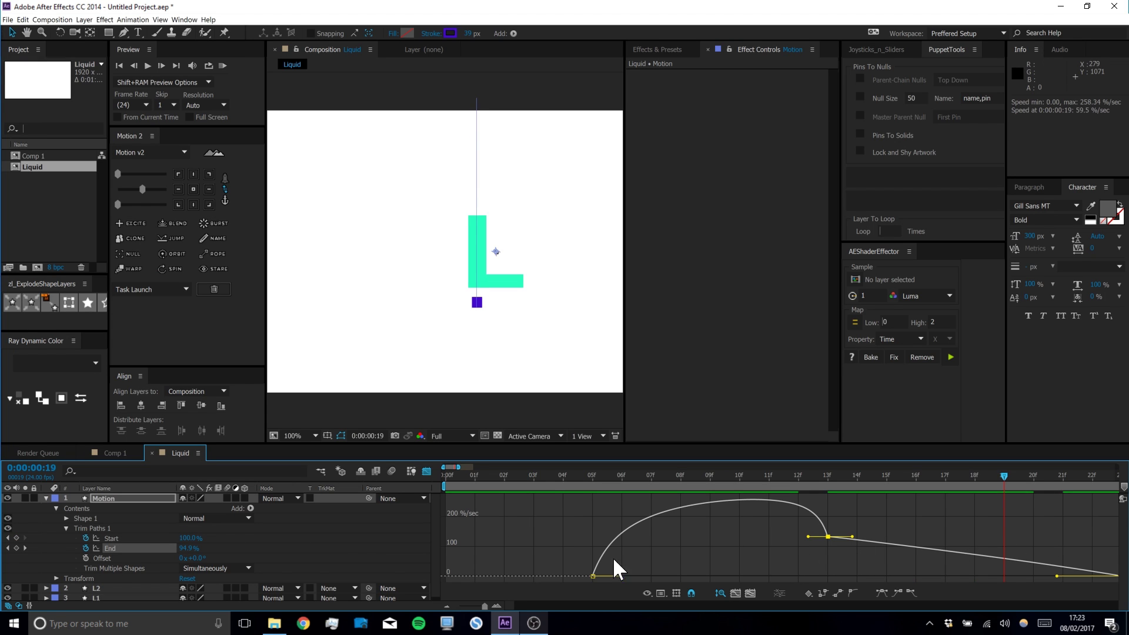
pyautogui.moveTo(447, 468); pyautogui.dragTo(450, 468)
pyautogui.moveTo(1022, 555); pyautogui.dragTo(829, 568)
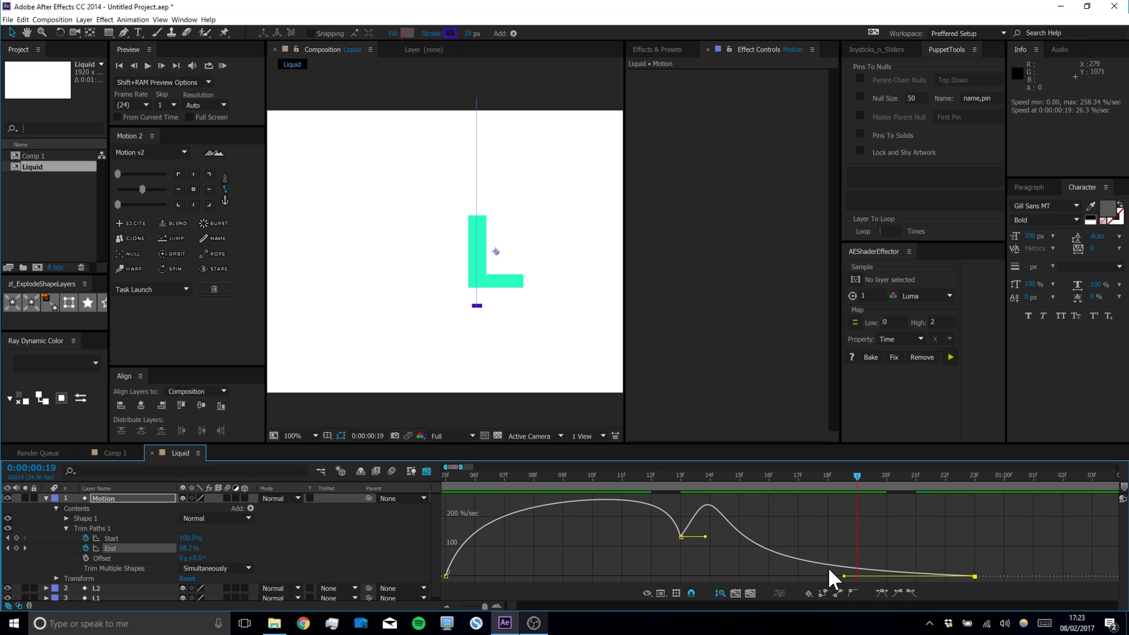
pyautogui.moveTo(683, 535); pyautogui.dragTo(577, 519)
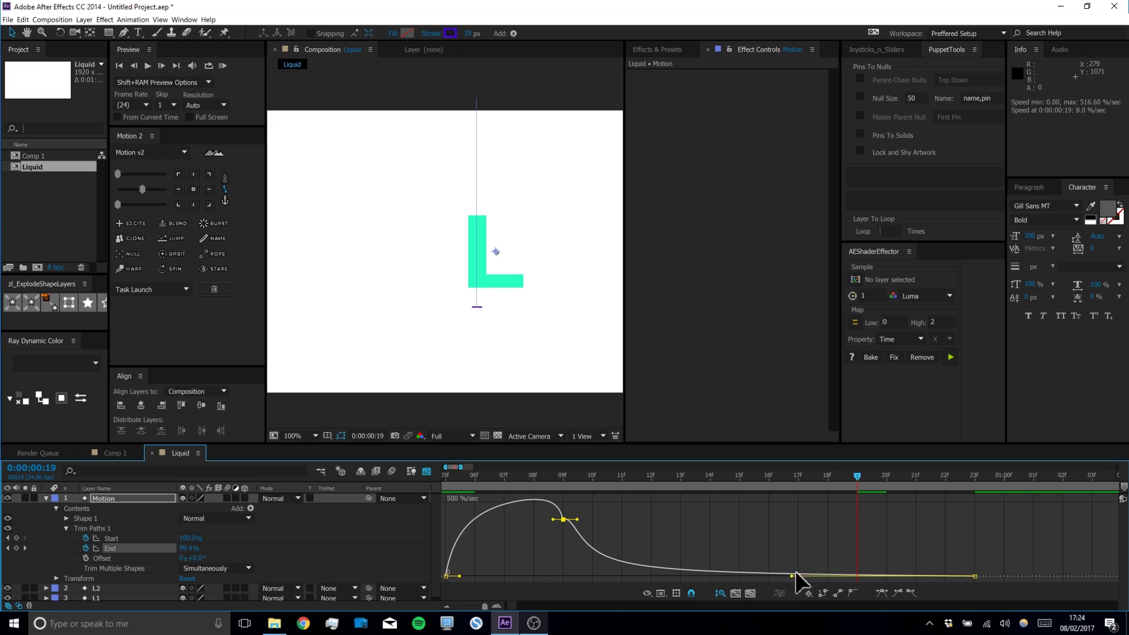
pyautogui.moveTo(793, 575)
pyautogui.mouseDown()
pyautogui.moveTo(816, 573)
pyautogui.moveTo(802, 574)
pyautogui.mouseUp()
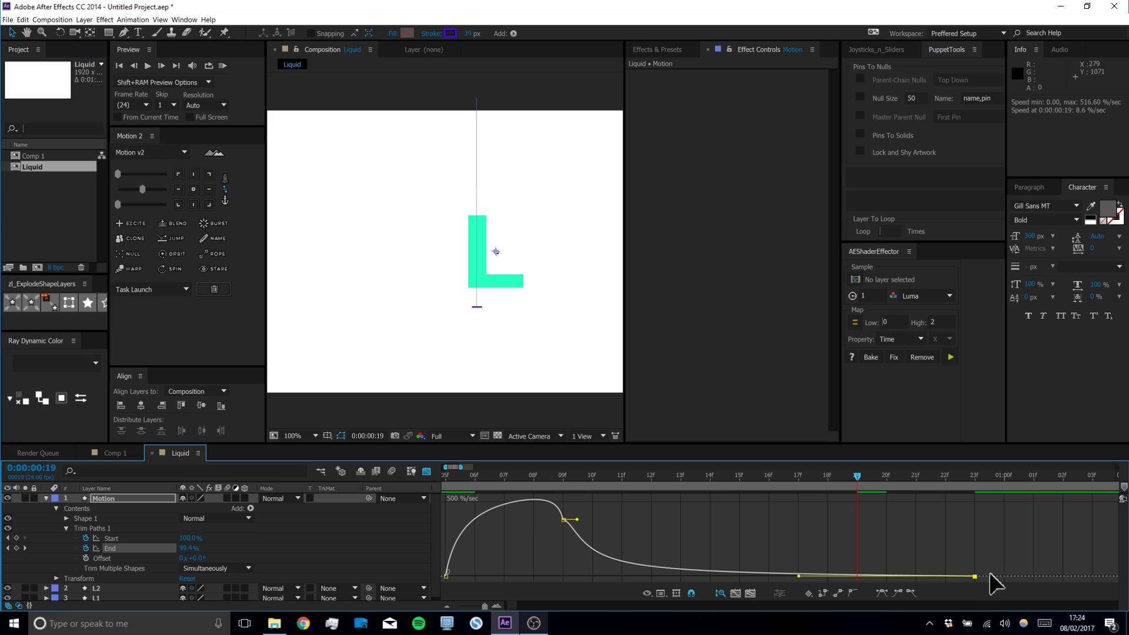
pyautogui.moveTo(856, 474)
pyautogui.mouseDown()
pyautogui.moveTo(940, 484)
pyautogui.moveTo(912, 496)
pyautogui.moveTo(601, 508)
pyautogui.mouseUp()
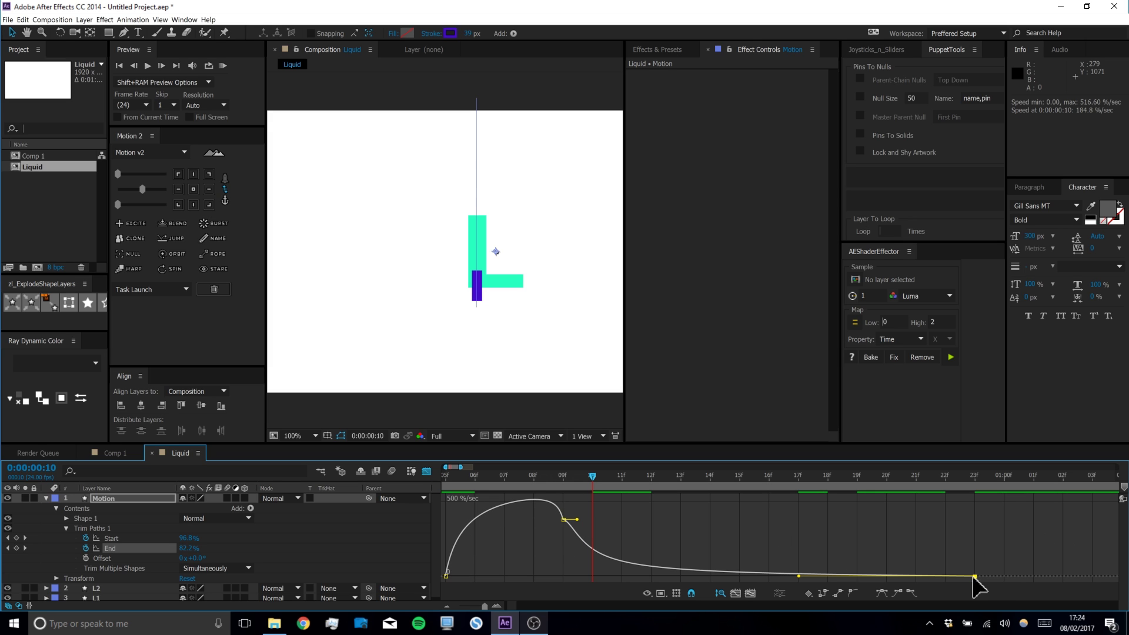
# Reshape the End speed curve by shortening the final ease and slightly lowering the middle keyframe at 0:00:00:09
pyautogui.click(562, 476)
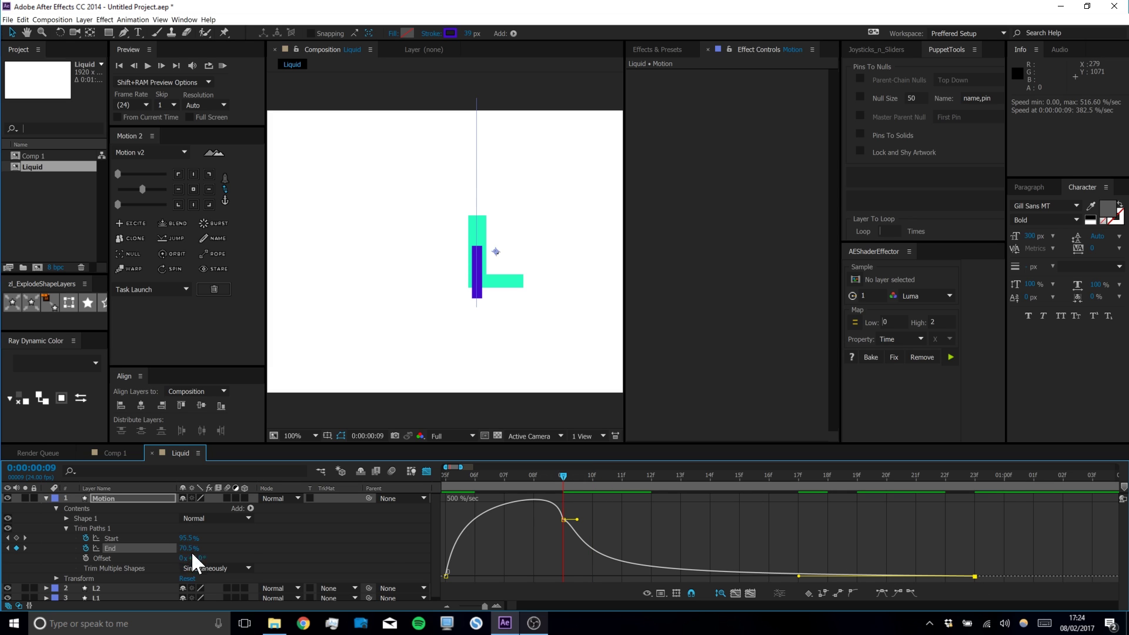
pyautogui.moveTo(968, 475); pyautogui.dragTo(570, 516)
pyautogui.moveTo(576, 519)
pyautogui.mouseDown()
pyautogui.moveTo(599, 517)
pyautogui.moveTo(571, 530)
pyautogui.mouseUp()
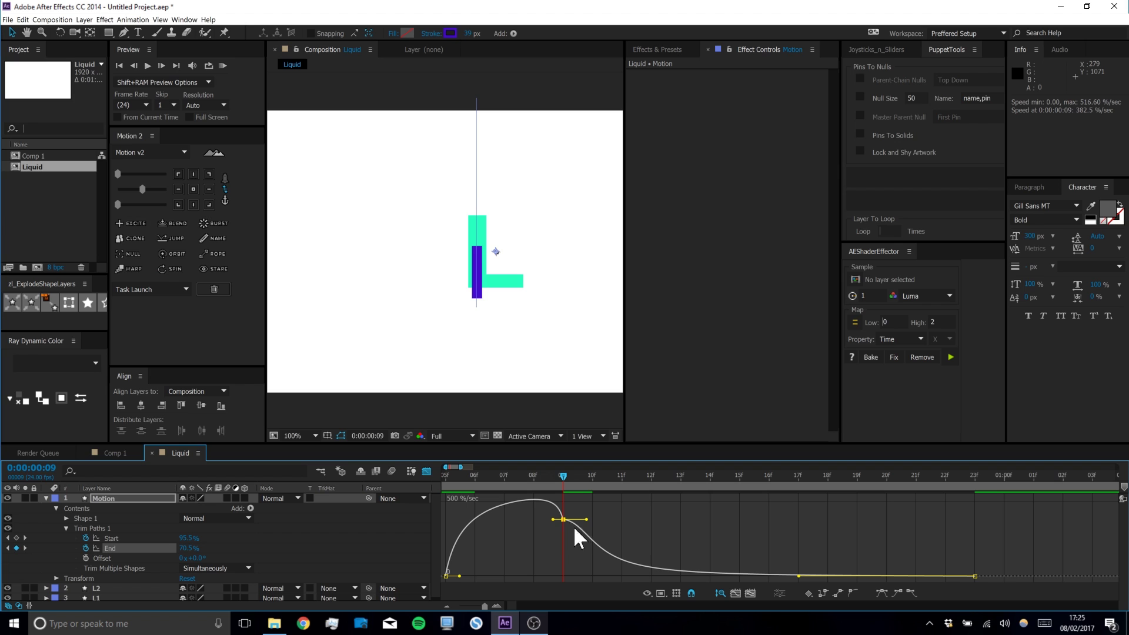
pyautogui.moveTo(799, 576); pyautogui.dragTo(846, 574)
pyautogui.click(587, 520)
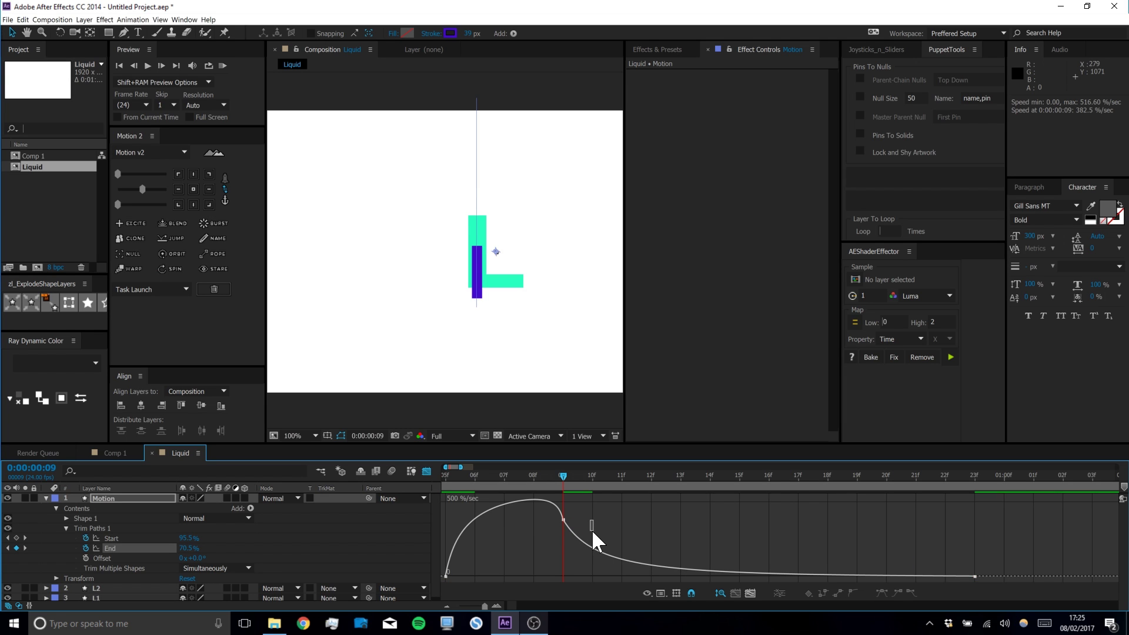
pyautogui.doubleClick(581, 526)
pyautogui.moveTo(584, 518); pyautogui.dragTo(584, 525)
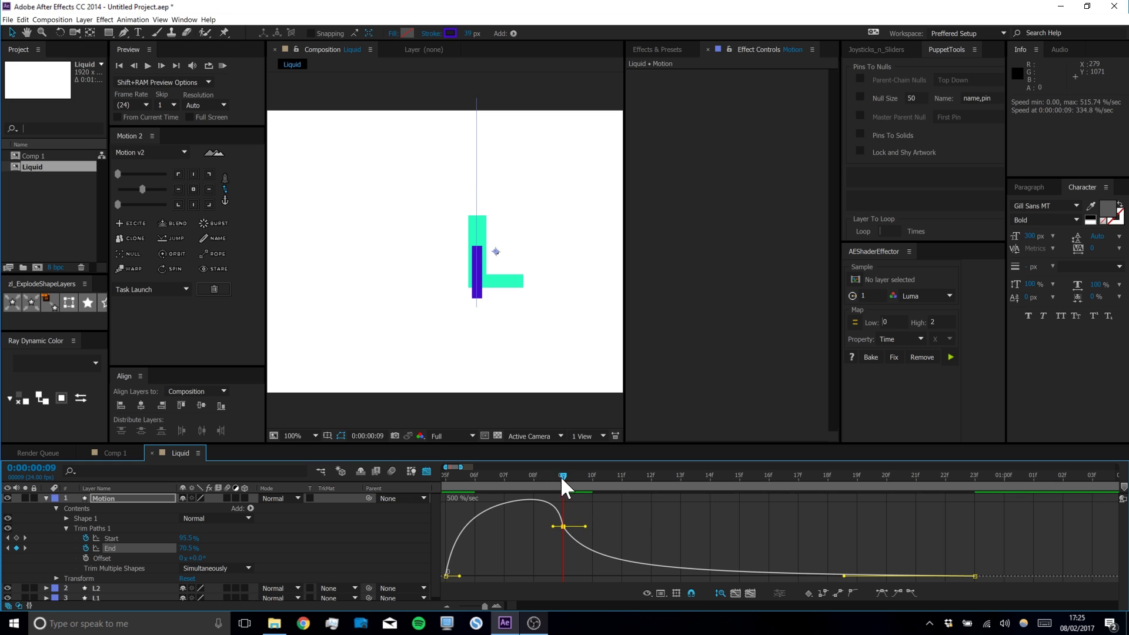
# Smooth the End speed curve further with a slightly shorter final ease and a gentler slope through the middle keyframe
pyautogui.moveTo(543, 475); pyautogui.dragTo(475, 476)
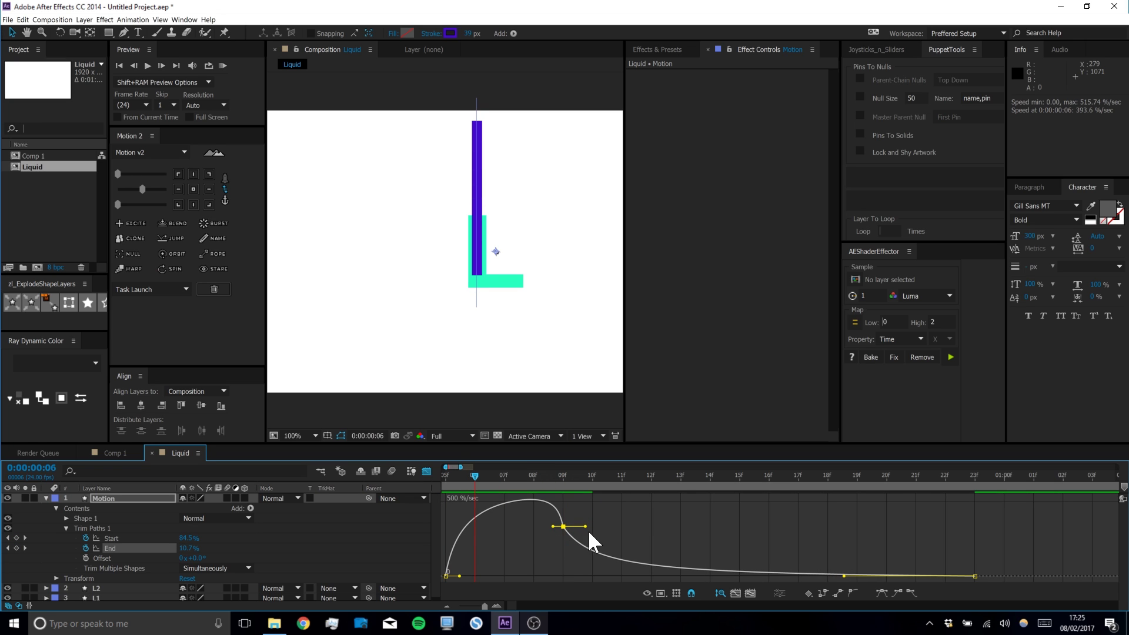
pyautogui.moveTo(586, 527); pyautogui.dragTo(588, 517)
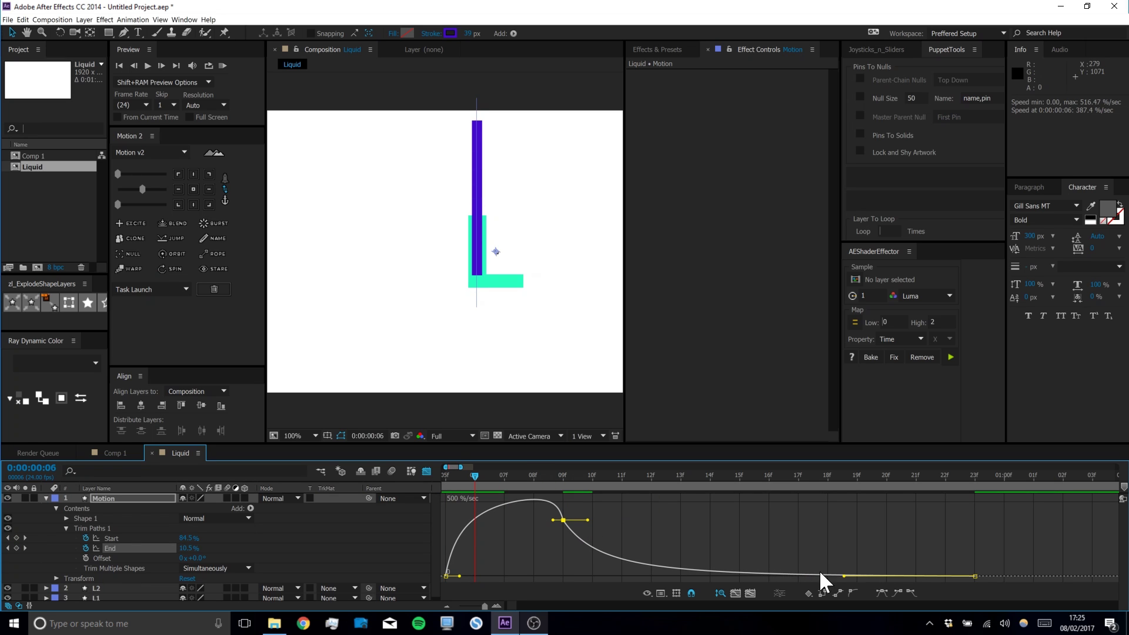
pyautogui.moveTo(844, 576); pyautogui.dragTo(858, 575)
pyautogui.moveTo(518, 543); pyautogui.dragTo(592, 529)
pyautogui.click(505, 499)
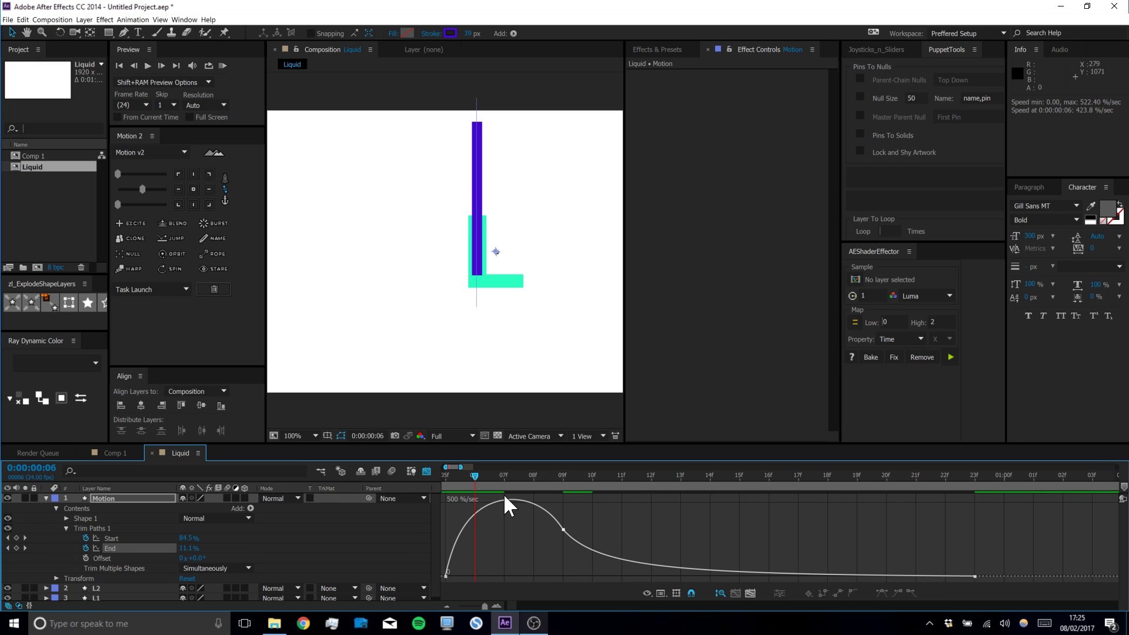
# End the work area at 0:00:01:01 and play a RAM preview of the falling line
pyautogui.moveTo(968, 474); pyautogui.dragTo(1023, 474)
pyautogui.press('n')
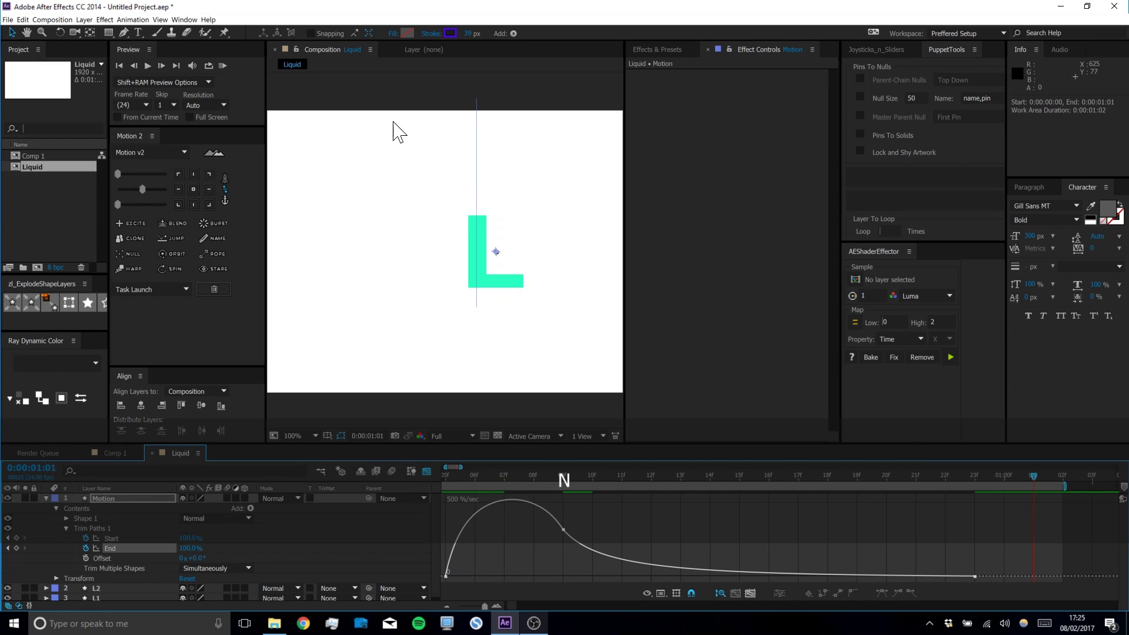
pyautogui.click(222, 64)
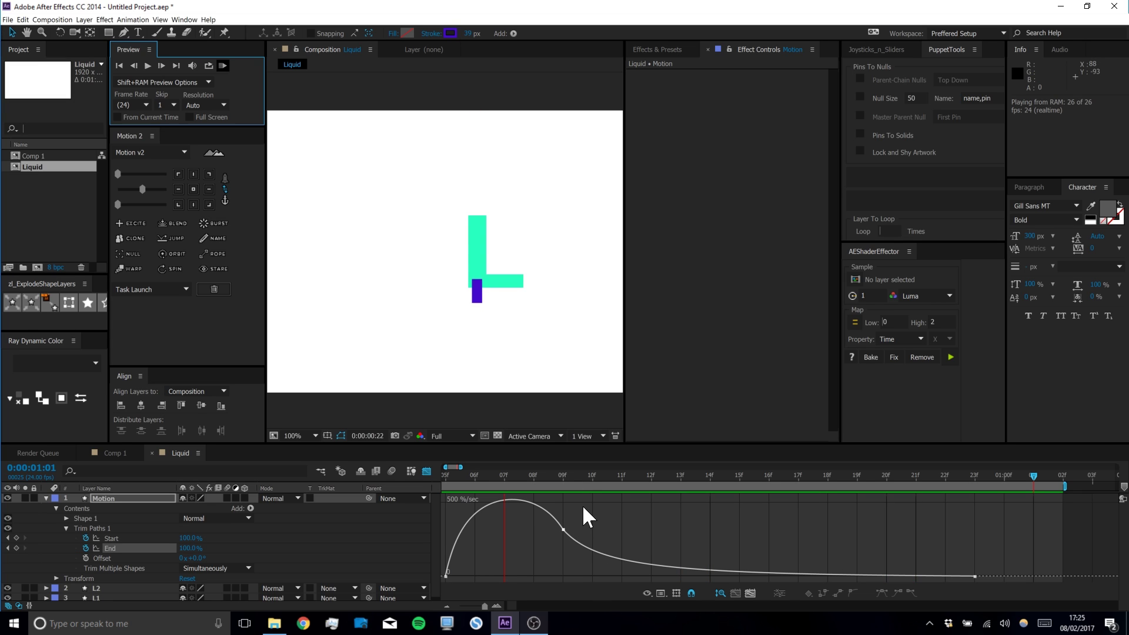
pyautogui.press('space')
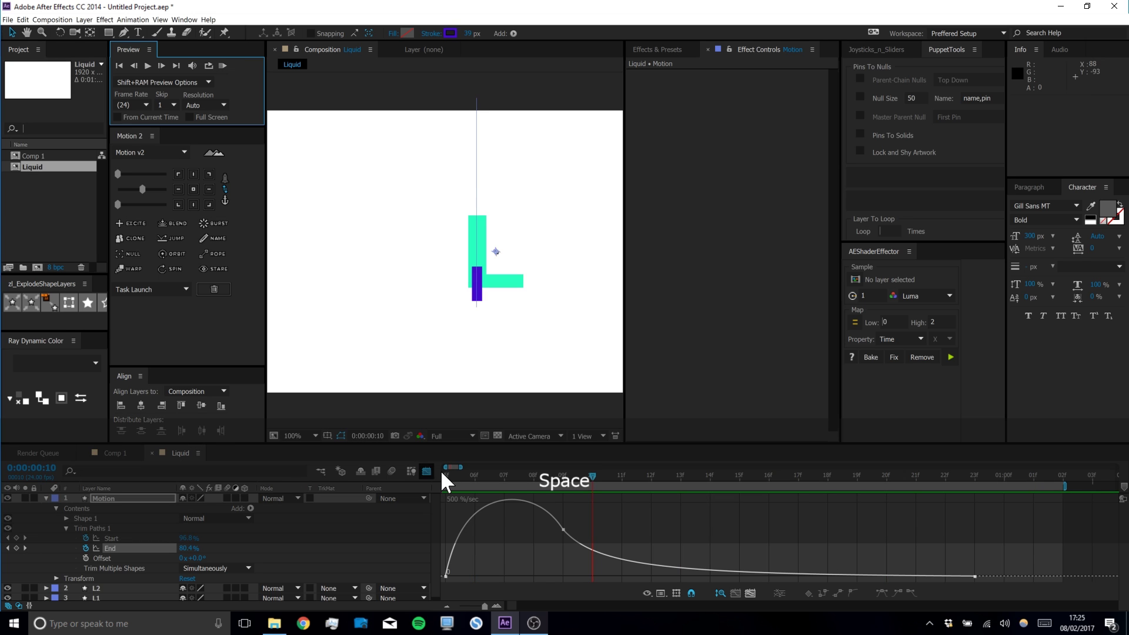
# Return from the graph editor to the layer timeline and extend the work area's end to about 0:00:01:10
pyautogui.click(101, 497)
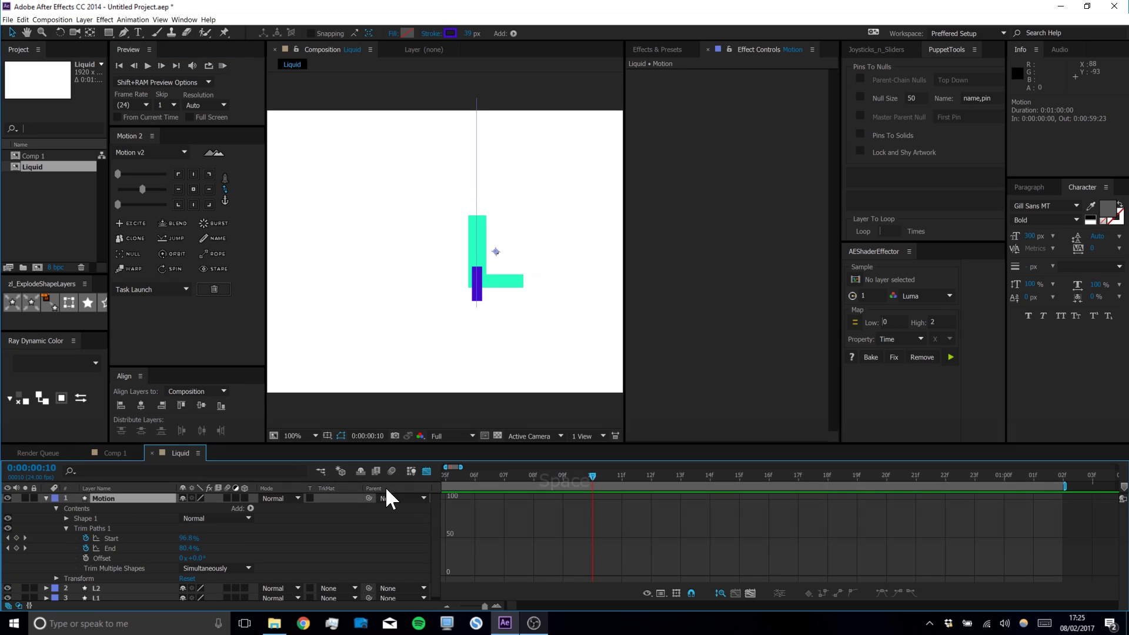
pyautogui.click(427, 471)
pyautogui.click(528, 513)
pyautogui.moveTo(594, 474); pyautogui.dragTo(648, 497)
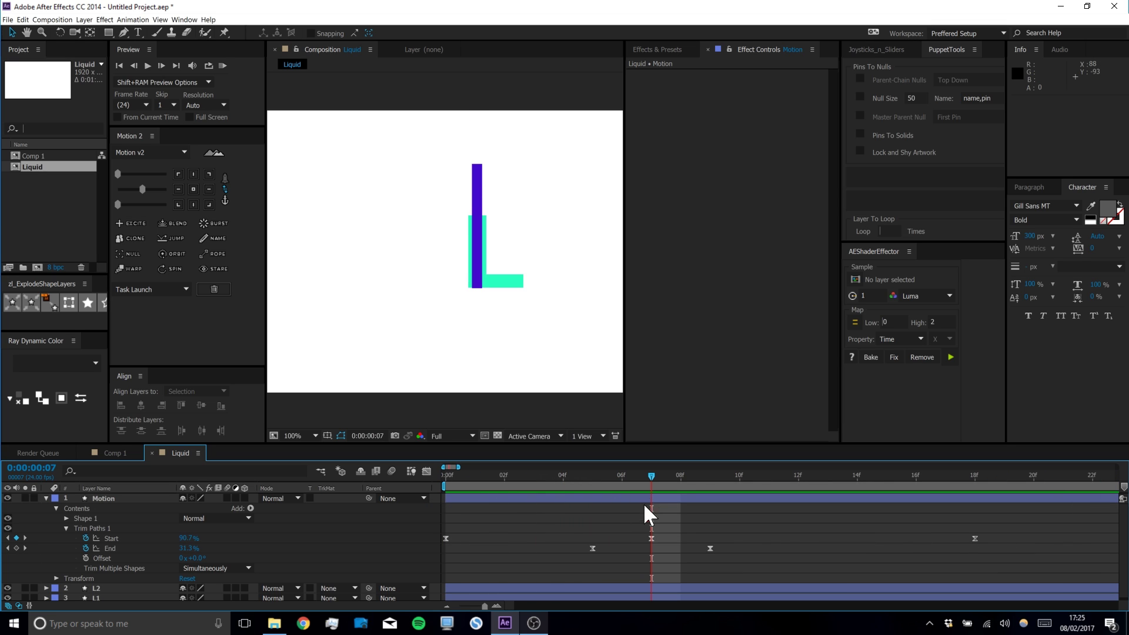
pyautogui.press('-')
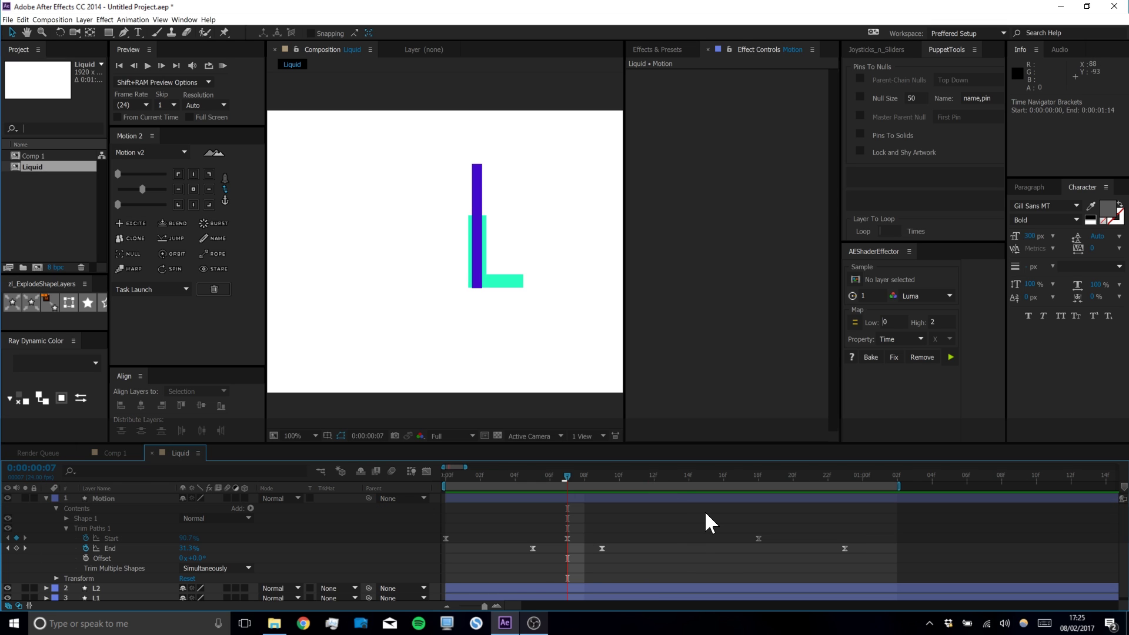
pyautogui.moveTo(910, 488); pyautogui.dragTo(1039, 490)
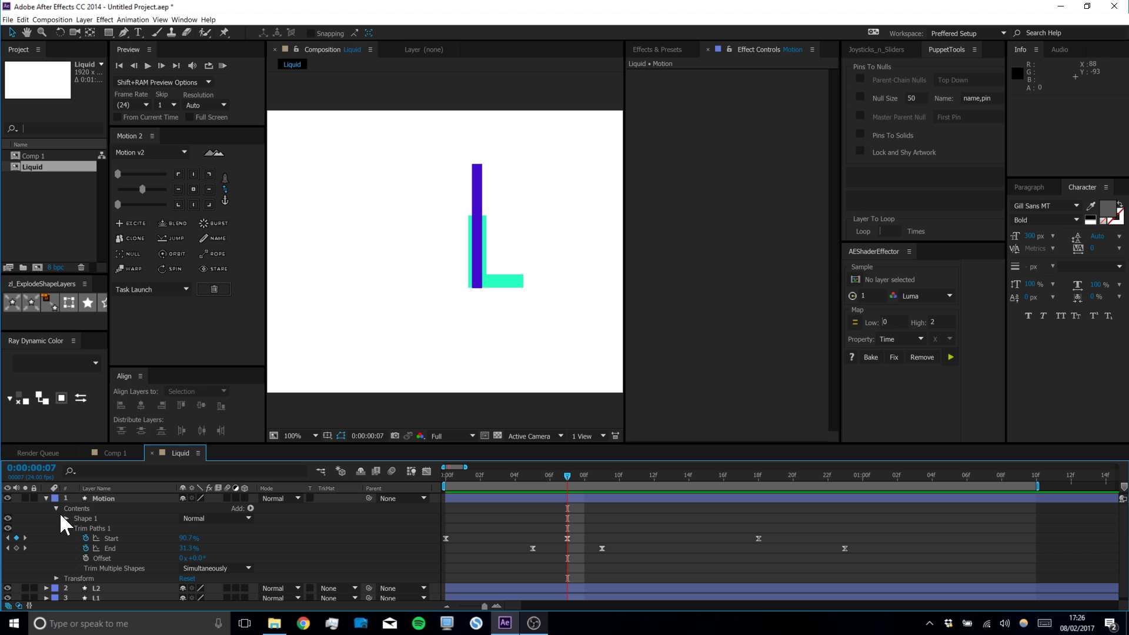
# Collapse the Motion layer and duplicate it
pyautogui.click(46, 498)
pyautogui.click(95, 495)
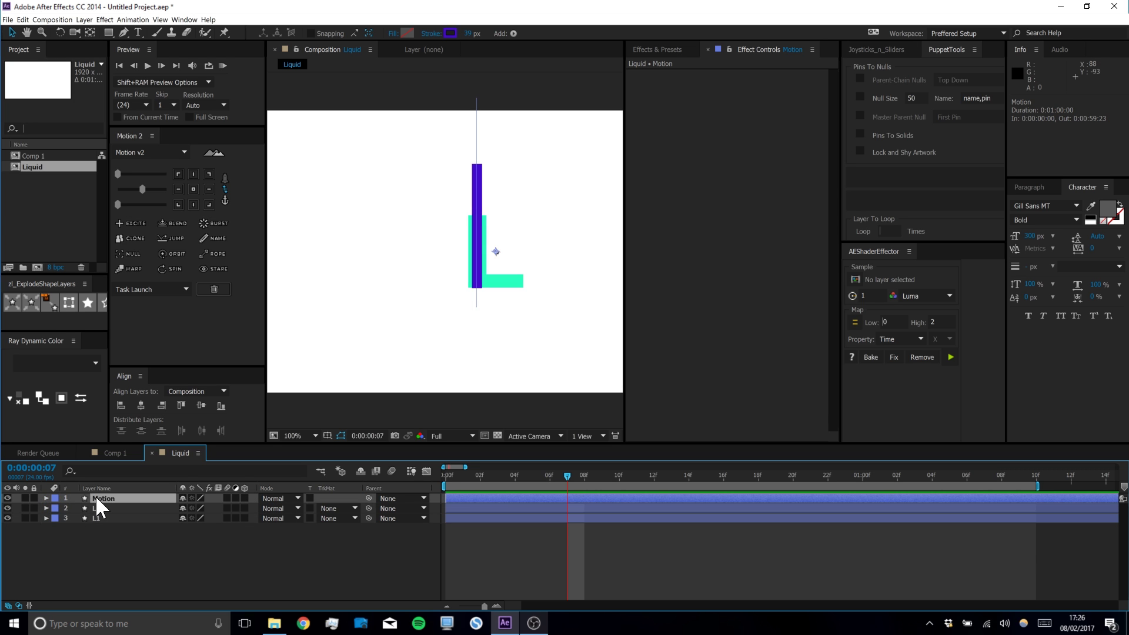
pyautogui.hotkey('ctrl', 'd')
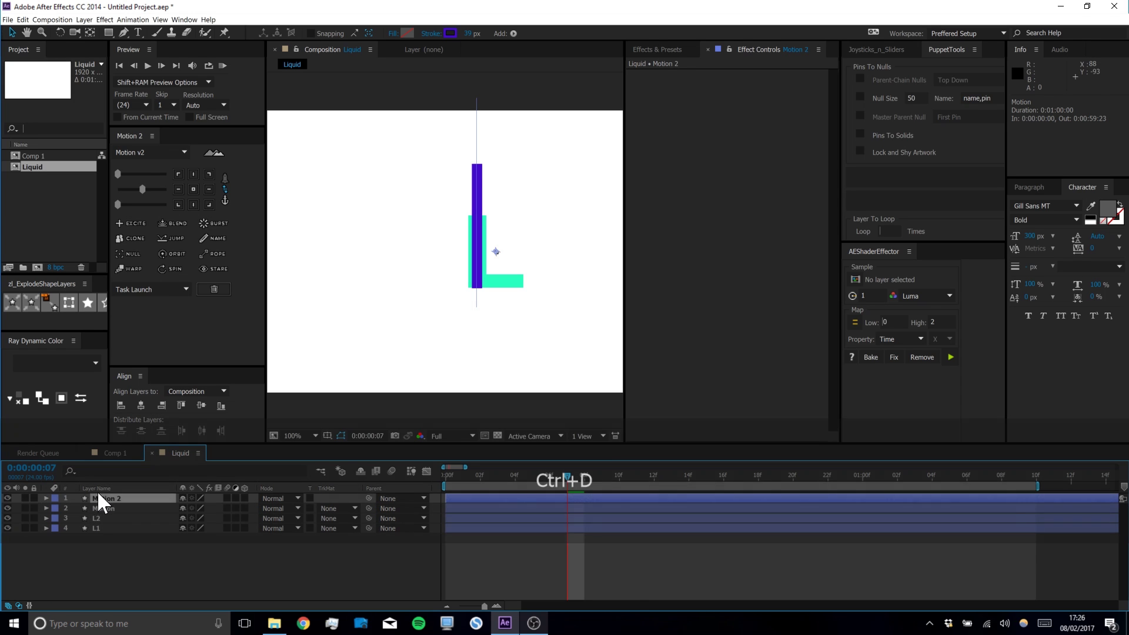
# Reposition the Motion 2 path's points to make a horizontal line from beyond the canvas's left edge through the L's foot
pyautogui.click(46, 498)
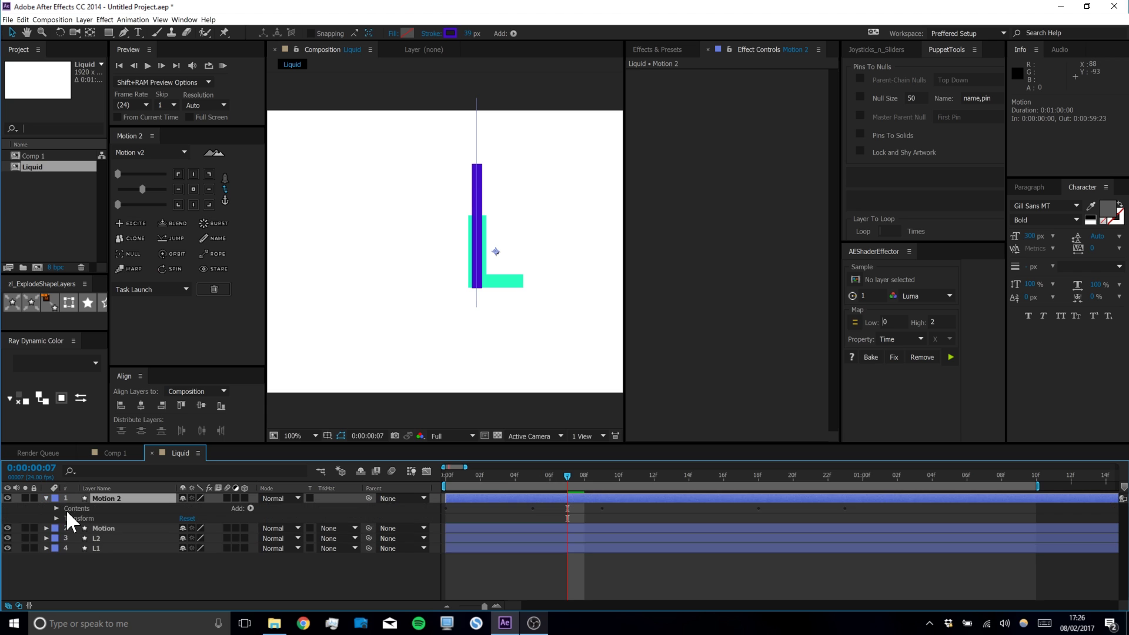
pyautogui.keyDown('ctrl'); pyautogui.click(56, 508); pyautogui.keyUp('ctrl')
pyautogui.click(107, 529)
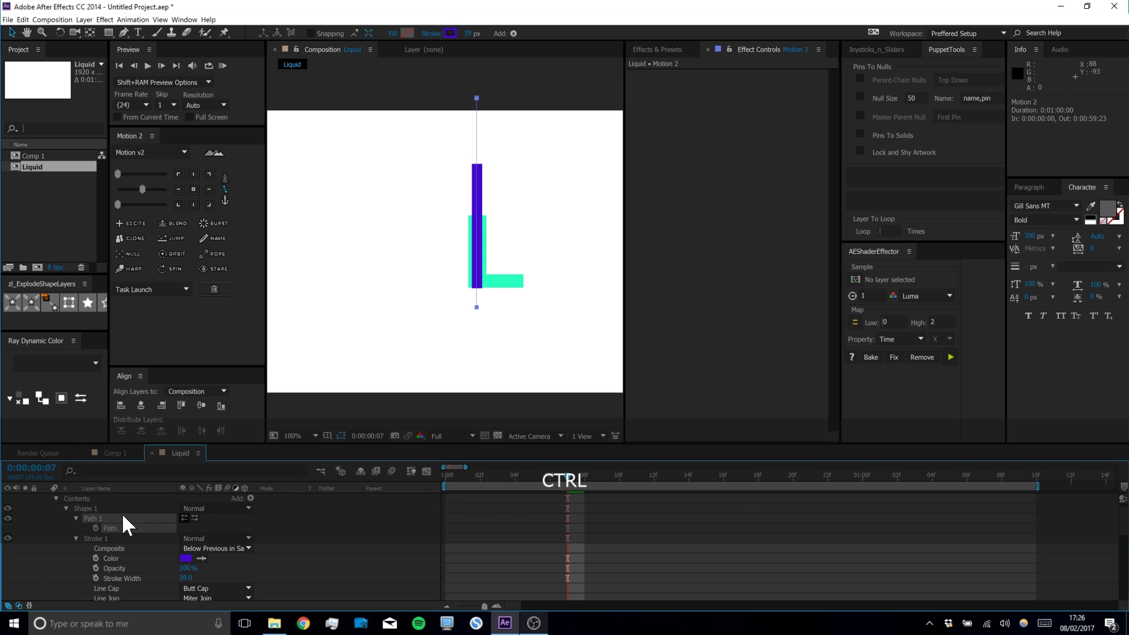
pyautogui.scroll(-1, 432, 169)
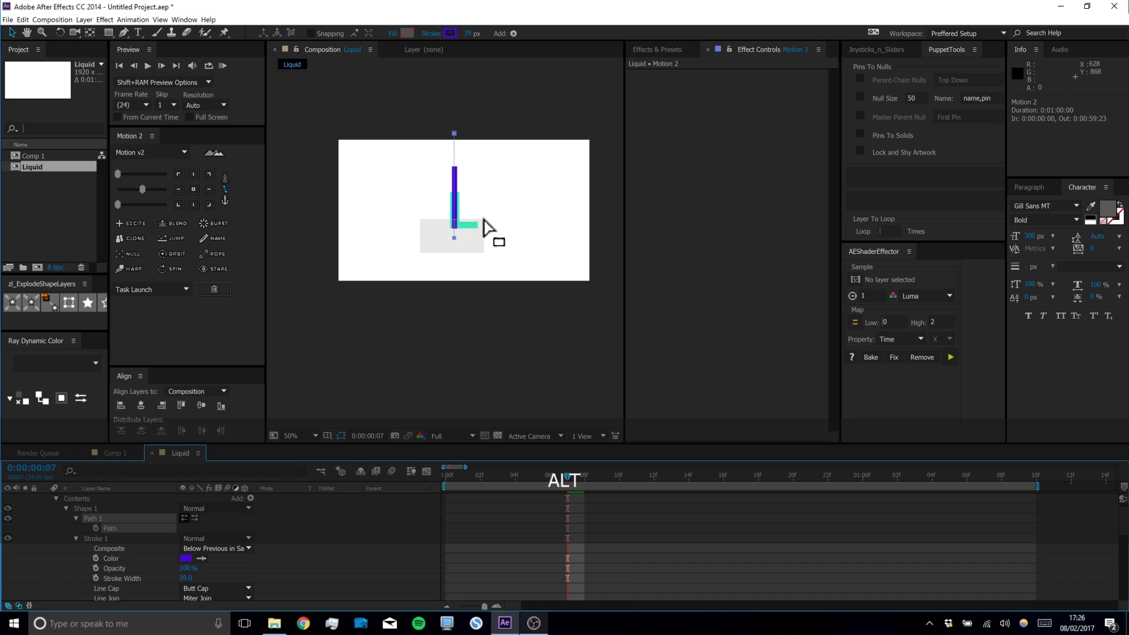
pyautogui.scroll(1, 462, 245)
pyautogui.moveTo(459, 240)
pyautogui.mouseDown()
pyautogui.moveTo(516, 216)
pyautogui.moveTo(487, 126)
pyautogui.moveTo(361, 206)
pyautogui.mouseUp()
pyautogui.scroll(-1, 514, 203)
# Show only the keyframed properties of Motion 2 and play a RAM preview of both lines
pyautogui.click(122, 490)
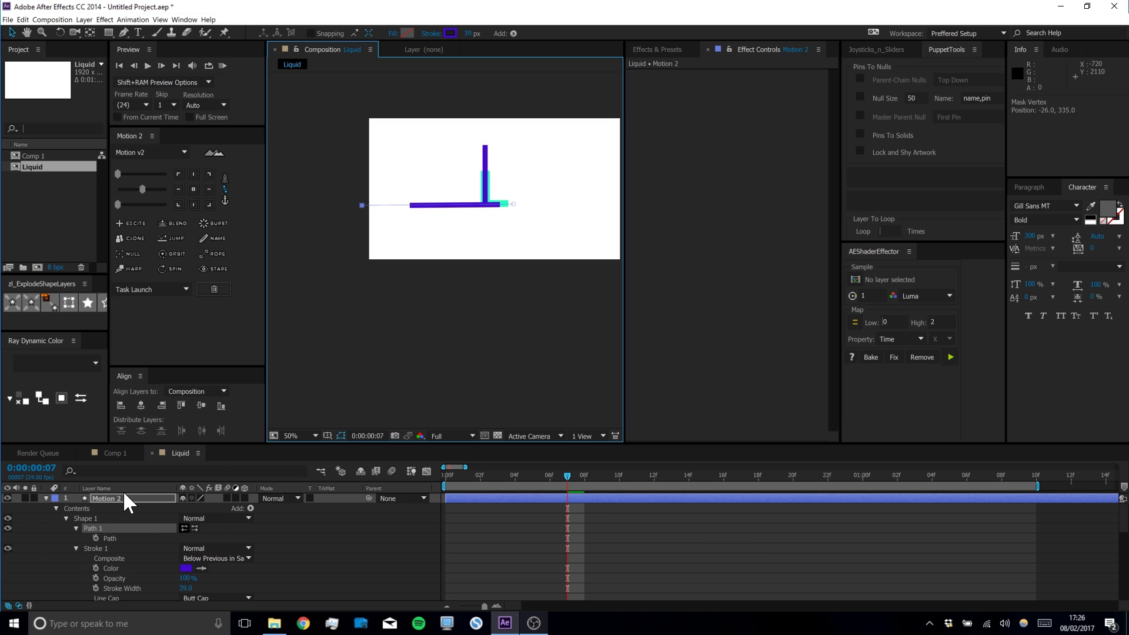
pyautogui.press('u')
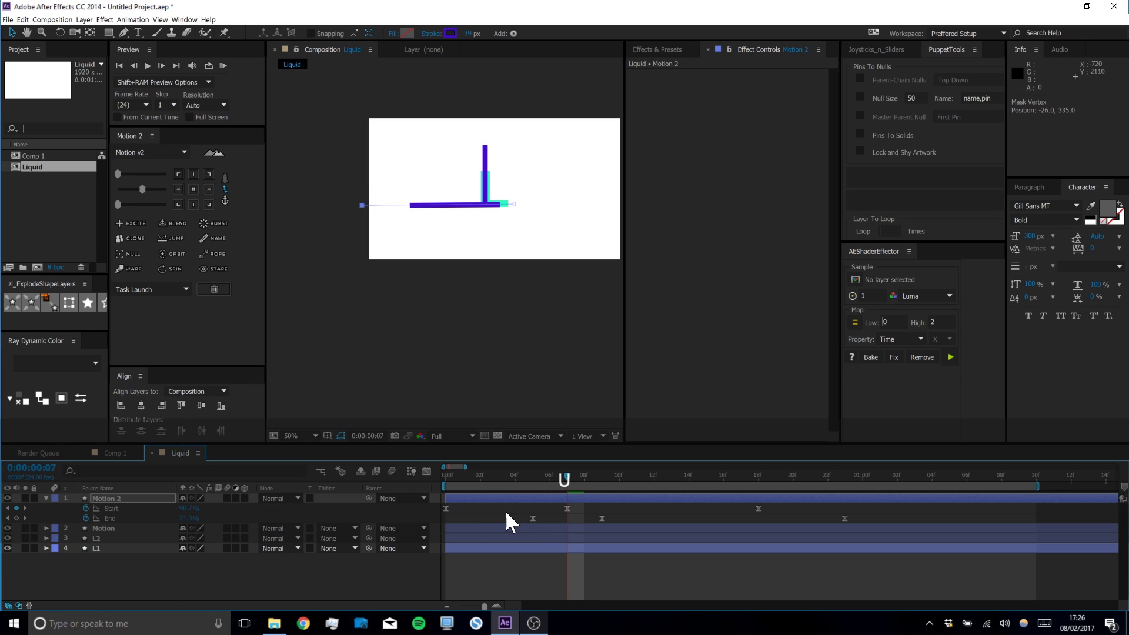
pyautogui.click(223, 65)
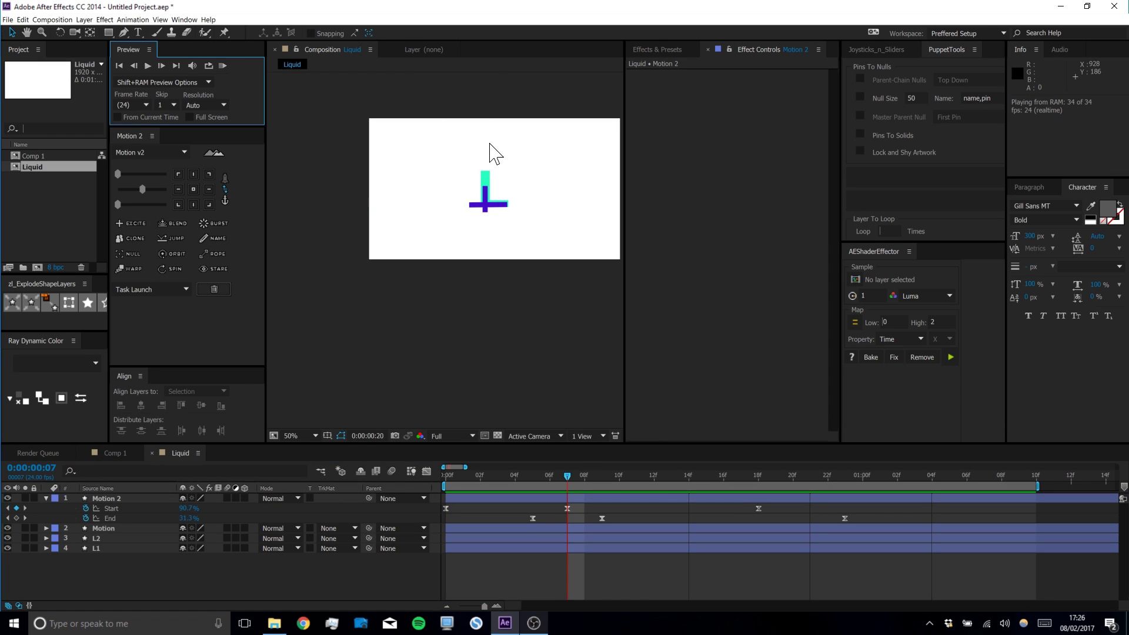
# Shift the Motion 2 layer to start at 0:00:00:04, comparing both lines at 0:00:00:07
pyautogui.scroll(1, 476, 246)
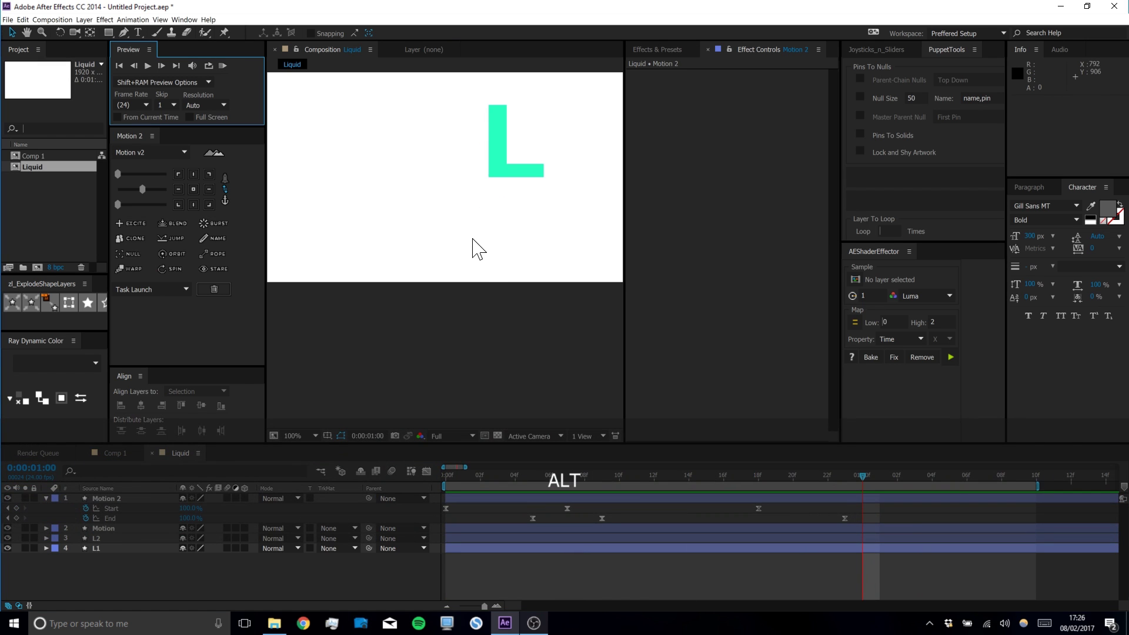
pyautogui.moveTo(535, 166); pyautogui.dragTo(517, 192)
pyautogui.moveTo(605, 497); pyautogui.dragTo(674, 499)
pyautogui.moveTo(746, 471); pyautogui.dragTo(549, 464)
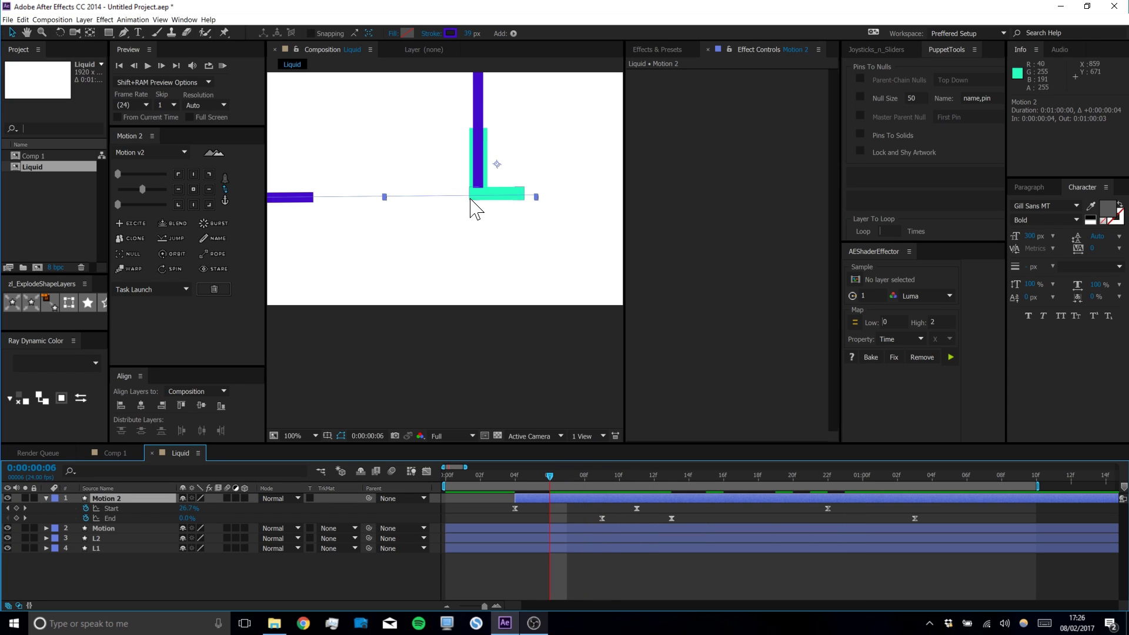
pyautogui.moveTo(545, 475); pyautogui.dragTo(558, 475)
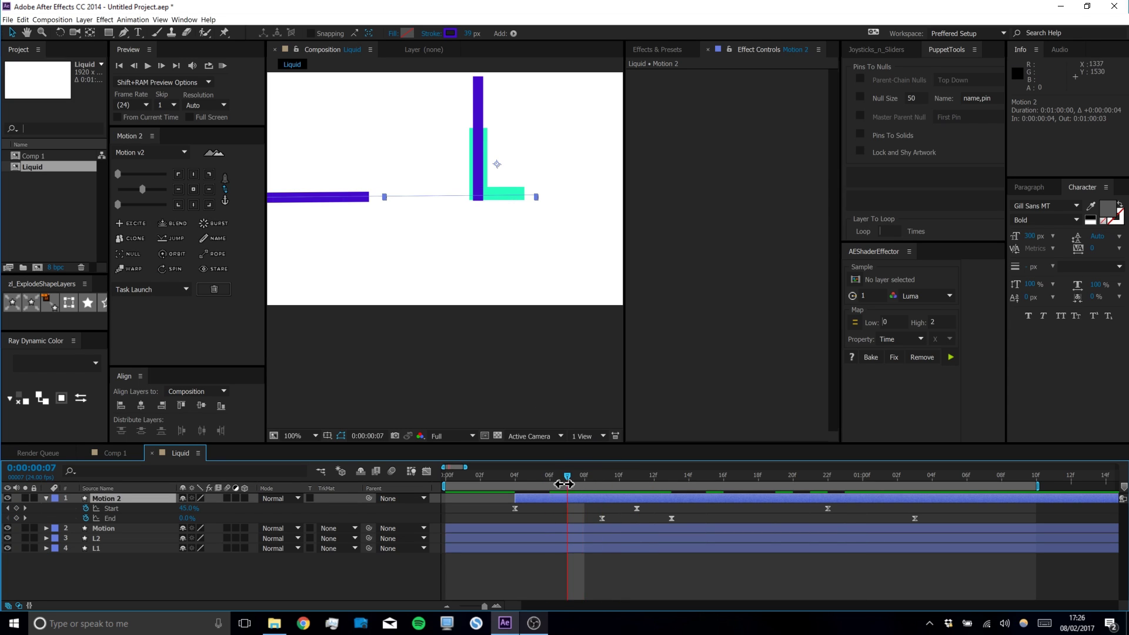
pyautogui.moveTo(627, 497); pyautogui.dragTo(593, 498)
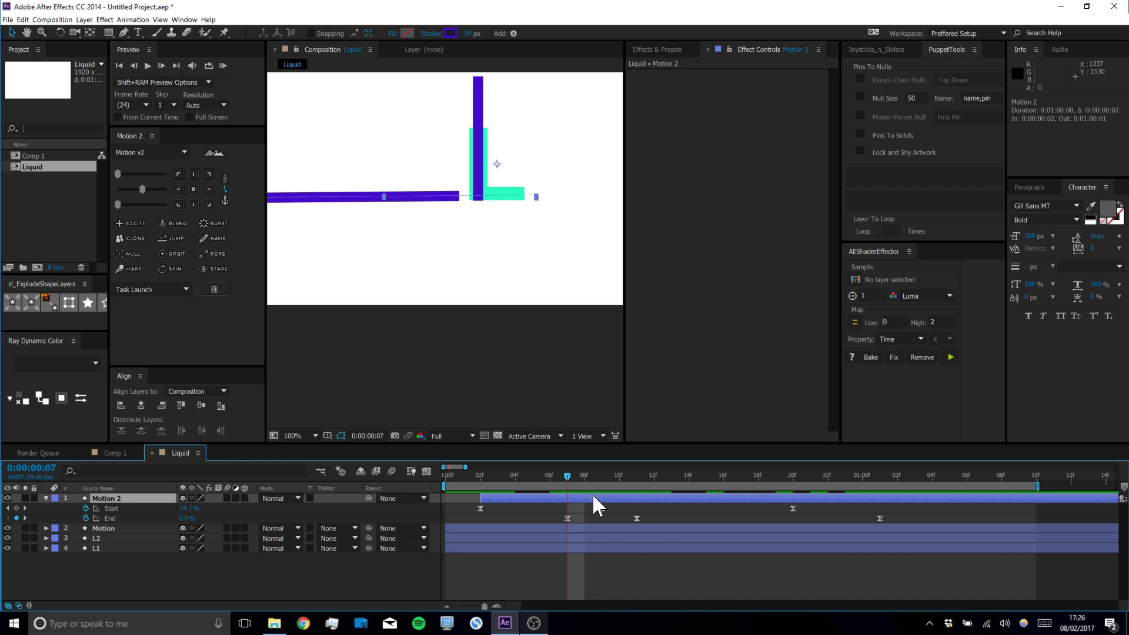
pyautogui.moveTo(594, 497); pyautogui.dragTo(608, 500)
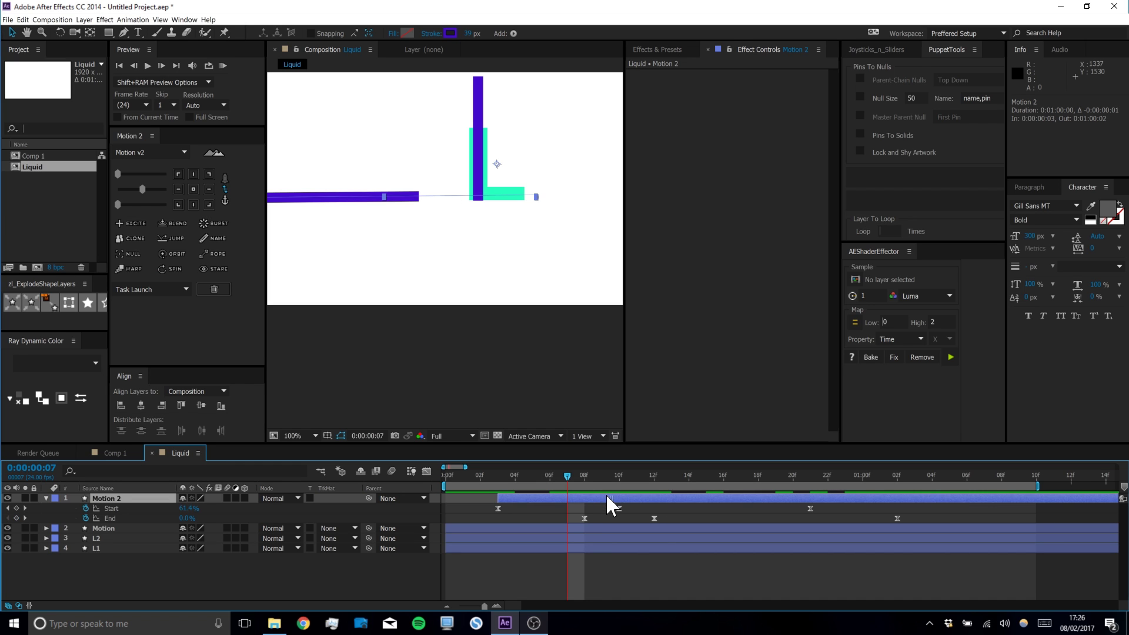
pyautogui.moveTo(539, 503); pyautogui.dragTo(555, 503)
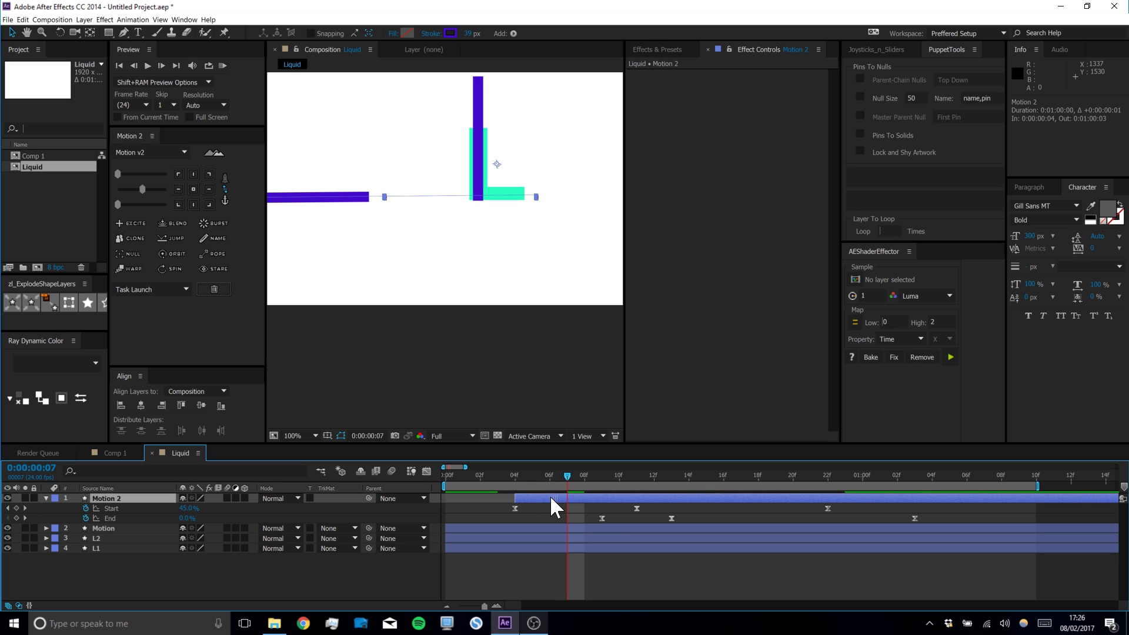
# Play a RAM preview to check the timing between the vertical and the delayed horizontal line
pyautogui.click(552, 517)
pyautogui.scroll(-2, 580, 287)
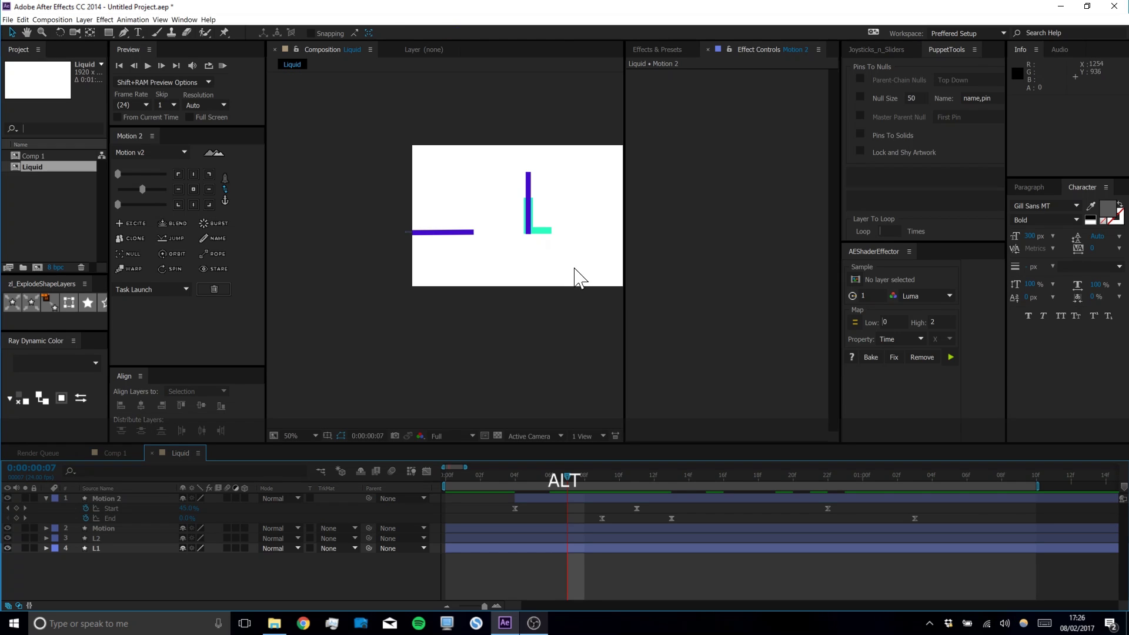
pyautogui.moveTo(545, 245); pyautogui.dragTo(482, 252)
pyautogui.click(223, 65)
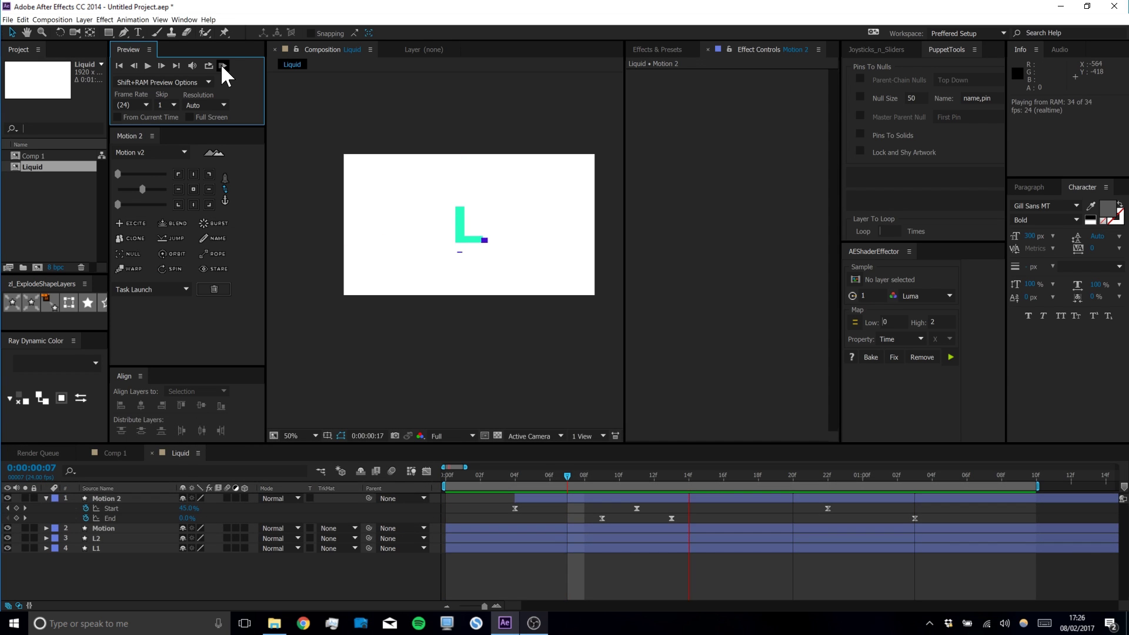
pyautogui.press('space')
# Check where the horizontal line ends beside the L's foot at 0:00:00:23 and replay the RAM preview
pyautogui.scroll(2, 431, 245)
pyautogui.click(639, 498)
pyautogui.moveTo(508, 210); pyautogui.dragTo(508, 209)
pyautogui.click(626, 508)
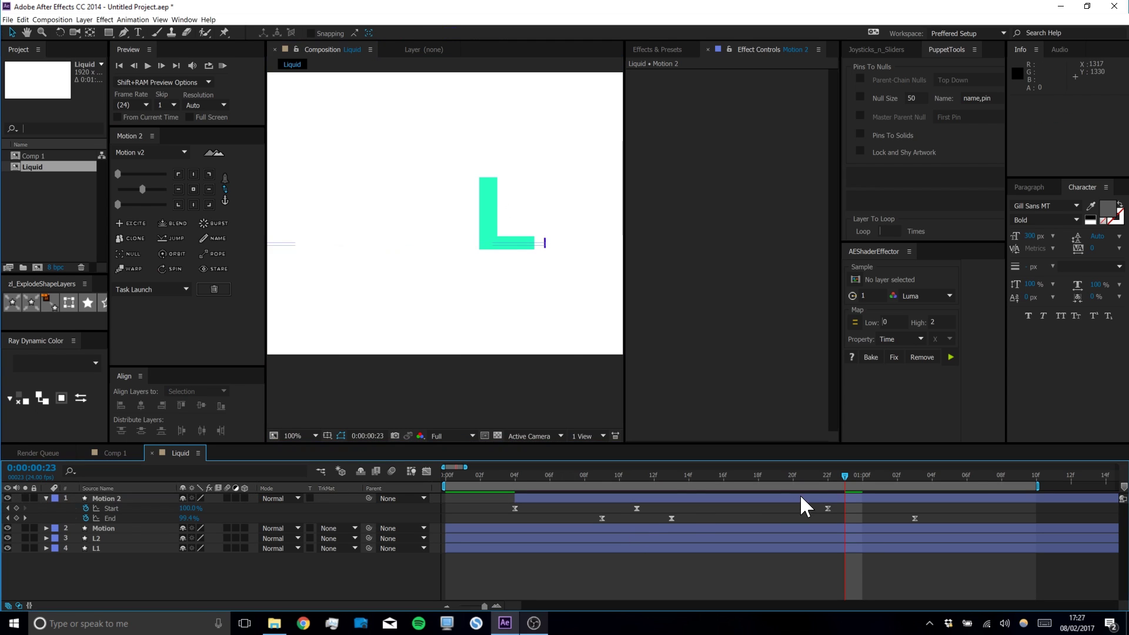
pyautogui.click(223, 66)
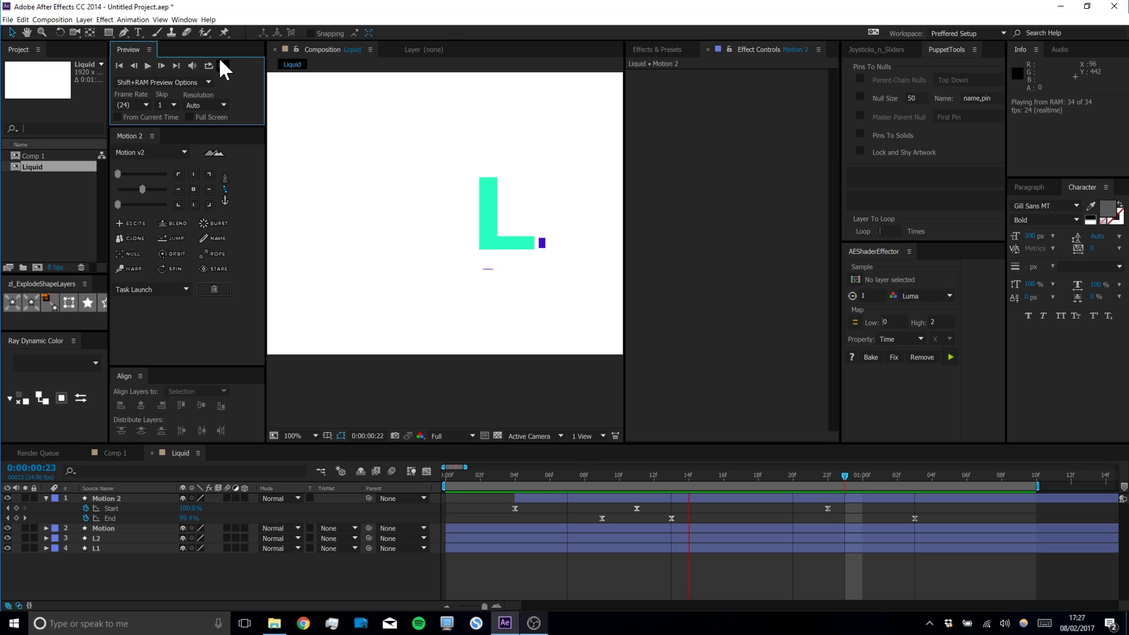
pyautogui.press('space')
# Move the Motion 2 layer right to about position 1039, 530 and preview the animation
pyautogui.click(728, 498)
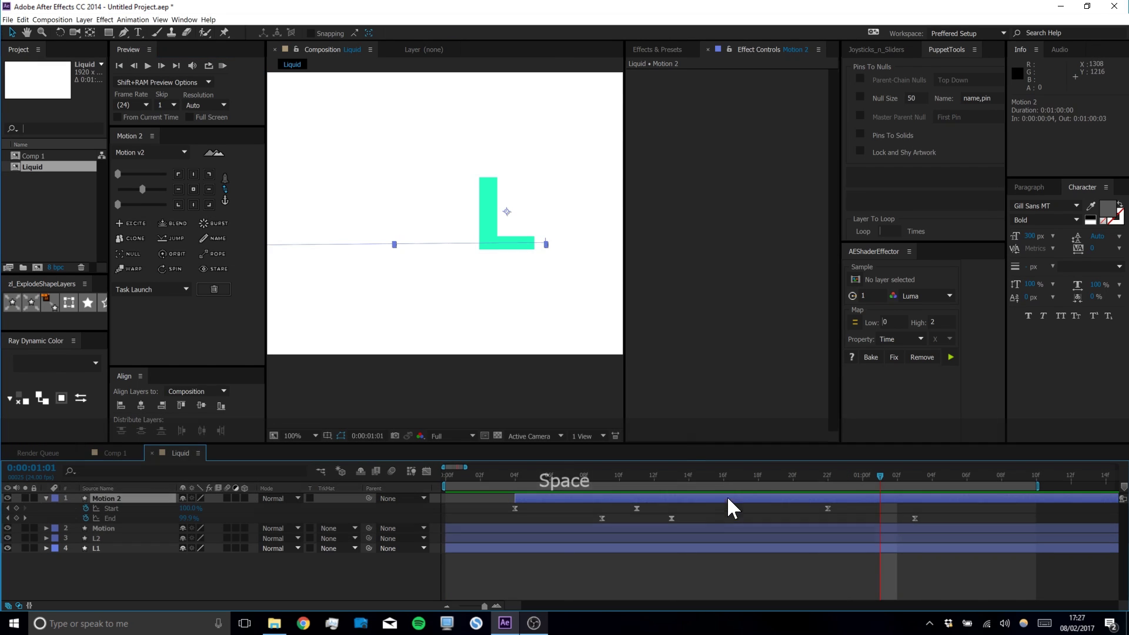
pyautogui.moveTo(515, 211); pyautogui.dragTo(527, 206)
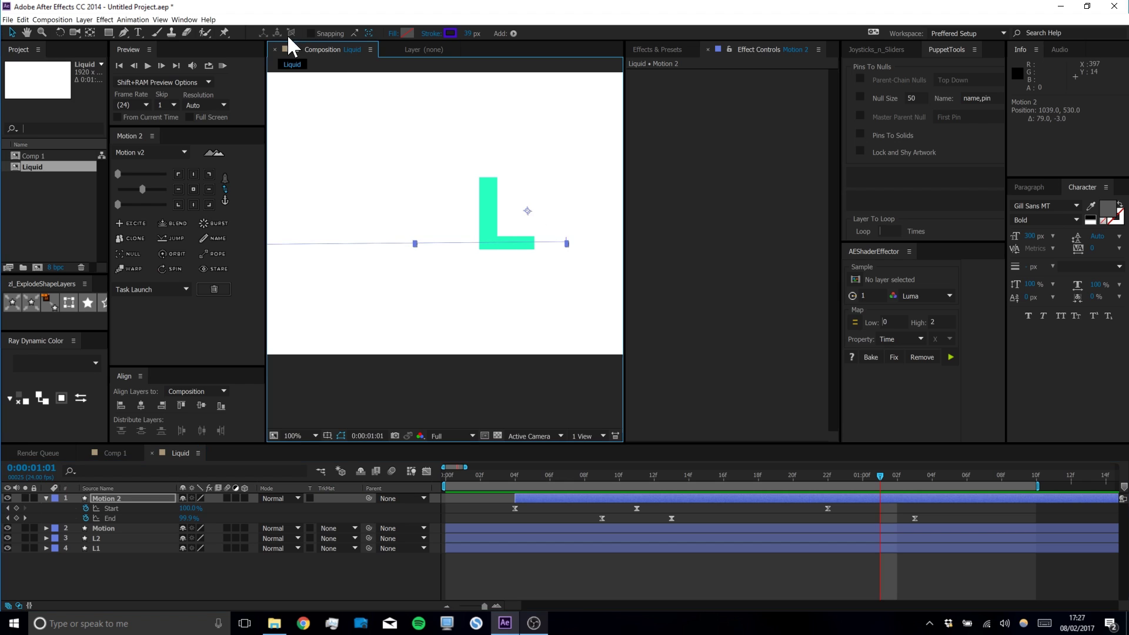
pyautogui.click(223, 65)
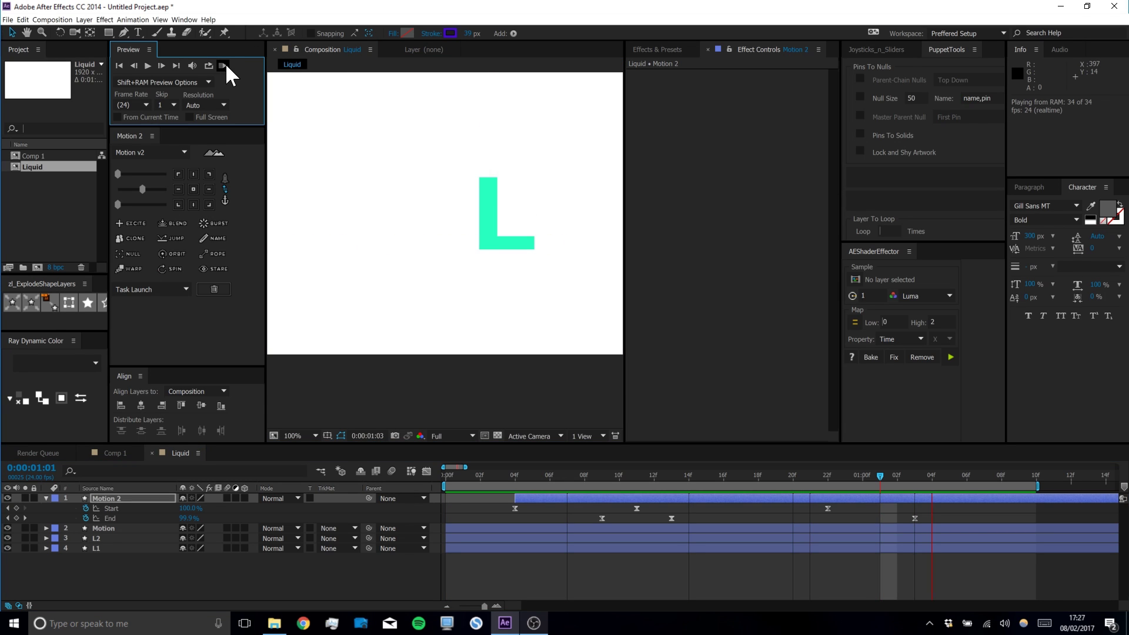
# Save the project on the Desktop as LQ
pyautogui.click(562, 580)
pyautogui.press('space')
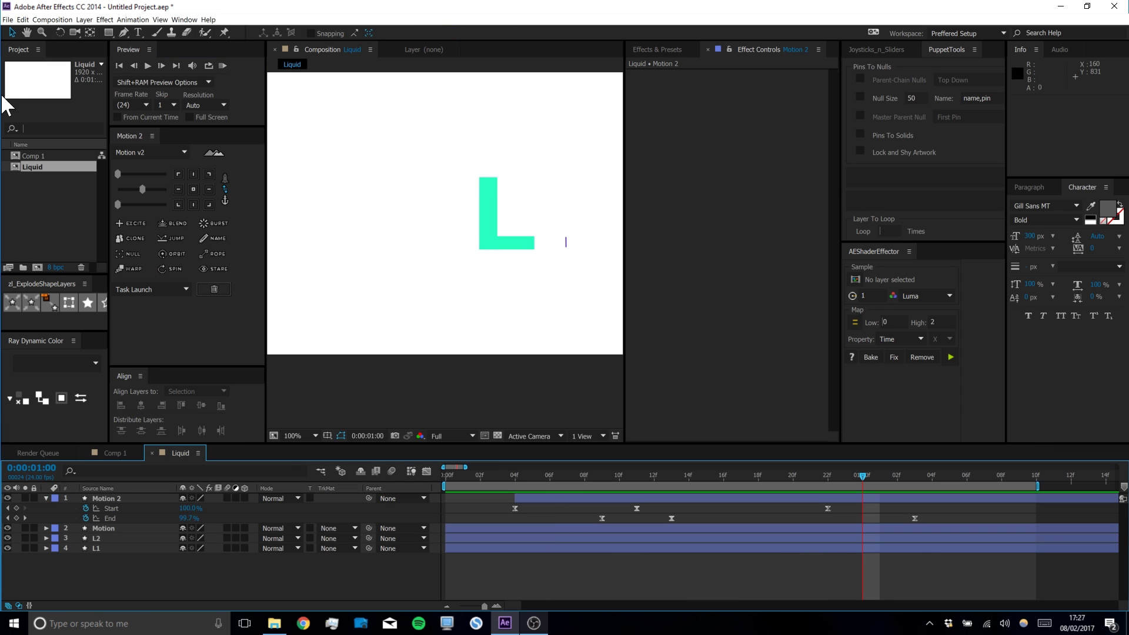
pyautogui.hotkey('ctrl', 's')
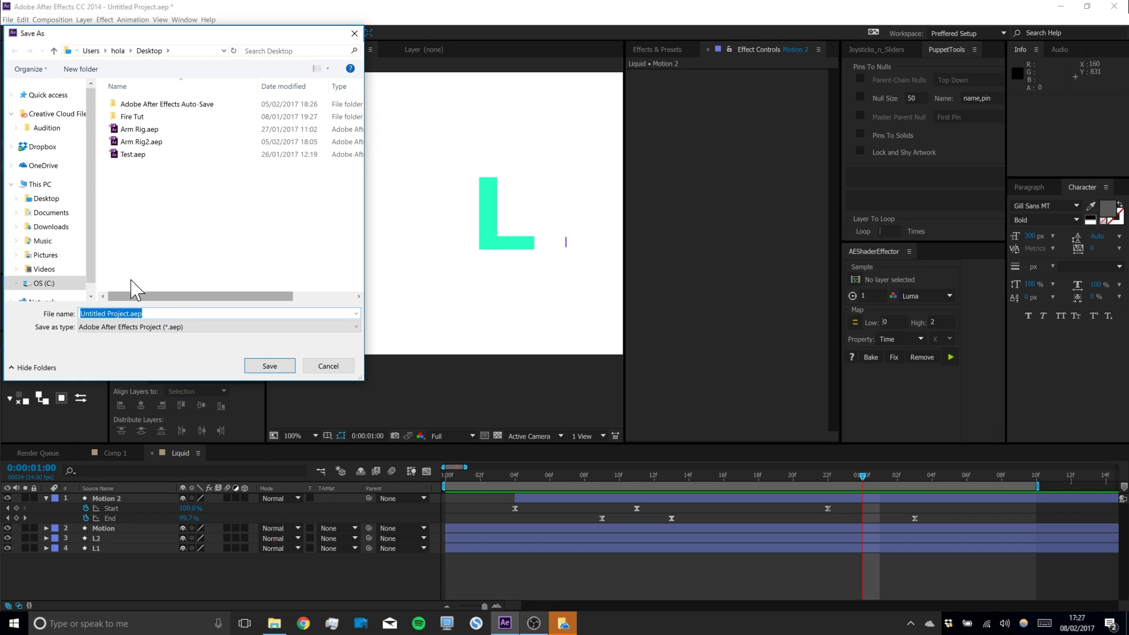
pyautogui.write('LQ')
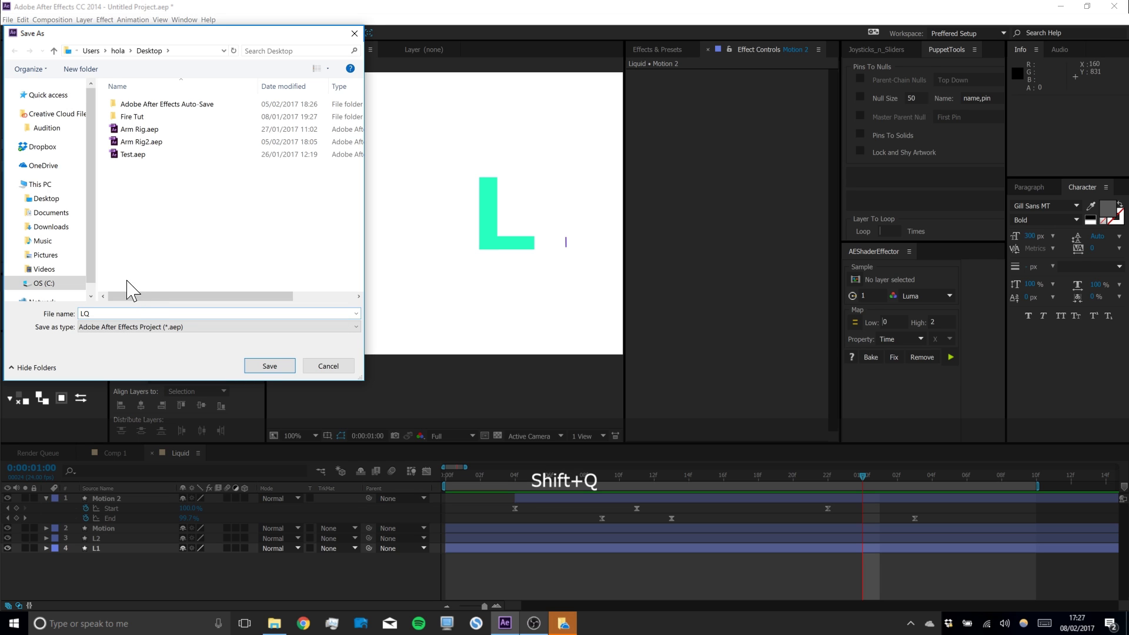
pyautogui.click(251, 367)
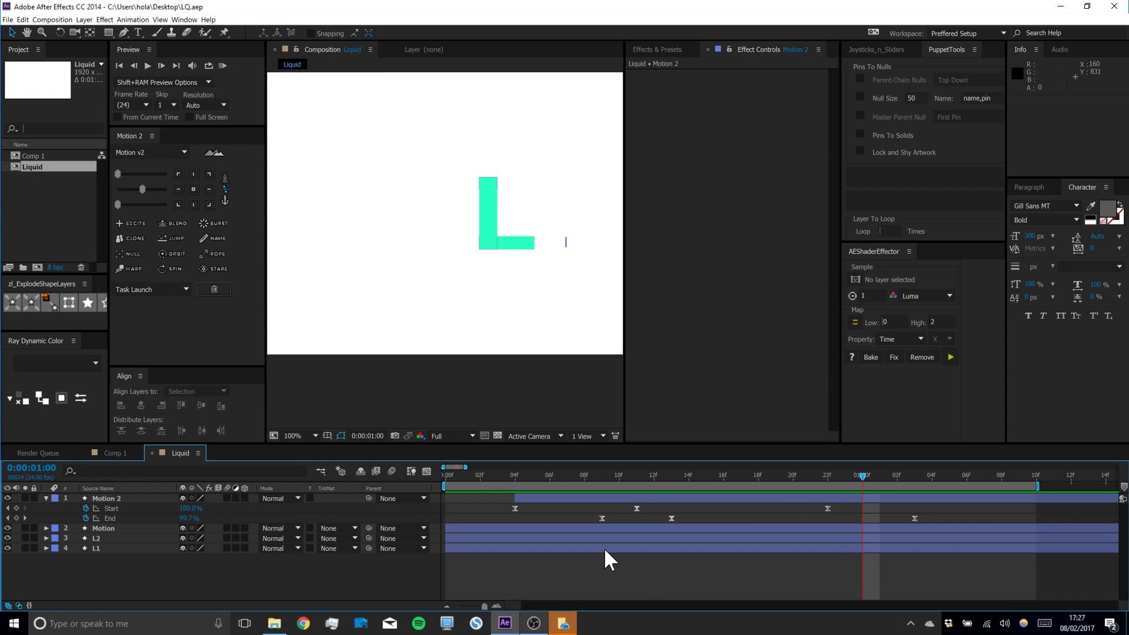
pyautogui.click(569, 621)
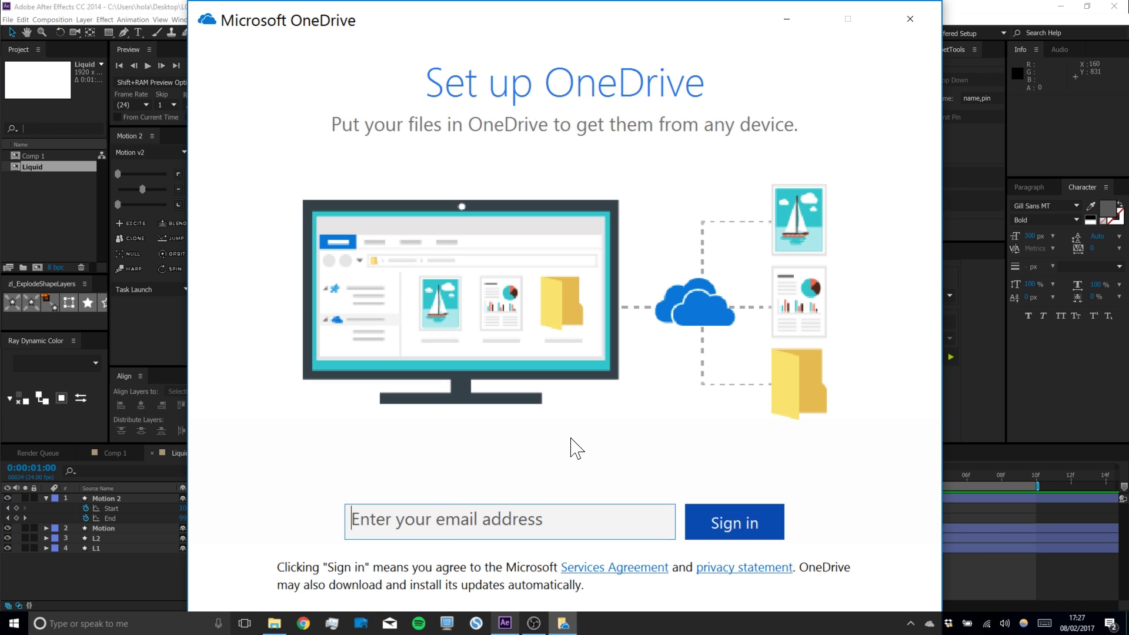
pyautogui.click(922, 24)
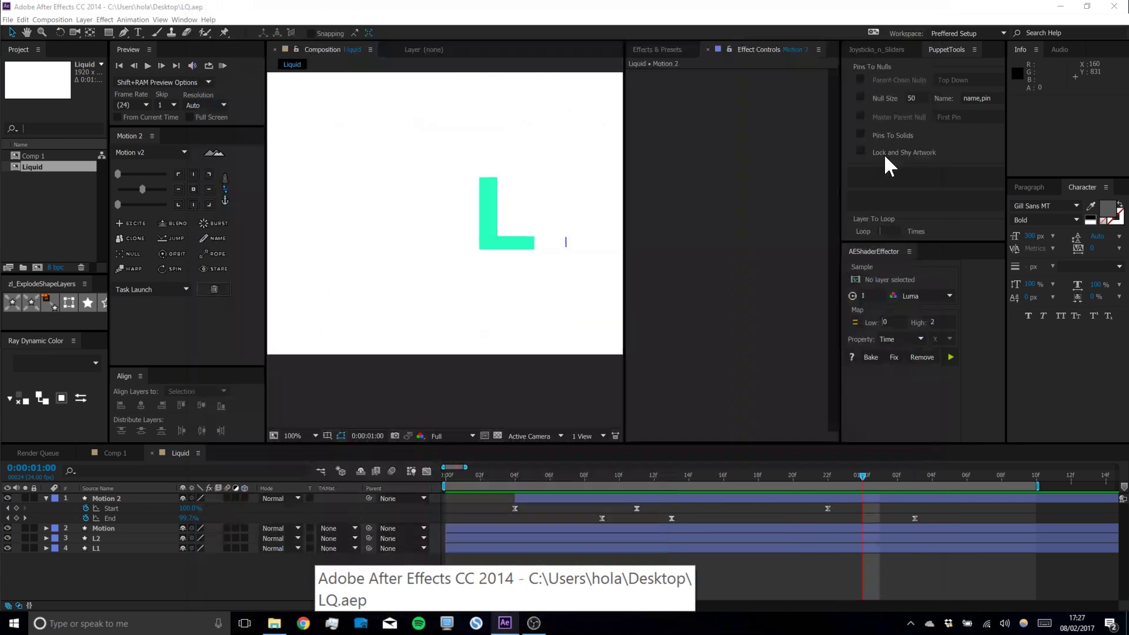
pyautogui.click(743, 573)
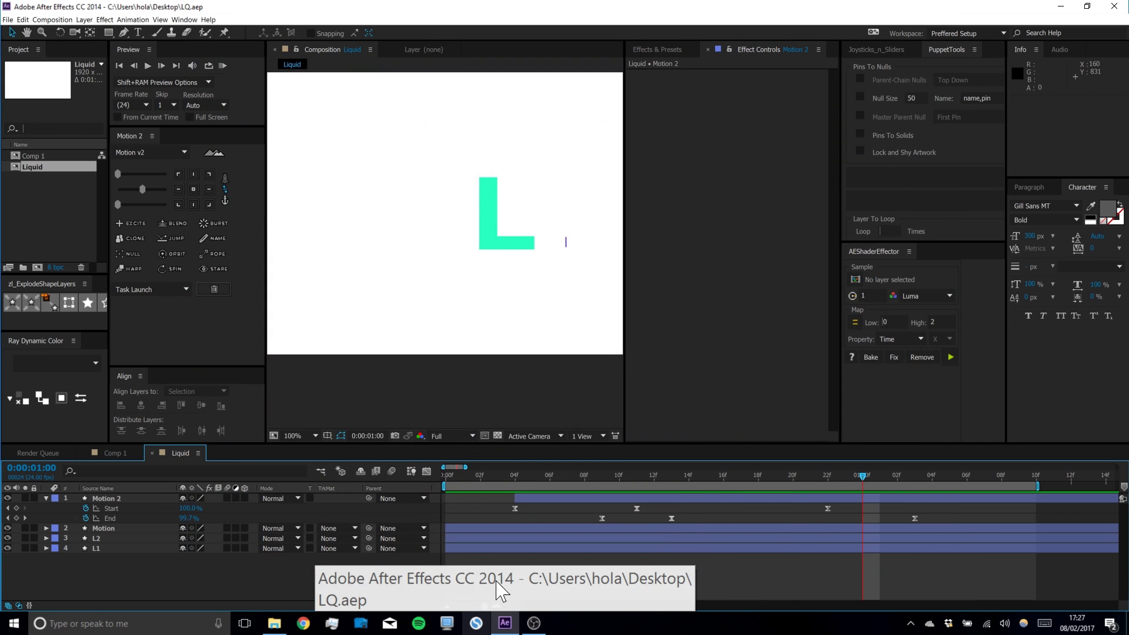
# Go to 0:00:00:02 and fully expand the L1 layer's contents to reach the path of the L's vertical bar
pyautogui.press('space')
pyautogui.moveTo(528, 229); pyautogui.dragTo(474, 239)
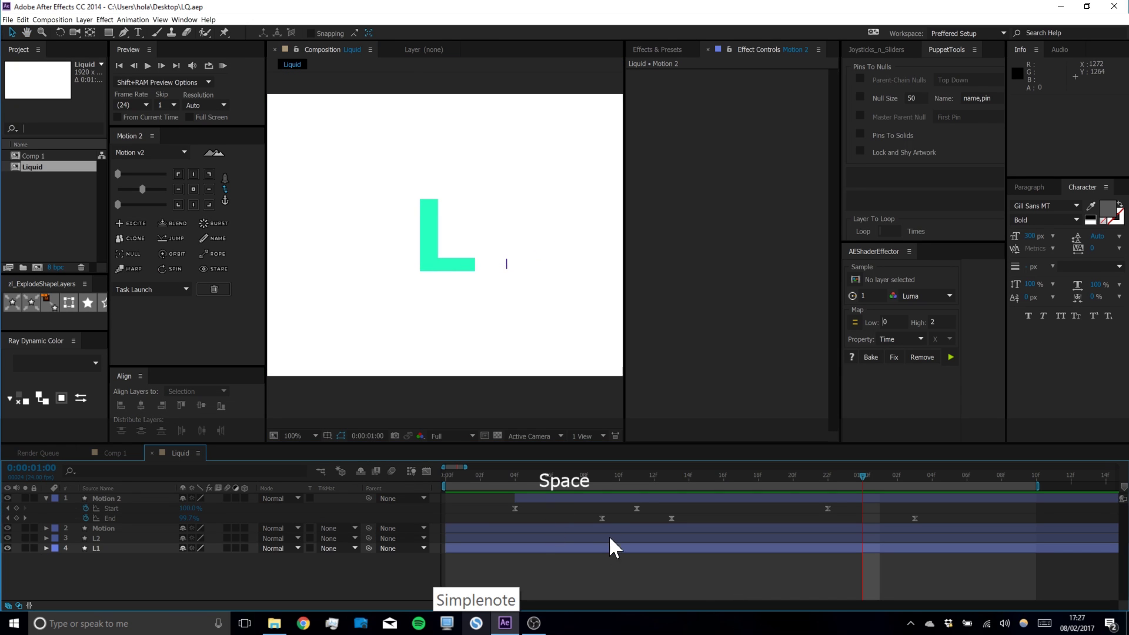
pyautogui.click(115, 538)
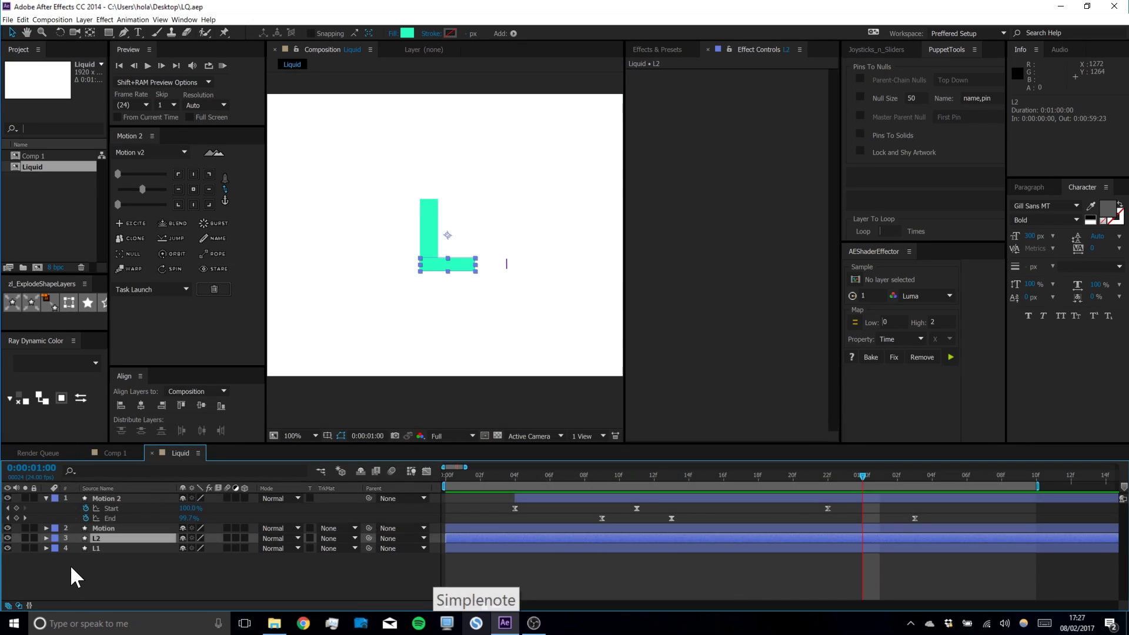
pyautogui.moveTo(534, 476); pyautogui.dragTo(492, 478)
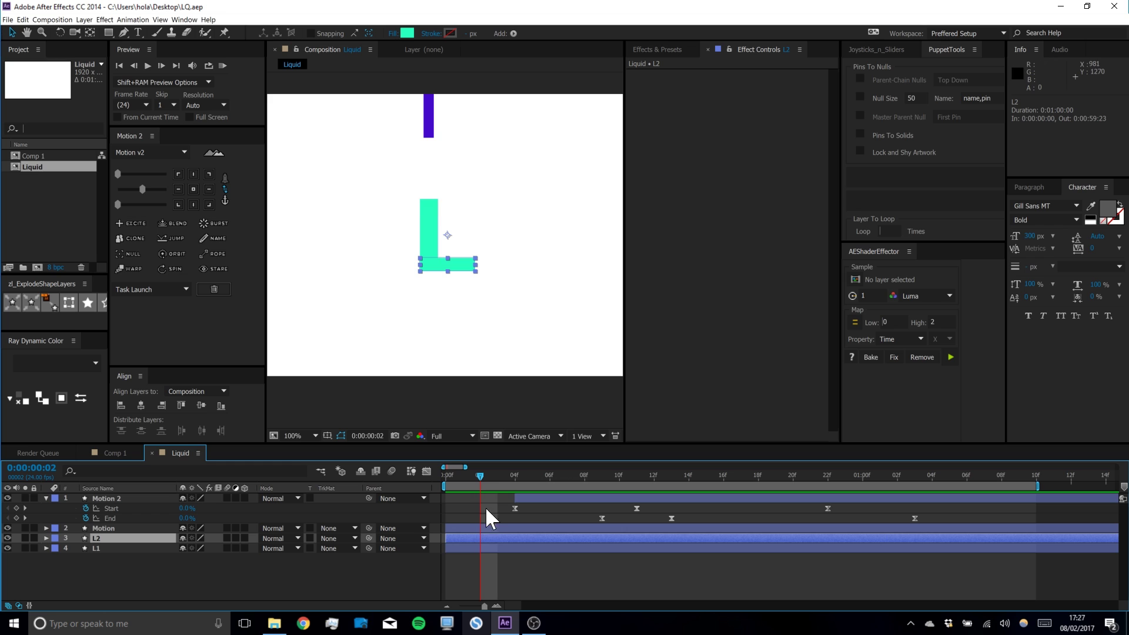
pyautogui.click(107, 547)
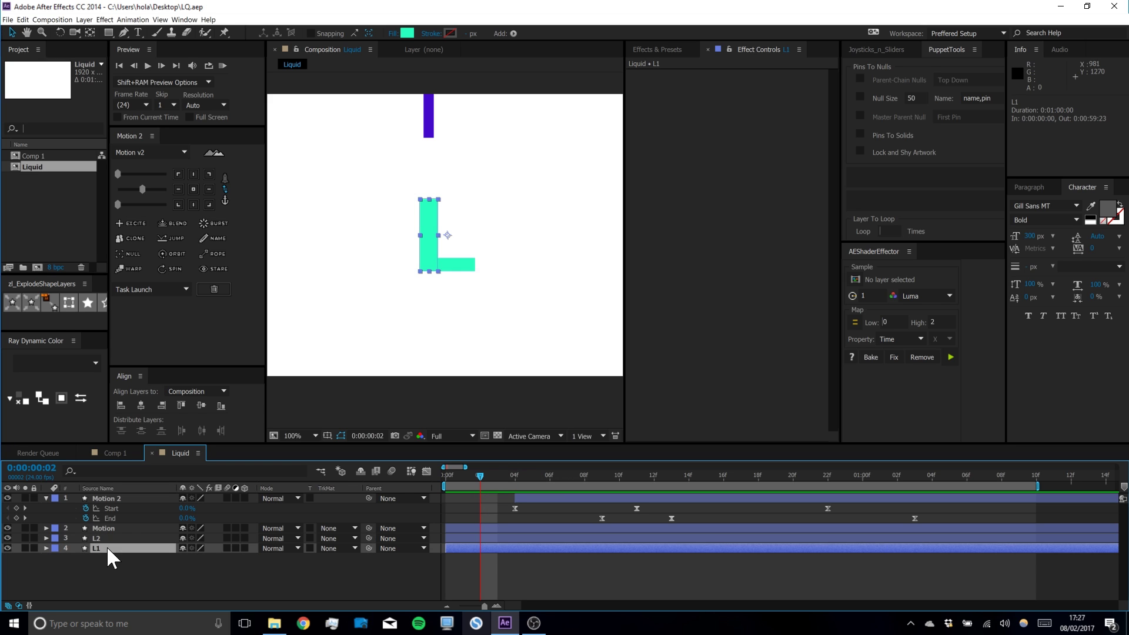
pyautogui.keyDown('ctrl'); pyautogui.click(45, 548); pyautogui.keyUp('ctrl')
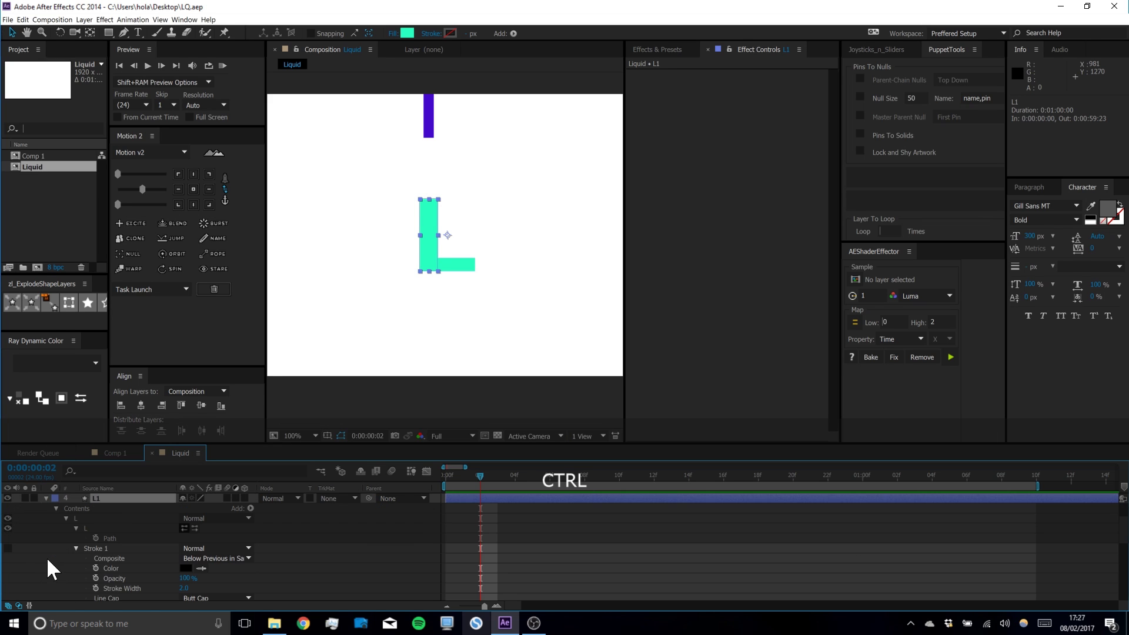
pyautogui.scroll(1, 418, 238)
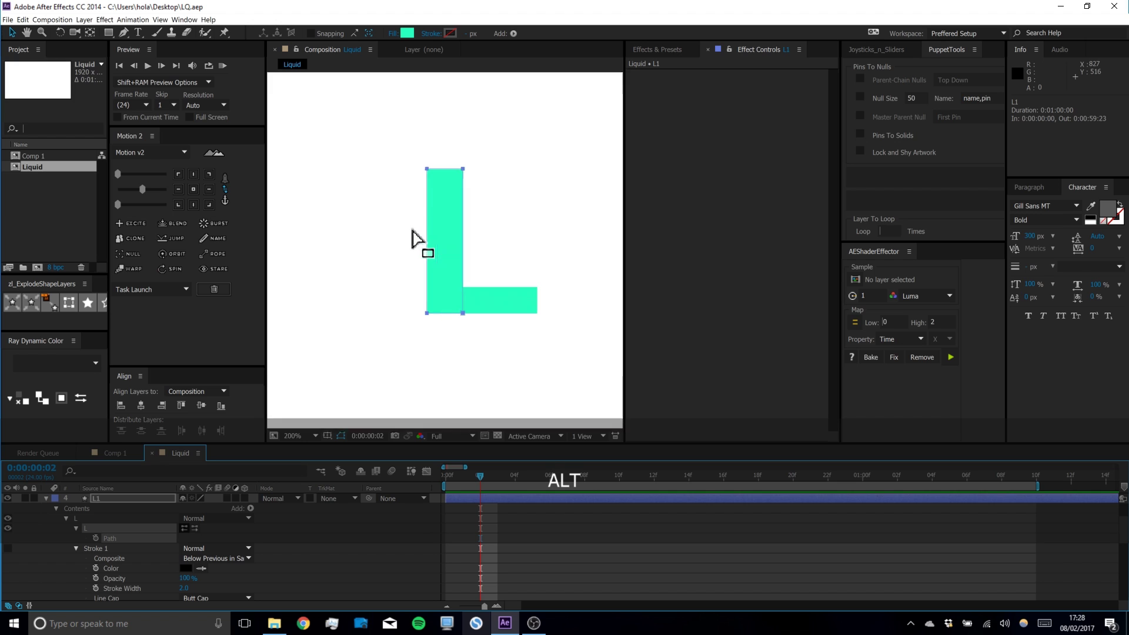
# Try to move the two lower corner points of the L1 path and undo the edit
pyautogui.moveTo(384, 286); pyautogui.dragTo(467, 311)
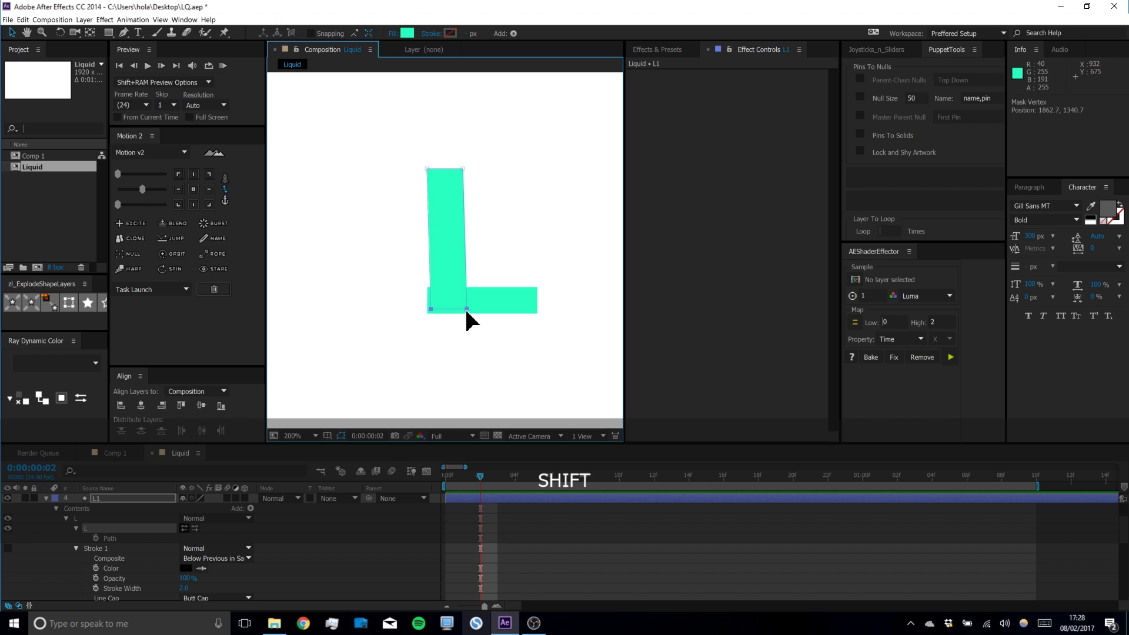
pyautogui.hotkey('ctrl', 'z')
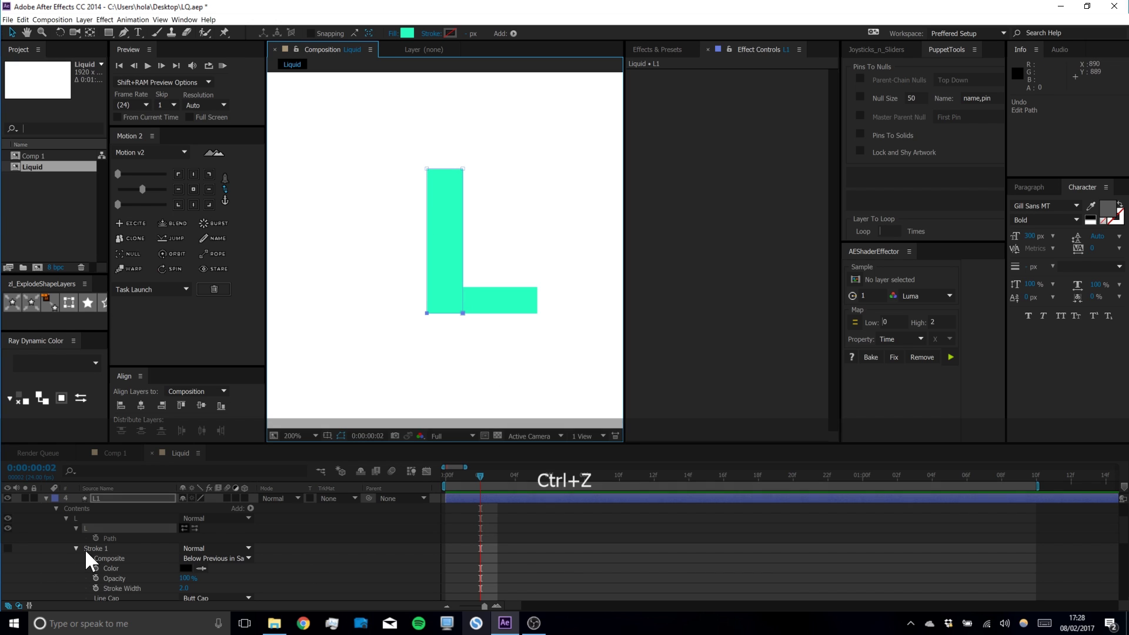
# Add nine vertices spaced along the bottom edge of the L1 path with the Add Vertex tool
pyautogui.click(121, 33)
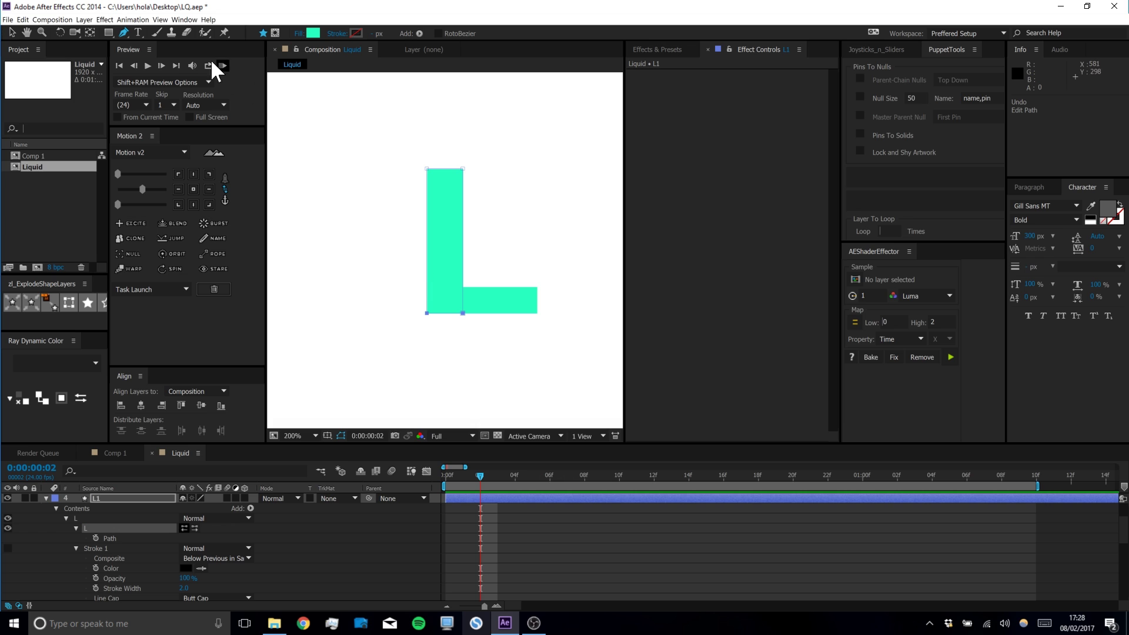
pyautogui.moveTo(118, 33); pyautogui.dragTo(195, 53)
pyautogui.click(198, 45)
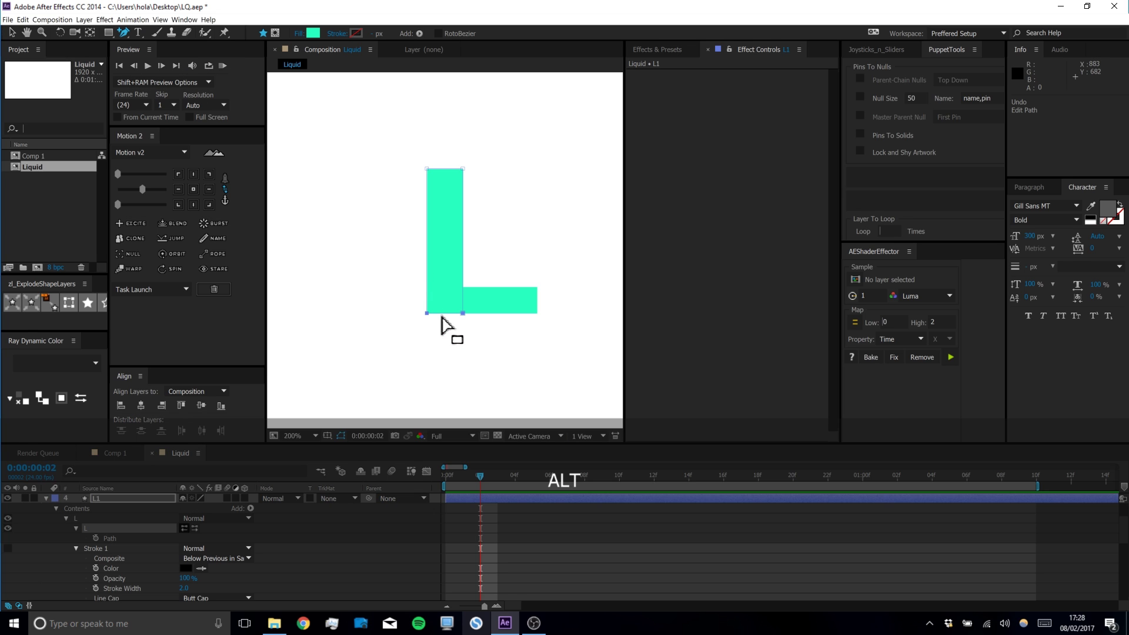
pyautogui.scroll(4, 442, 323)
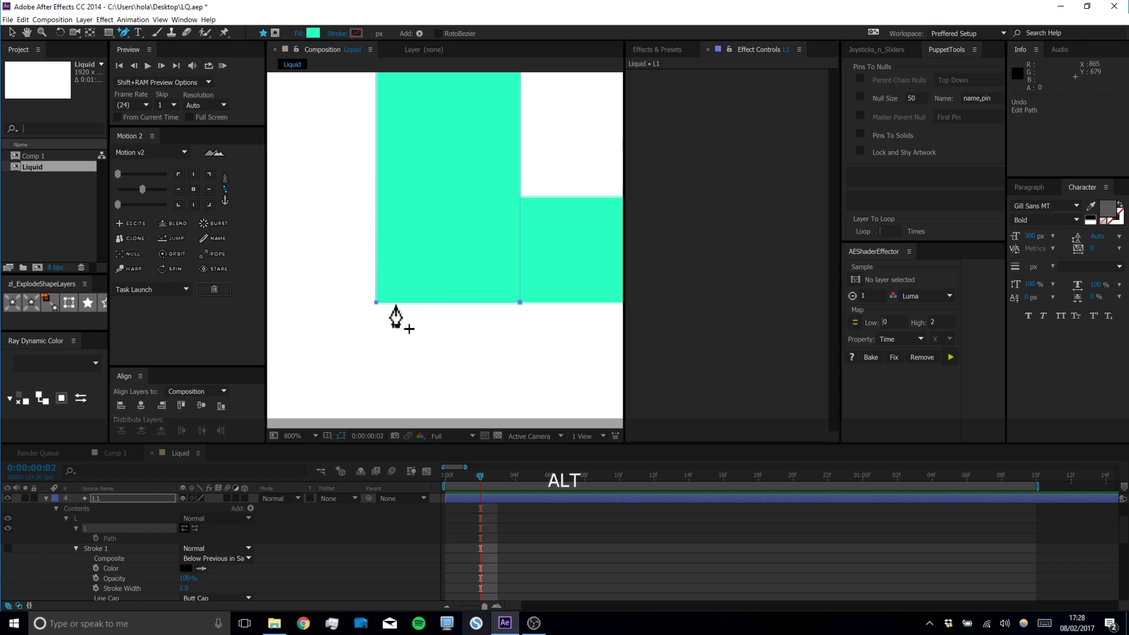
pyautogui.click(388, 303)
pyautogui.click(400, 302)
pyautogui.click(414, 302)
pyautogui.click(431, 302)
pyautogui.click(443, 302)
pyautogui.click(457, 302)
pyautogui.click(475, 302)
pyautogui.click(489, 302)
pyautogui.click(504, 302)
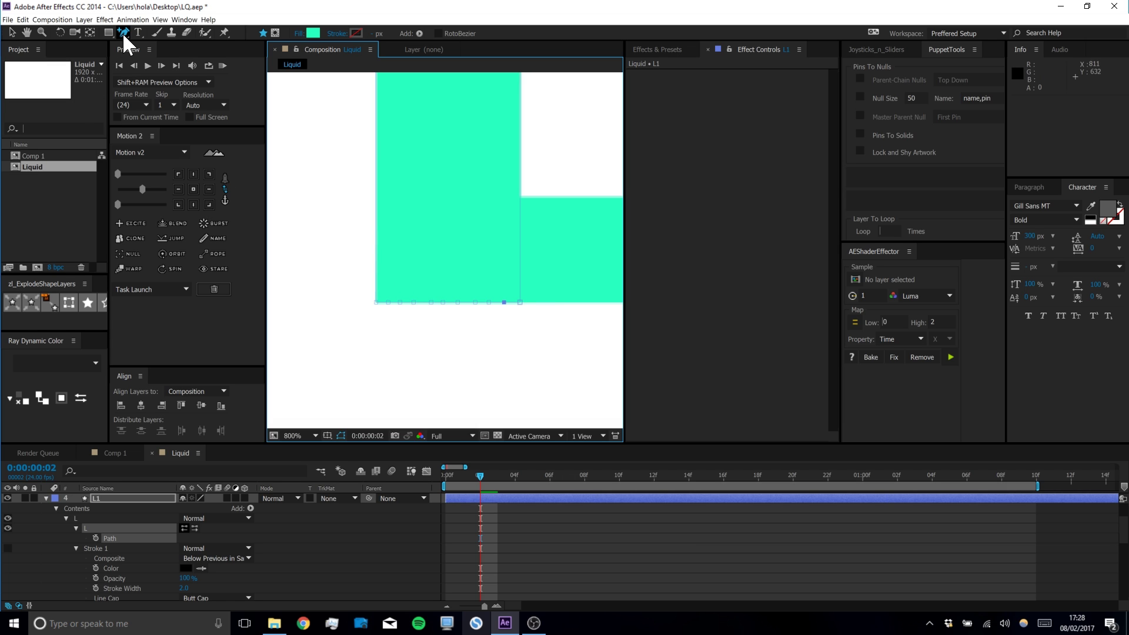
# Try pulling alternate vertices on L1's bottom edge down into drip shapes and undo the edits
pyautogui.press('v')
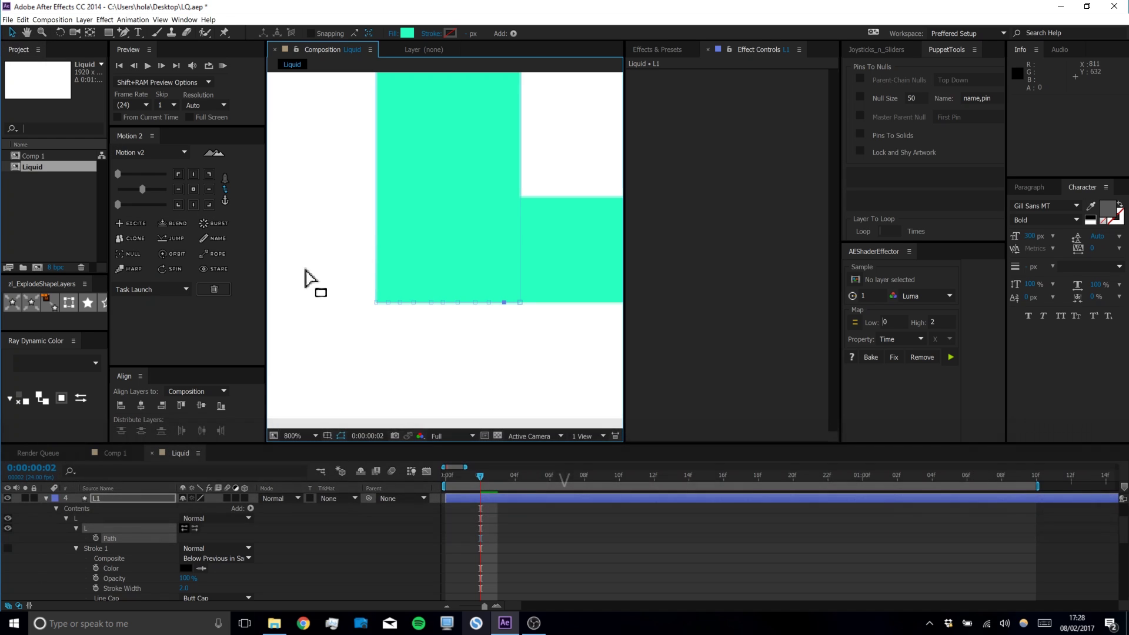
pyautogui.moveTo(505, 303); pyautogui.dragTo(505, 315)
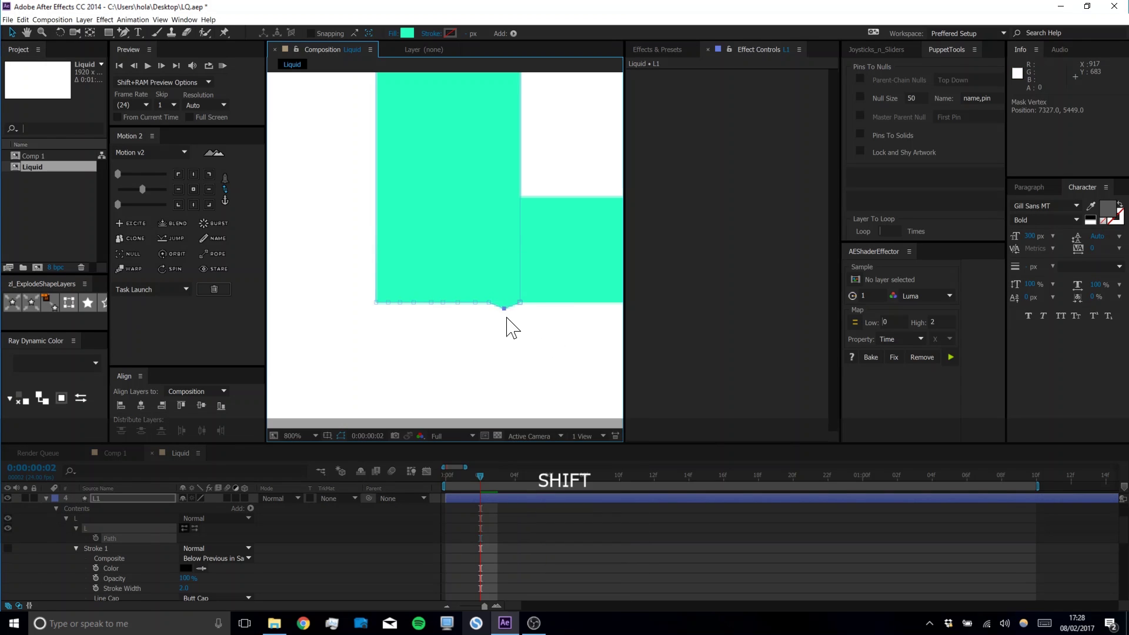
pyautogui.rightClick(507, 323)
pyautogui.keyDown('shift'); pyautogui.click(503, 310); pyautogui.keyUp('shift')
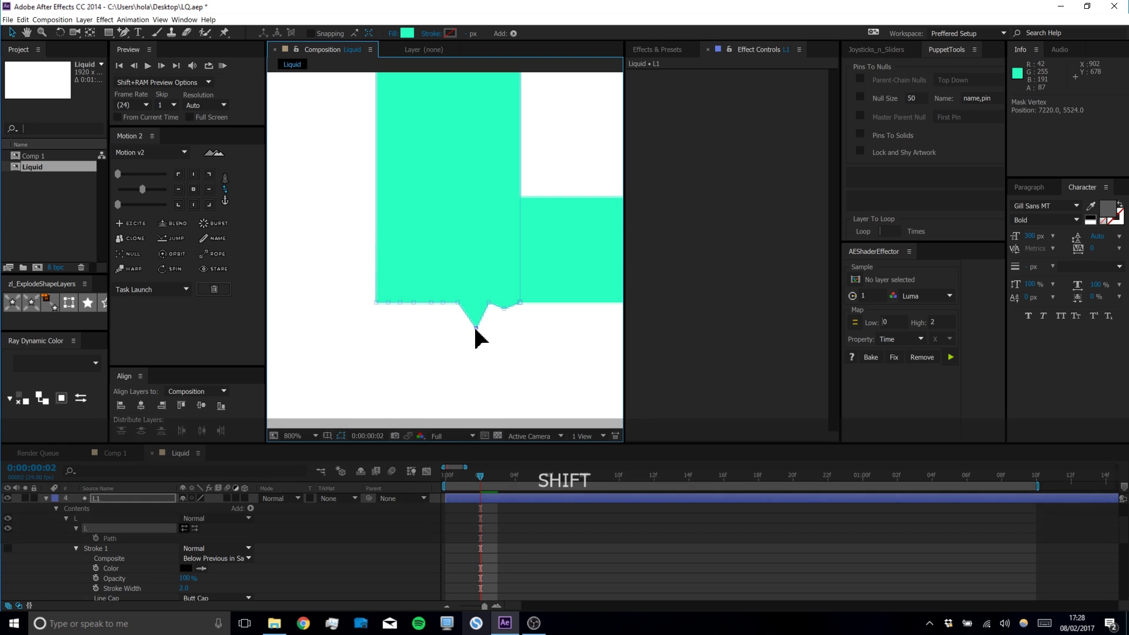
pyautogui.moveTo(441, 303); pyautogui.dragTo(451, 335)
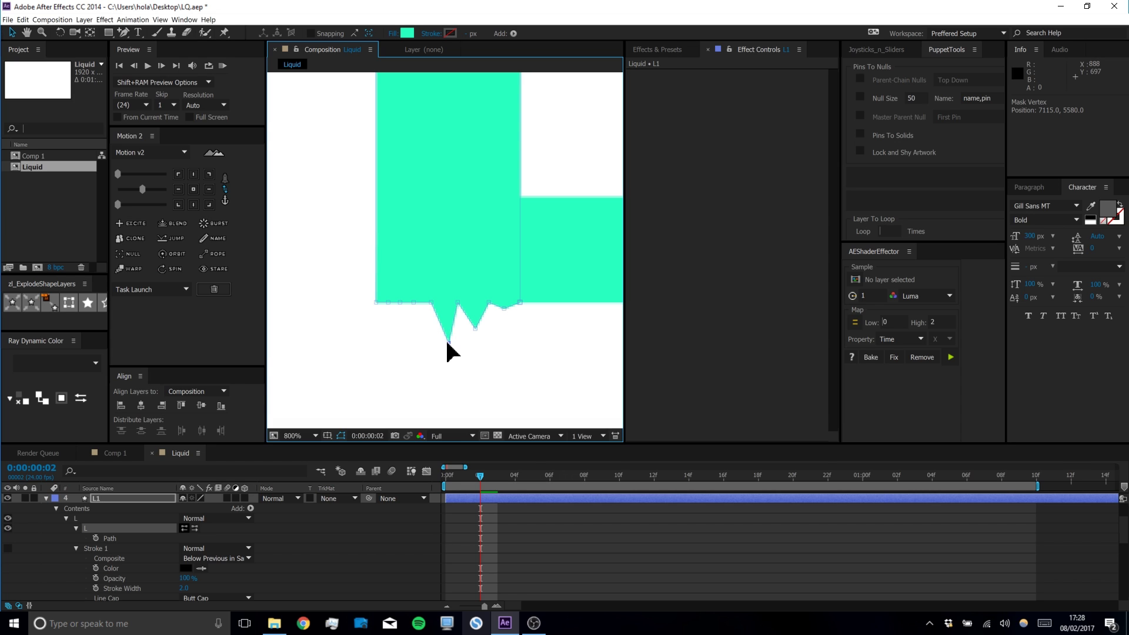
pyautogui.hotkey('ctrl', 'z')
pyautogui.hotkey('ctrl', 'z')
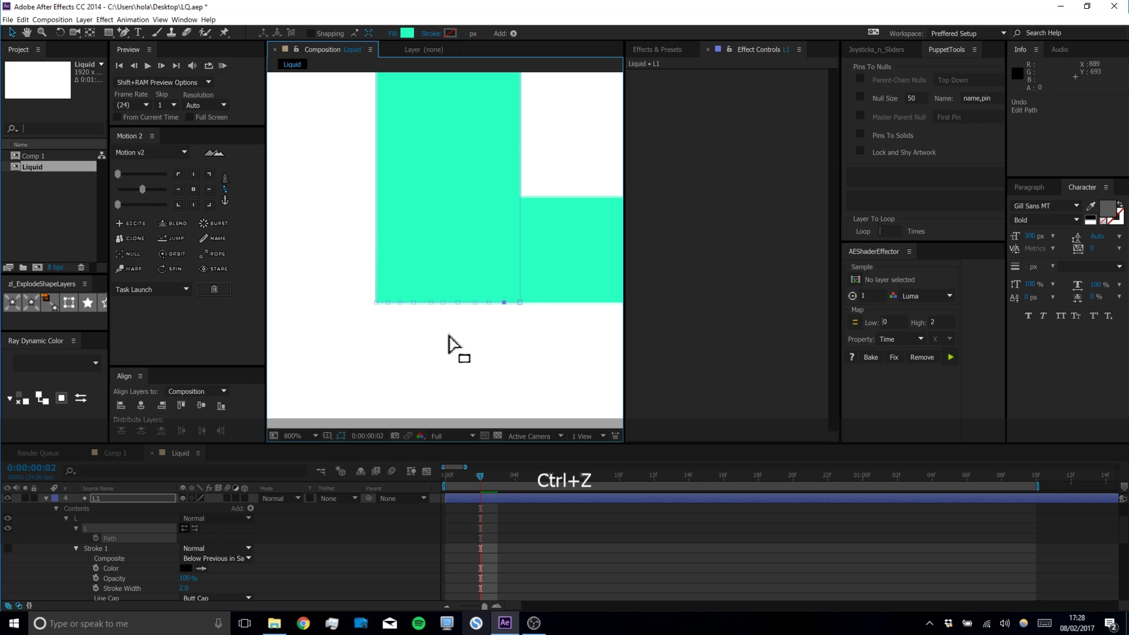
# Collapse the L1 properties and duplicate the L1 and L2 layers together
pyautogui.click(47, 496)
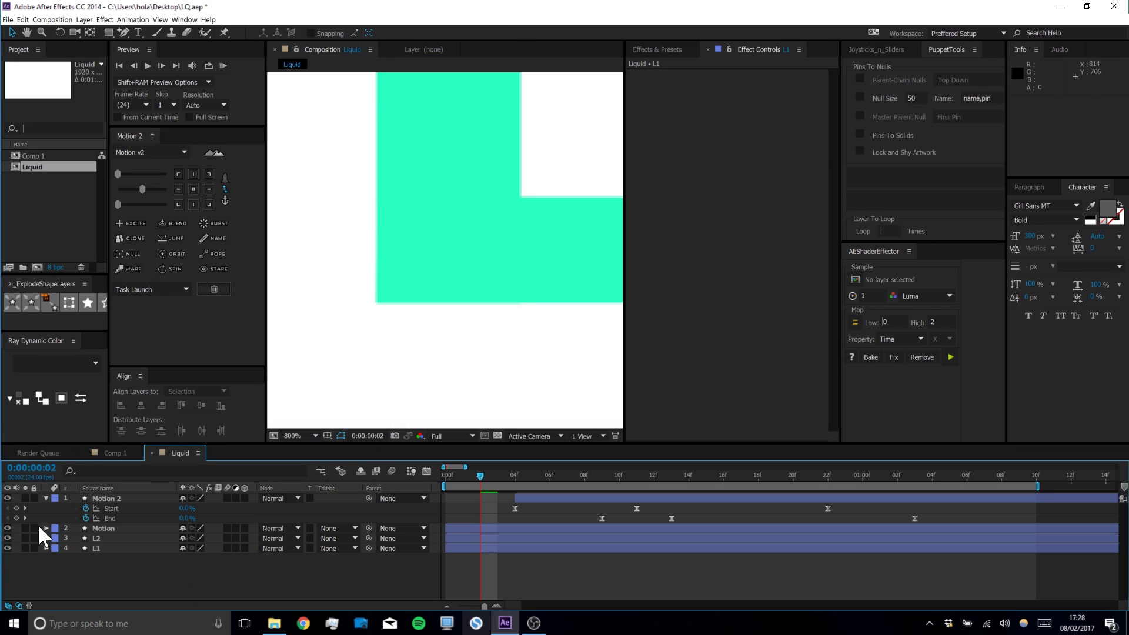
pyautogui.click(106, 548)
pyautogui.keyDown('ctrl'); pyautogui.click(105, 539); pyautogui.keyUp('ctrl')
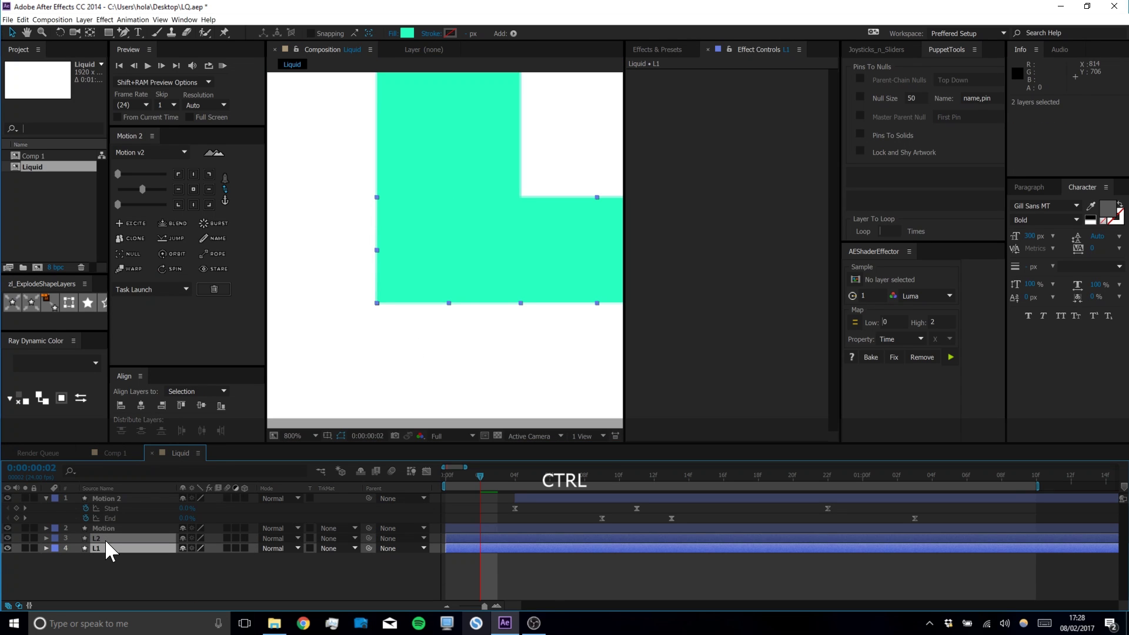
pyautogui.hotkey('ctrl', 'd')
pyautogui.moveTo(100, 535); pyautogui.dragTo(99, 539)
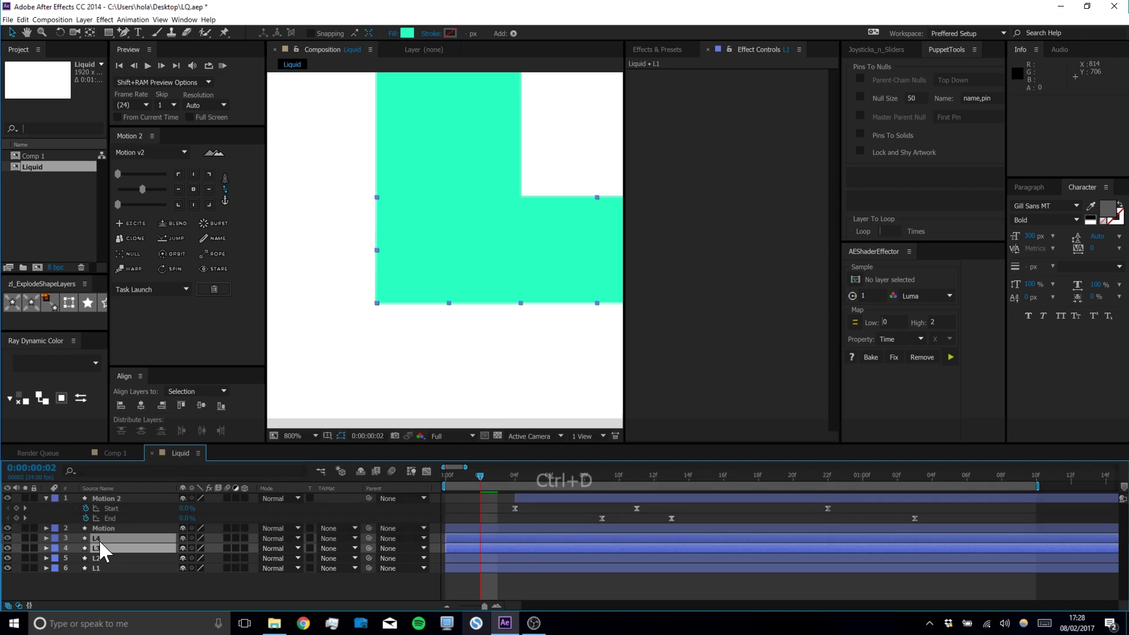
# Pre-compose the two duplicated layers as L and hide the resulting layer
pyautogui.rightClick(99, 539)
pyautogui.click(138, 461)
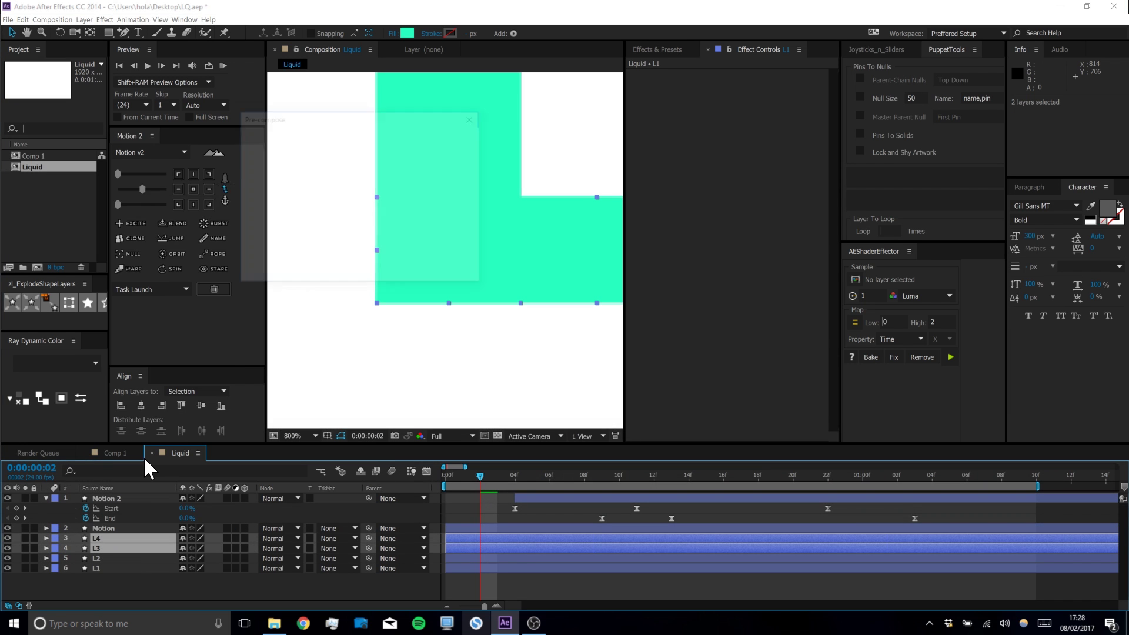
pyautogui.write('L')
pyautogui.press('Return')
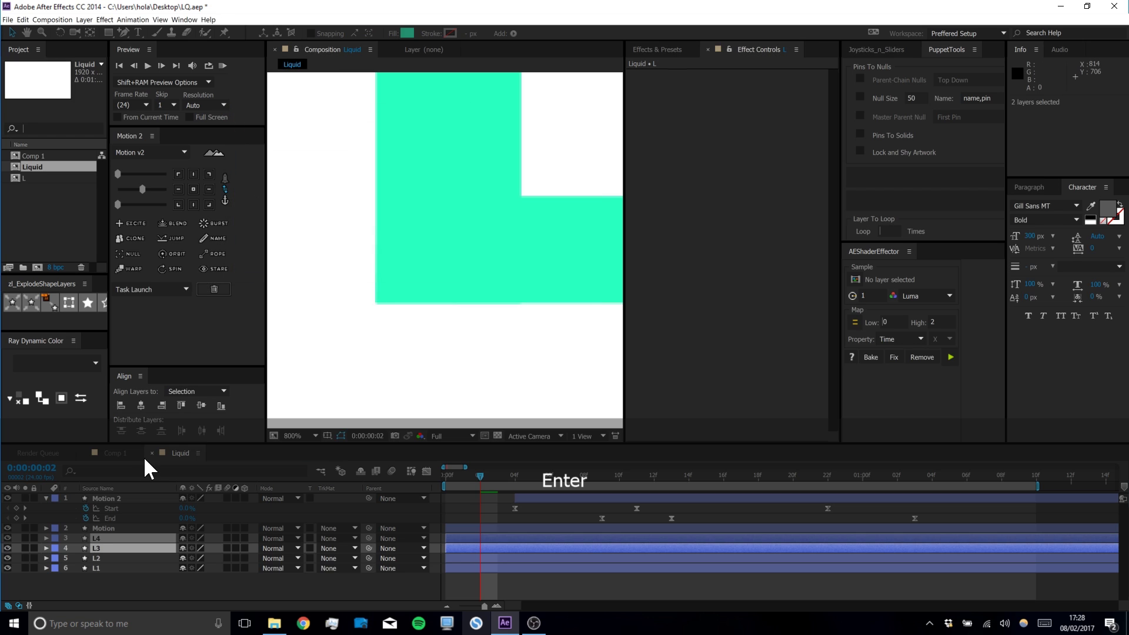
pyautogui.click(7, 538)
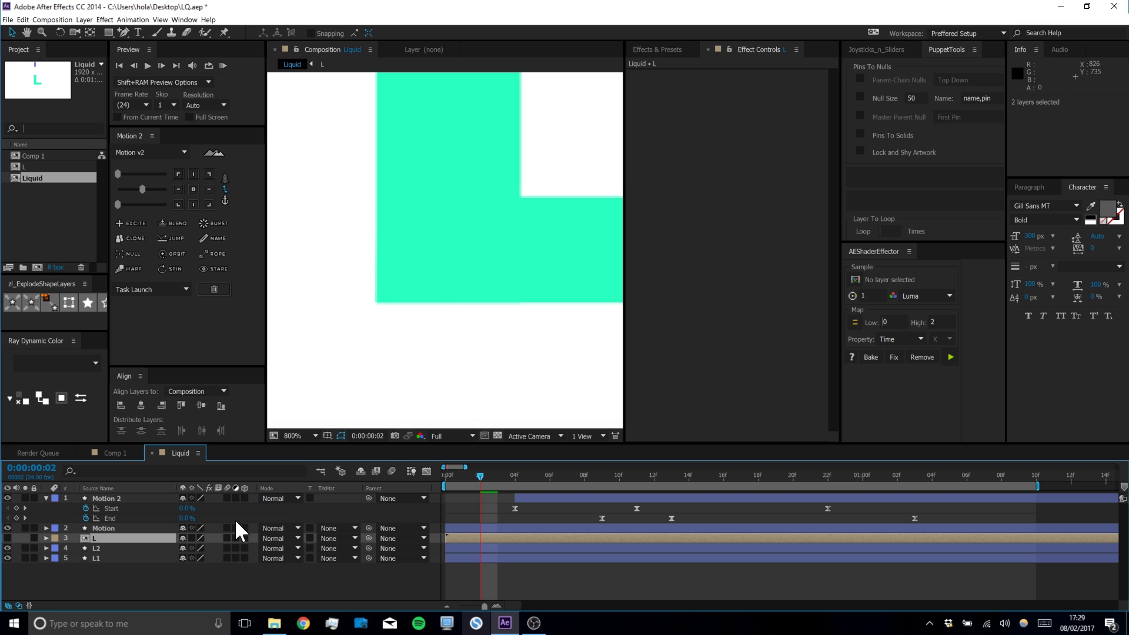
# Pull the added vertex nearest the right corner of L1's bottom edge straight down into a spike and collapse the layer
pyautogui.click(104, 547)
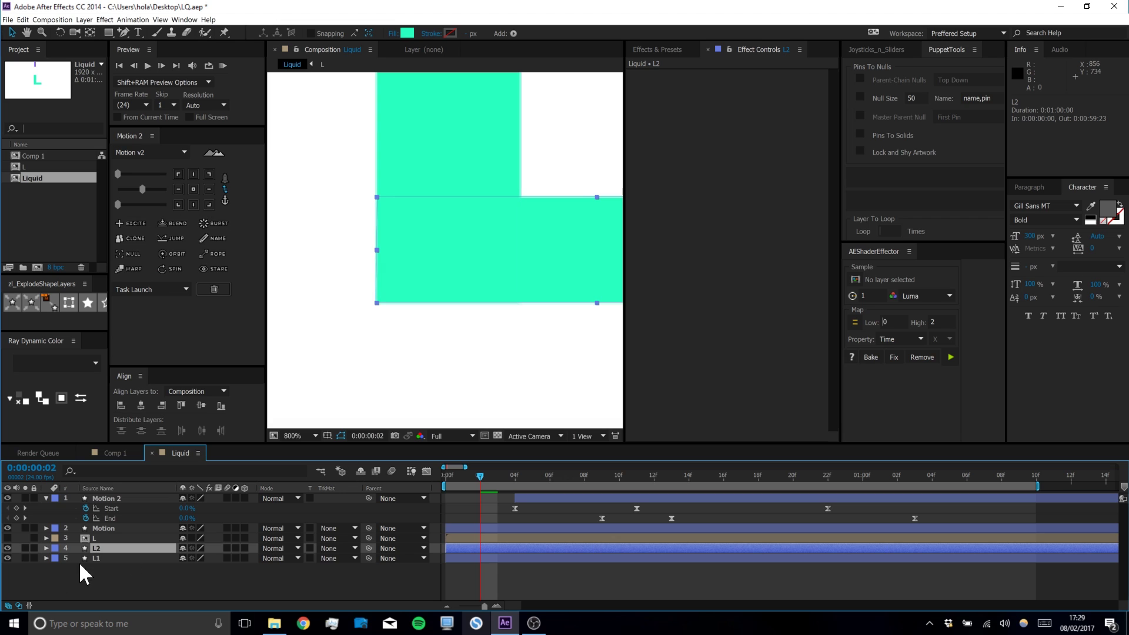
pyautogui.click(100, 558)
pyautogui.click(46, 558)
pyautogui.scroll(-2, 84, 555)
pyautogui.click(107, 539)
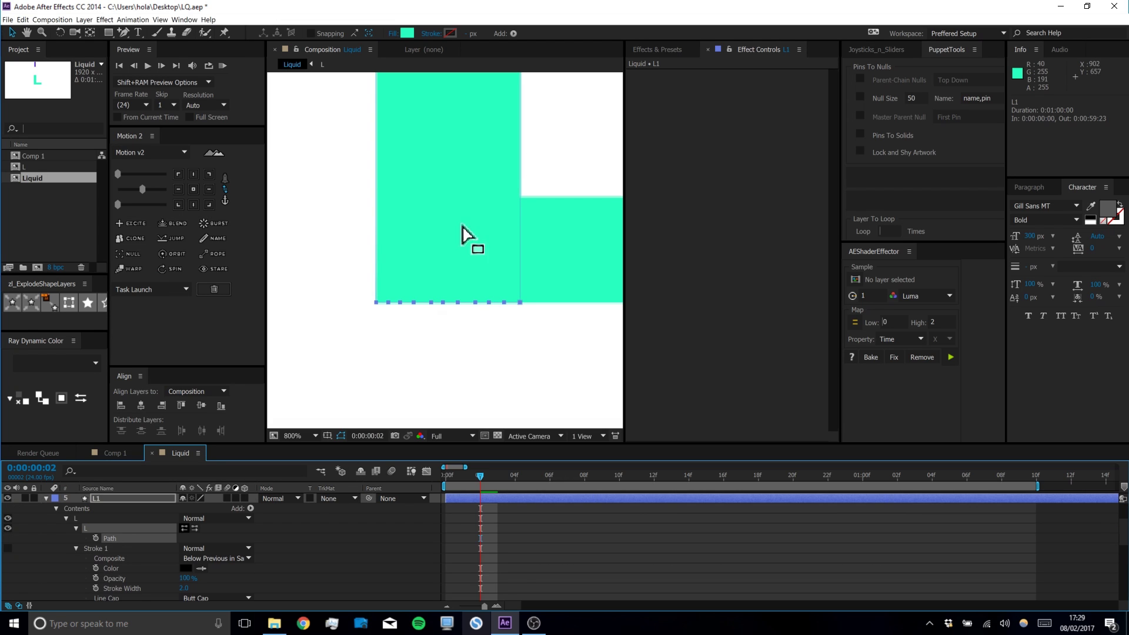
pyautogui.click(504, 302)
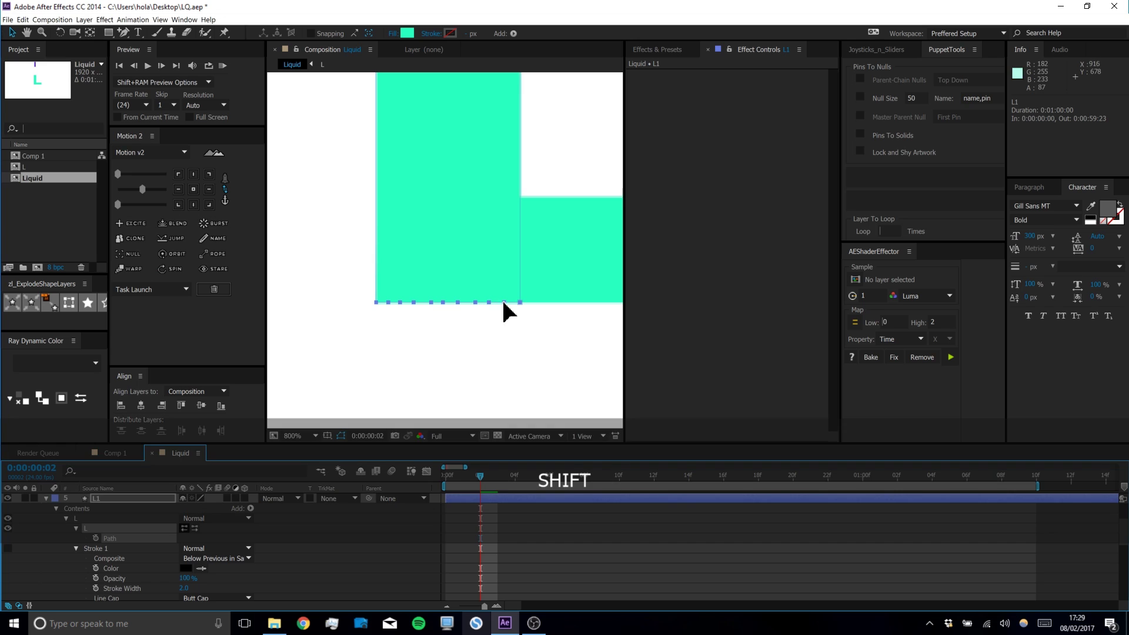
pyautogui.moveTo(507, 304); pyautogui.dragTo(504, 341)
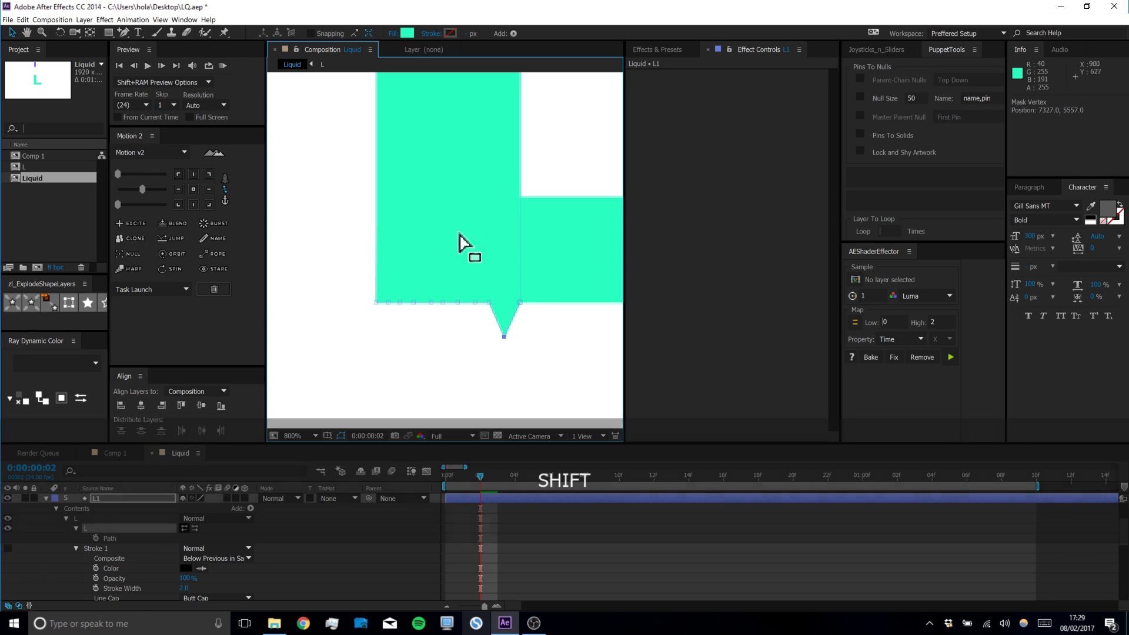
pyautogui.click(46, 498)
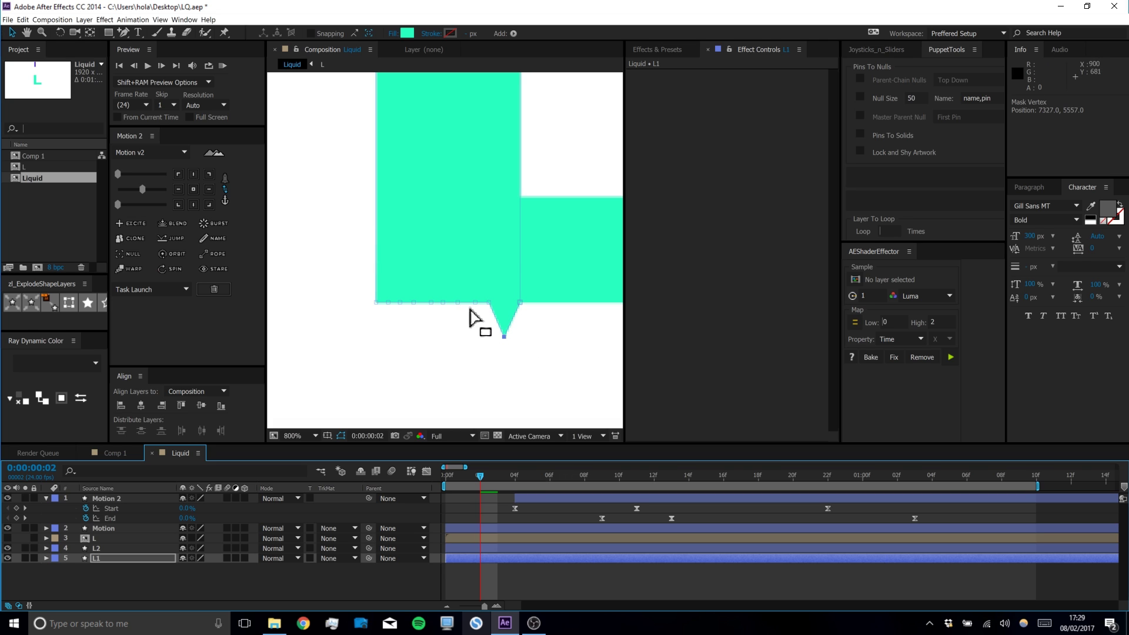
# Pull more alternate vertices on L1's bottom edge down into spikes of different lengths and shift the whole jagged edge lower
pyautogui.moveTo(457, 303); pyautogui.dragTo(458, 332)
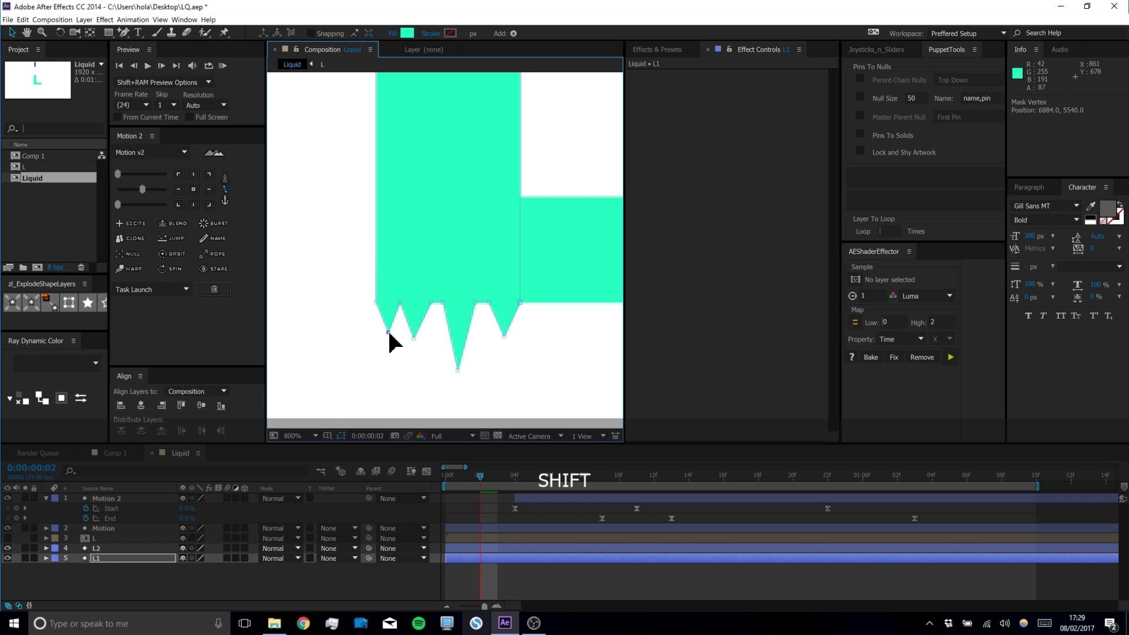
pyautogui.moveTo(347, 281); pyautogui.dragTo(555, 388)
pyautogui.moveTo(519, 303); pyautogui.dragTo(520, 371)
# Reposition the middle vertices of L1's jagged bottom edge so that its spikes and gaps differ in depth
pyautogui.moveTo(506, 328); pyautogui.dragTo(476, 405)
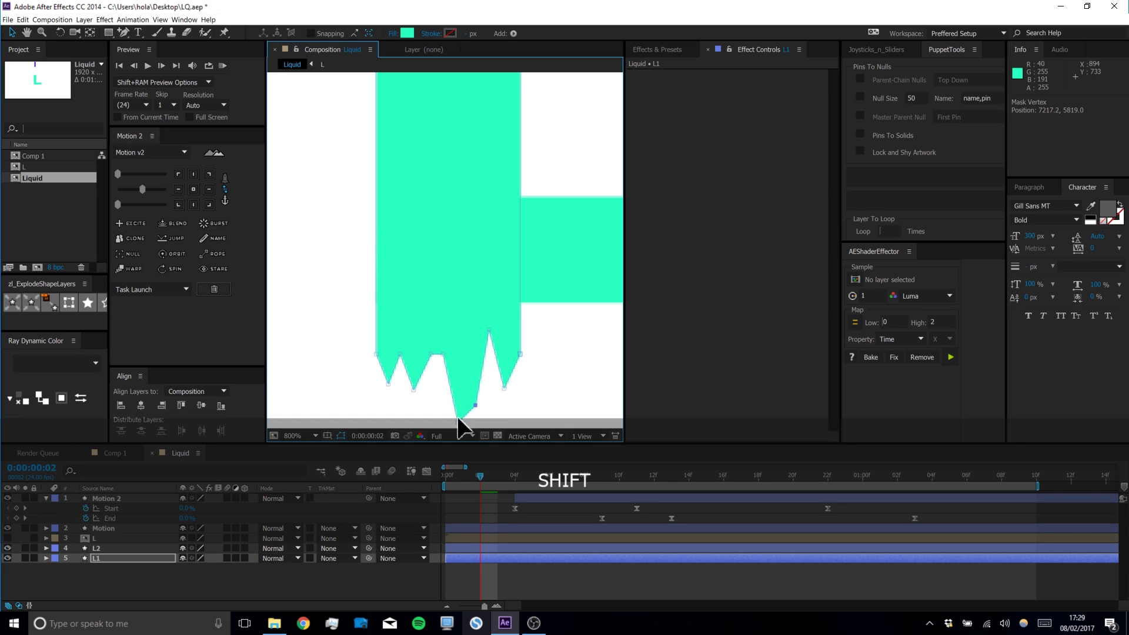
pyautogui.click(461, 390)
pyautogui.press('space')
pyautogui.moveTo(451, 395); pyautogui.dragTo(453, 347)
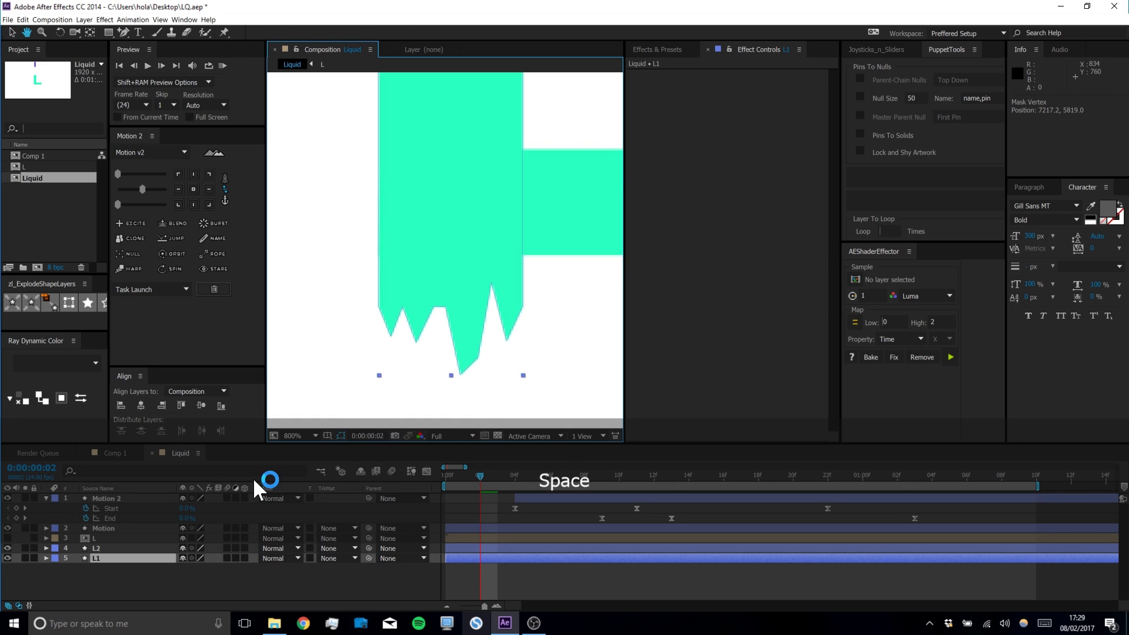
pyautogui.keyDown('ctrl'); pyautogui.click(46, 558); pyautogui.keyUp('ctrl')
pyautogui.scroll(-2, 93, 529)
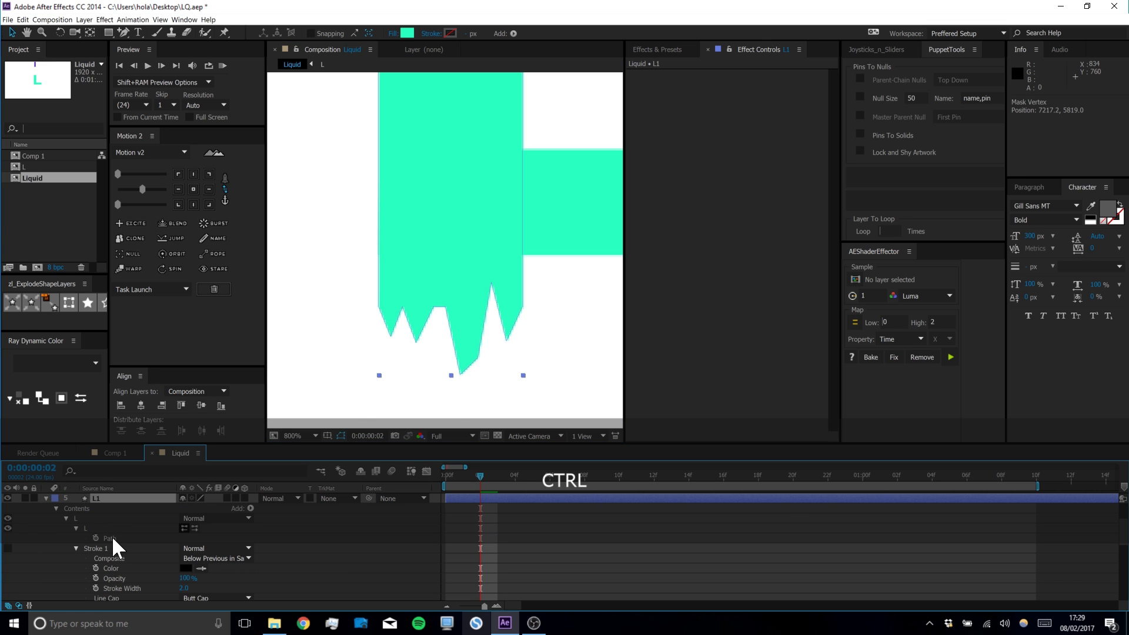
pyautogui.click(112, 538)
pyautogui.moveTo(440, 389); pyautogui.dragTo(458, 315)
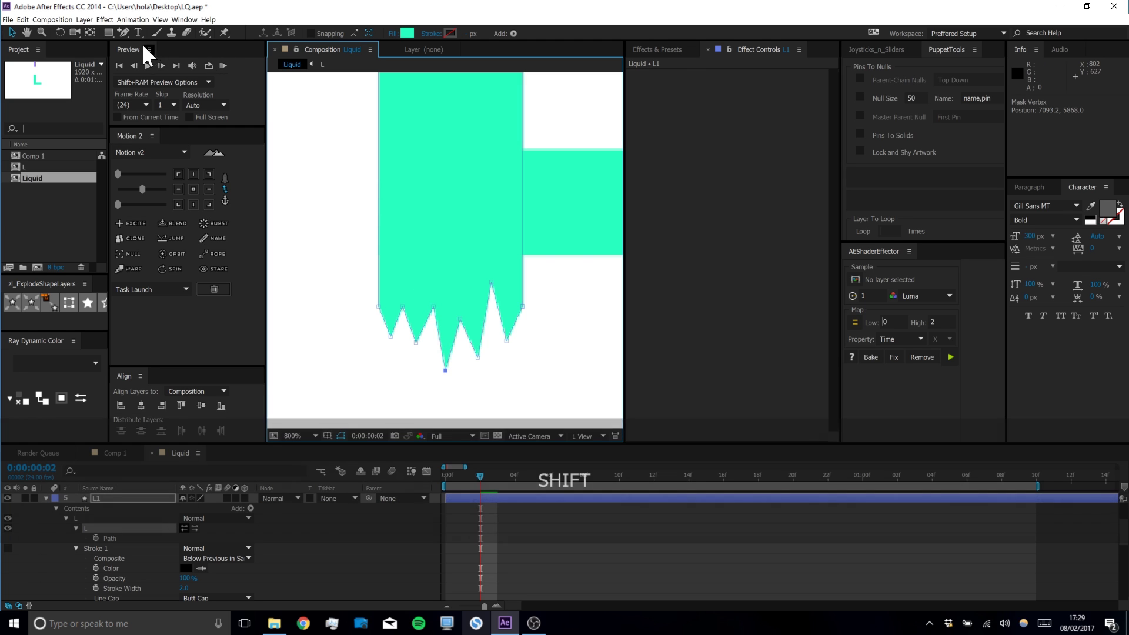
# Round the left and middle spikes and the gaps between them into drips with the Convert Vertex tool
pyautogui.moveTo(121, 34); pyautogui.dragTo(208, 73)
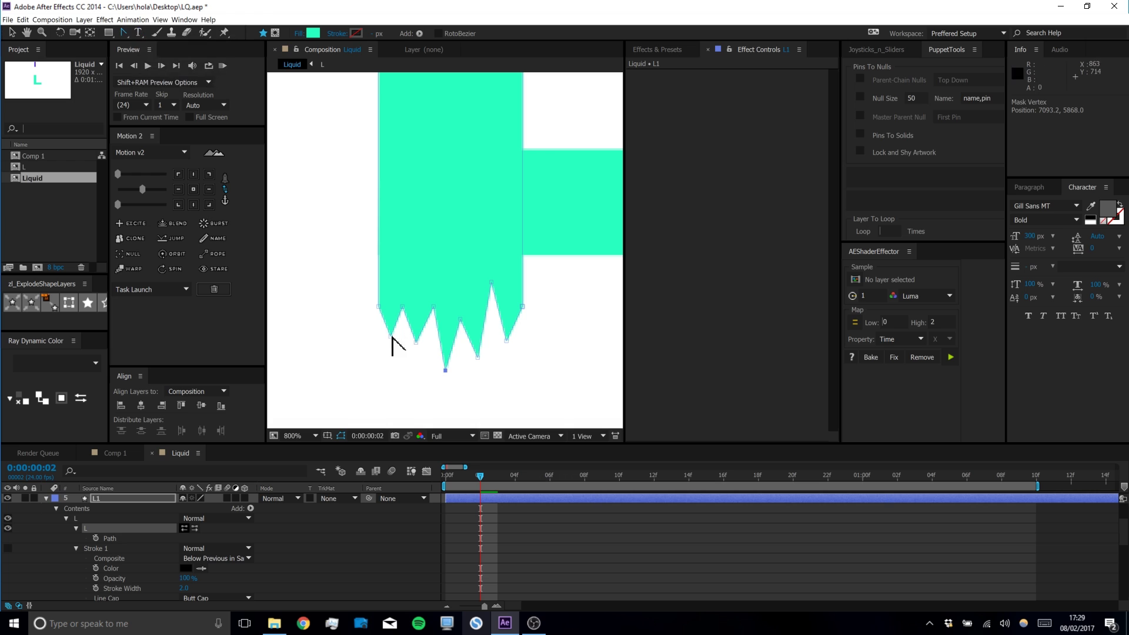
pyautogui.moveTo(402, 306); pyautogui.dragTo(420, 307)
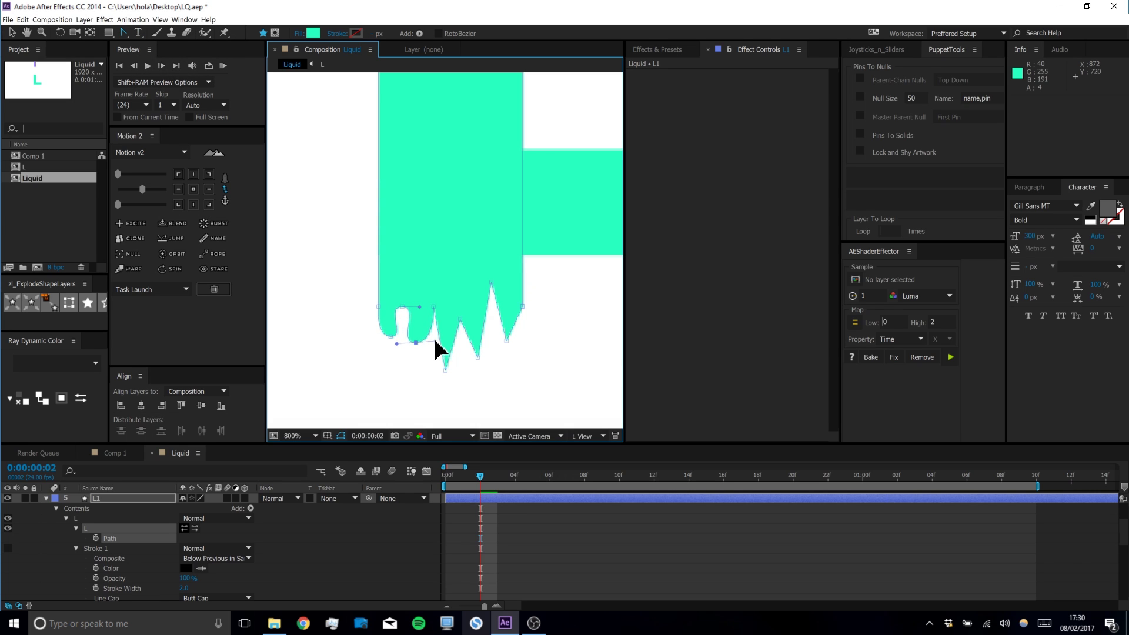
pyautogui.moveTo(433, 306); pyautogui.dragTo(449, 306)
pyautogui.moveTo(445, 370); pyautogui.dragTo(470, 370)
pyautogui.moveTo(462, 319); pyautogui.dragTo(471, 307)
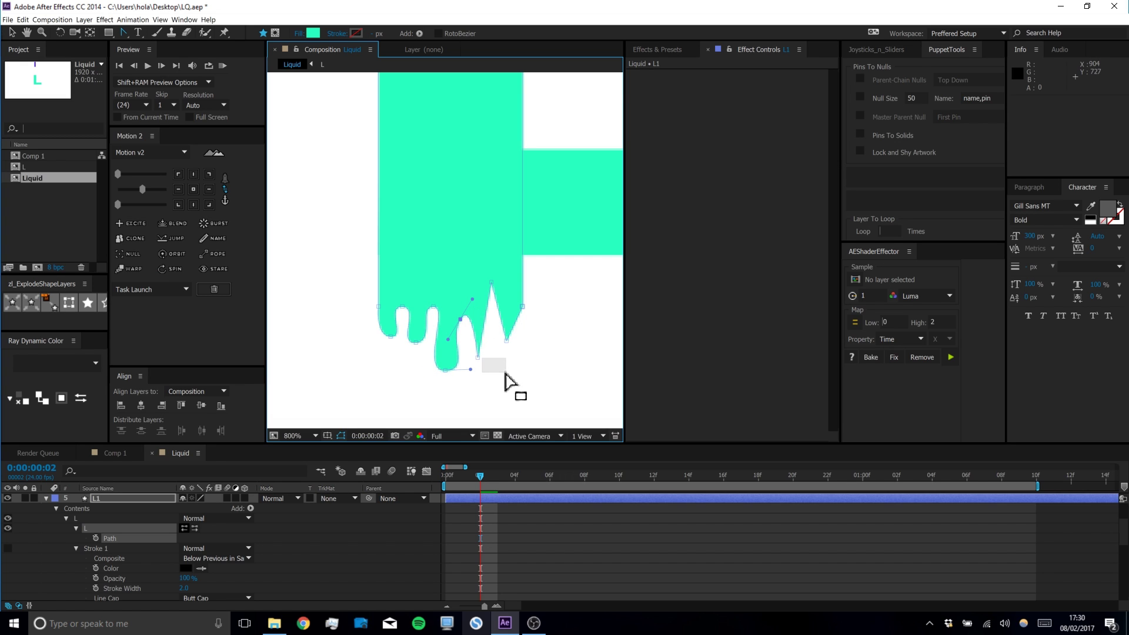
# Round the two rightmost spikes and the deep gap between them into drips, and undo the curve on the right corner vertex
pyautogui.moveTo(506, 373); pyautogui.dragTo(484, 362)
pyautogui.moveTo(101, 536); pyautogui.dragTo(501, 361)
pyautogui.moveTo(492, 283); pyautogui.dragTo(516, 267)
pyautogui.moveTo(506, 341); pyautogui.dragTo(529, 351)
pyautogui.moveTo(523, 306)
pyautogui.mouseDown()
pyautogui.moveTo(531, 302)
pyautogui.moveTo(511, 313)
pyautogui.mouseUp()
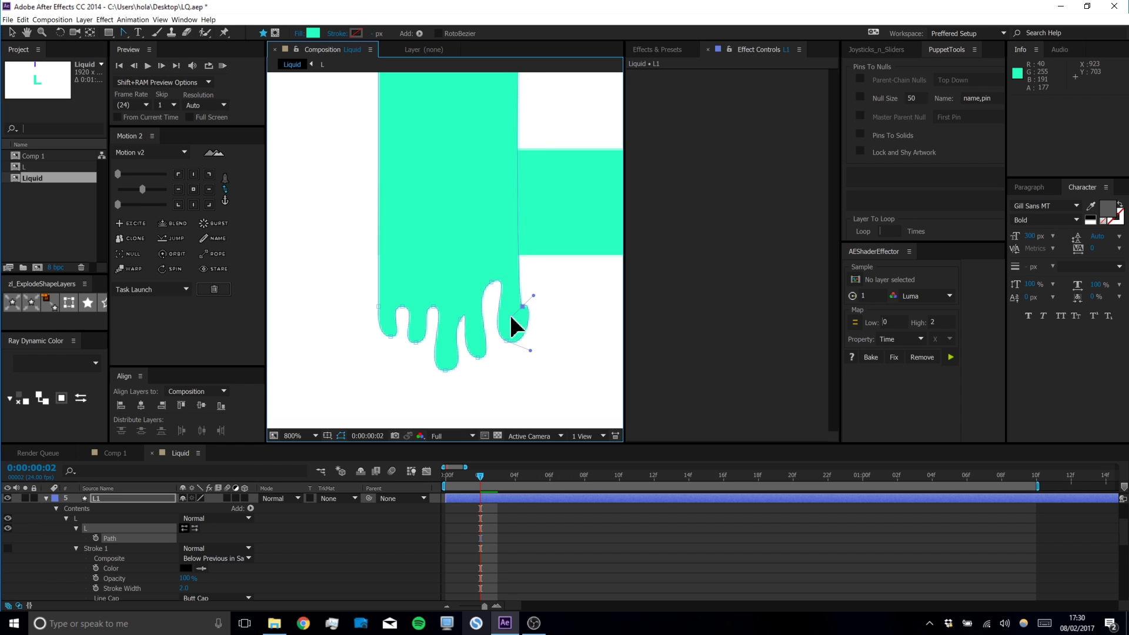
pyautogui.hotkey('ctrl', 'z')
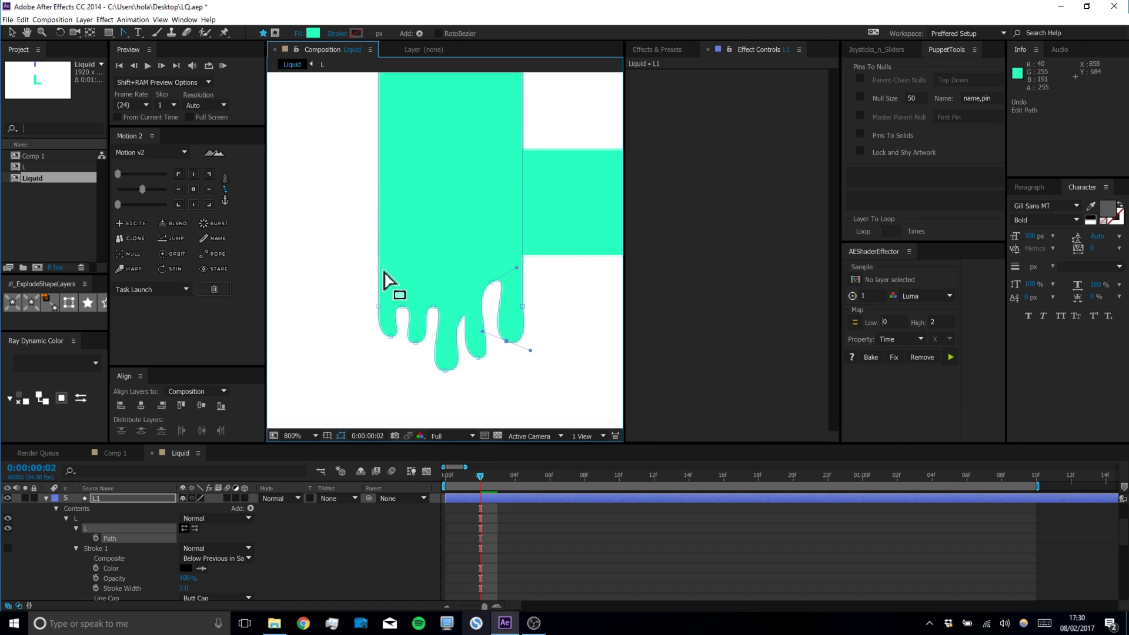
# Lengthen the two left drips and raise some of the gaps between the drips with the Selection tool
pyautogui.click(12, 31)
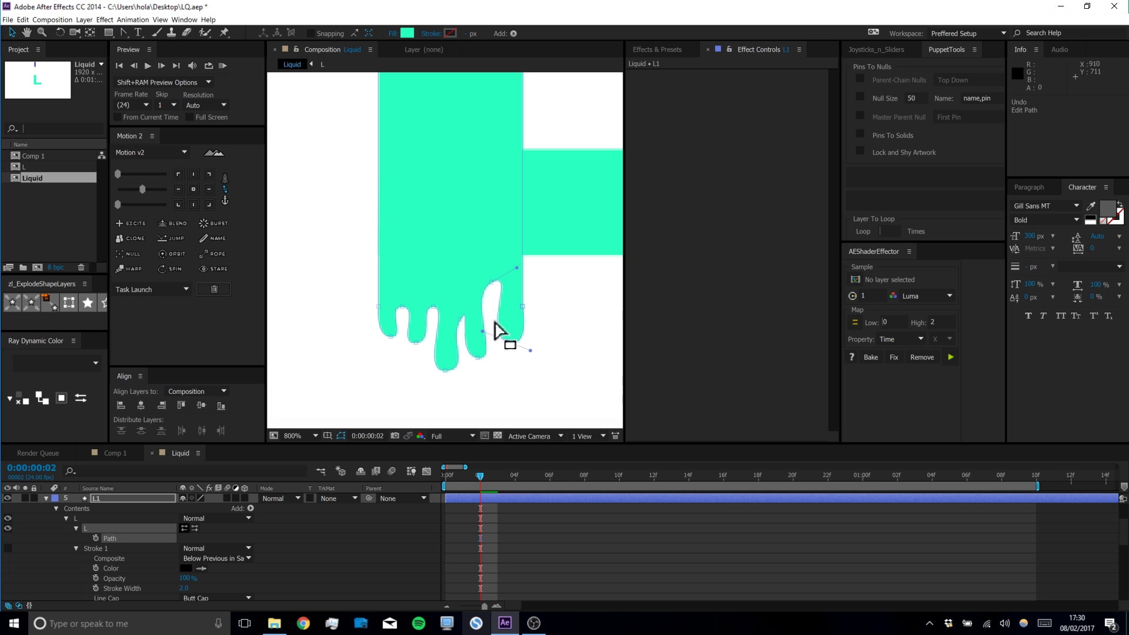
pyautogui.click(490, 274)
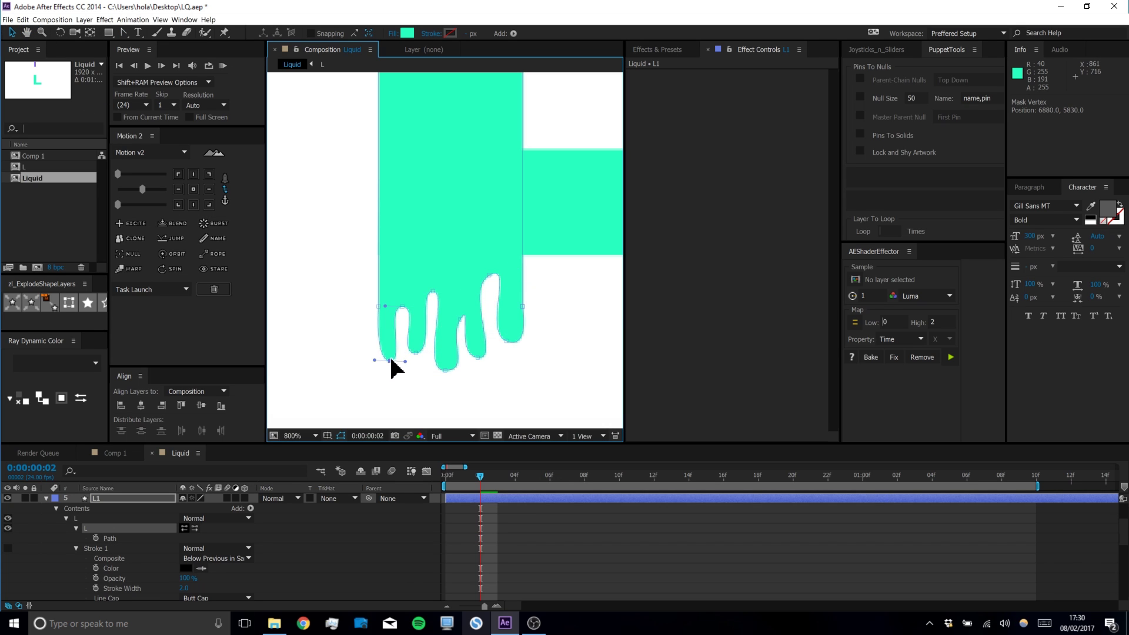
pyautogui.scroll(-1, 434, 341)
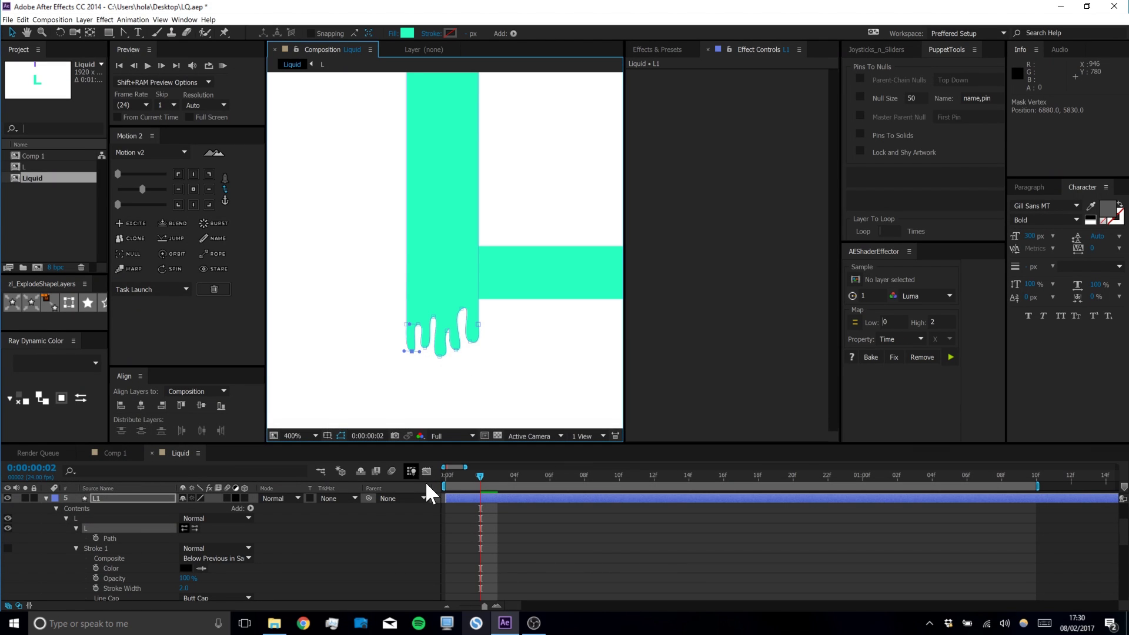
# Keyframe L1's path with the finished drip shape at frame 5 and add another path keyframe at frame 0
pyautogui.moveTo(480, 474); pyautogui.dragTo(436, 489)
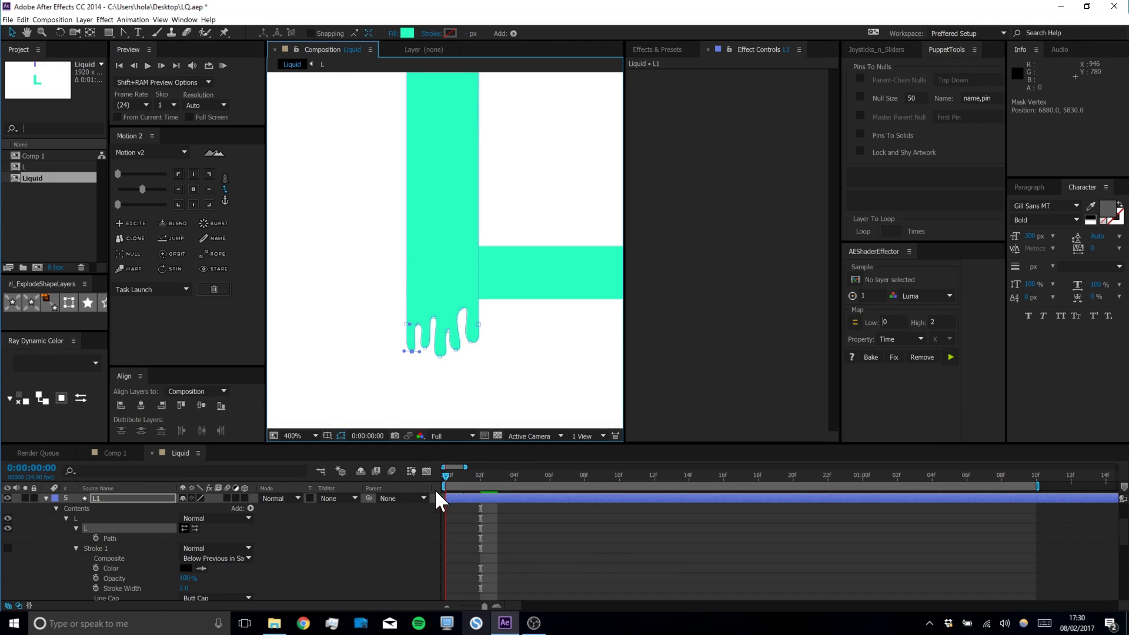
pyautogui.click(94, 538)
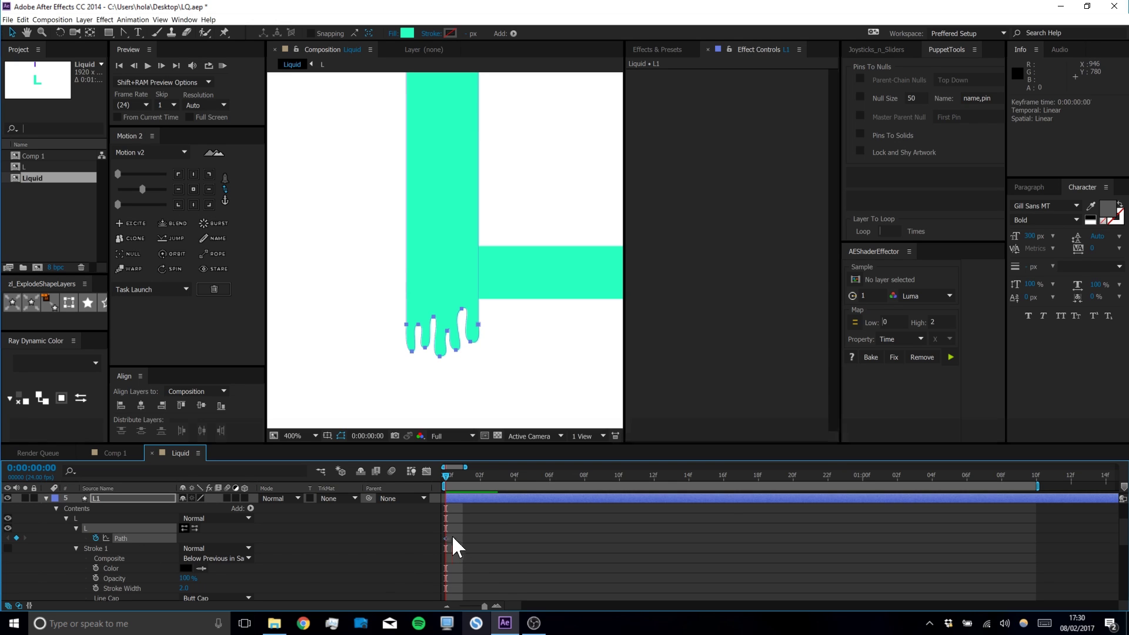
pyautogui.moveTo(447, 538); pyautogui.dragTo(532, 538)
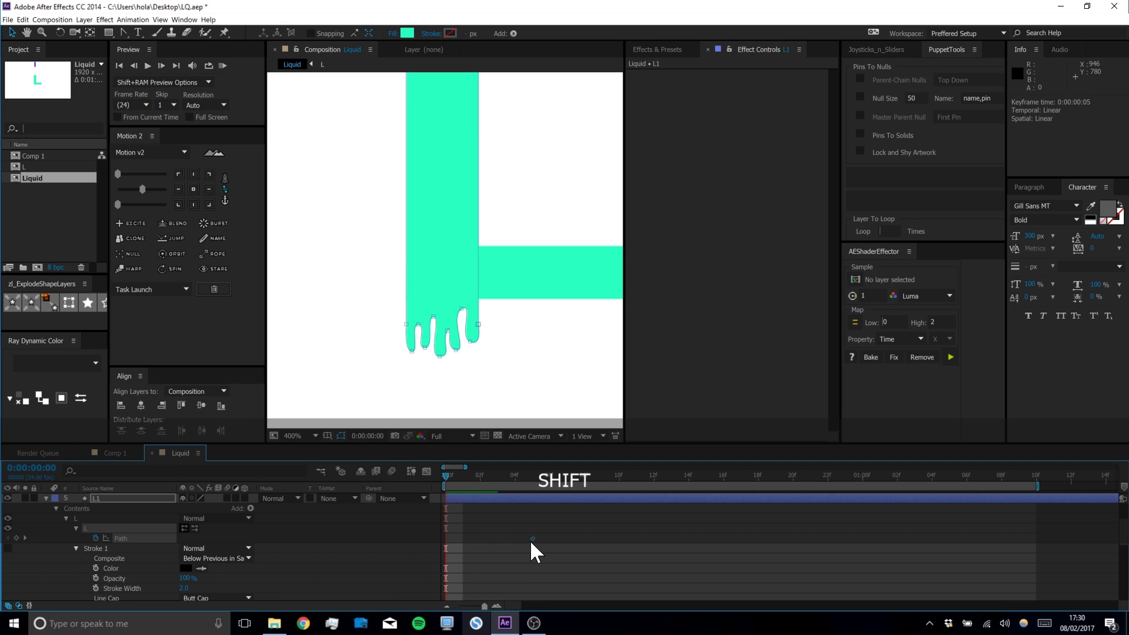
pyautogui.click(125, 535)
pyautogui.click(17, 538)
# Move the drip vertices above L1's top edge at frame 0 and reshape them into peaks and valleys of uneven height
pyautogui.moveTo(526, 281); pyautogui.dragTo(340, 392)
pyautogui.moveTo(462, 309); pyautogui.dragTo(449, 144)
pyautogui.press('space')
pyautogui.scroll(1, 427, 216)
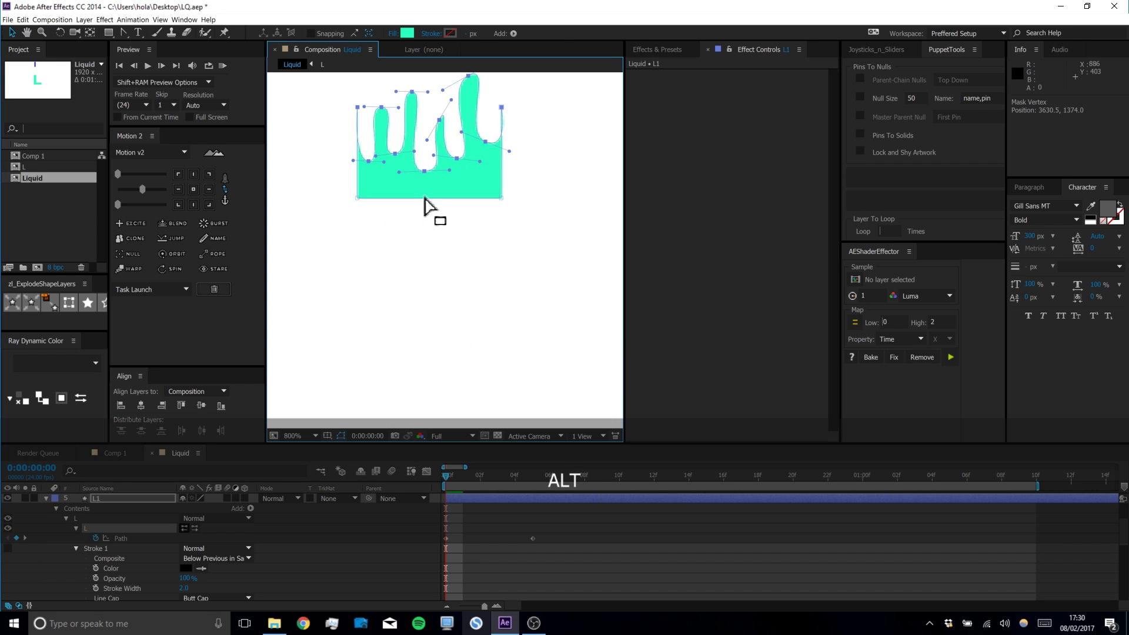
pyautogui.press('space')
pyautogui.moveTo(423, 183); pyautogui.dragTo(429, 264)
pyautogui.moveTo(416, 198); pyautogui.dragTo(446, 273)
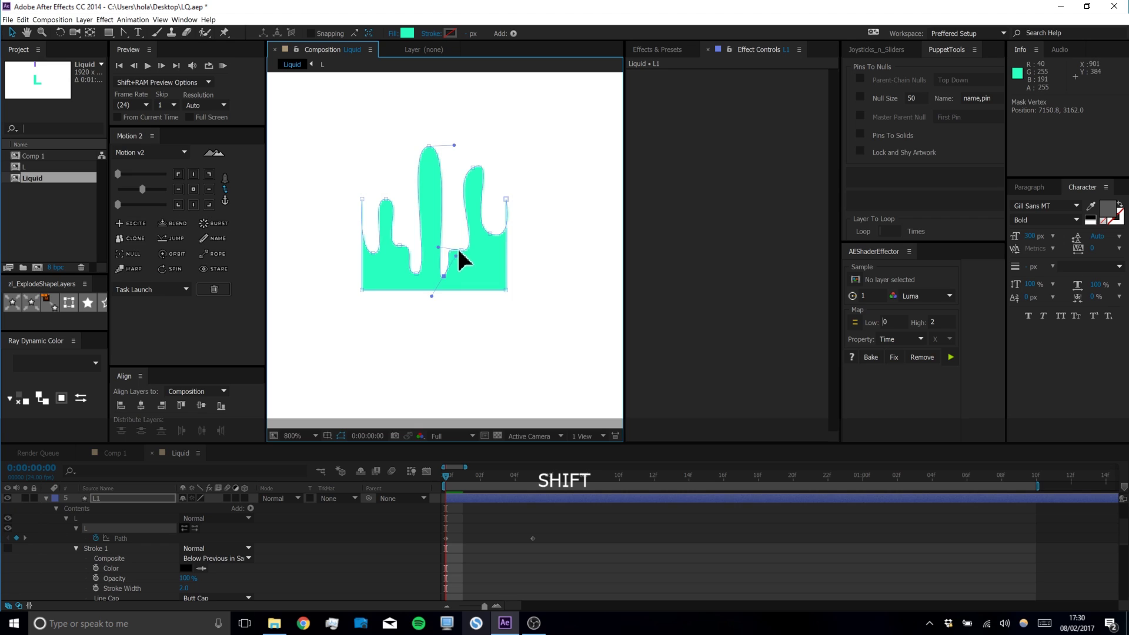
pyautogui.moveTo(458, 135); pyautogui.dragTo(460, 124)
pyautogui.moveTo(473, 168)
pyautogui.mouseDown()
pyautogui.moveTo(473, 251)
pyautogui.moveTo(490, 156)
pyautogui.mouseUp()
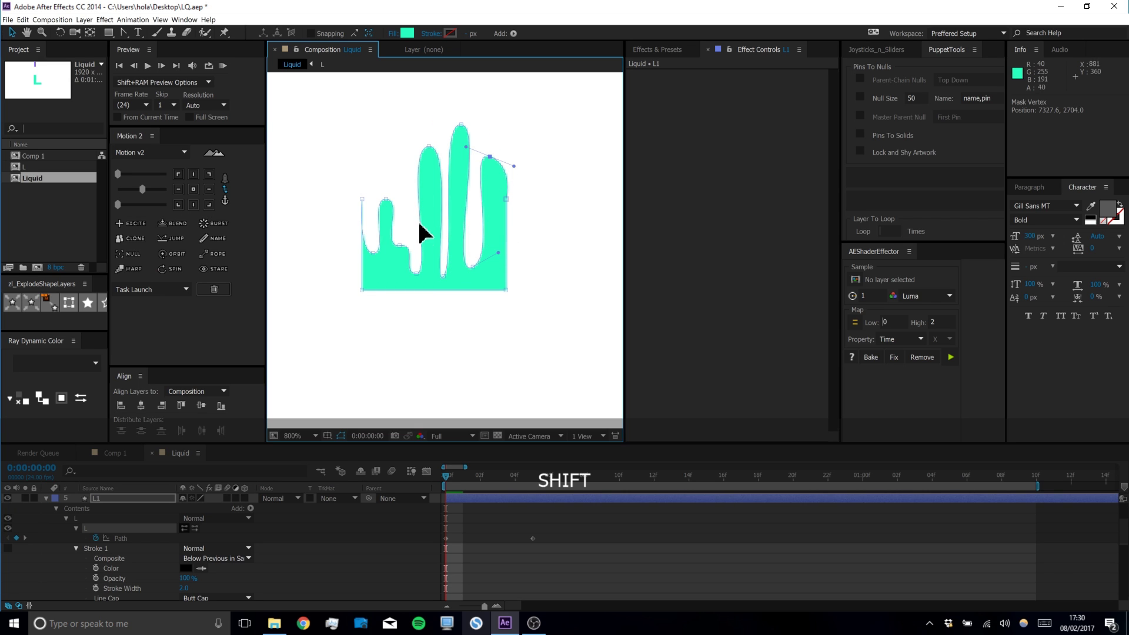
pyautogui.moveTo(401, 196); pyautogui.dragTo(400, 186)
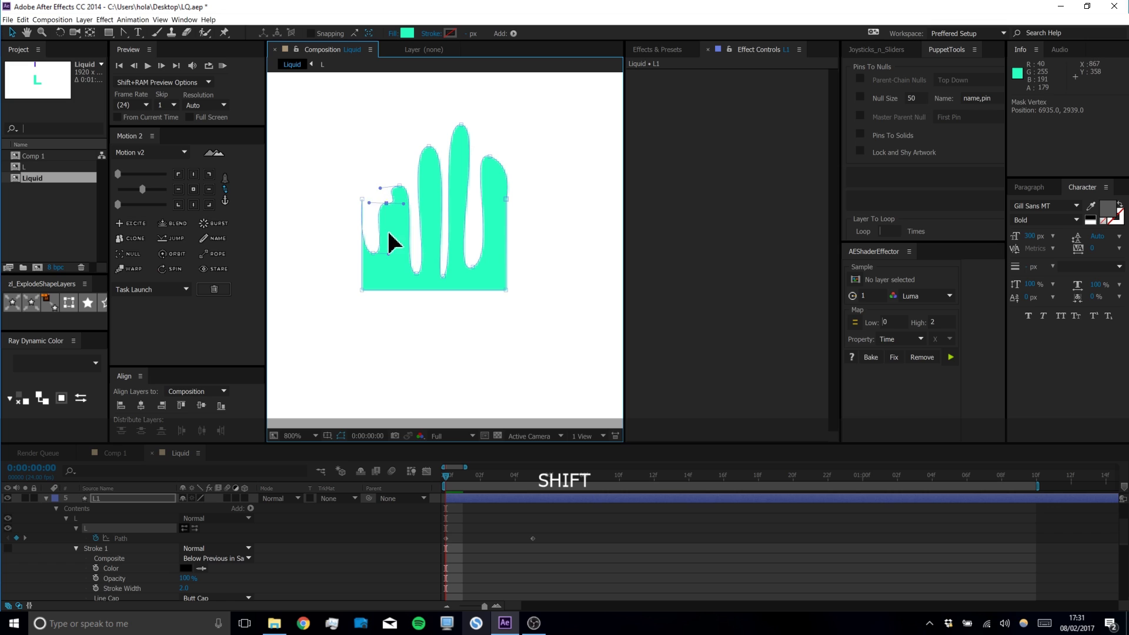
pyautogui.moveTo(372, 254); pyautogui.dragTo(375, 161)
# Solo the L1 layer and preview its drip animation over the first frames
pyautogui.scroll(-1, 357, 230)
pyautogui.click(453, 476)
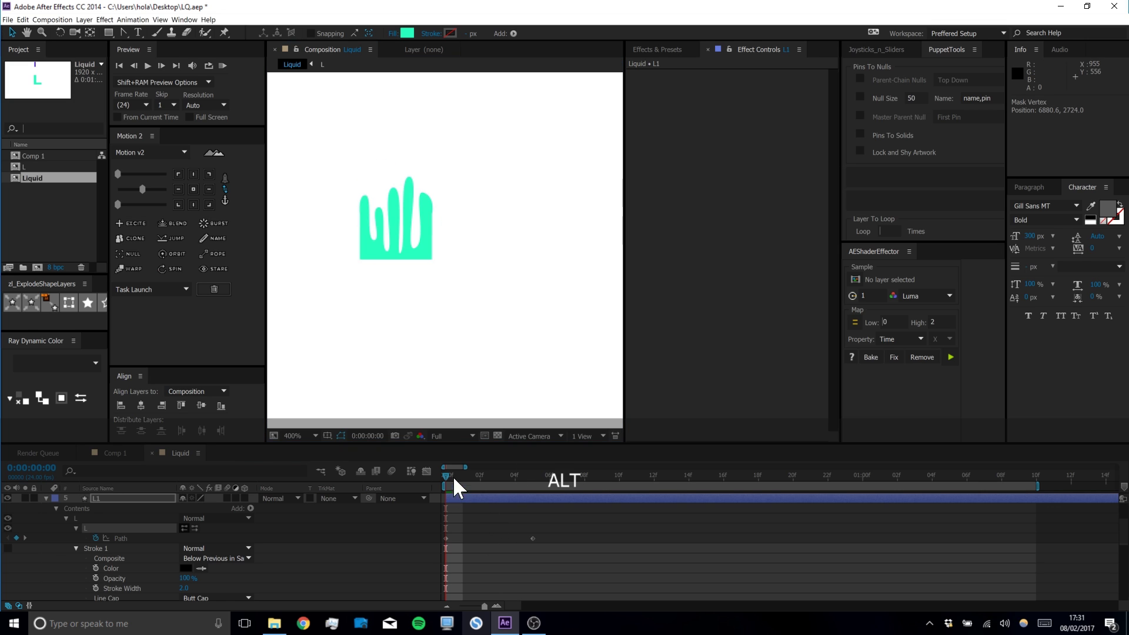
pyautogui.moveTo(448, 473)
pyautogui.mouseDown()
pyautogui.moveTo(517, 474)
pyautogui.moveTo(463, 475)
pyautogui.mouseUp()
pyautogui.moveTo(433, 312); pyautogui.dragTo(445, 178)
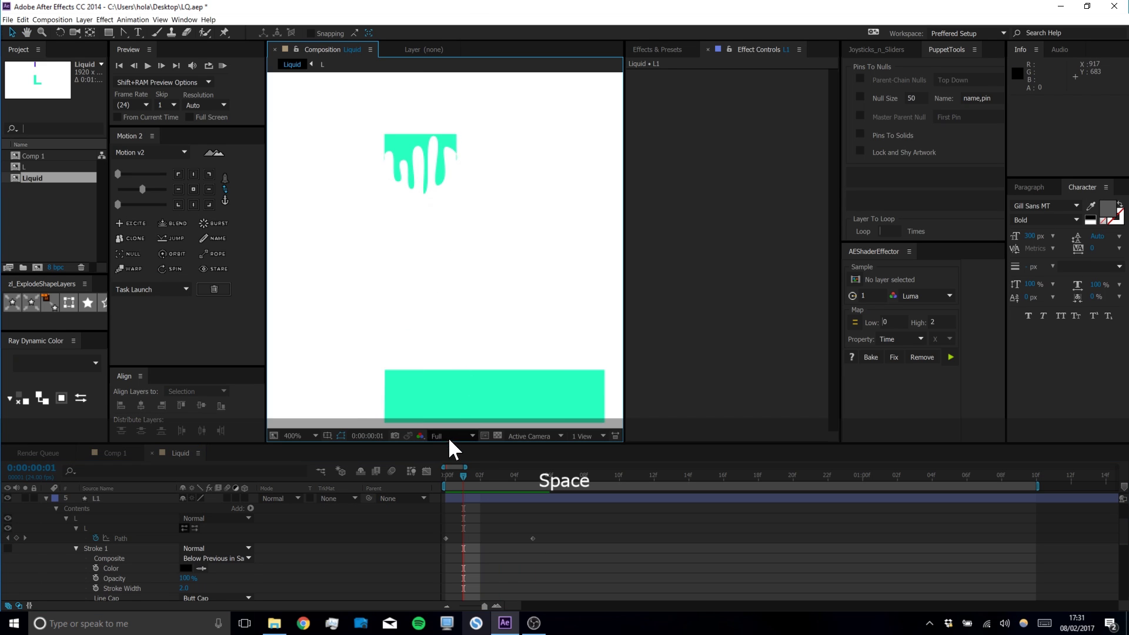
pyautogui.moveTo(462, 476)
pyautogui.mouseDown()
pyautogui.moveTo(542, 478)
pyautogui.moveTo(463, 472)
pyautogui.mouseUp()
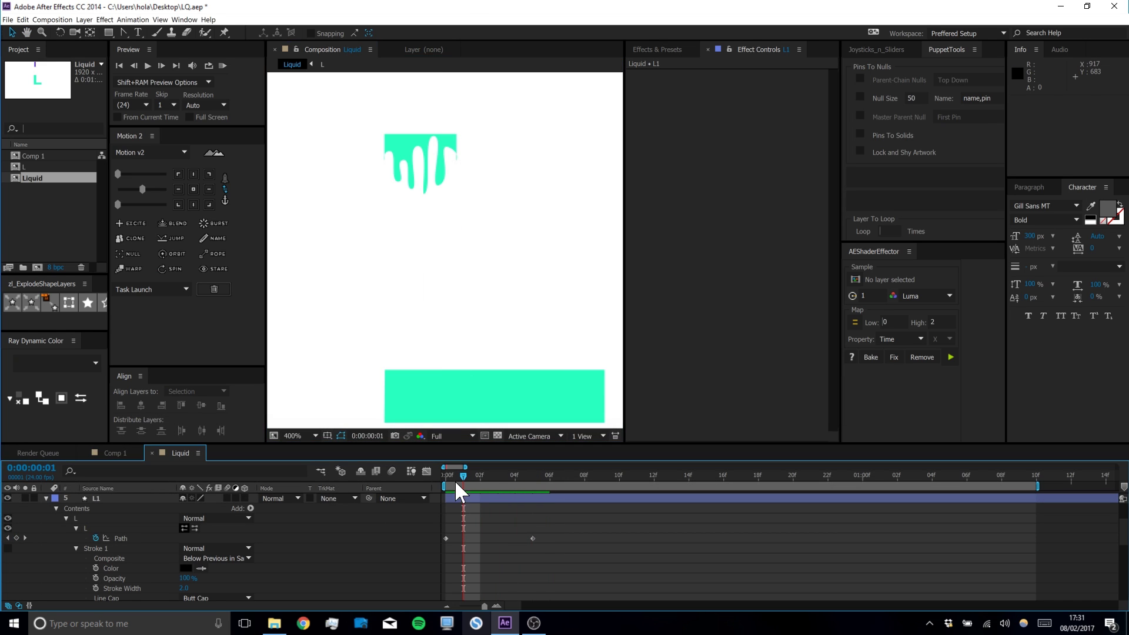
pyautogui.click(25, 498)
pyautogui.press('space')
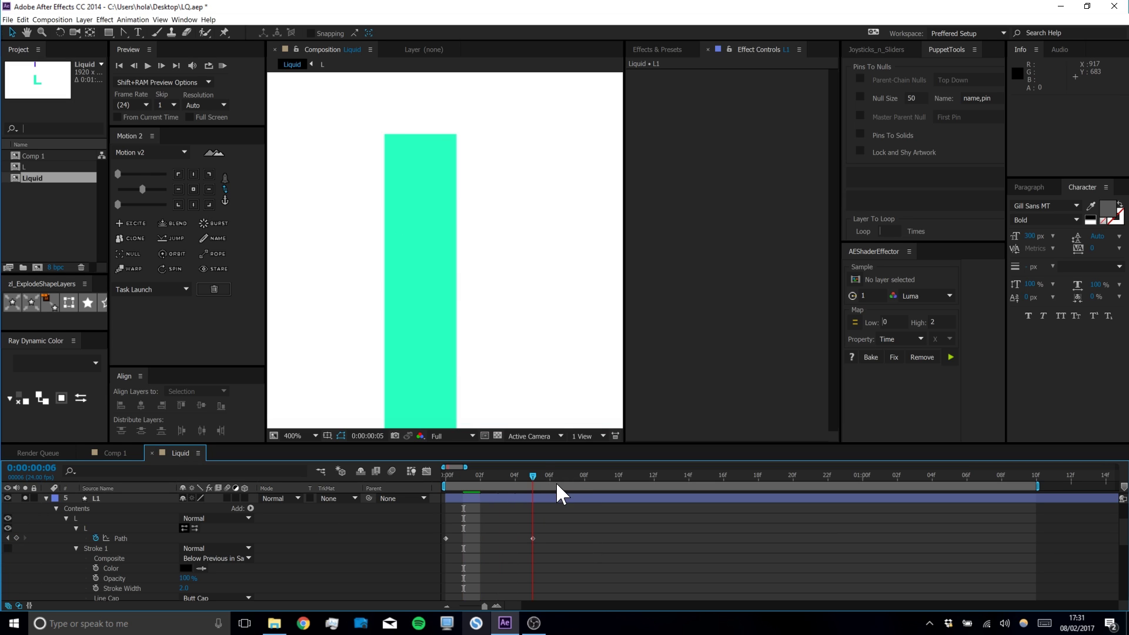
pyautogui.moveTo(554, 486); pyautogui.dragTo(494, 486)
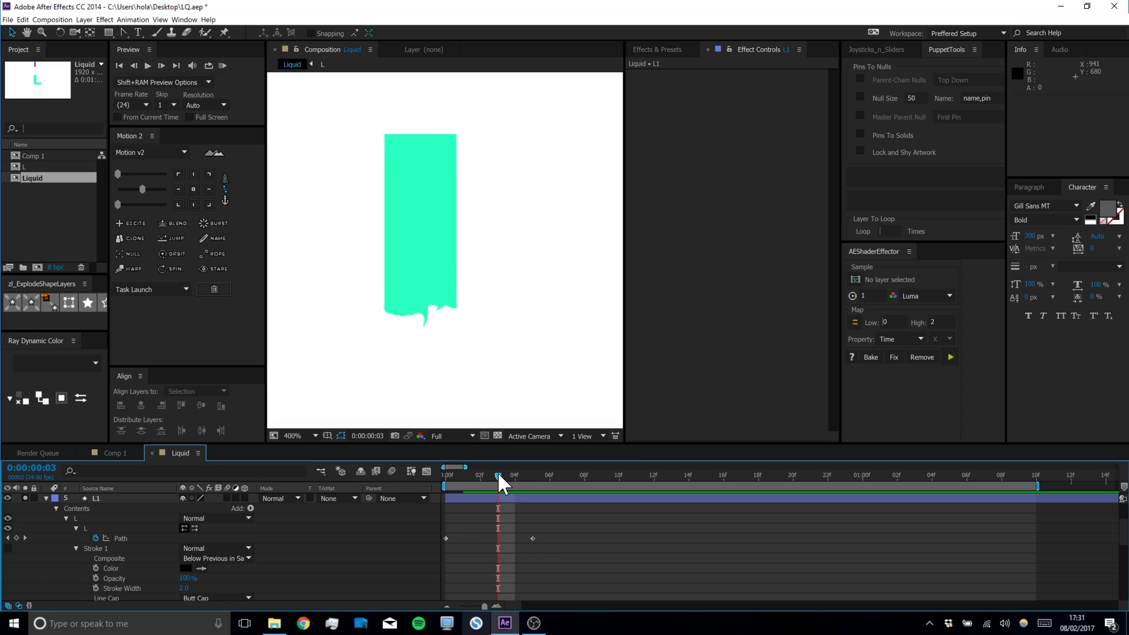
pyautogui.press('space')
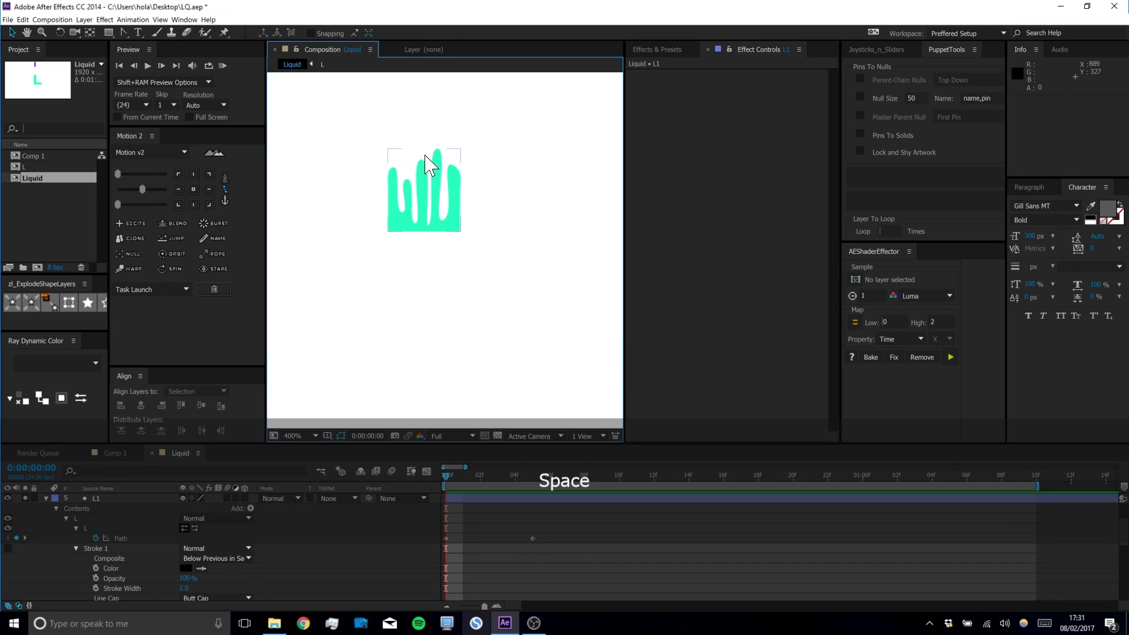
# Reset L1's path keyframe at frame 0 to the full drip shape and move all the drip vertices above the top edge
pyautogui.click(16, 536)
pyautogui.click(123, 538)
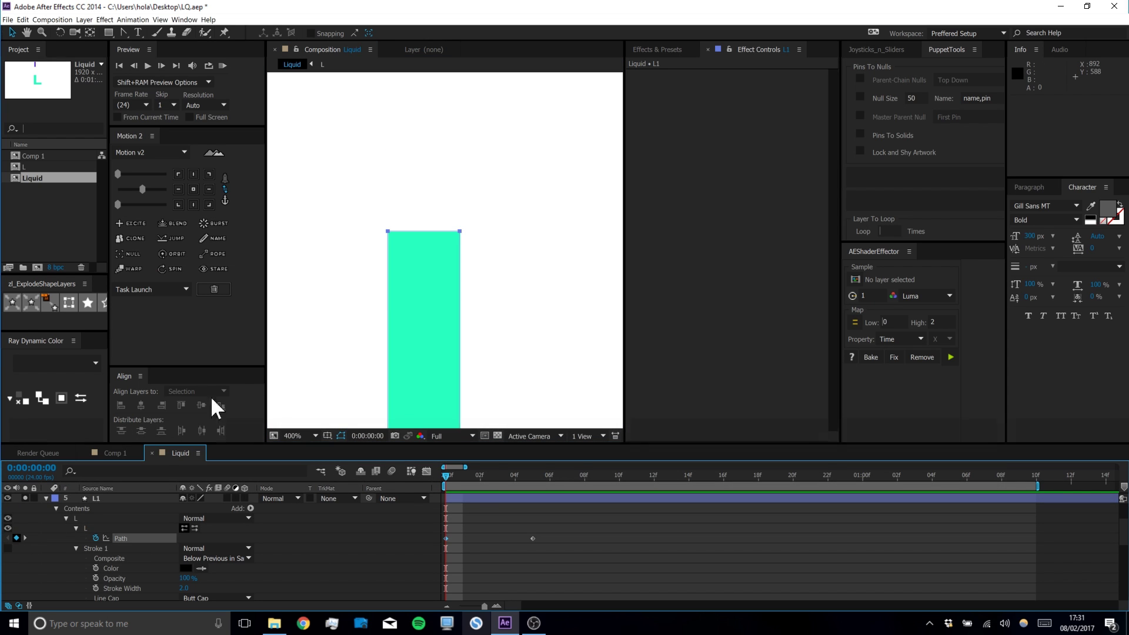
pyautogui.press('space')
pyautogui.moveTo(325, 343); pyautogui.dragTo(347, 228)
pyautogui.moveTo(345, 273)
pyautogui.mouseDown()
pyautogui.moveTo(462, 383)
pyautogui.moveTo(565, 424)
pyautogui.mouseUp()
pyautogui.moveTo(466, 324); pyautogui.dragTo(504, 207)
# Reshape the raised edge at frame 0 by stretching two peaks much taller, lowering the left peak and deepening the valley beside it
pyautogui.press('space')
pyautogui.scroll(1, 467, 157)
pyautogui.press('space')
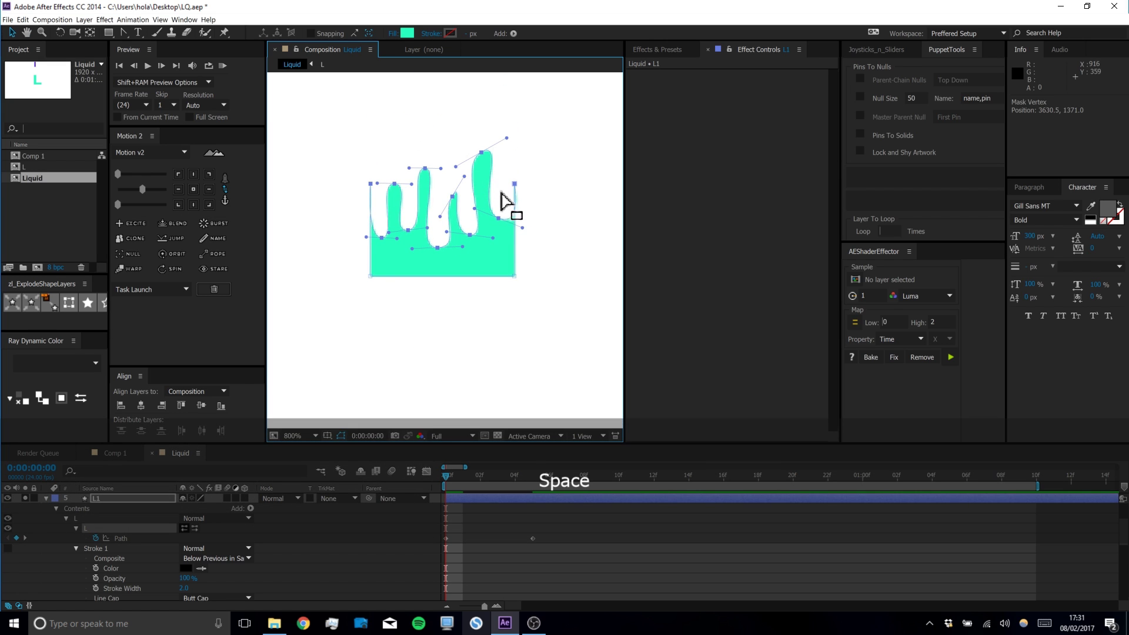
pyautogui.moveTo(508, 138); pyautogui.dragTo(489, 125)
pyautogui.hotkey('ctrl', 'z')
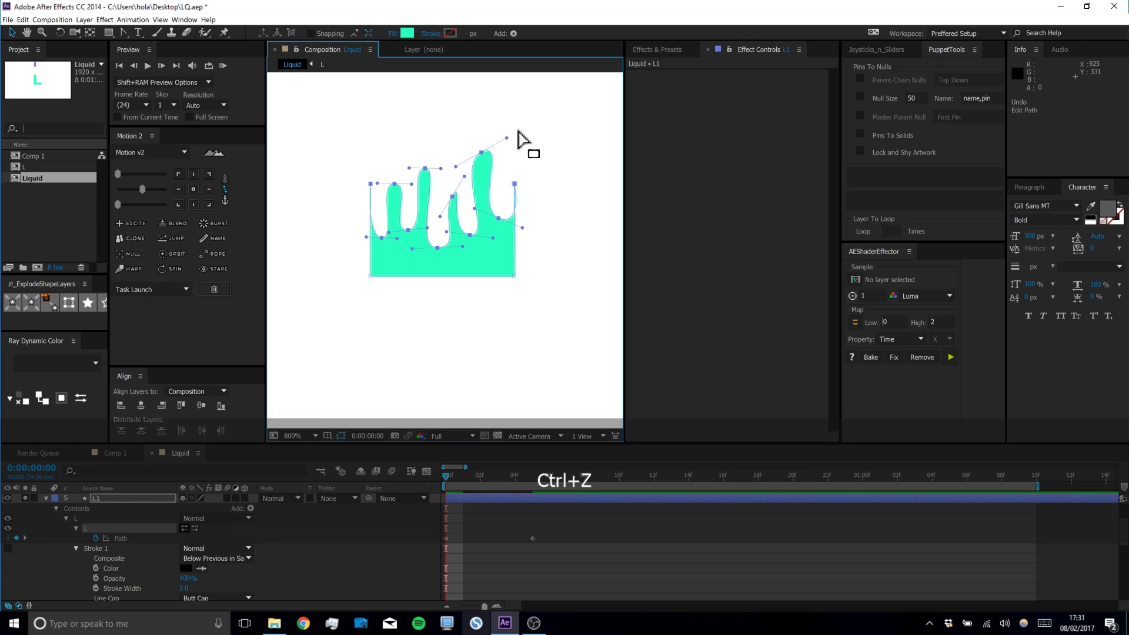
pyautogui.moveTo(481, 152); pyautogui.dragTo(422, 87)
pyautogui.moveTo(481, 211); pyautogui.dragTo(486, 92)
pyautogui.press('space')
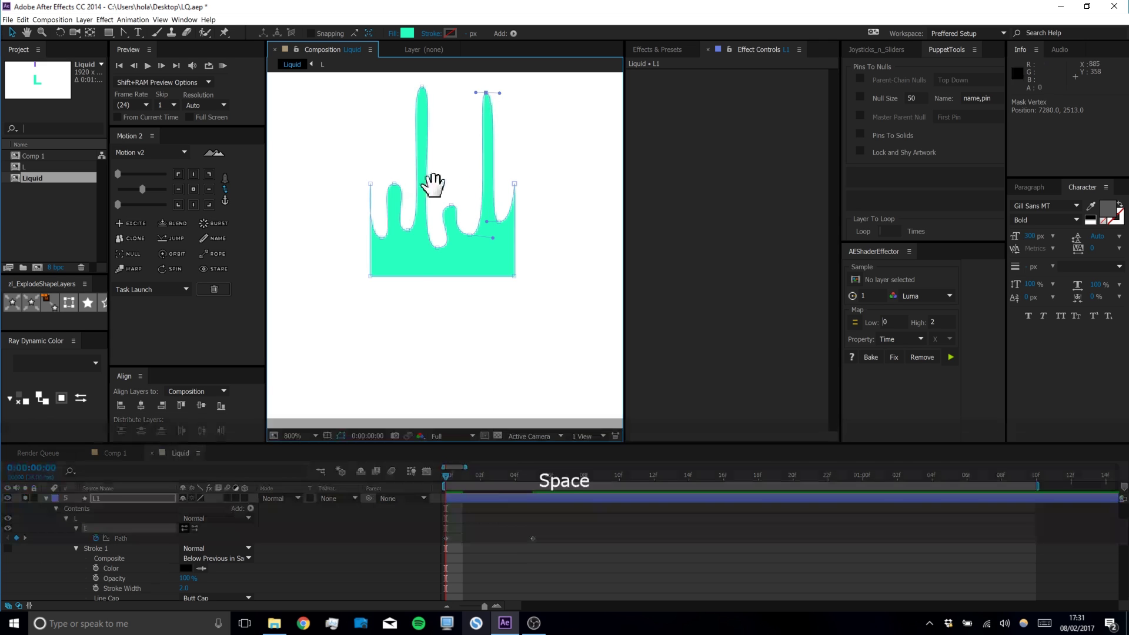
pyautogui.moveTo(434, 184); pyautogui.dragTo(448, 237)
pyautogui.moveTo(423, 293); pyautogui.dragTo(420, 321)
pyautogui.moveTo(408, 237); pyautogui.dragTo(398, 313)
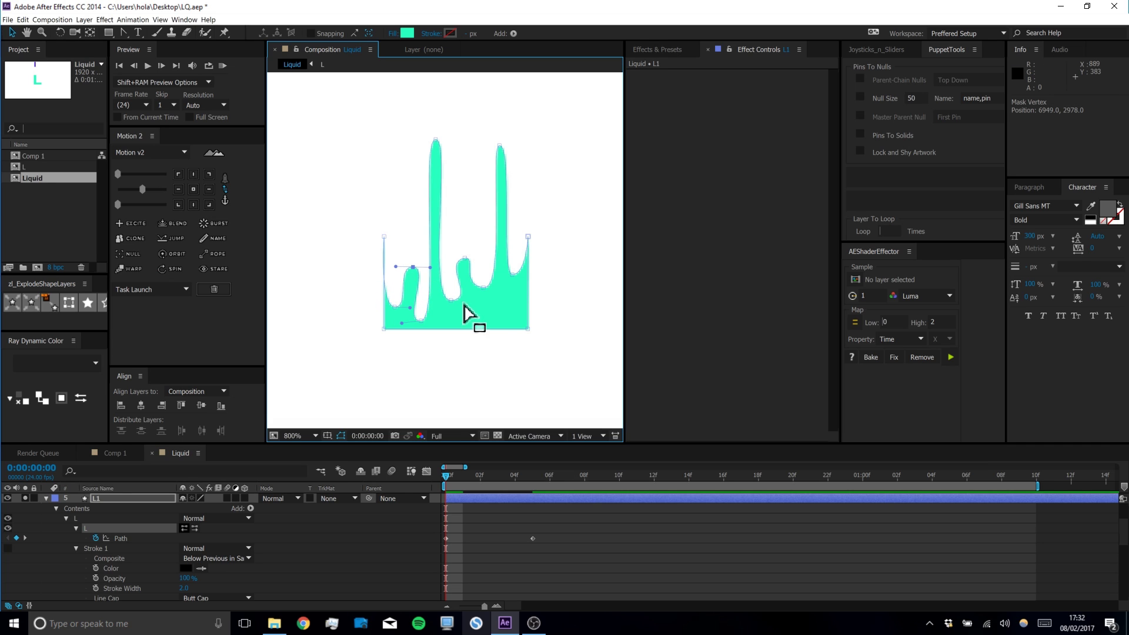
# Preview L1's path animation from frame 0 to examine how the drips flow down
pyautogui.scroll(-2, 491, 309)
pyautogui.moveTo(494, 312); pyautogui.dragTo(437, 188)
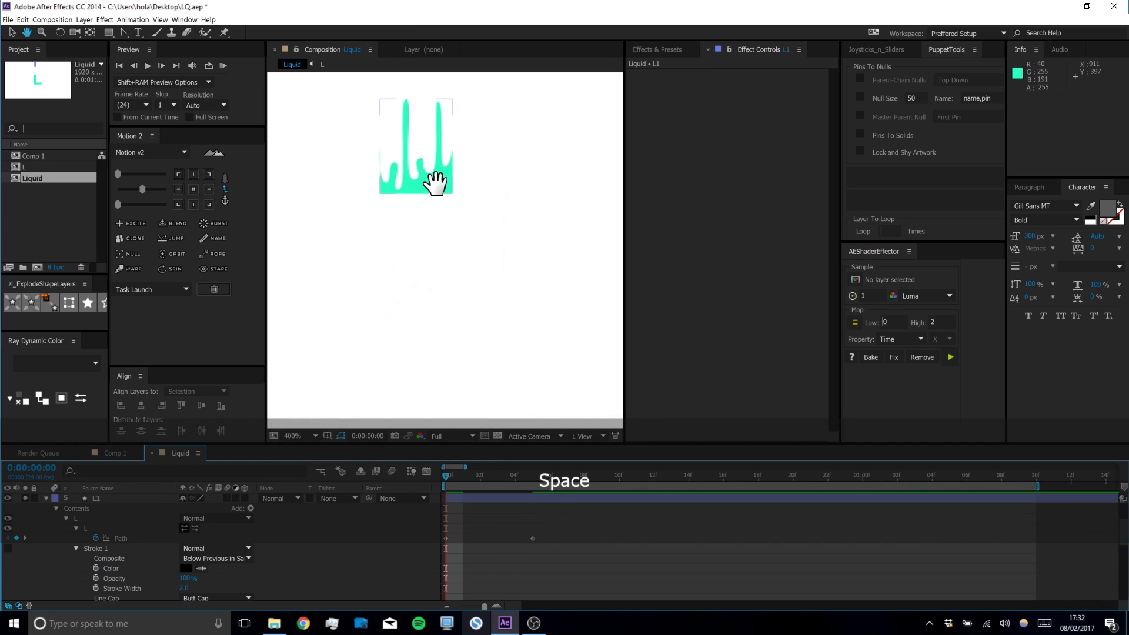
pyautogui.press('space')
pyautogui.scroll(-1, 439, 252)
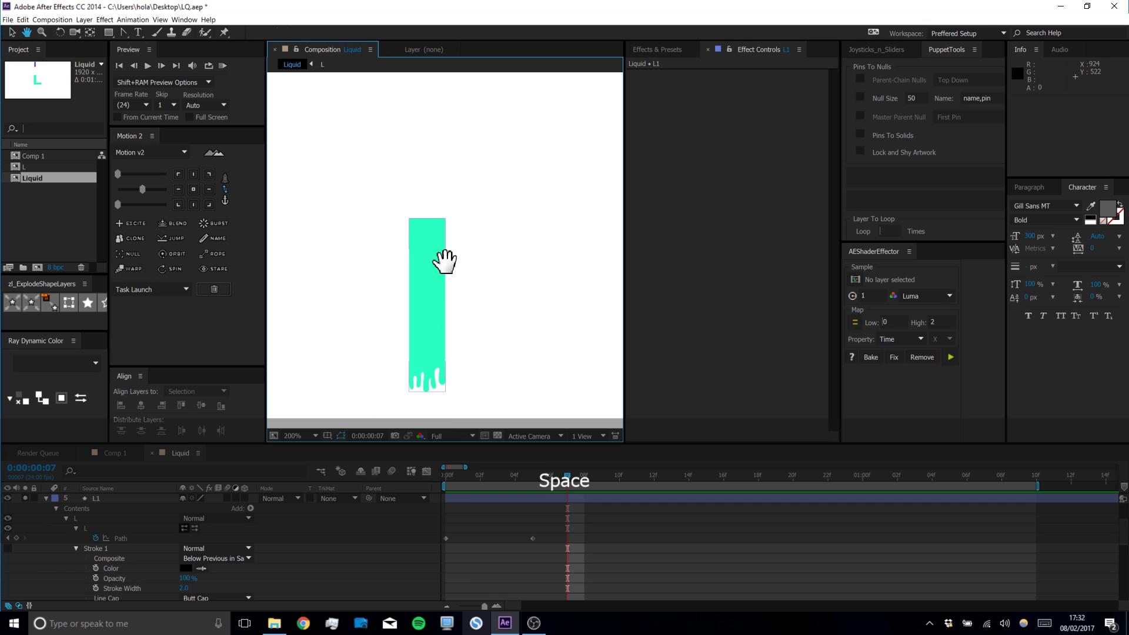
pyautogui.moveTo(445, 260); pyautogui.dragTo(427, 145)
pyautogui.moveTo(567, 475); pyautogui.dragTo(429, 468)
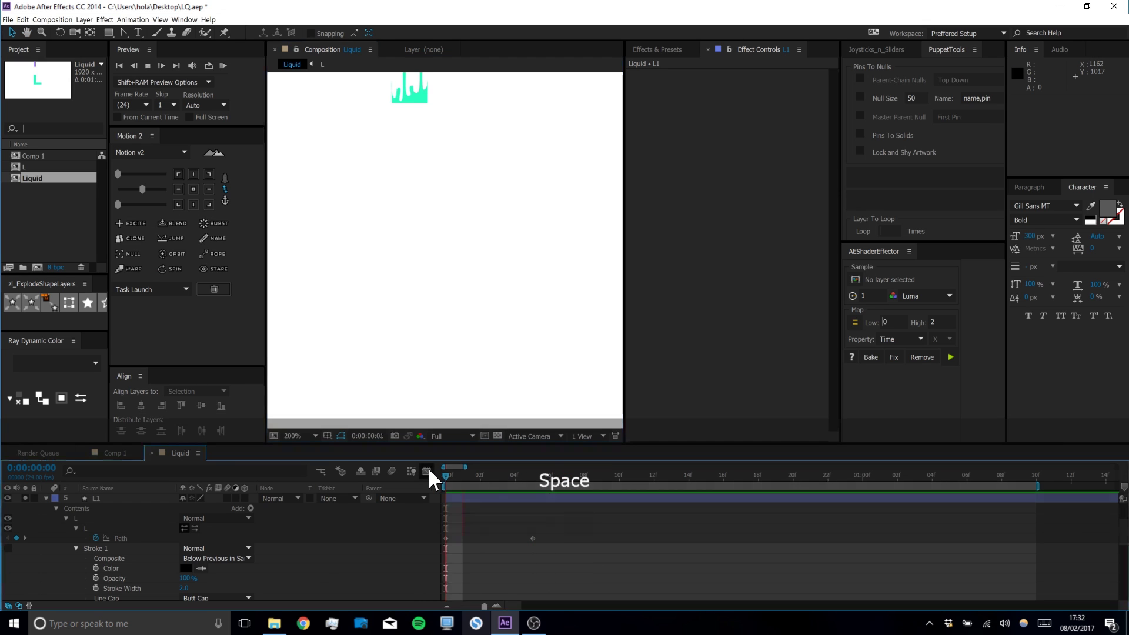
pyautogui.press('space')
pyautogui.press('space')
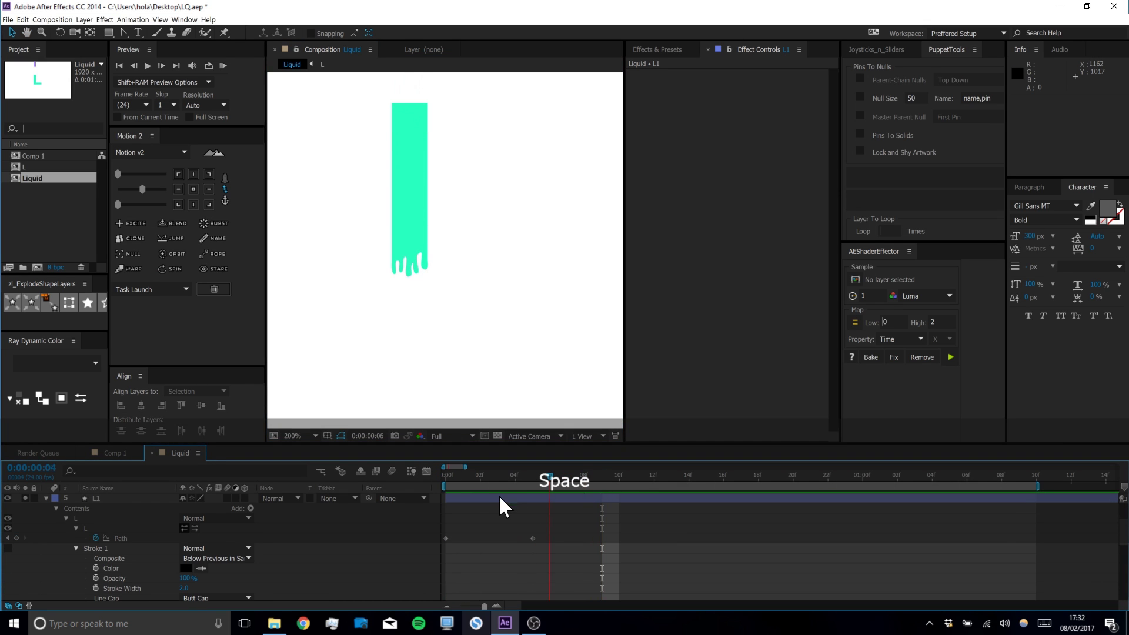
# Move L1's ending path keyframe to frame 10 and ease both path keyframes with an in-out value of 29 in Motion 2
pyautogui.press('space')
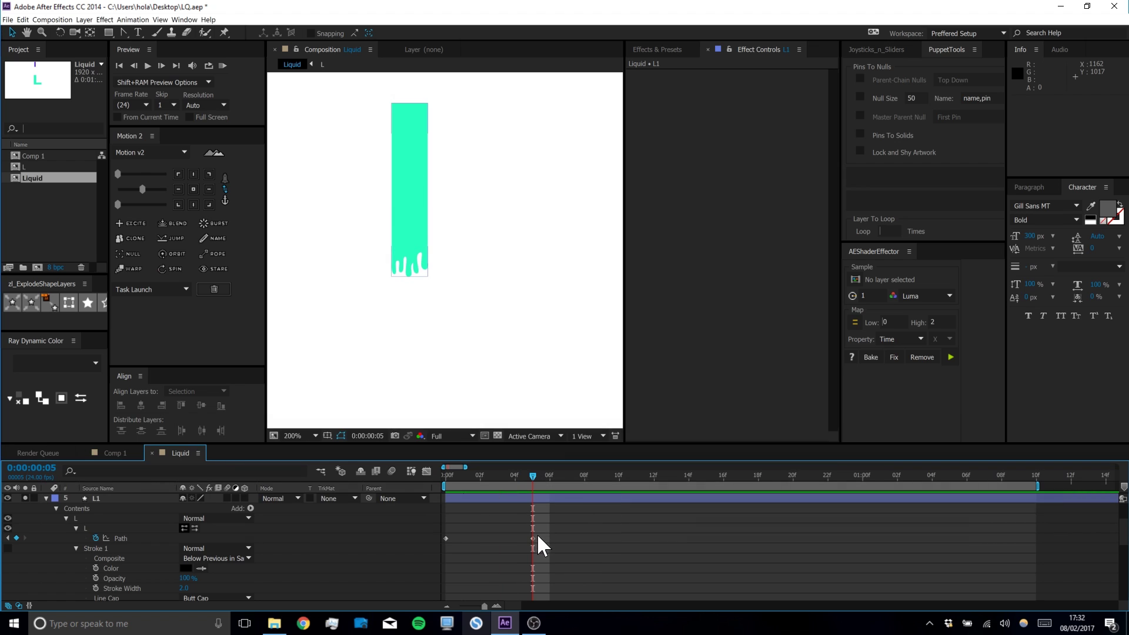
pyautogui.moveTo(533, 539)
pyautogui.mouseDown()
pyautogui.moveTo(621, 540)
pyautogui.moveTo(453, 554)
pyautogui.moveTo(424, 541)
pyautogui.mouseUp()
pyautogui.click(227, 187)
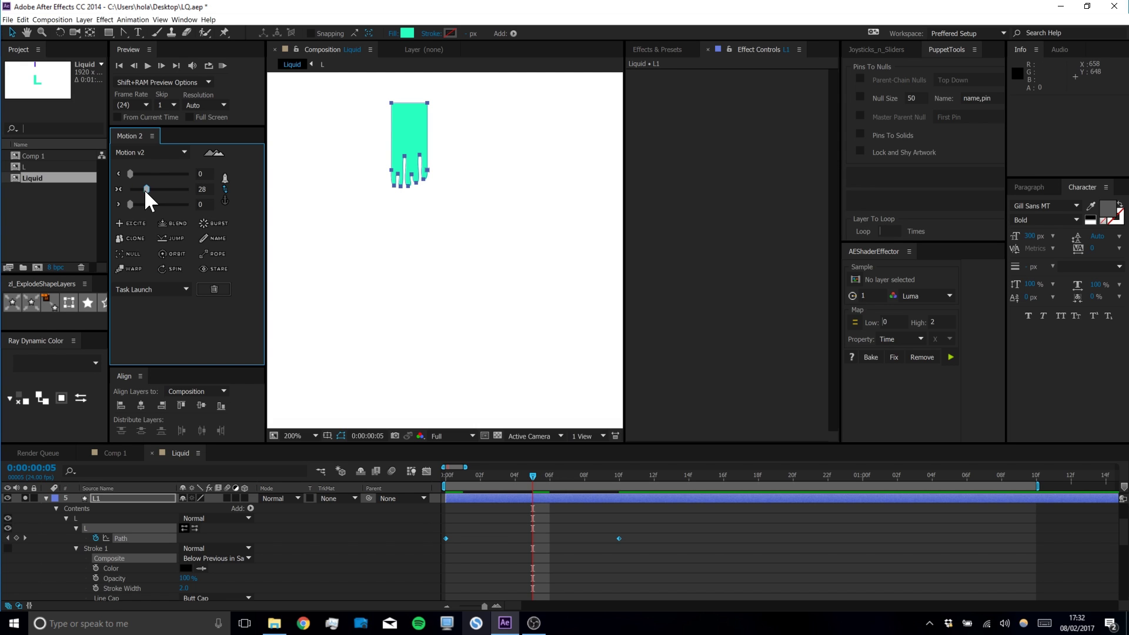
pyautogui.click(499, 517)
# Preview L1's eased drip animation from frame 0
pyautogui.moveTo(538, 473); pyautogui.dragTo(445, 474)
pyautogui.press('space')
pyautogui.press('space')
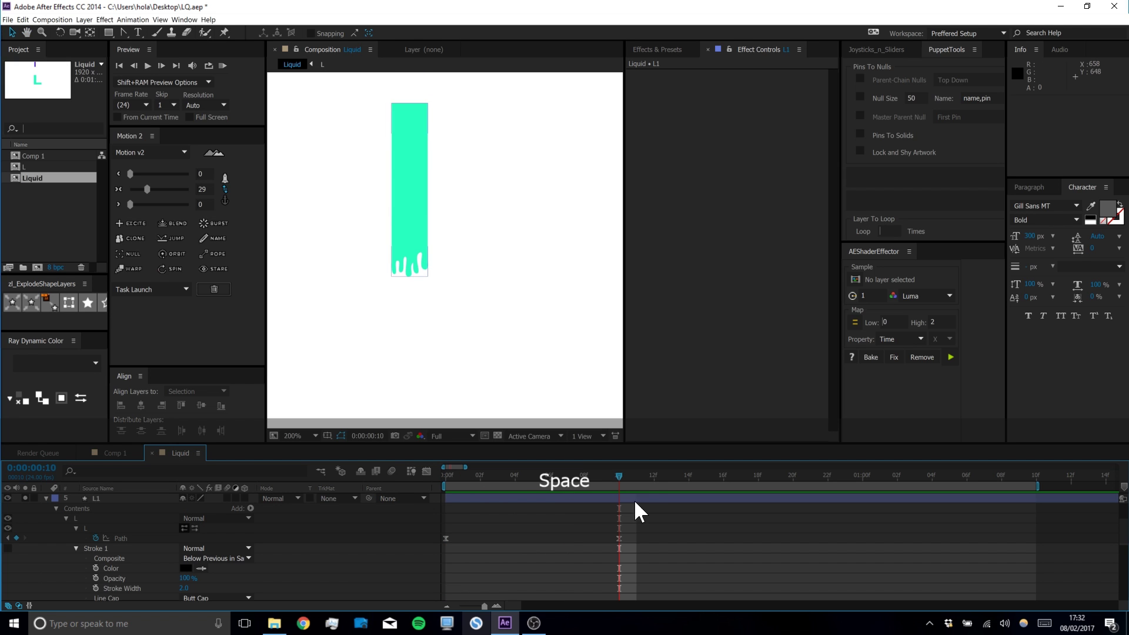
pyautogui.press('space')
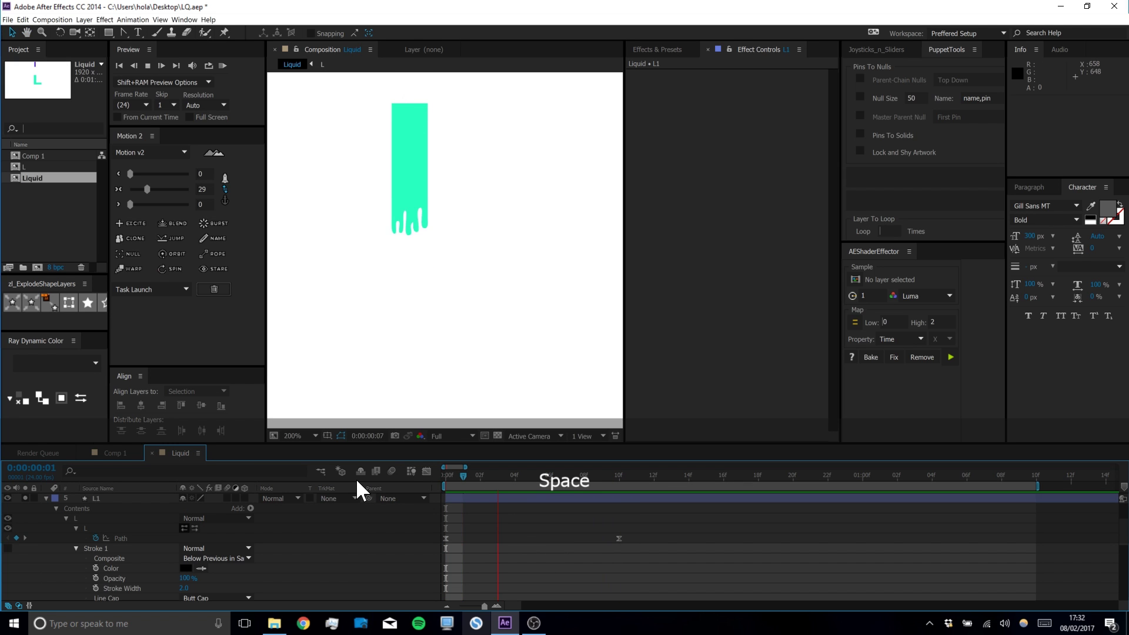
# Unsolo and collapse L1, and rename the L precomp layer to Mask
pyautogui.click(24, 498)
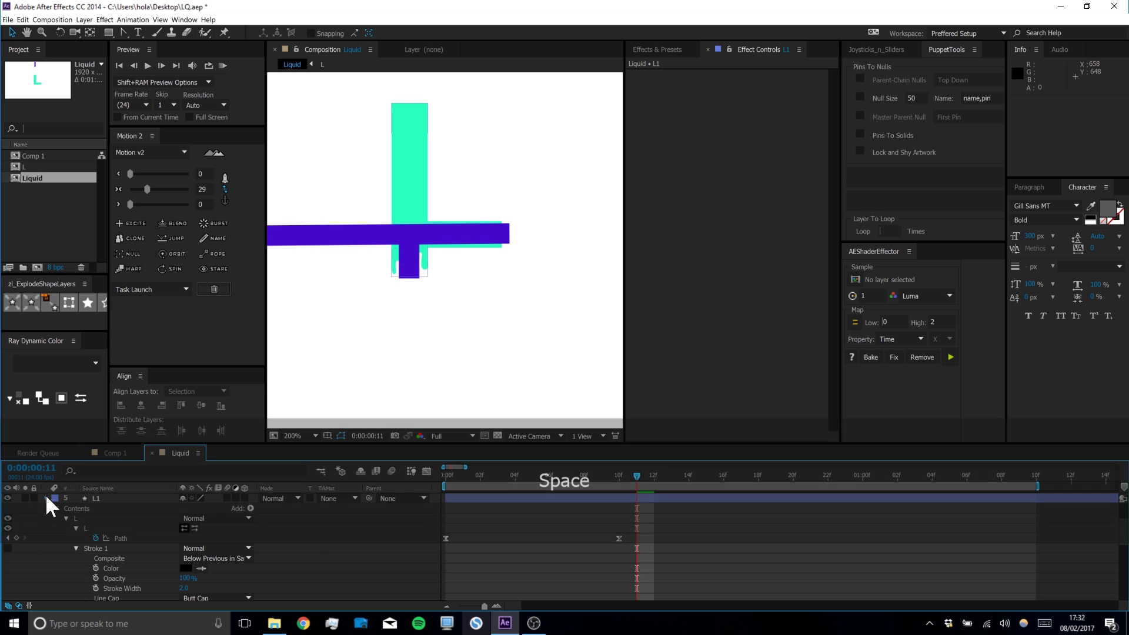
pyautogui.click(46, 499)
pyautogui.click(92, 538)
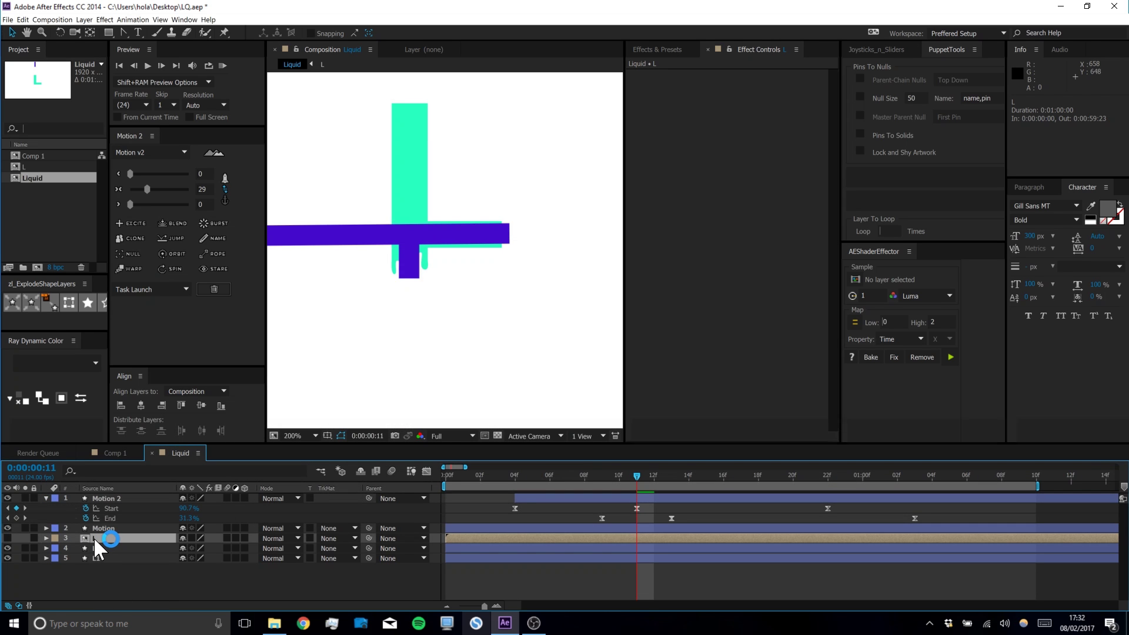
pyautogui.press('Return')
pyautogui.write('Mask')
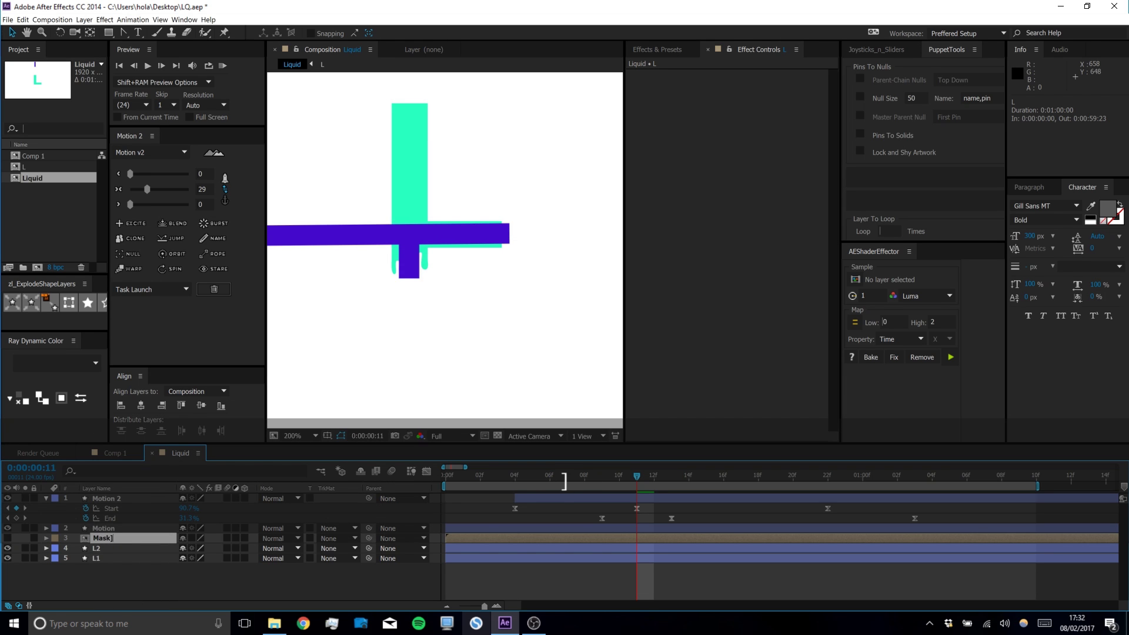
pyautogui.press('Return')
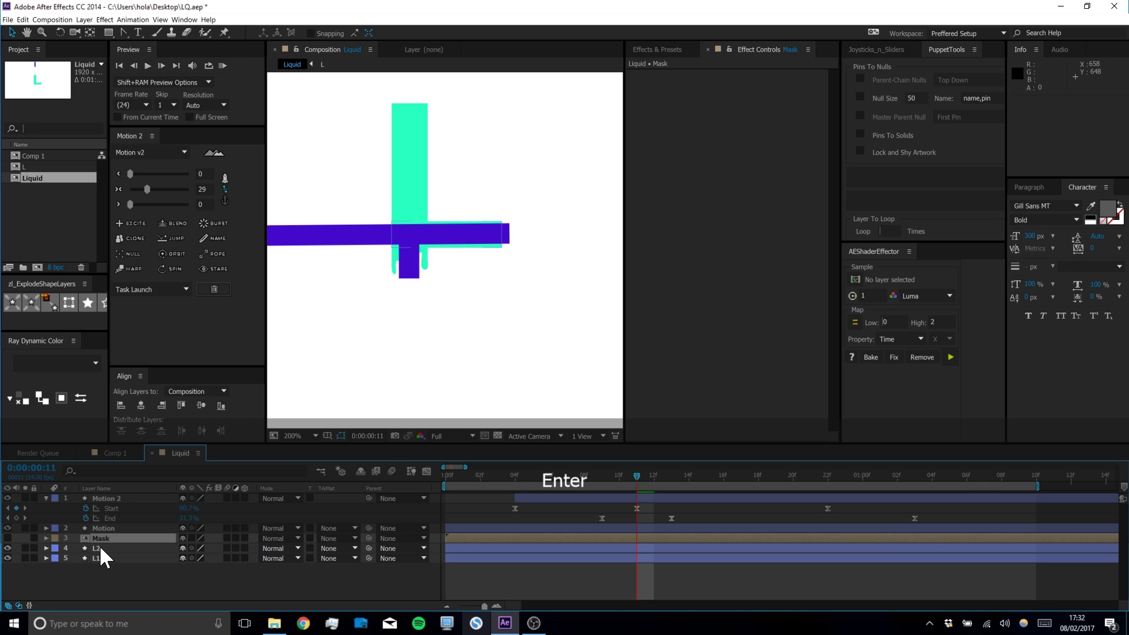
# Duplicate the Mask layer, place the copy directly above L1, and set L1's track matte to Alpha Matte "Mask 2"
pyautogui.click(100, 547)
pyautogui.click(103, 537)
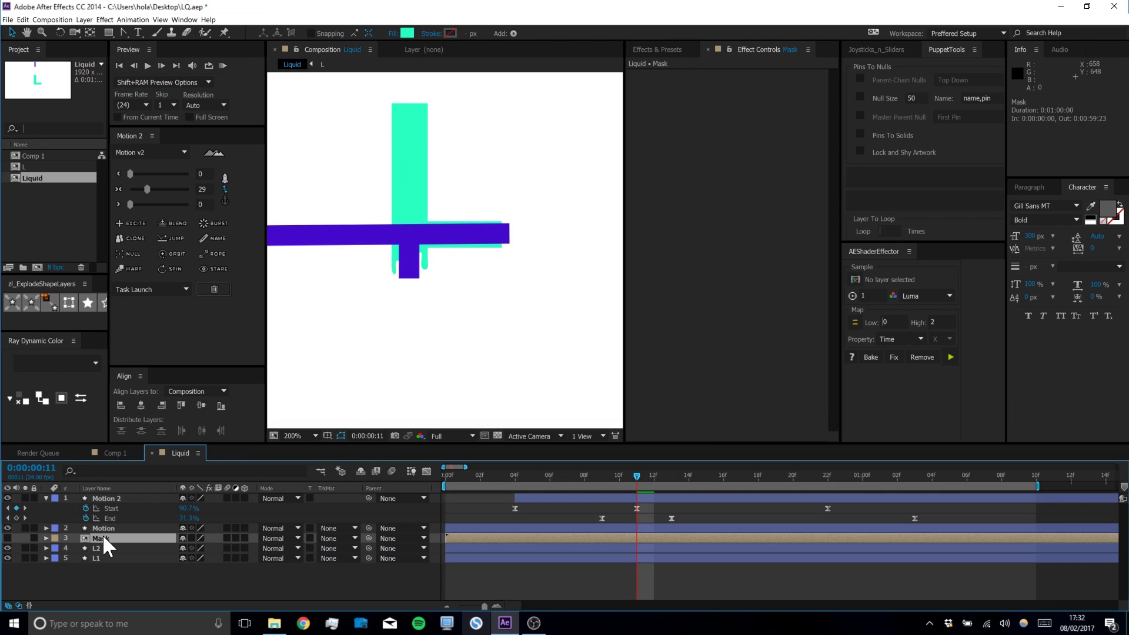
pyautogui.hotkey('ctrl', 'd')
pyautogui.moveTo(102, 559); pyautogui.dragTo(102, 562)
pyautogui.click(102, 568)
pyautogui.click(337, 569)
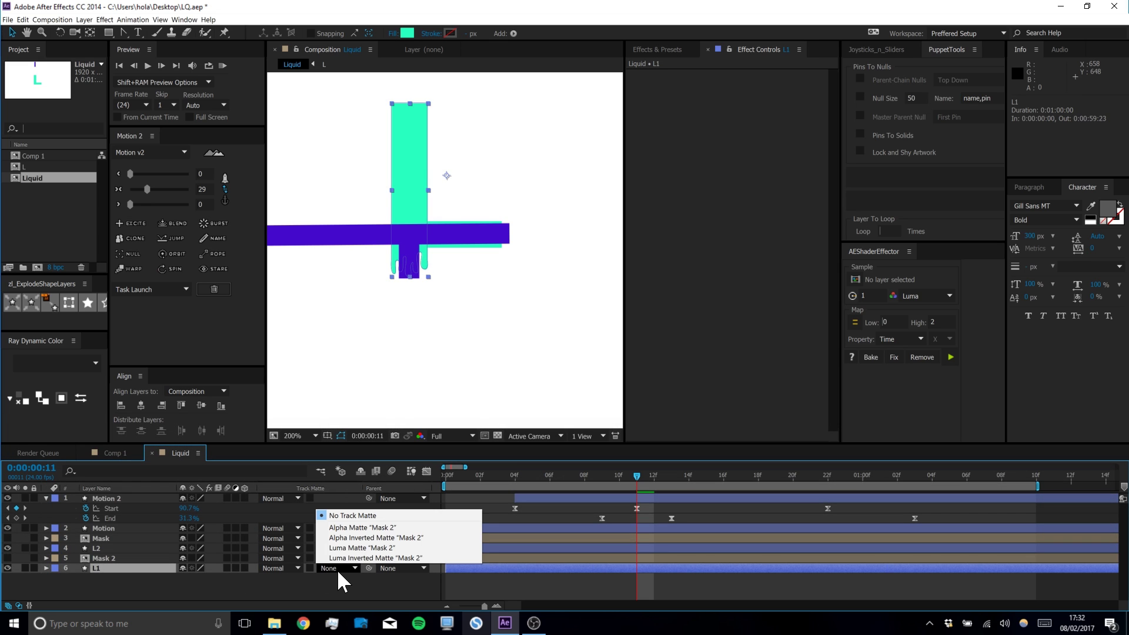
pyautogui.click(356, 527)
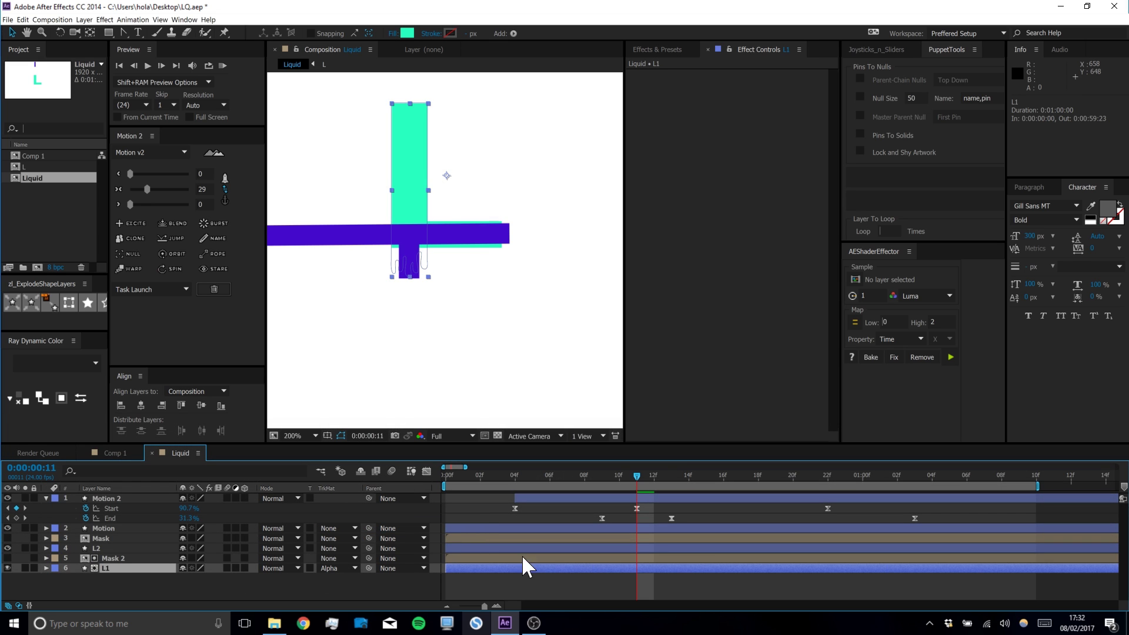
# Adjust L1's path keyframe at frame 0 so the whole drip shape sits just above the letter's top edge
pyautogui.click(567, 584)
pyautogui.moveTo(636, 473); pyautogui.dragTo(426, 468)
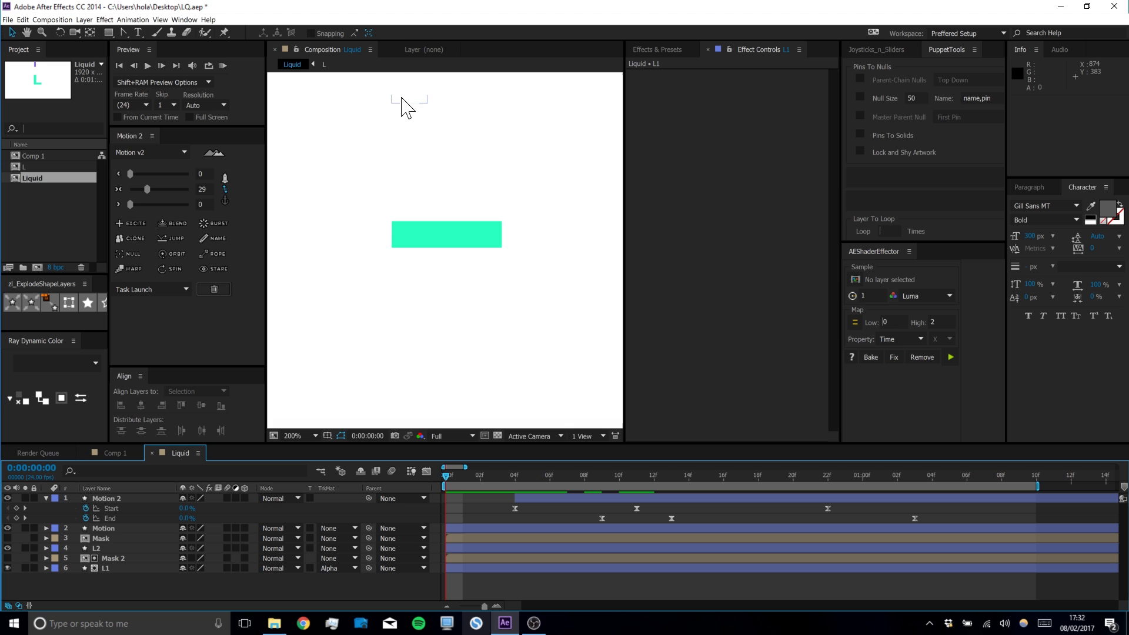
pyautogui.press('ctrl')
pyautogui.keyDown('ctrl'); pyautogui.click(47, 569); pyautogui.keyUp('ctrl')
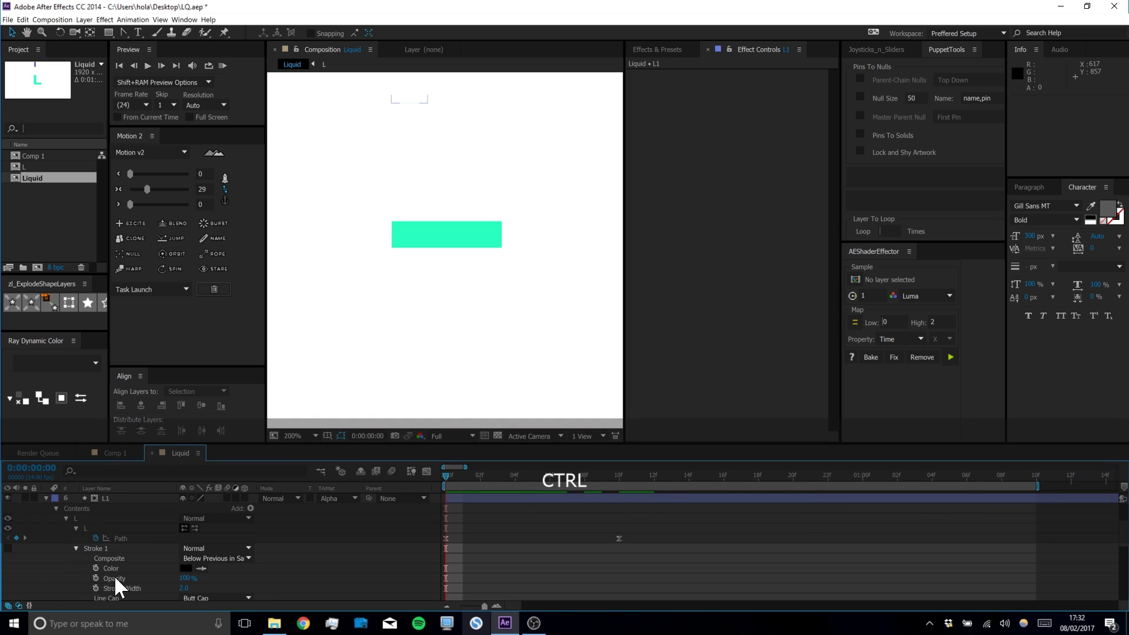
pyautogui.click(446, 539)
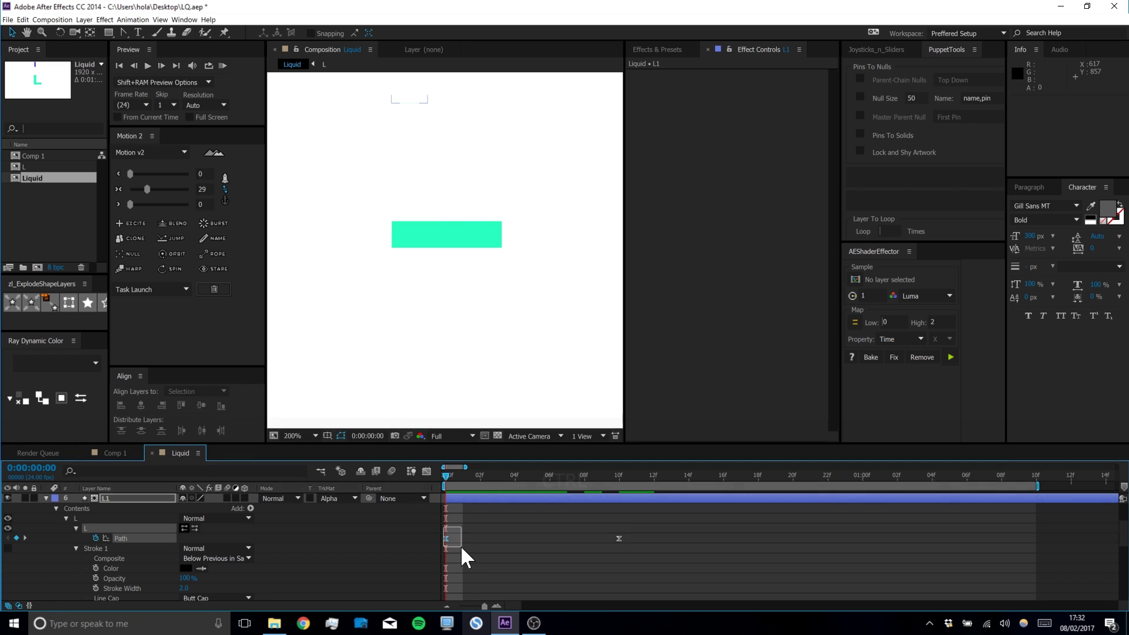
pyautogui.moveTo(408, 136); pyautogui.dragTo(419, 207)
pyautogui.moveTo(479, 113); pyautogui.dragTo(439, 172)
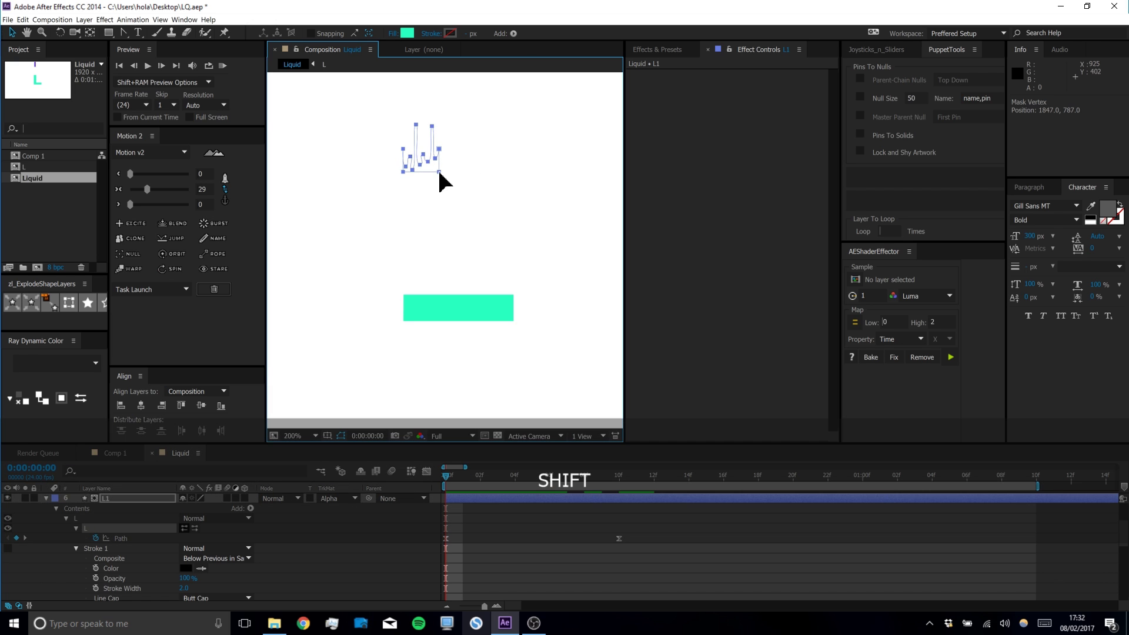
pyautogui.click(475, 564)
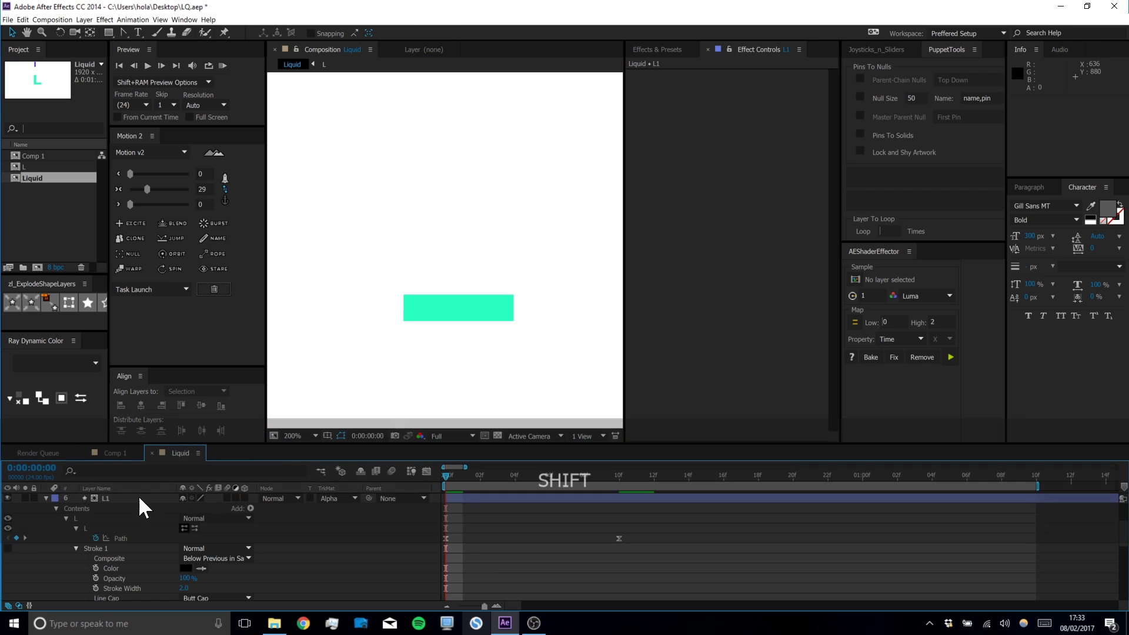
# Show only L1's keyframed properties and preview the matted drip animation
pyautogui.click(104, 497)
pyautogui.press('u')
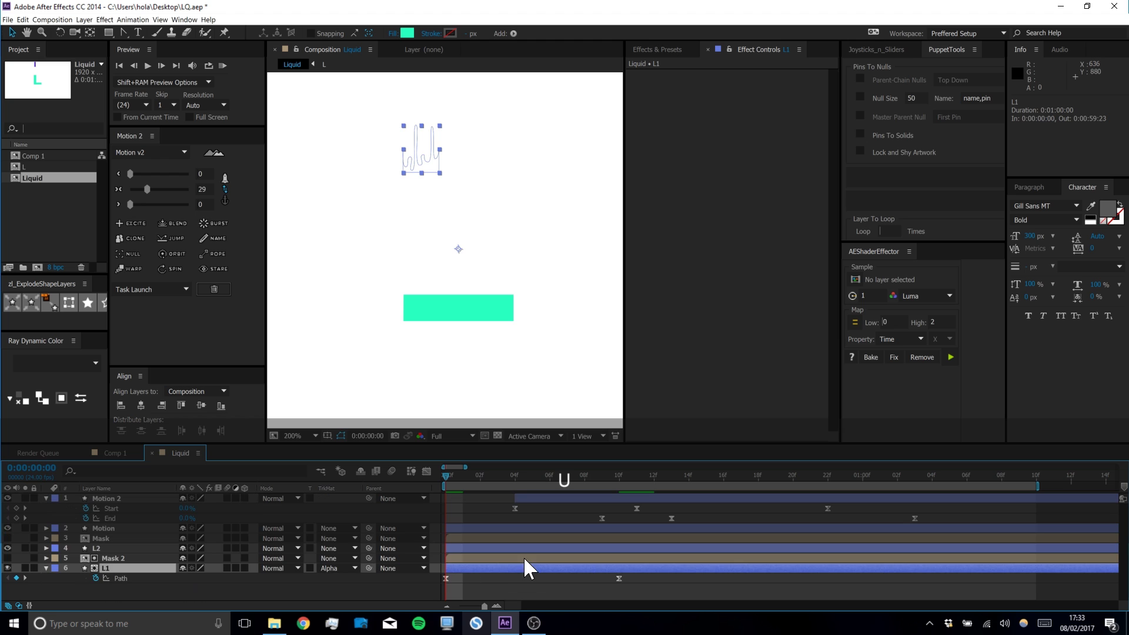
pyautogui.click(510, 576)
pyautogui.press('space')
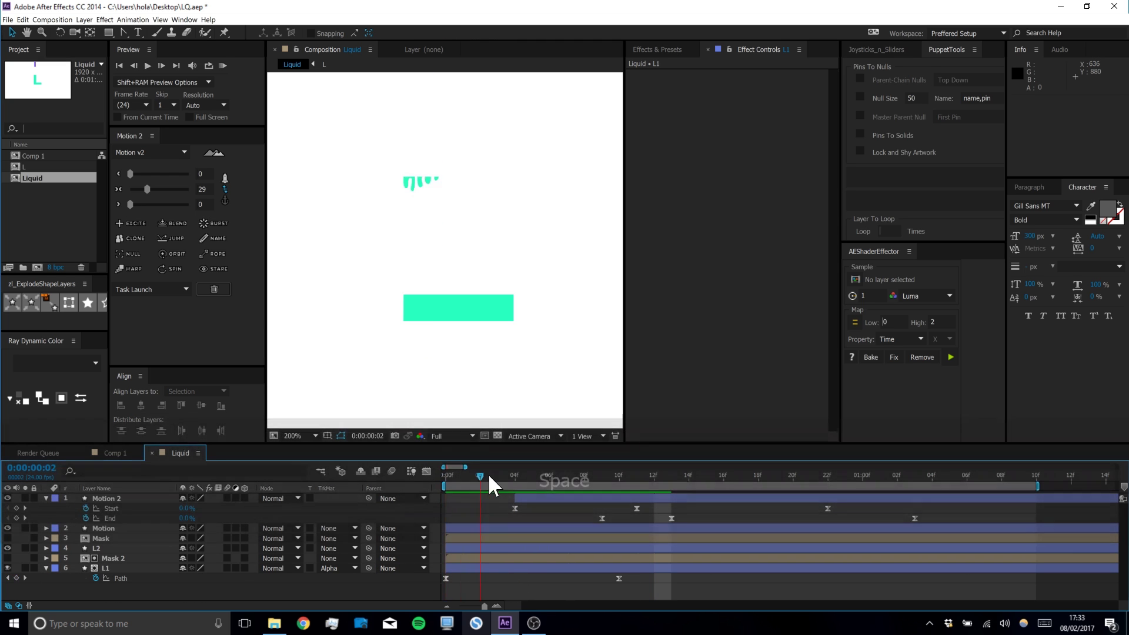
# Shift the L1 layer to start at frame 3 and preview its timing against the shooting lines
pyautogui.click(507, 474)
pyautogui.moveTo(497, 563); pyautogui.dragTo(545, 563)
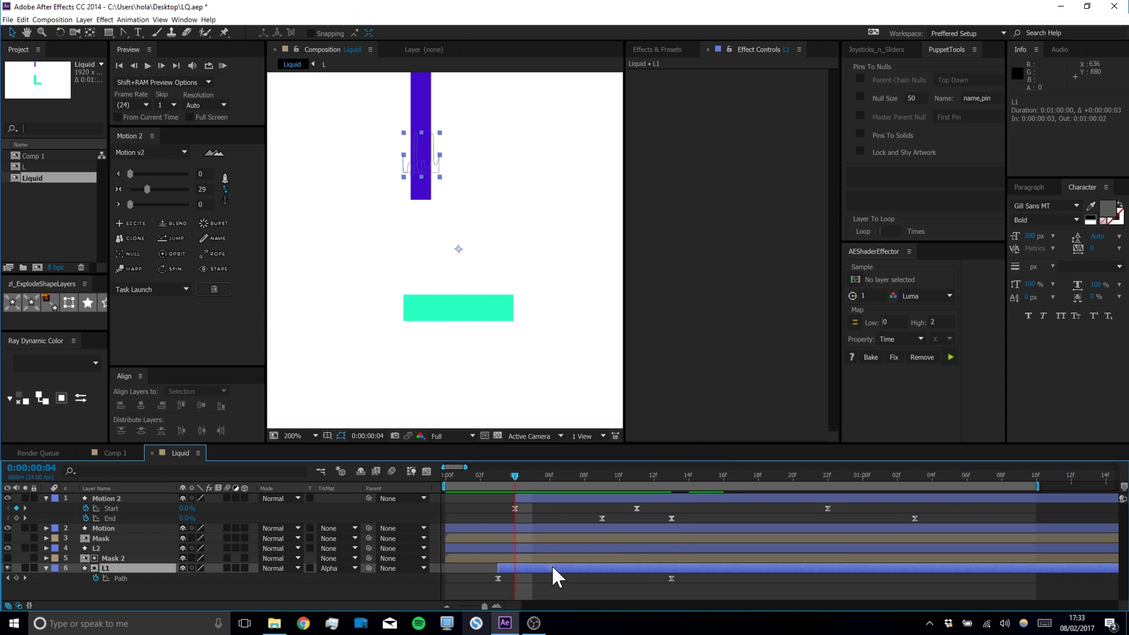
pyautogui.click(500, 474)
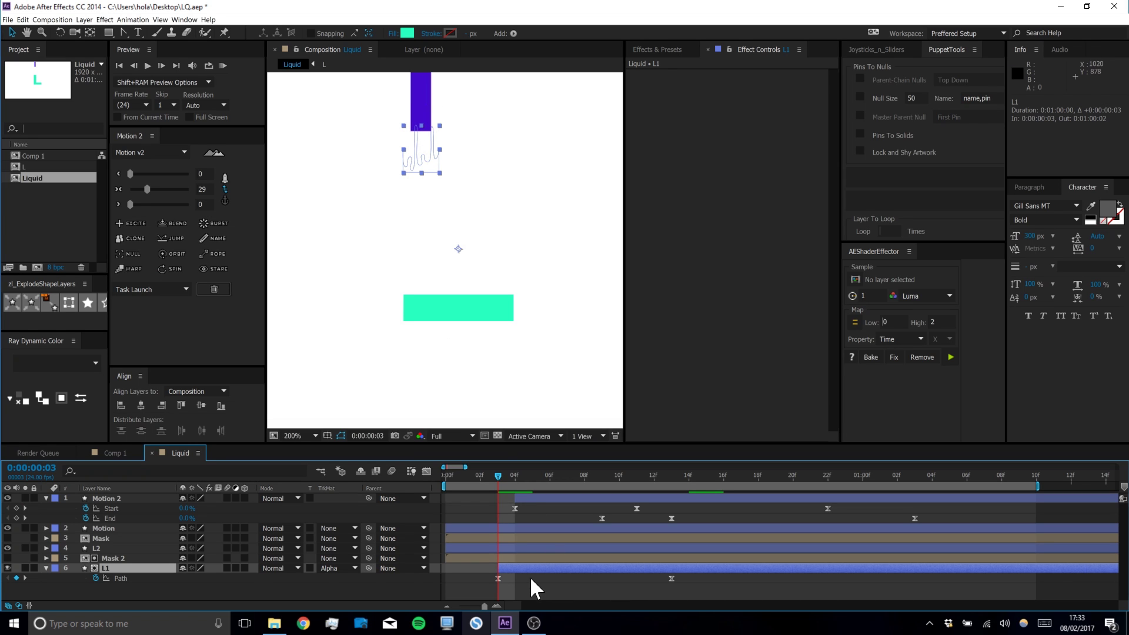
pyautogui.moveTo(496, 471); pyautogui.dragTo(724, 487)
pyautogui.press('space')
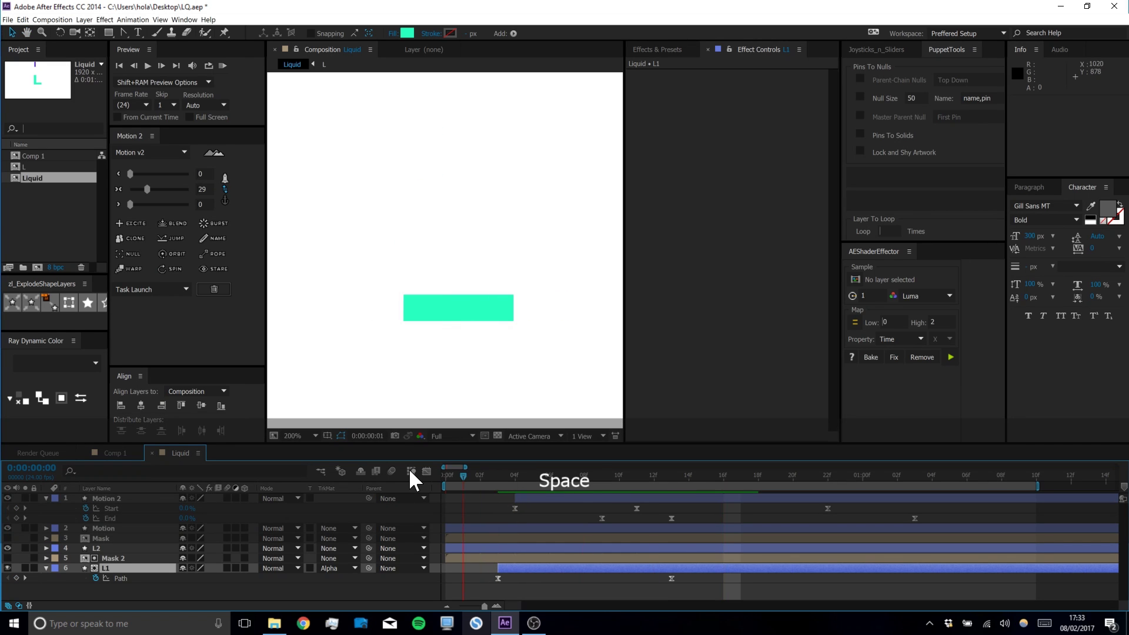
pyautogui.press('space')
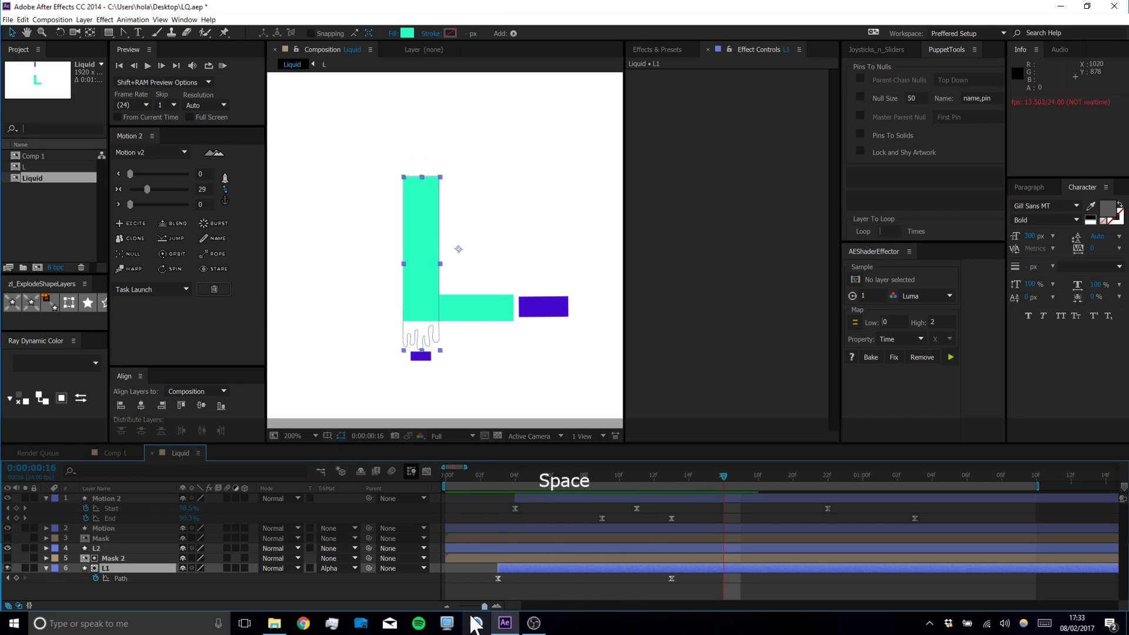
# Set a path keyframe on L2 at frame 12 and solo the layer
pyautogui.click(530, 588)
pyautogui.moveTo(513, 471); pyautogui.dragTo(654, 472)
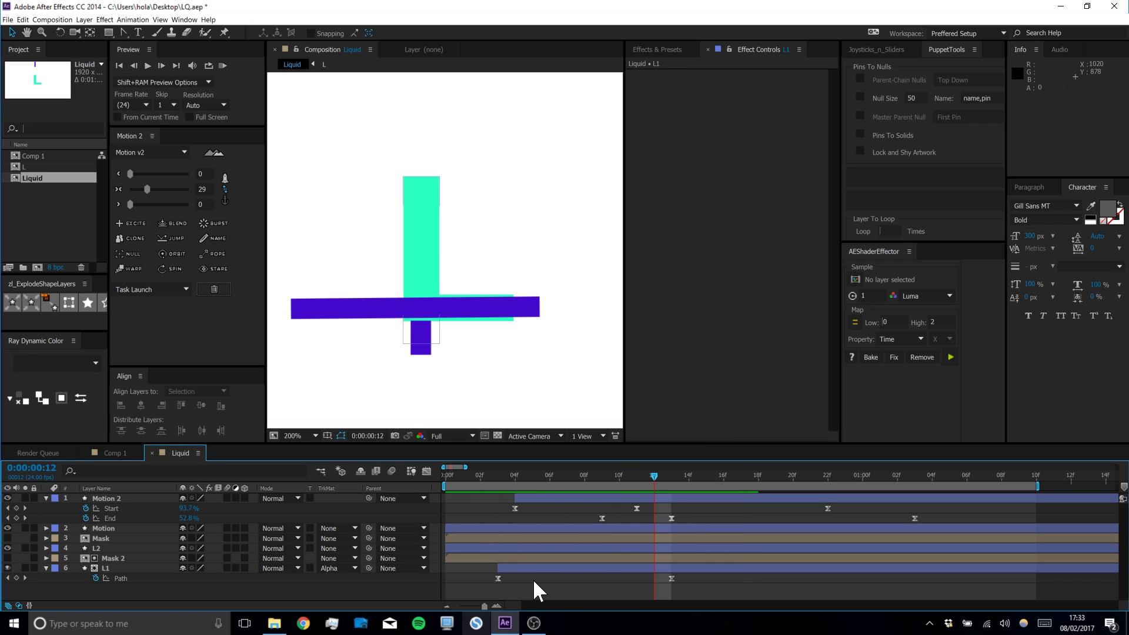
pyautogui.click(500, 323)
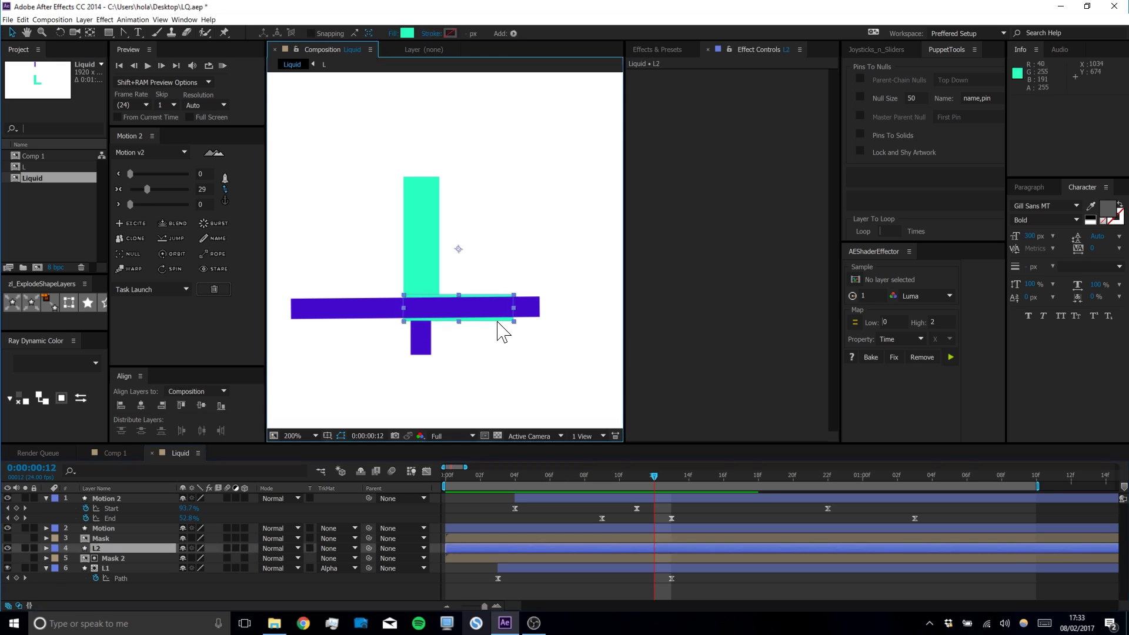
pyautogui.keyDown('ctrl'); pyautogui.click(46, 548); pyautogui.keyUp('ctrl')
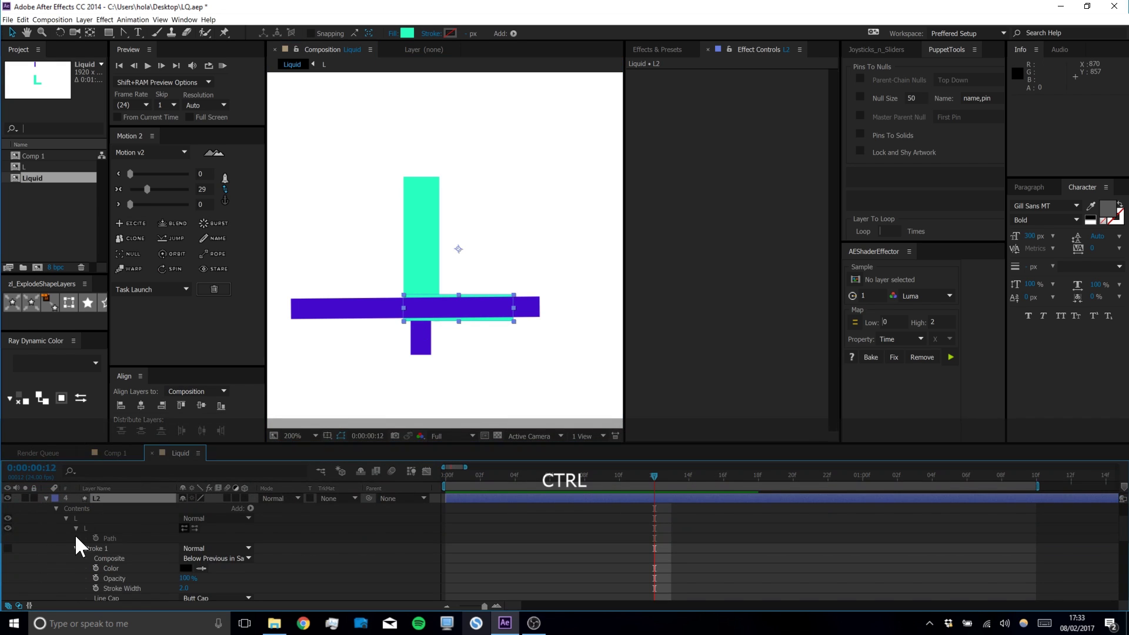
pyautogui.click(94, 537)
pyautogui.scroll(2, 504, 327)
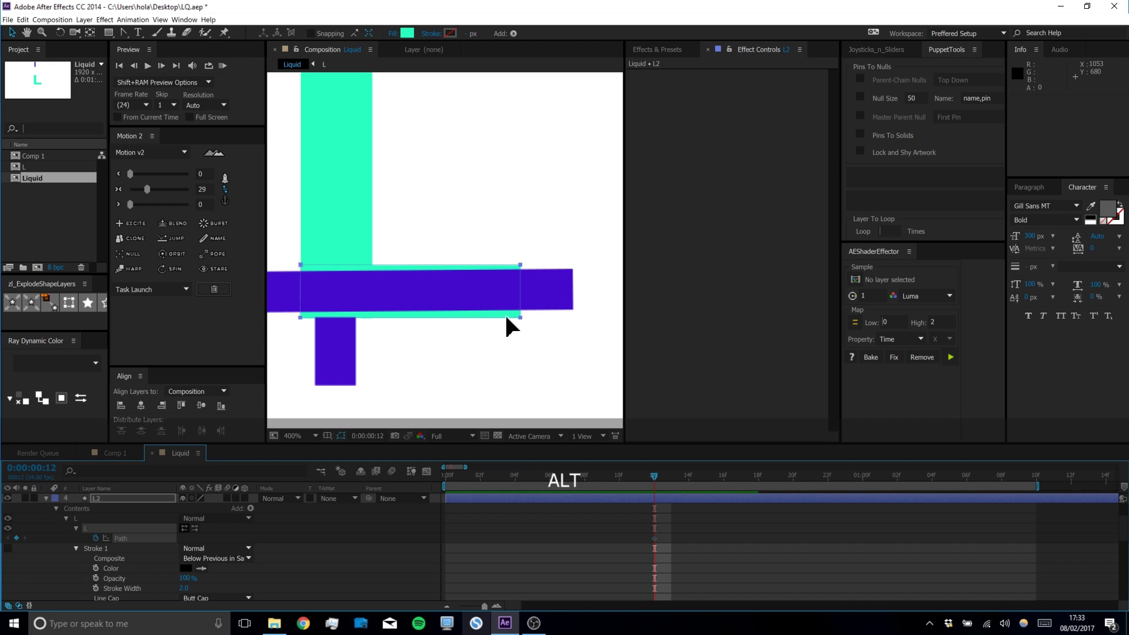
pyautogui.press('space')
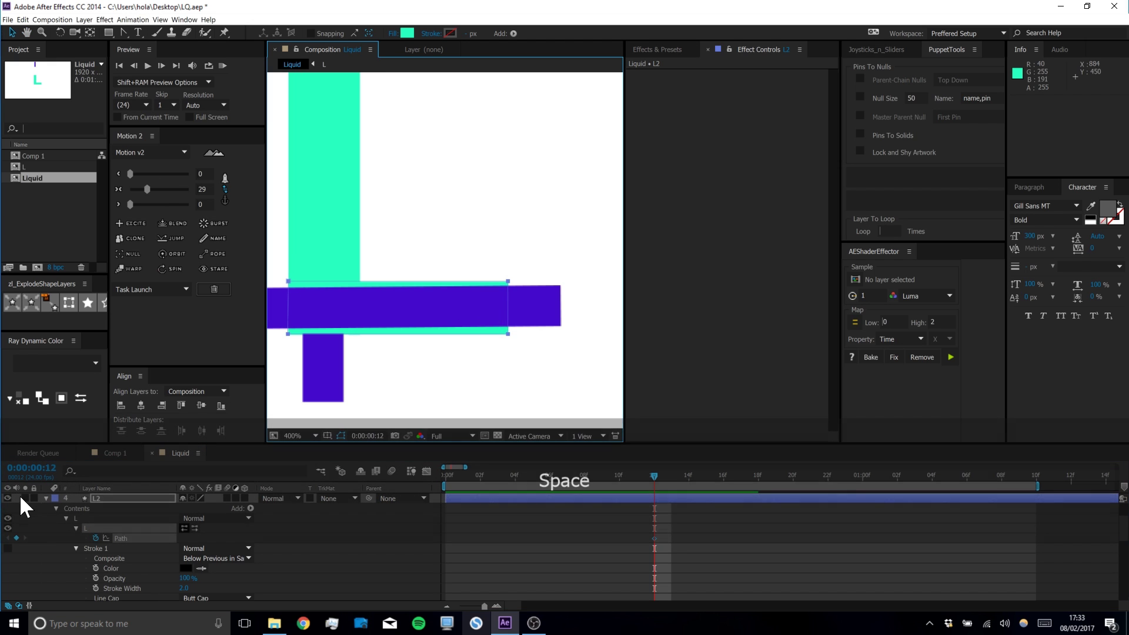
pyautogui.click(25, 498)
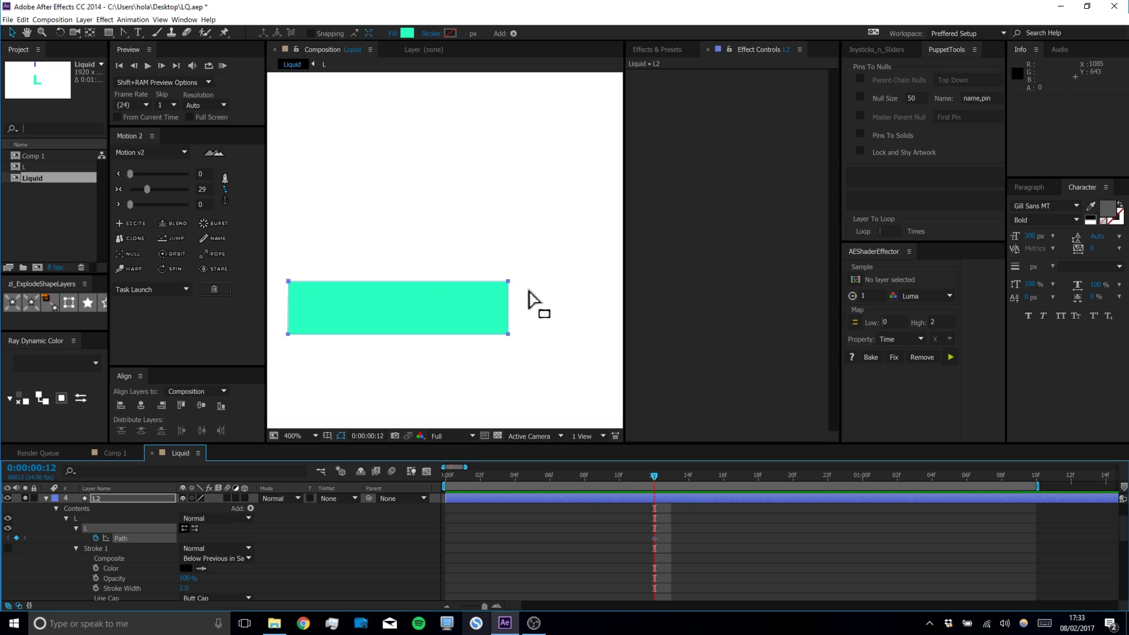
# Add seven vertices along the right edge of L2's rectangle with the Add Vertex tool
pyautogui.moveTo(120, 30); pyautogui.dragTo(177, 58)
pyautogui.scroll(1, 493, 302)
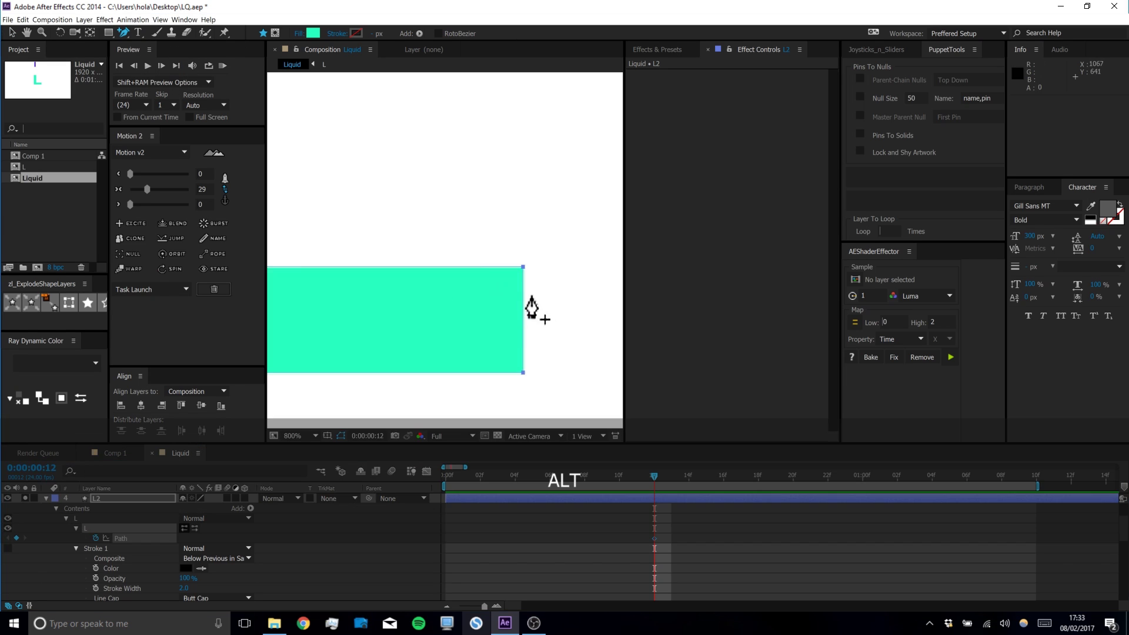
pyautogui.click(523, 288)
pyautogui.click(523, 305)
pyautogui.click(523, 327)
pyautogui.click(522, 352)
pyautogui.click(523, 365)
pyautogui.click(525, 336)
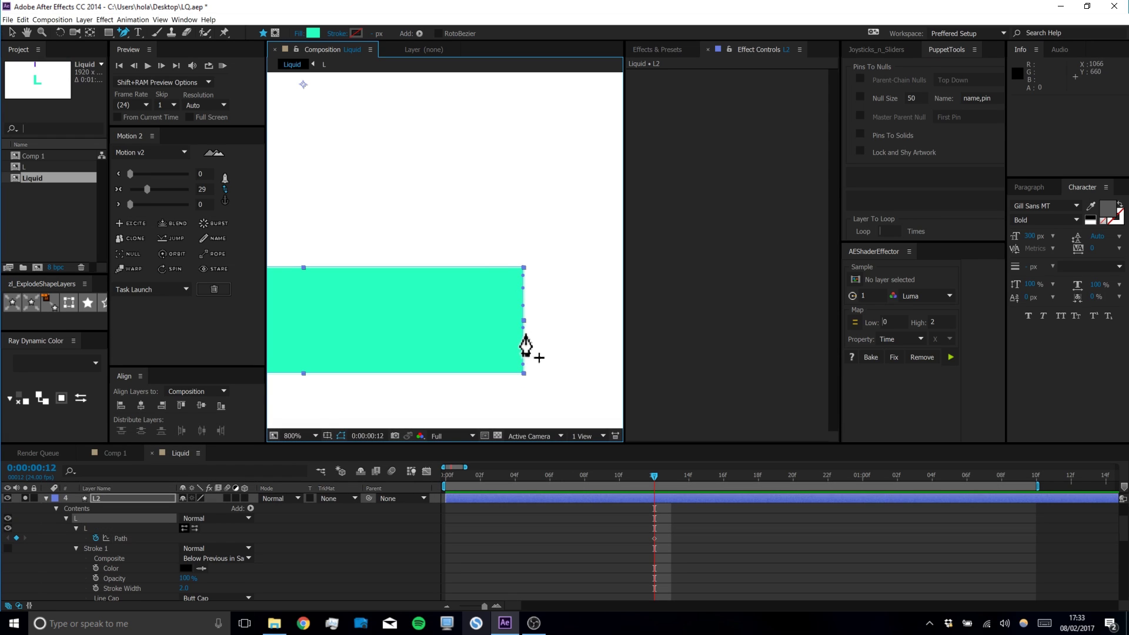
pyautogui.click(523, 340)
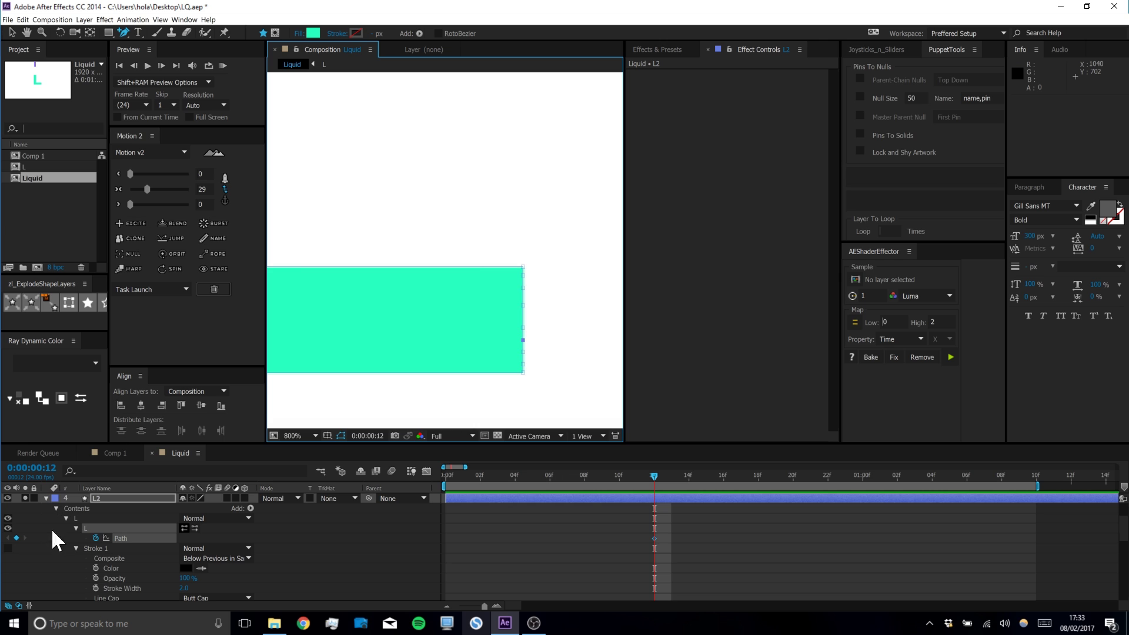
# Pull alternate vertices on L2's right edge outward into four spikes of different lengths
pyautogui.click(127, 539)
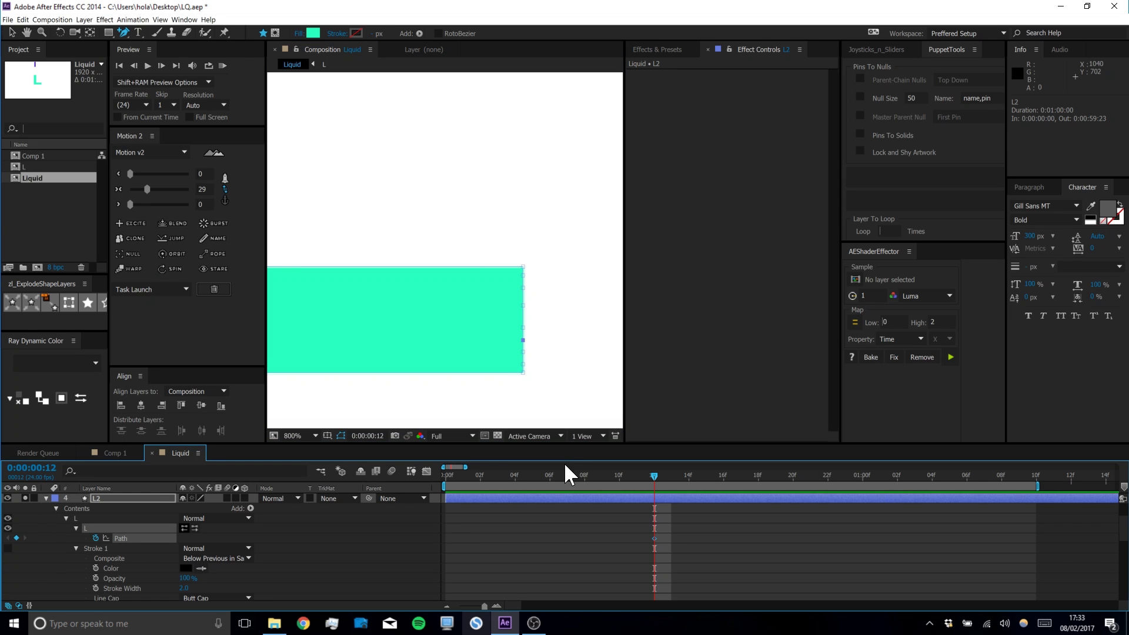
pyautogui.press('v')
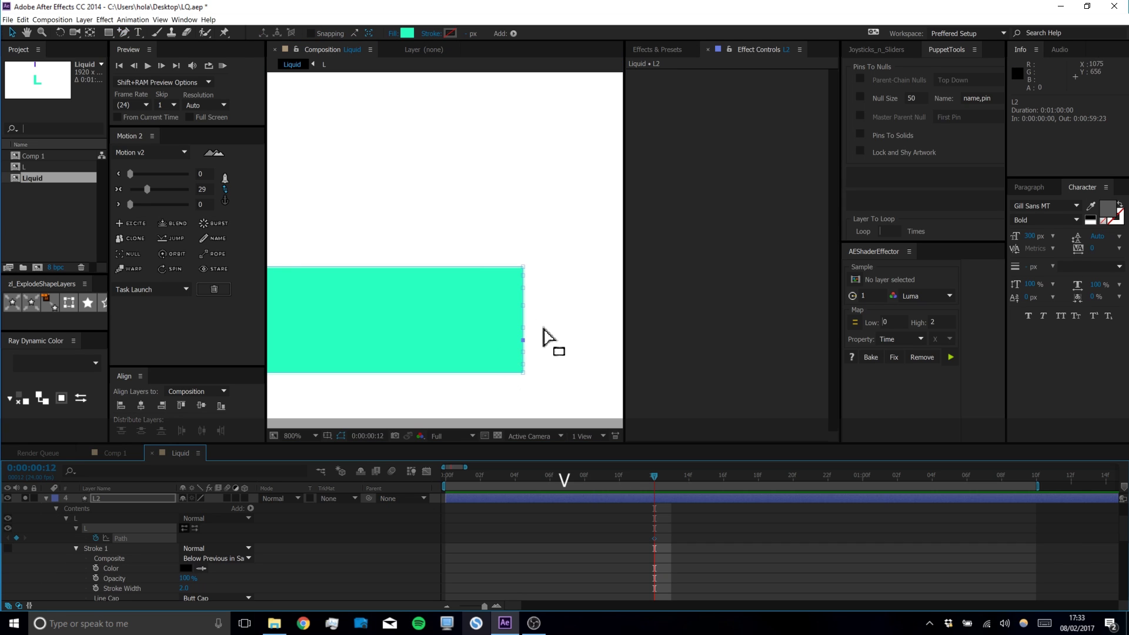
pyautogui.moveTo(517, 344); pyautogui.dragTo(582, 343)
pyautogui.moveTo(523, 305); pyautogui.dragTo(597, 278)
# Round the spikes and gaps along L2's right edge into smooth, curved drips with the Convert Vertex tool
pyautogui.moveTo(128, 32); pyautogui.dragTo(168, 62)
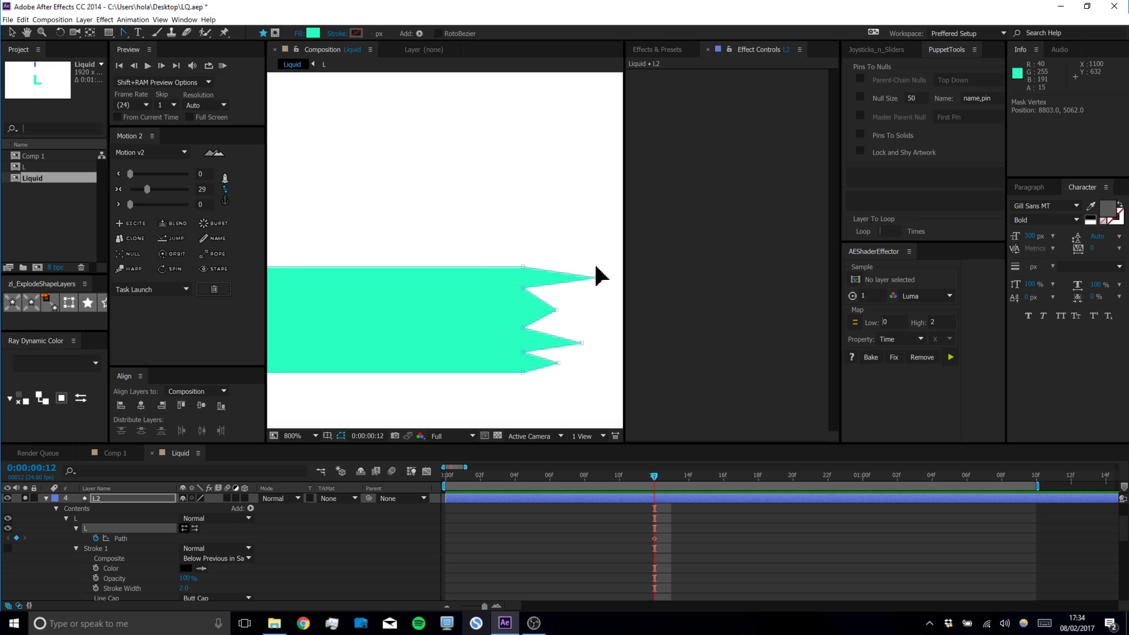
pyautogui.moveTo(597, 278); pyautogui.dragTo(595, 260)
pyautogui.moveTo(523, 287); pyautogui.dragTo(524, 267)
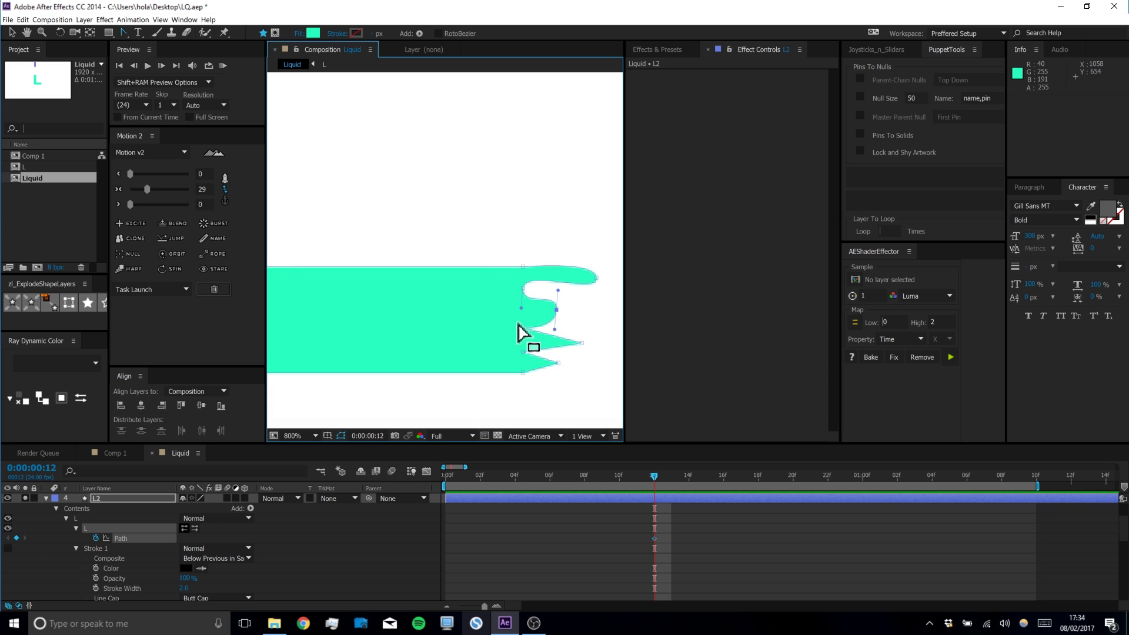
pyautogui.moveTo(524, 327)
pyautogui.mouseDown()
pyautogui.moveTo(536, 345)
pyautogui.moveTo(507, 316)
pyautogui.mouseUp()
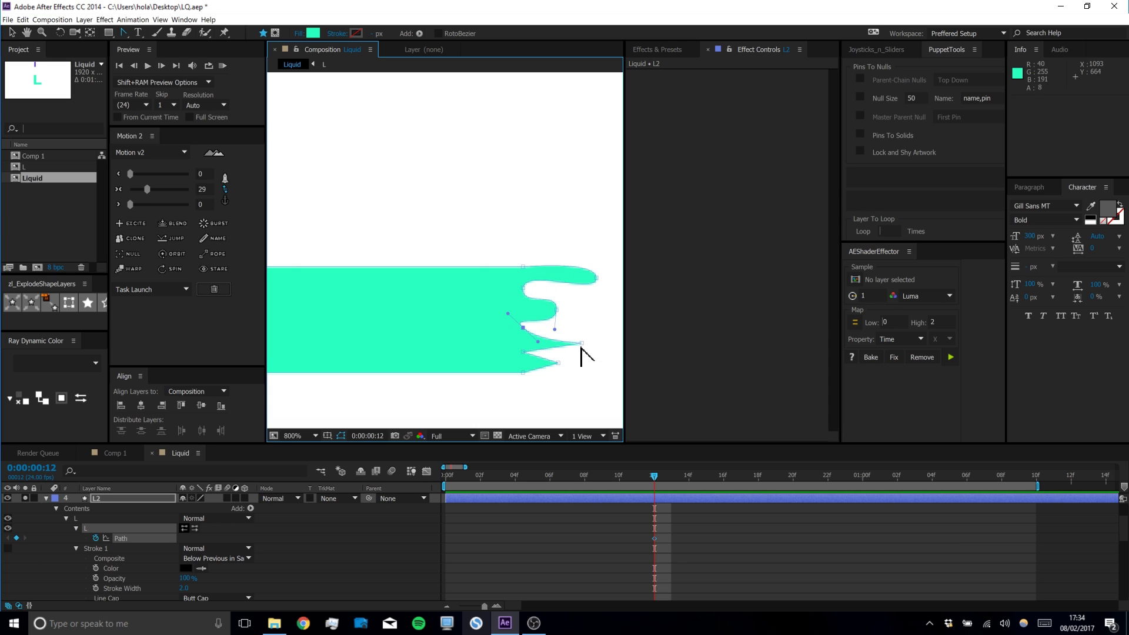
pyautogui.moveTo(582, 343); pyautogui.dragTo(582, 322)
pyautogui.moveTo(523, 352); pyautogui.dragTo(523, 333)
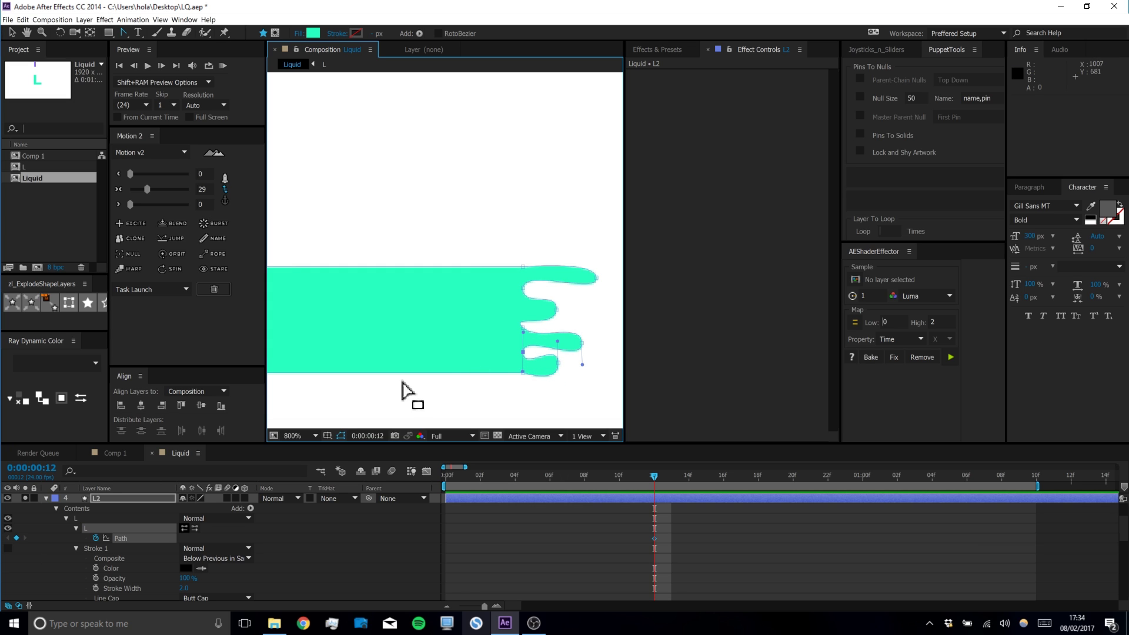
pyautogui.press('v')
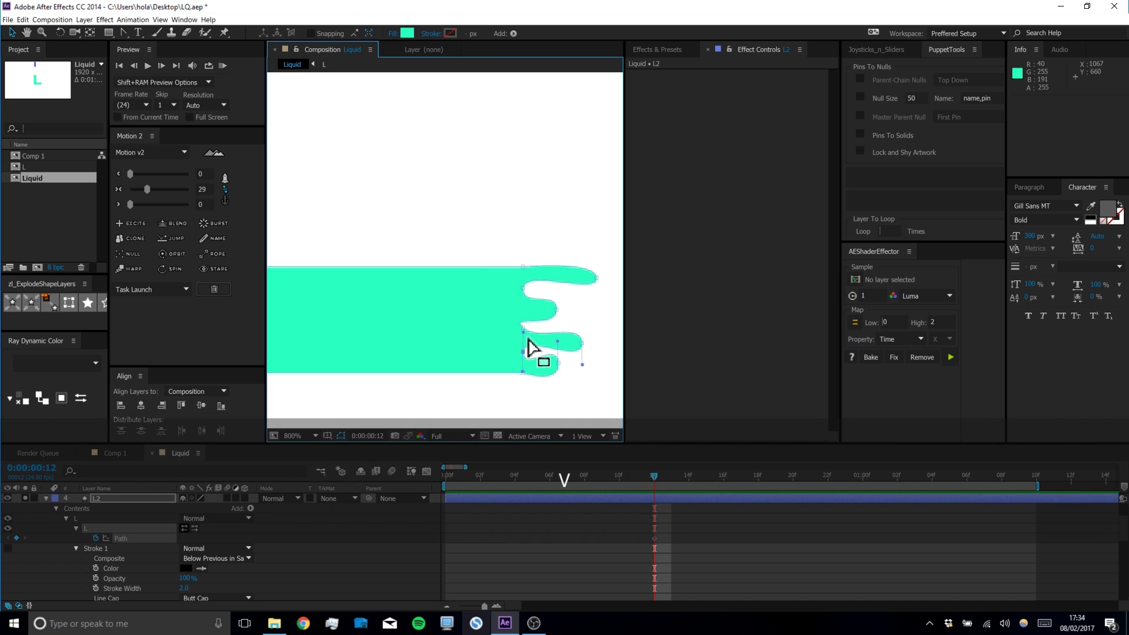
# Shift L2's right-edge vertices outward, then move individual drip vertices sideways so the drips differ in length
pyautogui.moveTo(487, 236); pyautogui.dragTo(620, 421)
pyautogui.moveTo(524, 383); pyautogui.dragTo(545, 355)
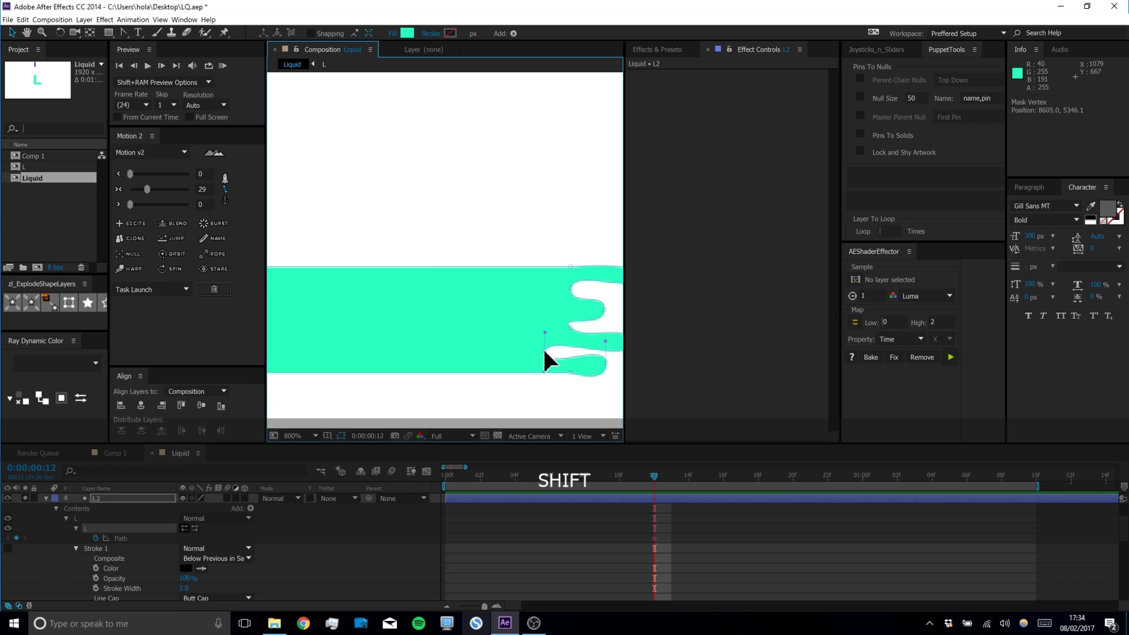
pyautogui.press('space')
pyautogui.moveTo(579, 293); pyautogui.dragTo(474, 308)
pyautogui.click(486, 304)
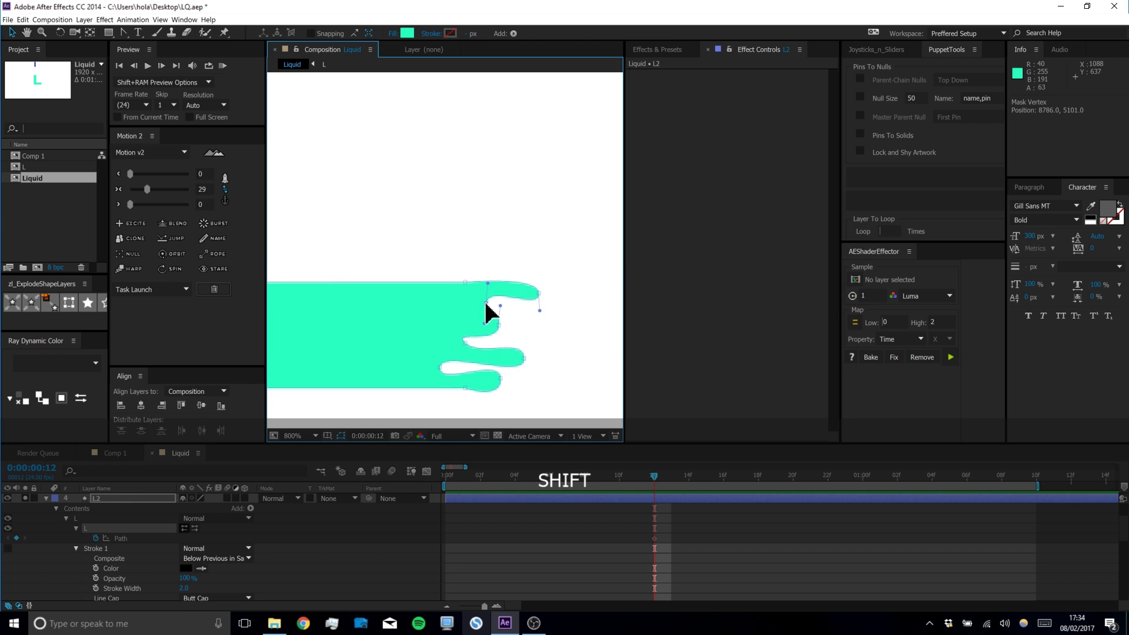
pyautogui.moveTo(542, 298); pyautogui.dragTo(518, 326)
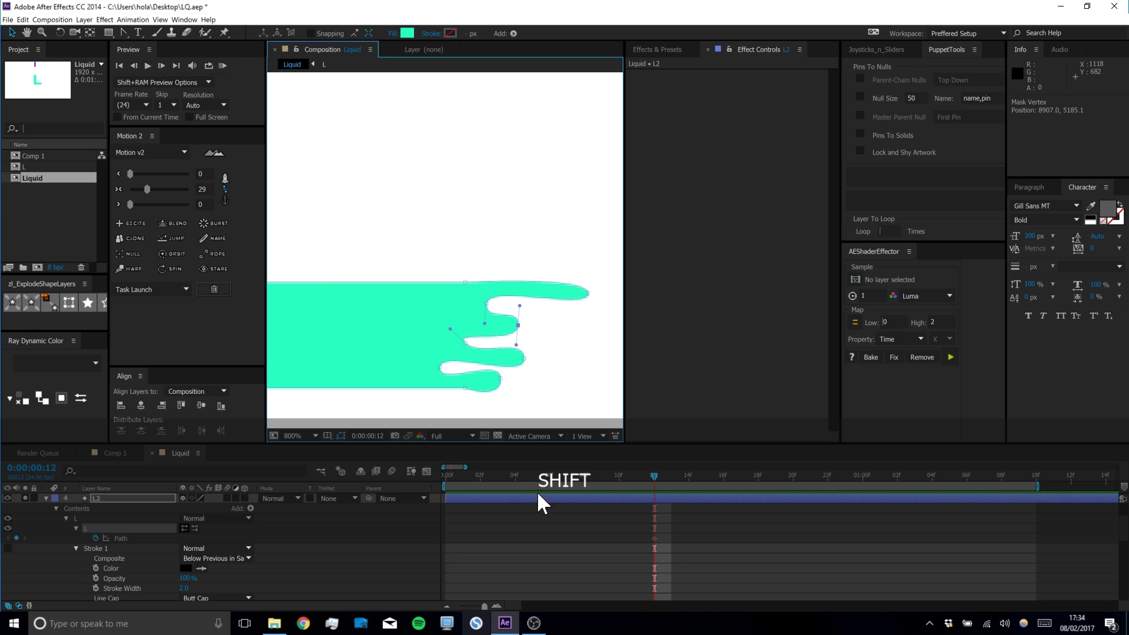
pyautogui.click(564, 541)
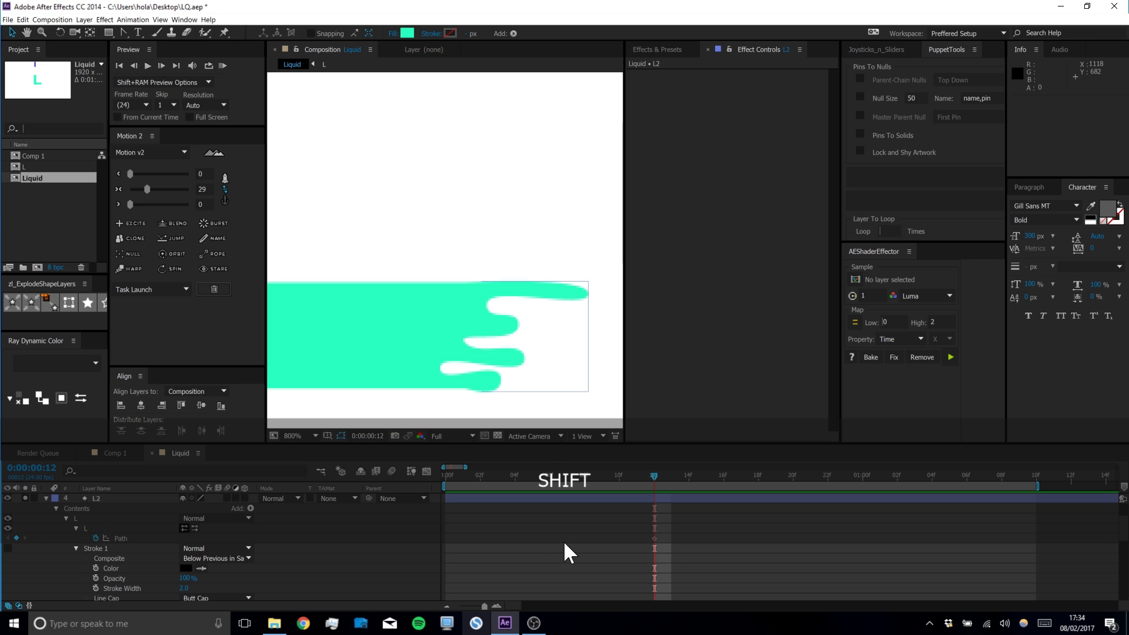
# Add a path keyframe on L2 at frame 11 and move all the drip-edge vertices past the rectangle's left edge
pyautogui.click(642, 474)
pyautogui.click(17, 538)
pyautogui.scroll(-2, 469, 315)
pyautogui.moveTo(464, 298); pyautogui.dragTo(621, 391)
pyautogui.moveTo(593, 303); pyautogui.dragTo(308, 415)
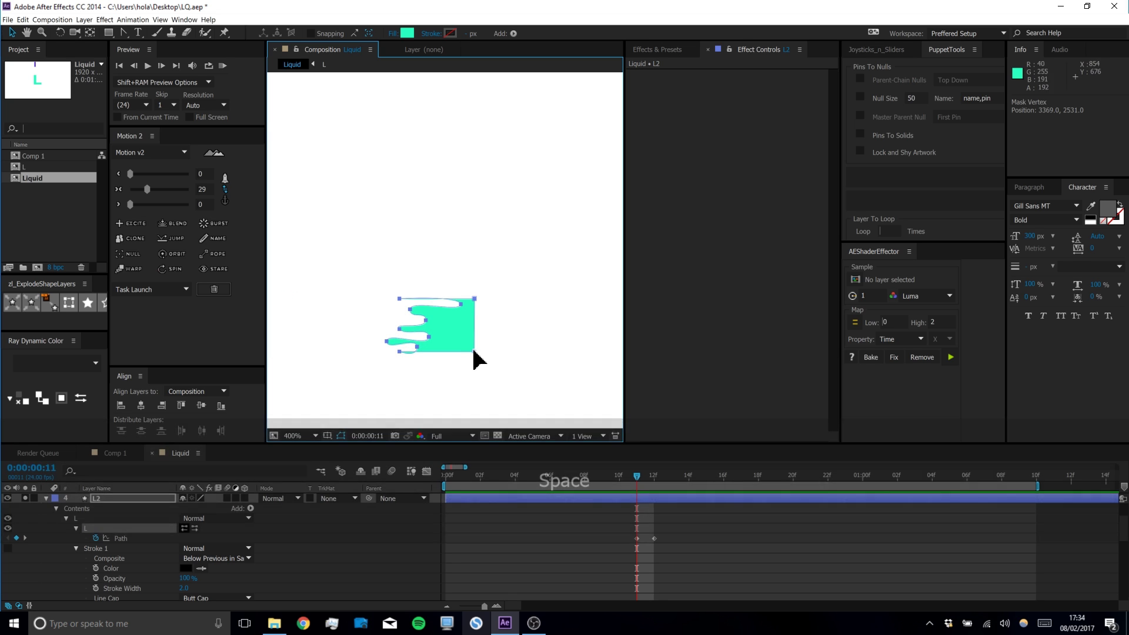
pyautogui.scroll(1, 426, 353)
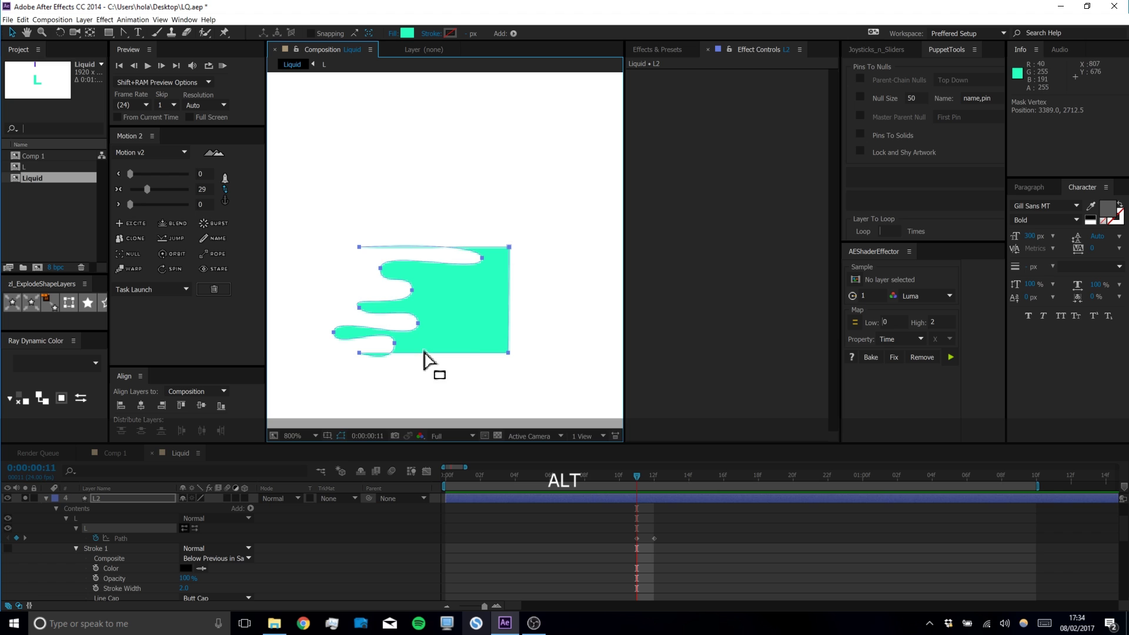
# Reposition single vertices of L2's drip edge at frame 11 to vary the lengths, stretching the middle finger far to the left
pyautogui.moveTo(483, 258); pyautogui.dragTo(414, 257)
pyautogui.moveTo(333, 332); pyautogui.dragTo(279, 308)
pyautogui.moveTo(394, 343); pyautogui.dragTo(412, 343)
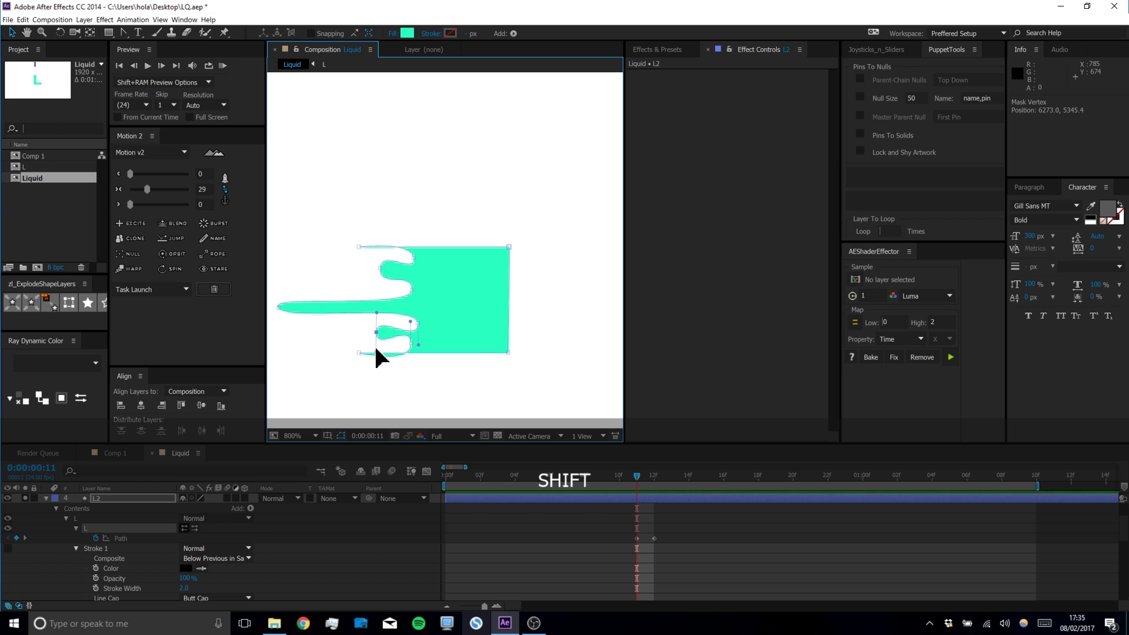
pyautogui.moveTo(360, 352); pyautogui.dragTo(377, 353)
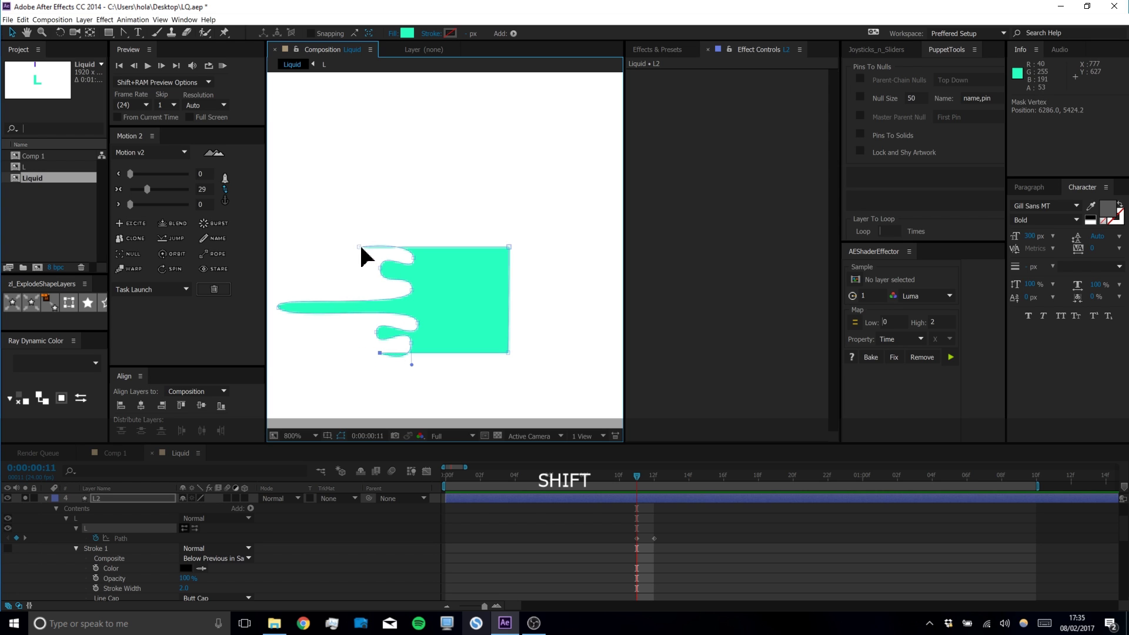
pyautogui.click(596, 564)
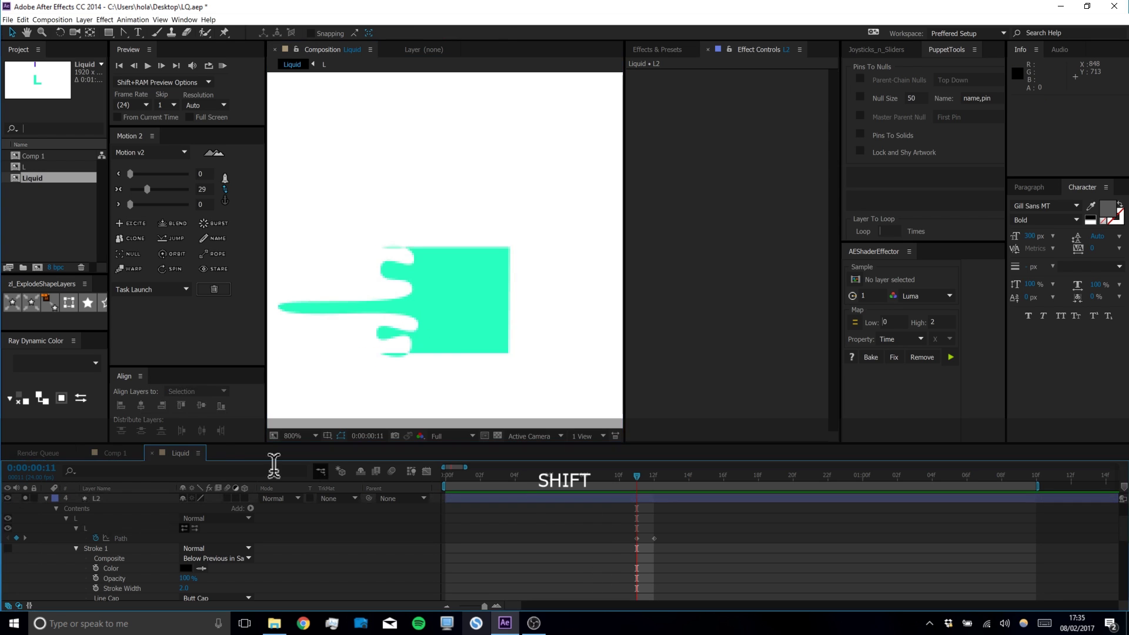
# Show only L2's keyframed properties, unsolo the layer and move its first path keyframe to frame 10
pyautogui.click(95, 496)
pyautogui.press('u')
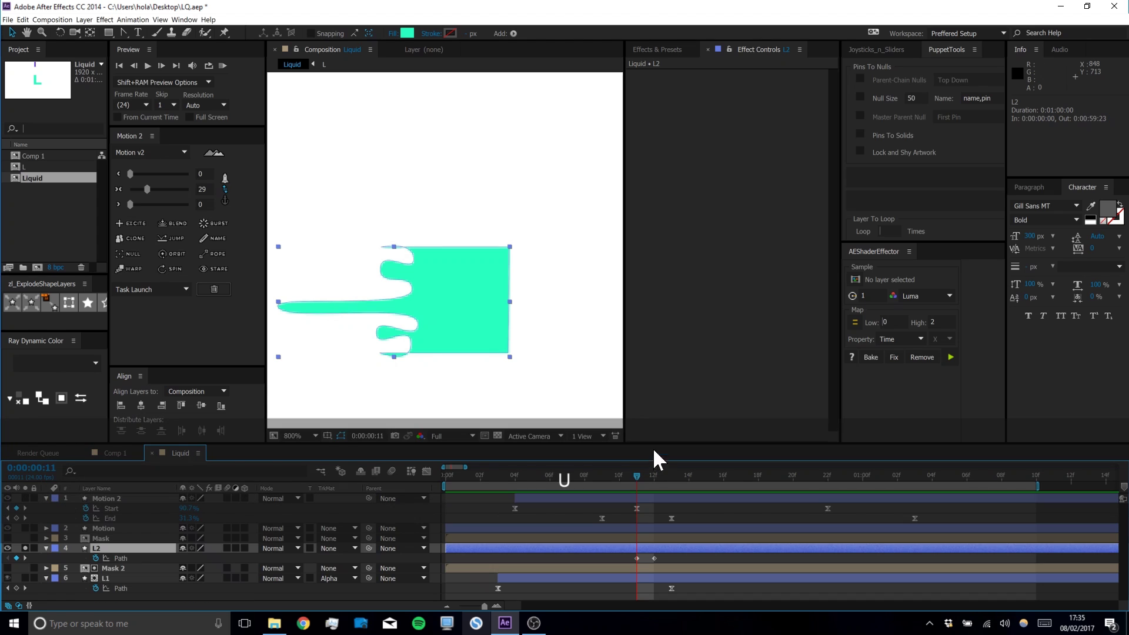
pyautogui.scroll(-4, 529, 376)
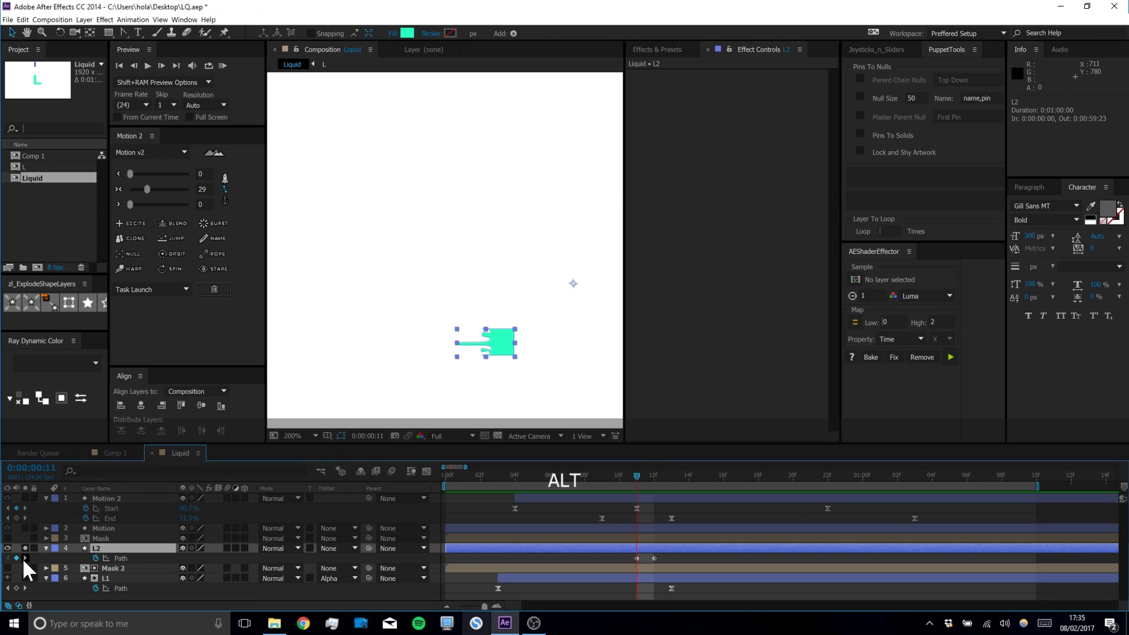
pyautogui.moveTo(623, 475)
pyautogui.mouseDown()
pyautogui.moveTo(582, 469)
pyautogui.moveTo(620, 473)
pyautogui.mouseUp()
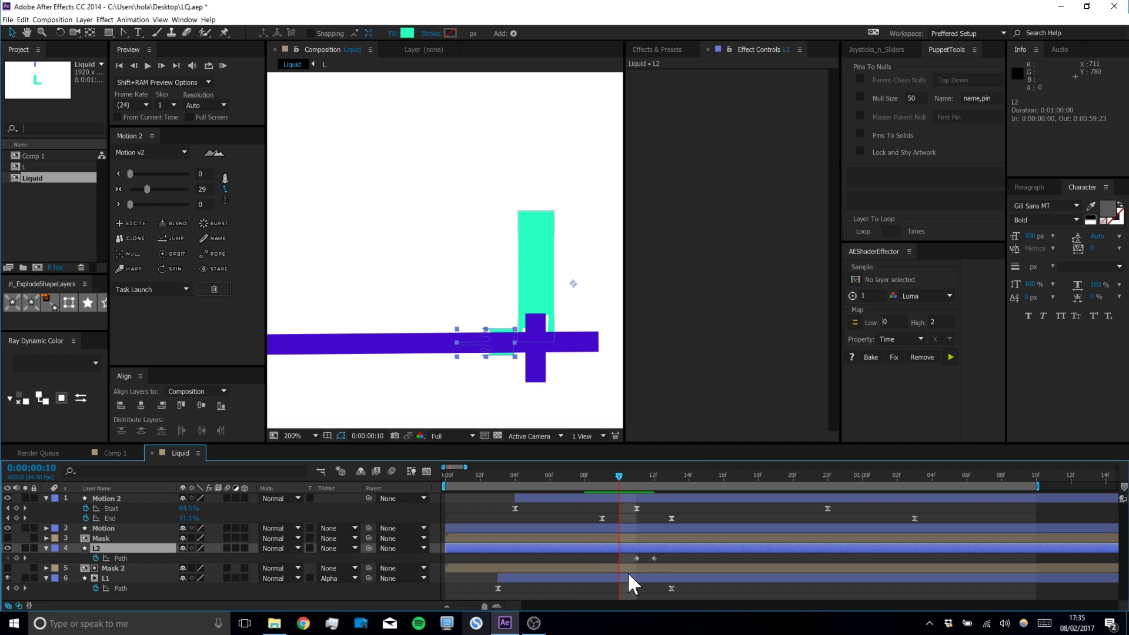
pyautogui.moveTo(638, 559); pyautogui.dragTo(625, 558)
pyautogui.press('space')
pyautogui.moveTo(588, 381); pyautogui.dragTo(505, 353)
# Move L2's last path keyframe to frame 19 and ease both path keyframes with the Motion v2 in-out value of 29
pyautogui.moveTo(619, 473); pyautogui.dragTo(768, 487)
pyautogui.moveTo(654, 558); pyautogui.dragTo(740, 558)
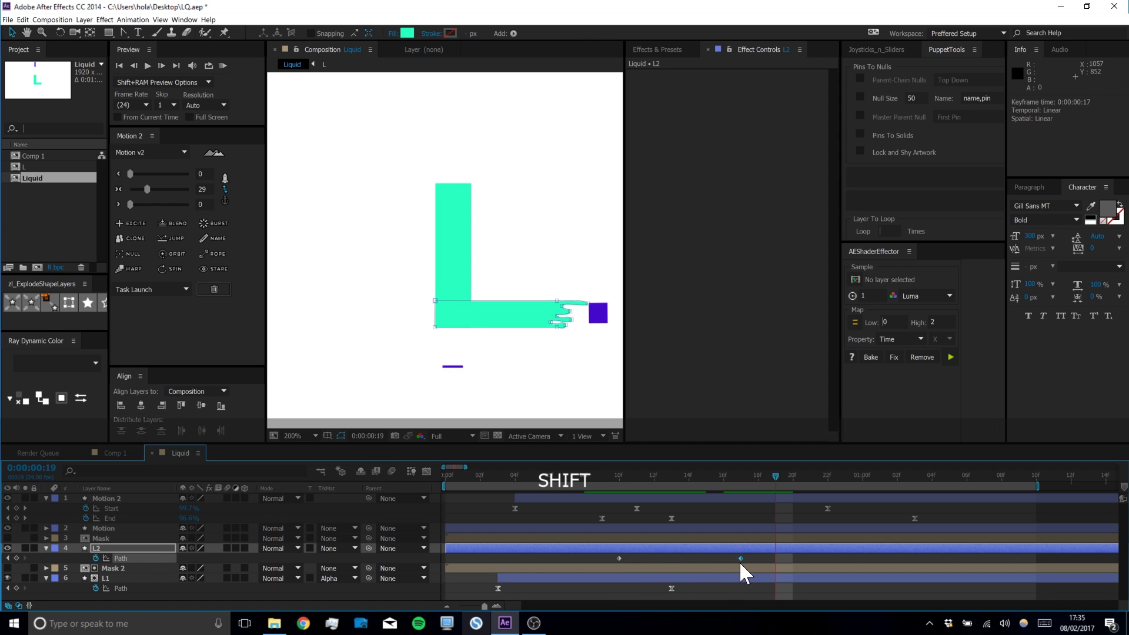
pyautogui.click(746, 559)
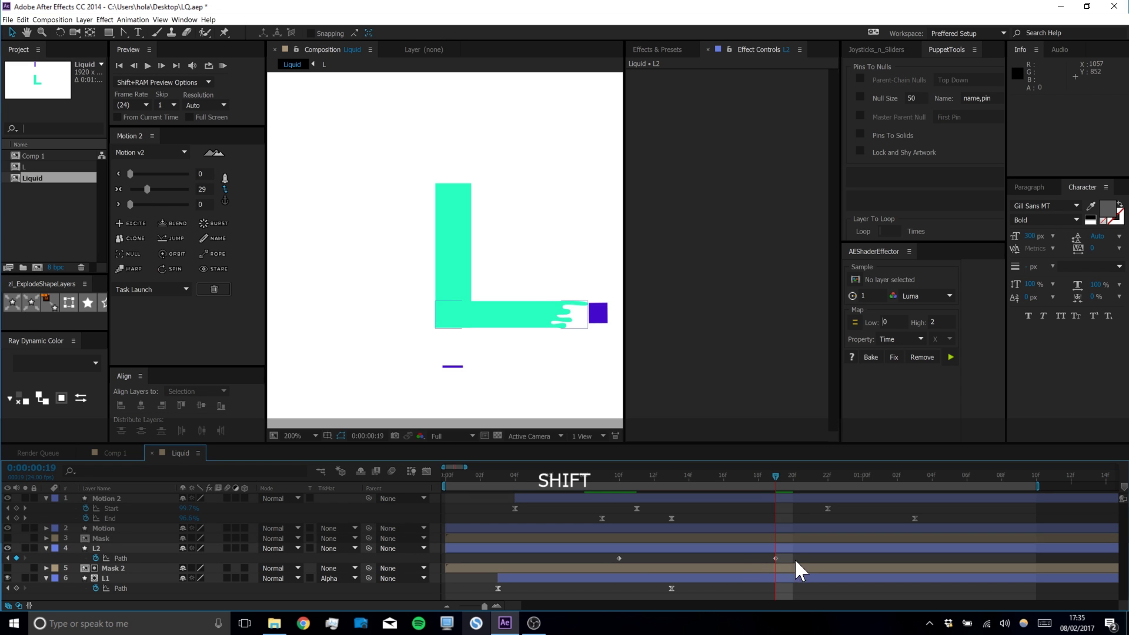
pyautogui.moveTo(794, 556); pyautogui.dragTo(602, 567)
pyautogui.click(147, 190)
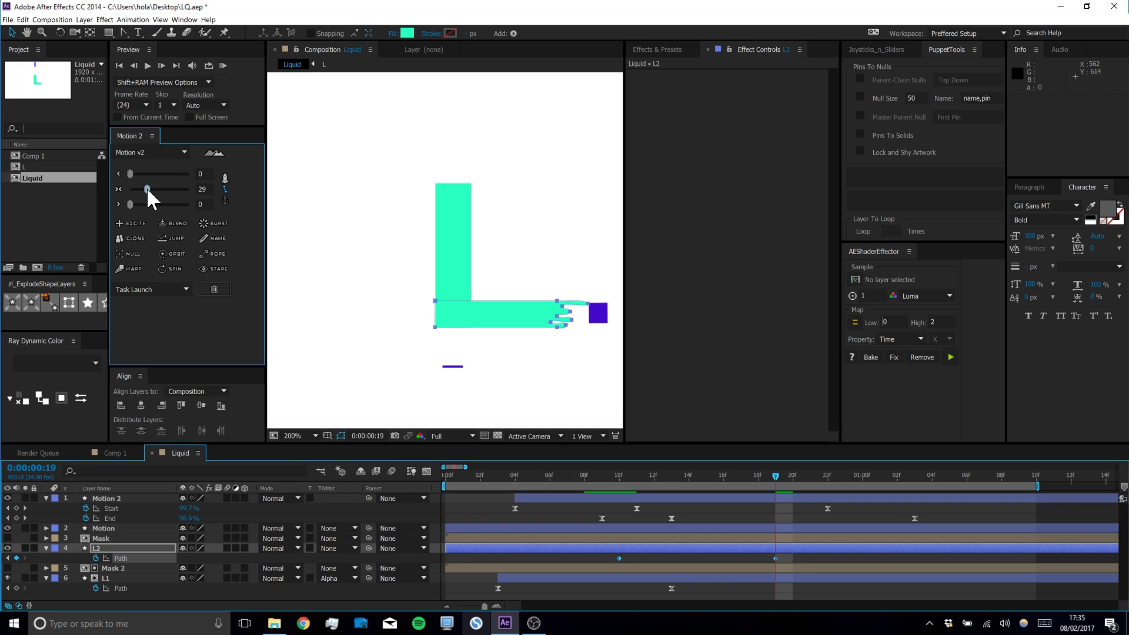
# Set L2's track matte to Alpha Matte "Mask"
pyautogui.click(353, 548)
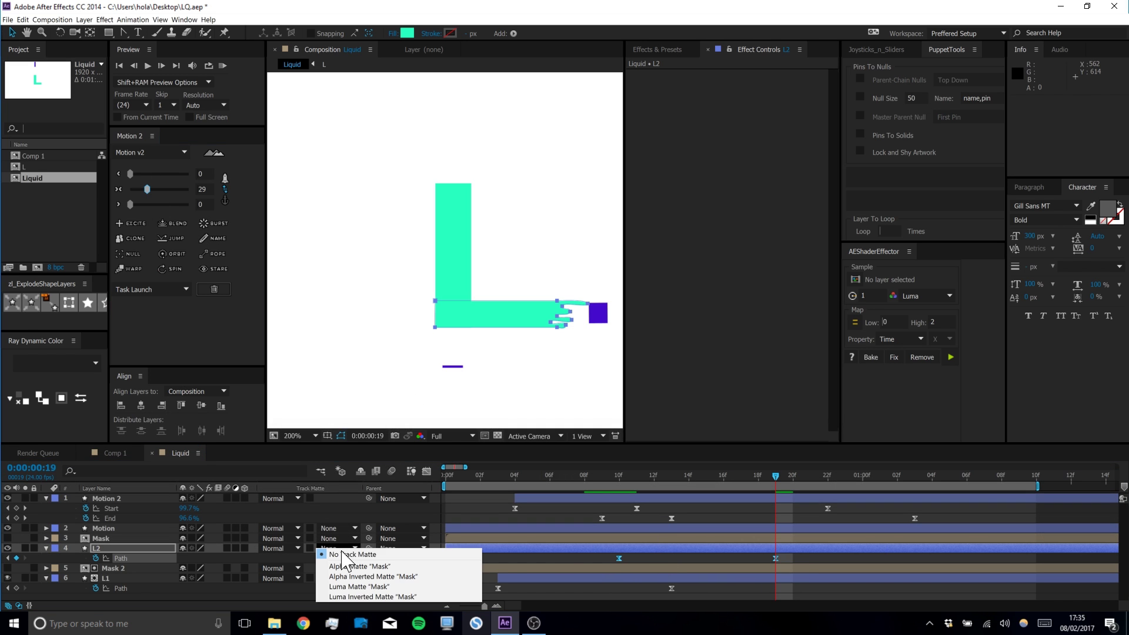
pyautogui.click(352, 566)
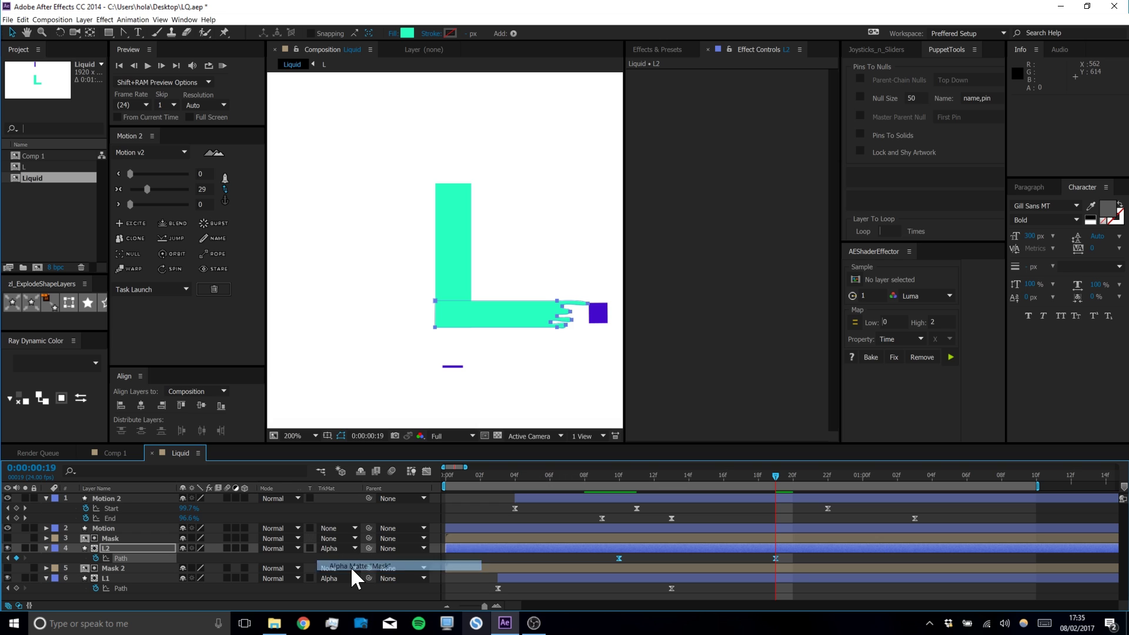
pyautogui.click(755, 557)
# Shift the L2 layer one frame earlier and play a RAM preview of the full reveal
pyautogui.moveTo(690, 470); pyautogui.dragTo(744, 472)
pyautogui.click(763, 547)
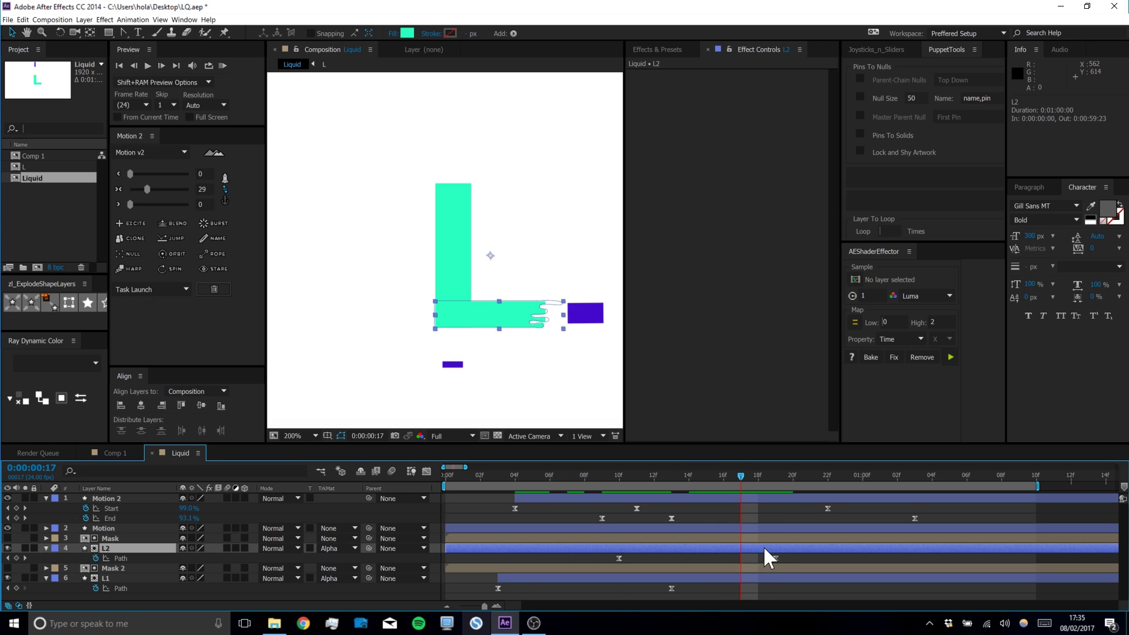
pyautogui.moveTo(757, 546); pyautogui.dragTo(743, 556)
pyautogui.click(742, 557)
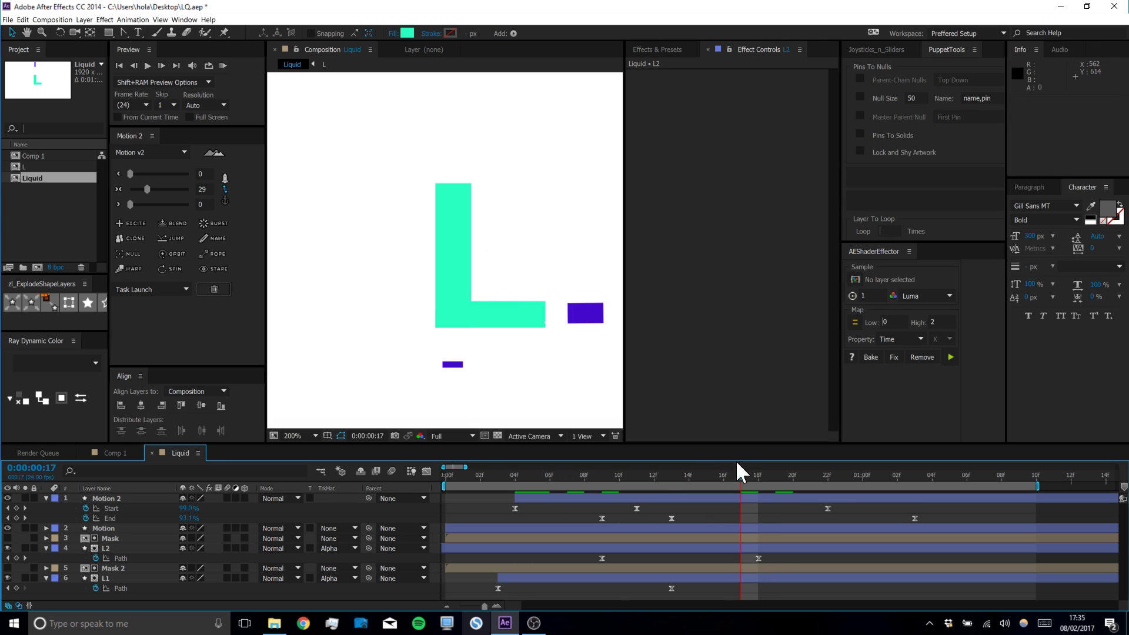
pyautogui.click(222, 64)
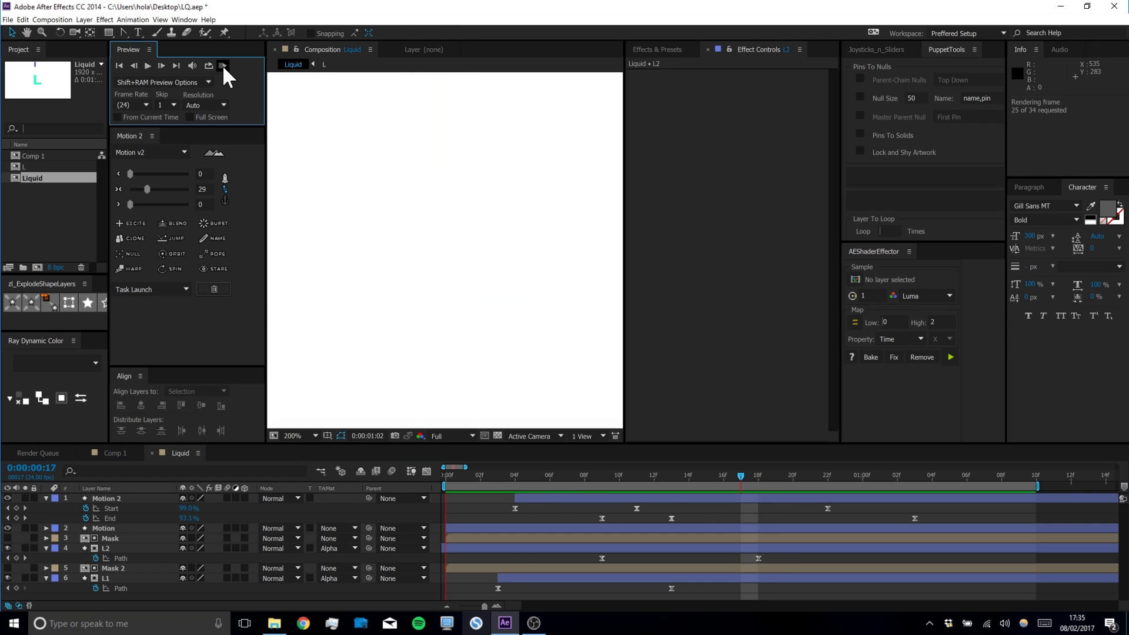
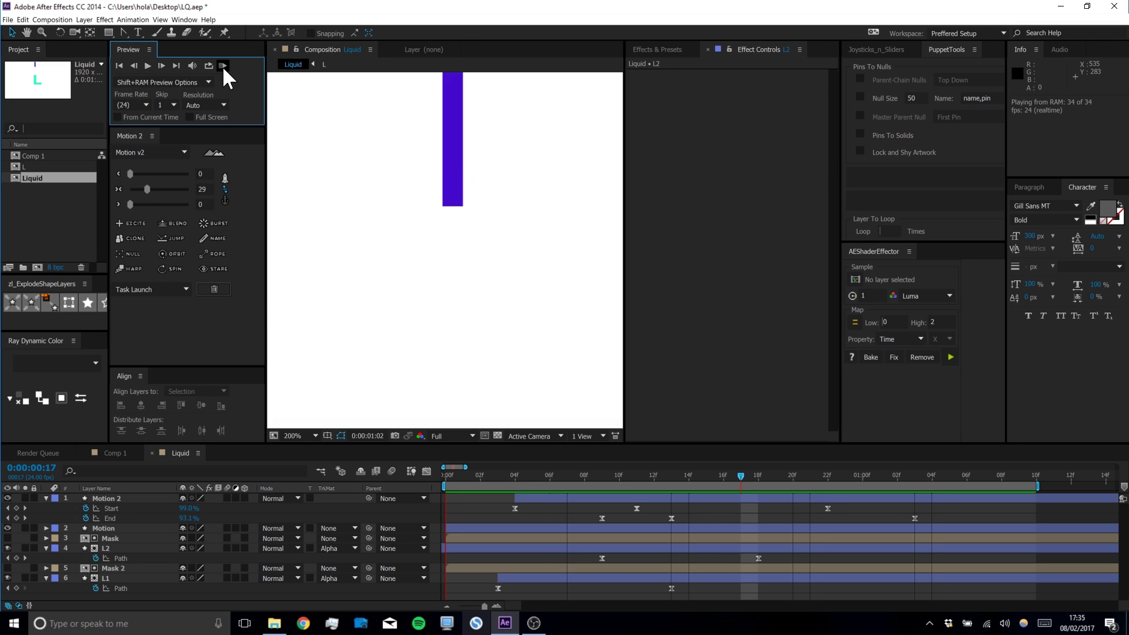
pyautogui.press('space')
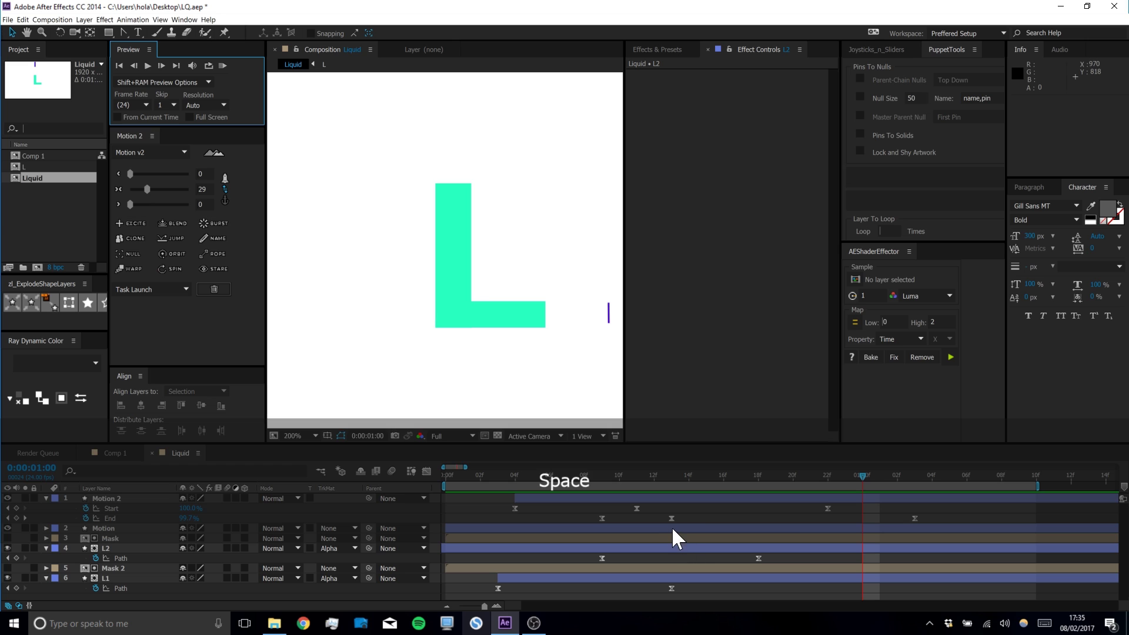
pyautogui.click(650, 510)
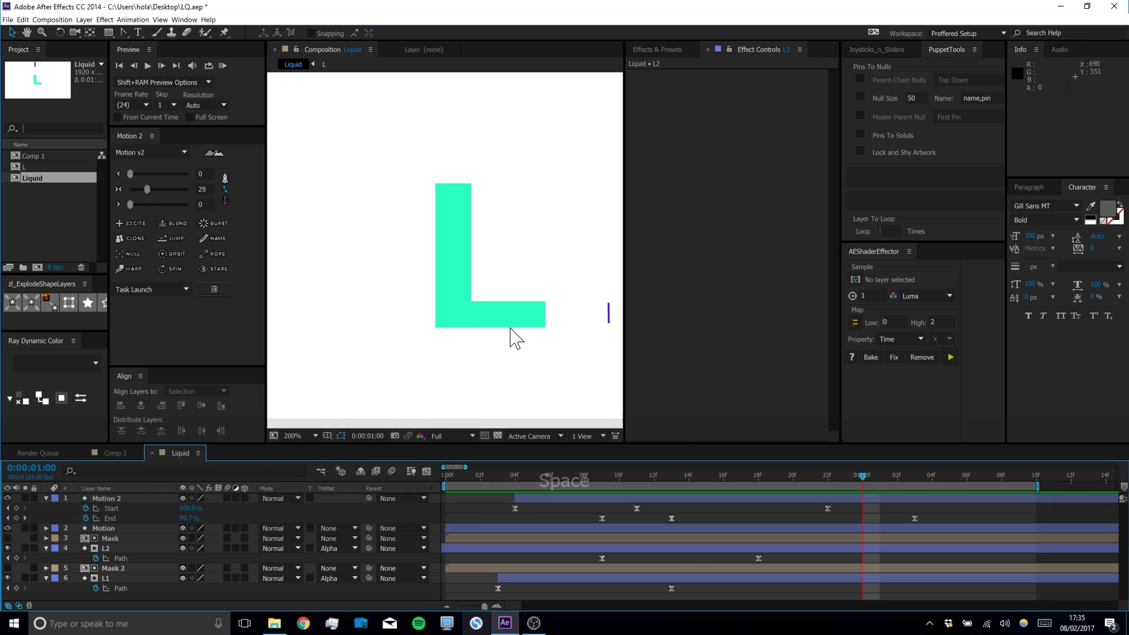
# Apply the Roughen Edges effect to the L2 layer
pyautogui.click(123, 569)
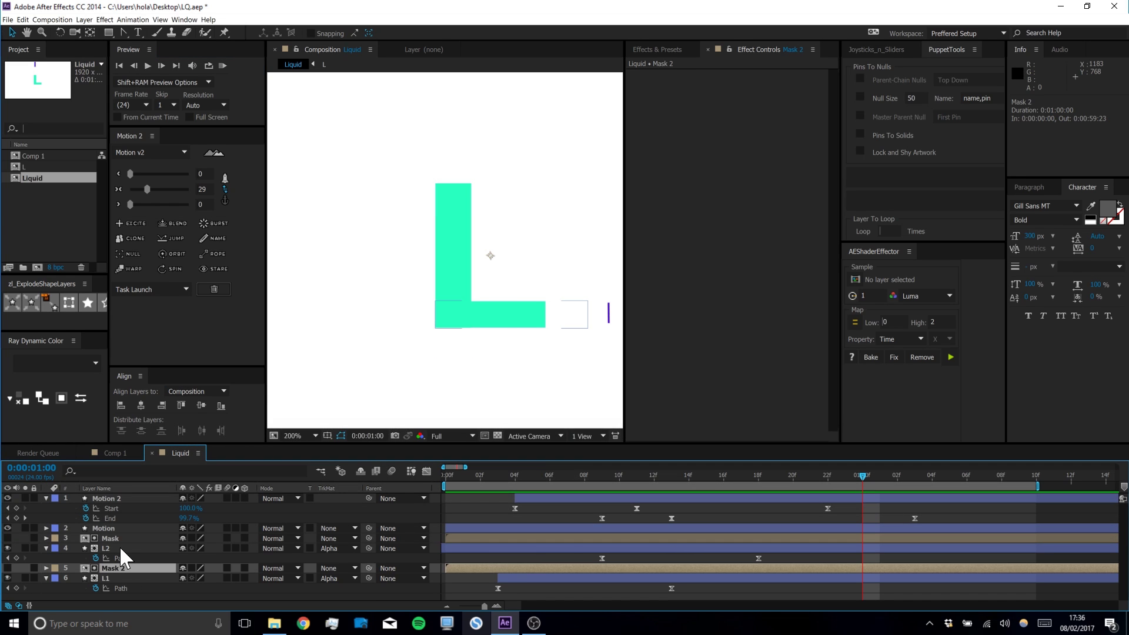
pyautogui.click(119, 547)
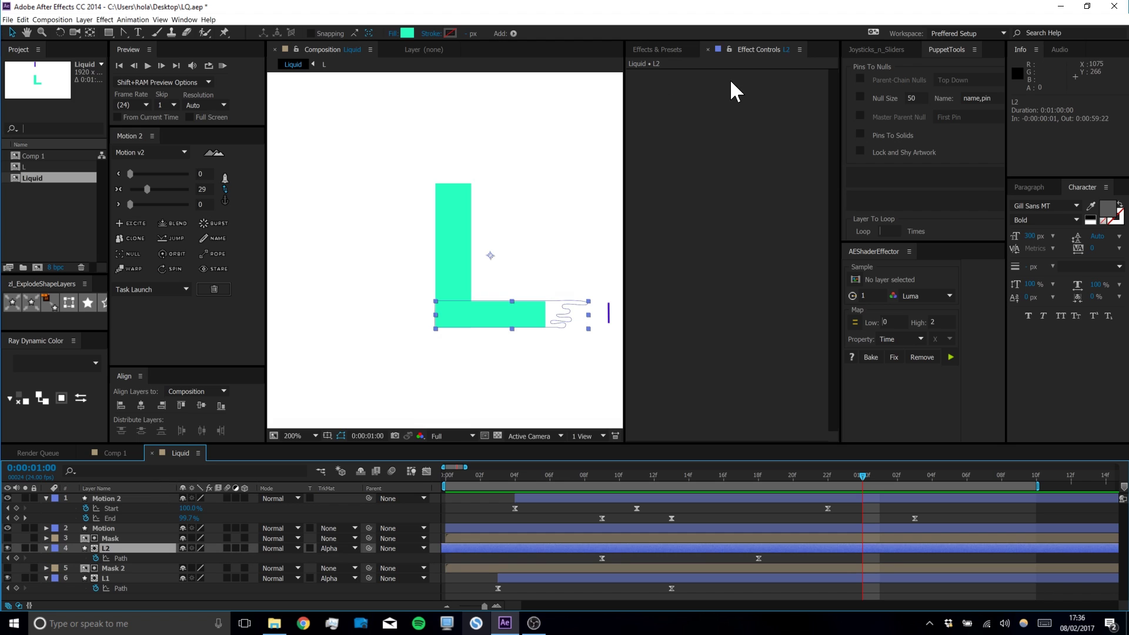
pyautogui.click(677, 48)
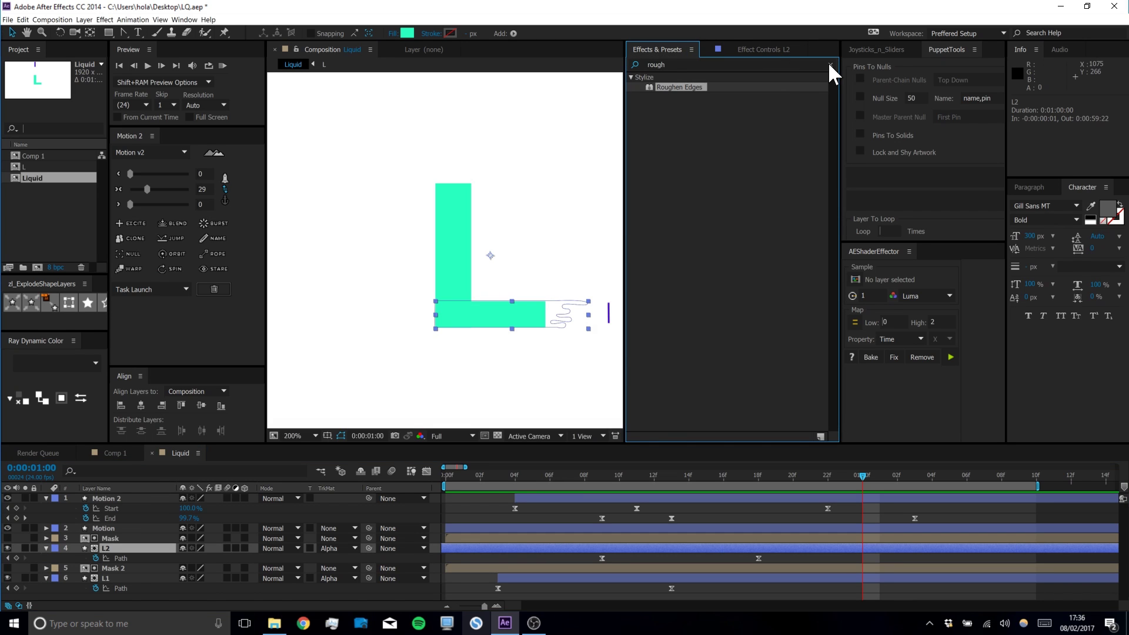
pyautogui.doubleClick(674, 86)
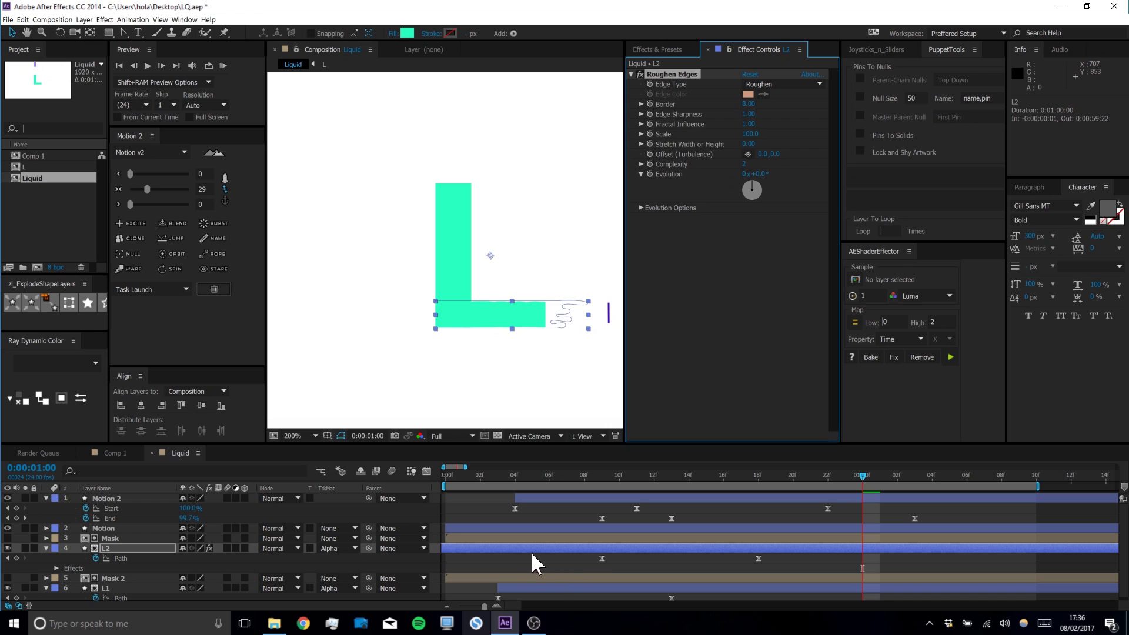
# Solo the L2 layer at frame 14 to examine its roughened drip edges up close
pyautogui.click(537, 568)
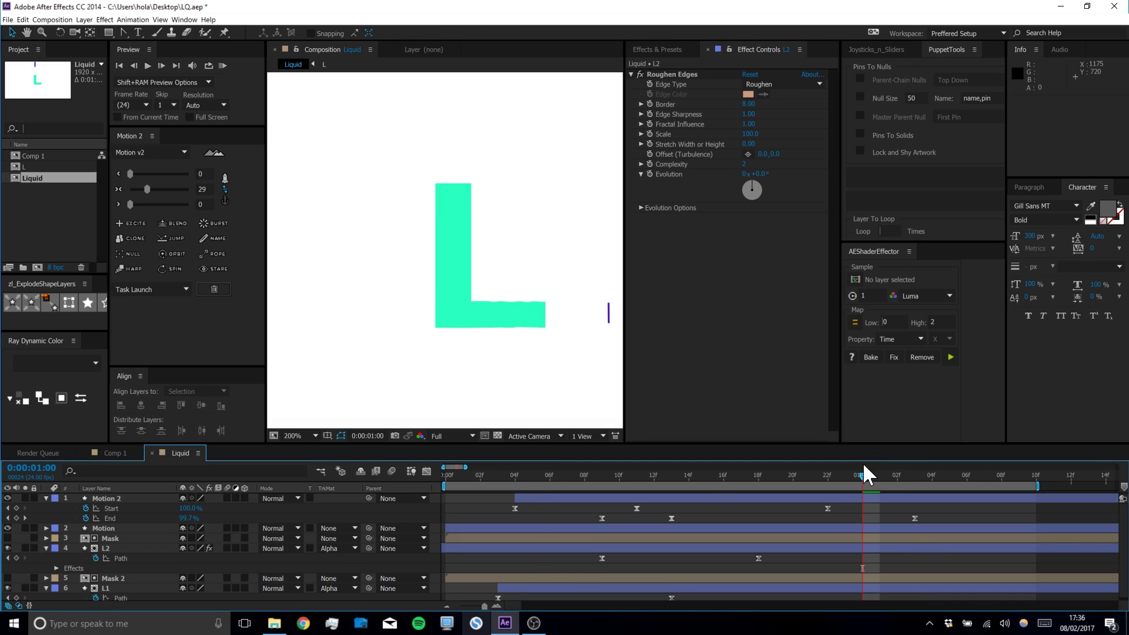
pyautogui.moveTo(822, 481); pyautogui.dragTo(690, 485)
pyautogui.click(502, 548)
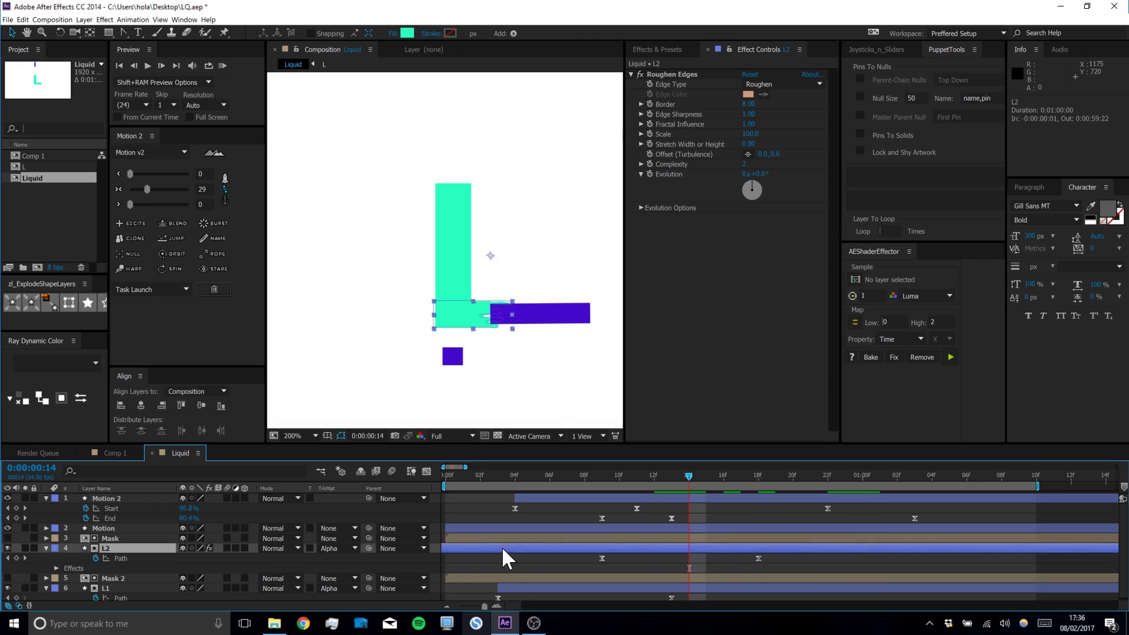
pyautogui.click(24, 548)
pyautogui.click(524, 357)
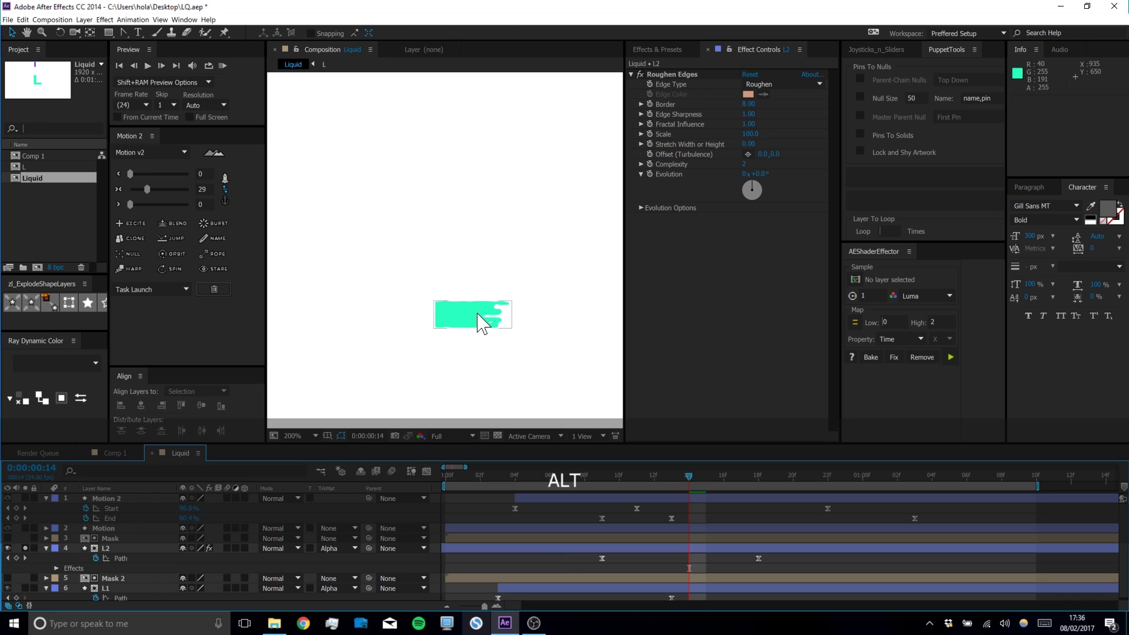
pyautogui.scroll(2, 478, 319)
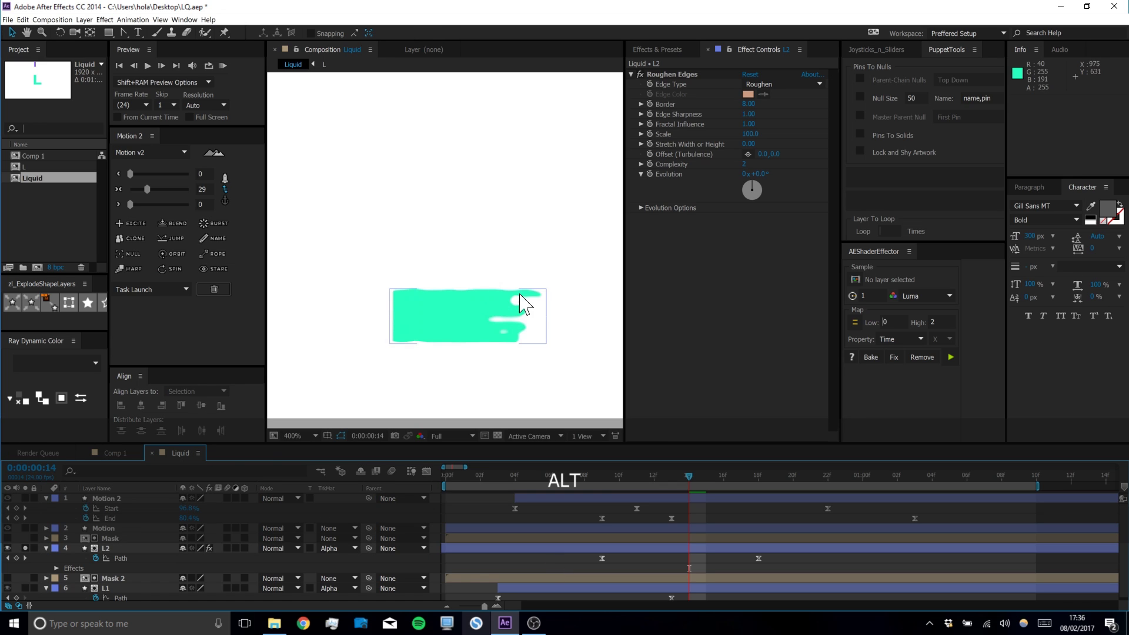
# Set the Border of L2's Roughen Edges effect to 5
pyautogui.click(109, 546)
pyautogui.moveTo(747, 105); pyautogui.dragTo(697, 104)
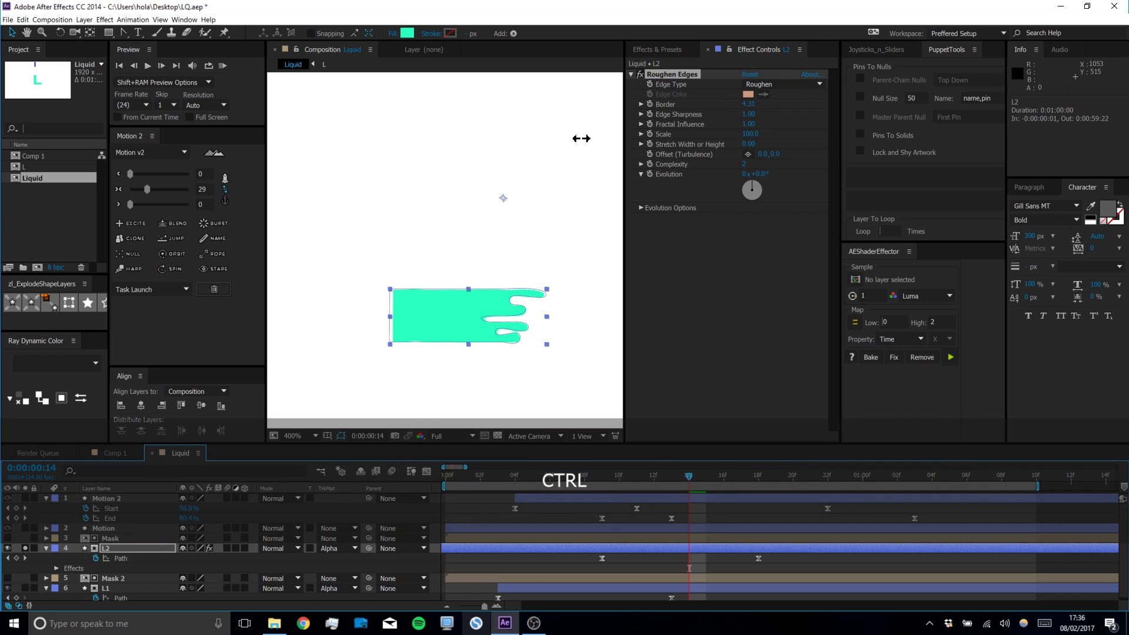
pyautogui.scroll(2, 458, 343)
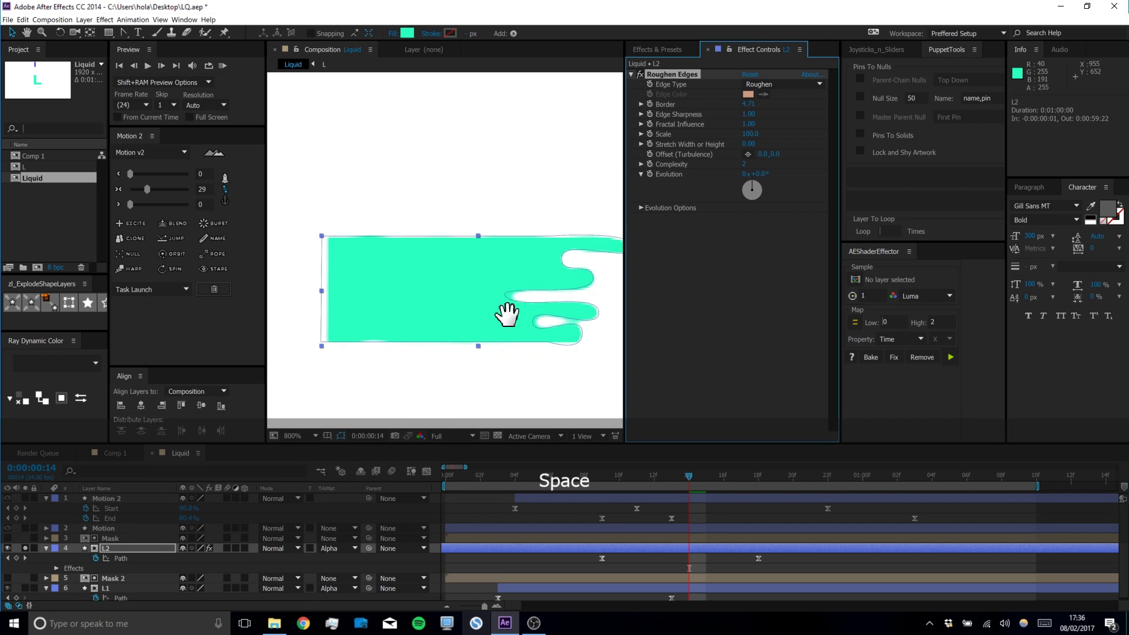
pyautogui.moveTo(504, 313); pyautogui.dragTo(462, 351)
pyautogui.moveTo(755, 103); pyautogui.dragTo(812, 103)
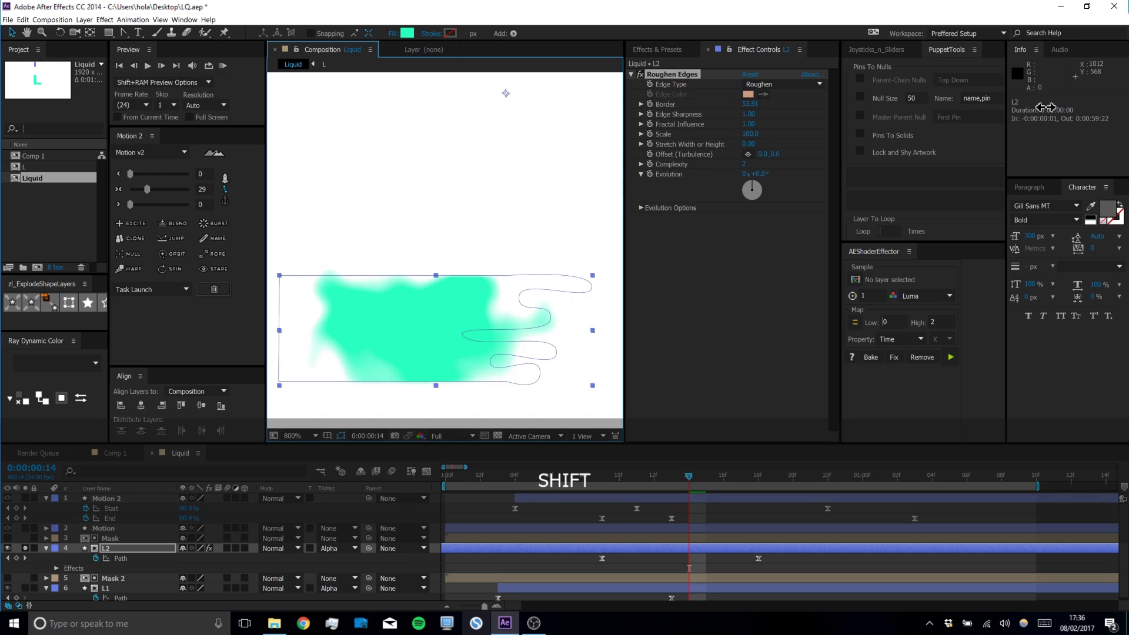
pyautogui.click(750, 104)
pyautogui.write('5')
pyautogui.press('Return')
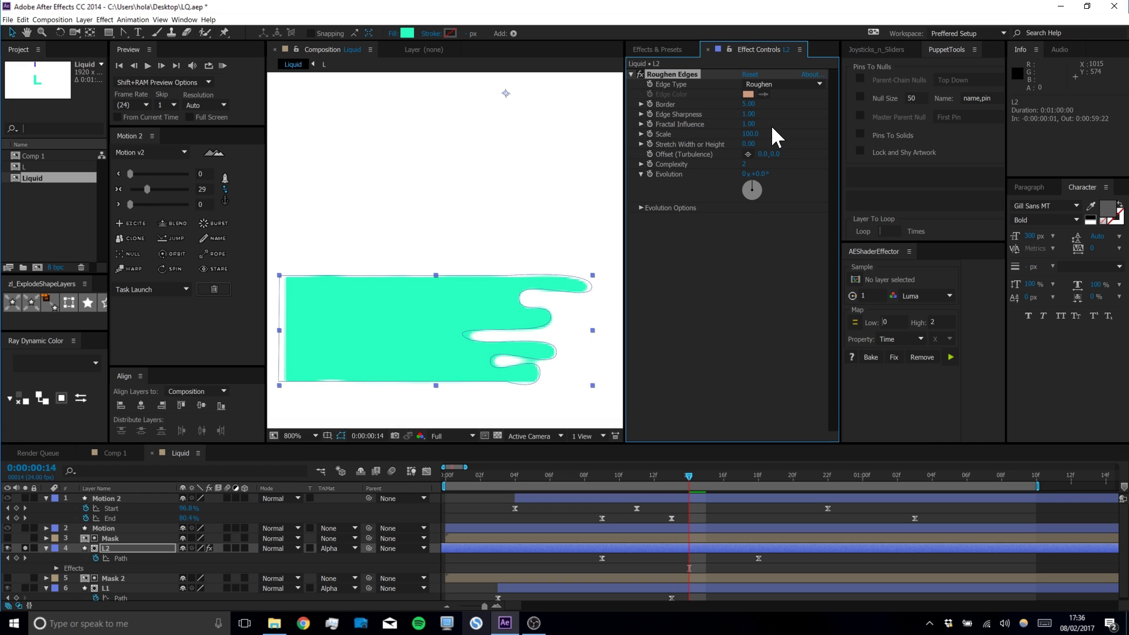
# Try a much larger Roughen Edges Scale on L2, undo it, and set the Scale to 60
pyautogui.moveTo(751, 134); pyautogui.dragTo(959, 146)
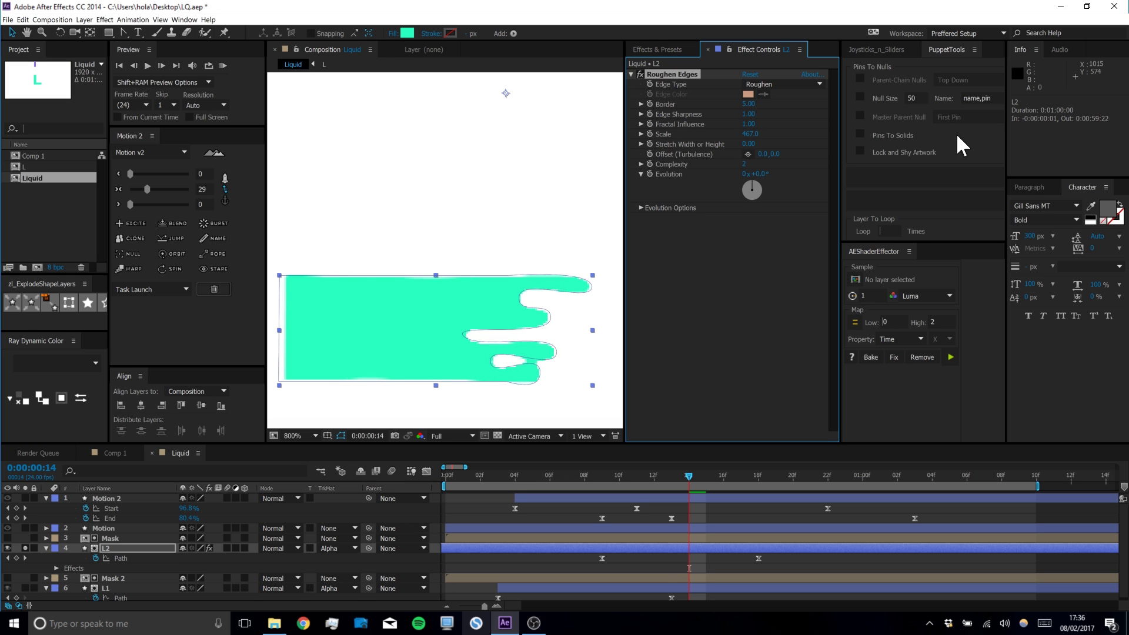
pyautogui.click(676, 563)
pyautogui.hotkey('ctrl', 'z')
pyautogui.moveTo(568, 156); pyautogui.dragTo(545, 156)
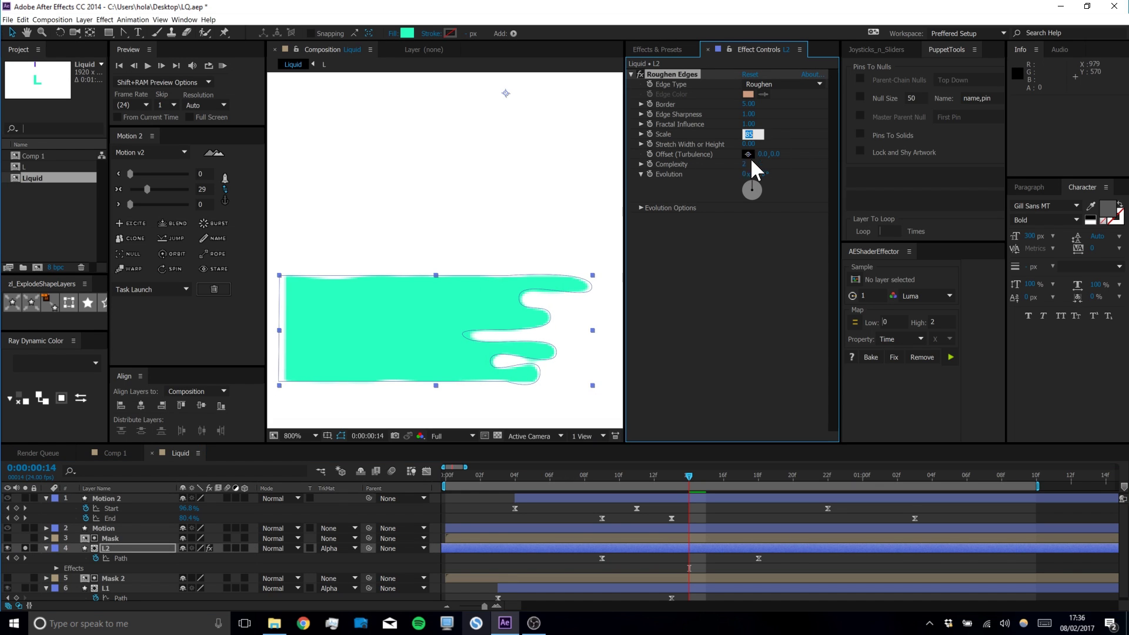
pyautogui.write('60')
pyautogui.press('Return')
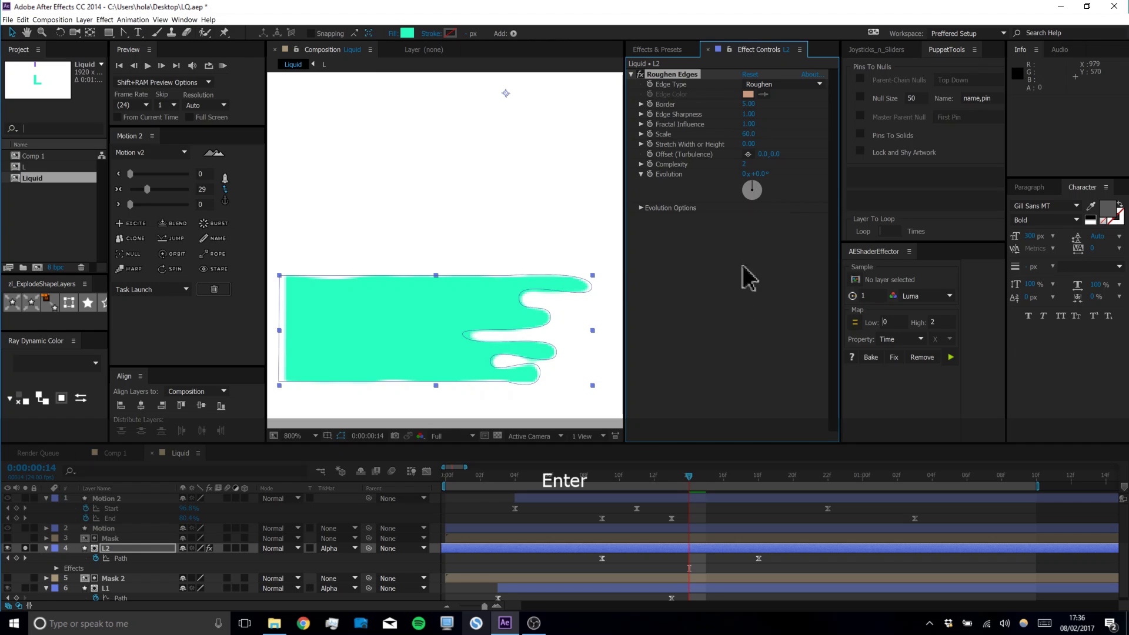
pyautogui.click(676, 560)
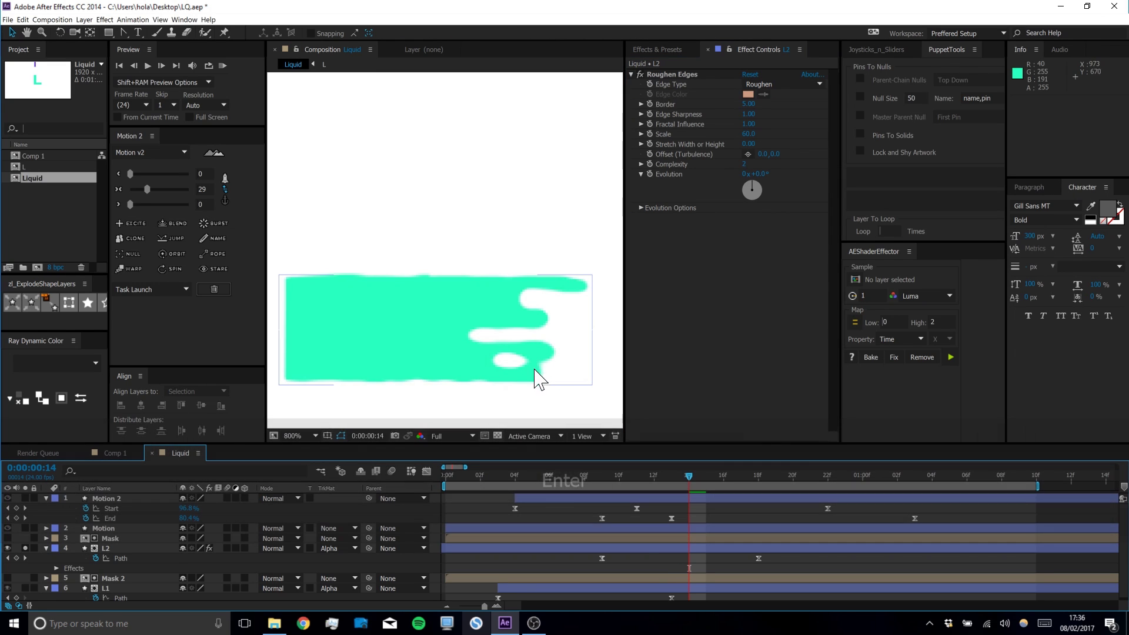
# At frame 9, start keyframing L2's Roughen Edges Border, Edge Sharpness, Fractal Influence and Scale
pyautogui.click(712, 476)
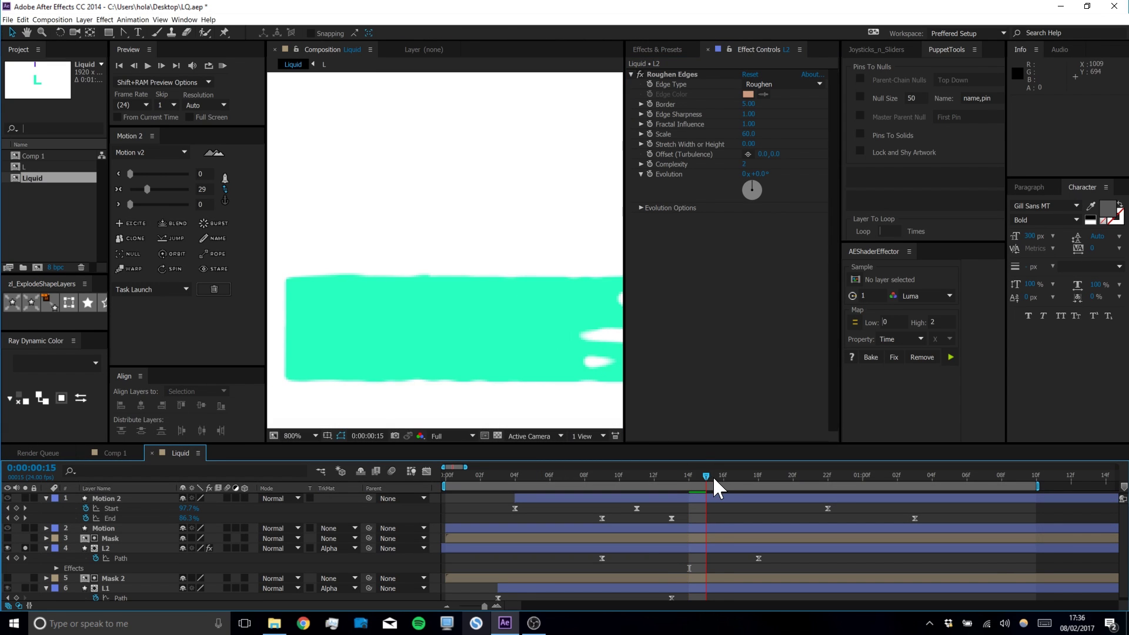
pyautogui.moveTo(696, 476); pyautogui.dragTo(651, 462)
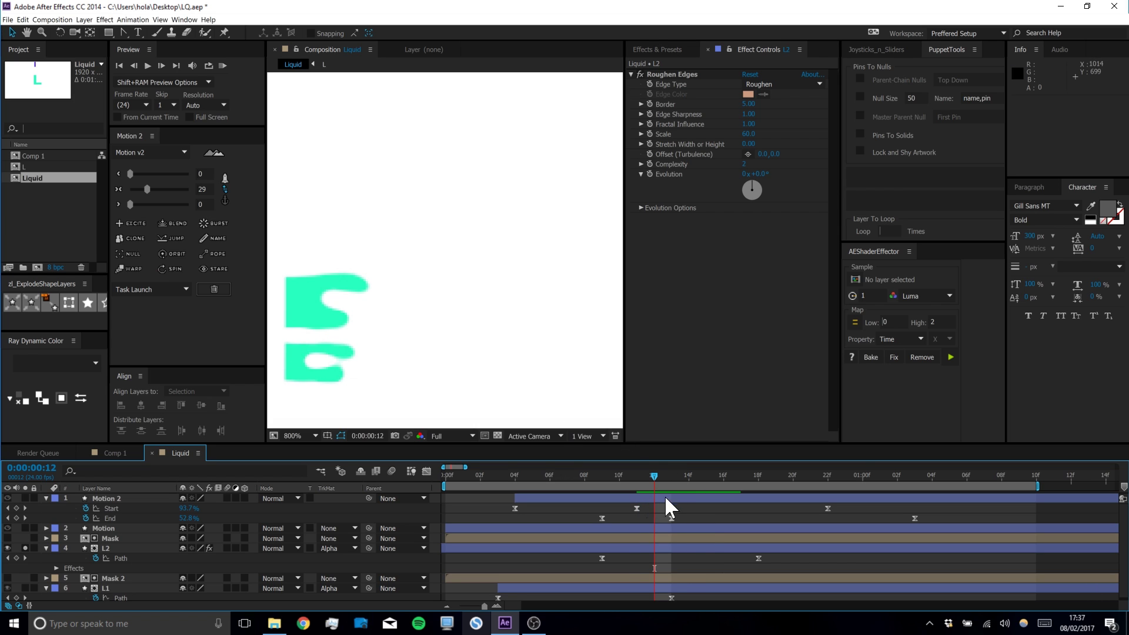
pyautogui.moveTo(656, 471); pyautogui.dragTo(611, 489)
pyautogui.click(607, 548)
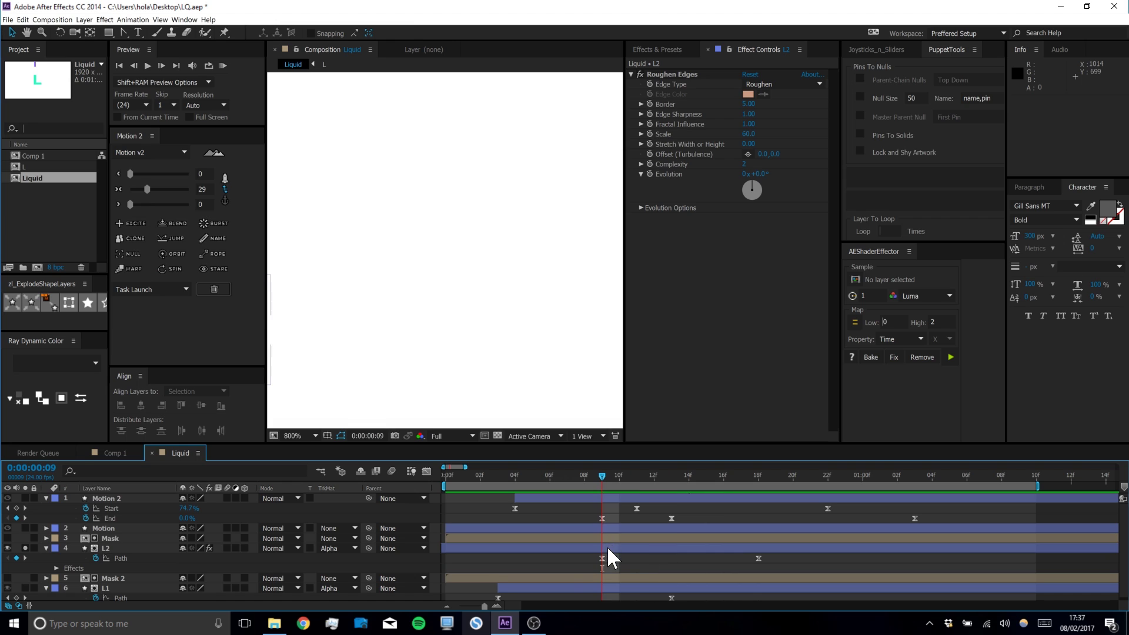
pyautogui.click(650, 102)
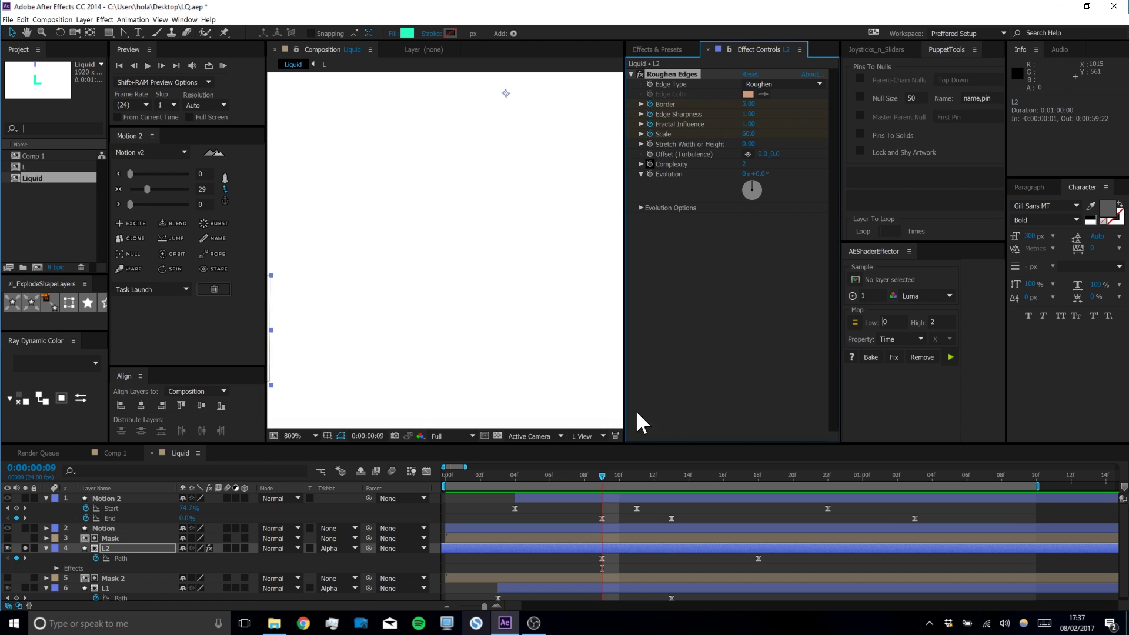
# Reveal L2's keyframed Path and Roughen Edges properties in the timeline
pyautogui.click(633, 545)
pyautogui.press('u')
pyautogui.press('space')
pyautogui.moveTo(659, 573); pyautogui.dragTo(616, 503)
pyautogui.press('u')
pyautogui.press('space')
# At frame 20, keyframe L2's Roughen Edges Border and Edge Sharpness at 0
pyautogui.moveTo(539, 476); pyautogui.dragTo(713, 496)
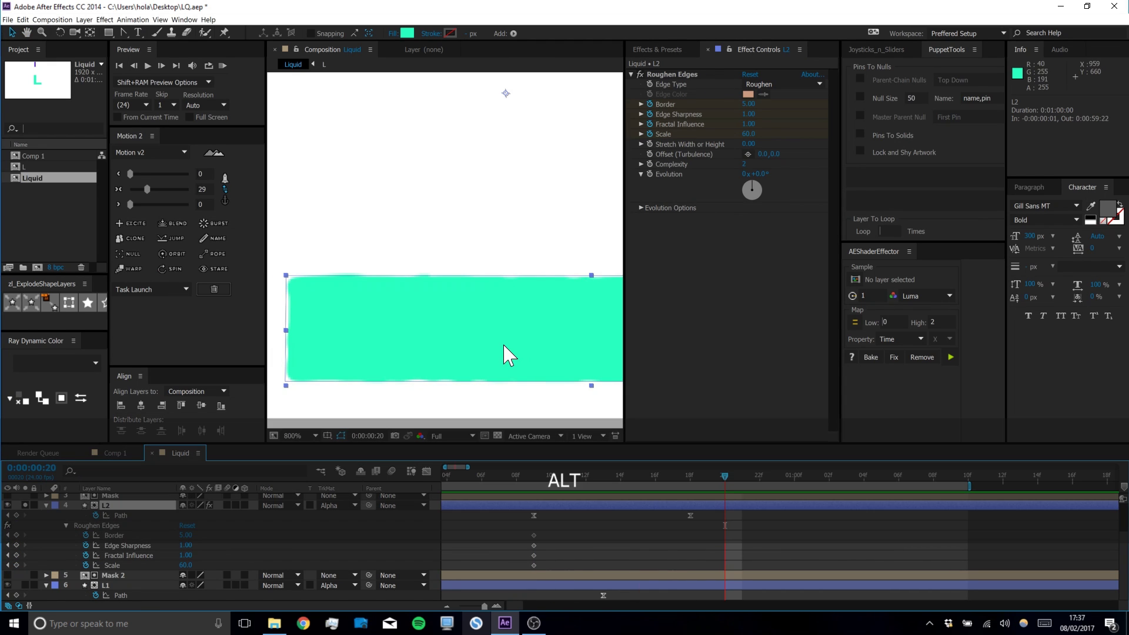
pyautogui.scroll(-1, 504, 353)
pyautogui.press('space')
pyautogui.moveTo(504, 353); pyautogui.dragTo(459, 306)
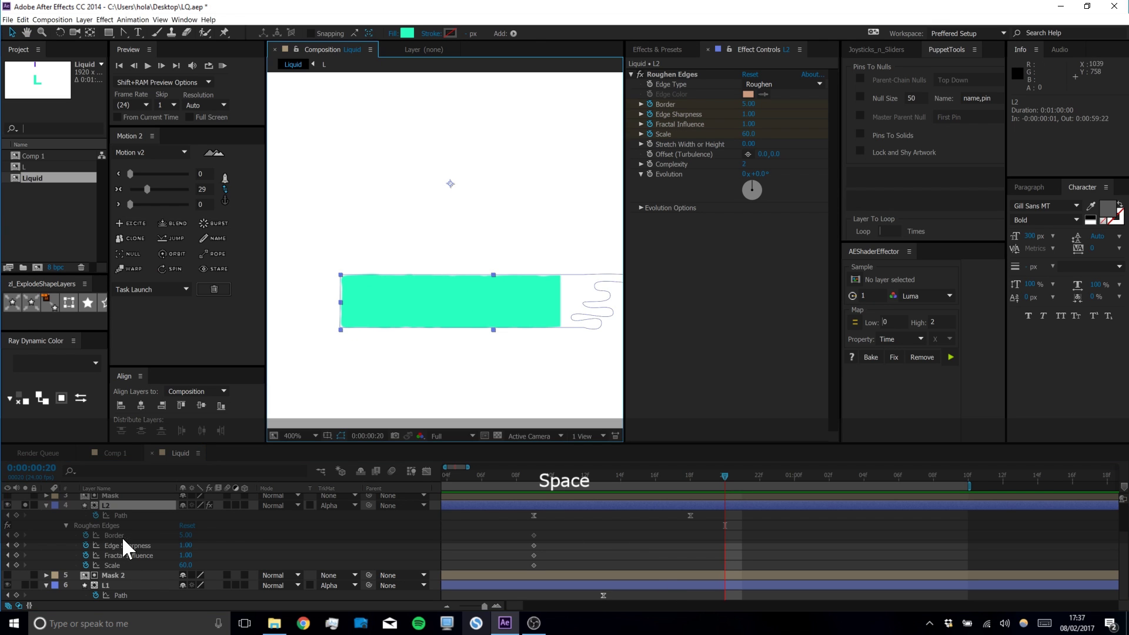
pyautogui.click(187, 537)
pyautogui.write('0')
pyautogui.press('Return')
pyautogui.click(187, 546)
pyautogui.write('0')
pyautogui.press('Return')
# At frame 20, keyframe L2's Roughen Edges Fractal Influence at 0 and Scale at its minimum of 10
pyautogui.click(188, 556)
pyautogui.write('0')
pyautogui.press('Return')
pyautogui.click(187, 565)
pyautogui.write('0')
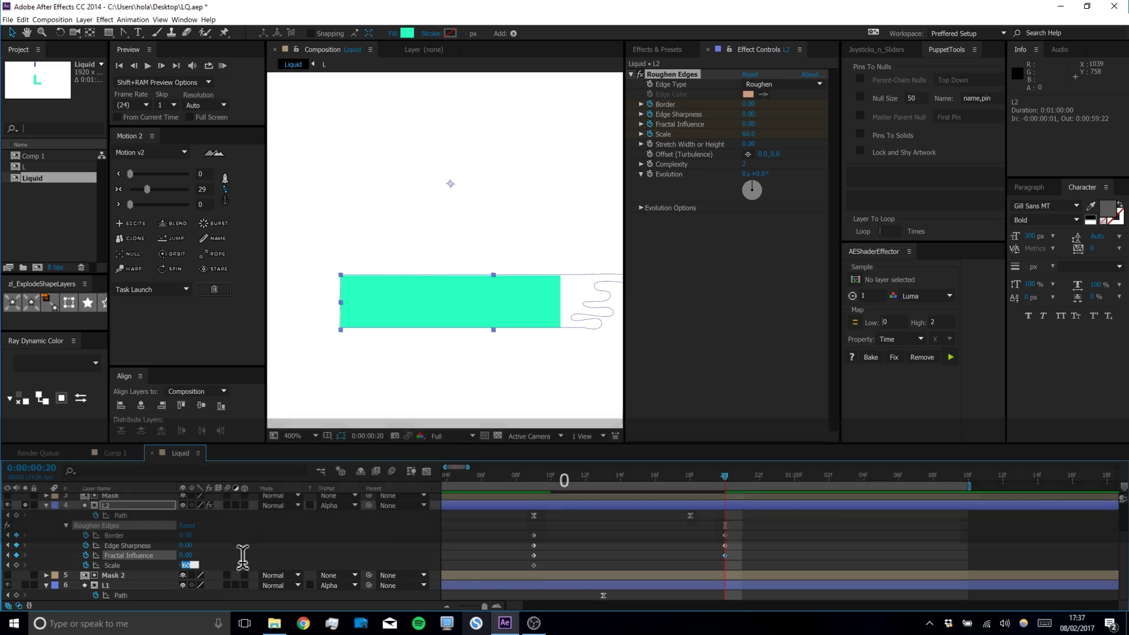
pyautogui.press('Return')
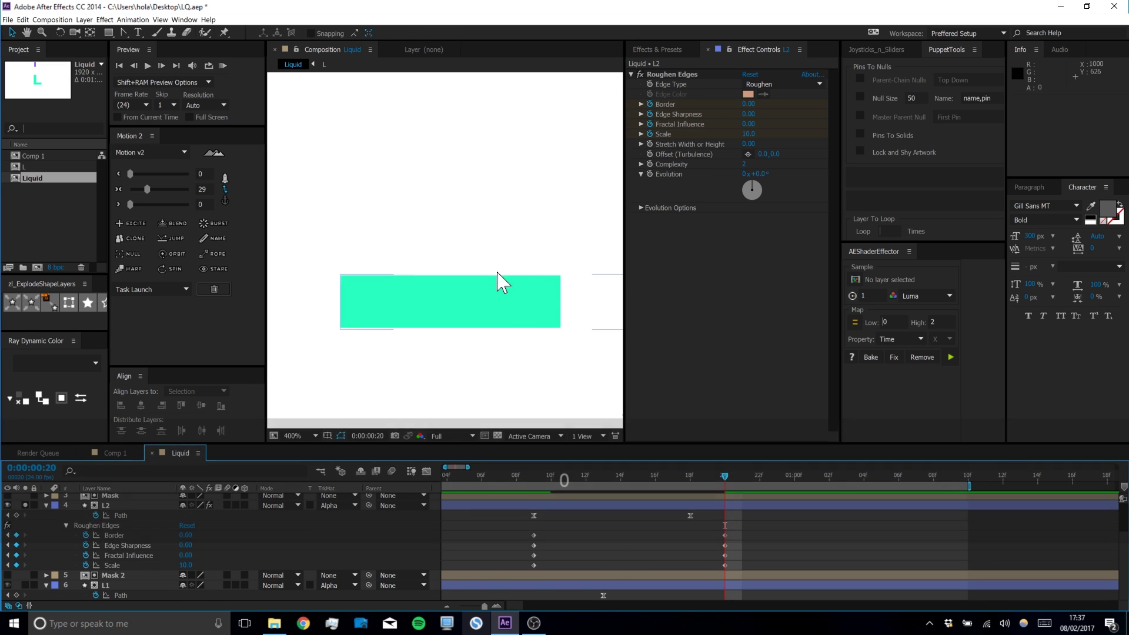
# Return to frame 14, search the effects for "tur" and apply Turbulent Displace to the L2 layer
pyautogui.moveTo(721, 478); pyautogui.dragTo(619, 456)
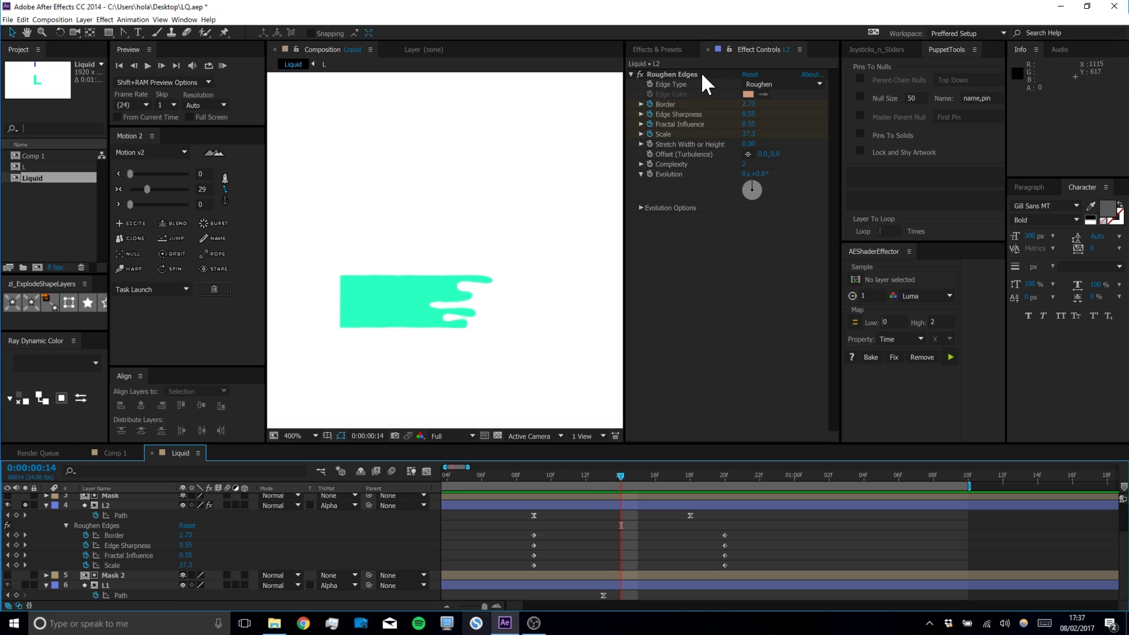
pyautogui.click(676, 48)
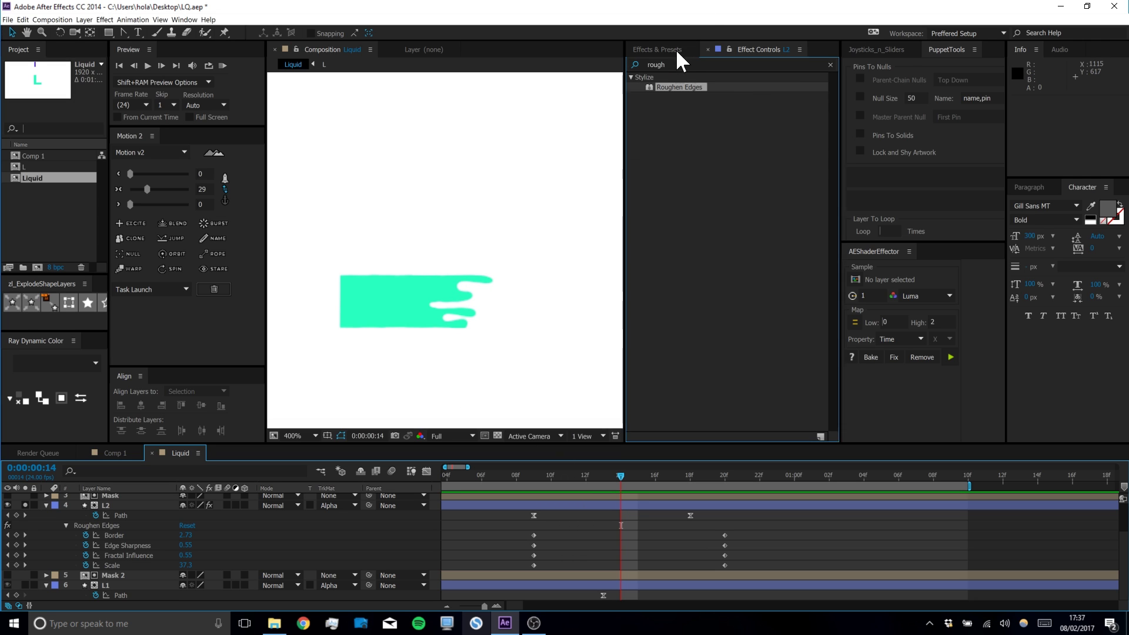
pyautogui.click(789, 63)
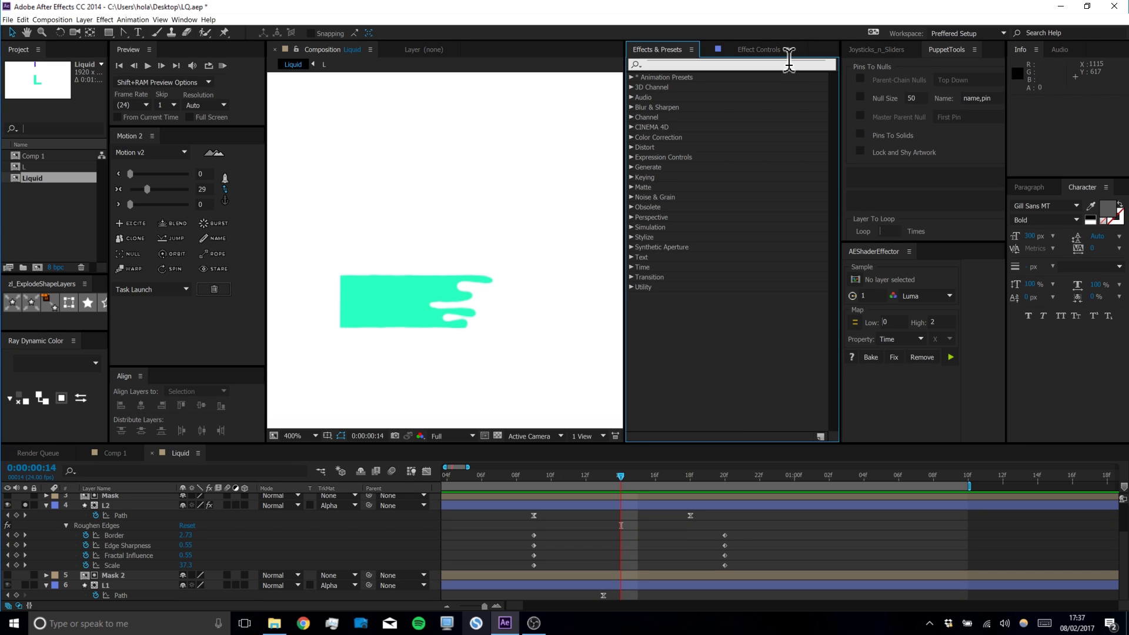
pyautogui.write('trtu')
pyautogui.press('BackSpace')
pyautogui.press('BackSpace')
pyautogui.press('BackSpace')
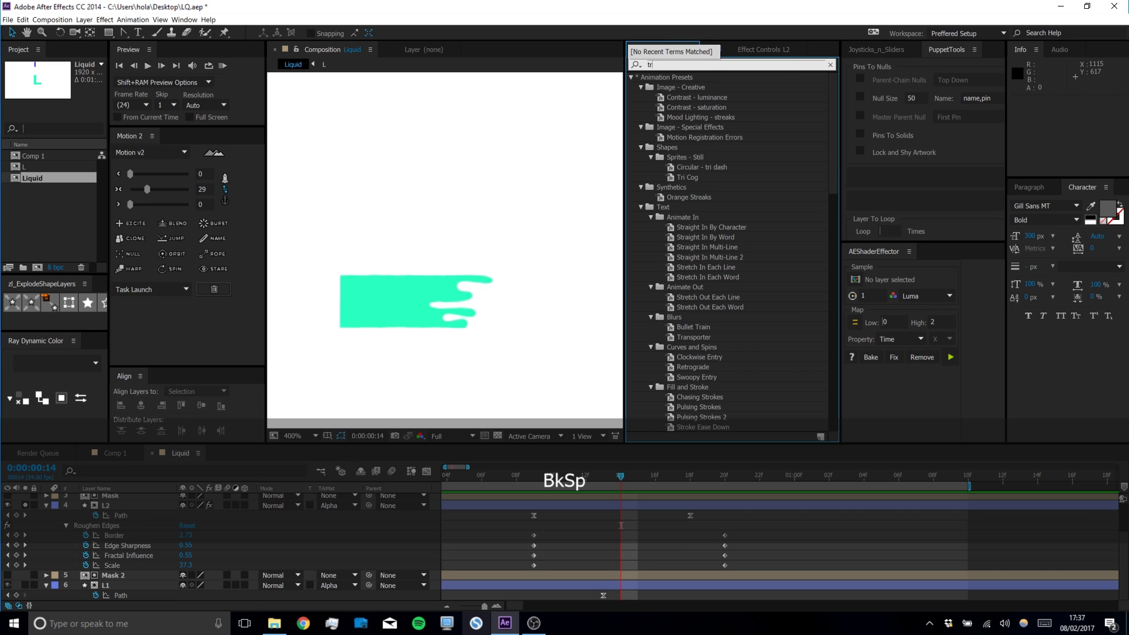
pyautogui.write('ur')
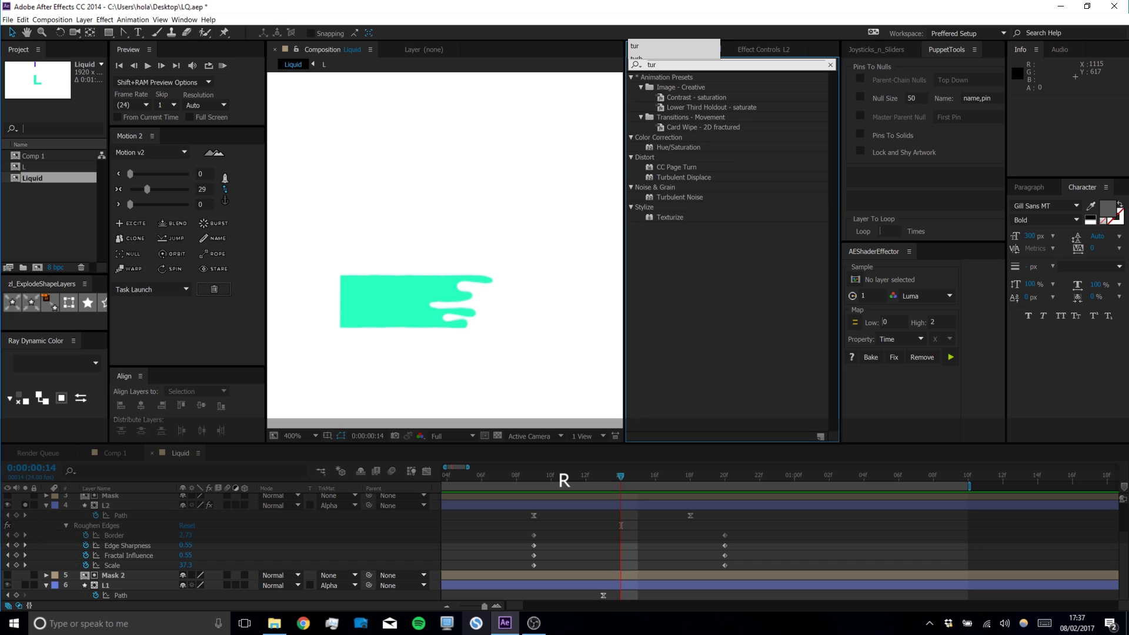
pyautogui.click(701, 177)
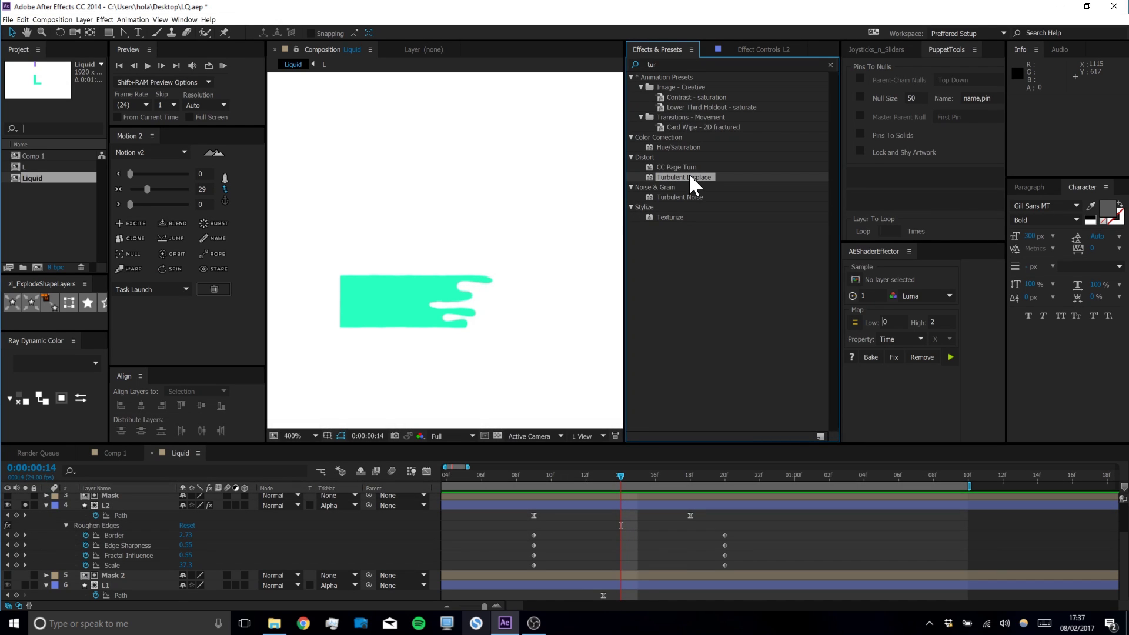
pyautogui.moveTo(689, 175); pyautogui.dragTo(108, 535)
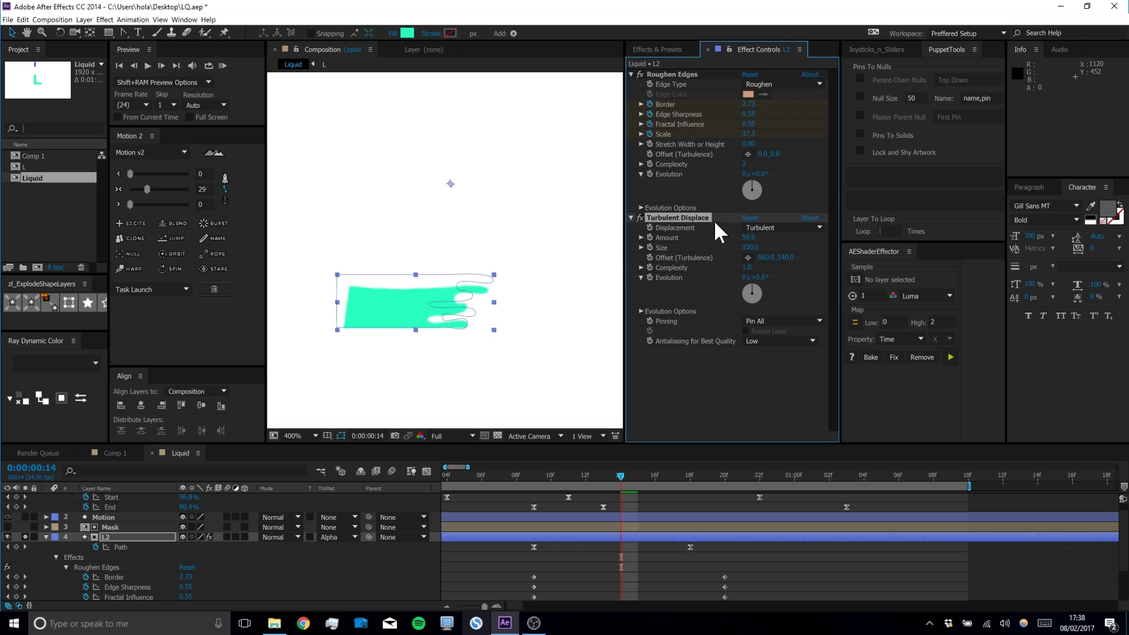
# Try a Turbulent Displace Amount of 56 on L2, undo it, and delete the effect
pyautogui.click(712, 382)
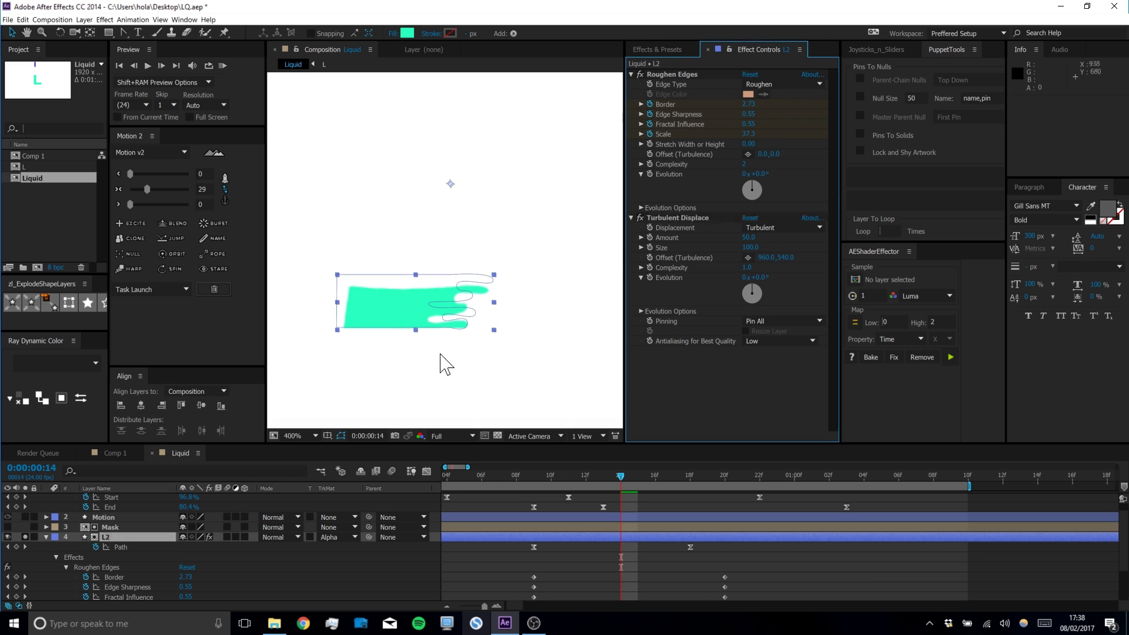
pyautogui.click(628, 563)
pyautogui.moveTo(622, 472)
pyautogui.mouseDown()
pyautogui.moveTo(703, 490)
pyautogui.moveTo(589, 487)
pyautogui.moveTo(621, 487)
pyautogui.mouseUp()
pyautogui.click(624, 538)
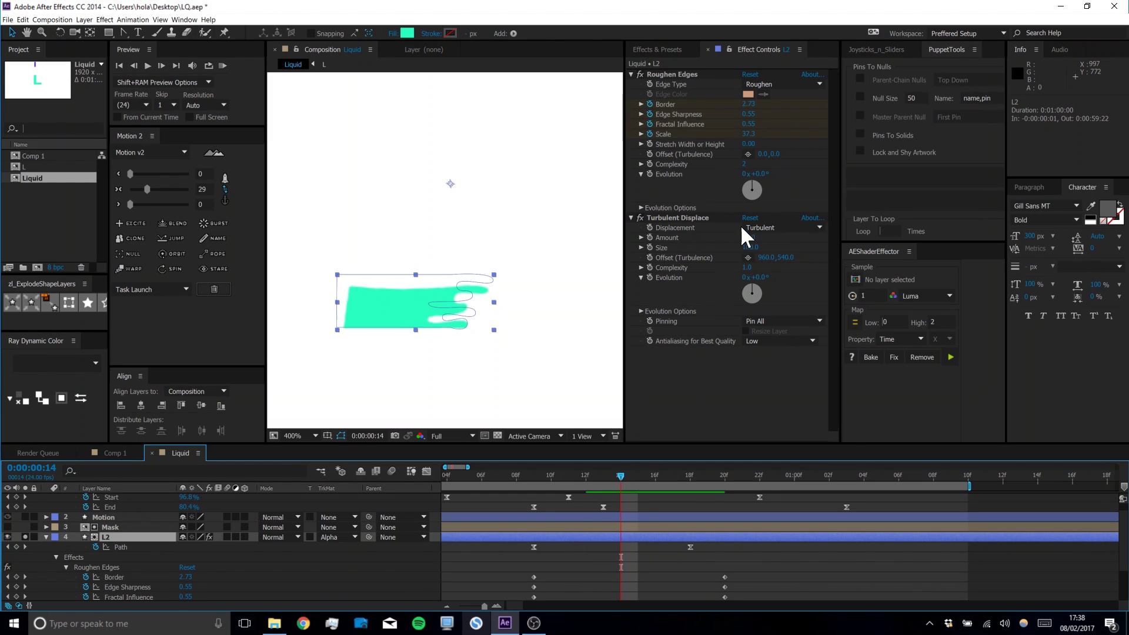
pyautogui.moveTo(750, 242)
pyautogui.mouseDown()
pyautogui.moveTo(715, 239)
pyautogui.moveTo(776, 241)
pyautogui.moveTo(638, 235)
pyautogui.moveTo(768, 232)
pyautogui.moveTo(711, 230)
pyautogui.moveTo(746, 231)
pyautogui.mouseUp()
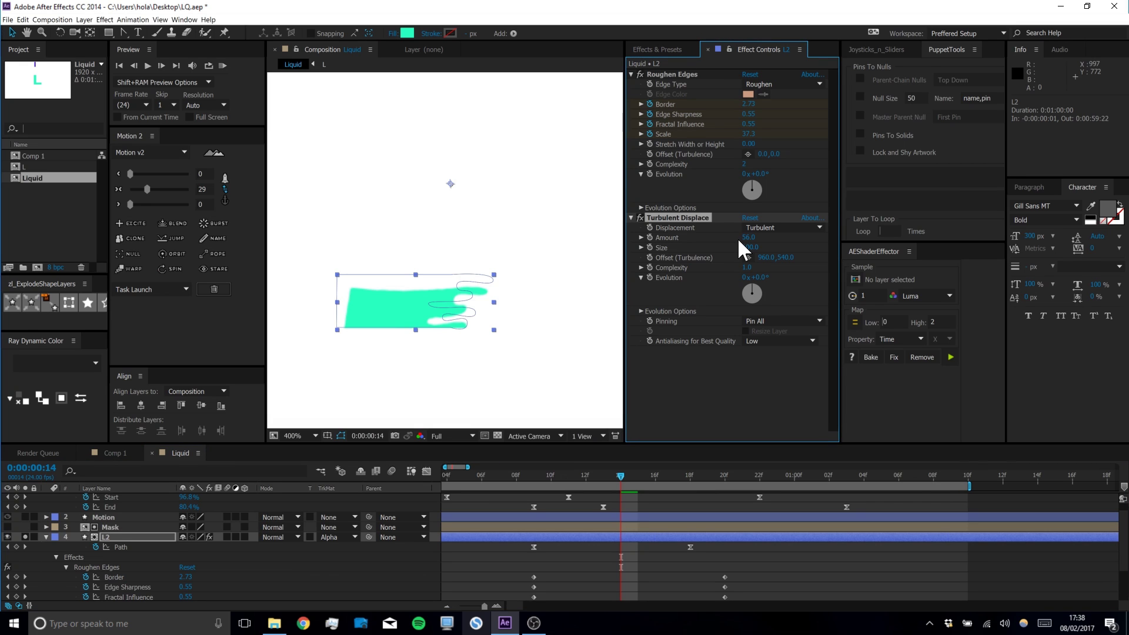
pyautogui.hotkey('ctrl', 'z')
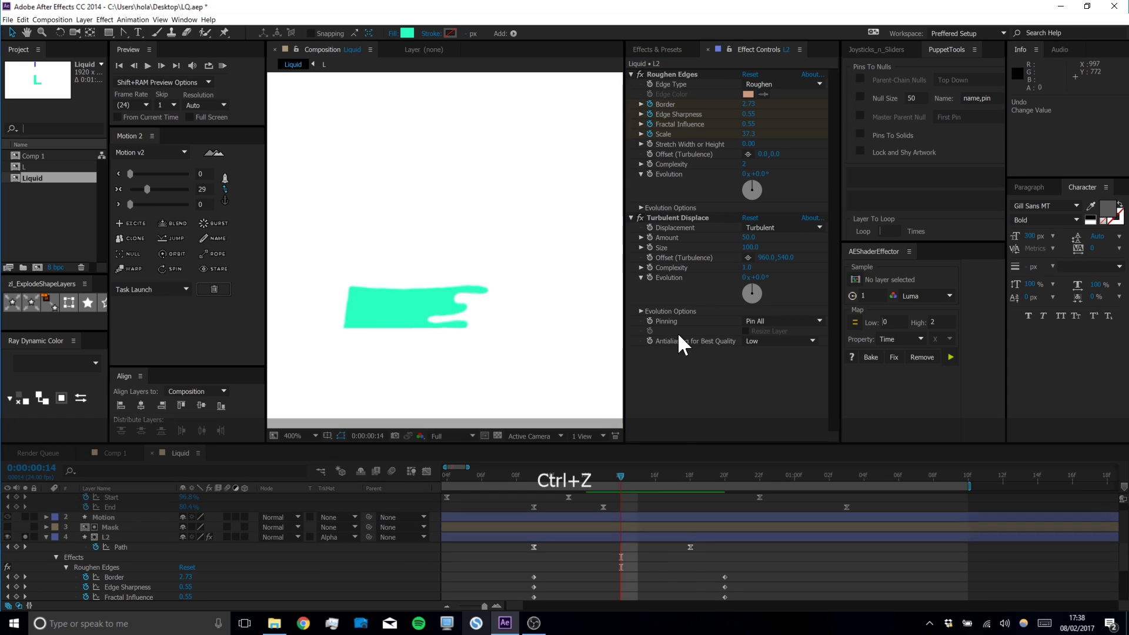
pyautogui.click(683, 217)
pyautogui.press('BackSpace')
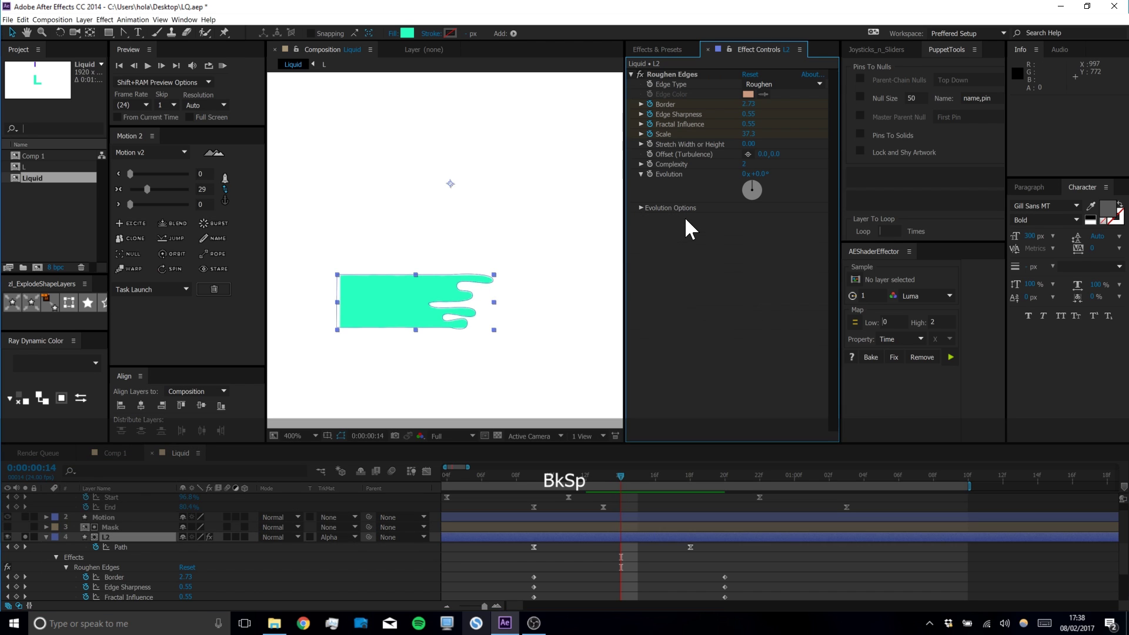
# Solo the Mask layer to examine the letter shape used as the matte, and restore the display of all layers
pyautogui.click(121, 525)
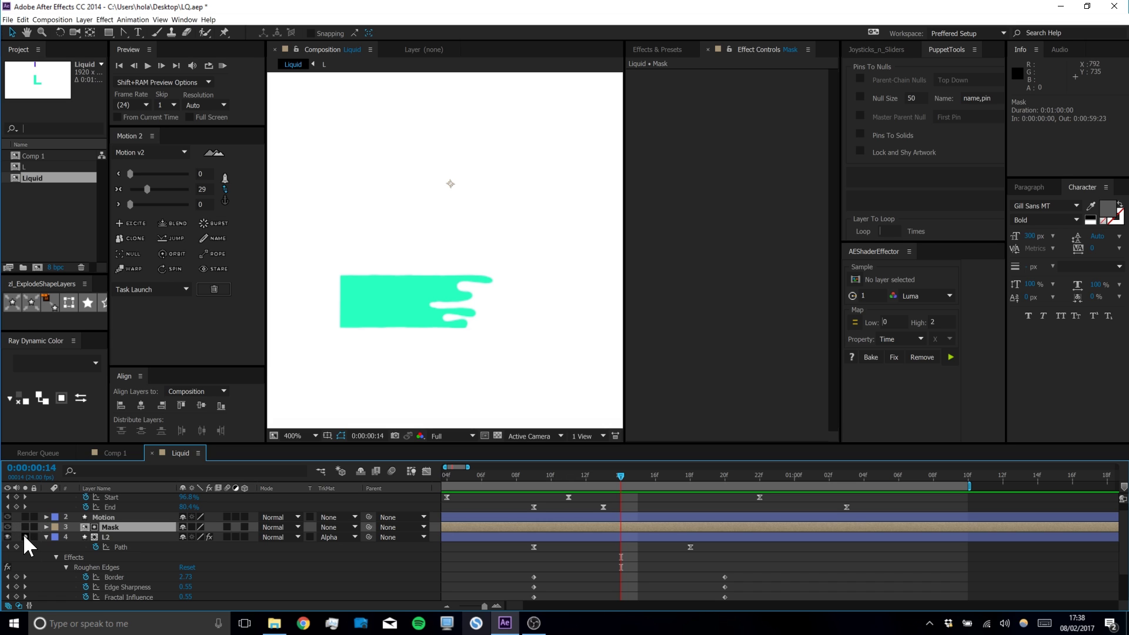
pyautogui.click(23, 526)
pyautogui.click(24, 526)
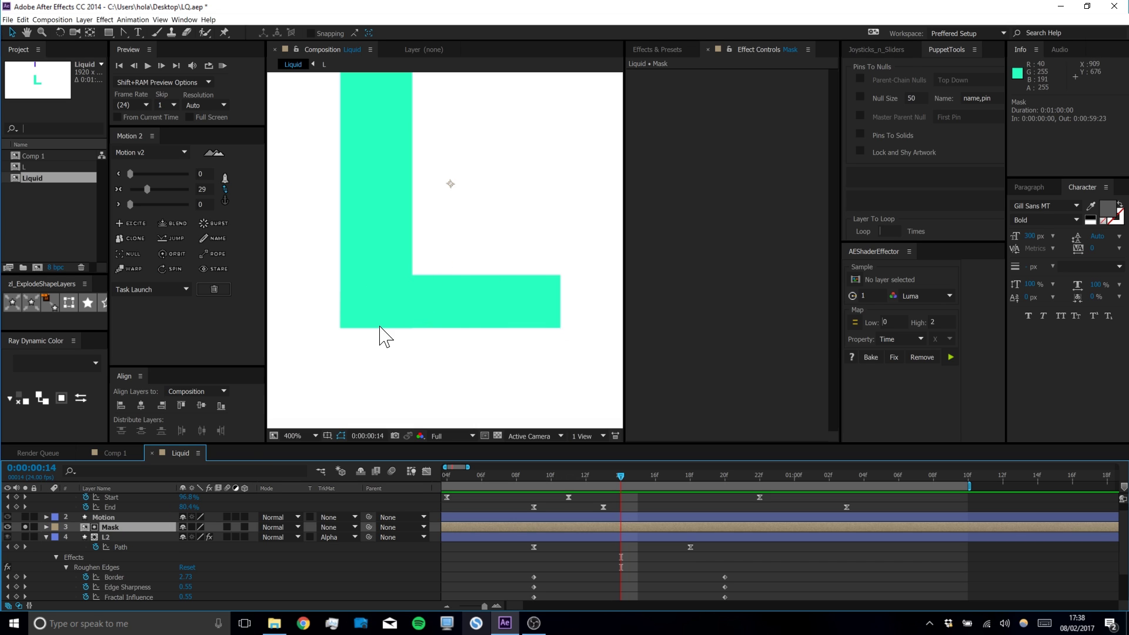
pyautogui.click(7, 517)
pyautogui.click(7, 527)
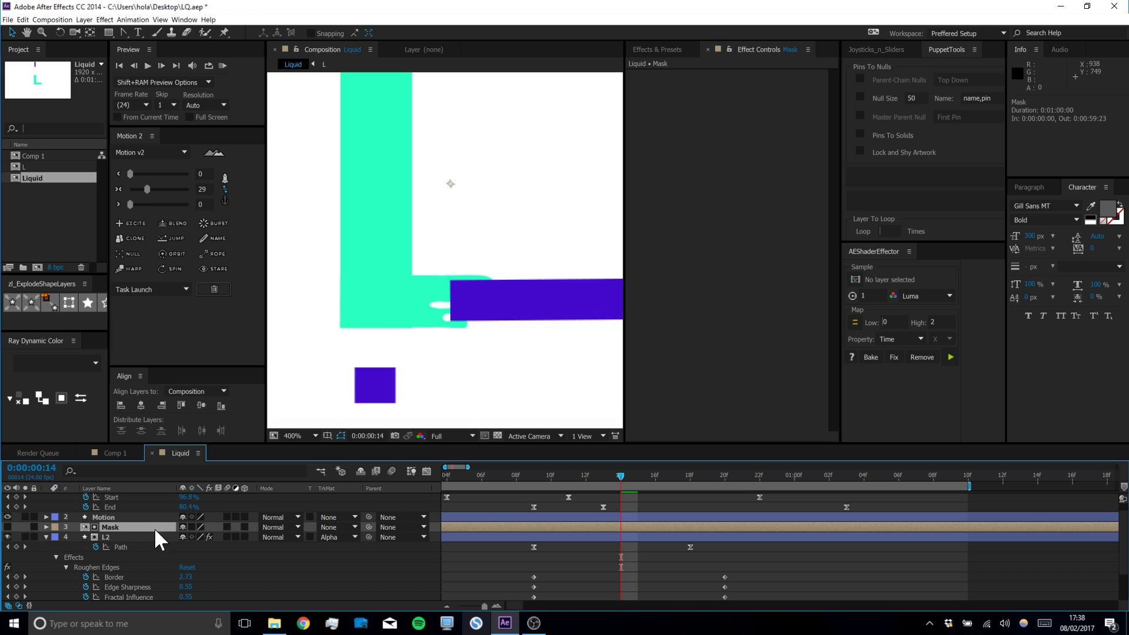
# Apply Turbulent Displace to the Mask layer and solo L2 to view the result at frame 16
pyautogui.click(665, 47)
pyautogui.doubleClick(680, 175)
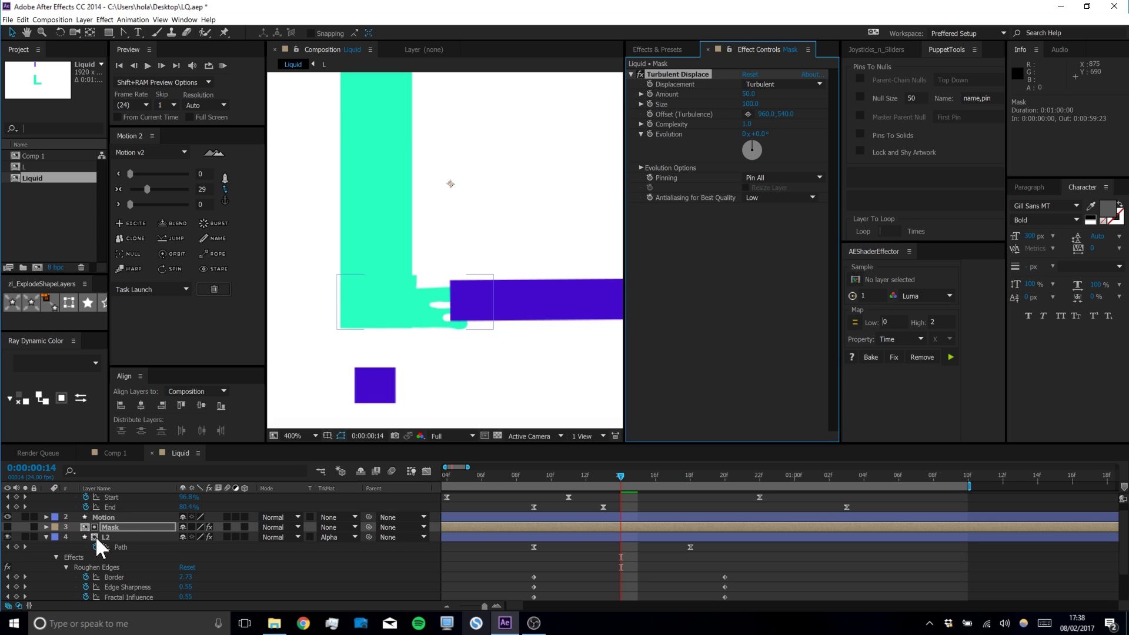
pyautogui.click(25, 537)
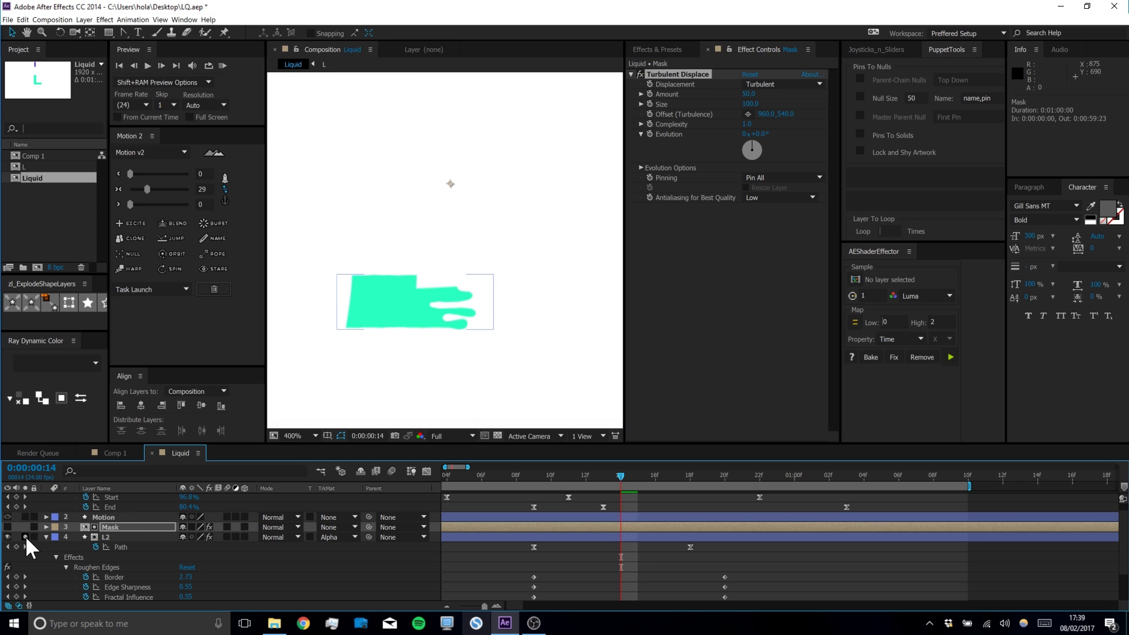
pyautogui.moveTo(623, 474); pyautogui.dragTo(655, 475)
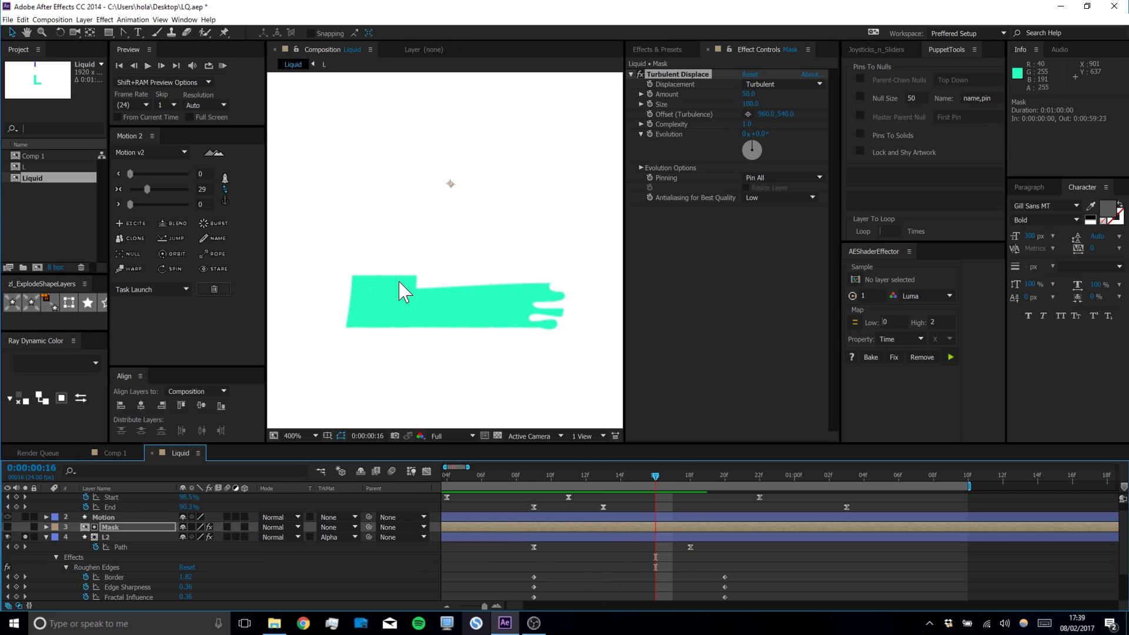
# Set the Mask layer's Turbulent Displace Amount to 20
pyautogui.moveTo(748, 94); pyautogui.dragTo(725, 91)
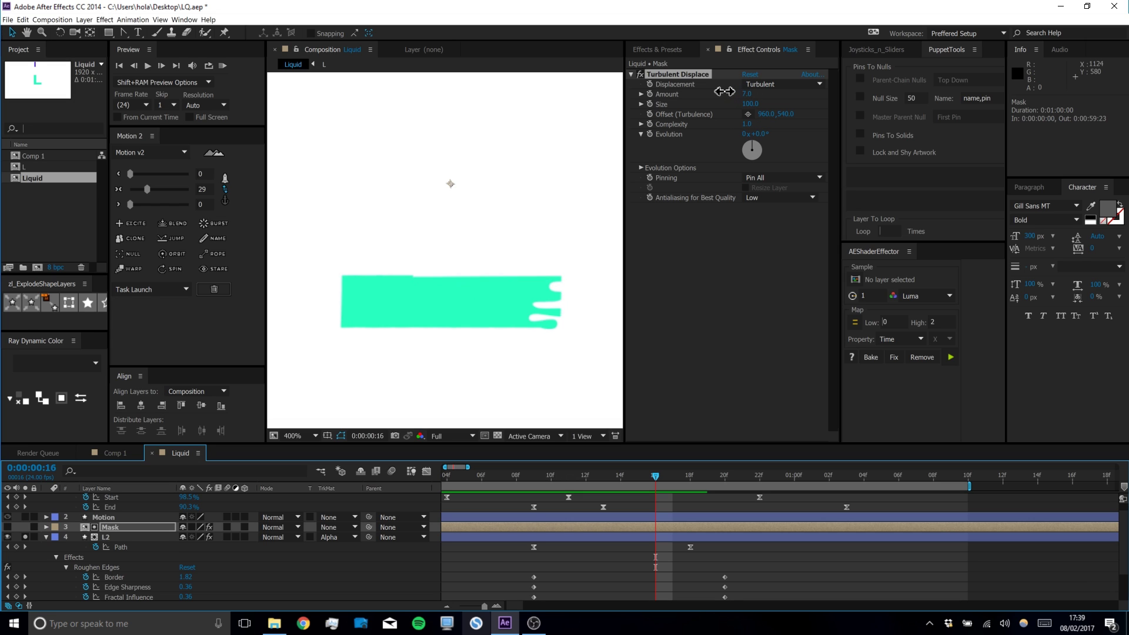
pyautogui.click(746, 94)
pyautogui.write('20')
pyautogui.press('Return')
# Try a Turbulent Displace Size of 166 and Evolution of 33°, restore Size to 100 and Evolution to 0°, and preview the animation
pyautogui.moveTo(750, 104)
pyautogui.mouseDown()
pyautogui.moveTo(1031, 86)
pyautogui.moveTo(692, 168)
pyautogui.moveTo(753, 143)
pyautogui.mouseUp()
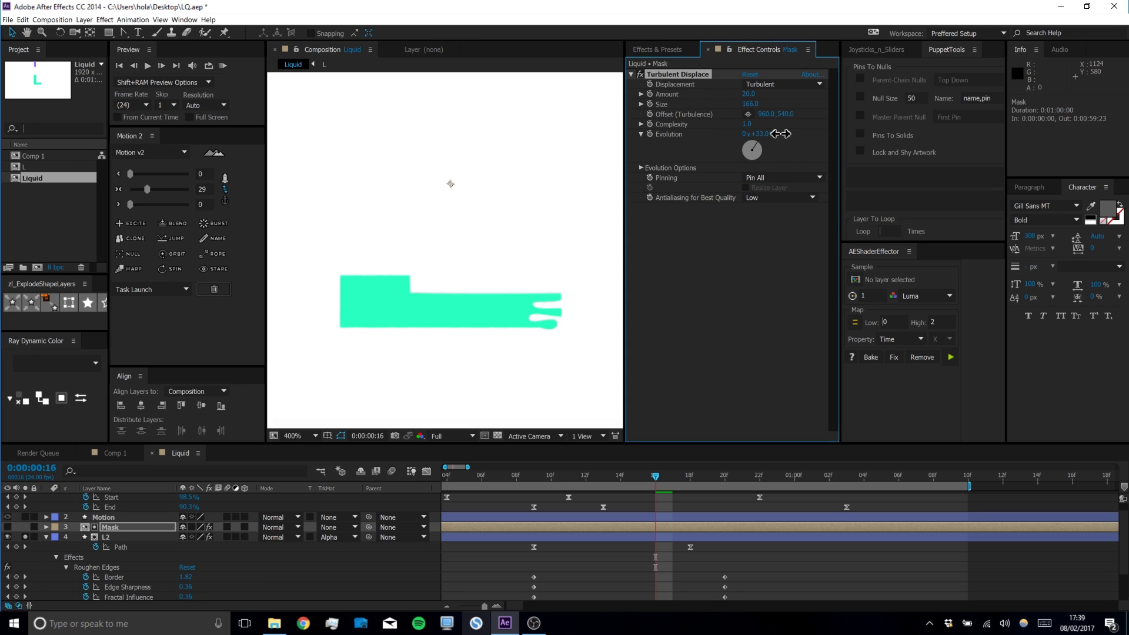
pyautogui.hotkey('ctrl', 'z')
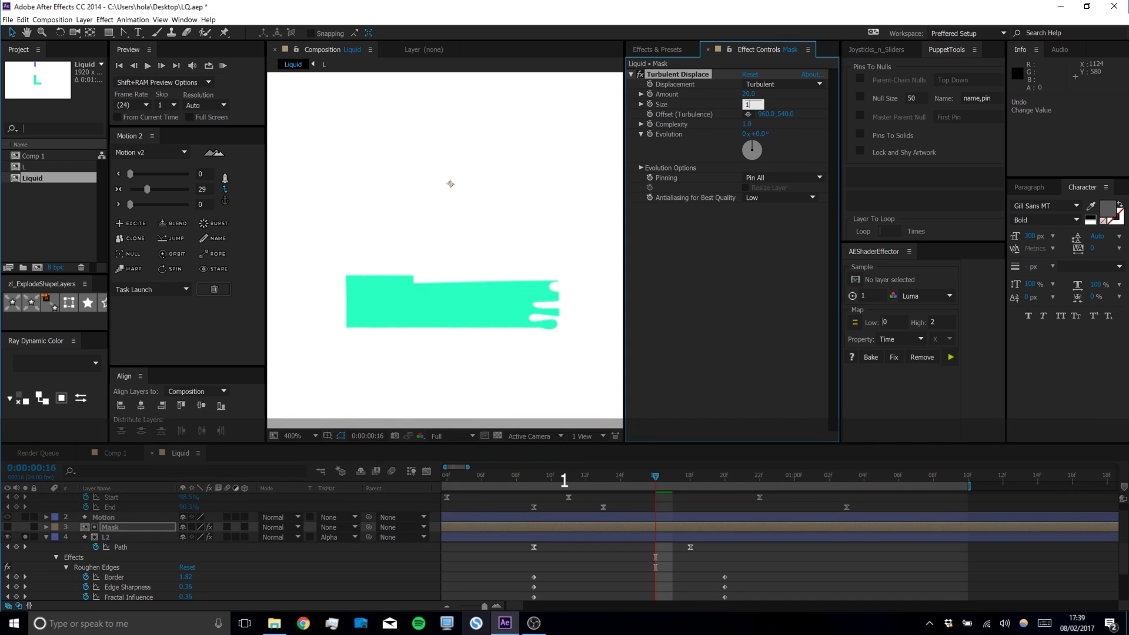
pyautogui.write('00')
pyautogui.press('Return')
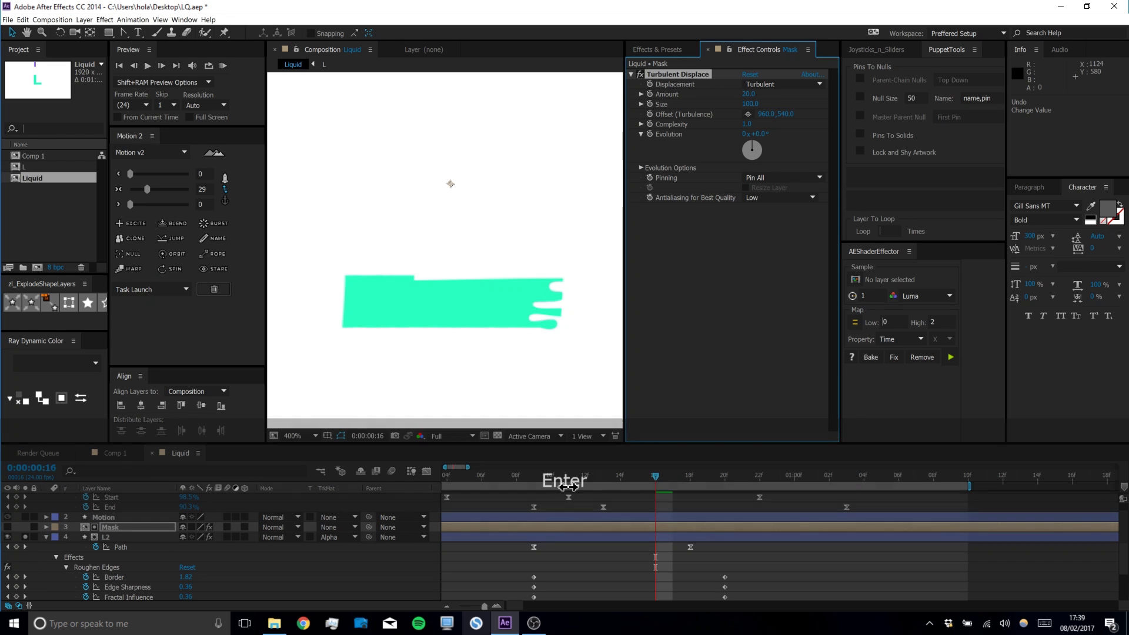
pyautogui.click(223, 65)
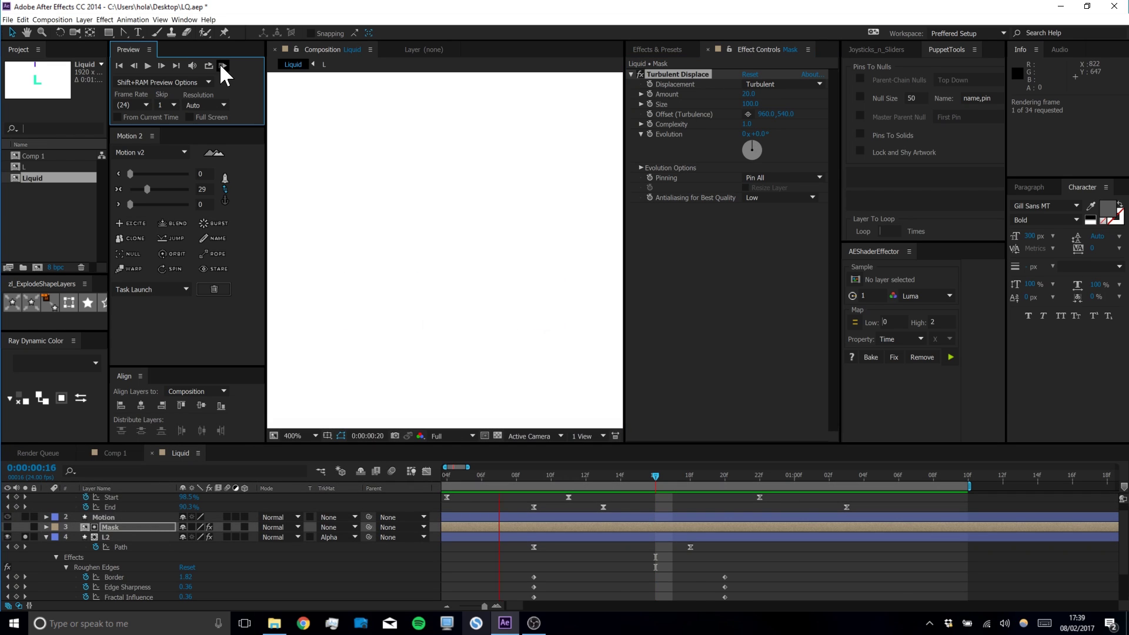
pyautogui.press('space')
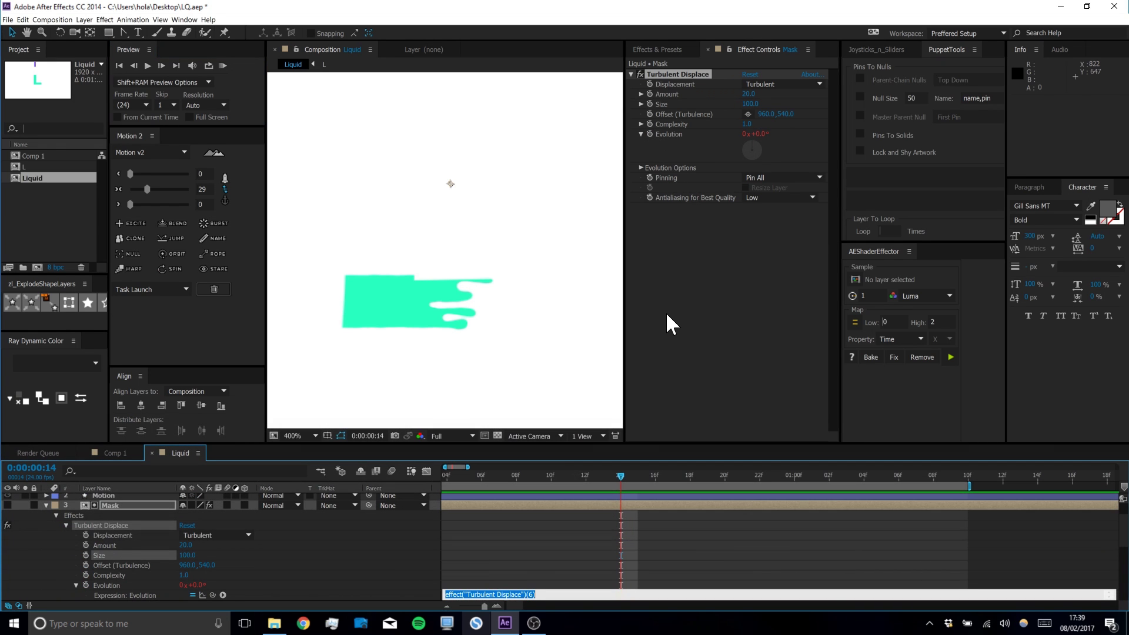
# Drive the Mask's Turbulent Displace Evolution with the expression time*100 and preview the animation
pyautogui.write('time')
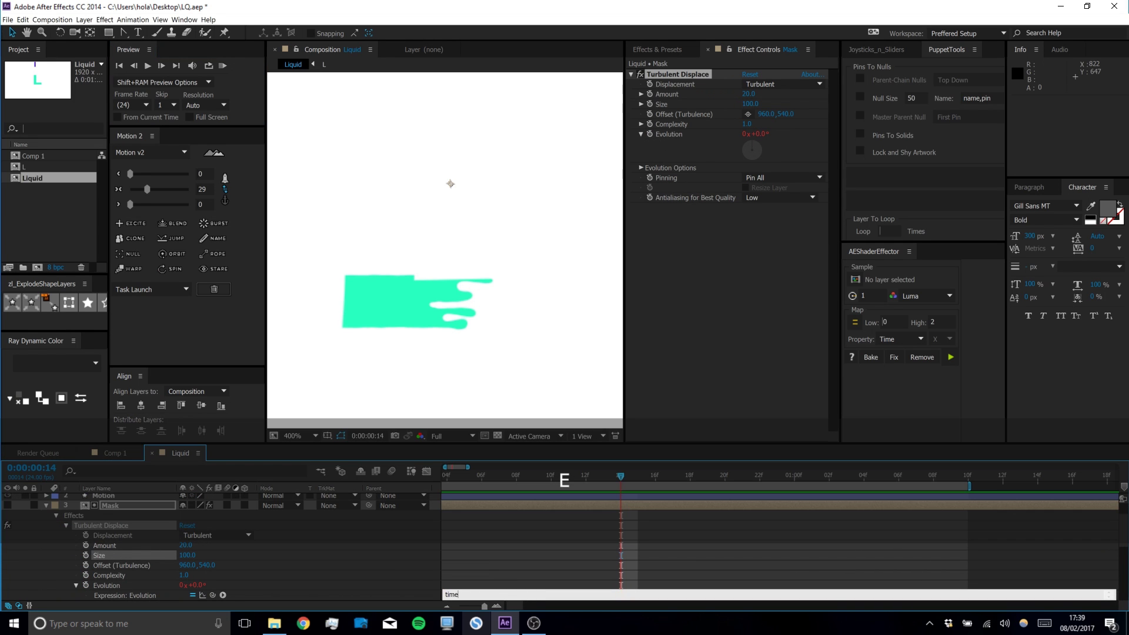
pyautogui.write('*100')
pyautogui.click(573, 556)
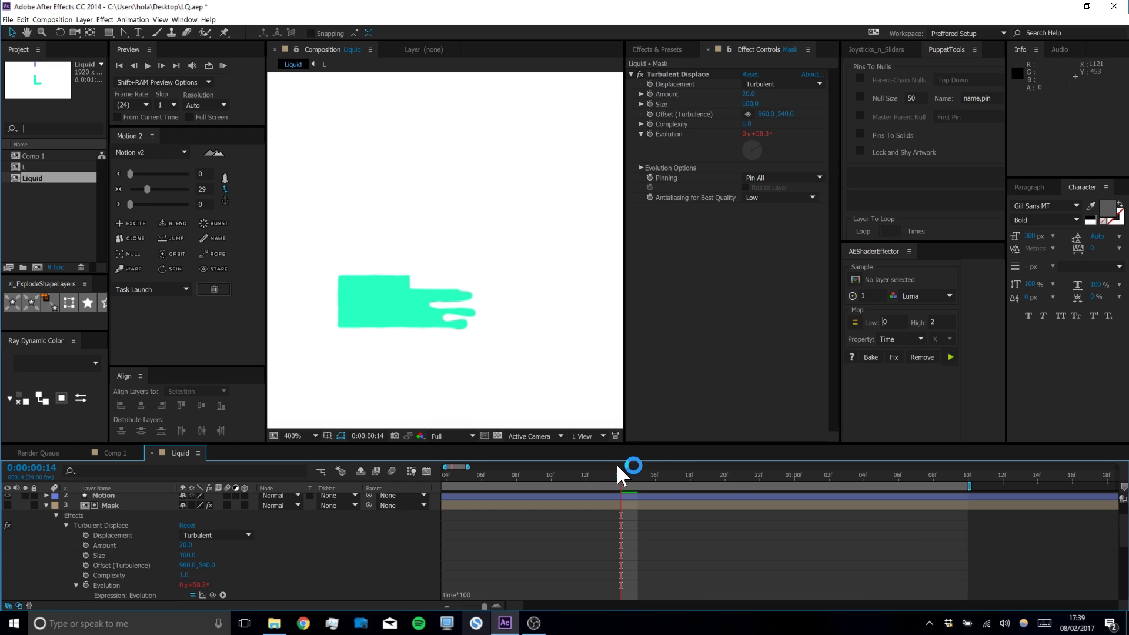
pyautogui.moveTo(620, 476); pyautogui.dragTo(447, 477)
pyautogui.press('space')
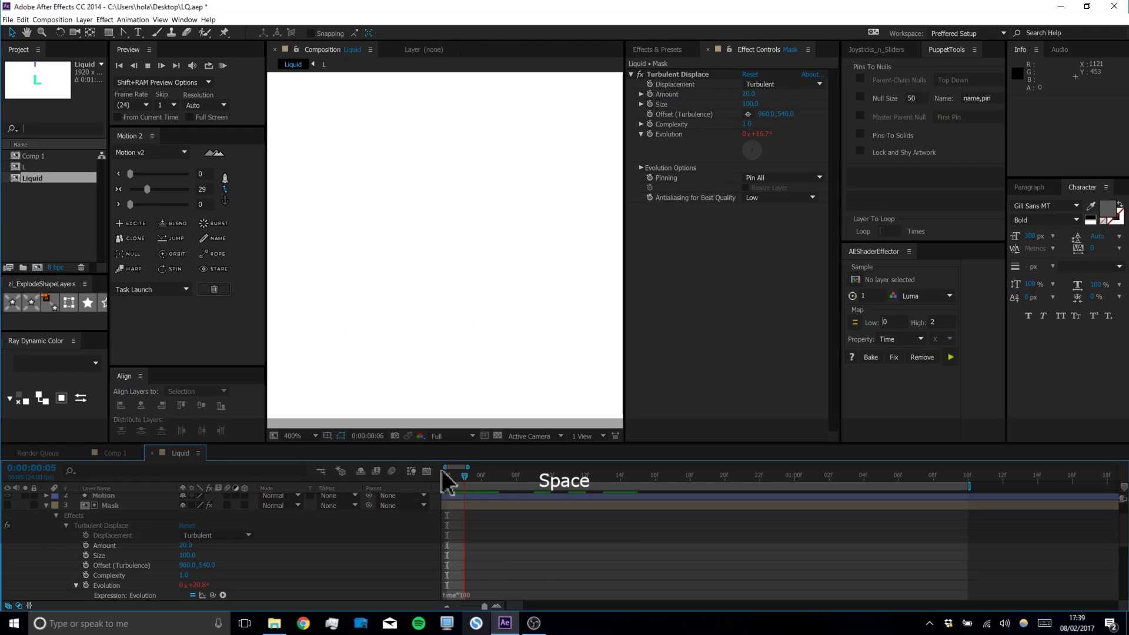
pyautogui.click(223, 64)
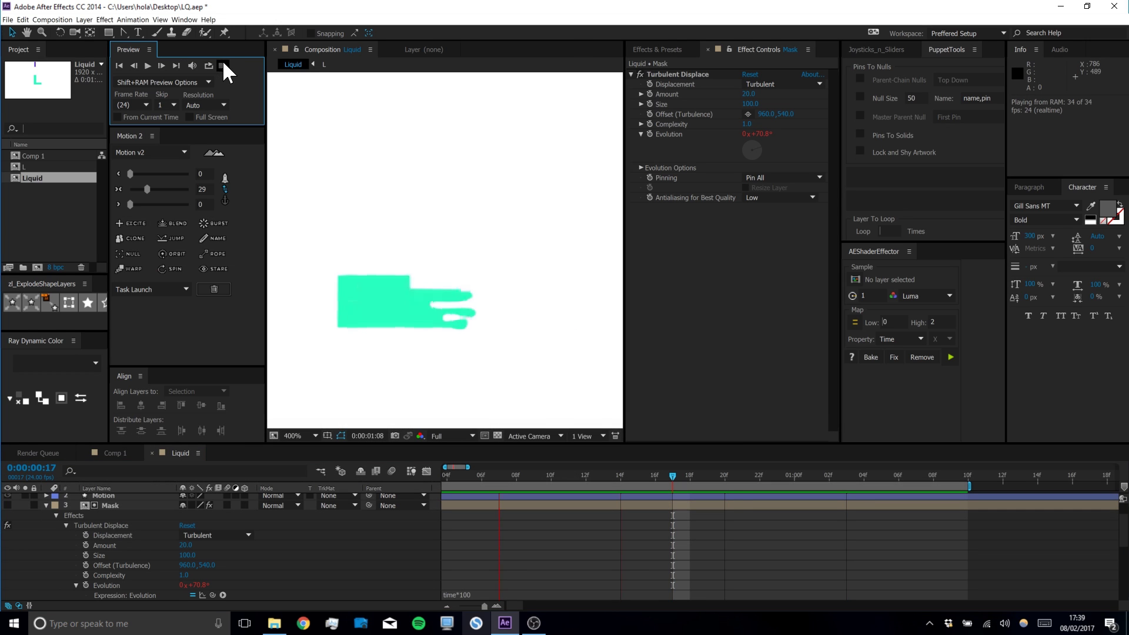
pyautogui.press('space')
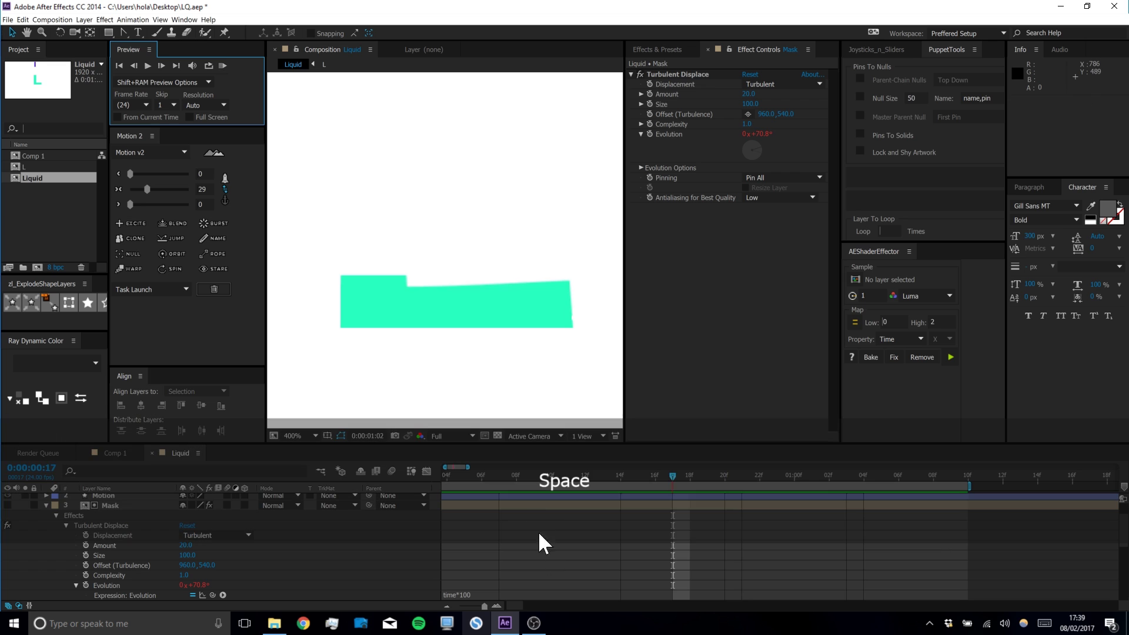
# Delete the Turbulent Displace effect from the Mask layer
pyautogui.click(124, 505)
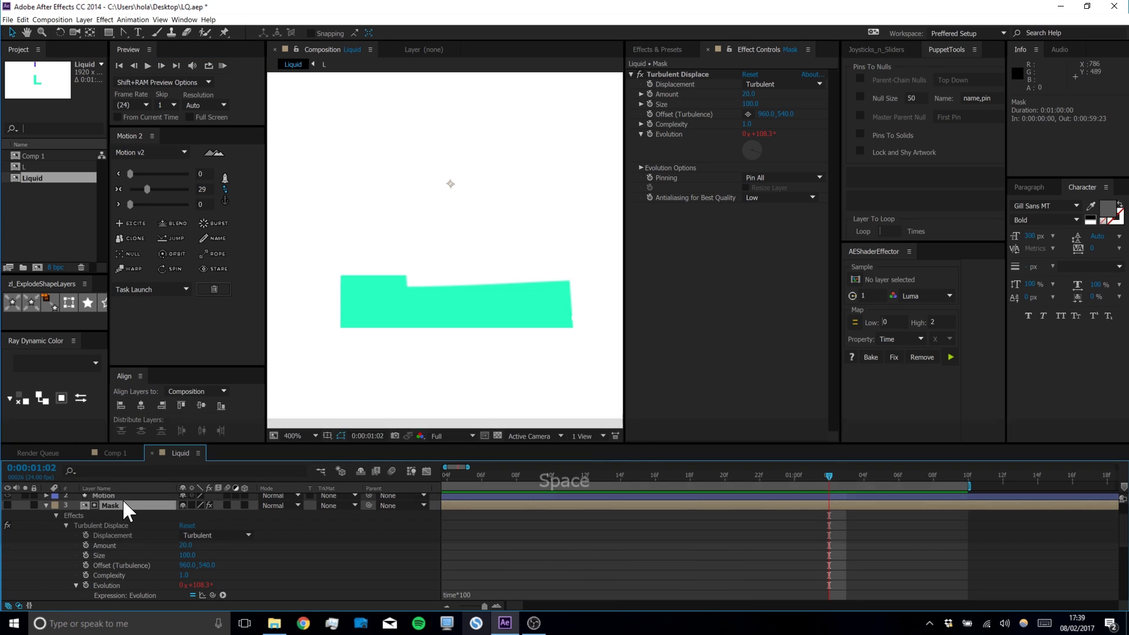
pyautogui.click(662, 72)
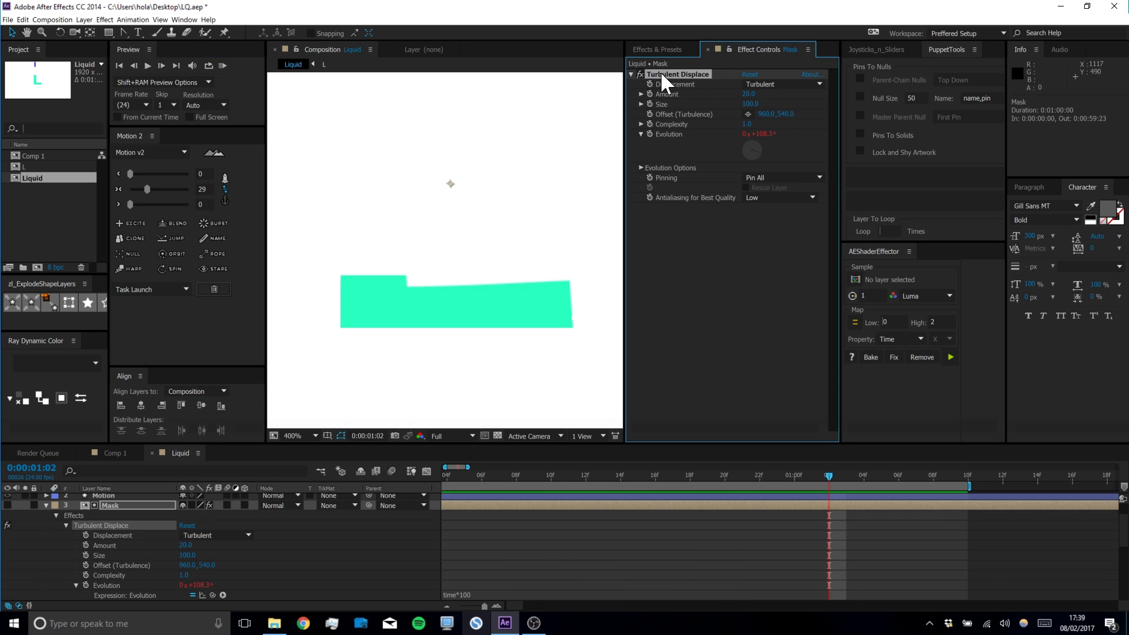
pyautogui.press('BackSpace')
# Turn off solo on L2 so all layers display, and go to frame 15
pyautogui.press('space')
pyautogui.scroll(1, 47, 532)
pyautogui.moveTo(47, 535); pyautogui.dragTo(34, 556)
pyautogui.click(26, 558)
pyautogui.scroll(-1, 511, 242)
pyautogui.click(662, 525)
pyautogui.click(677, 477)
pyautogui.moveTo(675, 474); pyautogui.dragTo(645, 476)
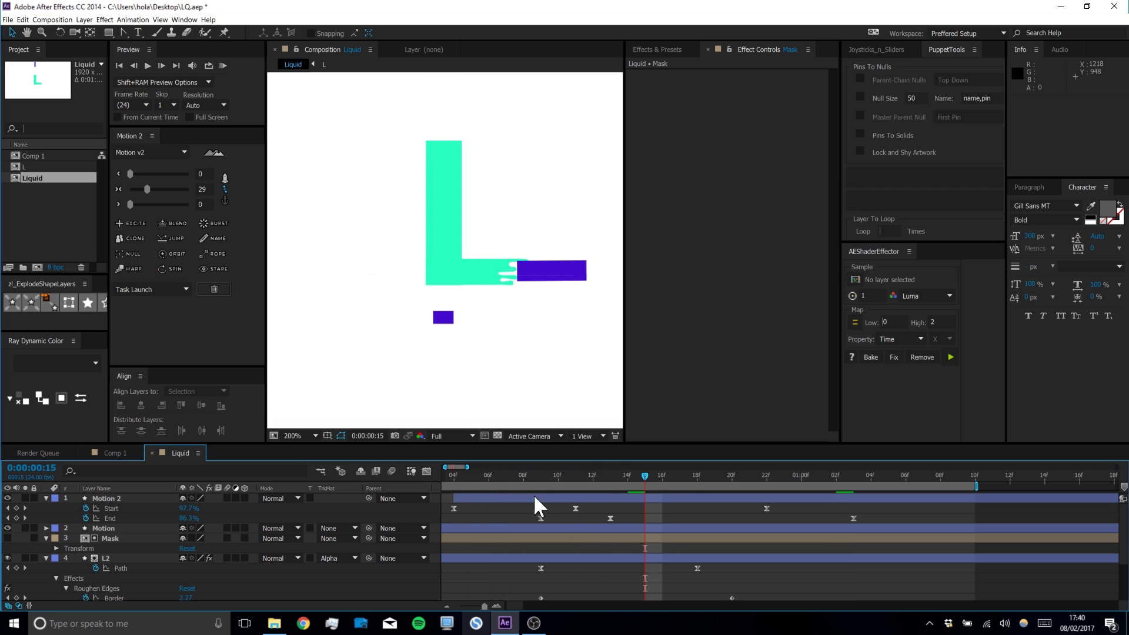
# Search the effects for "simple" and apply Simple Choker to the L2 layer
pyautogui.click(107, 556)
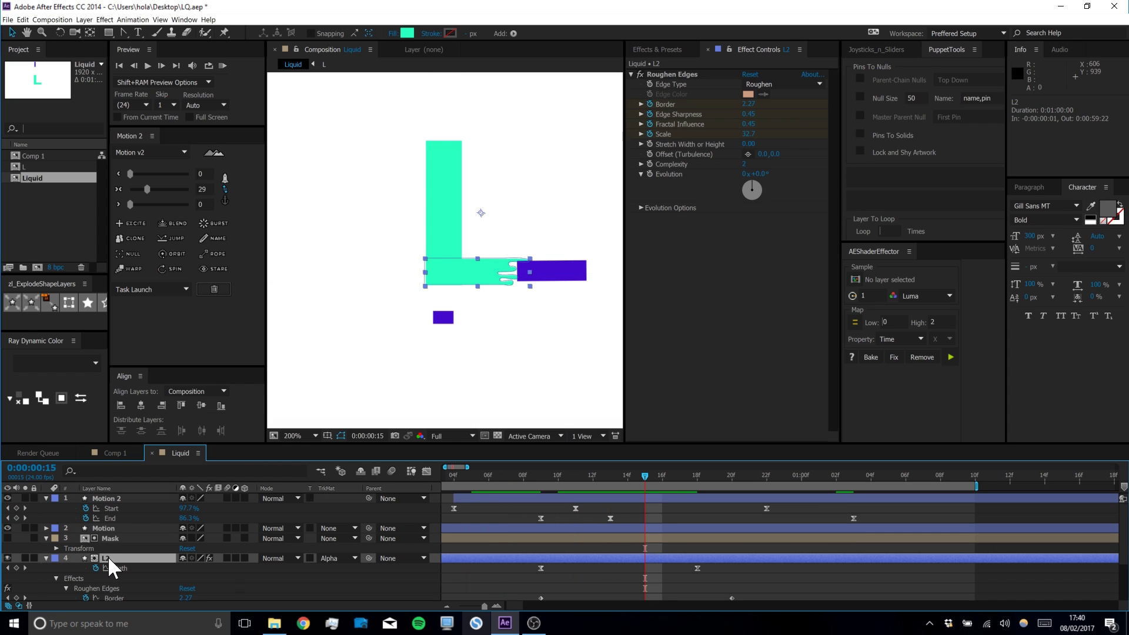
pyautogui.click(679, 48)
pyautogui.click(827, 65)
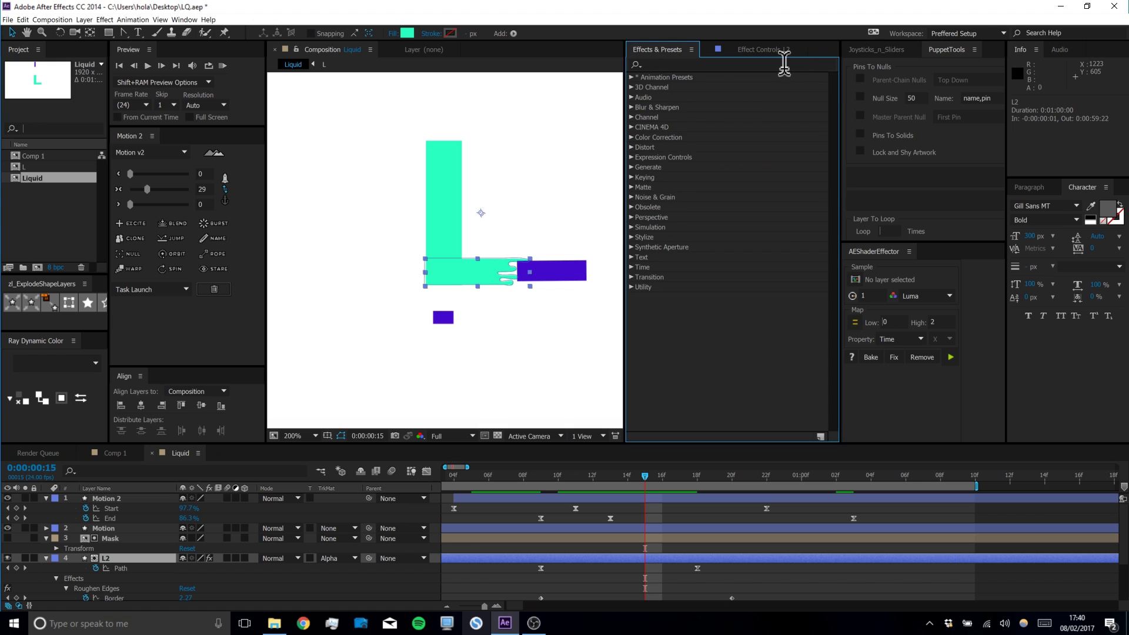
pyautogui.click(773, 64)
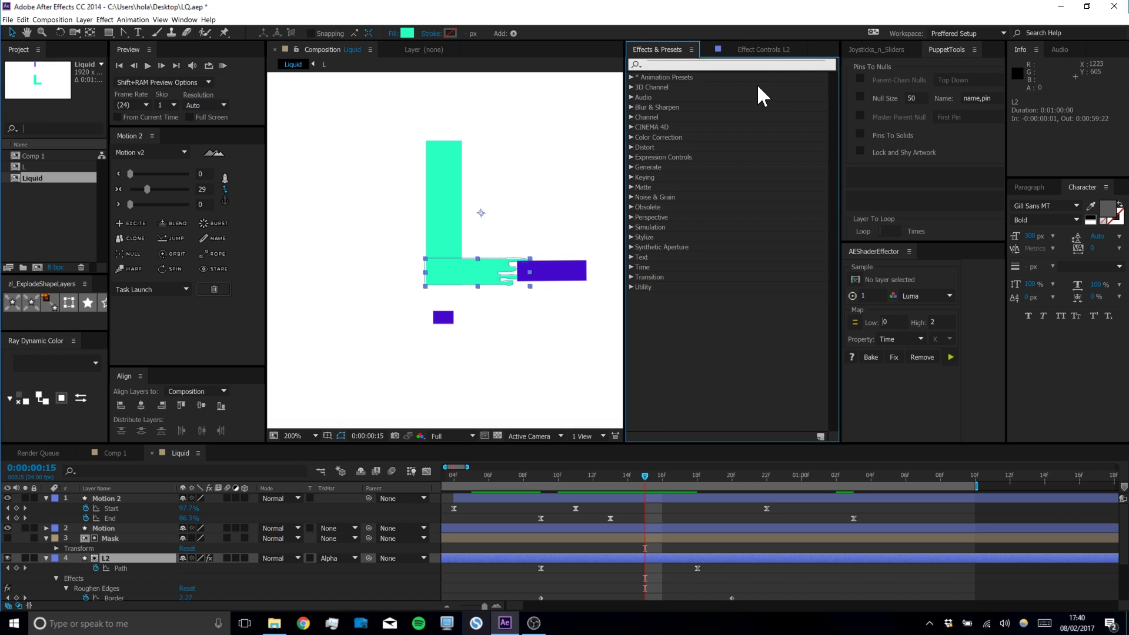
pyautogui.write('simple')
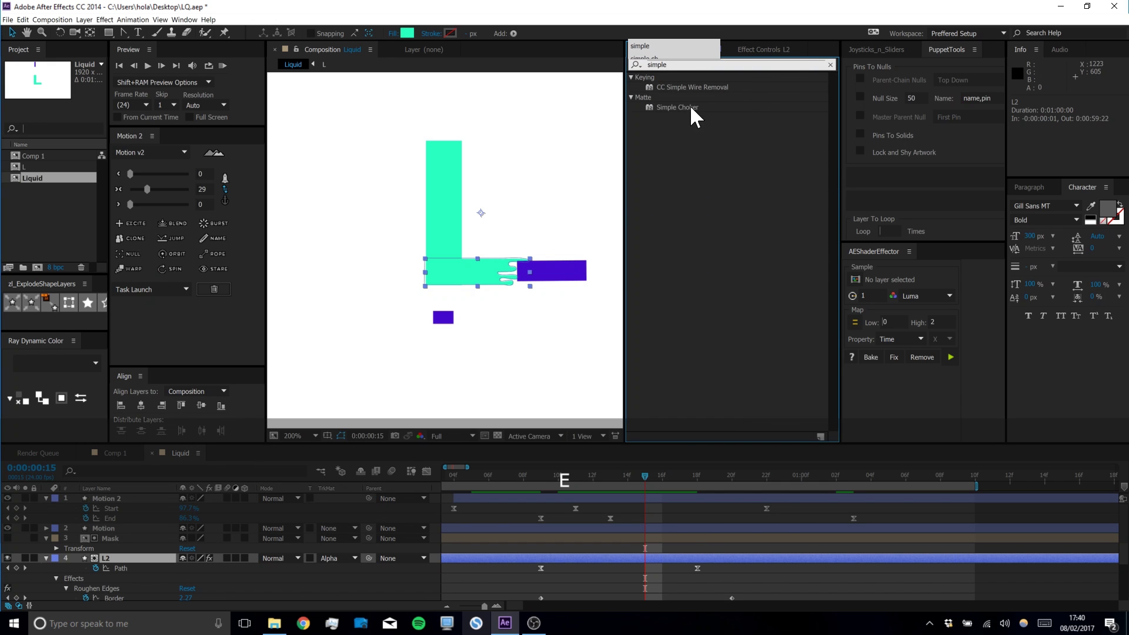
pyautogui.doubleClick(692, 108)
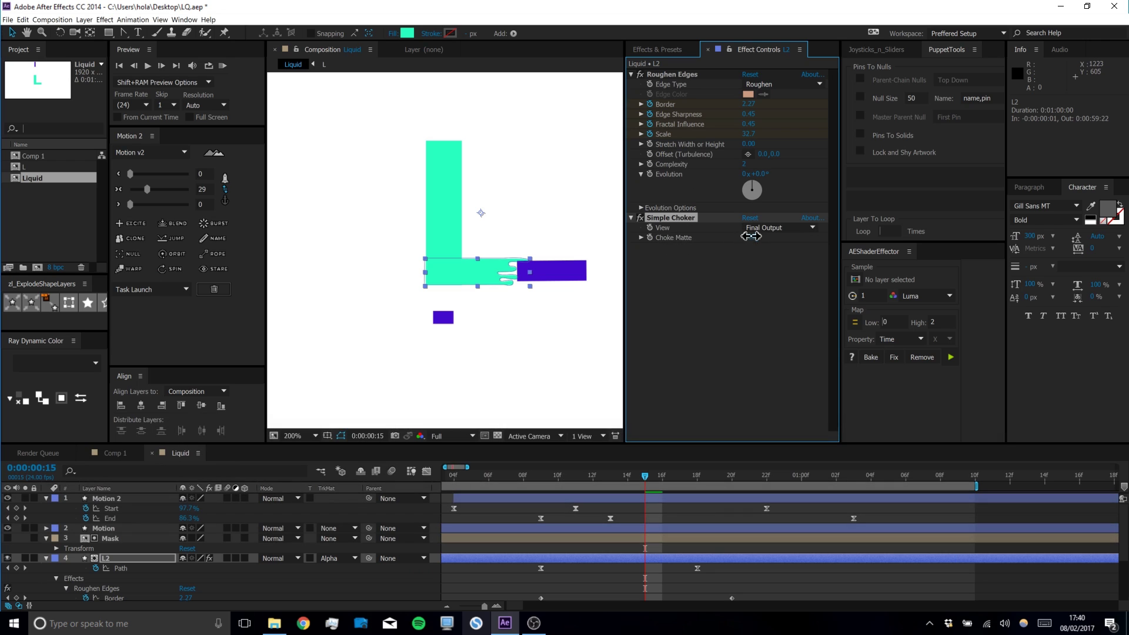
# Raise L2's Simple Choker Choke Matte to 6 while checking the drip tips
pyautogui.scroll(2, 532, 268)
pyautogui.scroll(-1, 531, 268)
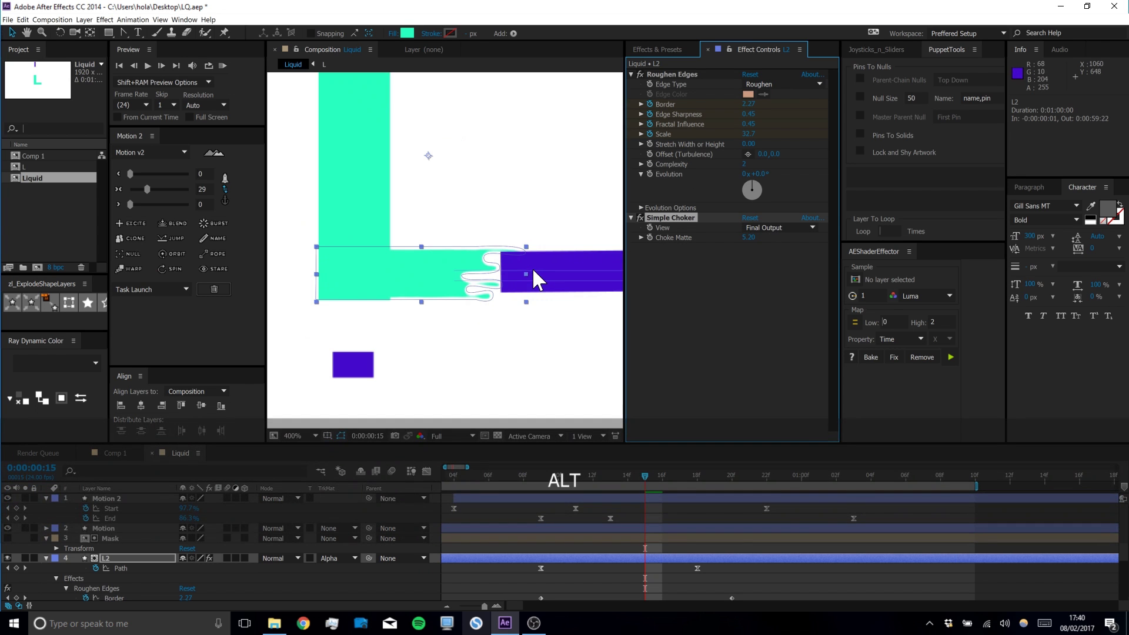
pyautogui.moveTo(749, 238); pyautogui.dragTo(755, 240)
pyautogui.click(628, 573)
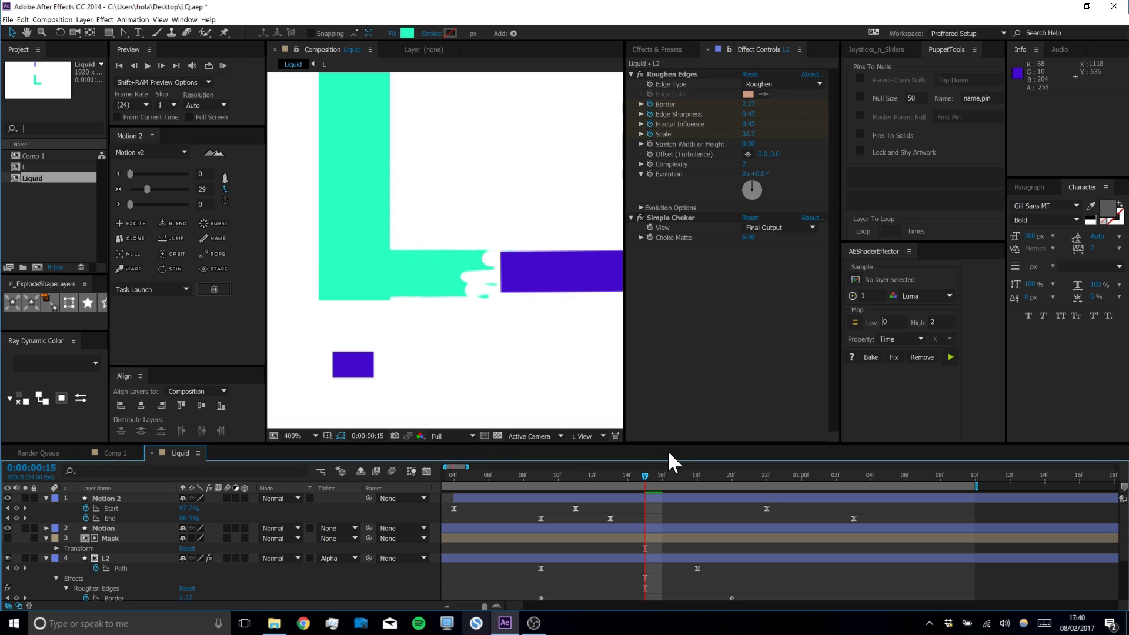
# Solo L2 and examine its choked drip edges at frames 17, 15 and 13
pyautogui.moveTo(647, 473); pyautogui.dragTo(680, 474)
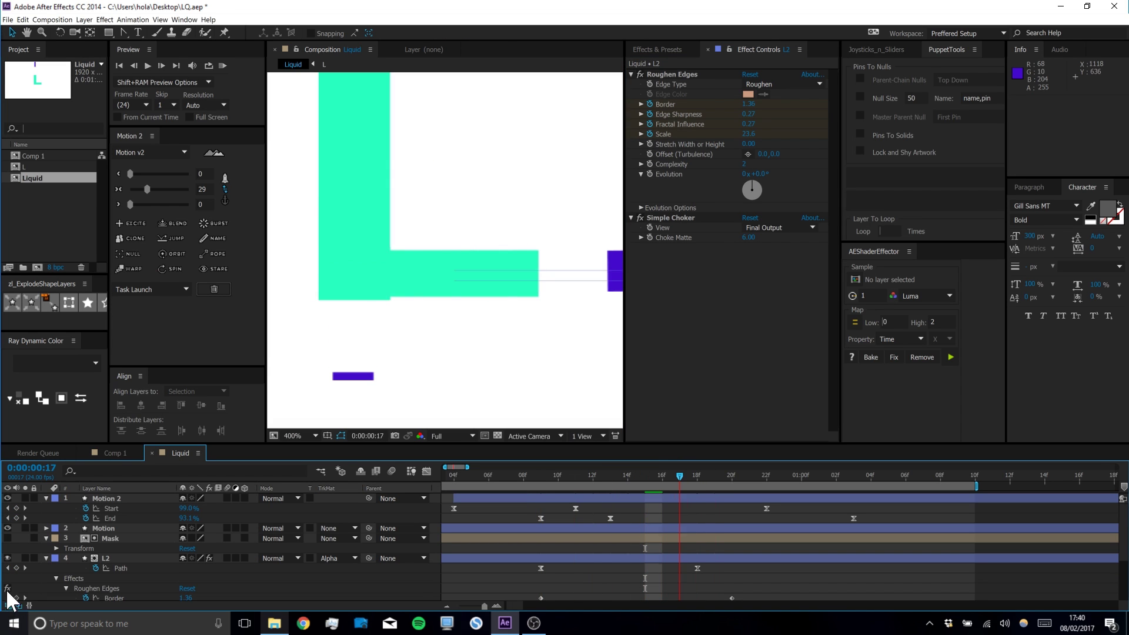
pyautogui.click(25, 558)
pyautogui.moveTo(680, 474); pyautogui.dragTo(646, 474)
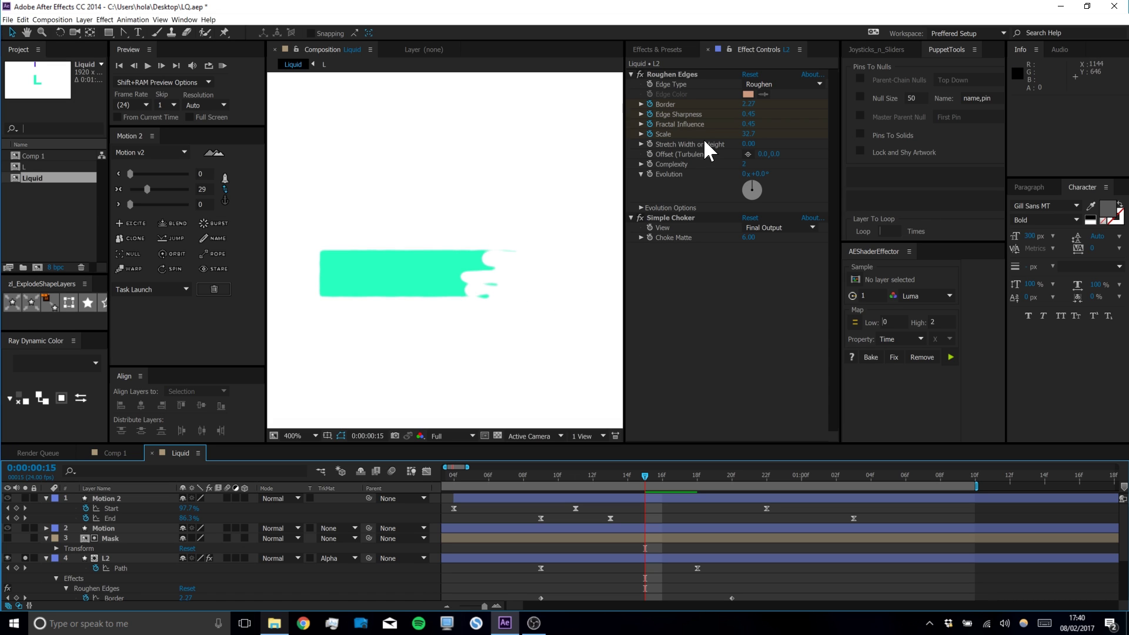
pyautogui.moveTo(616, 475)
pyautogui.mouseDown()
pyautogui.moveTo(568, 470)
pyautogui.moveTo(611, 474)
pyautogui.mouseUp()
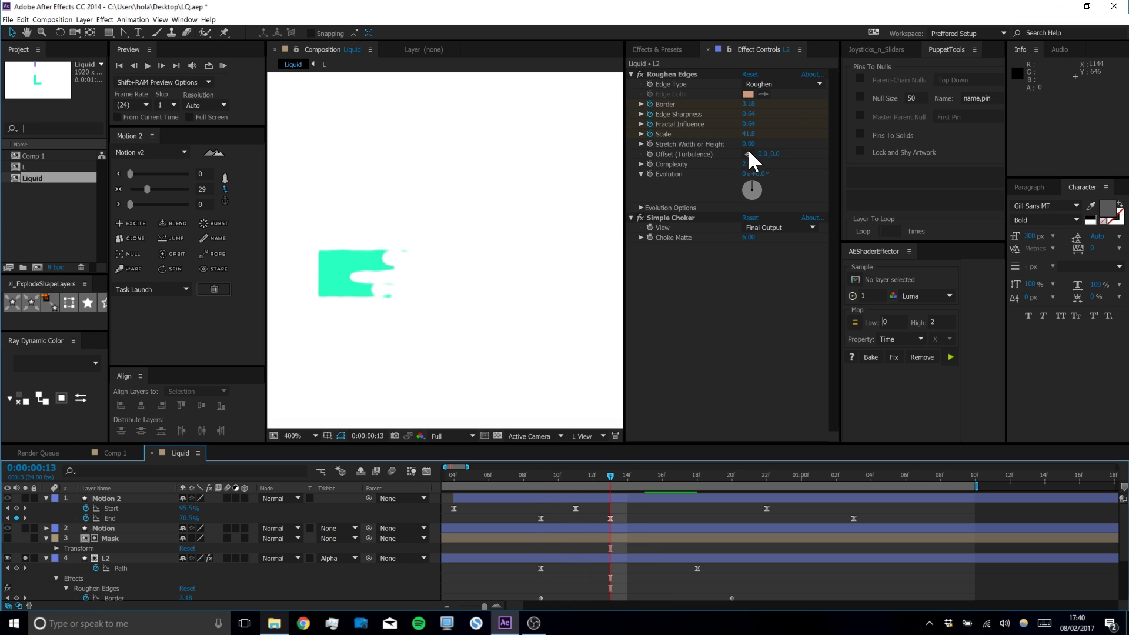
# Try other Choke Matte values before re-entering 6, and try a Roughen Edges Border of 0 at frame 13 before undoing it
pyautogui.moveTo(743, 238)
pyautogui.mouseDown()
pyautogui.moveTo(729, 244)
pyautogui.moveTo(754, 246)
pyautogui.mouseUp()
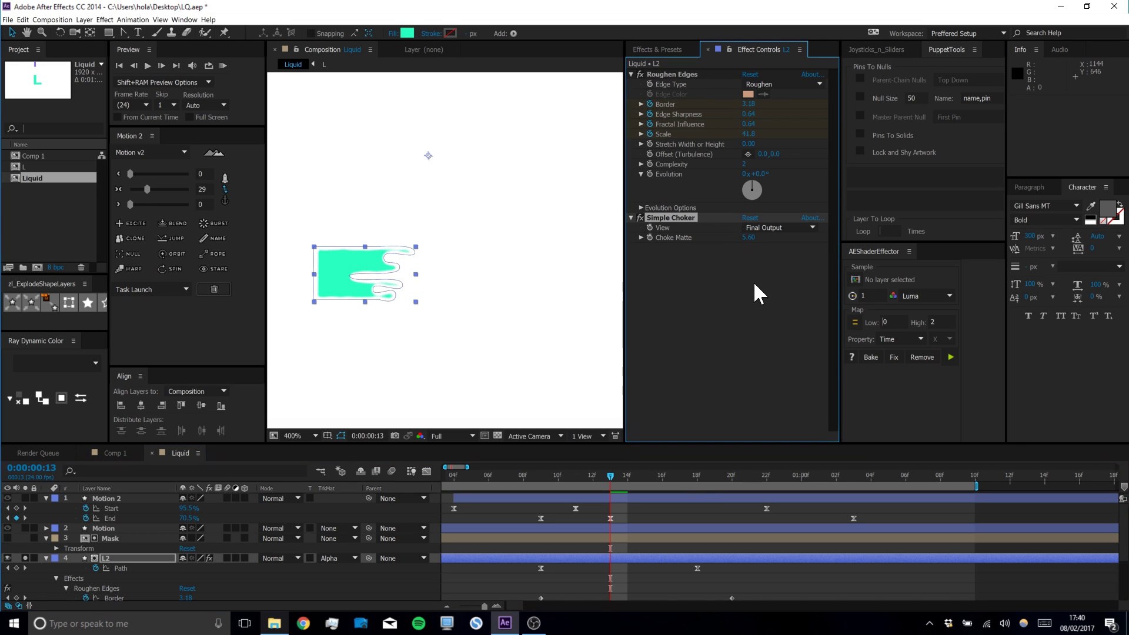
pyautogui.write('6')
pyautogui.press('Return')
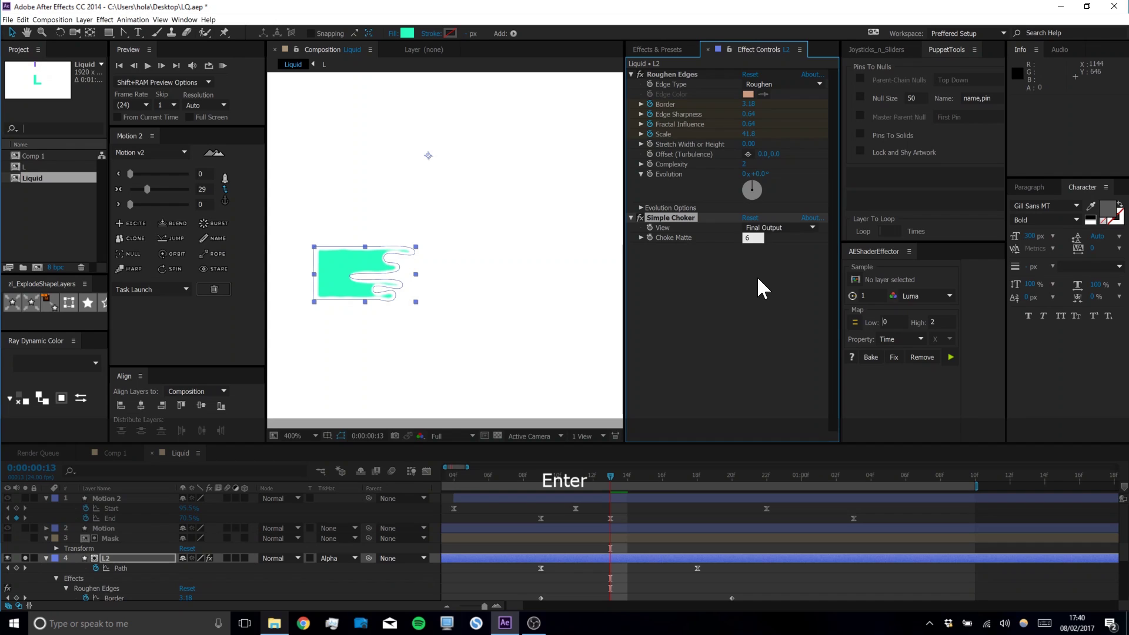
pyautogui.moveTo(747, 105); pyautogui.dragTo(734, 108)
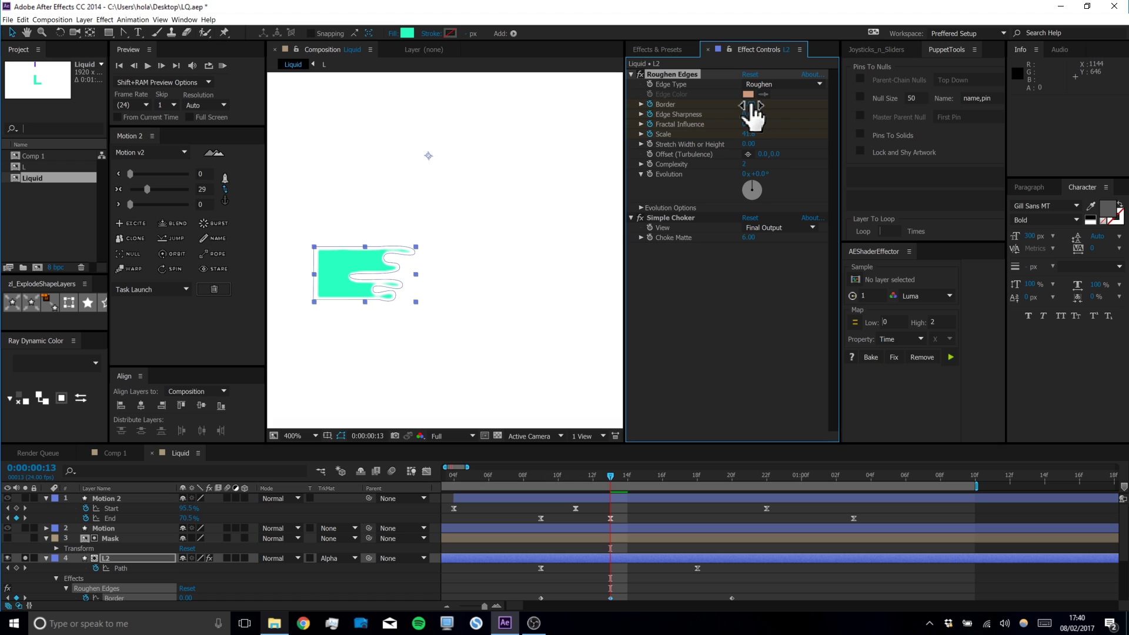
pyautogui.hotkey('ctrl', 'z')
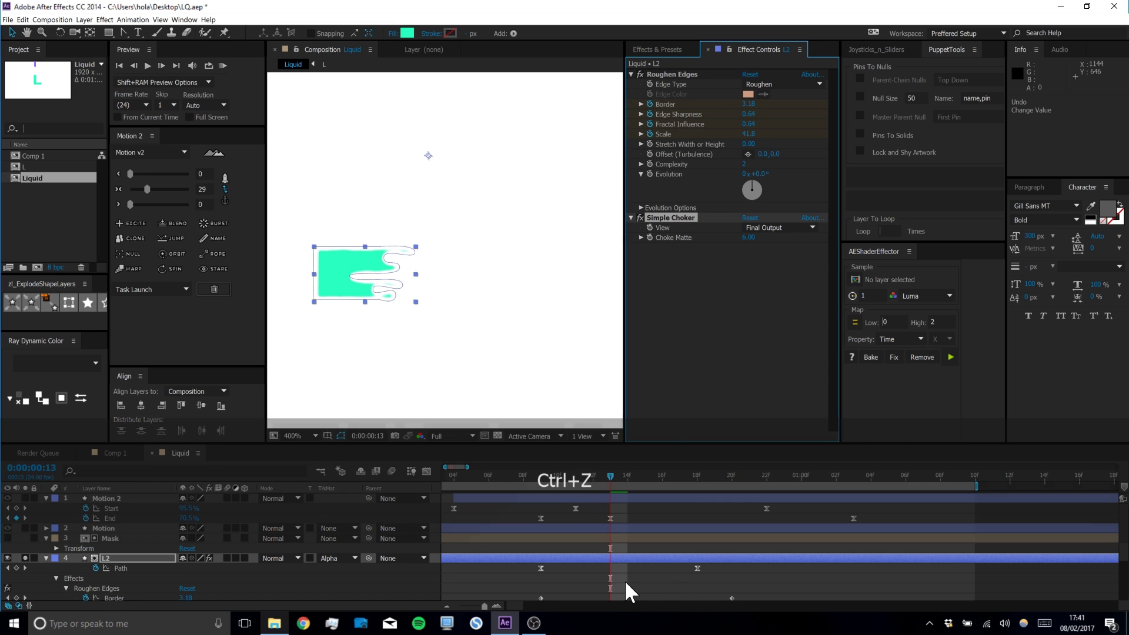
# Set L2's Simple Choker Choke Matte to 3
pyautogui.click(625, 580)
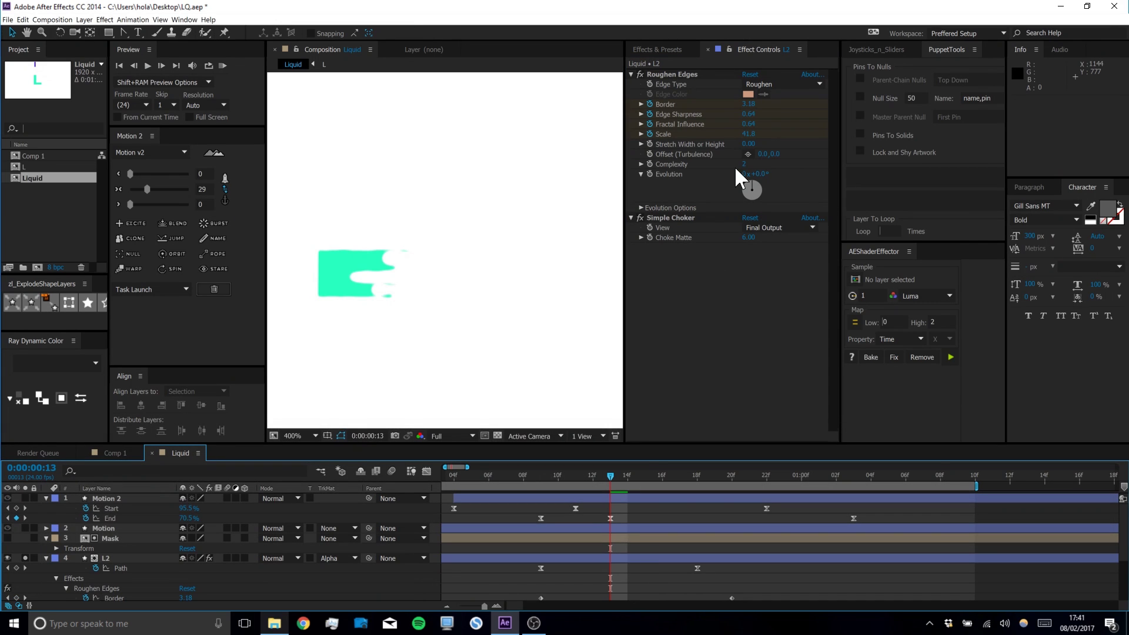
pyautogui.click(753, 238)
pyautogui.write('3')
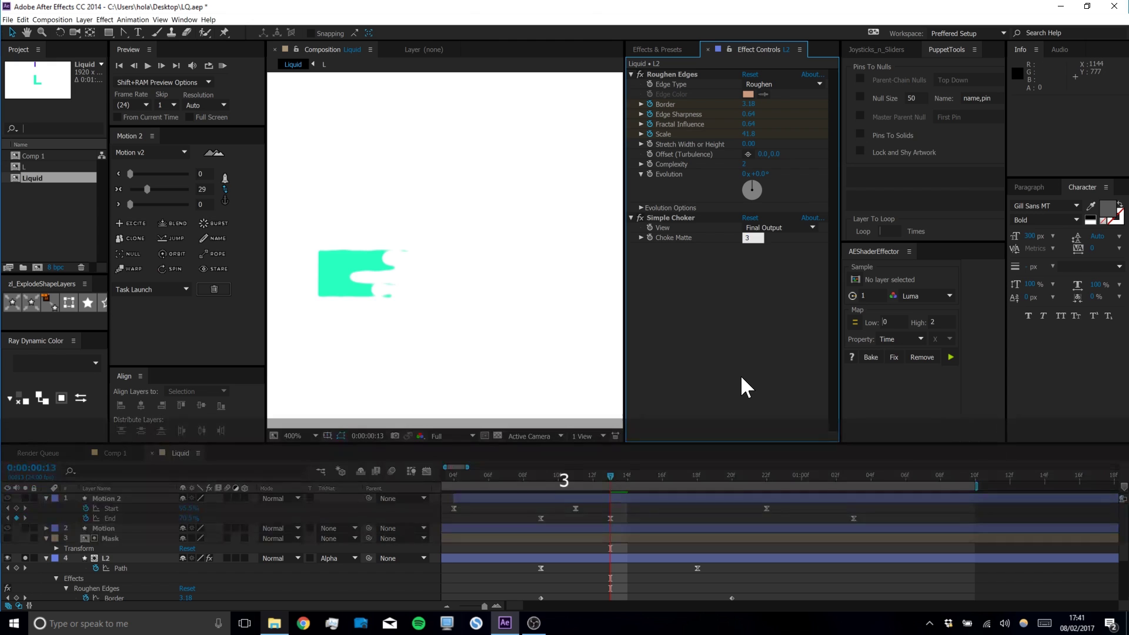
pyautogui.press('Return')
# Keyframe L2's Simple Choker Choke Matte from 3 at frame 9 to 0 at frame 20
pyautogui.click(556, 570)
pyautogui.press('space')
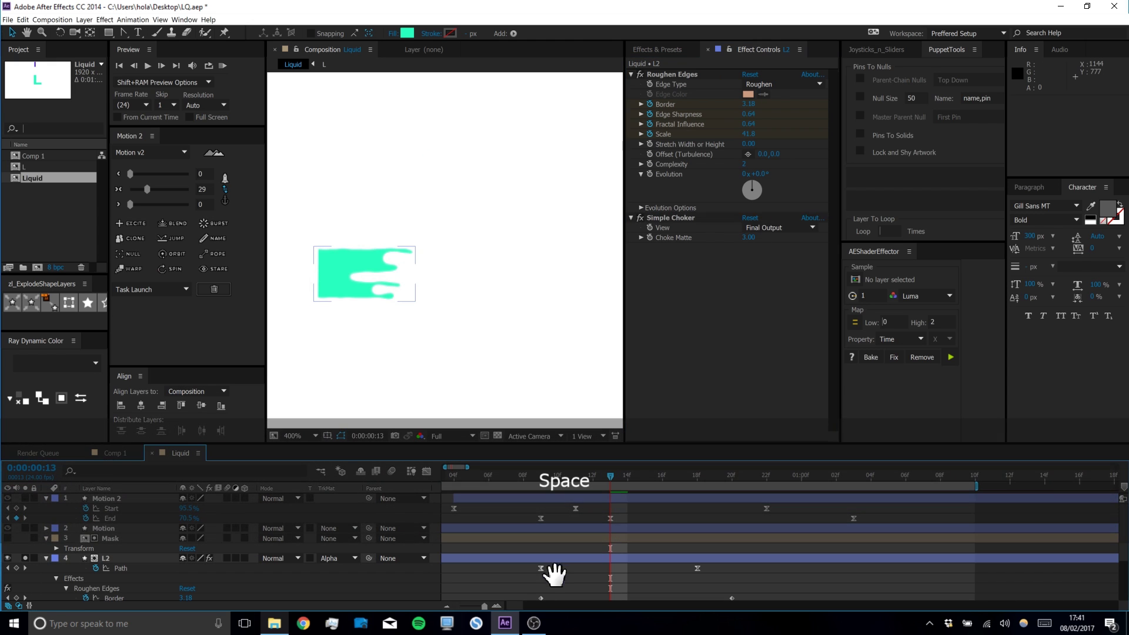
pyautogui.moveTo(556, 571); pyautogui.dragTo(565, 523)
pyautogui.click(553, 475)
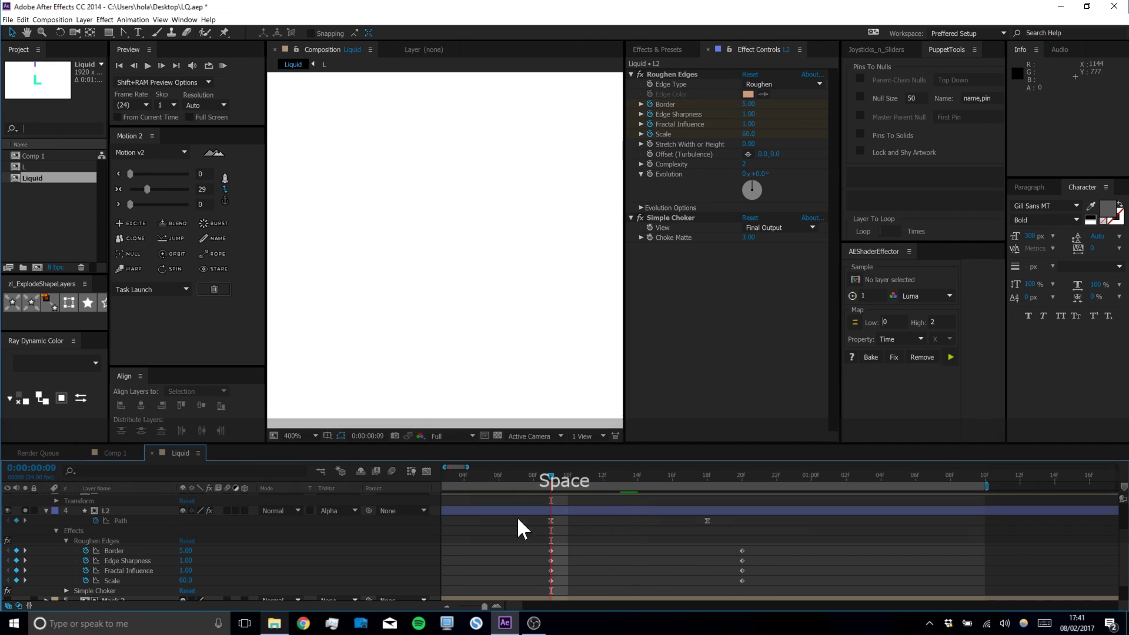
pyautogui.click(652, 236)
pyautogui.moveTo(553, 473); pyautogui.dragTo(746, 534)
pyautogui.moveTo(739, 237); pyautogui.dragTo(549, 252)
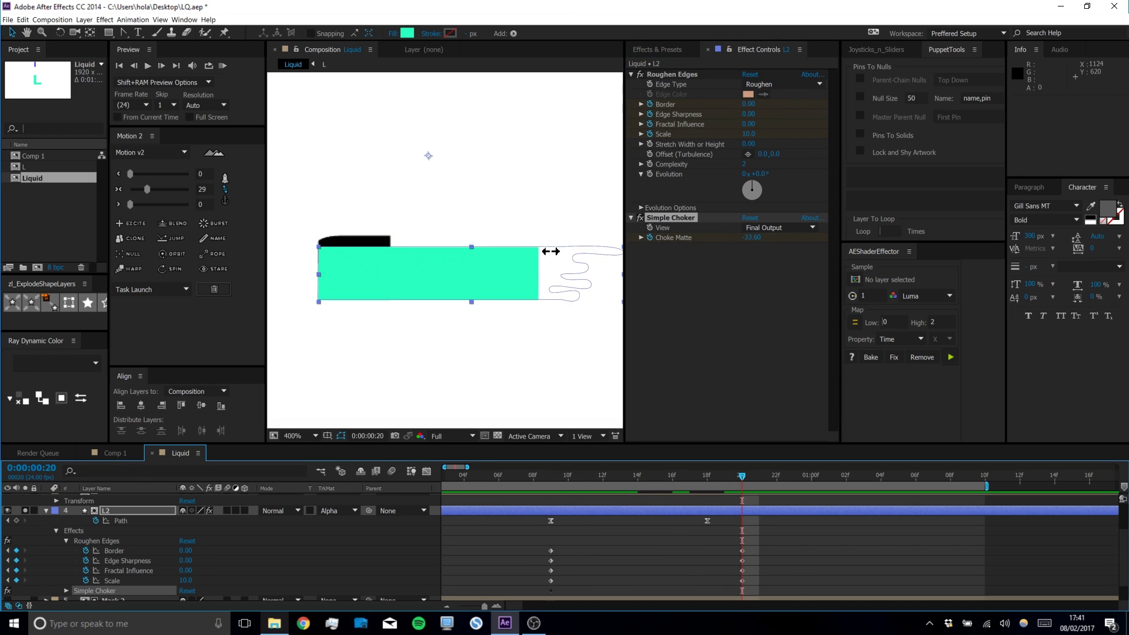
pyautogui.click(748, 236)
pyautogui.write('0')
pyautogui.press('Return')
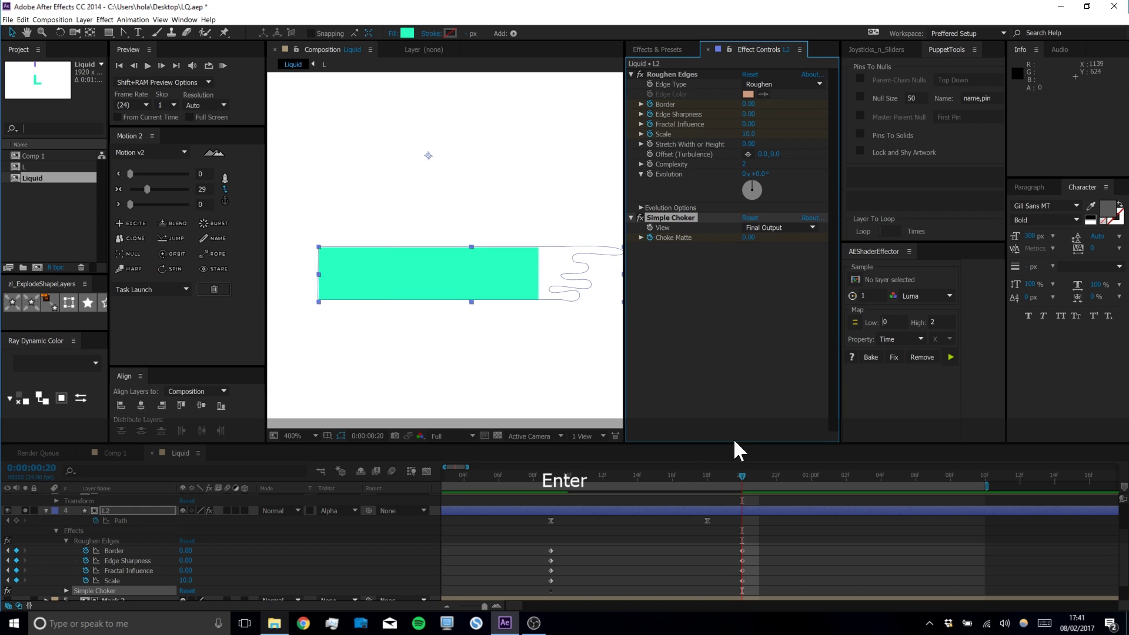
# Play back L2's choked drip animation from frame 7 and check its edges near frame 17
pyautogui.click(608, 559)
pyautogui.moveTo(744, 475); pyautogui.dragTo(513, 471)
pyautogui.press('space')
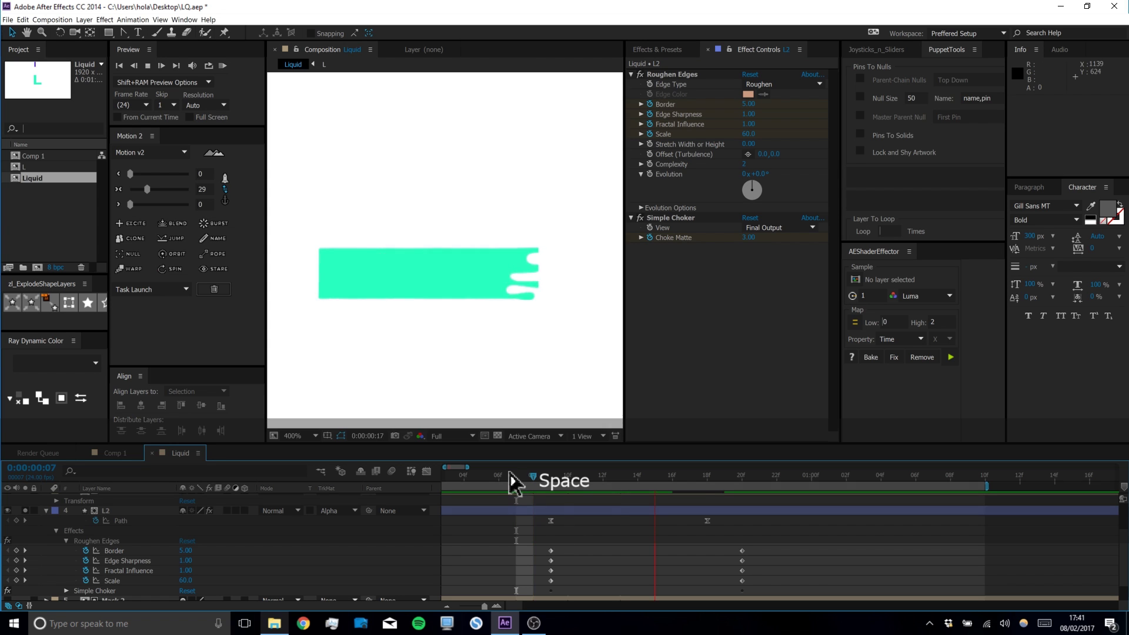
pyautogui.click(691, 478)
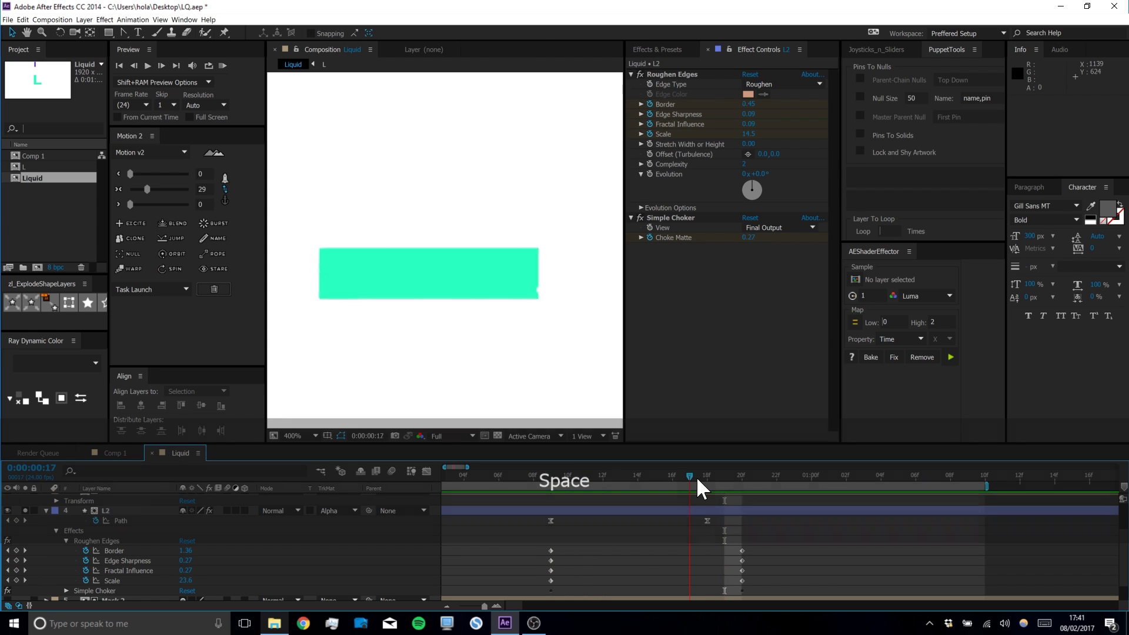
# Copy L2's Roughen Edges and Simple Choker effects onto L1, and turn off L2's solo
pyautogui.click(662, 73)
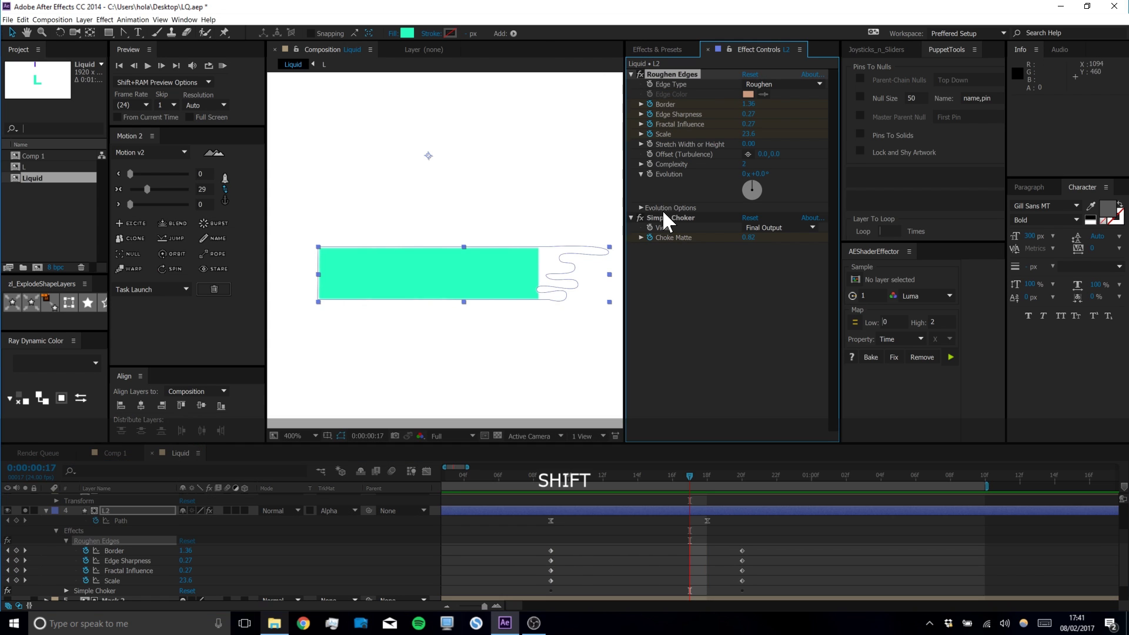
pyautogui.keyDown('shift'); pyautogui.click(665, 218); pyautogui.keyUp('shift')
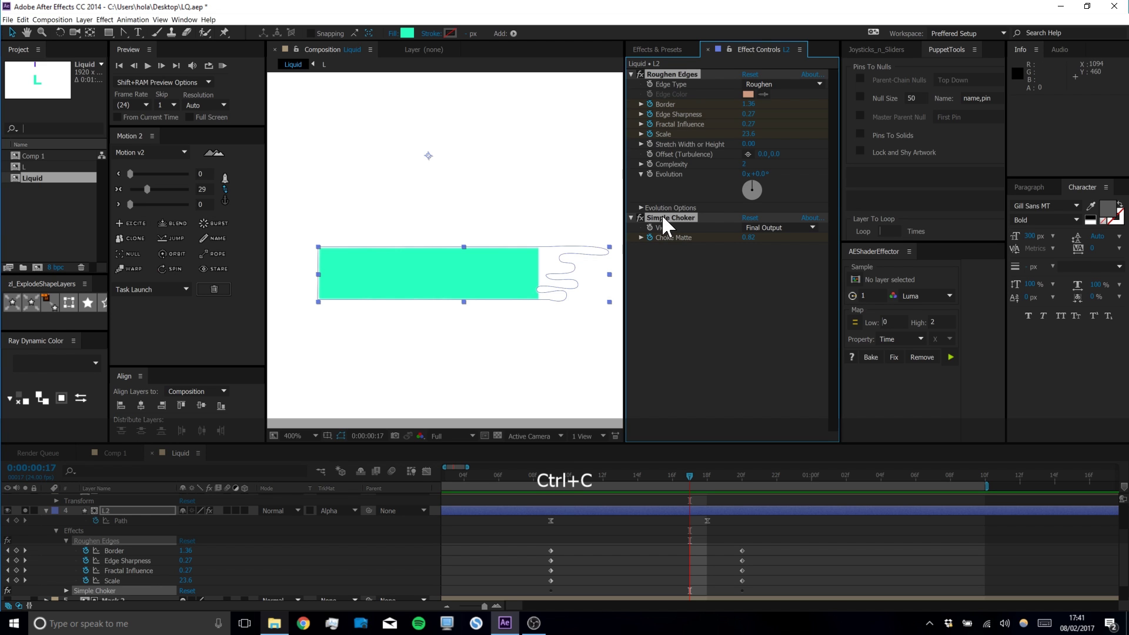
pyautogui.click(28, 511)
pyautogui.press('space')
pyautogui.moveTo(53, 500); pyautogui.dragTo(111, 478)
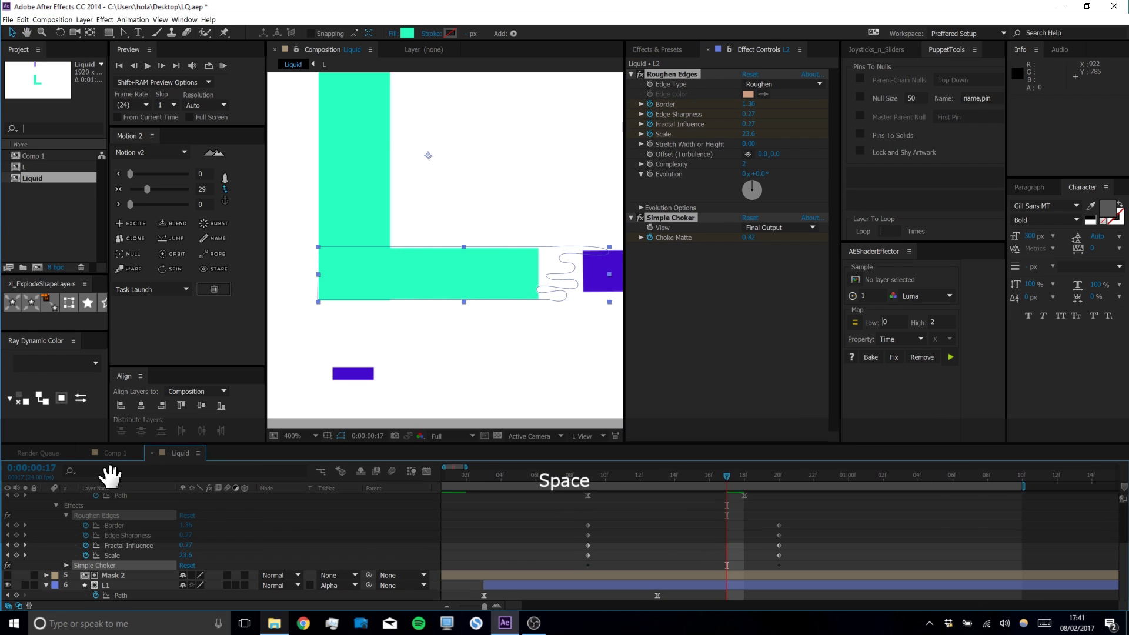
pyautogui.click(101, 585)
pyautogui.hotkey('ctrl', 'v')
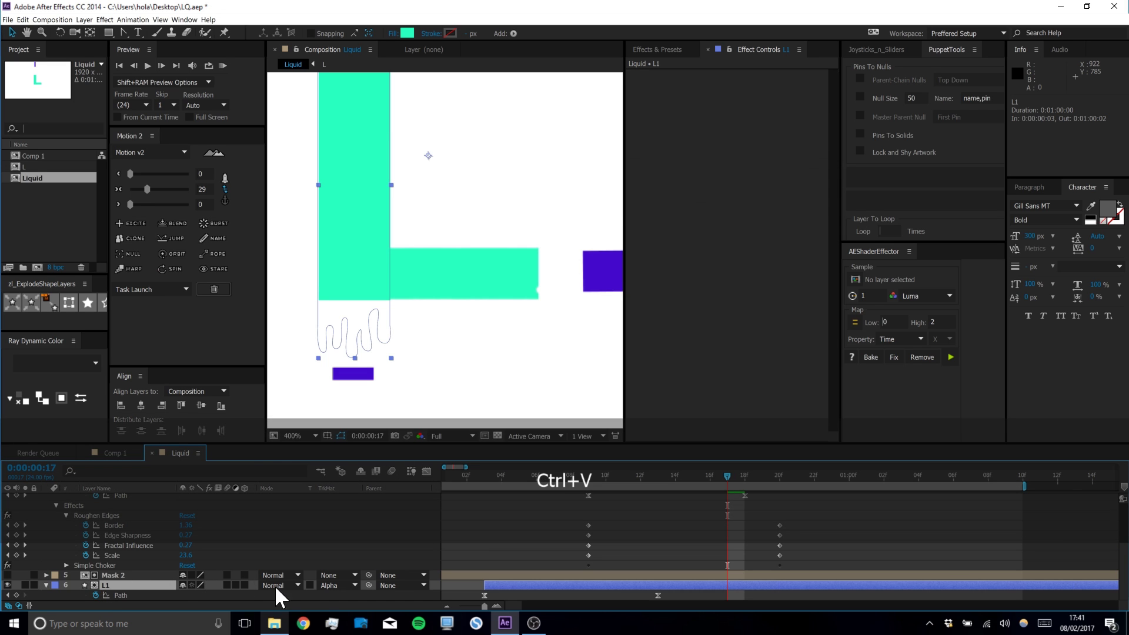
# Reveal L1's keyframes and retime its Roughen Edges and Simple Choker keyframes to run from frame 3 to frame 15
pyautogui.press('u')
pyautogui.press('space')
pyautogui.moveTo(666, 544); pyautogui.dragTo(654, 430)
pyautogui.moveTo(668, 543); pyautogui.dragTo(660, 424)
pyautogui.moveTo(681, 541); pyautogui.dragTo(906, 605)
pyautogui.moveTo(706, 541); pyautogui.dragTo(907, 613)
pyautogui.click(702, 545)
pyautogui.moveTo(595, 544); pyautogui.dragTo(461, 545)
pyautogui.click(582, 546)
pyautogui.moveTo(644, 600); pyautogui.dragTo(654, 548)
pyautogui.click(643, 548)
# Preview the full letter L liquid reveal, viewing the composition at 100%
pyautogui.click(223, 66)
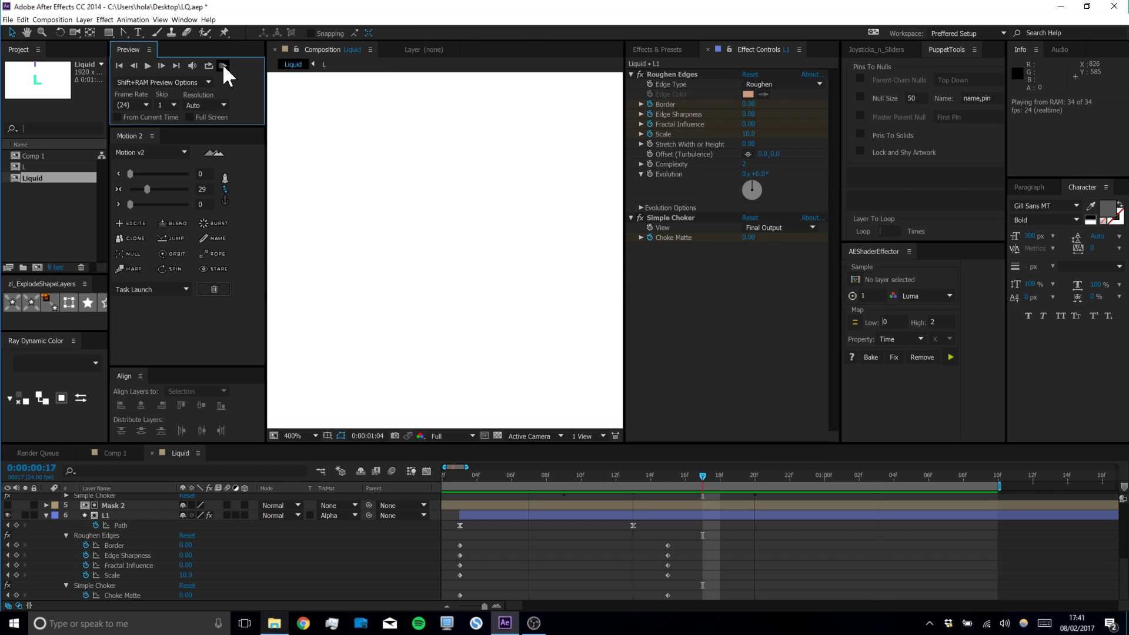
pyautogui.press('space')
pyautogui.scroll(-2, 423, 278)
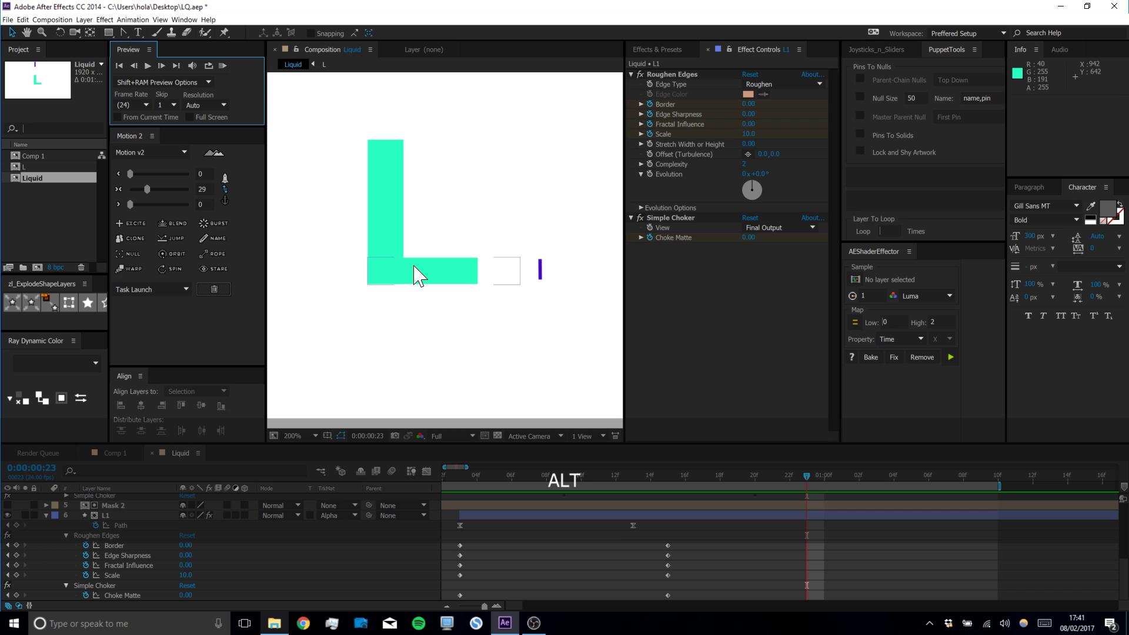
pyautogui.scroll(-1, 415, 276)
pyautogui.moveTo(477, 224); pyautogui.dragTo(498, 254)
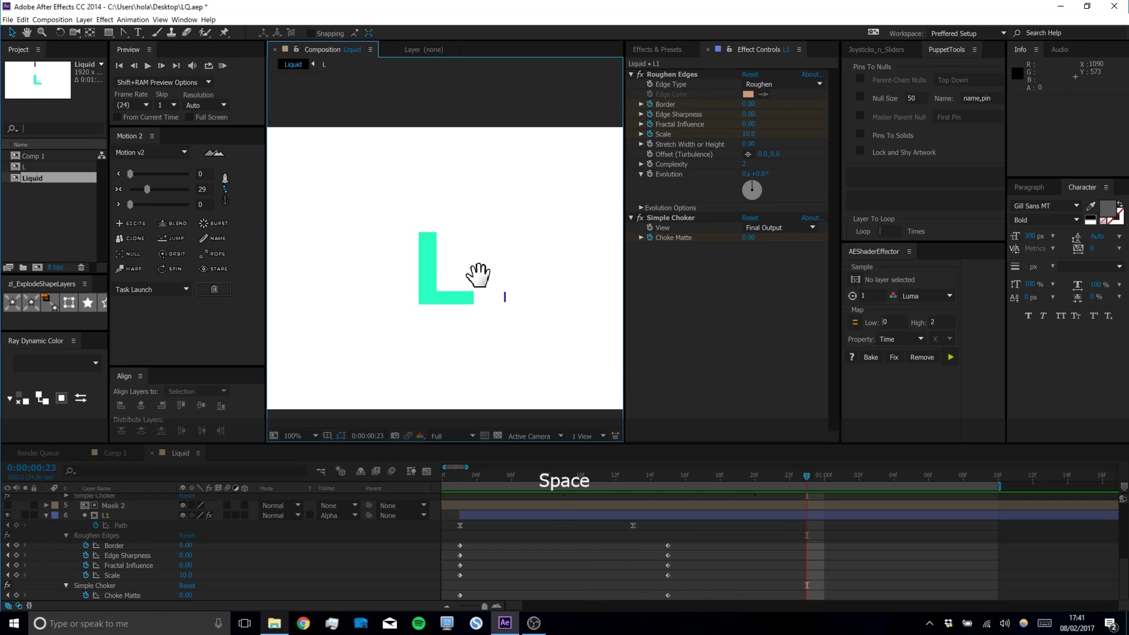
pyautogui.click(222, 63)
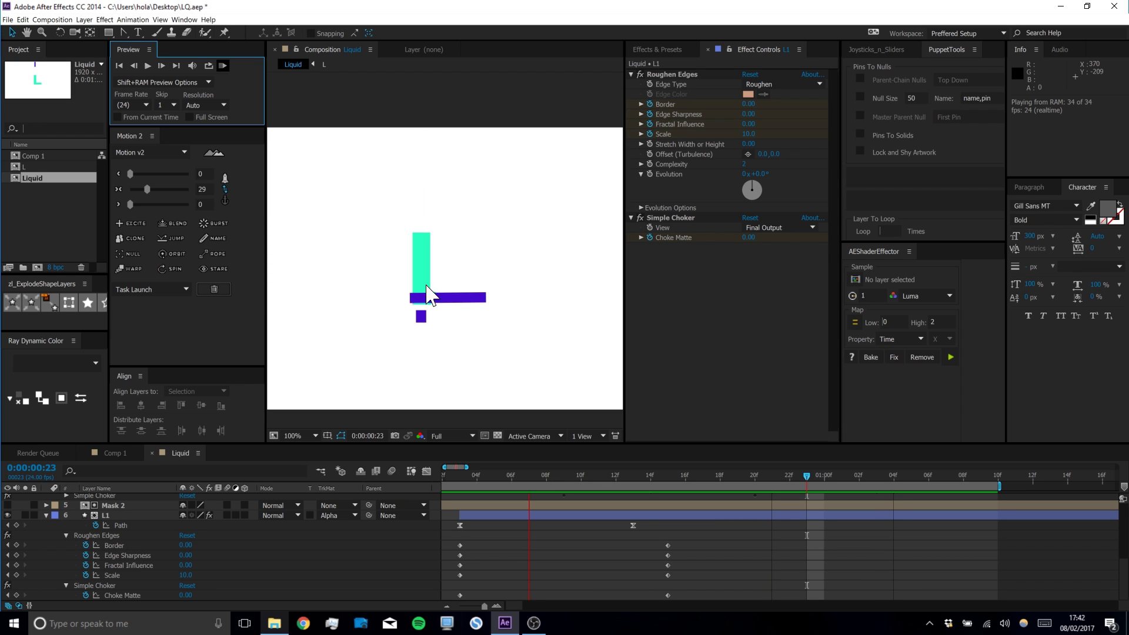
pyautogui.press('space')
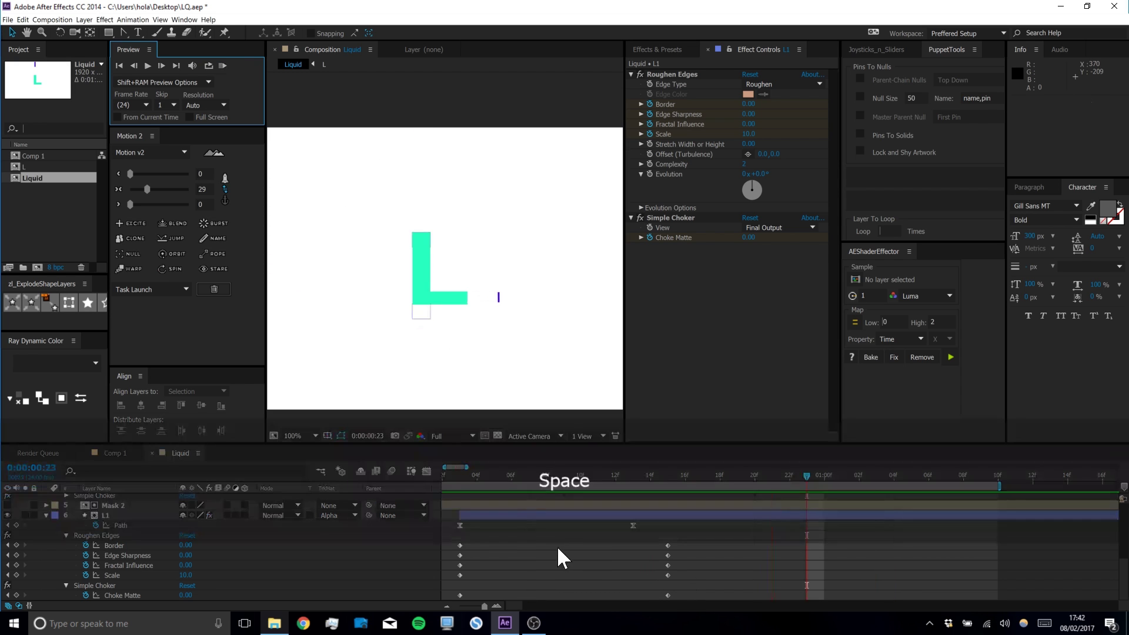
# Collapse the open layer properties and pre-compose Mask, L2, Mask 2 and L1 into a composition named L
pyautogui.click(46, 515)
pyautogui.click(46, 496)
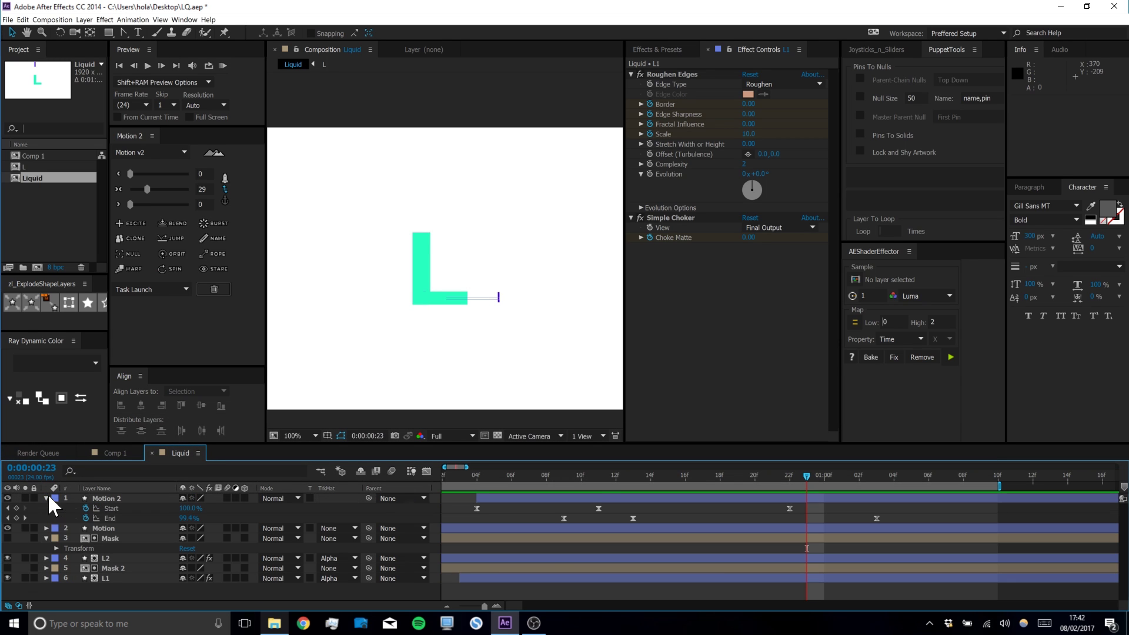
pyautogui.click(120, 536)
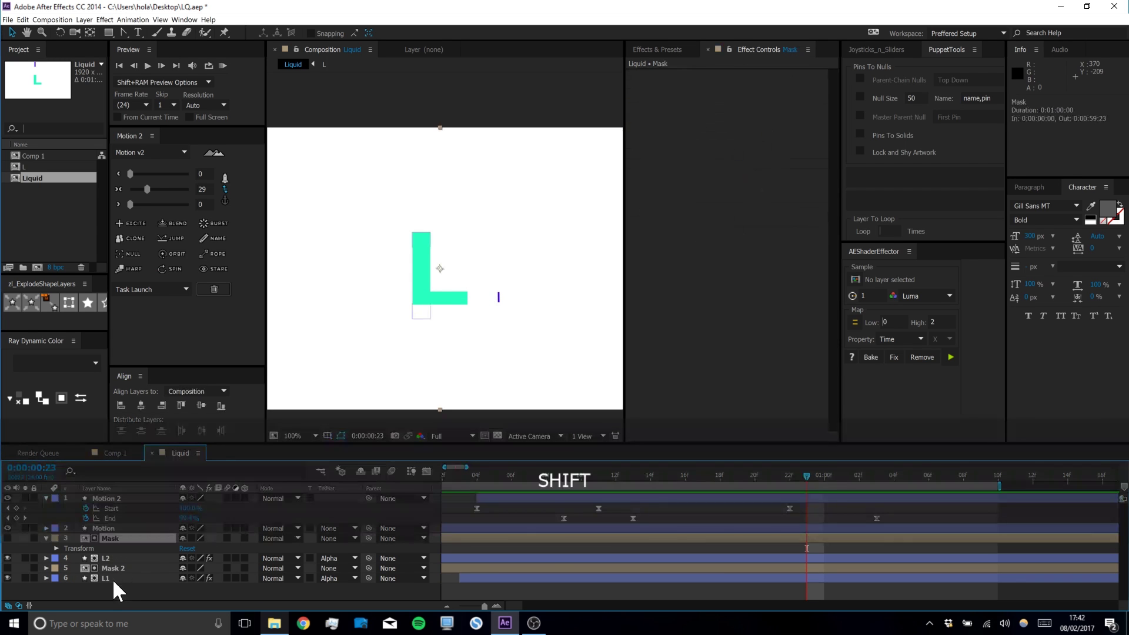
pyautogui.keyDown('shift'); pyautogui.click(112, 579); pyautogui.keyUp('shift')
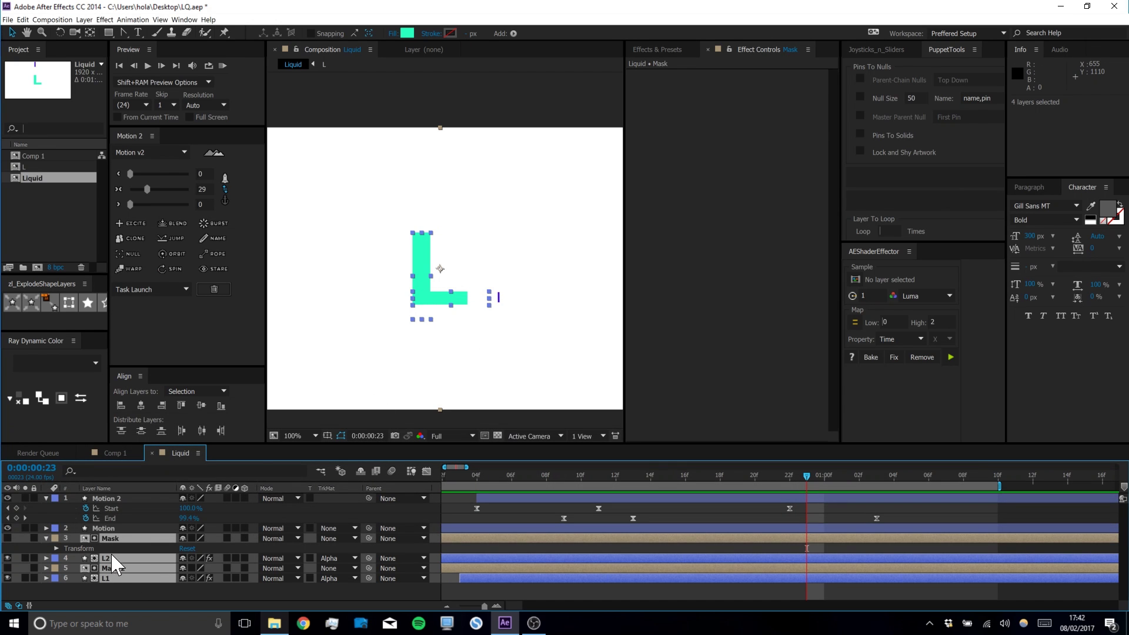
pyautogui.rightClick(125, 535)
pyautogui.click(269, 458)
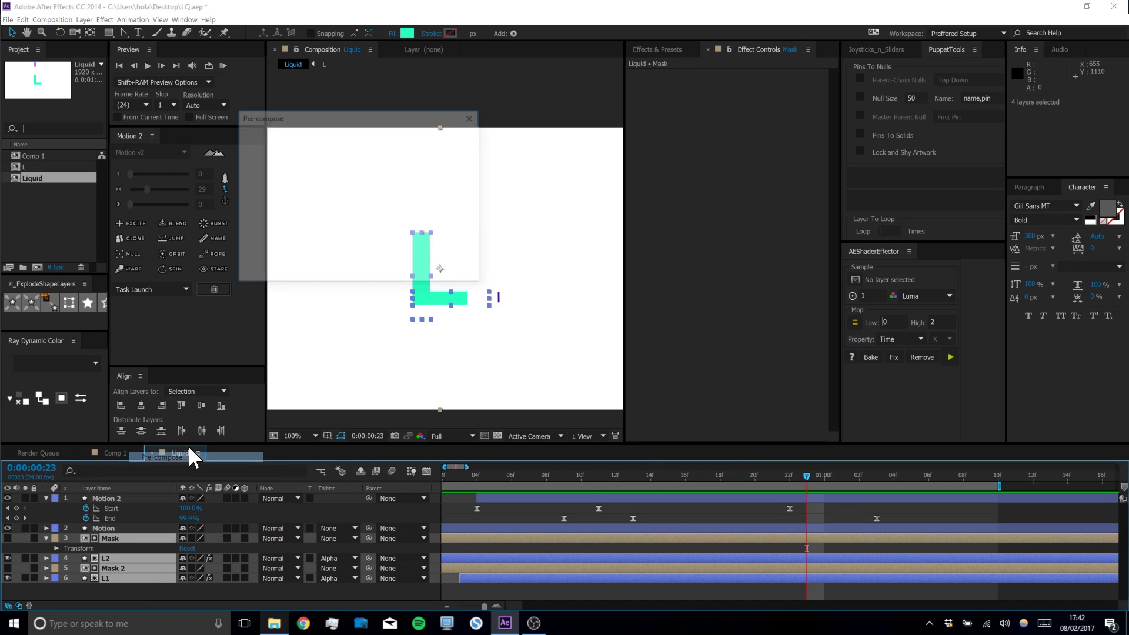
pyautogui.write('L')
pyautogui.press('Return')
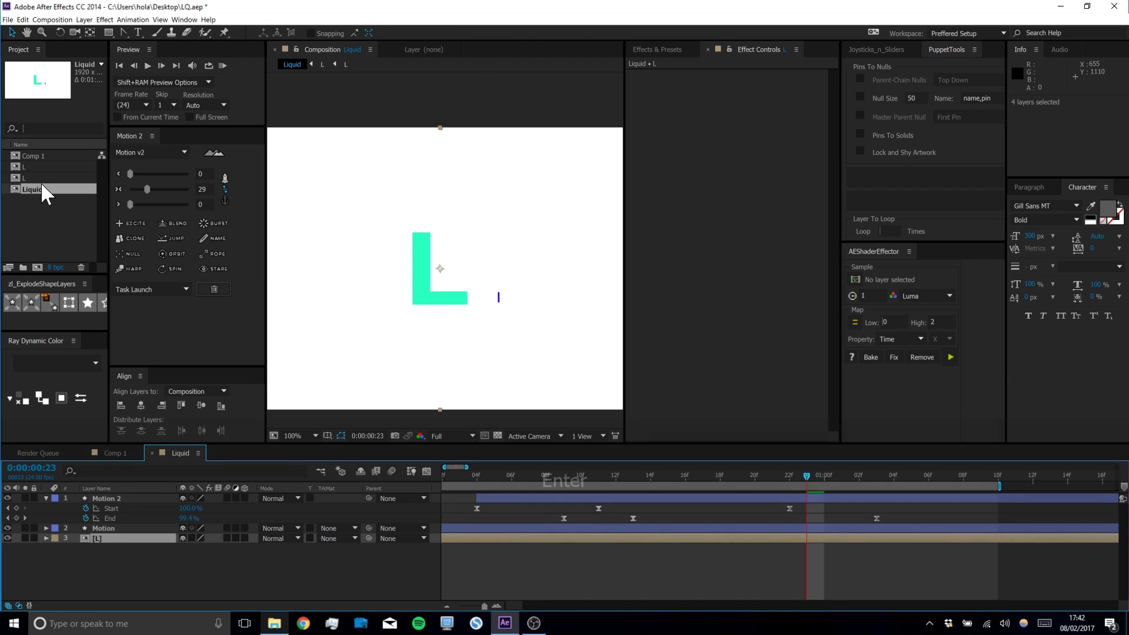
# Undo the pre-composition, then pre-compose the Mask, L2, Mask 2 and L1 layers as "L Precomp" and lock the resulting layer
pyautogui.hotkey('ctrl', 'z')
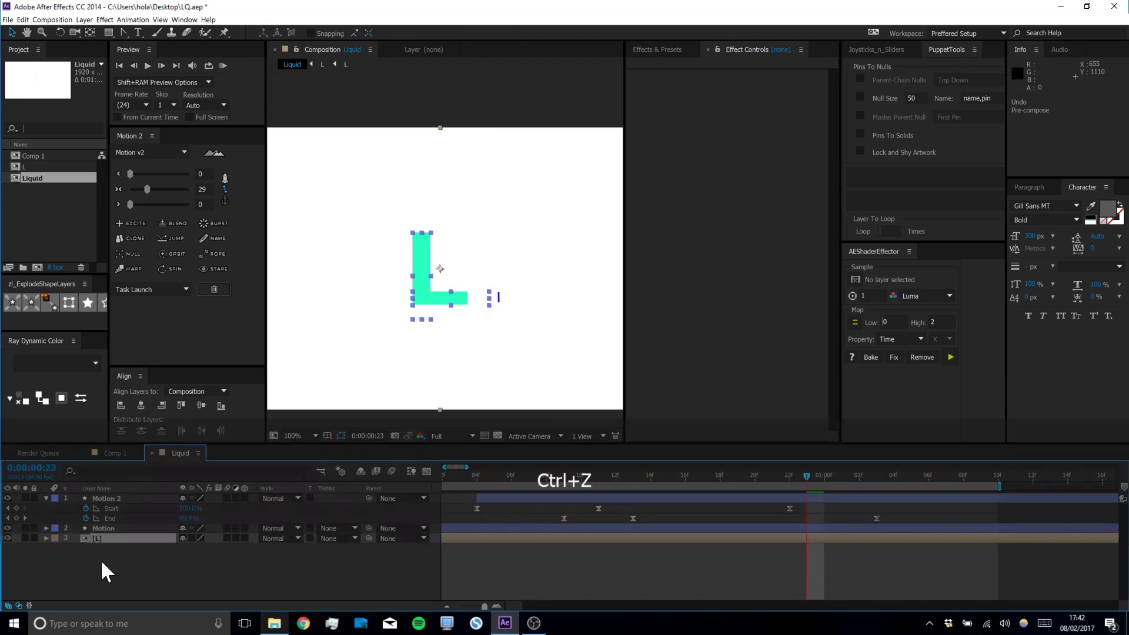
pyautogui.rightClick(107, 533)
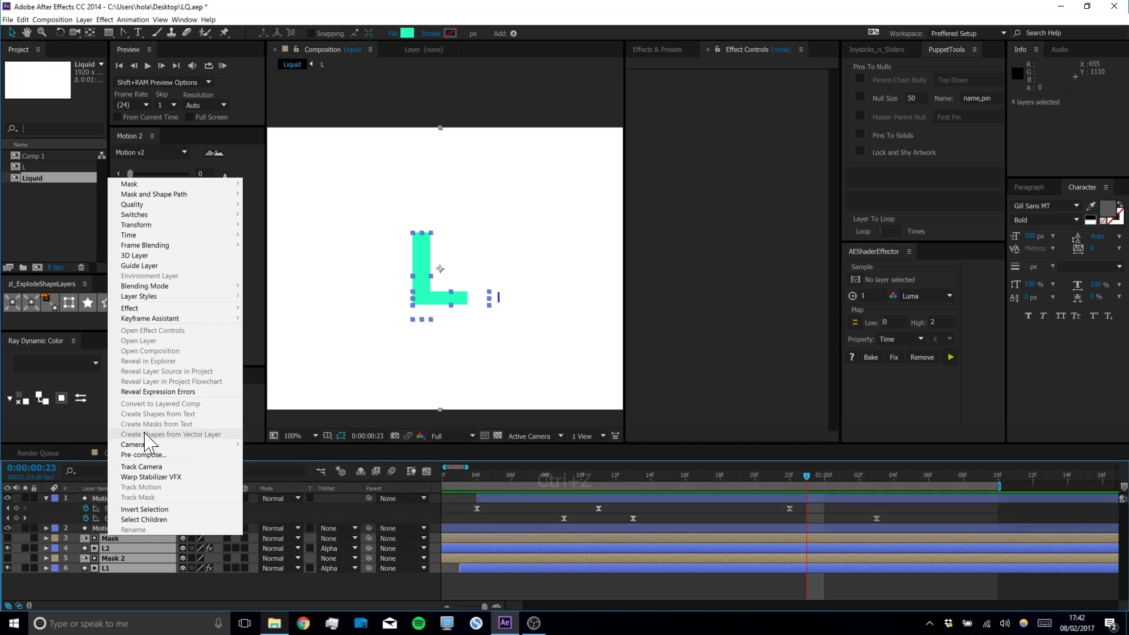
pyautogui.click(144, 454)
pyautogui.write('L Prec')
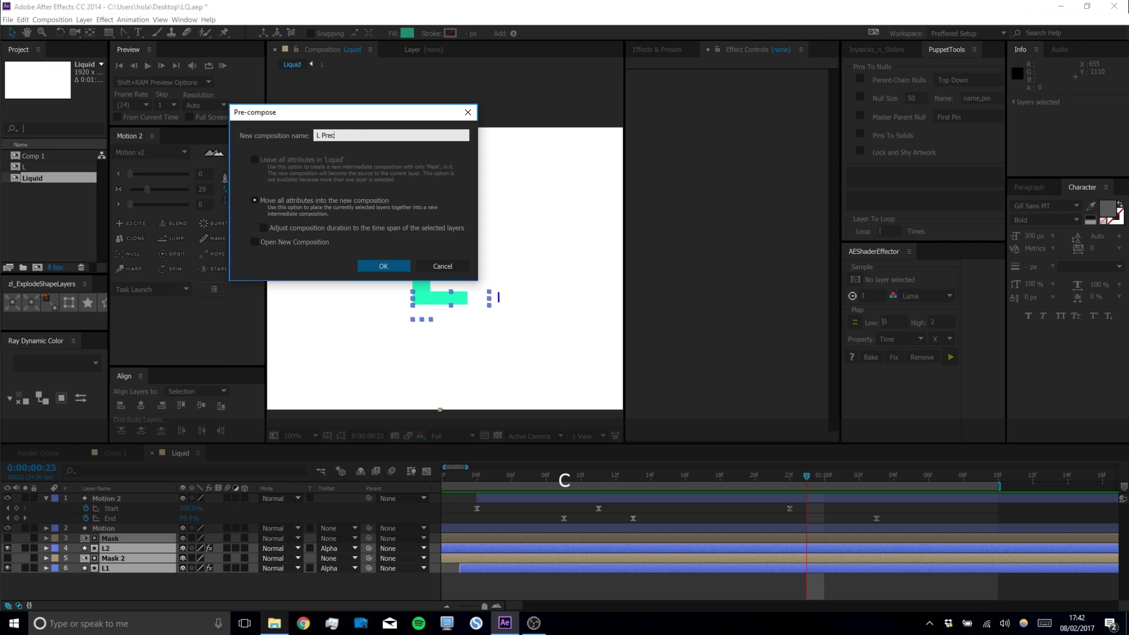
pyautogui.write('omp')
pyautogui.press('Return')
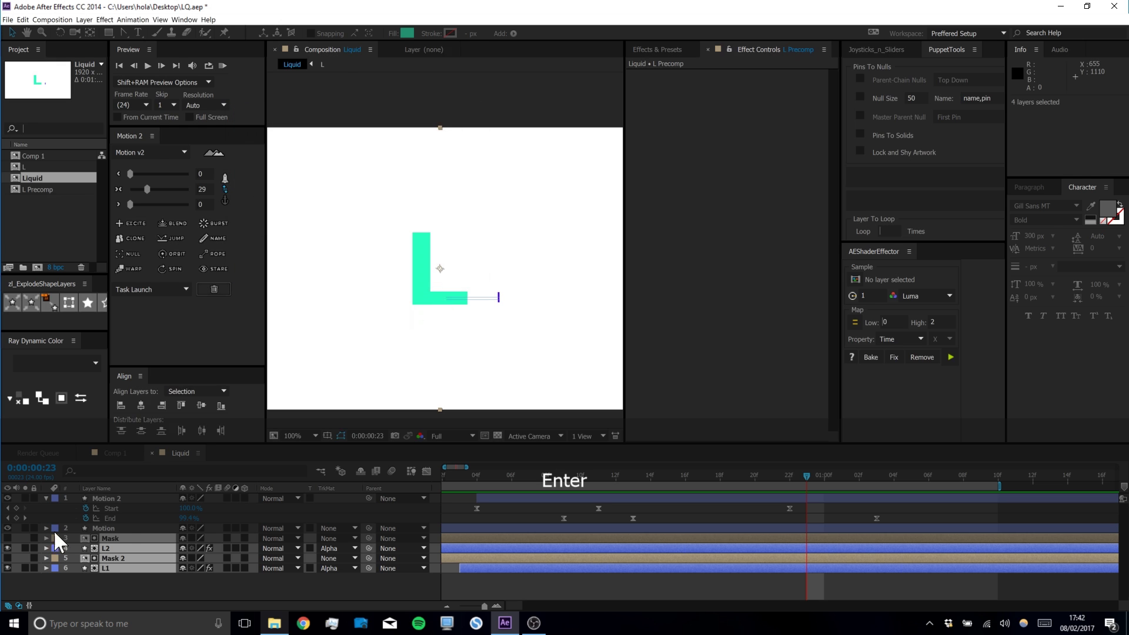
pyautogui.click(127, 569)
pyautogui.click(33, 538)
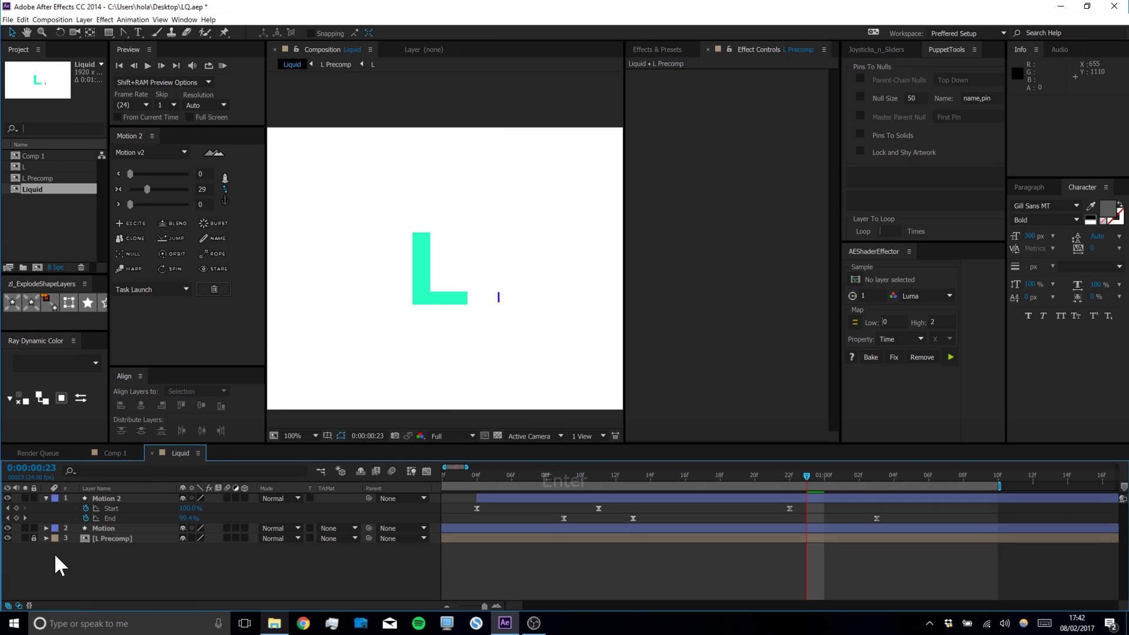
# Apply the Simple Choker effect to the Motion layer
pyautogui.click(107, 528)
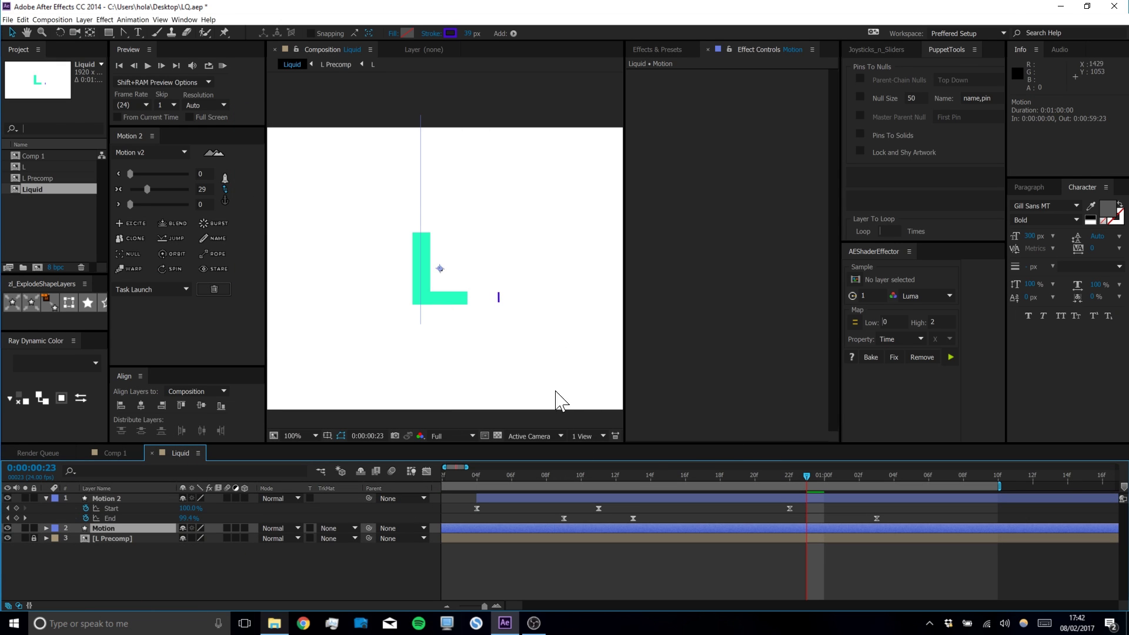
pyautogui.click(677, 45)
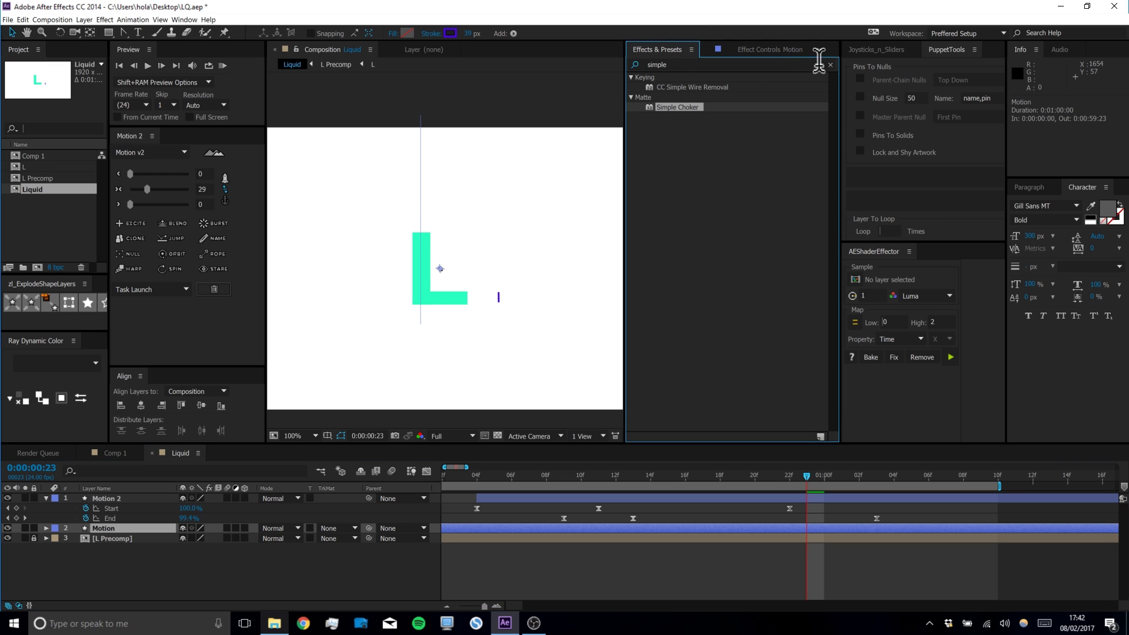
pyautogui.doubleClick(682, 107)
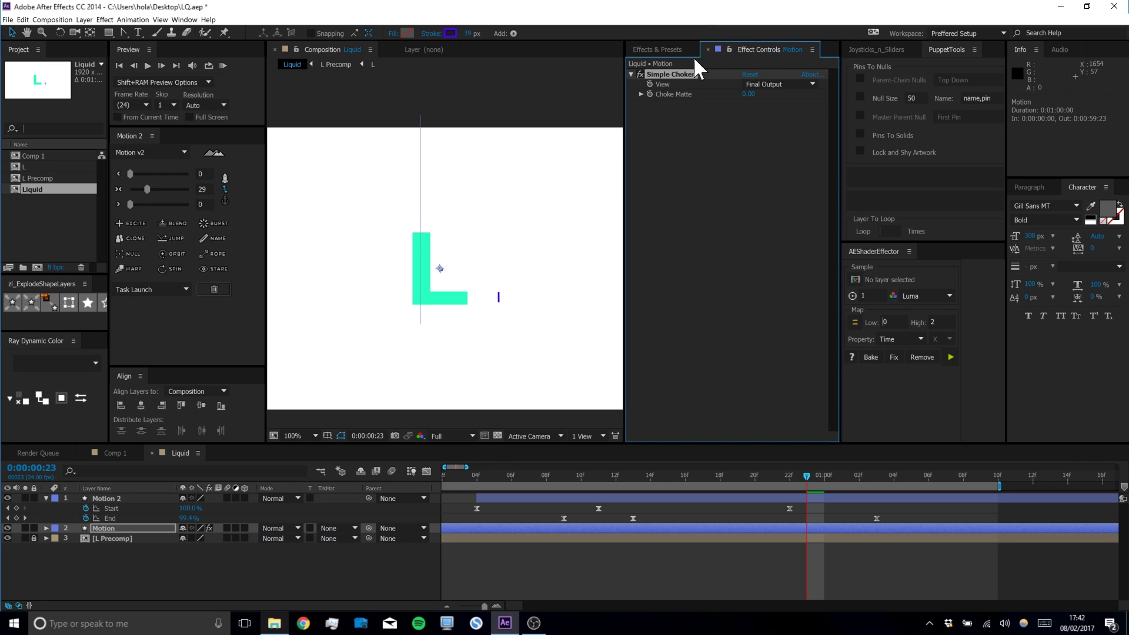
# Find the Turbulent Displace effect and apply it to the Motion layer
pyautogui.click(677, 50)
pyautogui.click(830, 64)
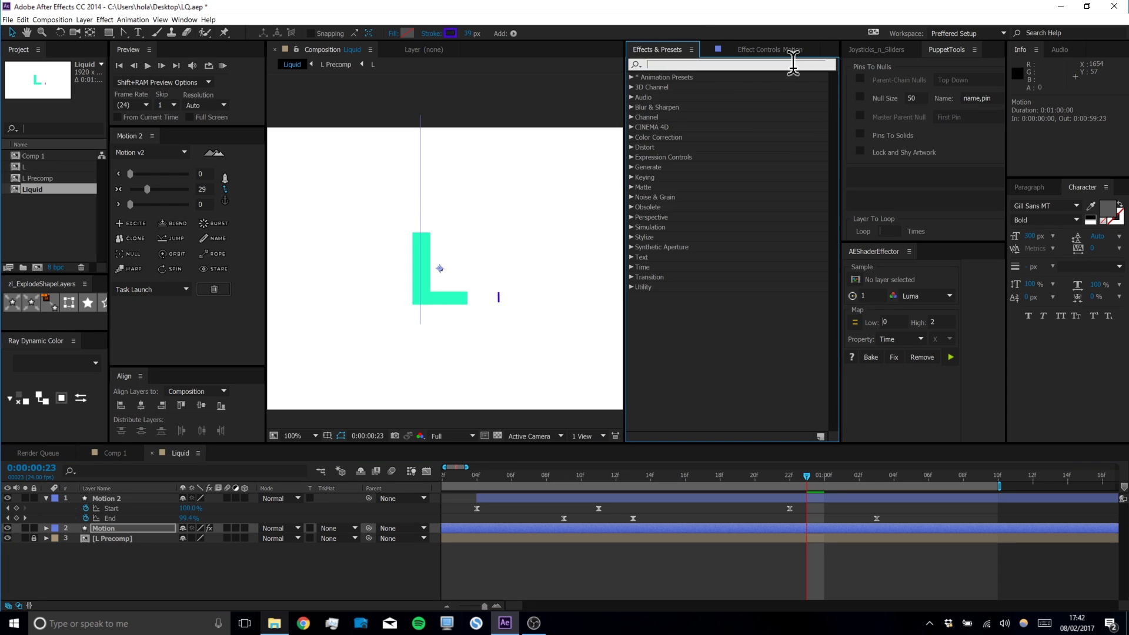
pyautogui.write('turbl')
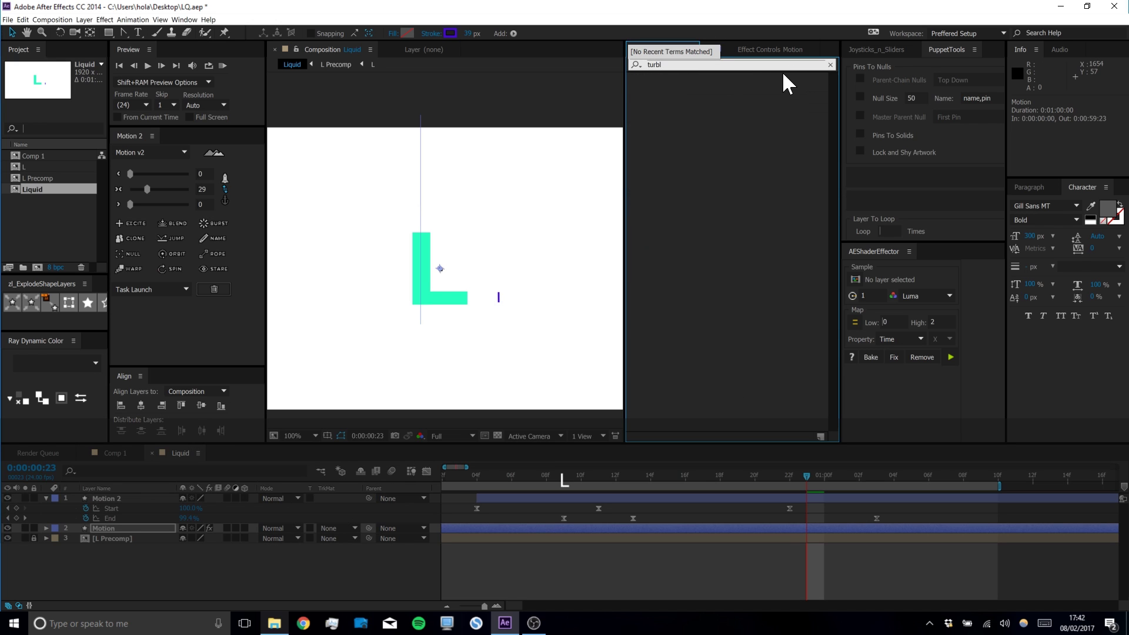
pyautogui.press('BackSpace')
pyautogui.doubleClick(712, 84)
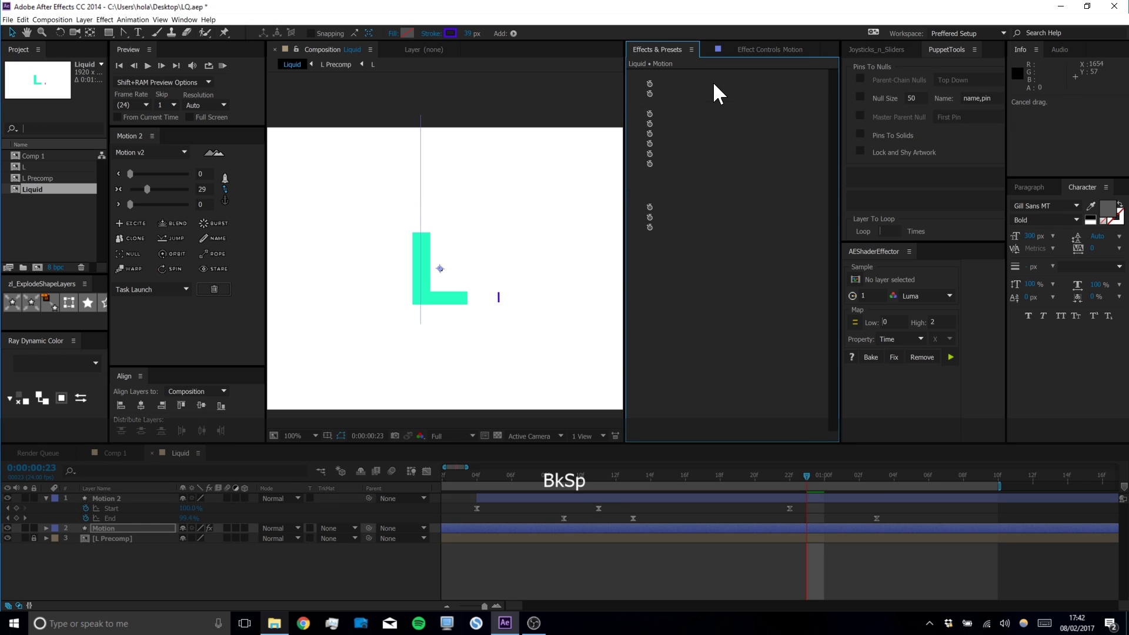
# Find the Roughen Edges effect and apply it to the Motion layer
pyautogui.click(674, 48)
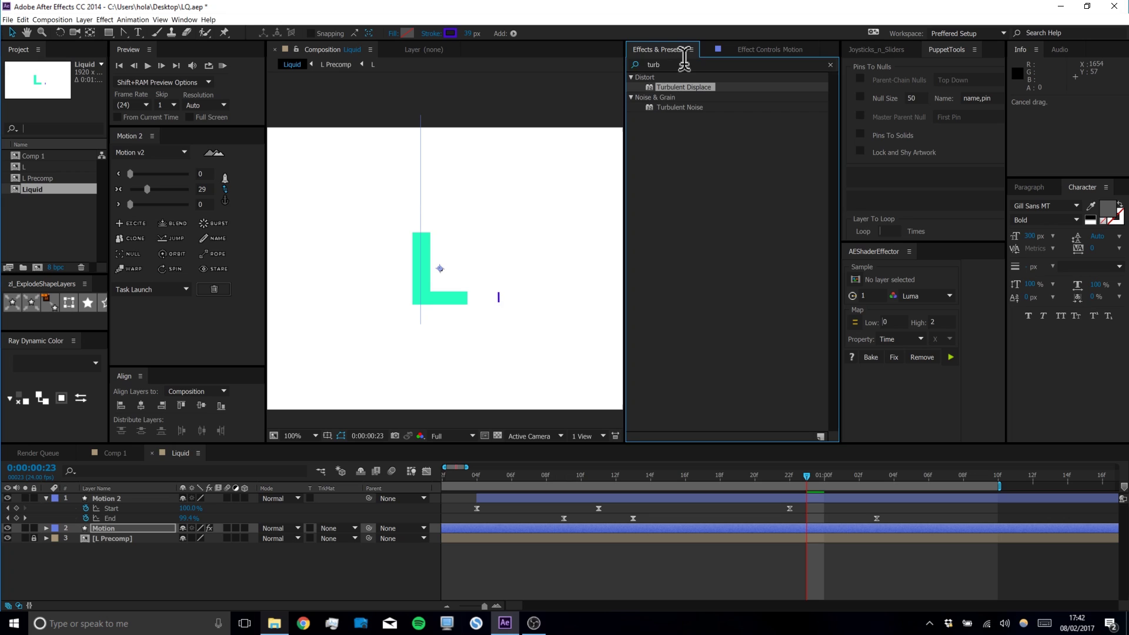
pyautogui.click(684, 65)
pyautogui.write('rough')
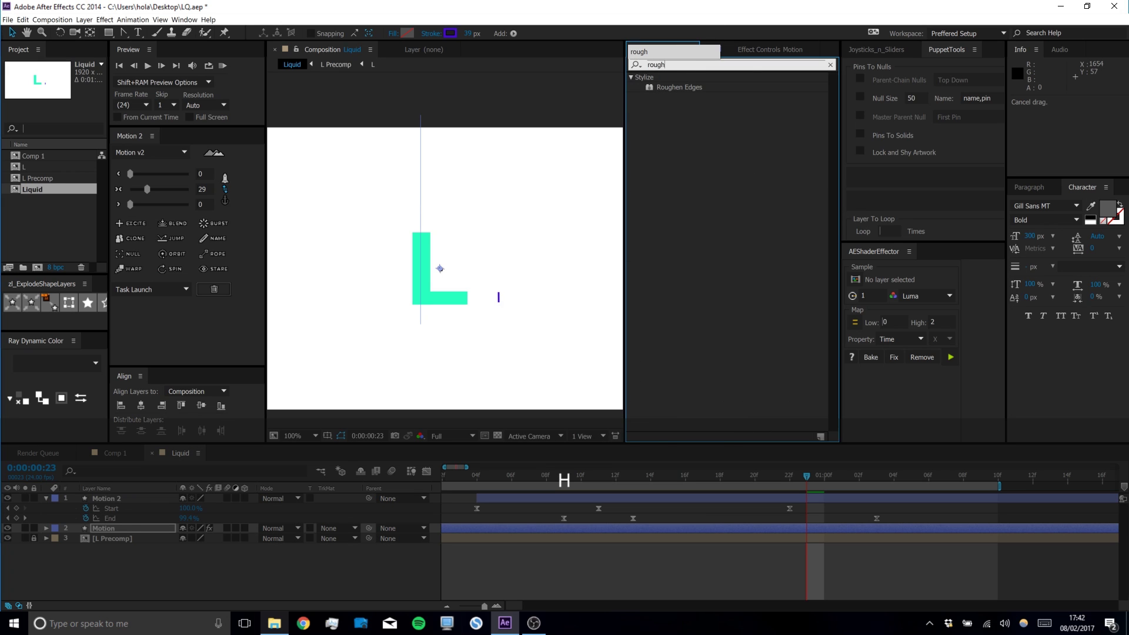
pyautogui.doubleClick(683, 87)
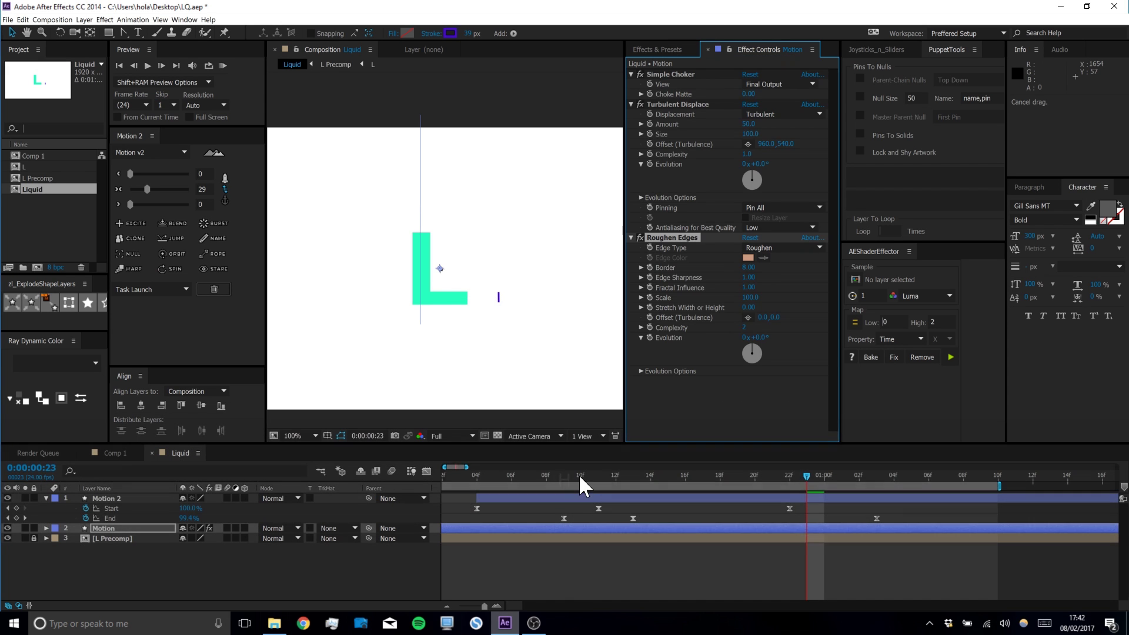
# At frame 4, try a Turbulent Displace Size of 250 on the Motion layer, followed by Size 1000 with Amount 5
pyautogui.moveTo(578, 476); pyautogui.dragTo(475, 478)
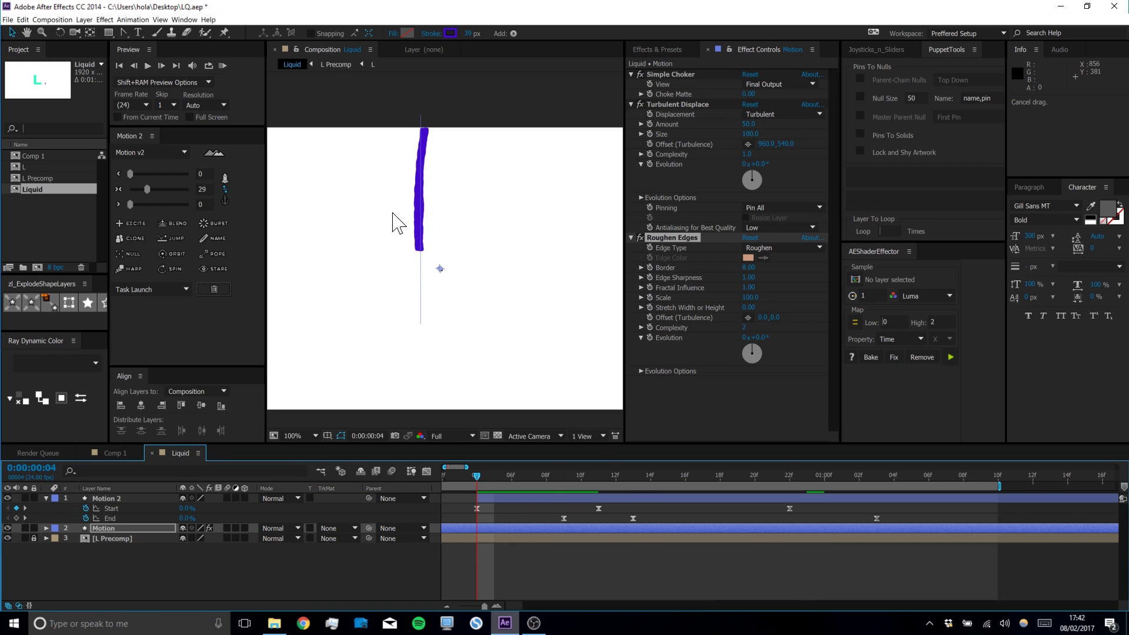
pyautogui.scroll(1, 385, 211)
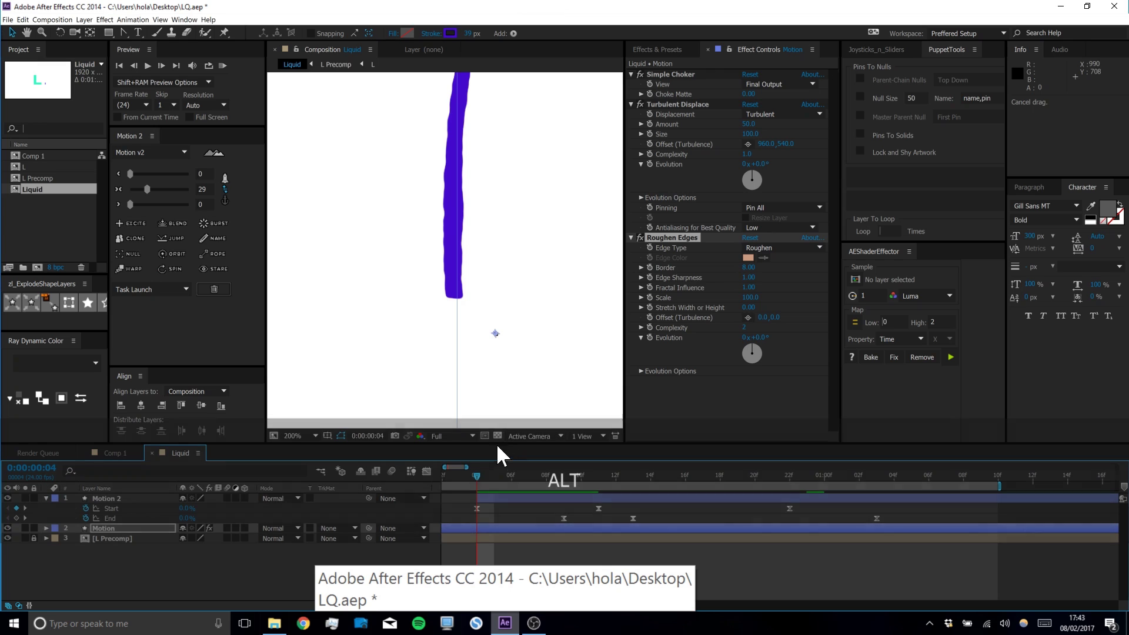
pyautogui.press('space')
pyautogui.moveTo(473, 170)
pyautogui.mouseDown()
pyautogui.moveTo(461, 217)
pyautogui.moveTo(492, 187)
pyautogui.mouseUp()
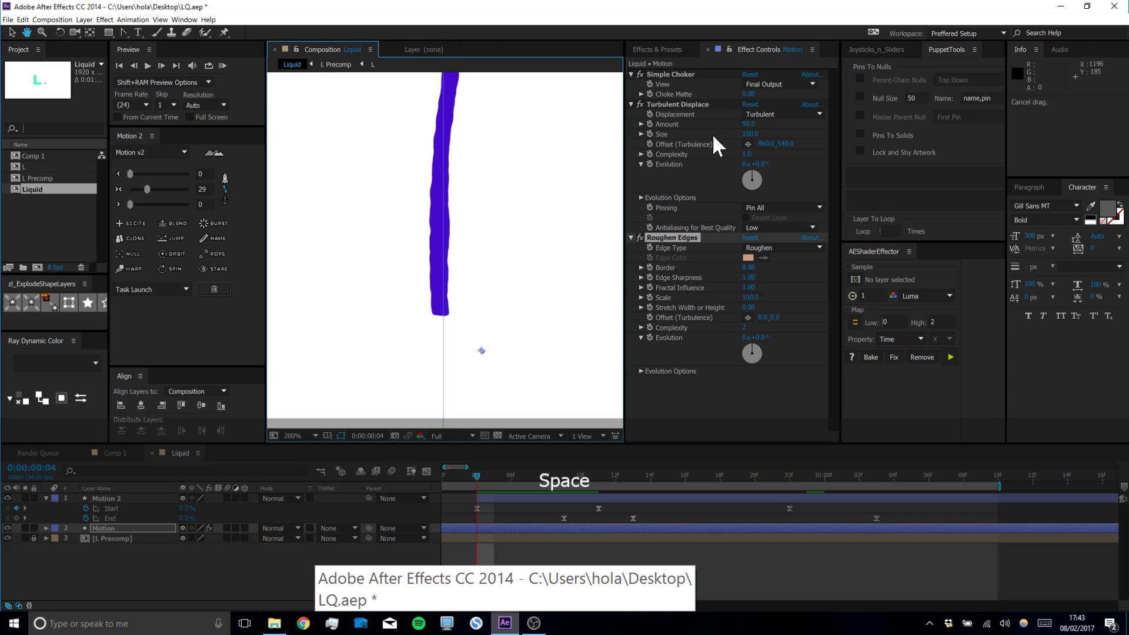
pyautogui.moveTo(754, 137)
pyautogui.mouseDown()
pyautogui.moveTo(871, 133)
pyautogui.moveTo(855, 133)
pyautogui.mouseUp()
pyautogui.click(747, 135)
pyautogui.write('250')
pyautogui.press('Return')
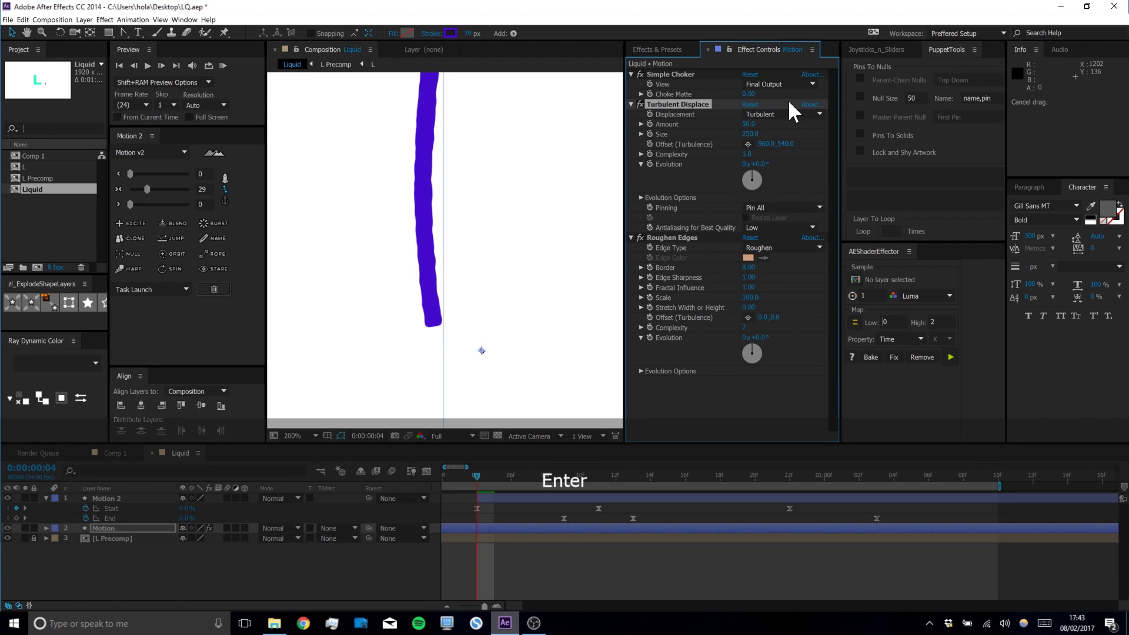
pyautogui.moveTo(749, 125)
pyautogui.mouseDown()
pyautogui.moveTo(876, 125)
pyautogui.moveTo(676, 130)
pyautogui.moveTo(847, 141)
pyautogui.moveTo(1003, 124)
pyautogui.moveTo(1123, 149)
pyautogui.moveTo(1118, 164)
pyautogui.moveTo(714, 129)
pyautogui.moveTo(941, 150)
pyautogui.mouseUp()
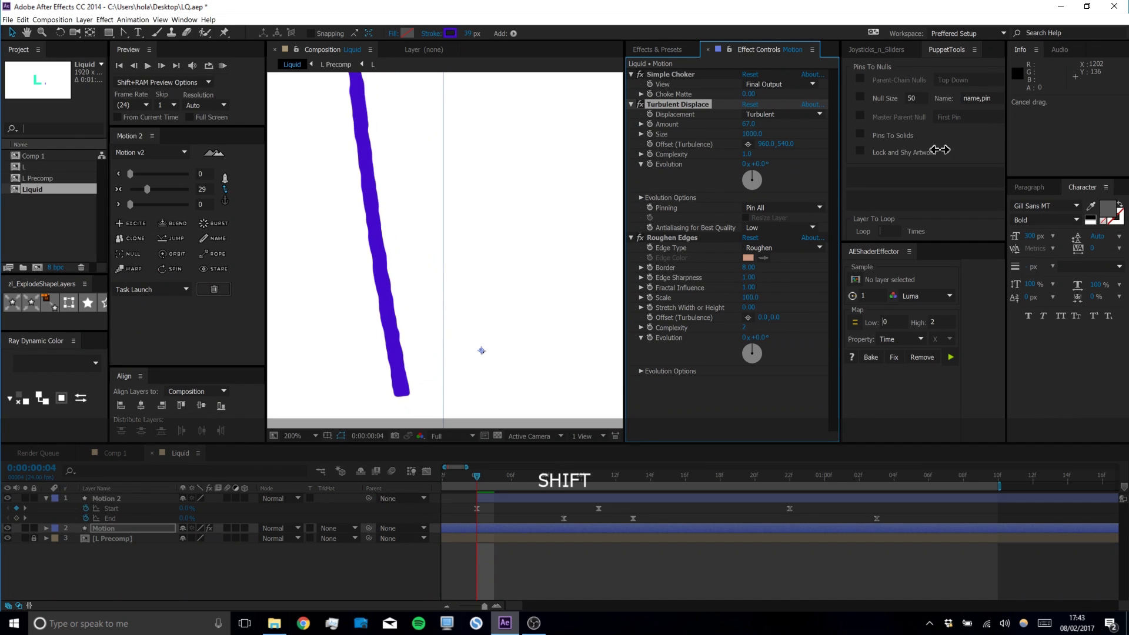
pyautogui.moveTo(748, 124); pyautogui.dragTo(699, 121)
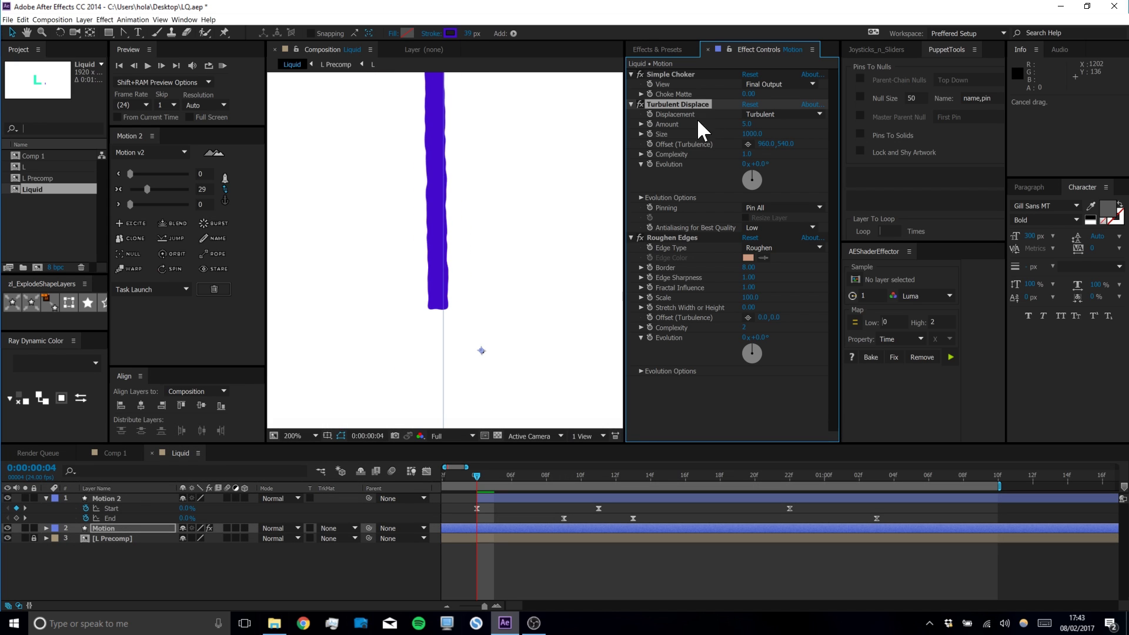
# Disable Simple Choker and Roughen Edges on the Motion layer, and set Turbulent Displace to Amount 18 and Size 100
pyautogui.click(640, 234)
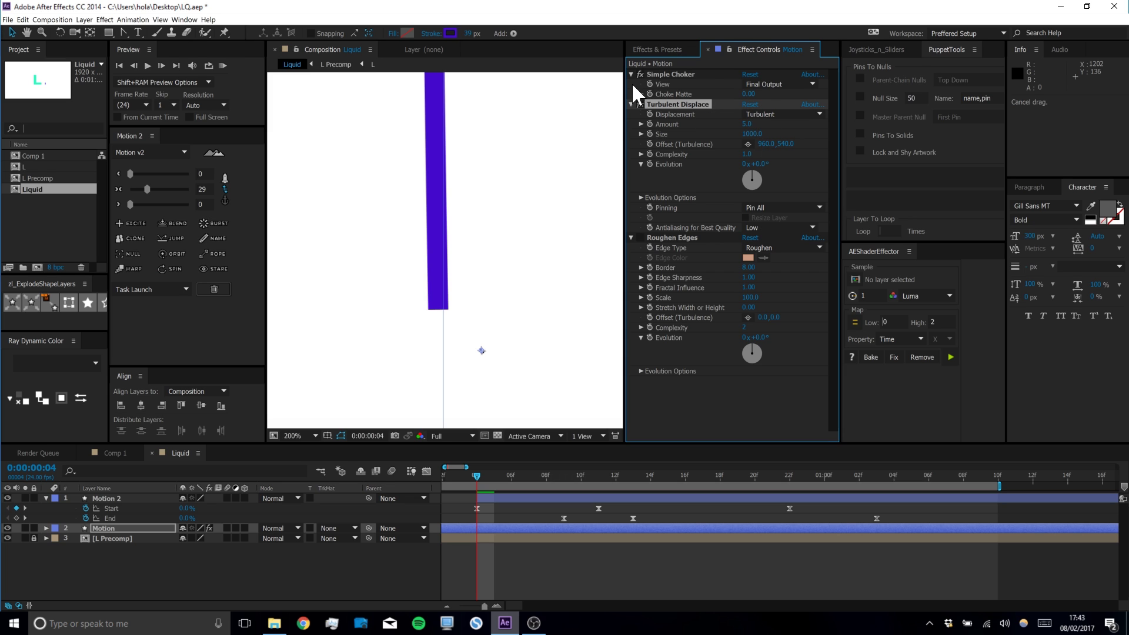
pyautogui.moveTo(761, 125); pyautogui.dragTo(288, 158)
pyautogui.moveTo(750, 134); pyautogui.dragTo(734, 133)
pyautogui.click(749, 134)
pyautogui.press('Return')
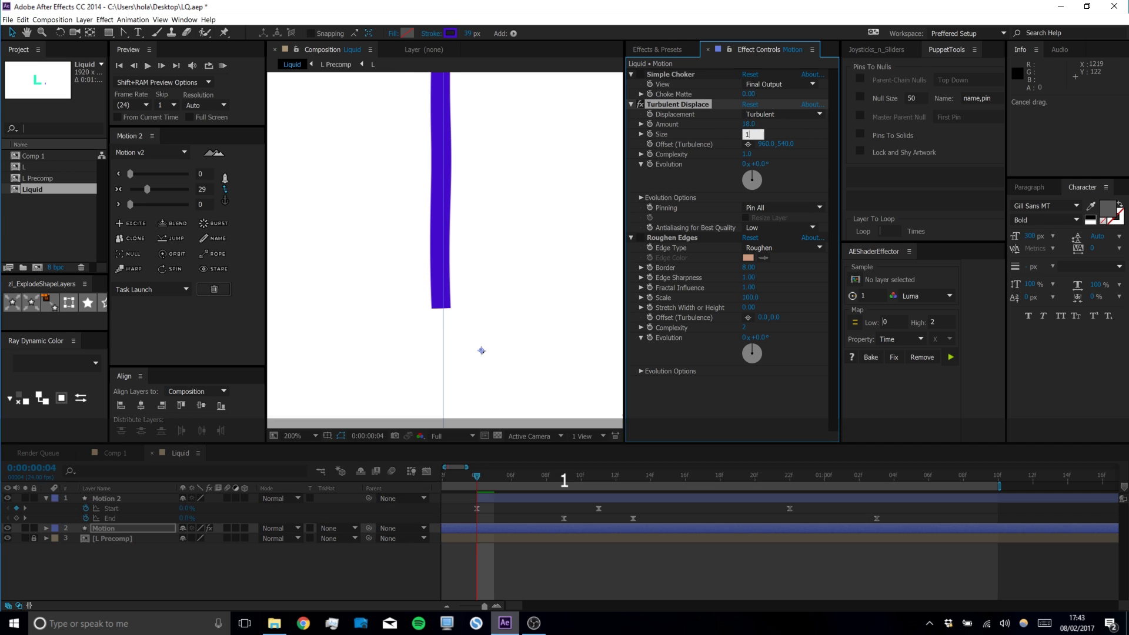
# Keep the Turbulent displacement type and raise the Turbulent Displace Amount to 120
pyautogui.click(765, 115)
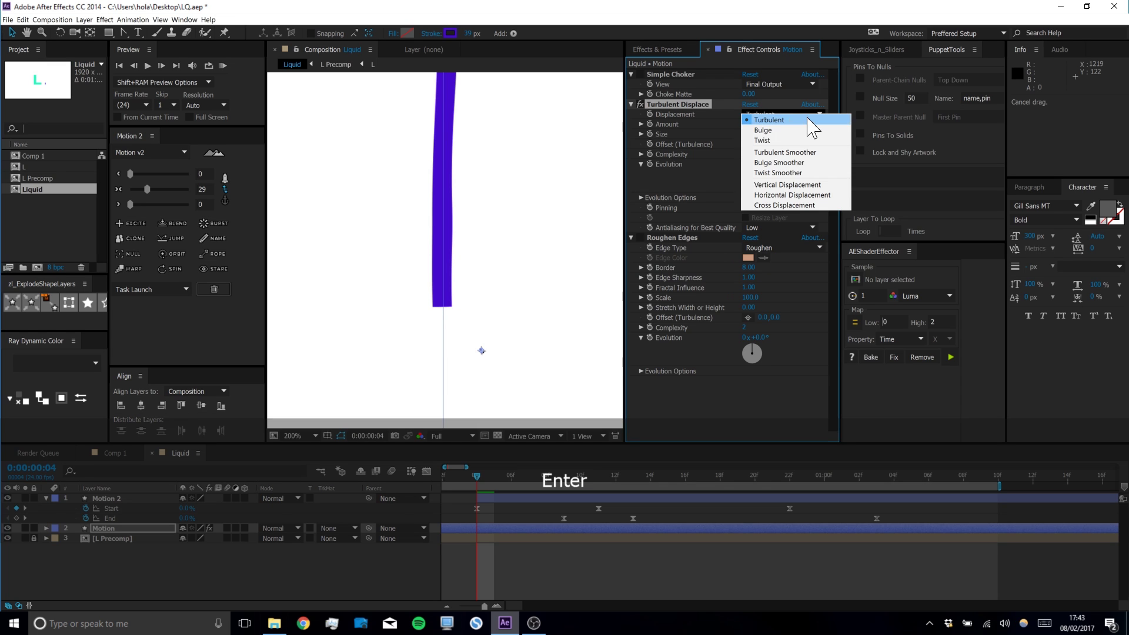
pyautogui.click(722, 129)
pyautogui.moveTo(748, 123); pyautogui.dragTo(814, 133)
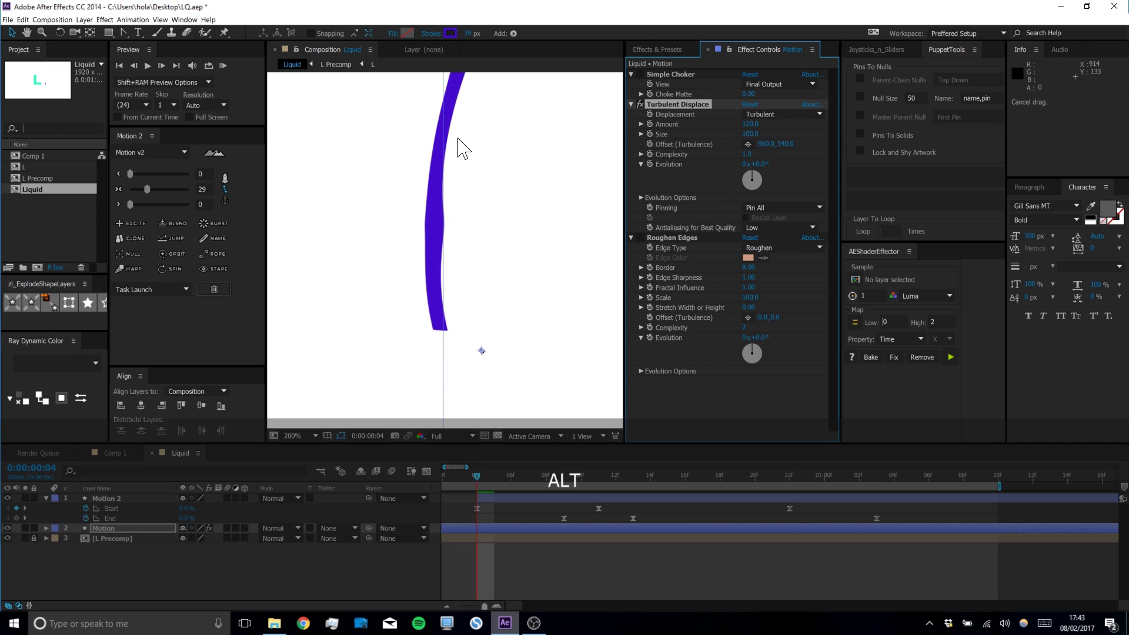
# Go to frame 6 and set the stroke width of the Motion layer's line to 70 px
pyautogui.scroll(-1, 461, 147)
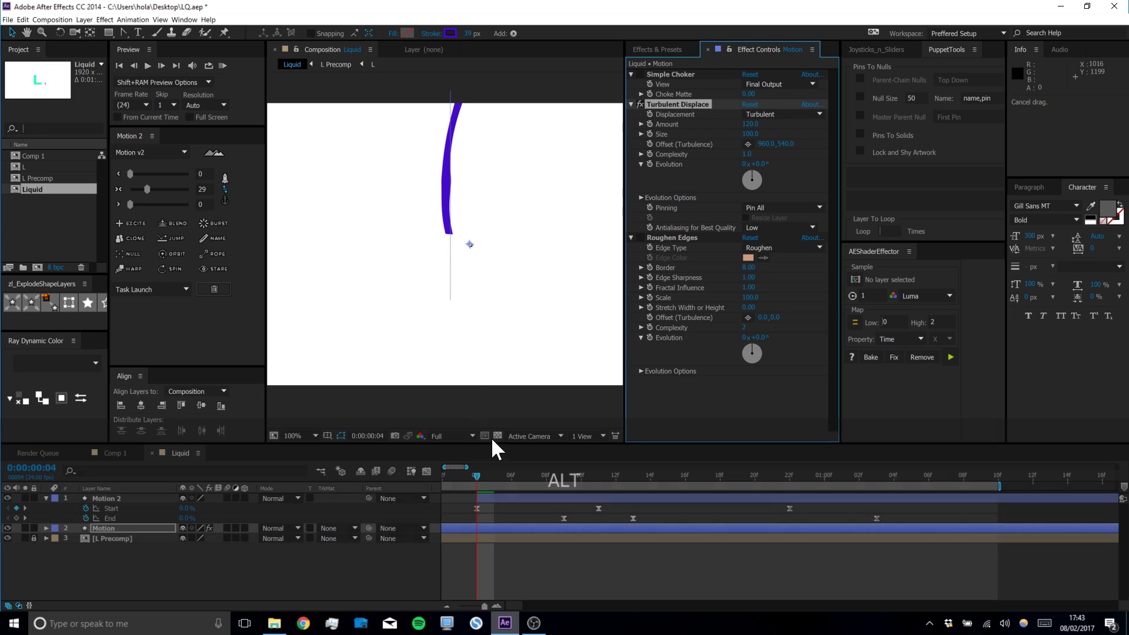
pyautogui.moveTo(495, 476); pyautogui.dragTo(518, 436)
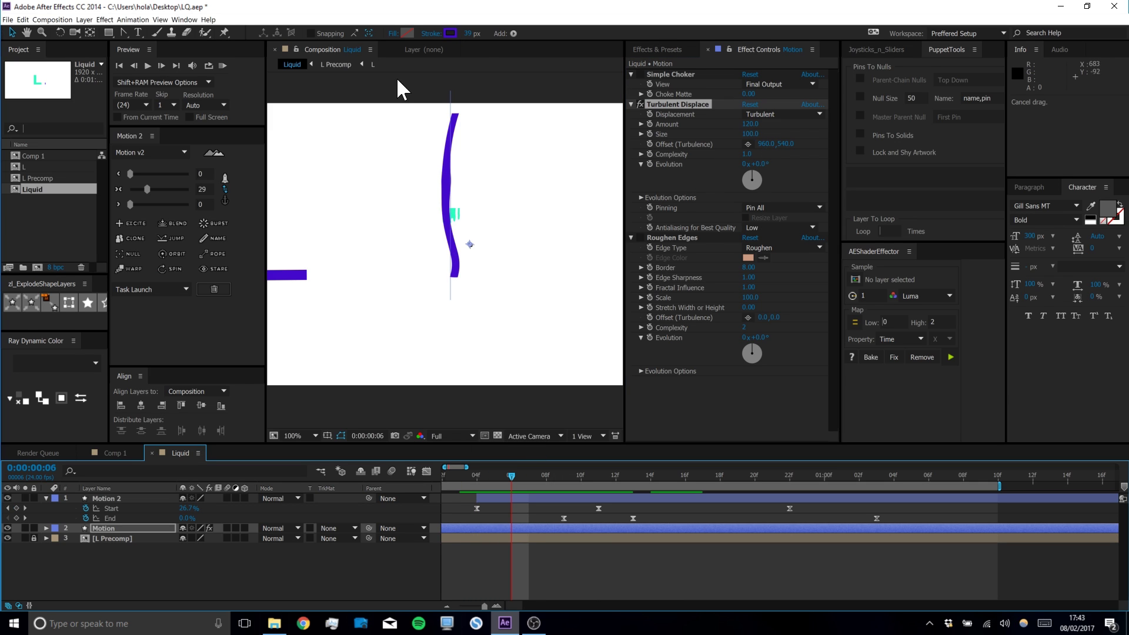
pyautogui.moveTo(469, 37); pyautogui.dragTo(488, 37)
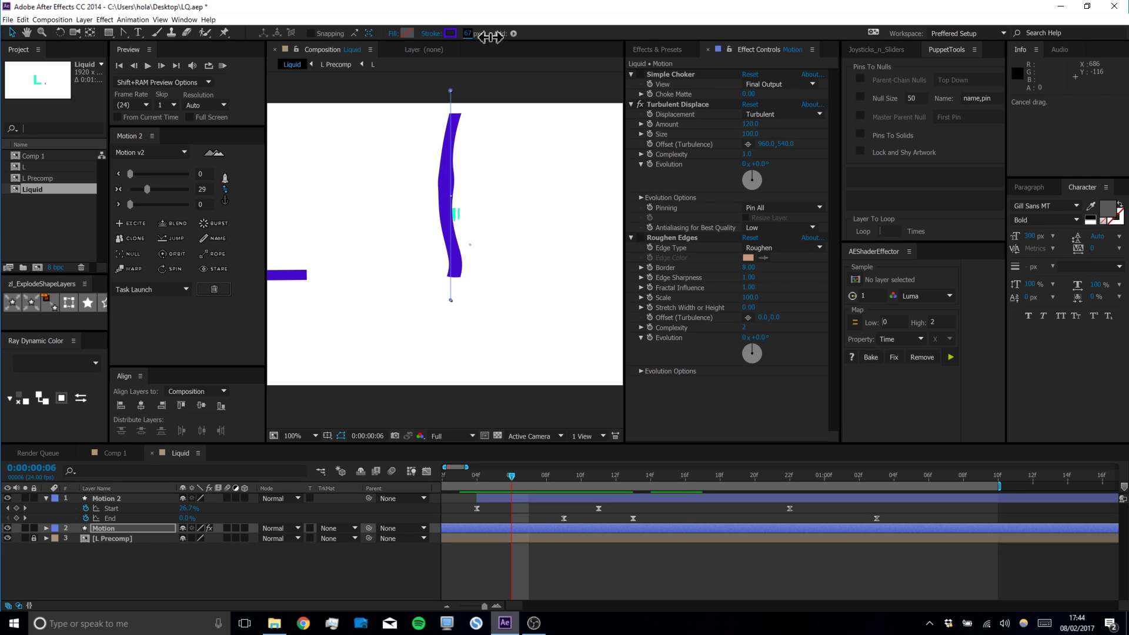
pyautogui.click(469, 35)
pyautogui.write('70')
pyautogui.press('Return')
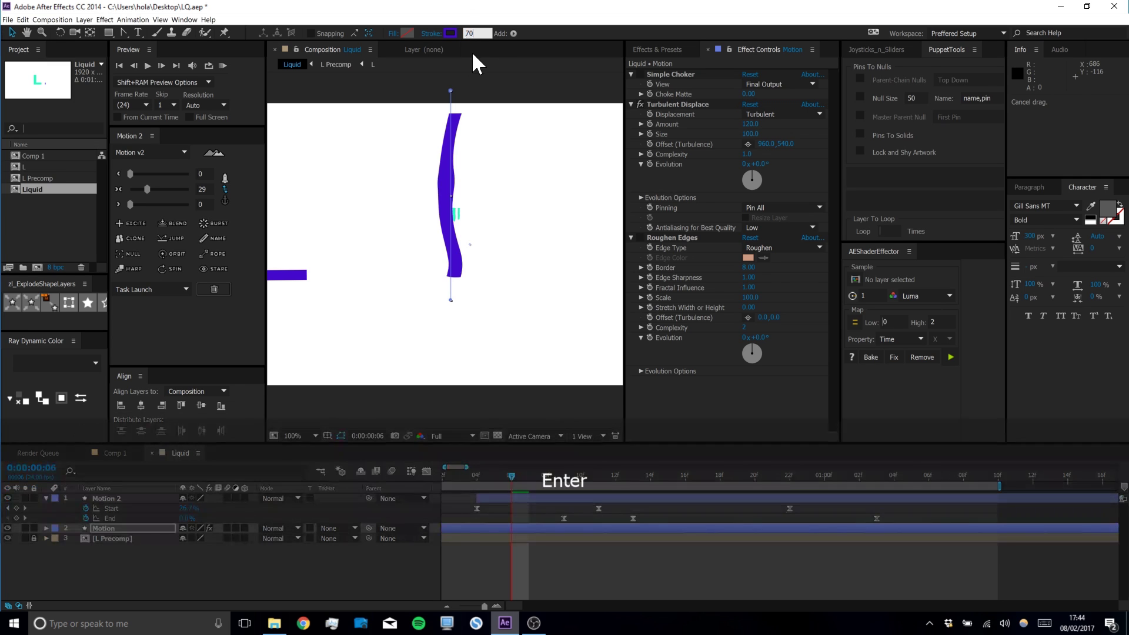
# Undo the trial change to the Turbulent Displace Size and set the Amount to 50
pyautogui.moveTo(753, 126)
pyautogui.mouseDown()
pyautogui.moveTo(845, 111)
pyautogui.moveTo(670, 135)
pyautogui.moveTo(897, 129)
pyautogui.mouseUp()
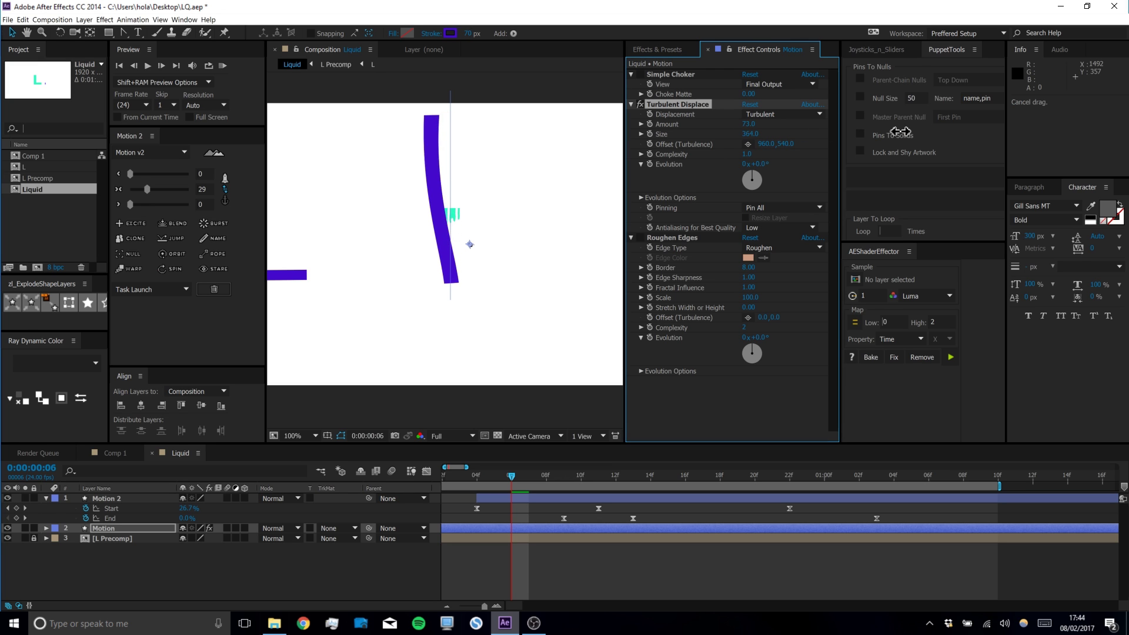
pyautogui.hotkey('ctrl', 'z')
pyautogui.click(748, 125)
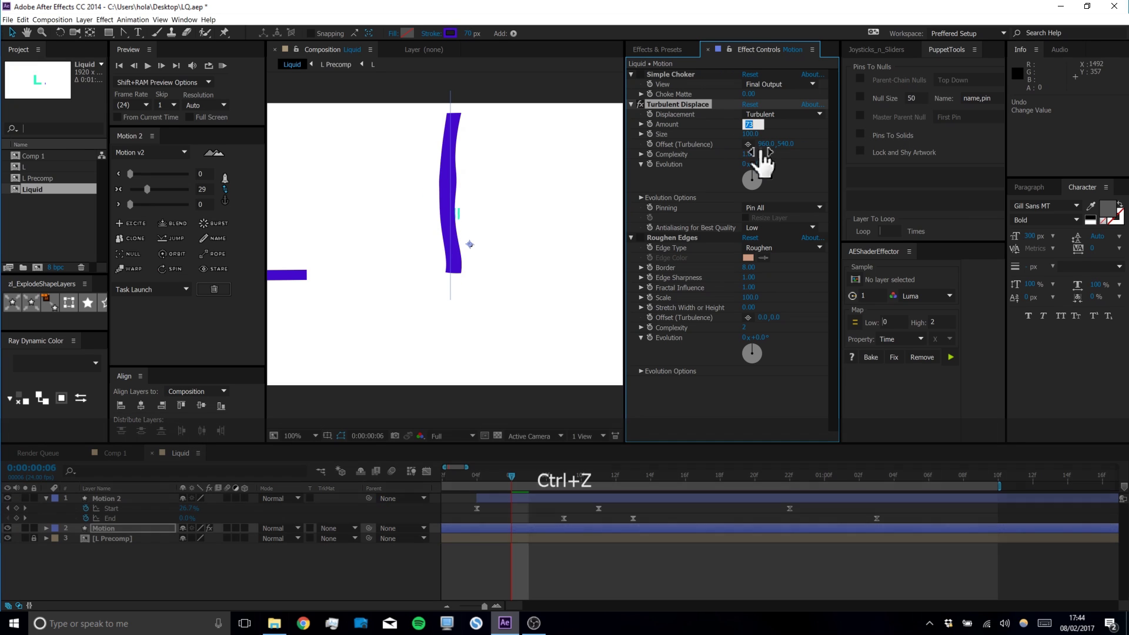
pyautogui.write('50')
pyautogui.press('Return')
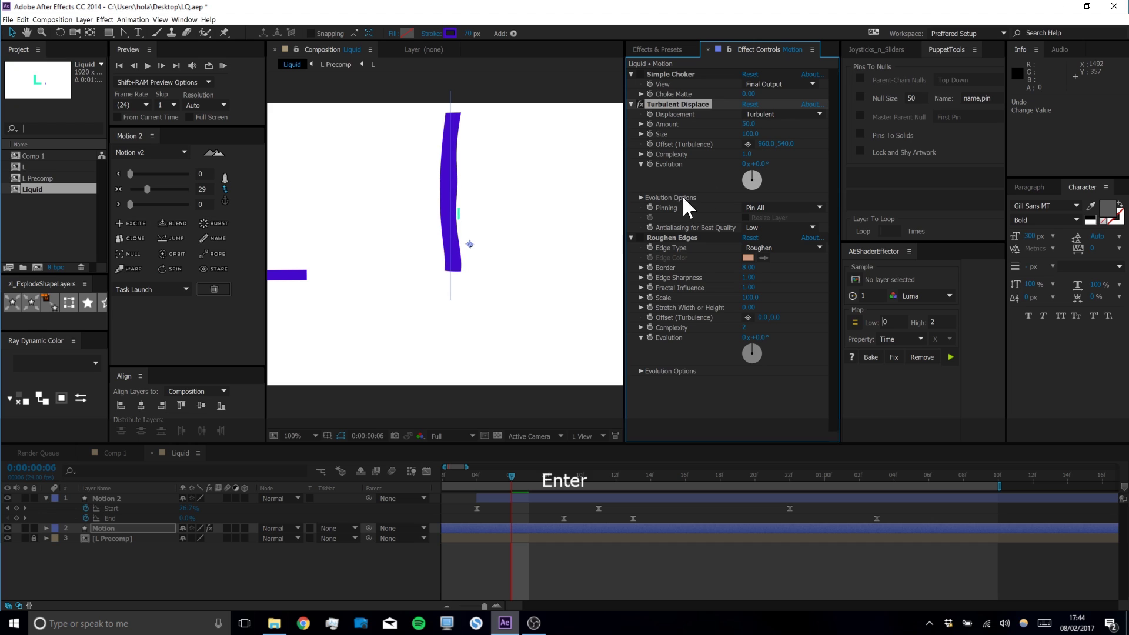
# Go to frame 7, enable Roughen Edges on the Motion layer and set its Border to 20
pyautogui.click(552, 553)
pyautogui.moveTo(521, 475); pyautogui.dragTo(559, 446)
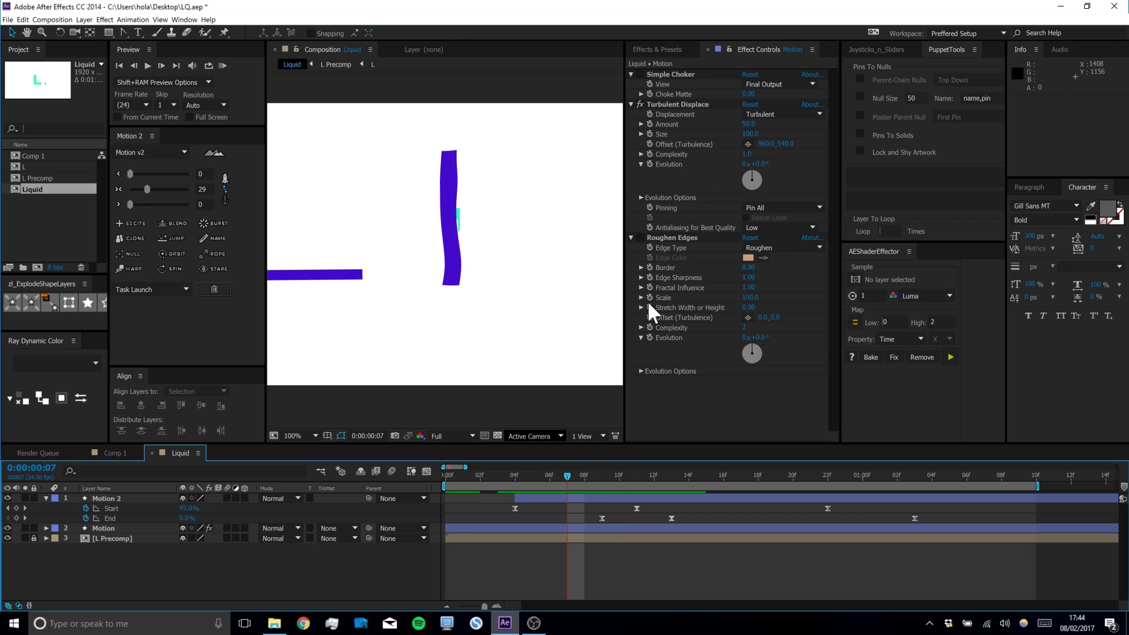
pyautogui.click(643, 237)
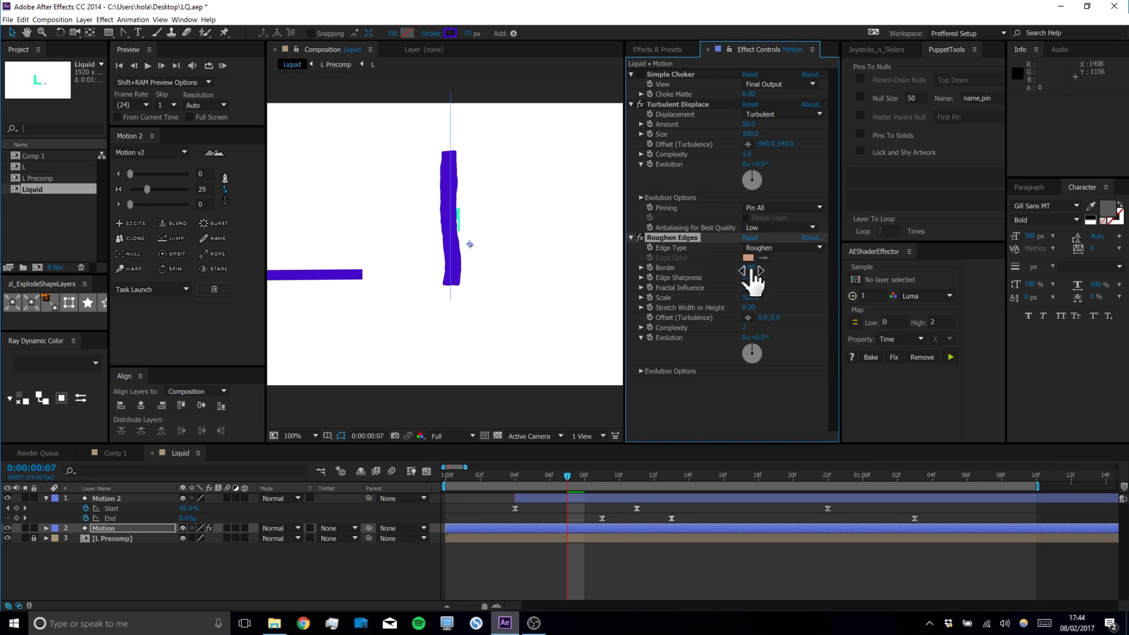
pyautogui.click(640, 237)
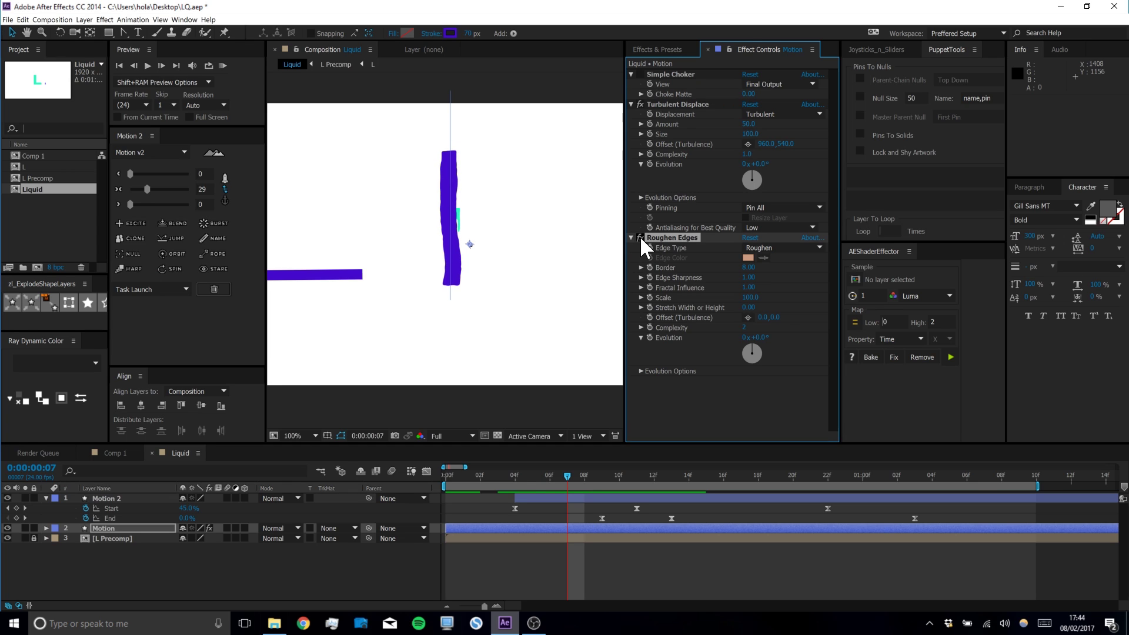
pyautogui.click(640, 237)
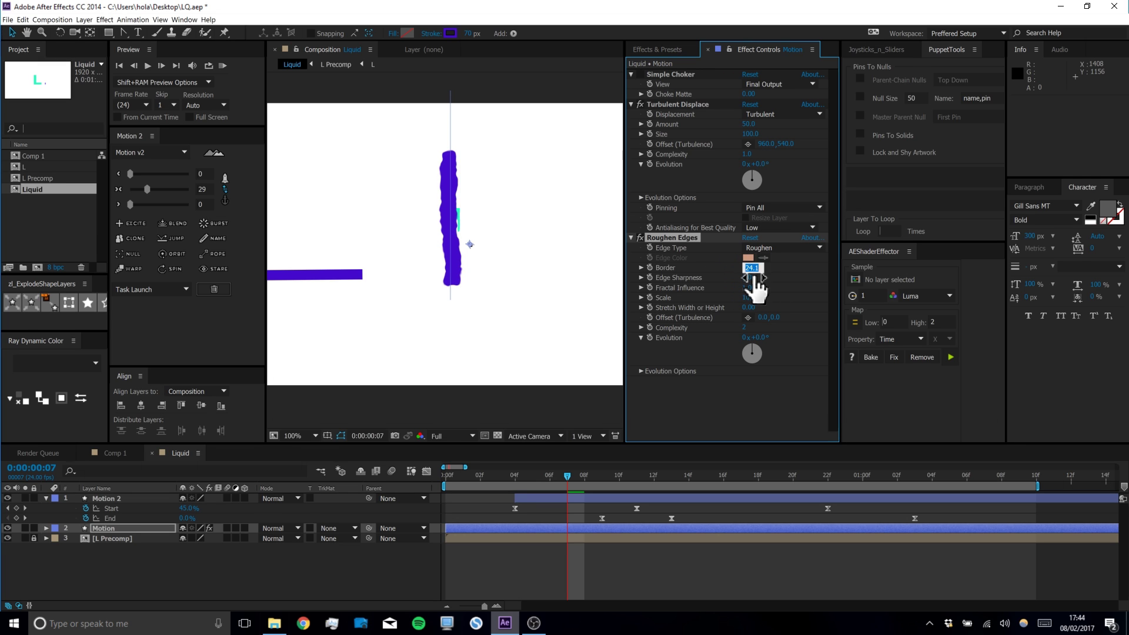
pyautogui.write('2')
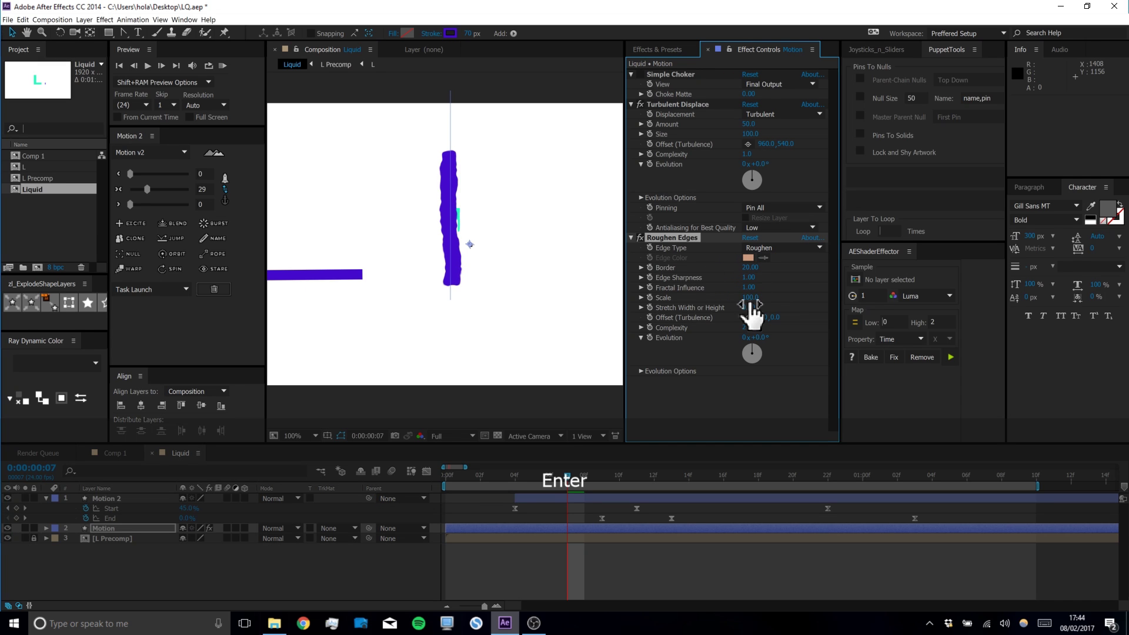
# Set the Roughen Edges Scale to 350 and Evolution to about 93°, and check the motion by playing the animation
pyautogui.moveTo(750, 297); pyautogui.dragTo(933, 286)
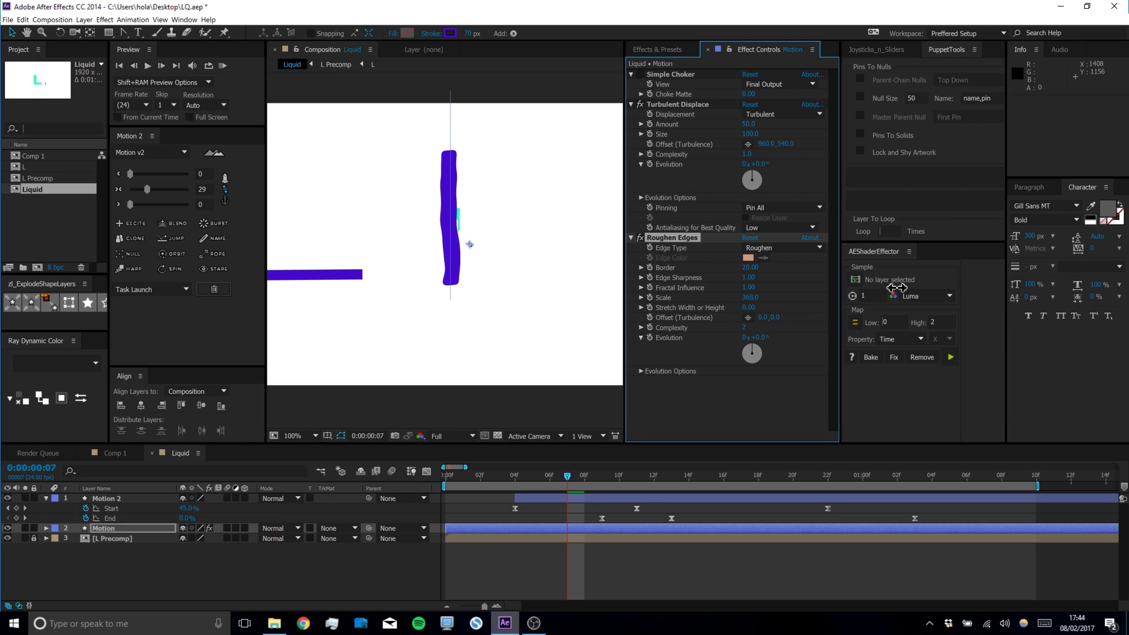
pyautogui.click(751, 298)
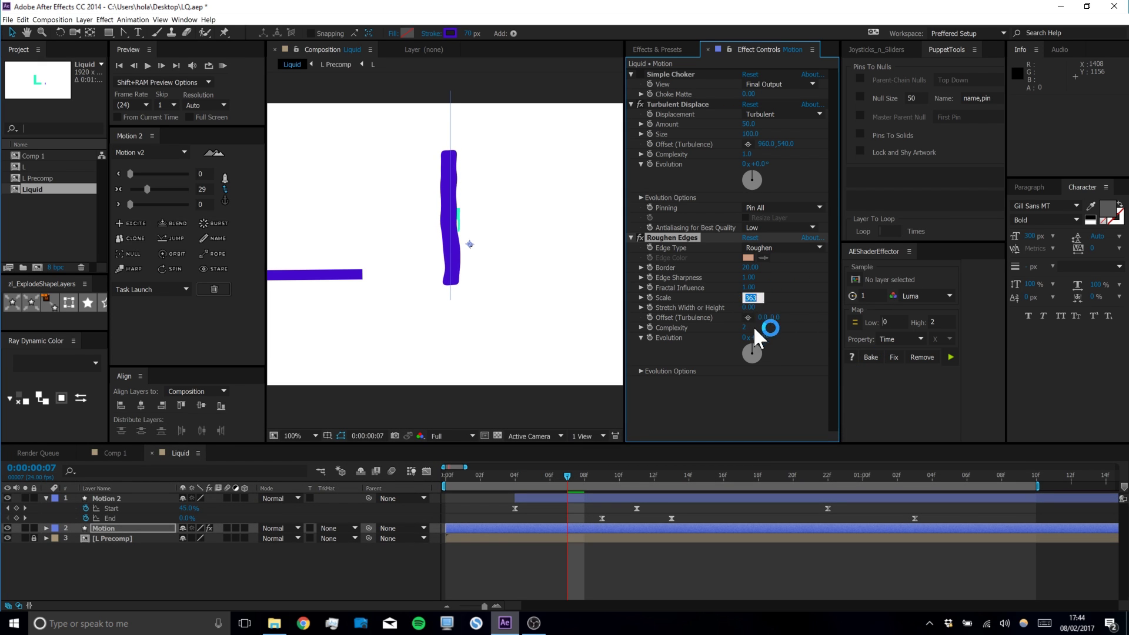
pyautogui.write('350')
pyautogui.press('Return')
pyautogui.moveTo(752, 344); pyautogui.dragTo(768, 353)
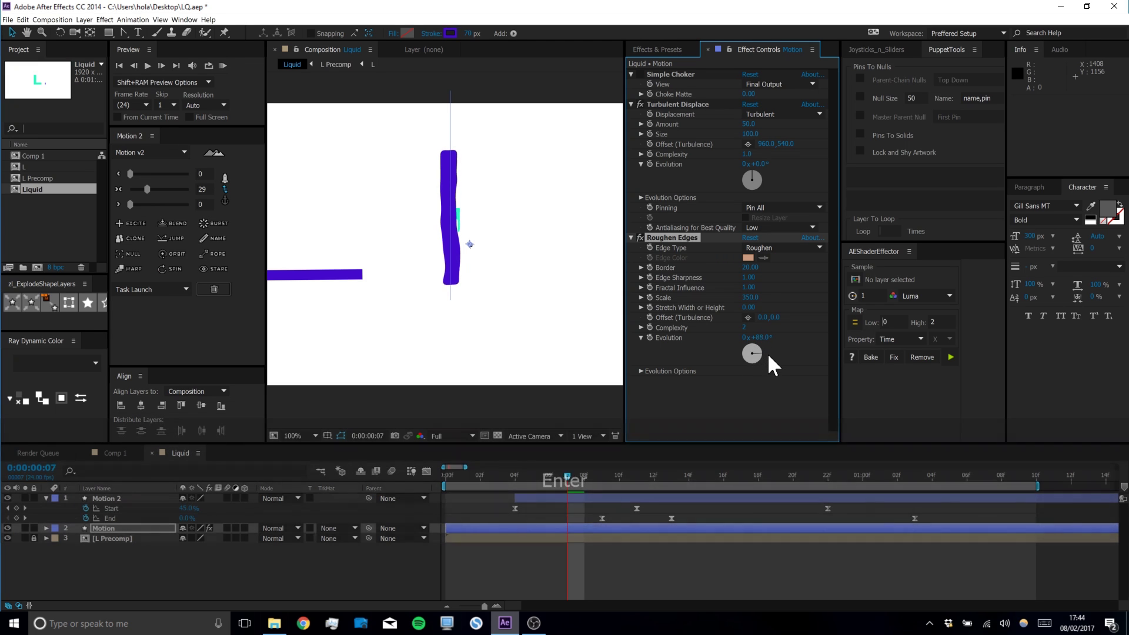
pyautogui.click(648, 558)
pyautogui.moveTo(566, 471); pyautogui.dragTo(723, 474)
pyautogui.moveTo(649, 470); pyautogui.dragTo(533, 464)
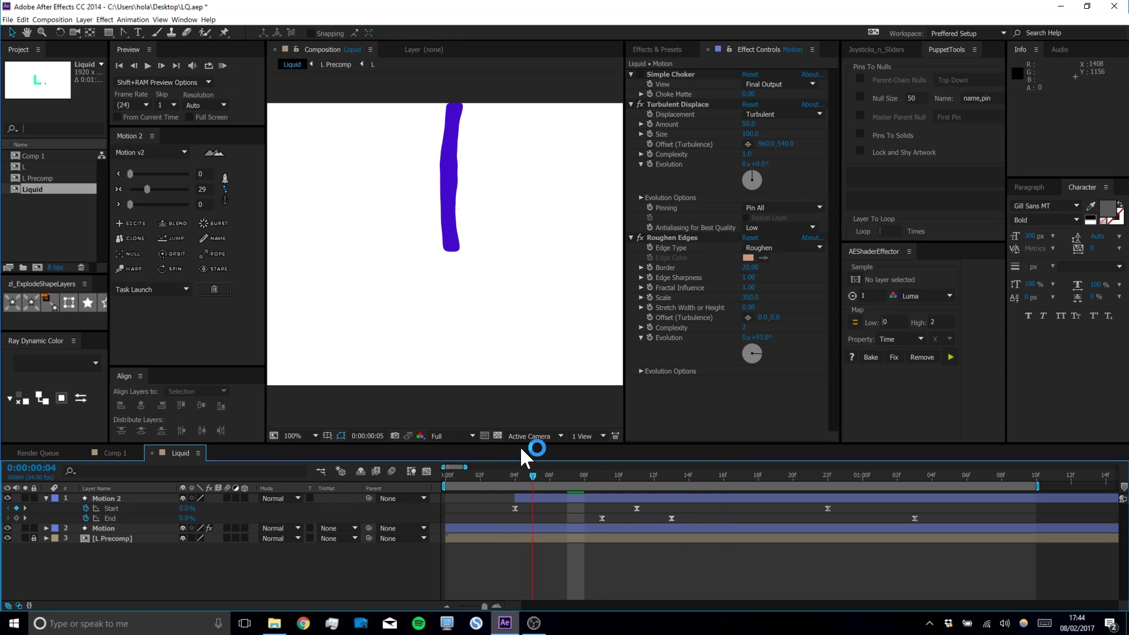
pyautogui.press('space')
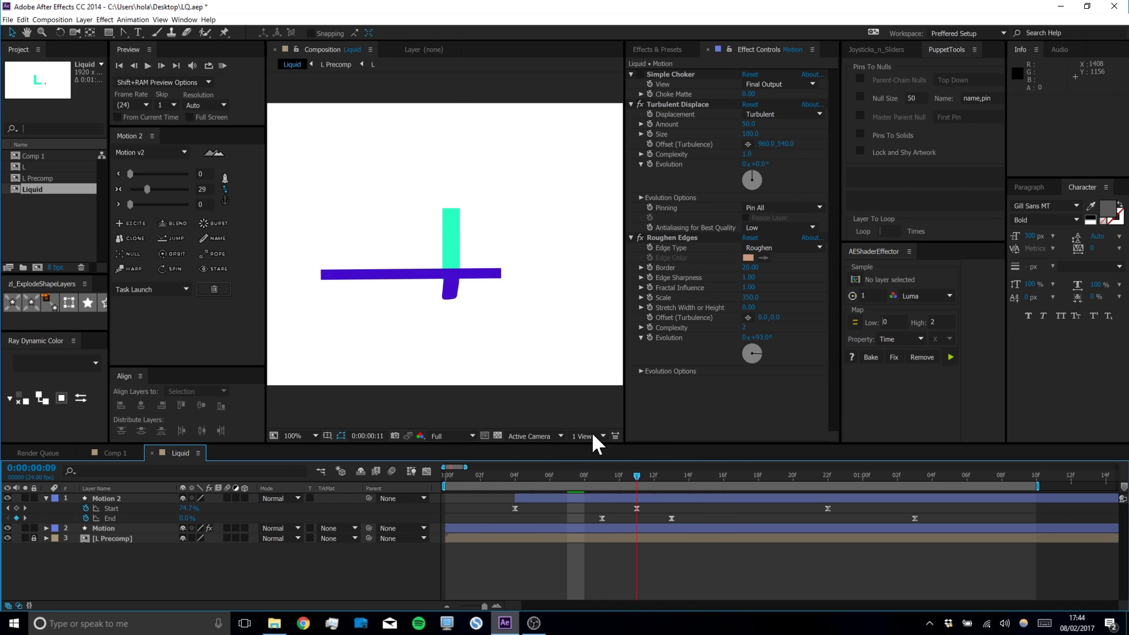
# Enable Simple Choker on the Motion layer and set its Choke Matte to 15
pyautogui.click(638, 73)
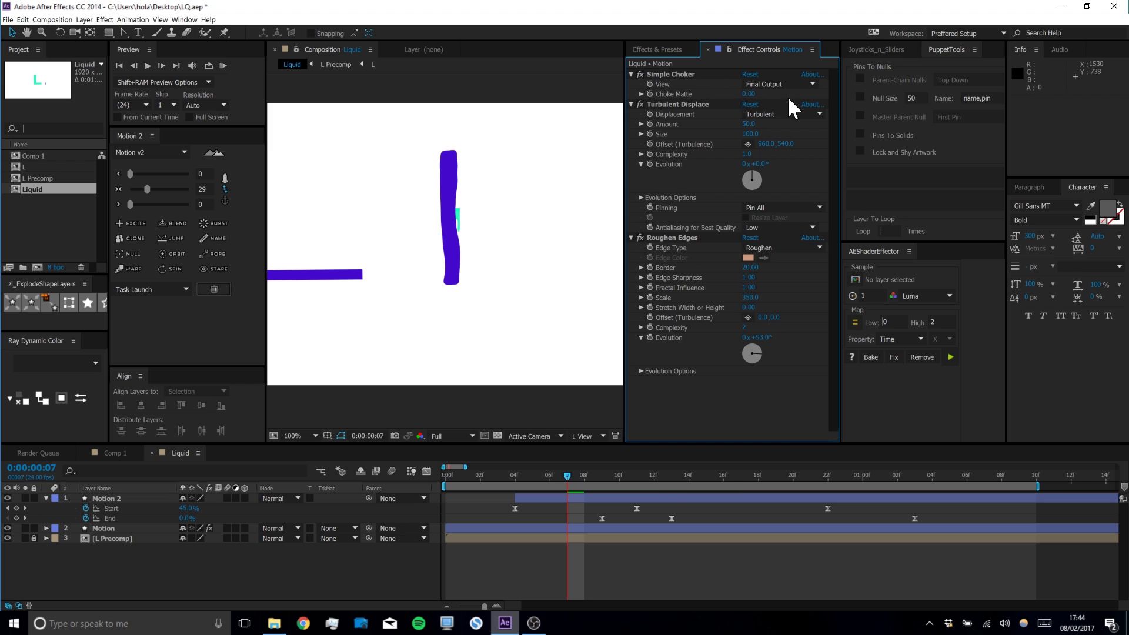
pyautogui.moveTo(748, 94); pyautogui.dragTo(852, 99)
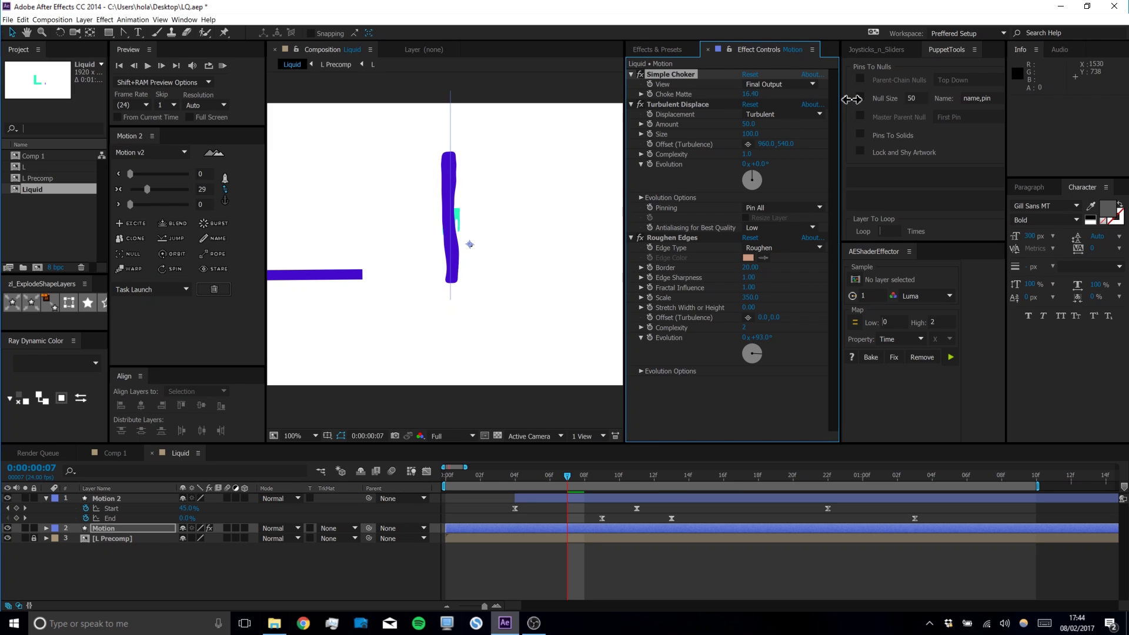
pyautogui.write('15')
pyautogui.press('Return')
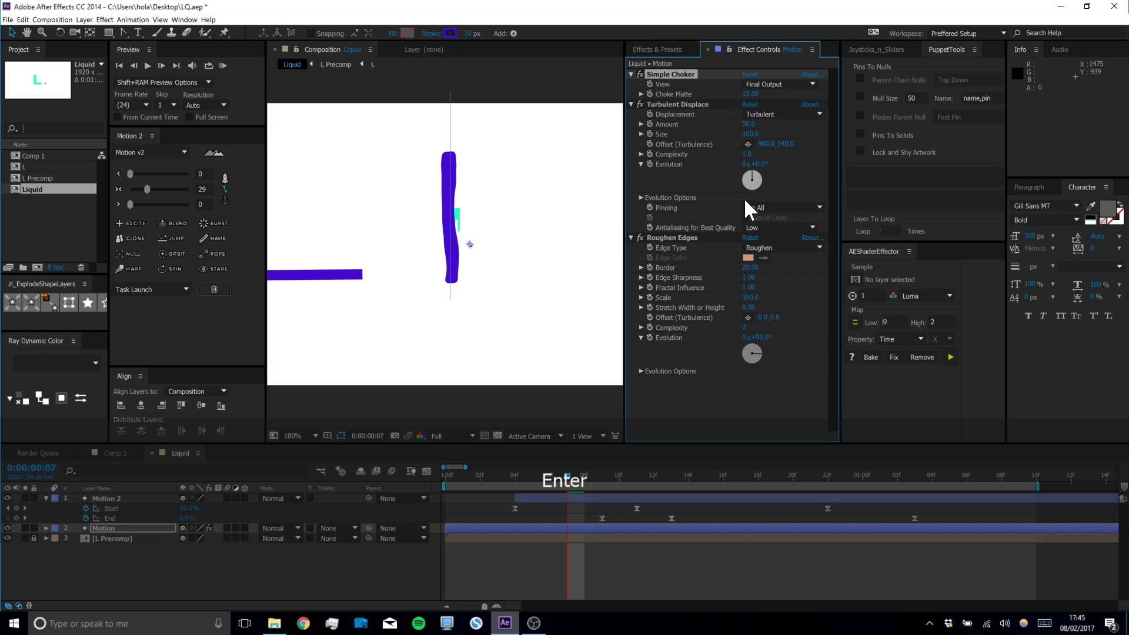
# Try a thicker stroke on the Motion layer's line and undo the stroke width change
pyautogui.moveTo(469, 33); pyautogui.dragTo(547, 34)
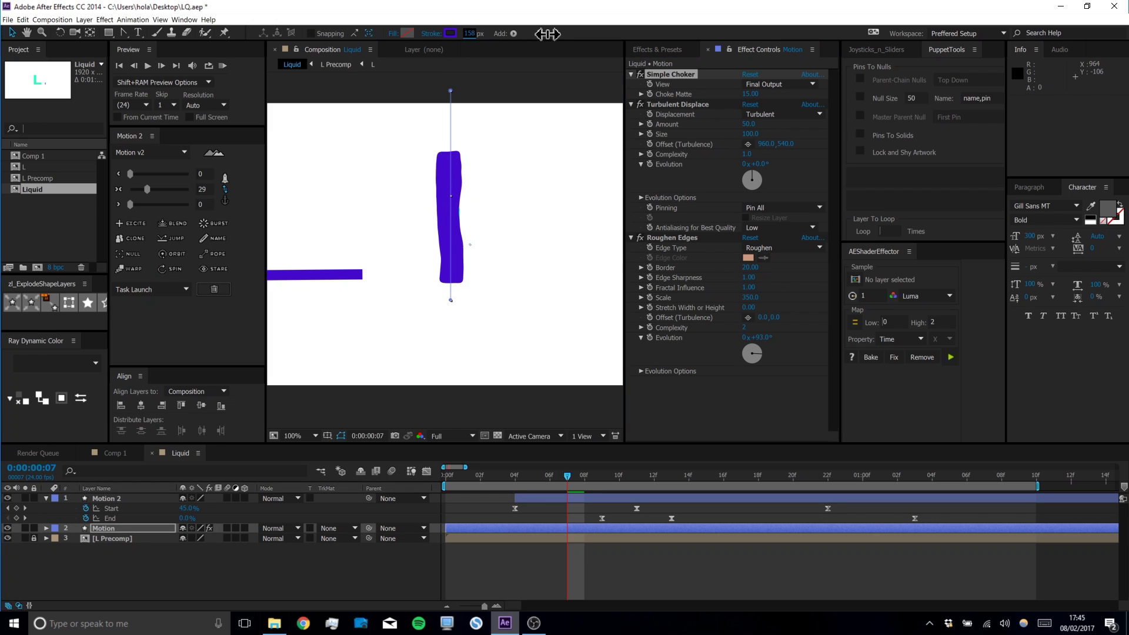
pyautogui.hotkey('ctrl', 'z')
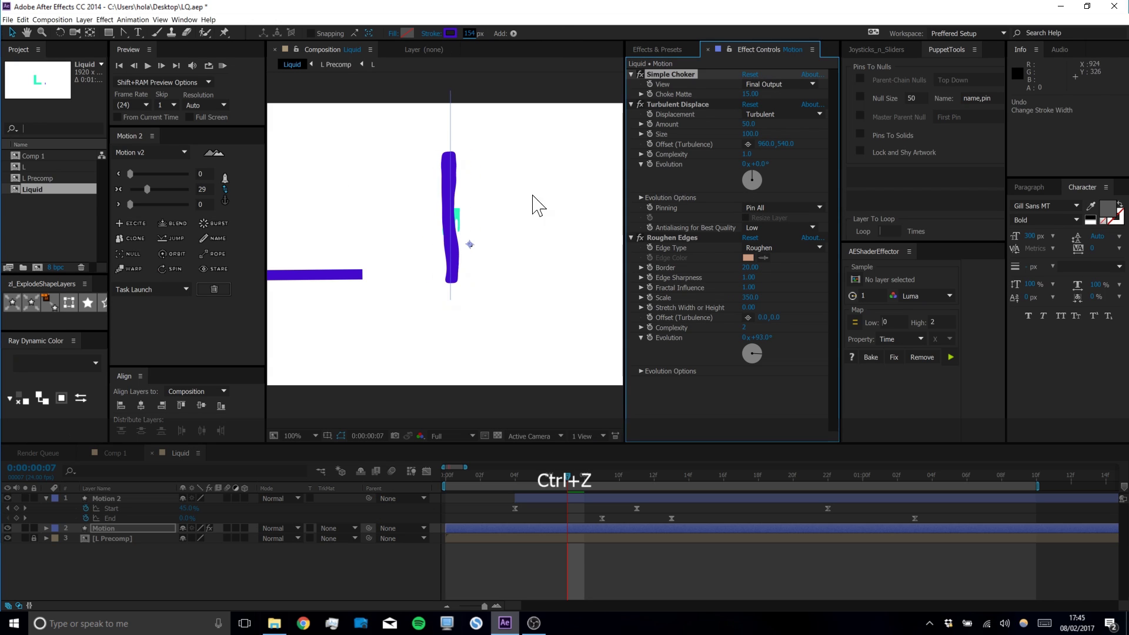
pyautogui.hotkey('ctrl', 'z')
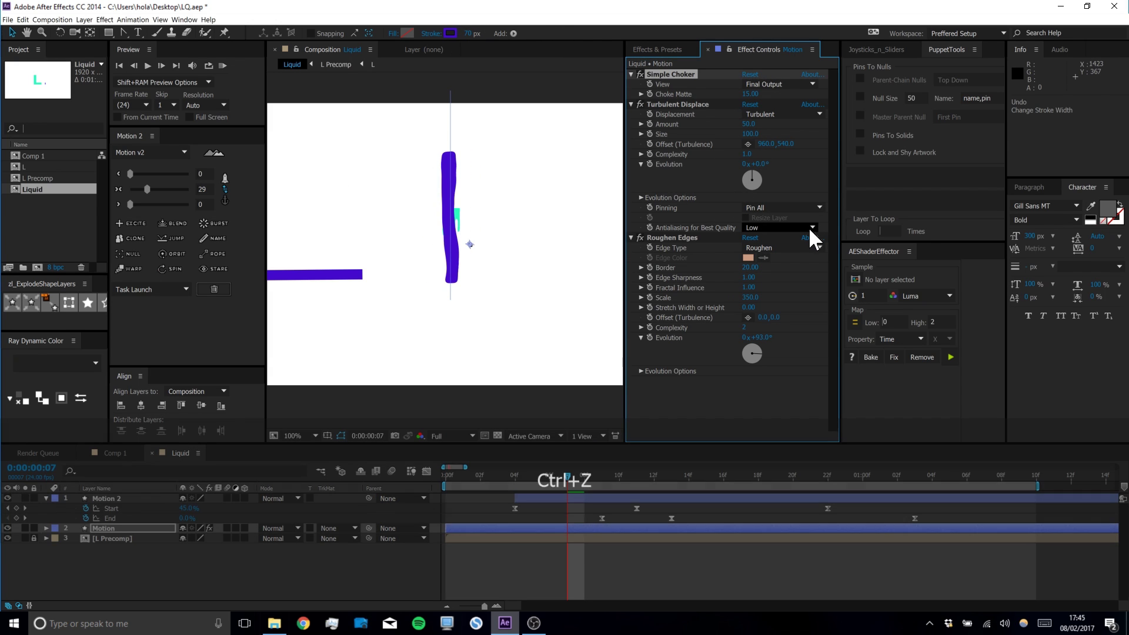
# Adjust the Turbulent Displace Amount on the Motion layer to 54
pyautogui.click(699, 104)
pyautogui.moveTo(749, 124)
pyautogui.mouseDown()
pyautogui.moveTo(787, 125)
pyautogui.moveTo(773, 124)
pyautogui.mouseUp()
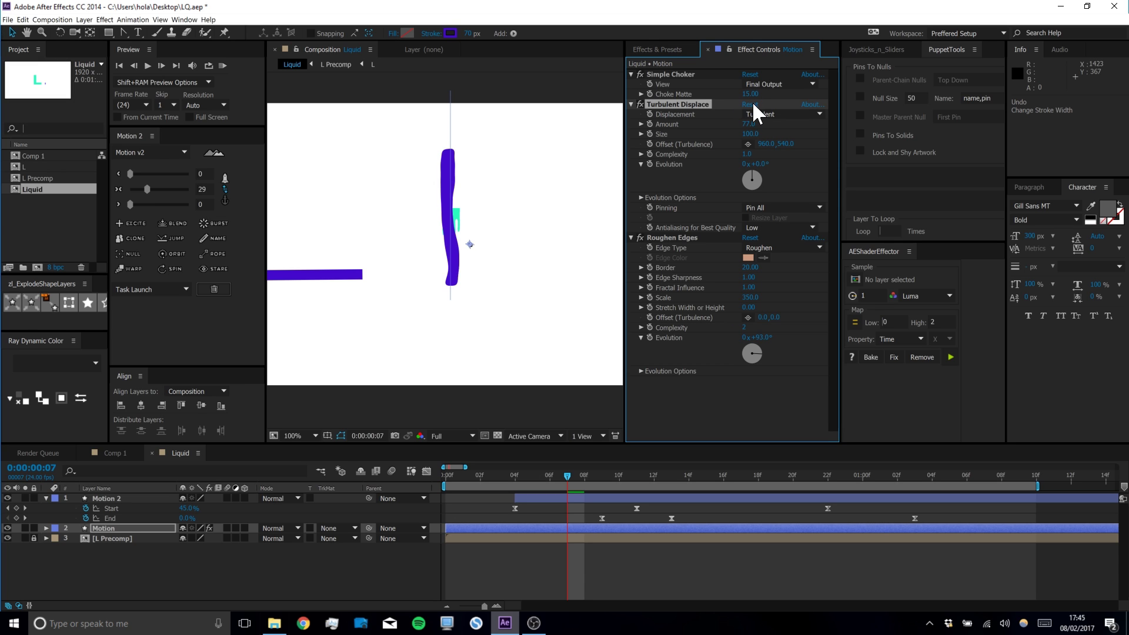
pyautogui.moveTo(737, 123); pyautogui.dragTo(729, 123)
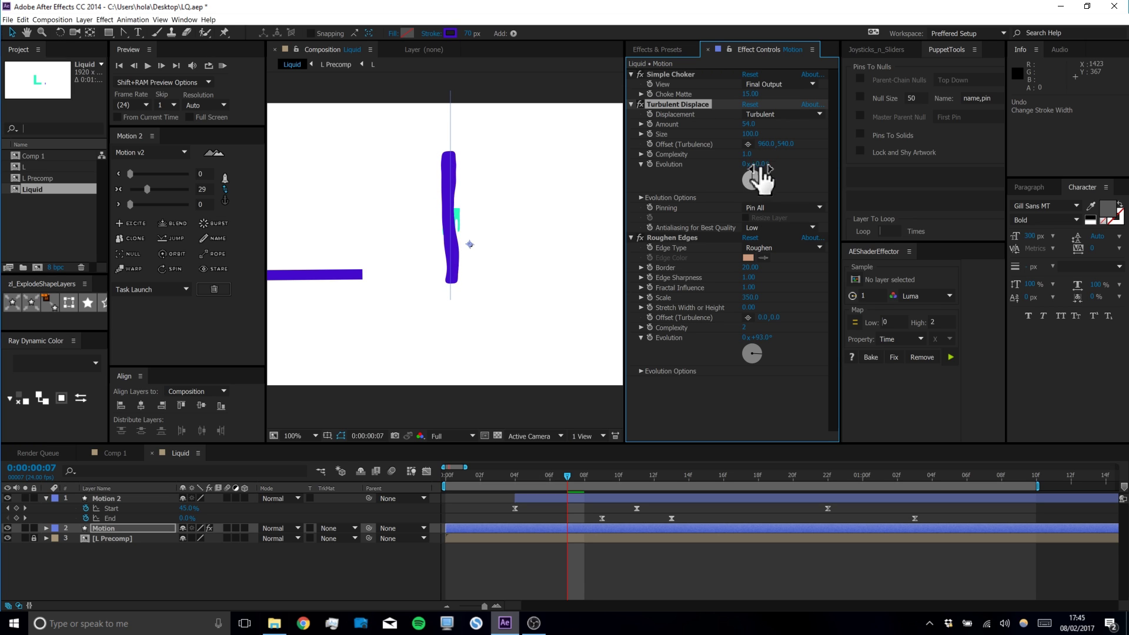
# Try driving the Turbulent Displace Evolution with the expression time*1000 and preview the animation
pyautogui.keyDown('alt'); pyautogui.click(650, 164); pyautogui.keyUp('alt')
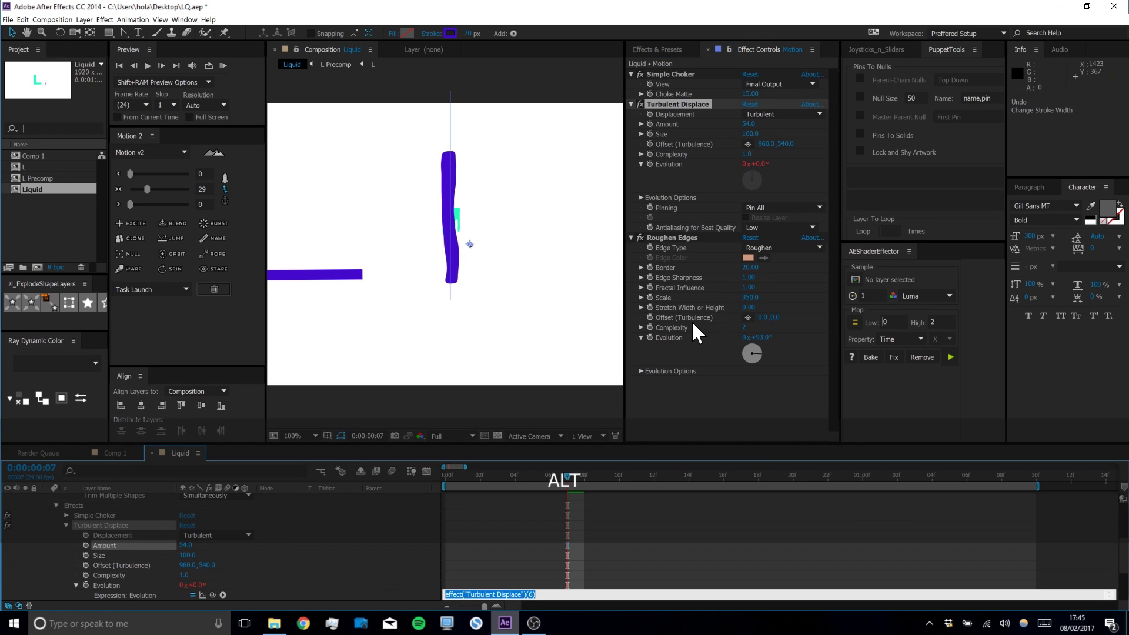
pyautogui.write('time*1000')
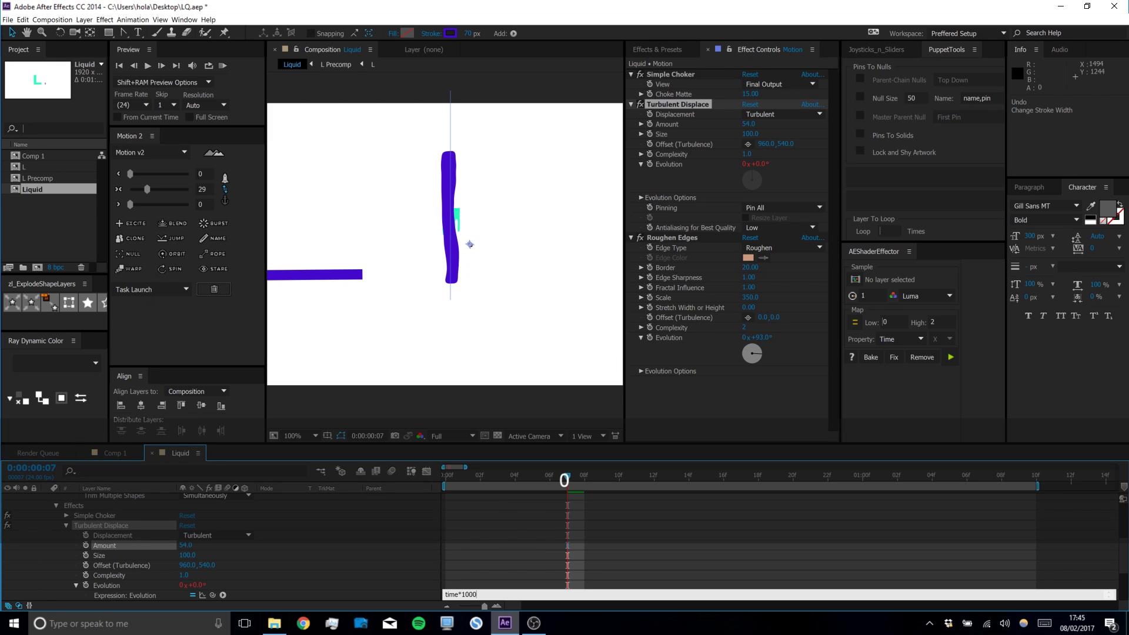
pyautogui.click(469, 558)
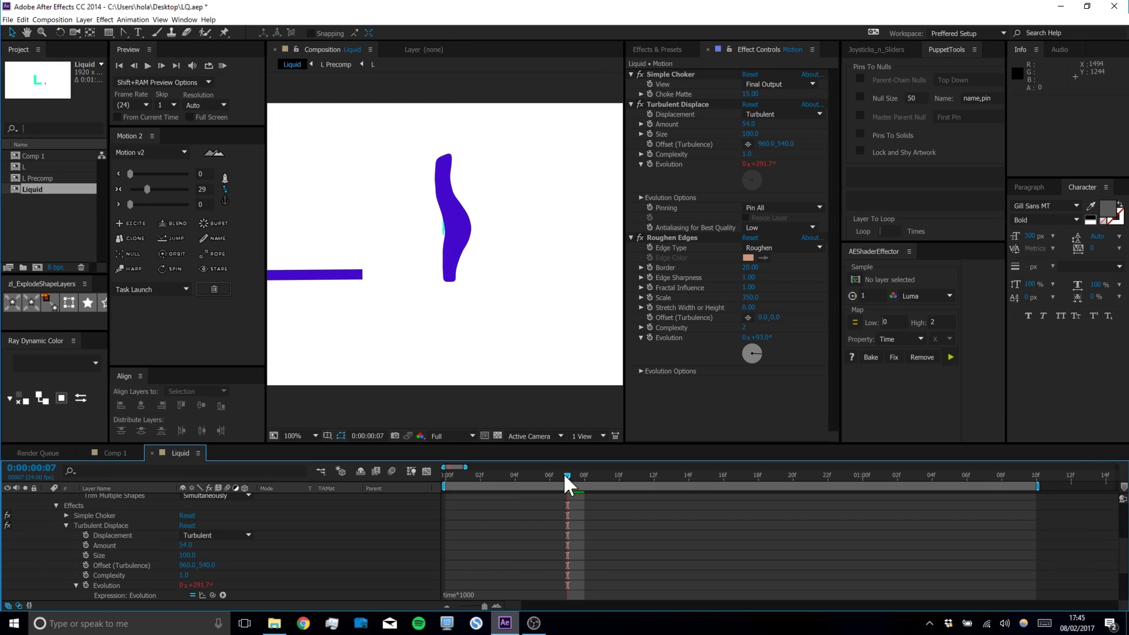
pyautogui.press('space')
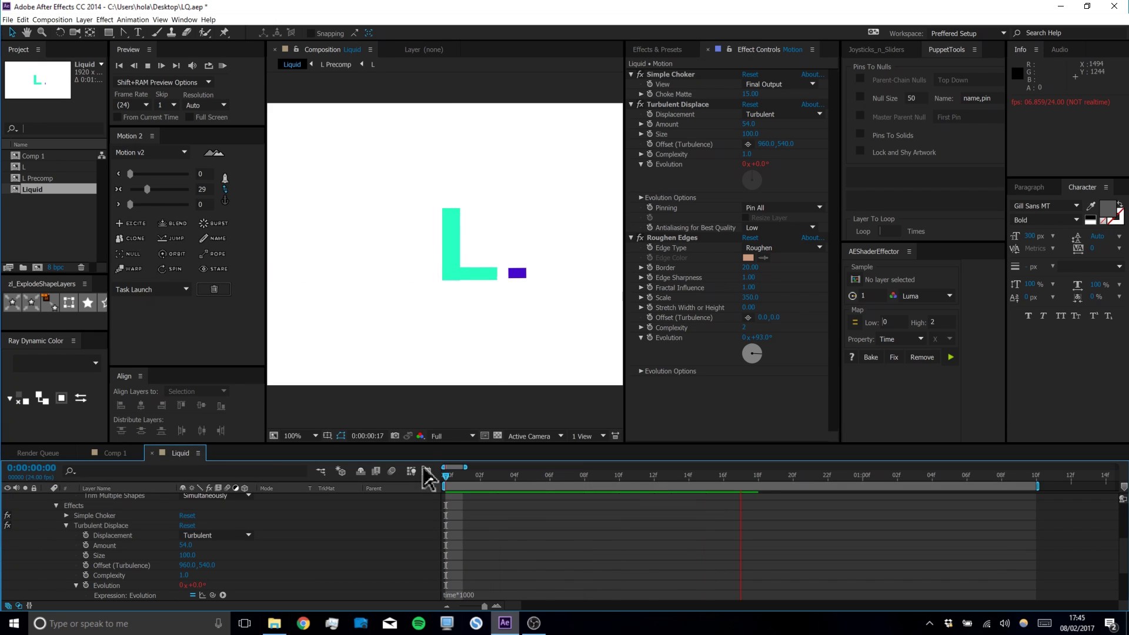
pyautogui.press('space')
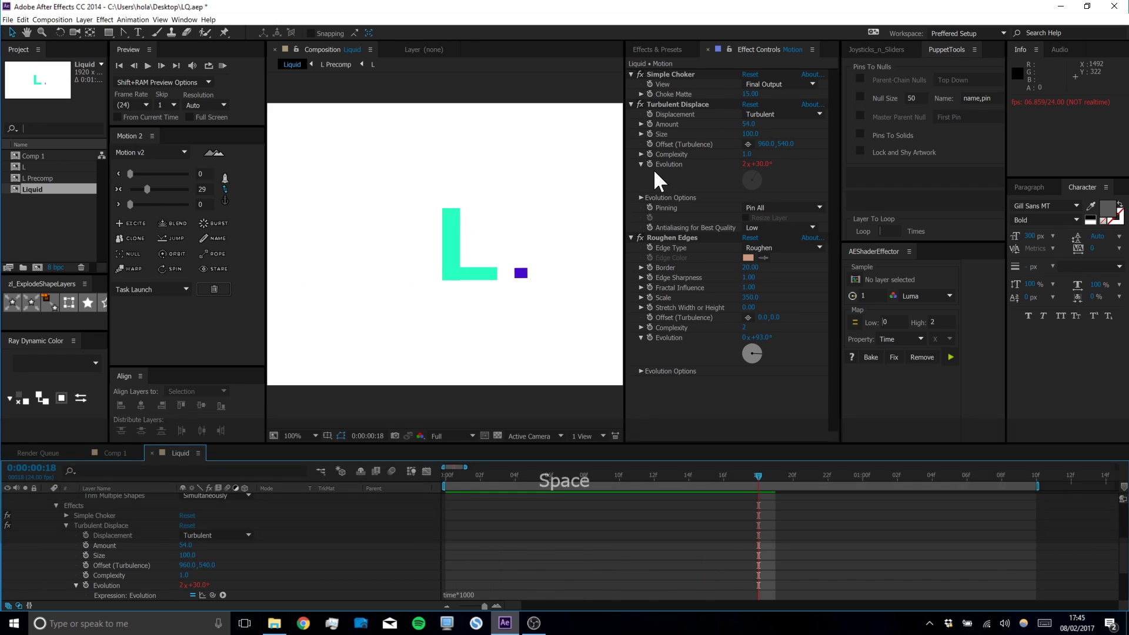
# Remove the expression from the Turbulent Displace Evolution and preview the animation again
pyautogui.keyDown('alt'); pyautogui.click(649, 164); pyautogui.keyUp('alt')
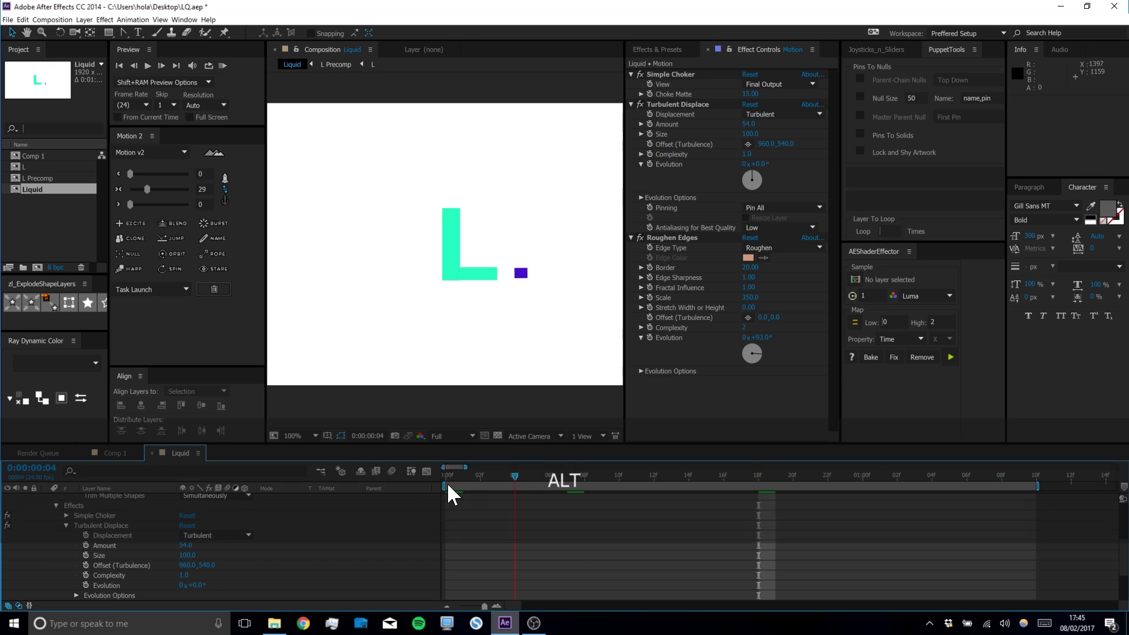
pyautogui.click(223, 66)
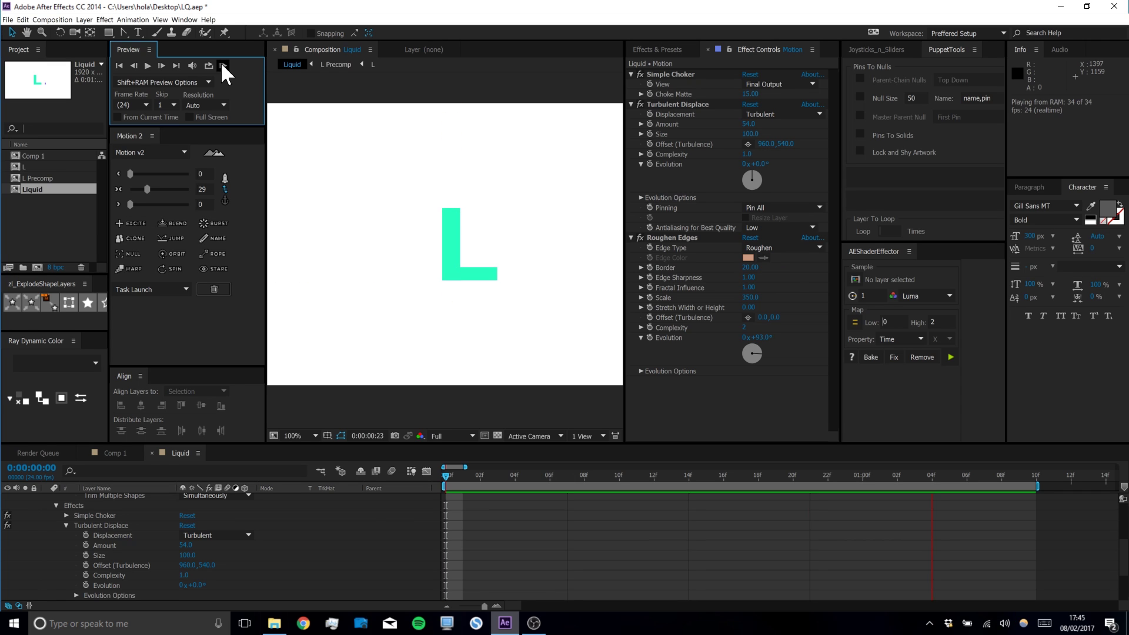
pyautogui.press('space')
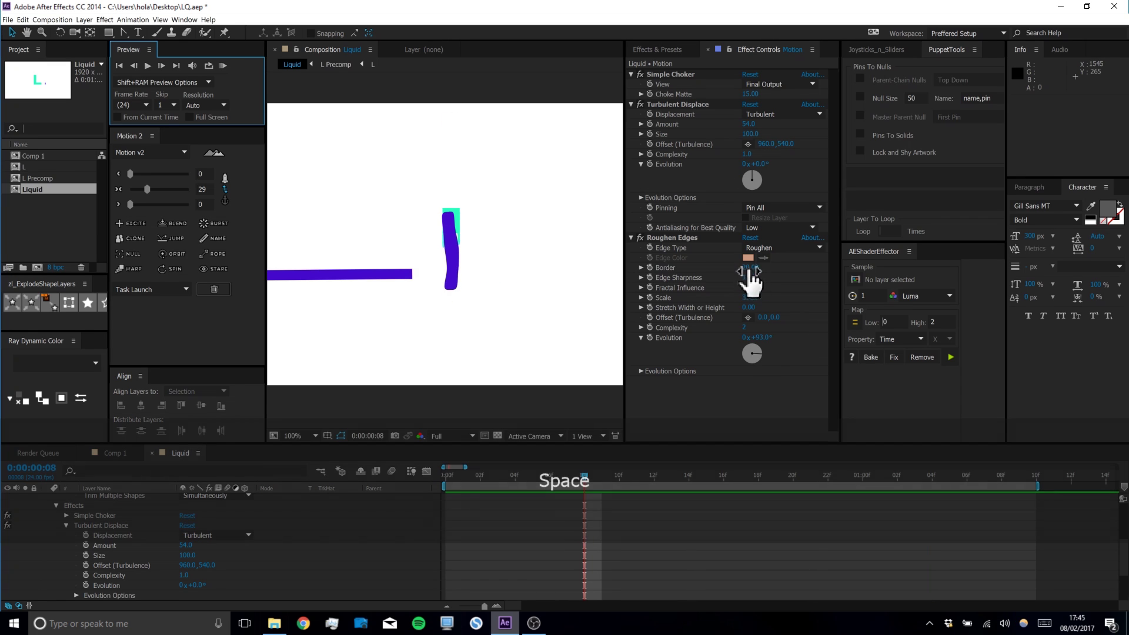
# At frame 8, raise the Roughen Edges Border on the Motion layer to 60
pyautogui.moveTo(749, 270); pyautogui.dragTo(813, 270)
pyautogui.moveTo(918, 266); pyautogui.dragTo(1033, 268)
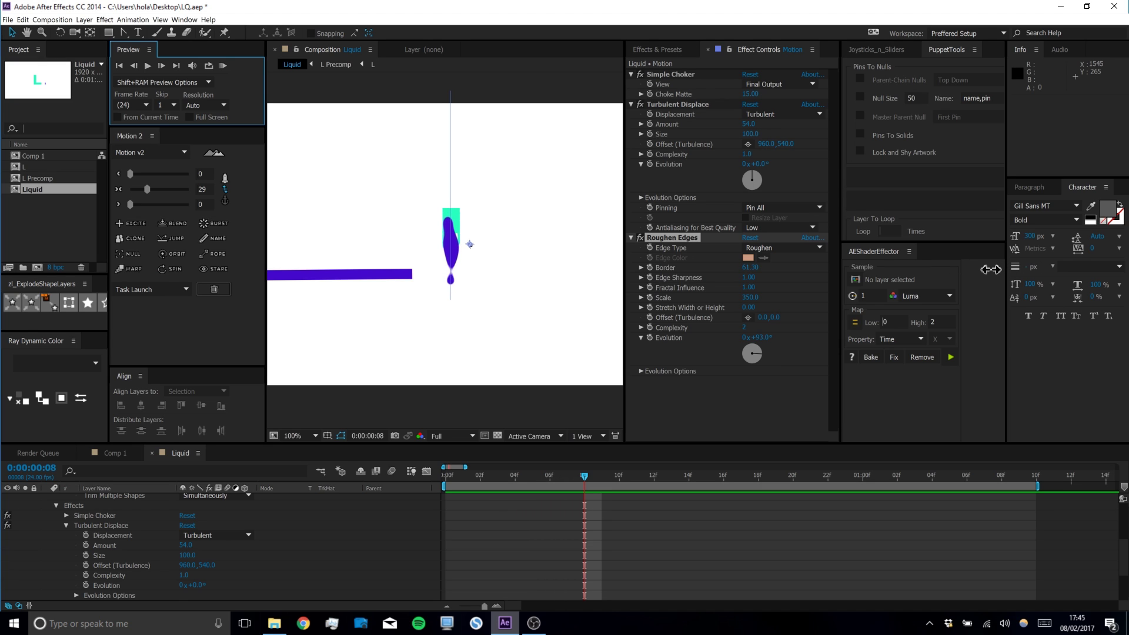
pyautogui.click(748, 268)
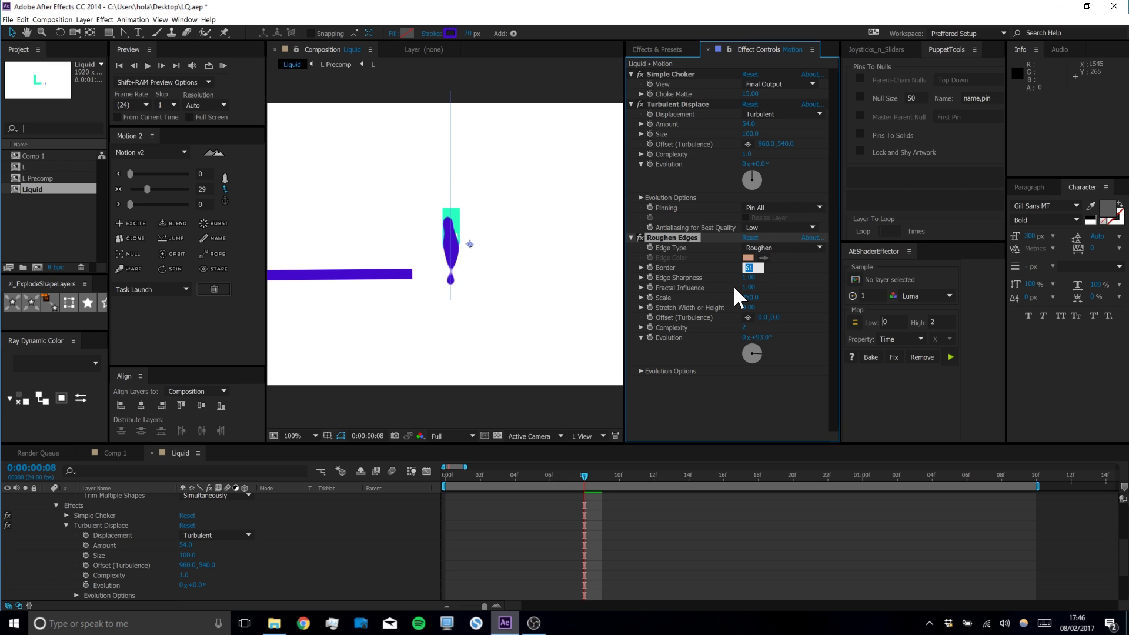
pyautogui.write('60')
pyautogui.press('Return')
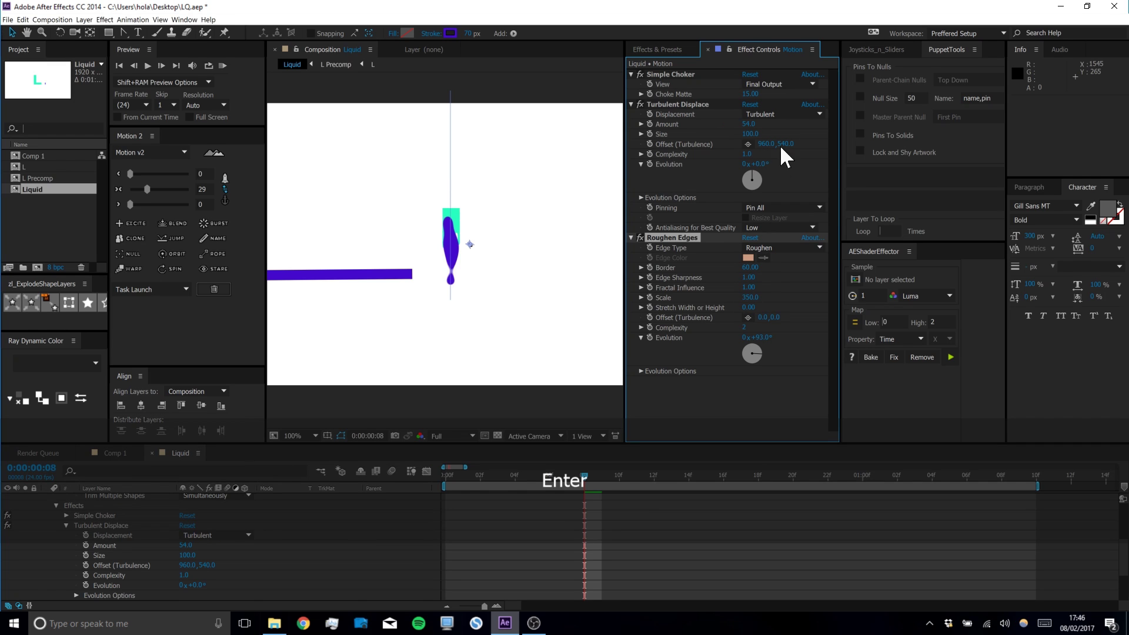
# Inspect the droplet neck up close and raise the Simple Choker Choke Matte to about 23.1
pyautogui.scroll(1, 443, 270)
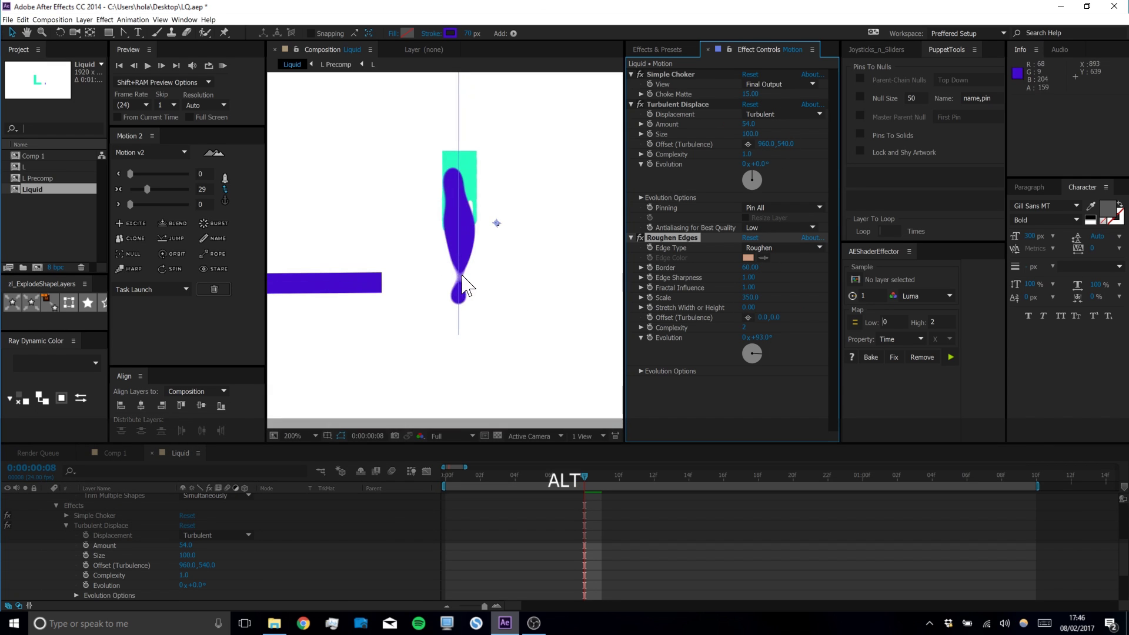
pyautogui.scroll(1, 468, 288)
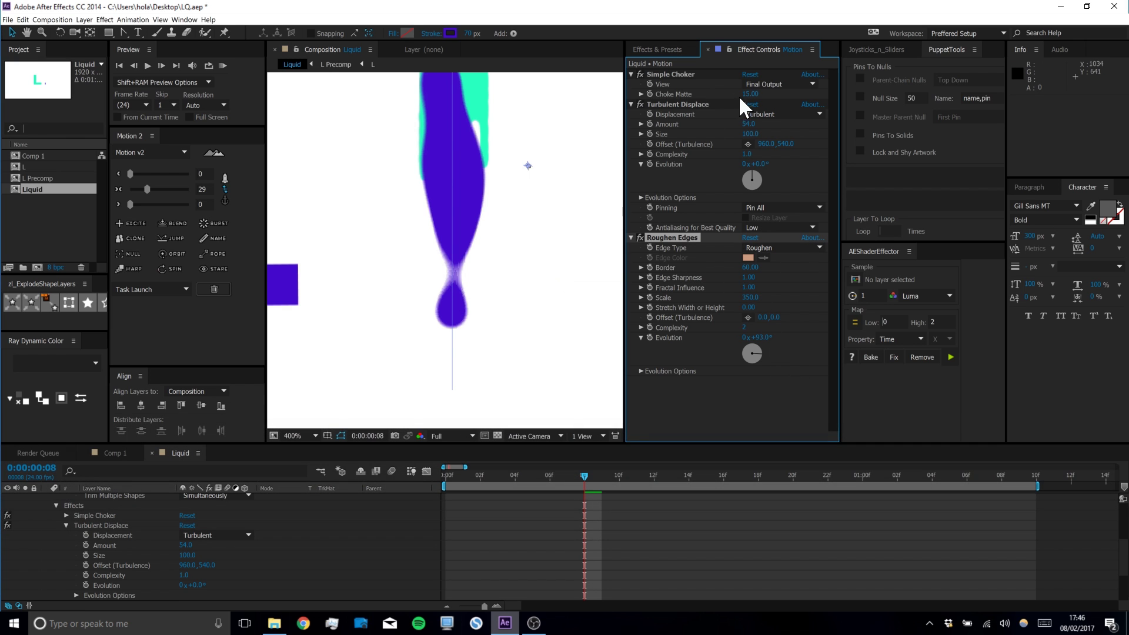
pyautogui.moveTo(750, 95); pyautogui.dragTo(817, 95)
pyautogui.moveTo(809, 94); pyautogui.dragTo(796, 96)
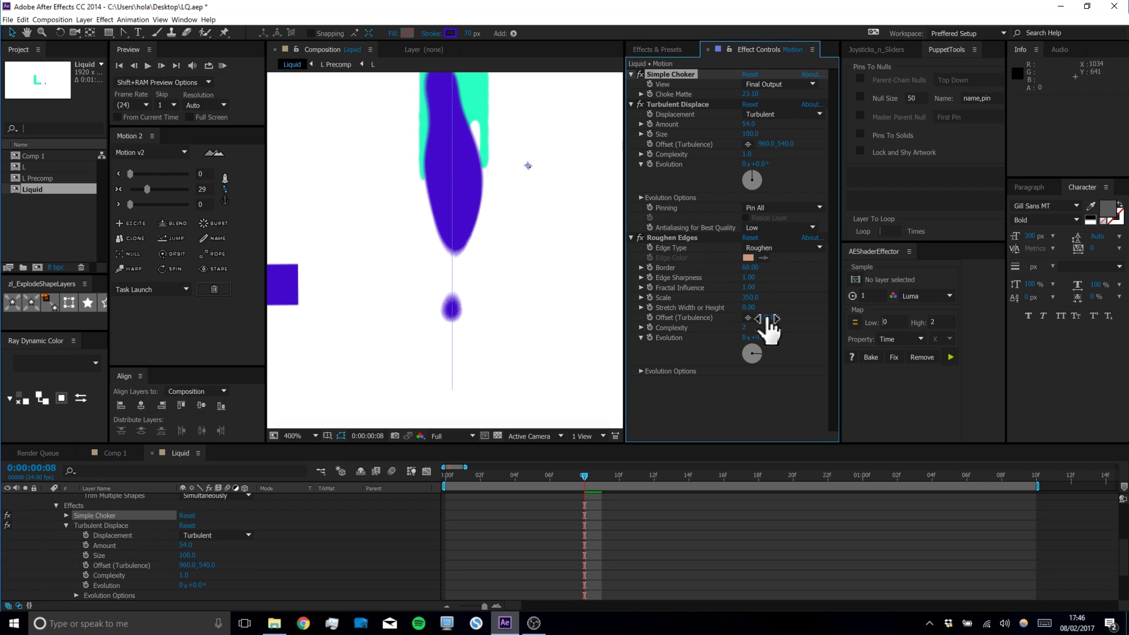
# Set the Roughen Edges Edge Sharpness to 8 and lower the Simple Choker Choke Matte to about 19.4
pyautogui.click(751, 278)
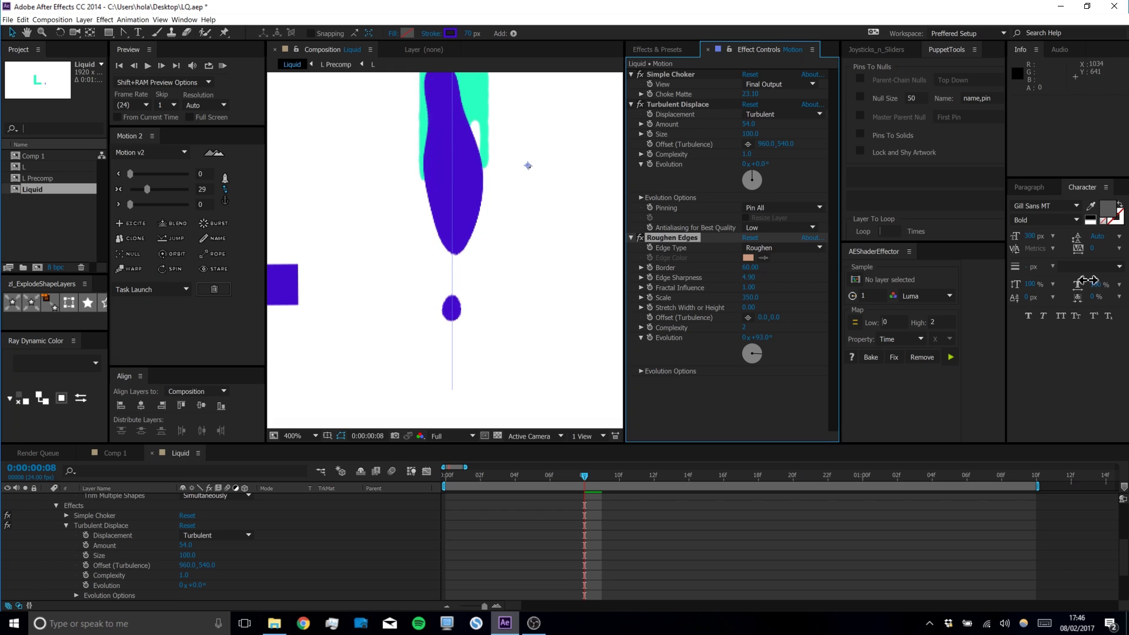
pyautogui.click(749, 279)
pyautogui.write('8')
pyautogui.press('Return')
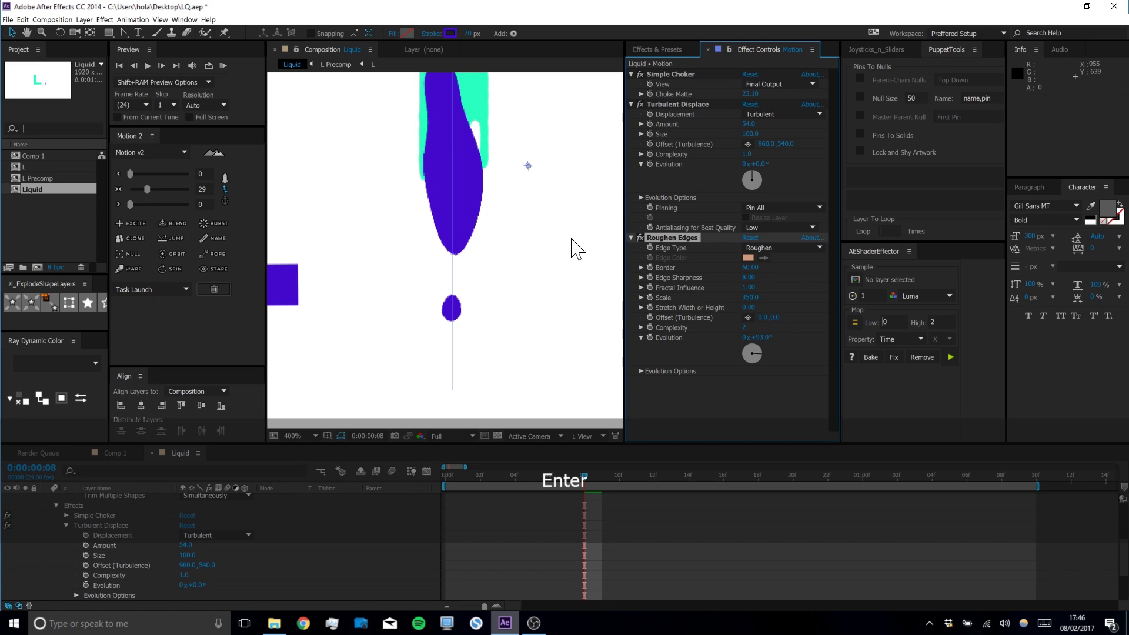
pyautogui.moveTo(755, 99)
pyautogui.mouseDown()
pyautogui.moveTo(721, 96)
pyautogui.moveTo(736, 100)
pyautogui.mouseUp()
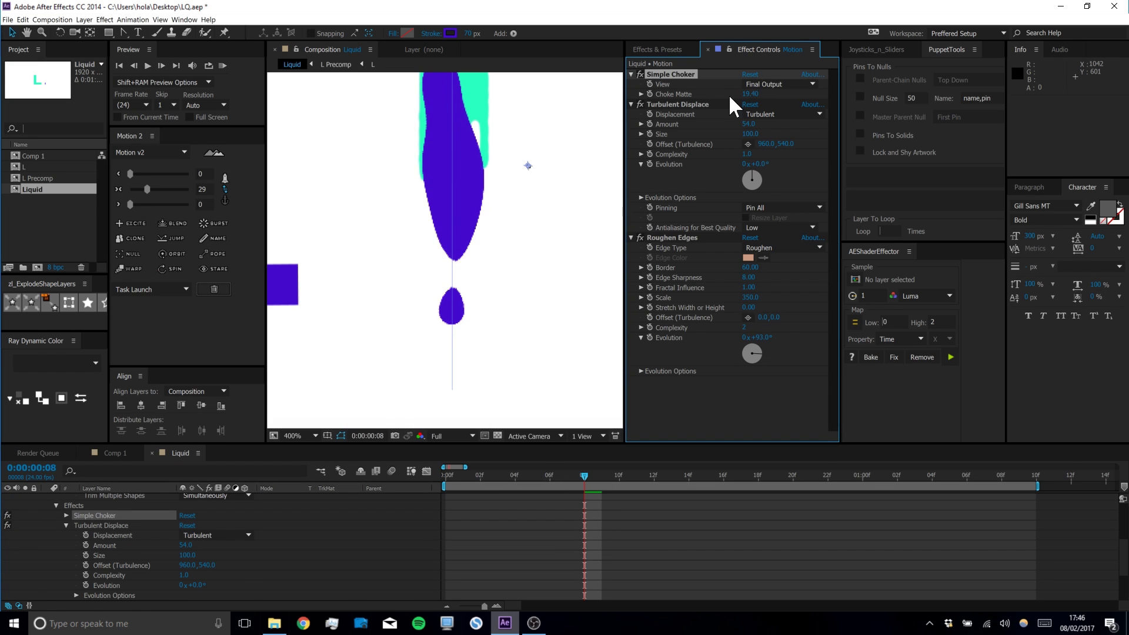
# Set the Simple Choker Choke Matte on the Motion layer to 20
pyautogui.press('alt')
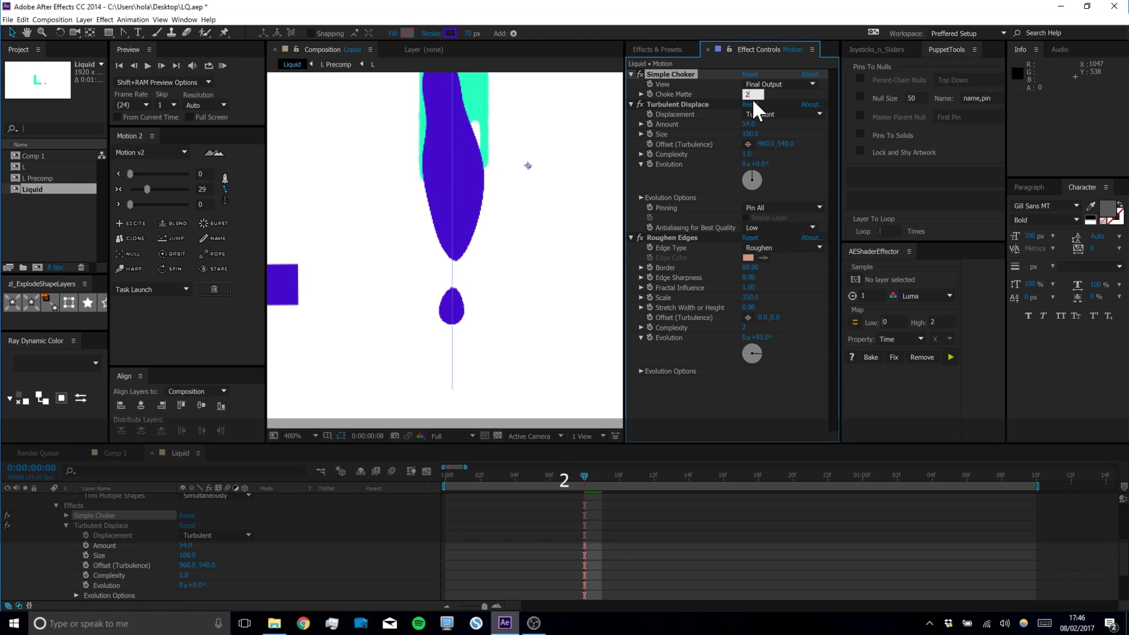
pyautogui.press('Return')
pyautogui.scroll(-2, 447, 247)
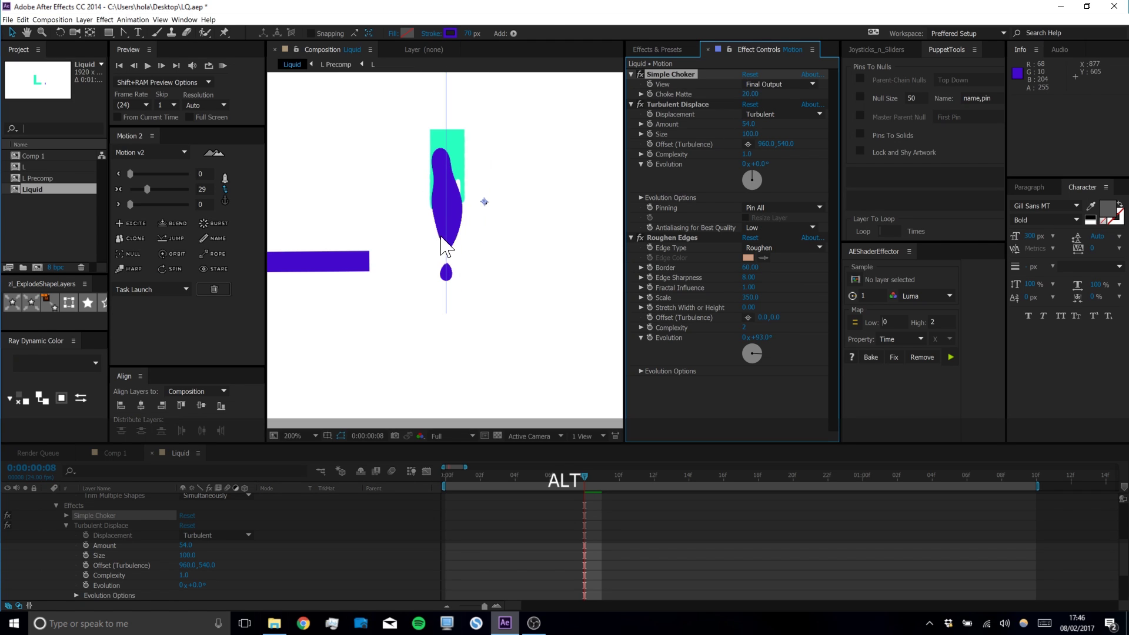
pyautogui.scroll(-1, 466, 204)
# Deselect the layer and preview the full animation from the first frame to check the droplet break-up
pyautogui.click(588, 547)
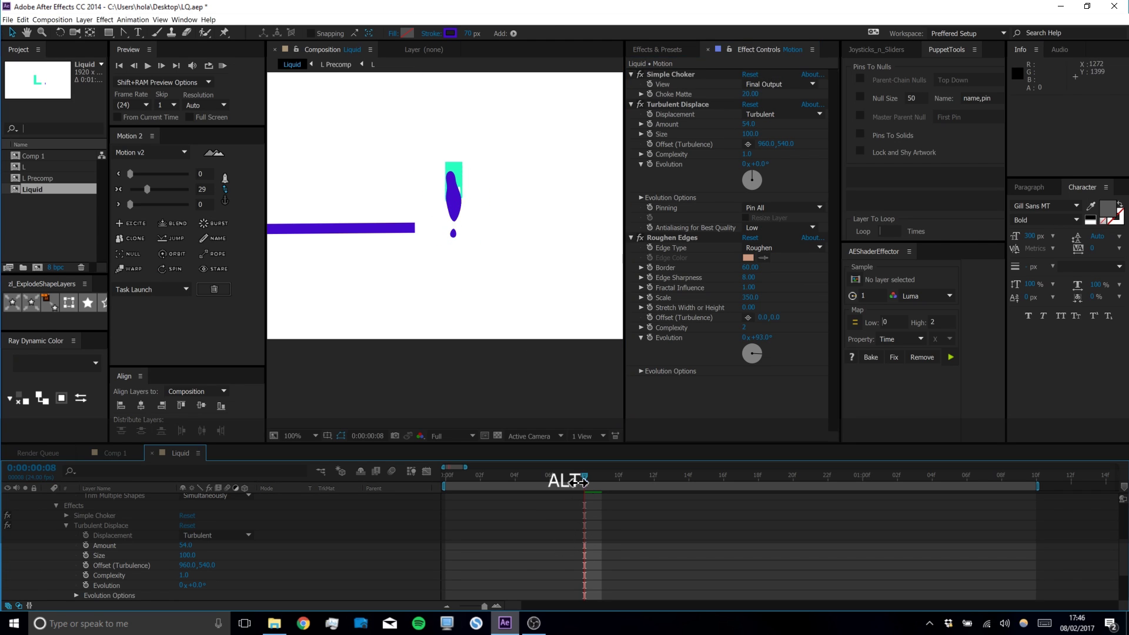
pyautogui.press('Home')
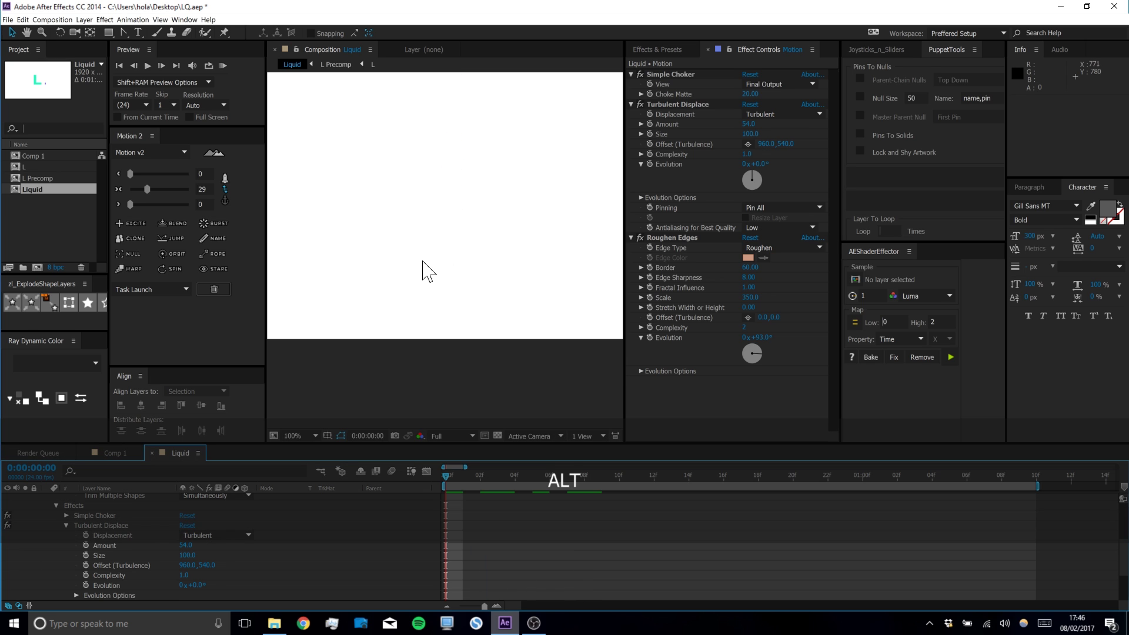
pyautogui.scroll(-1, 421, 269)
pyautogui.press('space')
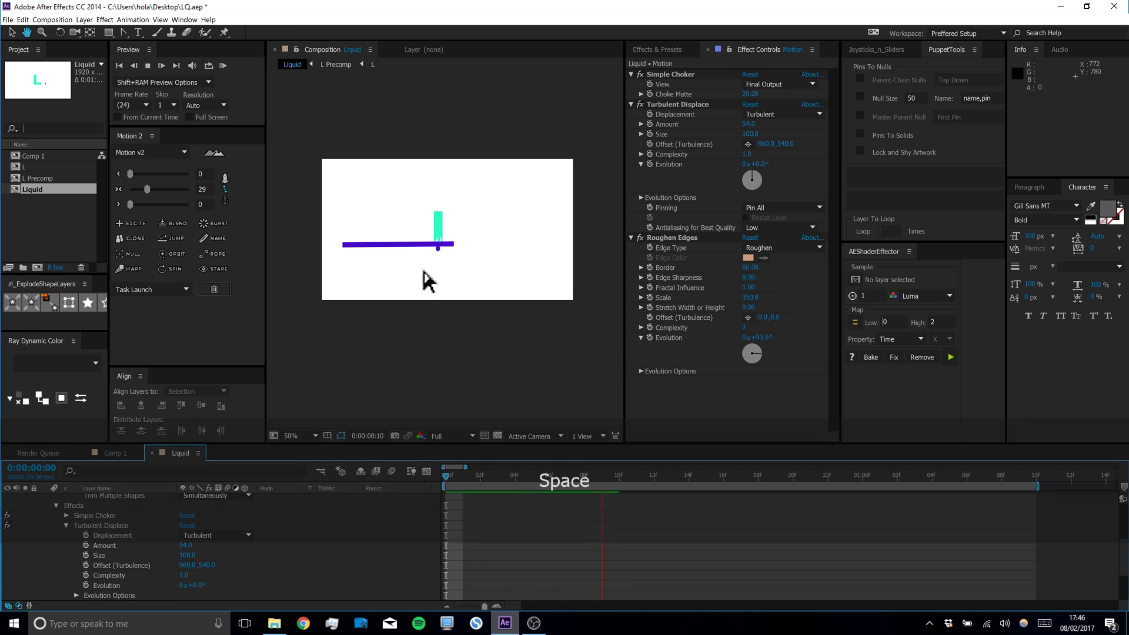
pyautogui.press('space')
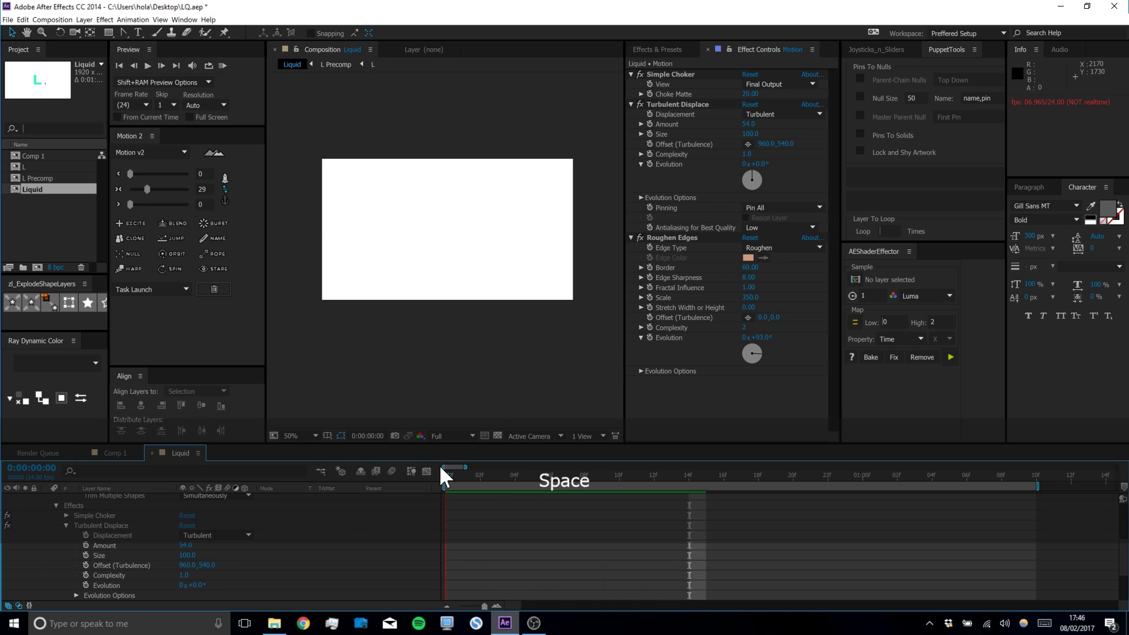
pyautogui.click(222, 66)
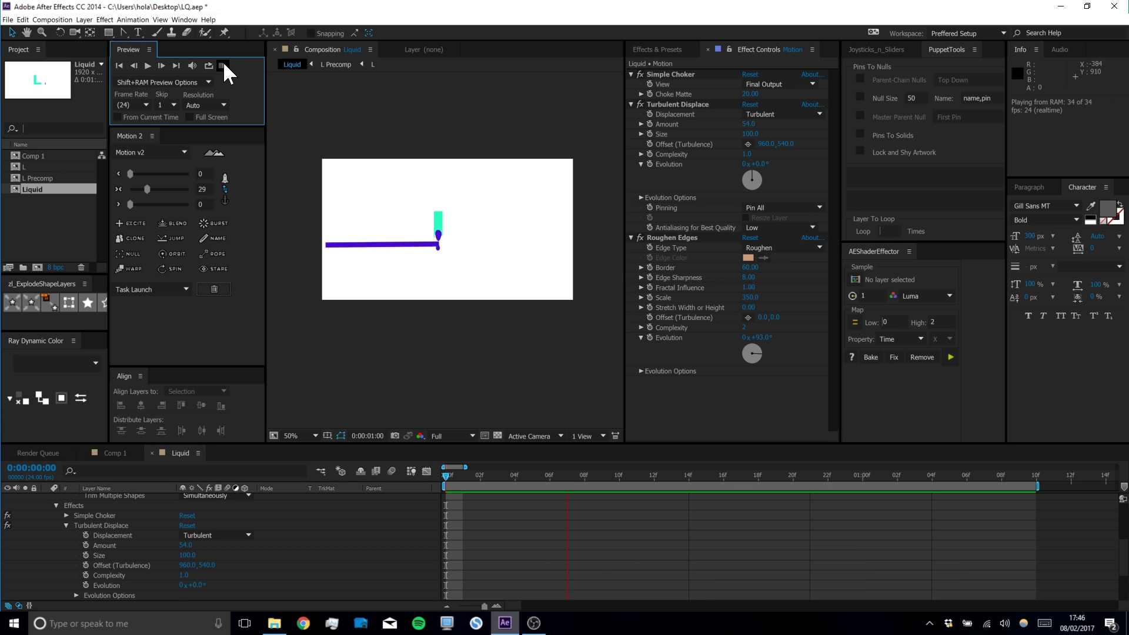
pyautogui.press('space')
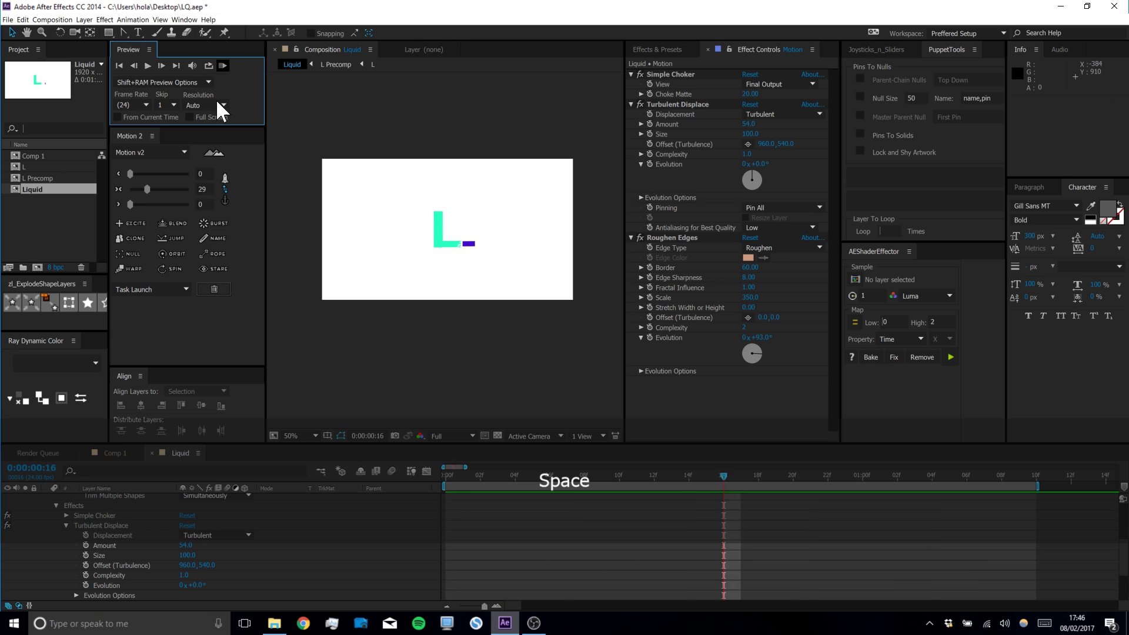
# Move the Motion layer straight down in the composition so its vertical line ends lower below the L
pyautogui.scroll(4, 90, 502)
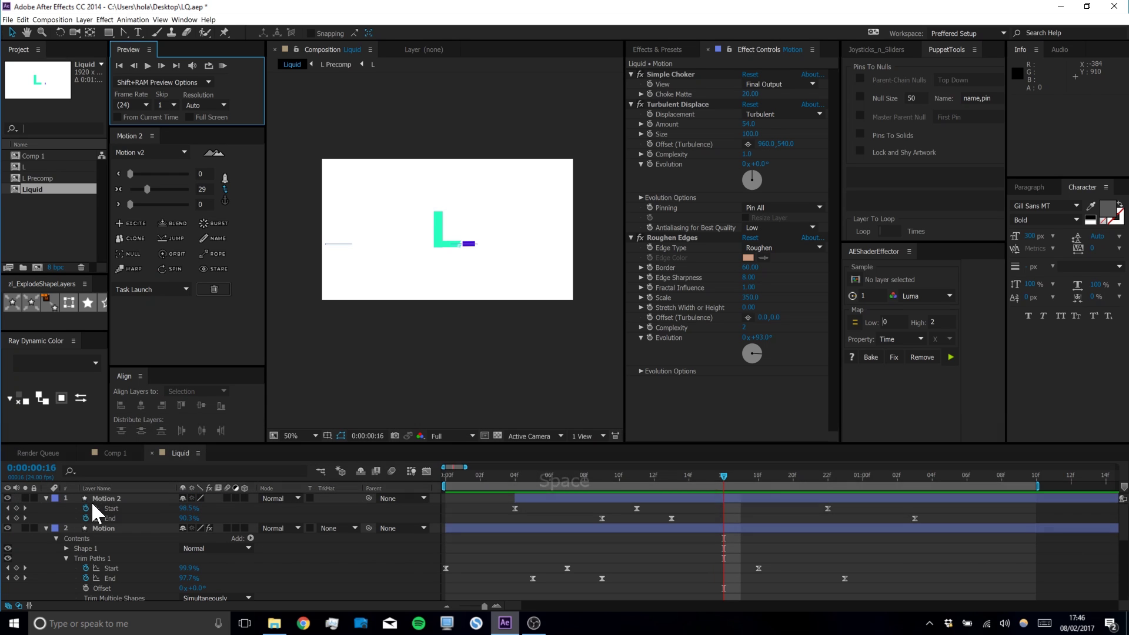
pyautogui.click(103, 498)
pyautogui.click(103, 528)
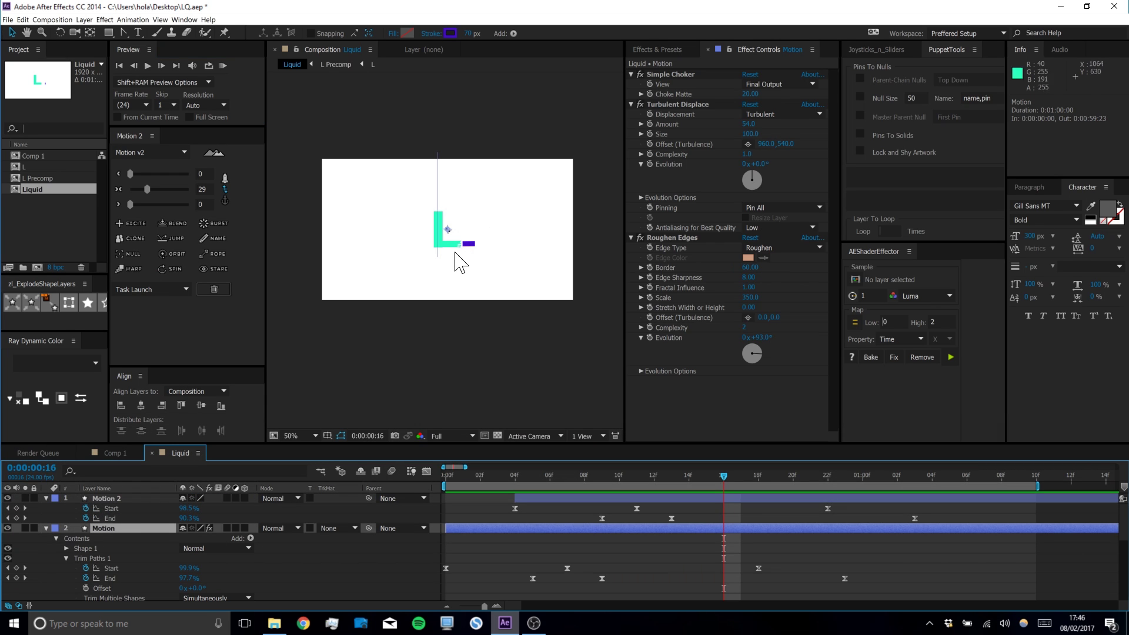
pyautogui.moveTo(451, 234); pyautogui.dragTo(450, 246)
pyautogui.click(648, 565)
# Play the animation from the first frame to check the lowered Motion line against the L
pyautogui.moveTo(623, 464); pyautogui.dragTo(442, 465)
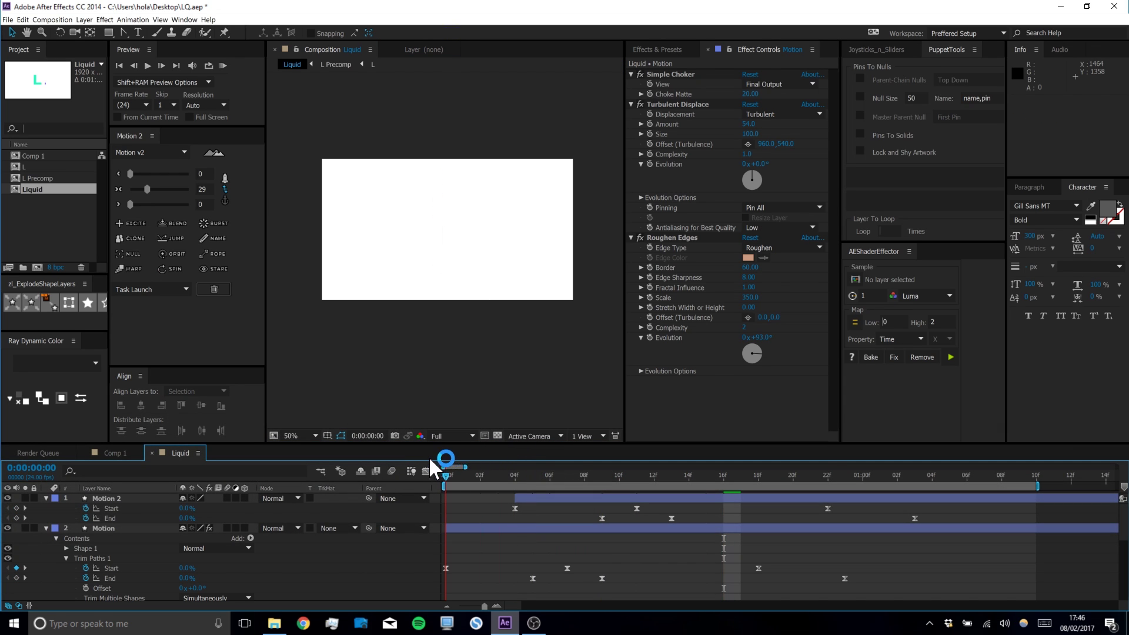
pyautogui.press('space')
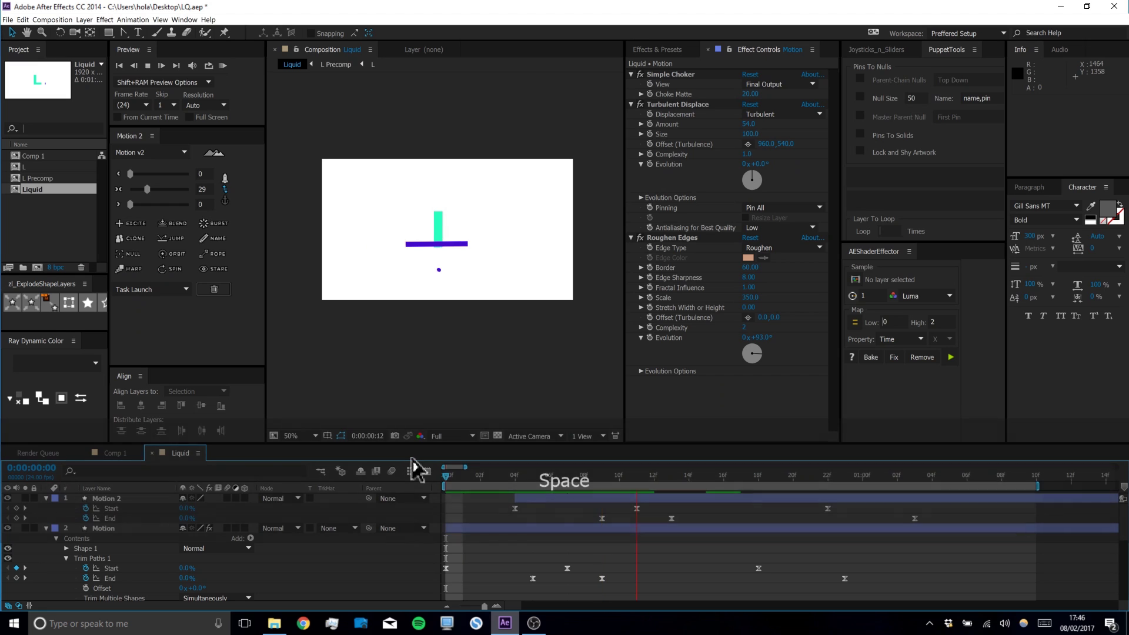
pyautogui.click(223, 66)
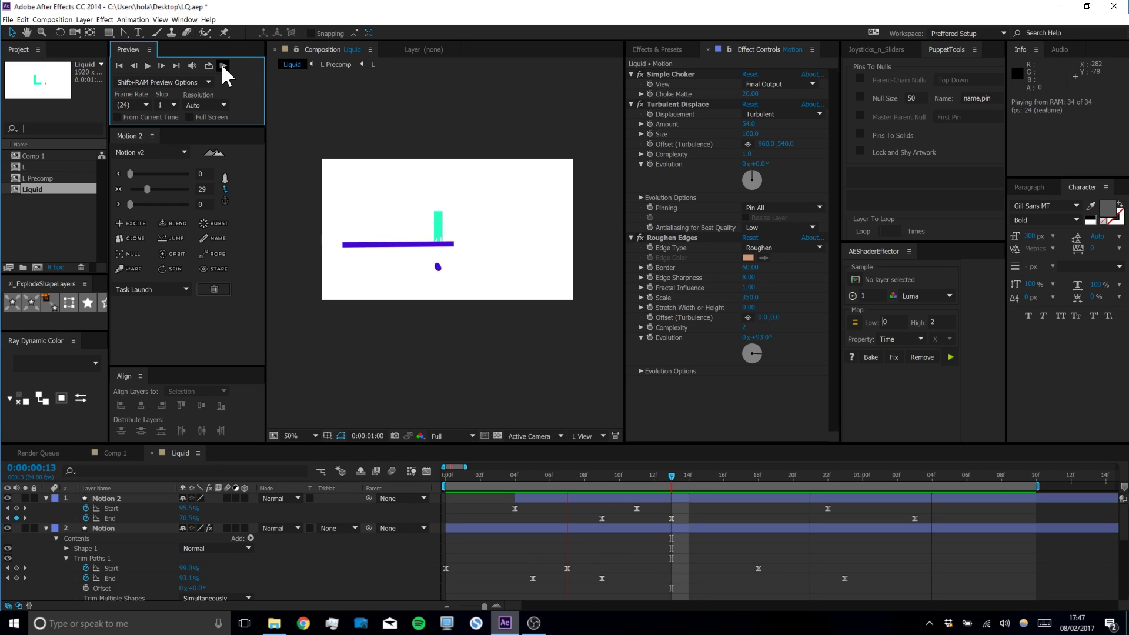
pyautogui.press('space')
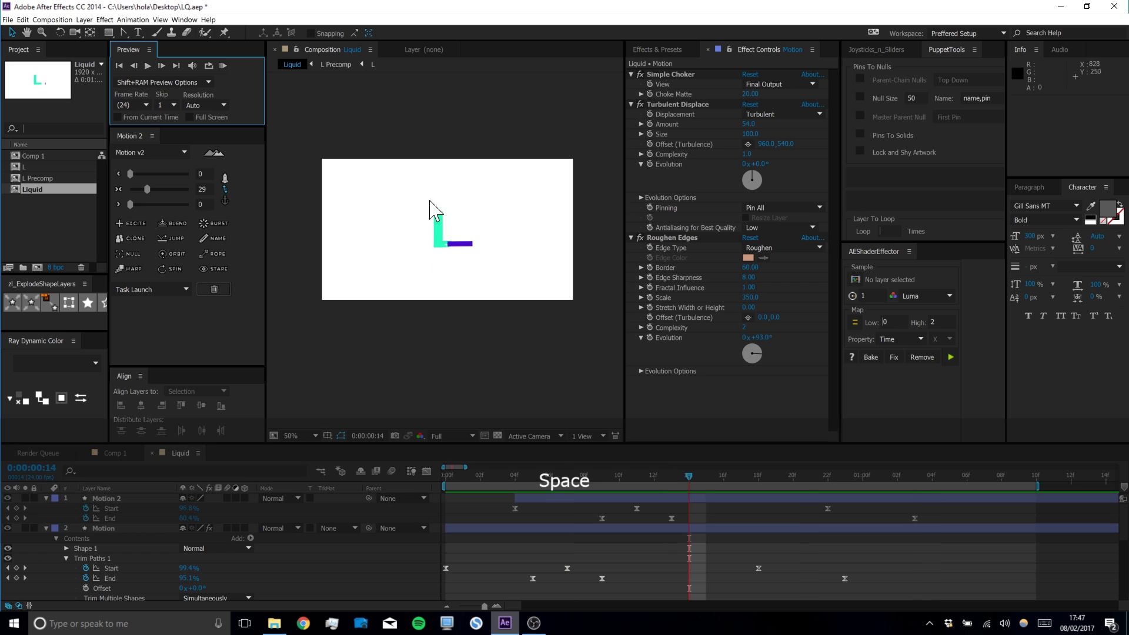
# At frame 7, move the Motion layer straight up to position 960, 625 and preview the animation from the start
pyautogui.scroll(2, 434, 217)
pyautogui.moveTo(641, 478); pyautogui.dragTo(576, 477)
pyautogui.click(574, 528)
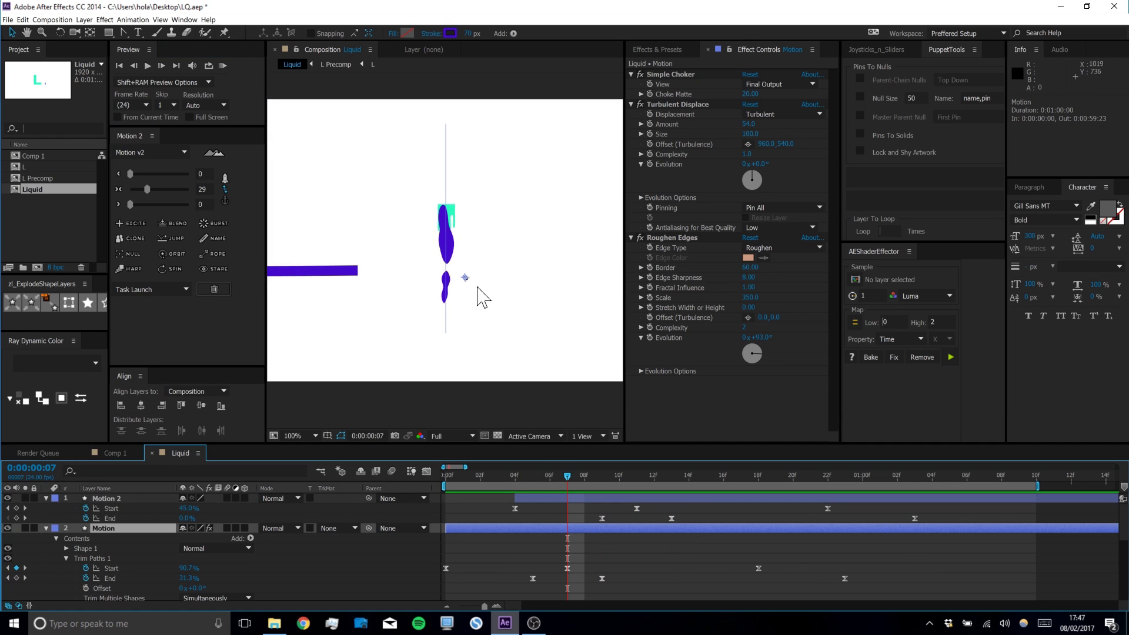
pyautogui.moveTo(466, 288); pyautogui.dragTo(464, 264)
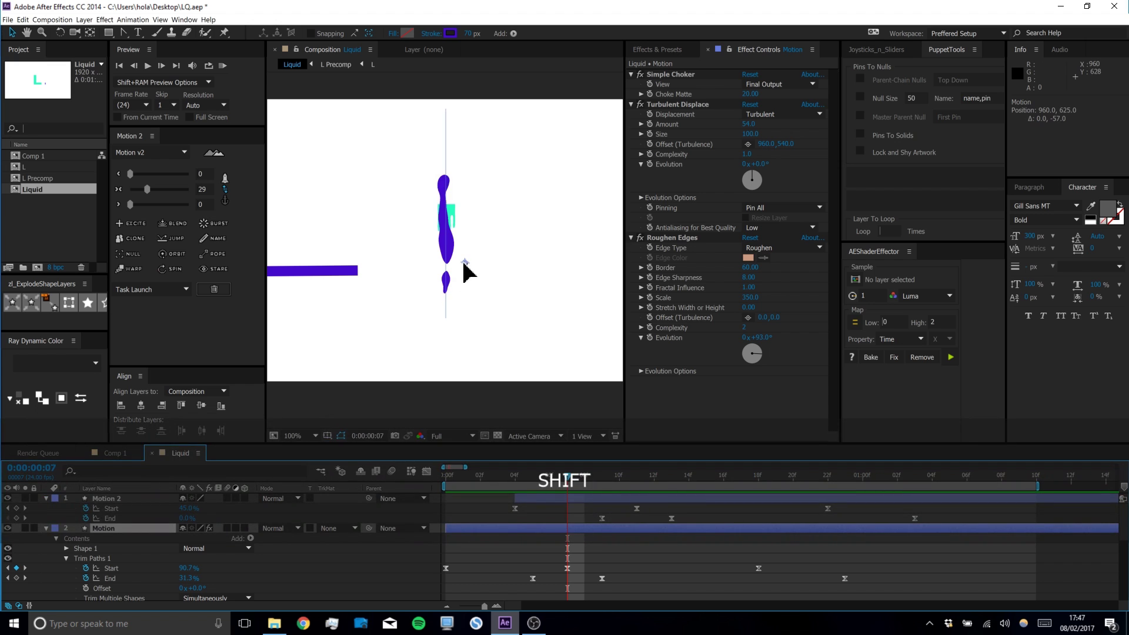
pyautogui.click(626, 599)
pyautogui.moveTo(598, 482); pyautogui.dragTo(421, 459)
pyautogui.press('space')
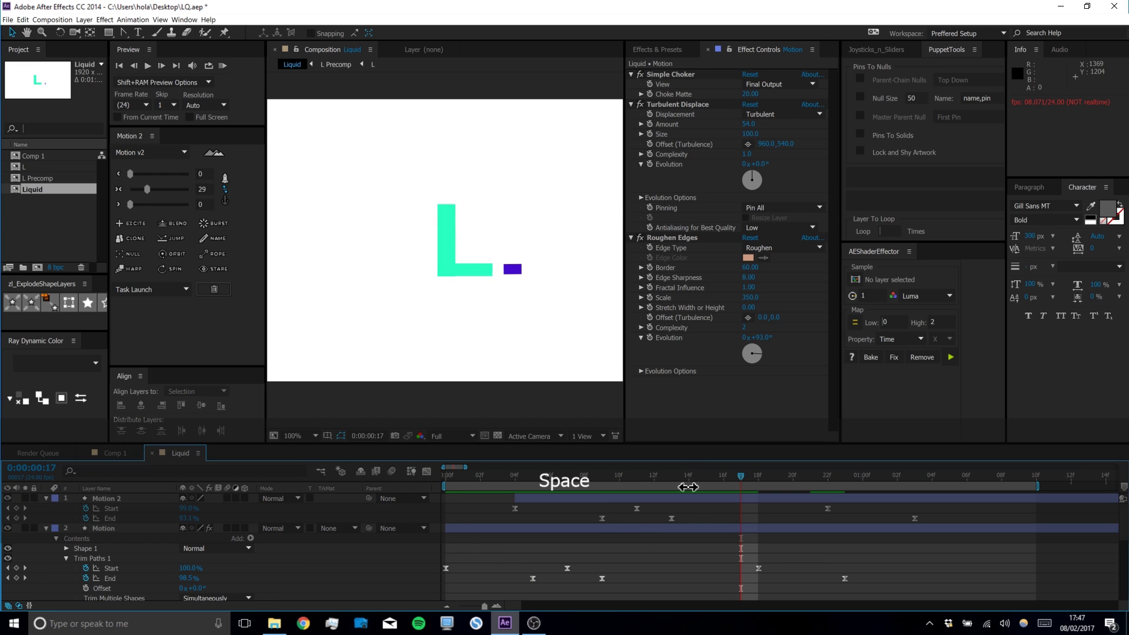
# Copy the Simple Choker, Turbulent Displace and Roughen Edges effects from the Motion layer to the Motion 2 layer
pyautogui.moveTo(545, 473); pyautogui.dragTo(513, 476)
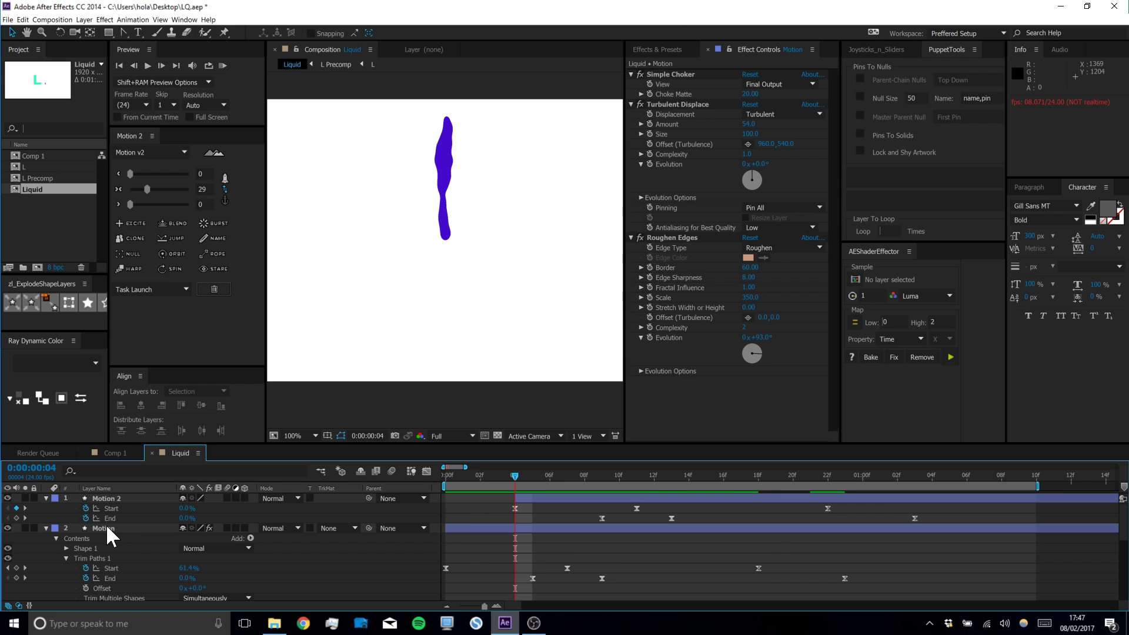
pyautogui.click(668, 74)
pyautogui.keyDown('shift'); pyautogui.click(673, 104); pyautogui.keyUp('shift')
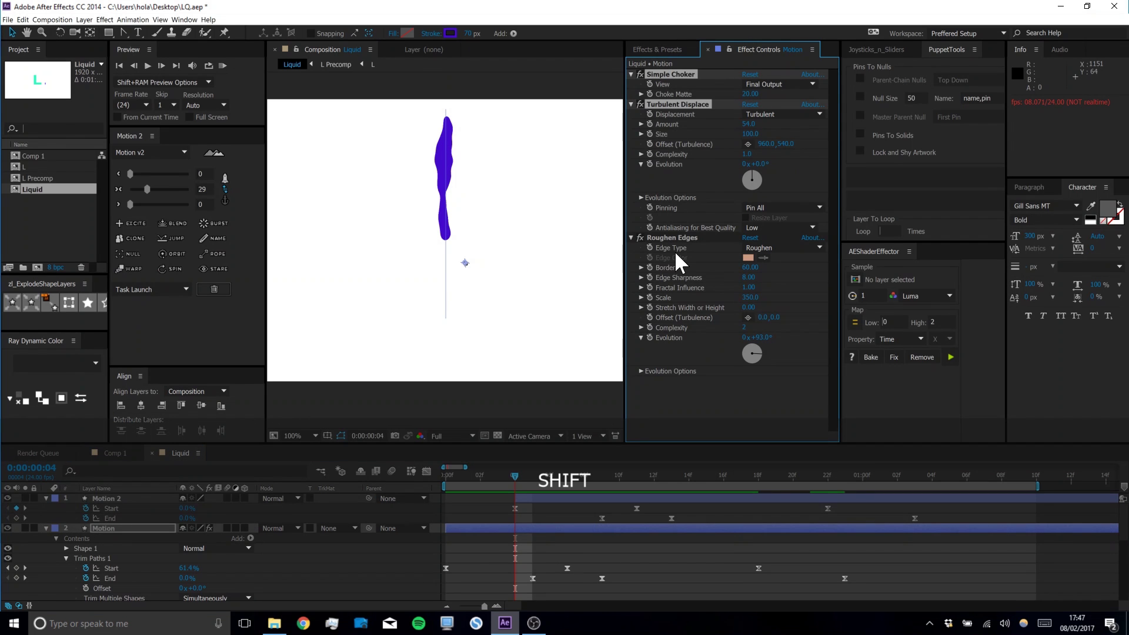
pyautogui.keyDown('shift'); pyautogui.click(675, 235); pyautogui.keyUp('shift')
pyautogui.hotkey('ctrl', 'c')
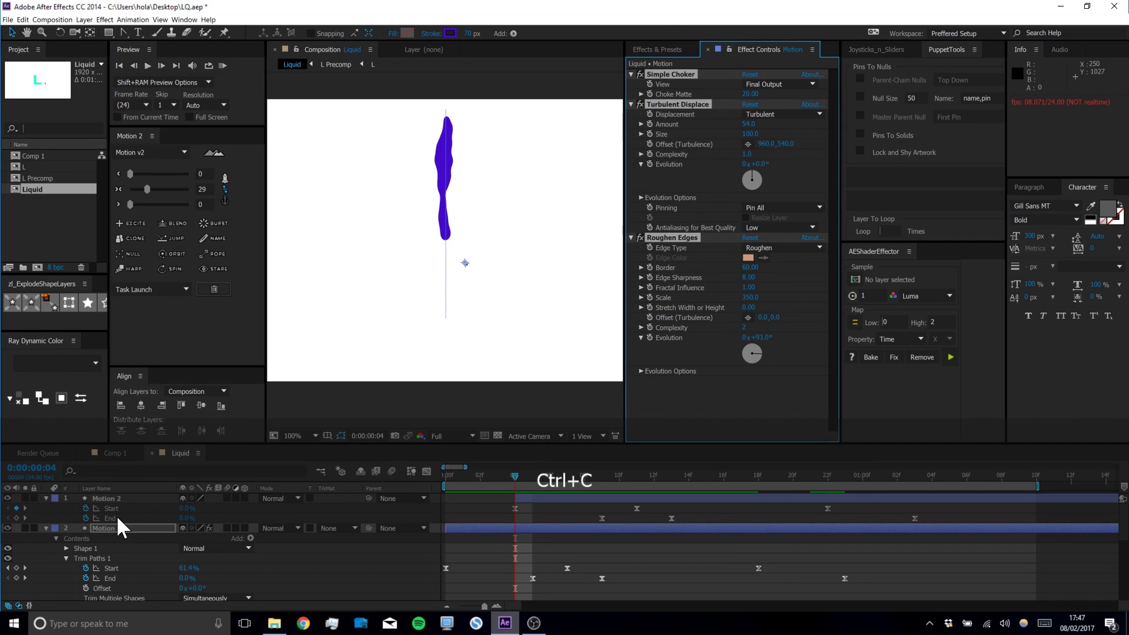
pyautogui.click(118, 495)
pyautogui.hotkey('ctrl', 'v')
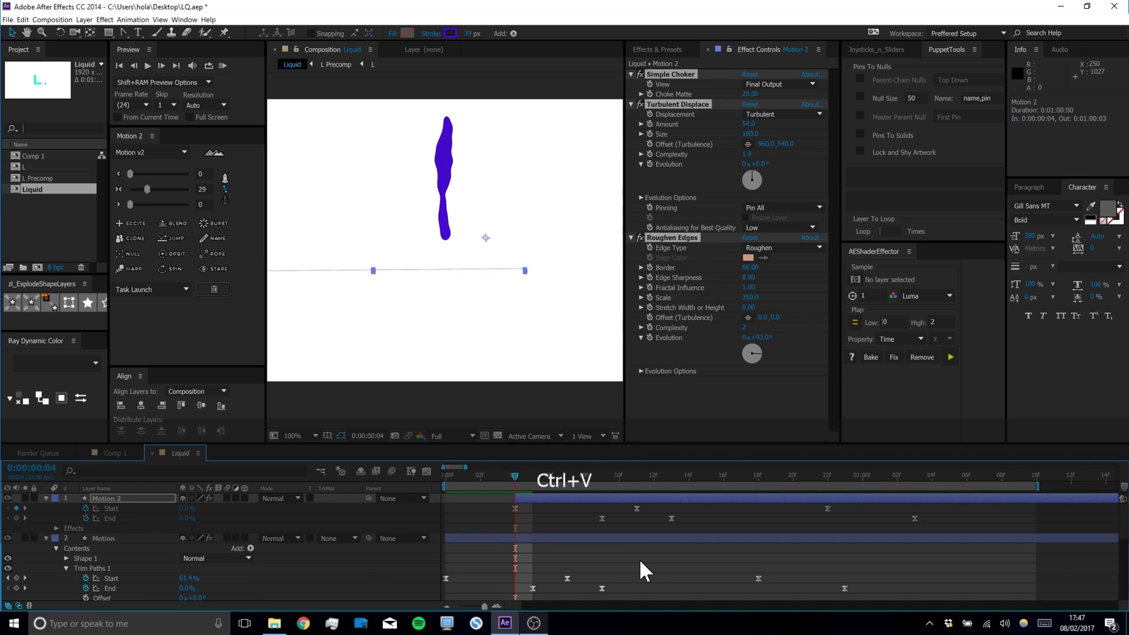
pyautogui.click(640, 559)
# At frame 11, try a Roughen Edges Border of about 45 on the Motion 2 layer and undo it
pyautogui.moveTo(510, 464)
pyautogui.mouseDown()
pyautogui.moveTo(724, 466)
pyautogui.moveTo(633, 471)
pyautogui.mouseUp()
pyautogui.click(631, 498)
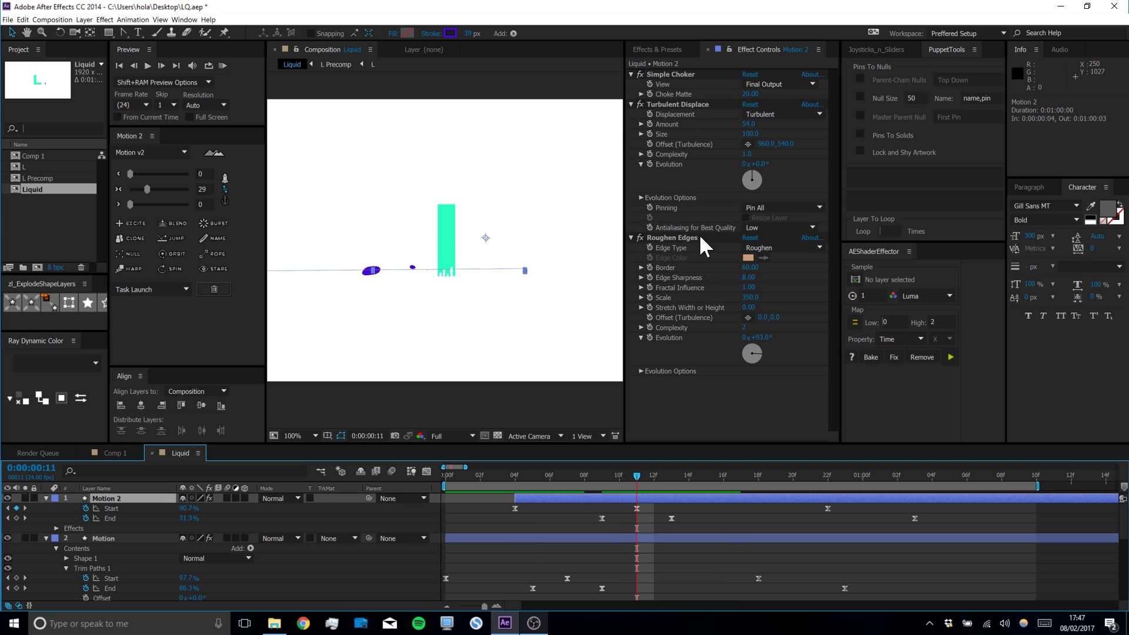
pyautogui.moveTo(749, 268); pyautogui.dragTo(662, 269)
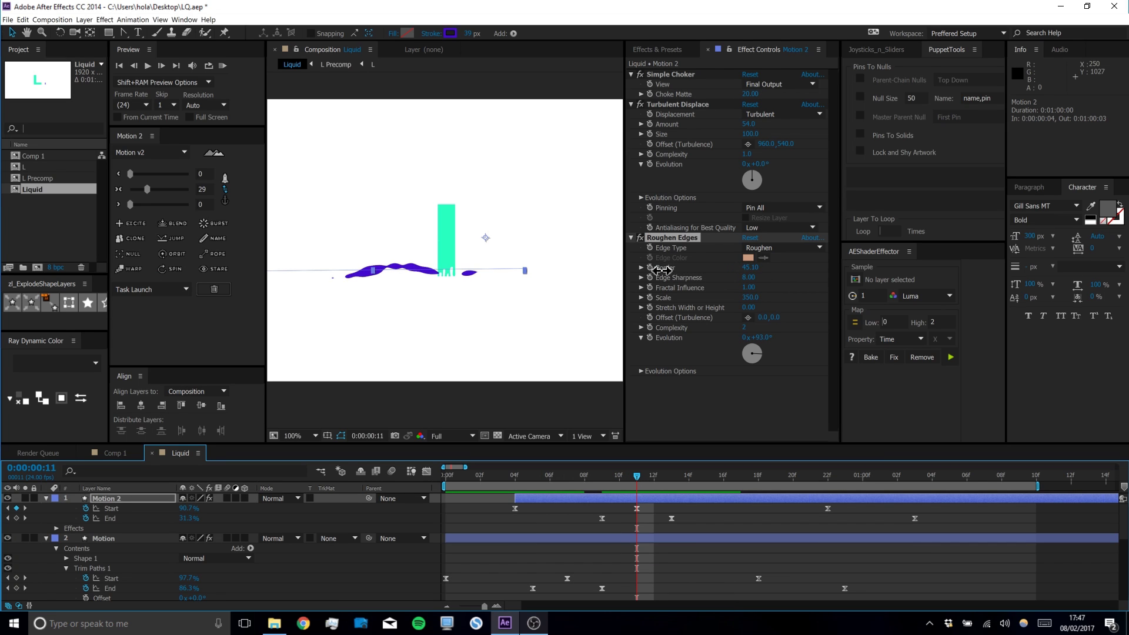
pyautogui.hotkey('ctrl', 'z')
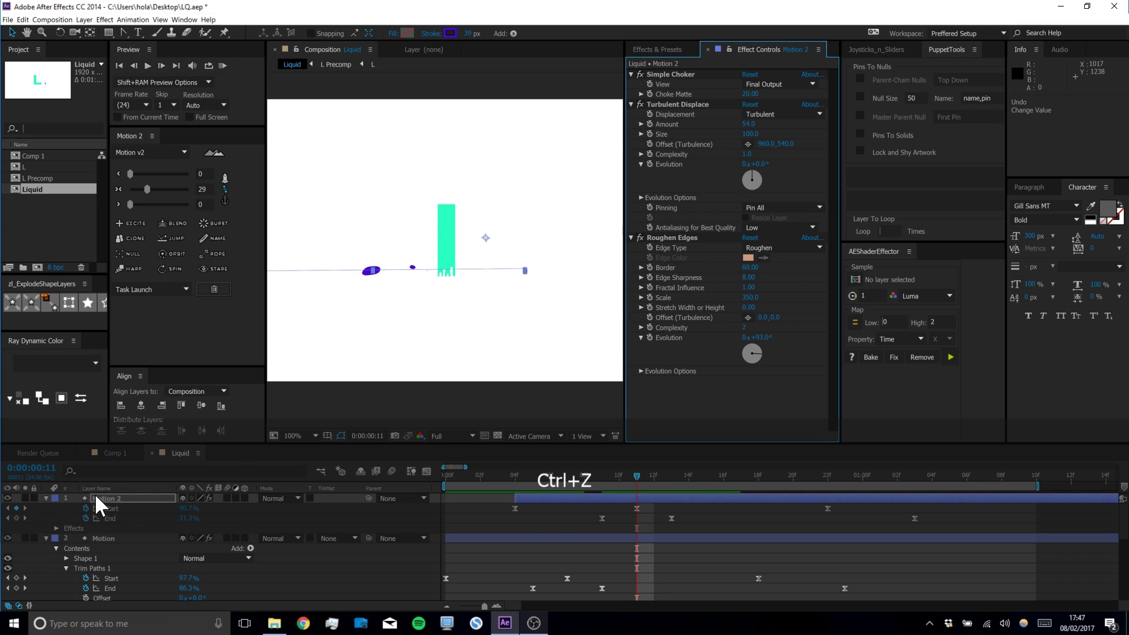
# Set the stroke width of the Motion 2 layer to 70 px to match the Motion layer
pyautogui.click(111, 537)
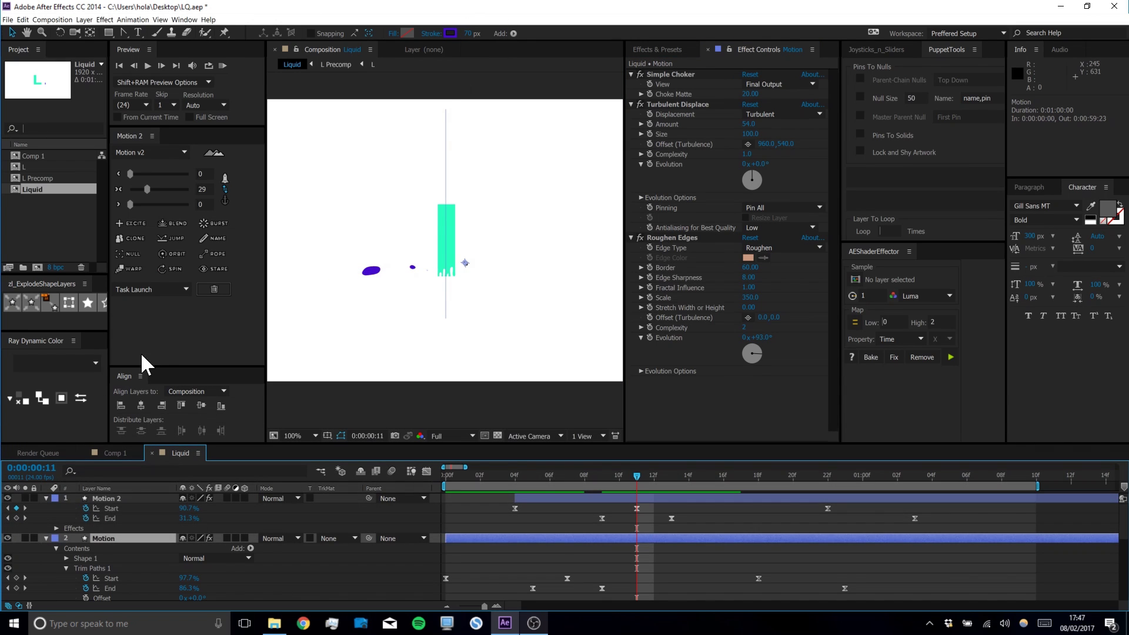
pyautogui.click(111, 498)
pyautogui.click(469, 33)
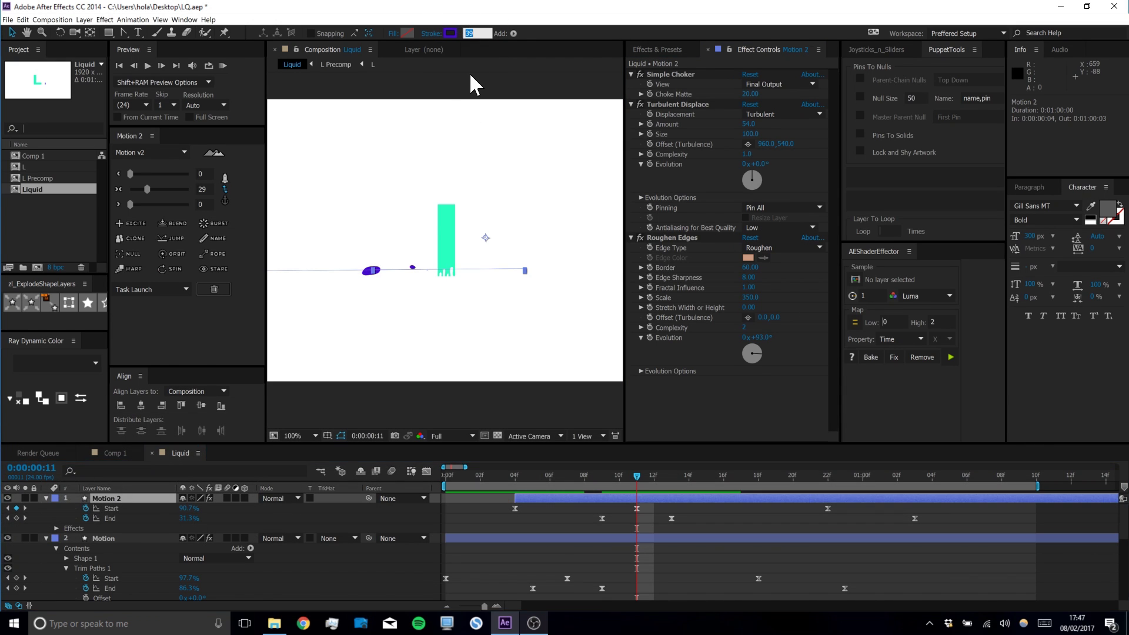
pyautogui.write('70')
pyautogui.press('Return')
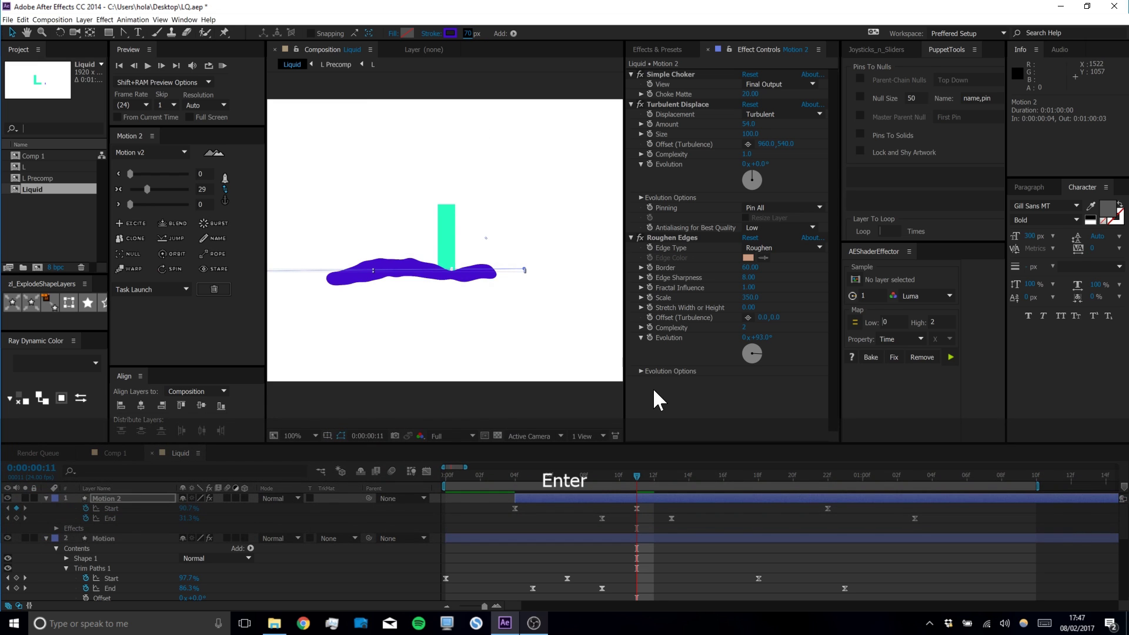
pyautogui.click(669, 555)
# At frame 13, raise the Roughen Edges Border on the Motion 2 layer to about 80
pyautogui.moveTo(637, 474); pyautogui.dragTo(673, 463)
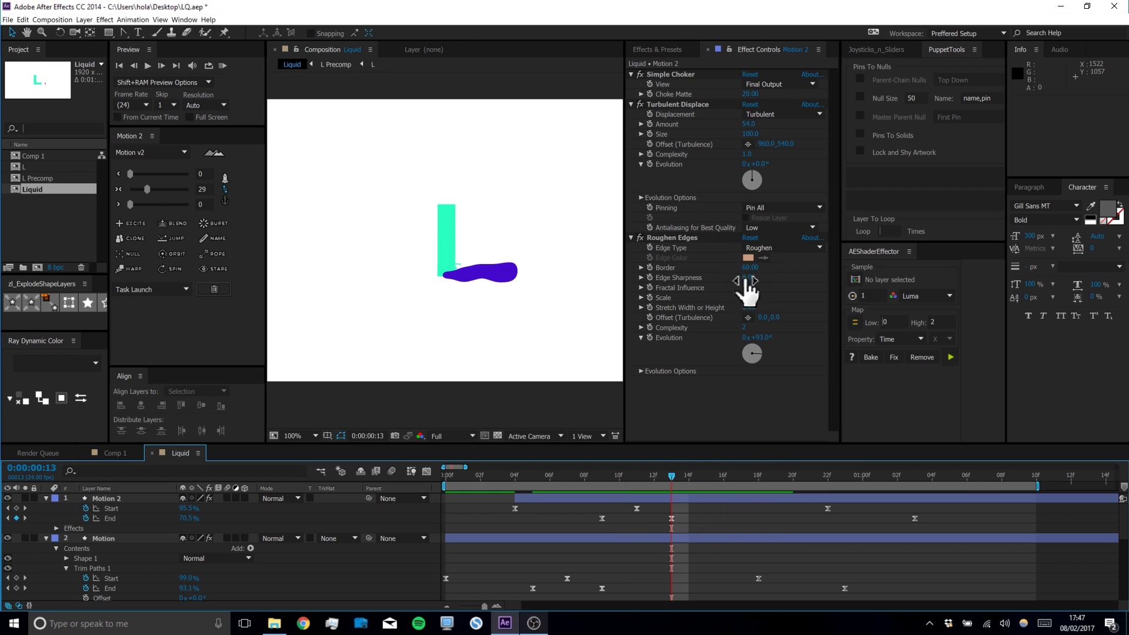
pyautogui.moveTo(756, 269); pyautogui.dragTo(815, 266)
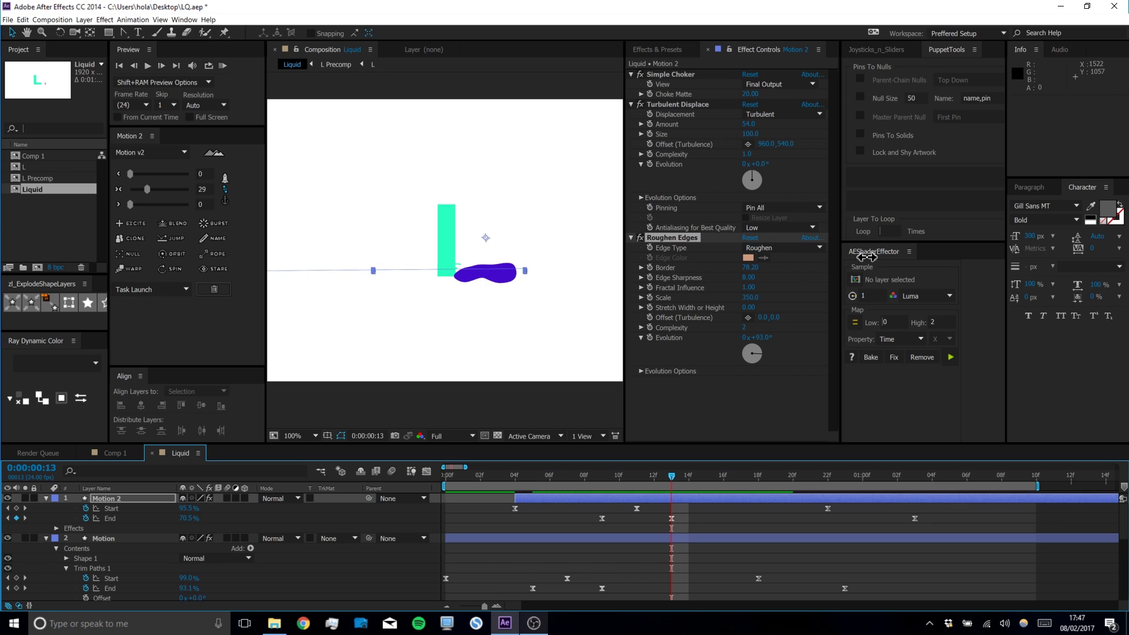
pyautogui.scroll(-2, 553, 254)
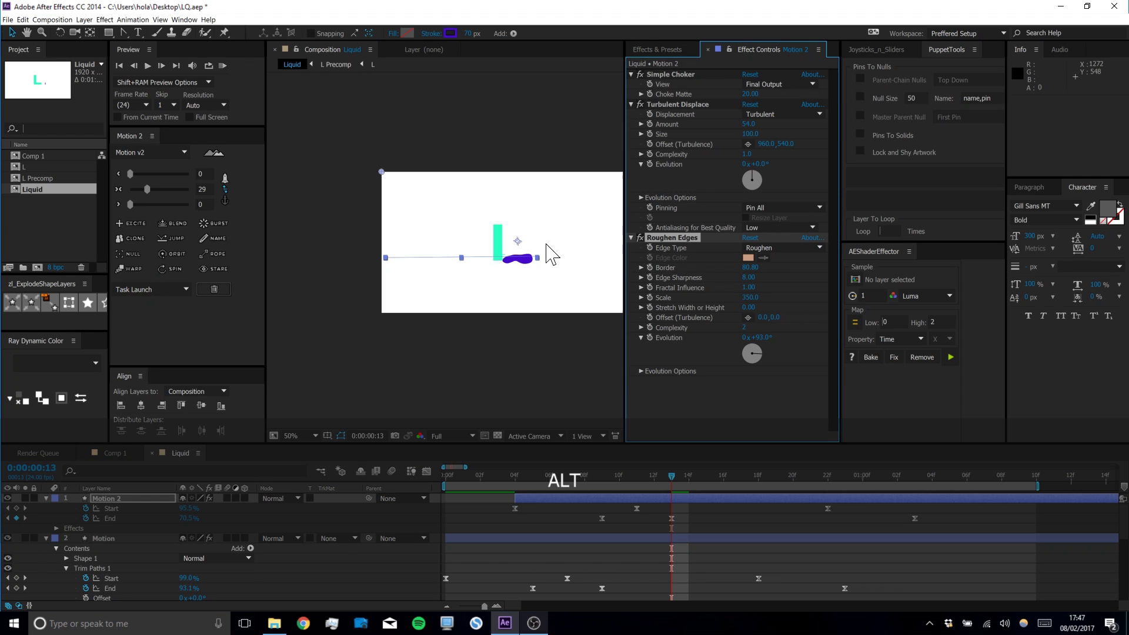
# Preview the animation and scrub through frames 13 to 15 up close to examine the horizontal droplet beside the L
pyautogui.click(223, 65)
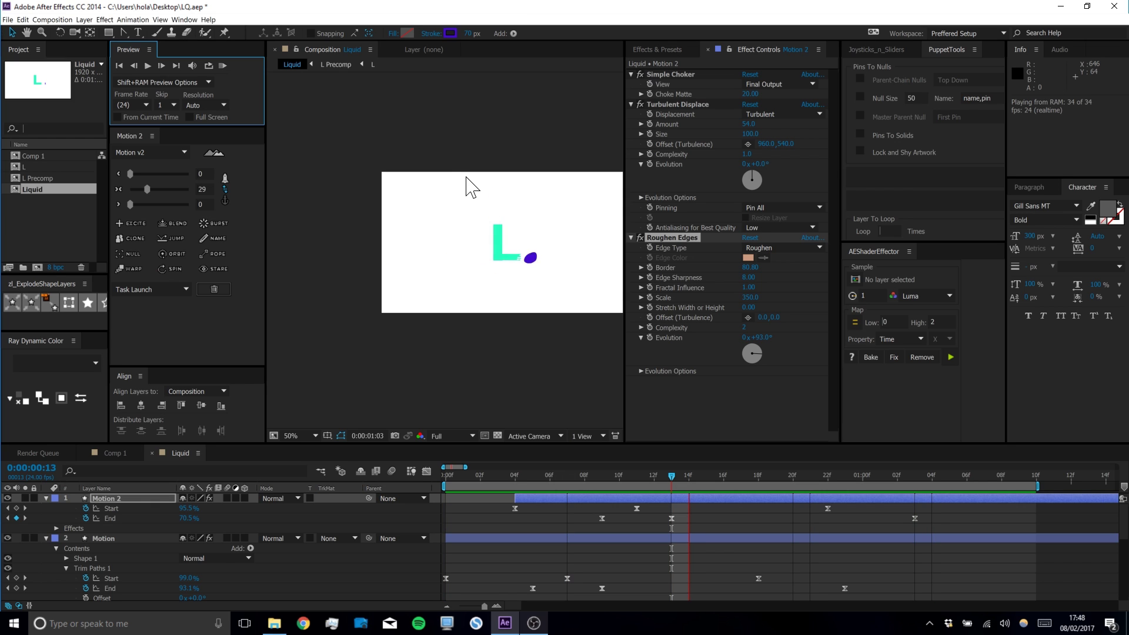
pyautogui.press('space')
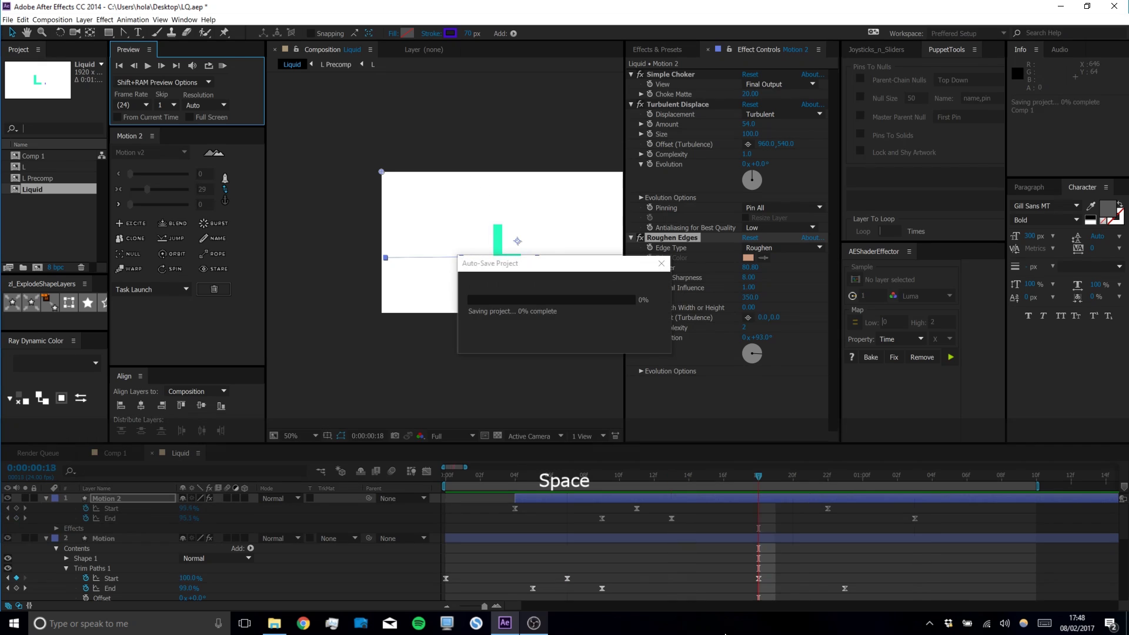
pyautogui.scroll(1, 493, 313)
pyautogui.press('space')
pyautogui.moveTo(528, 264); pyautogui.dragTo(499, 311)
pyautogui.moveTo(758, 475); pyautogui.dragTo(637, 474)
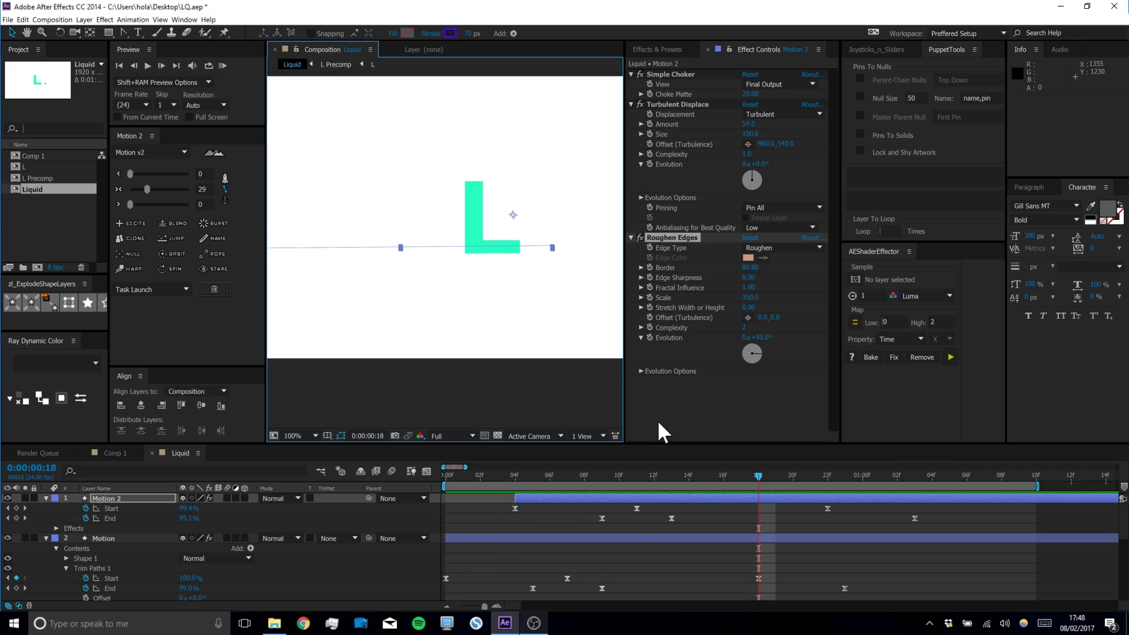
pyautogui.press('space')
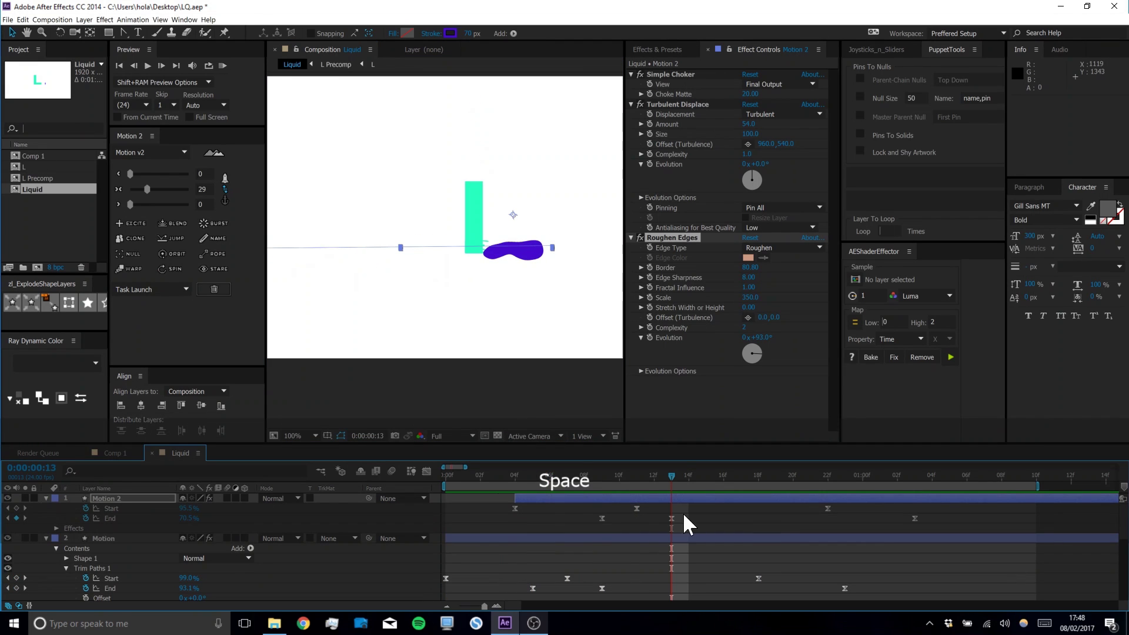
pyautogui.moveTo(656, 475); pyautogui.dragTo(697, 471)
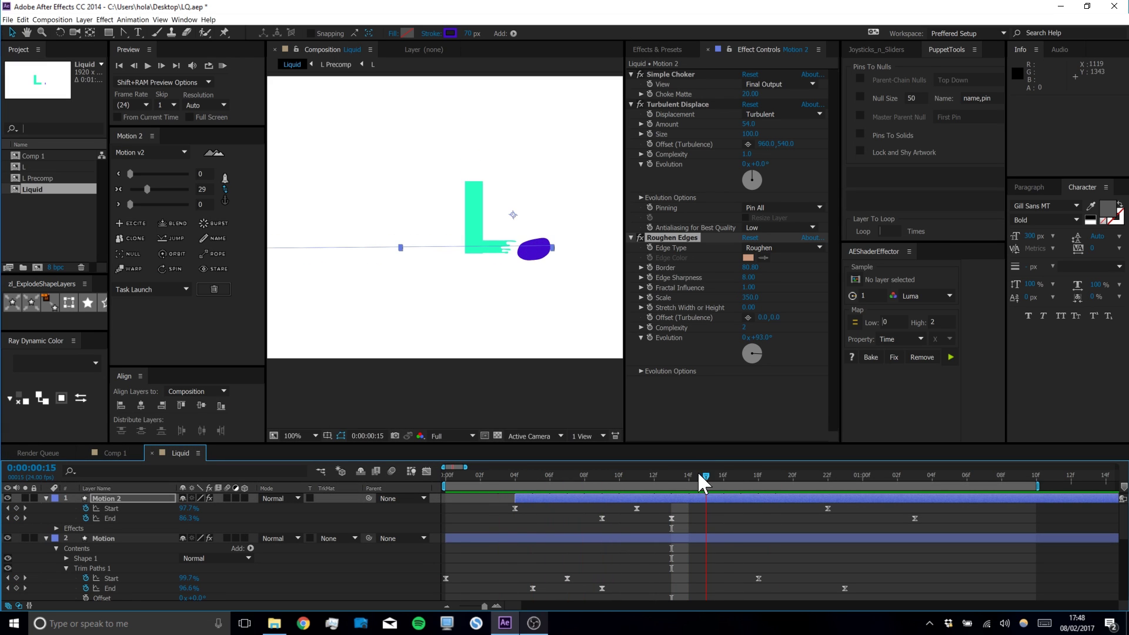
# Shift the Motion 2 layer one frame later so it starts at frame 5, and check the animation around frame 10
pyautogui.keyDown('shift'); pyautogui.click(653, 540); pyautogui.keyUp('shift')
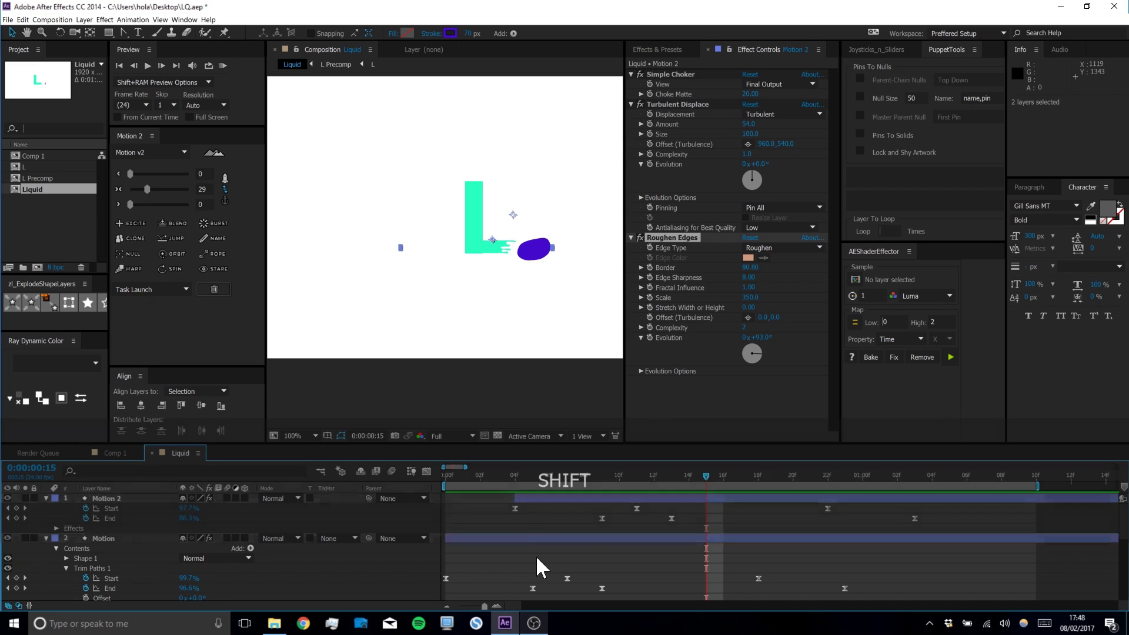
pyautogui.click(546, 536)
pyautogui.click(548, 497)
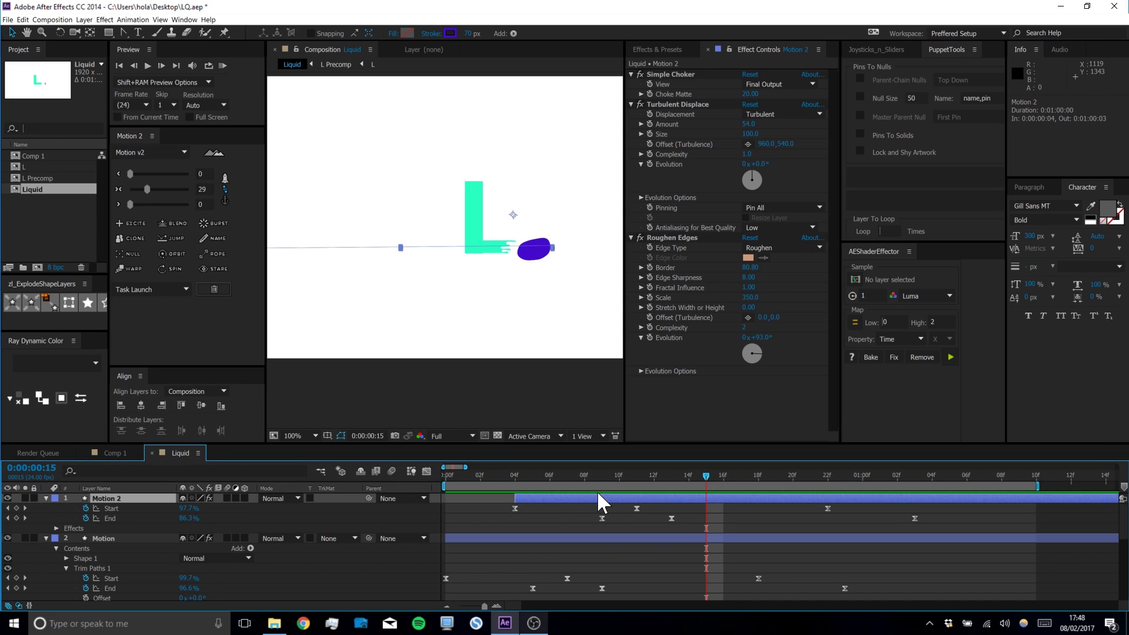
pyautogui.moveTo(694, 497)
pyautogui.mouseDown()
pyautogui.moveTo(677, 497)
pyautogui.moveTo(713, 497)
pyautogui.mouseUp()
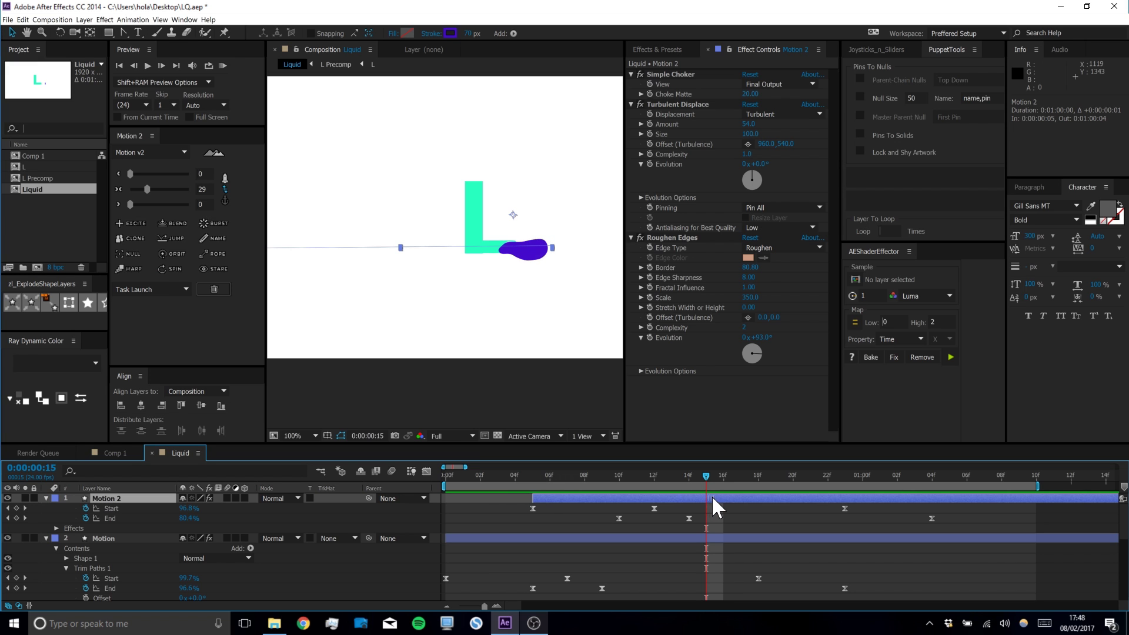
pyautogui.click(720, 521)
pyautogui.moveTo(684, 473)
pyautogui.mouseDown()
pyautogui.moveTo(564, 467)
pyautogui.moveTo(831, 471)
pyautogui.moveTo(604, 467)
pyautogui.moveTo(619, 471)
pyautogui.mouseUp()
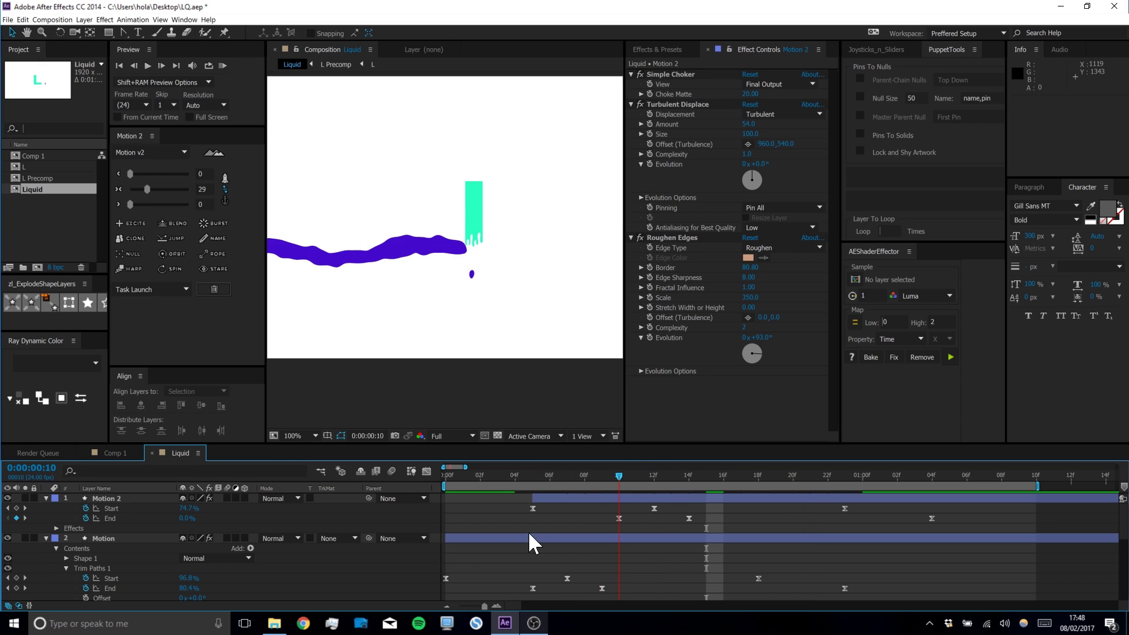
# Collapse the Motion and Motion 2 layers and pre-compose them together into a composition named Strokes
pyautogui.click(47, 498)
pyautogui.click(46, 508)
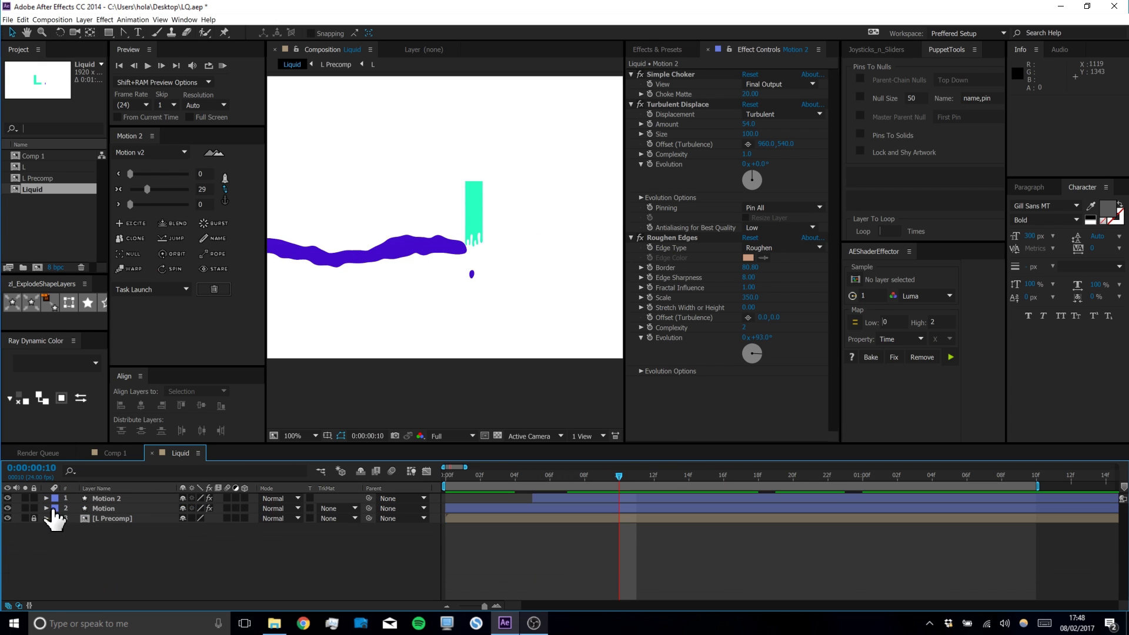
pyautogui.click(109, 504)
pyautogui.keyDown('shift'); pyautogui.click(108, 495); pyautogui.keyUp('shift')
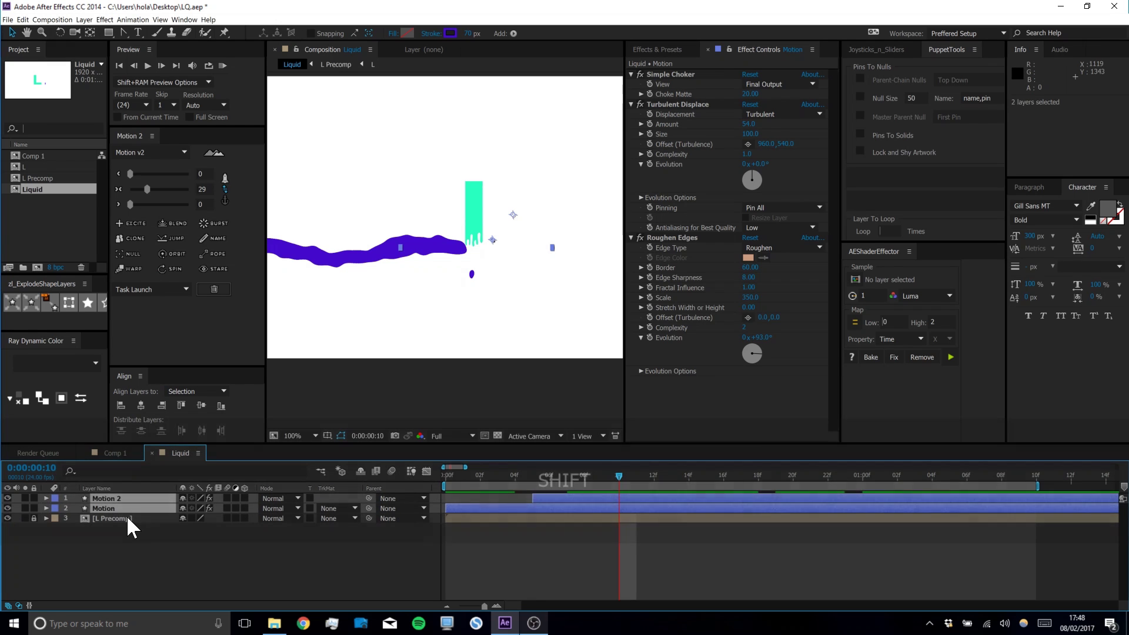
pyautogui.rightClick(111, 506)
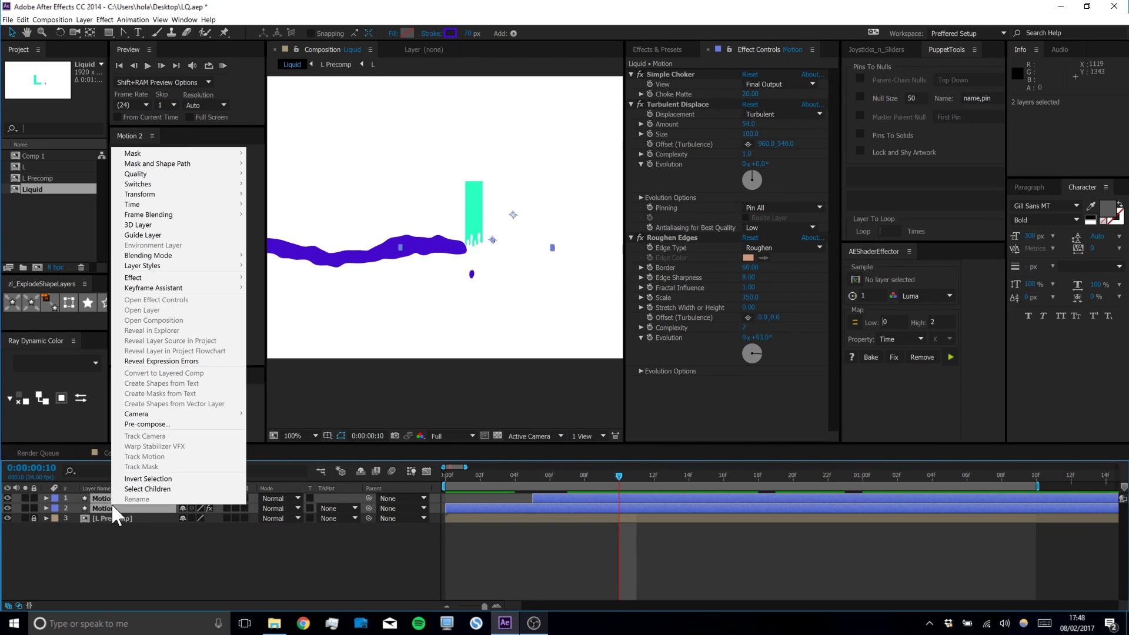
pyautogui.click(140, 425)
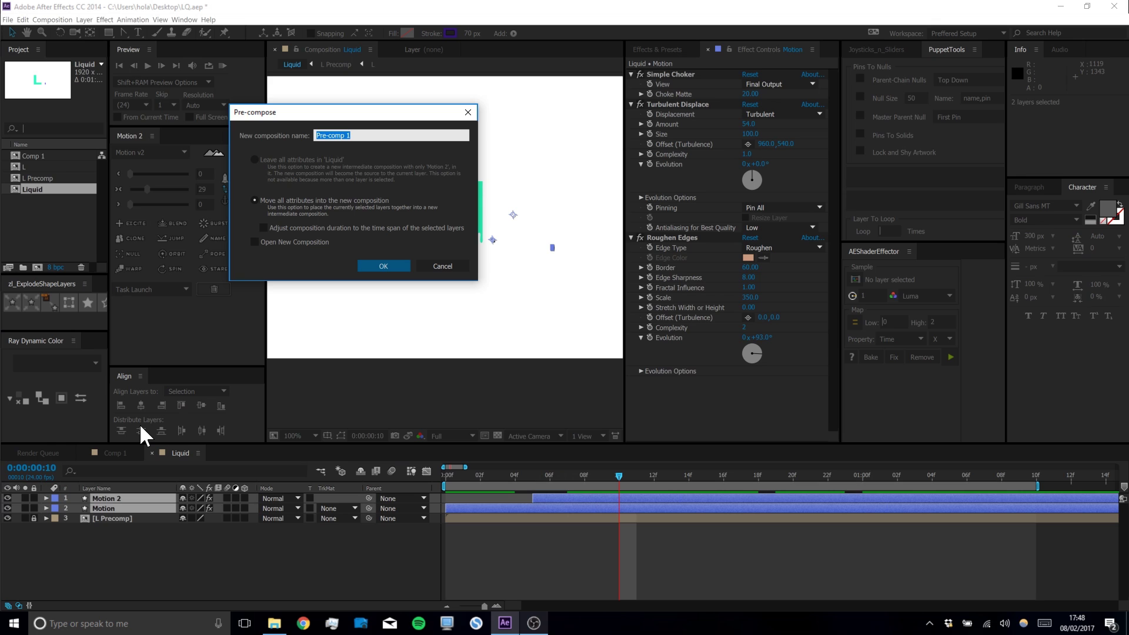
pyautogui.write('Strokes')
pyautogui.press('Return')
# Duplicate the Strokes precomp layer and apply the Fill effect to the lower copy
pyautogui.click(101, 553)
pyautogui.click(103, 499)
pyautogui.hotkey('ctrl', 'd')
pyautogui.click(108, 506)
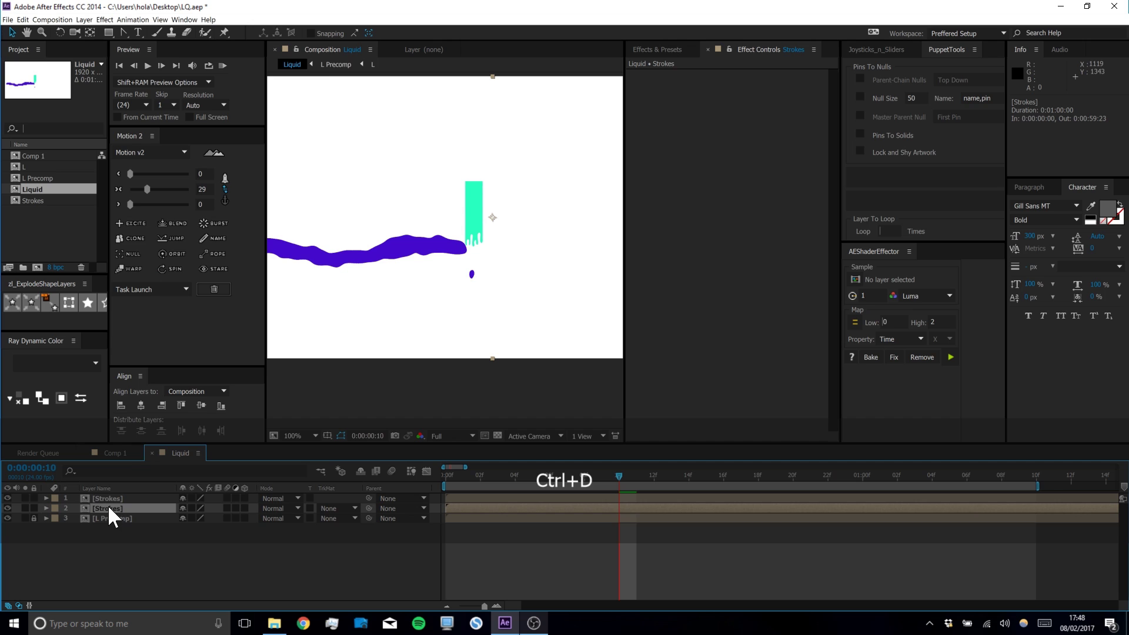
pyautogui.click(657, 49)
pyautogui.doubleClick(756, 88)
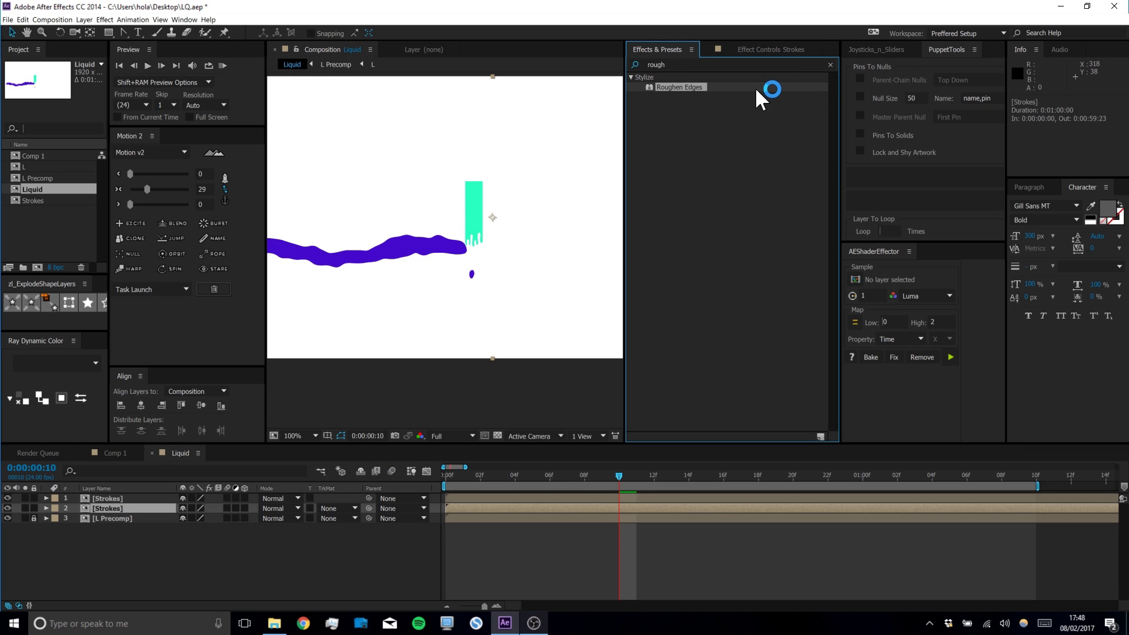
pyautogui.click(831, 65)
pyautogui.write('fill')
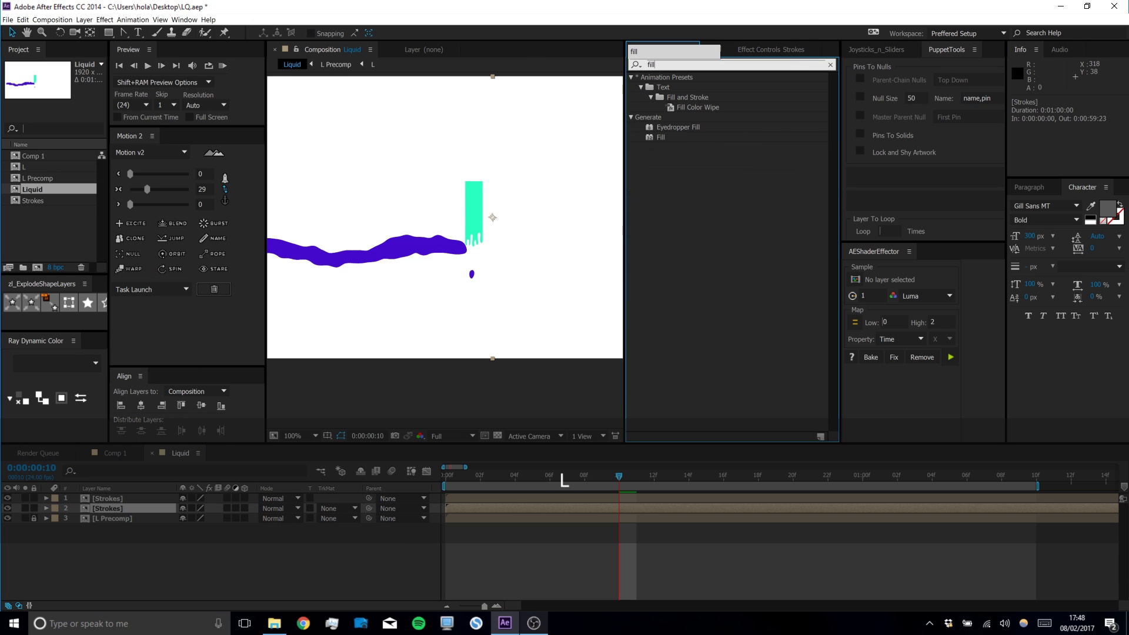
pyautogui.doubleClick(671, 137)
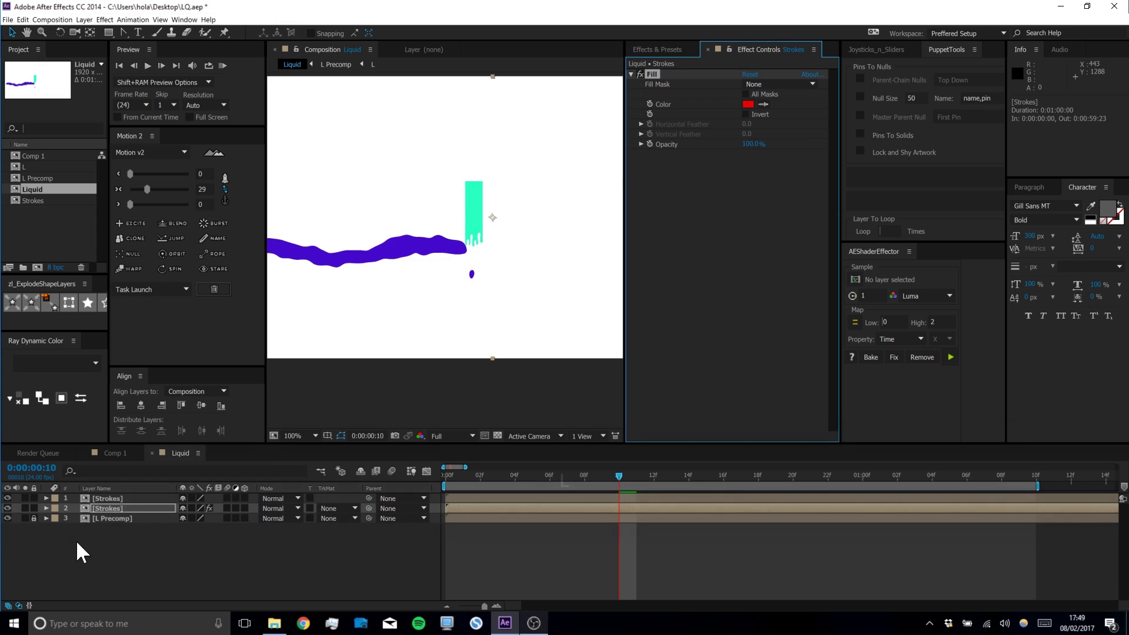
# Sample the L's teal for the Fill color and darken it to 04D396
pyautogui.click(764, 104)
pyautogui.click(435, 246)
pyautogui.click(766, 98)
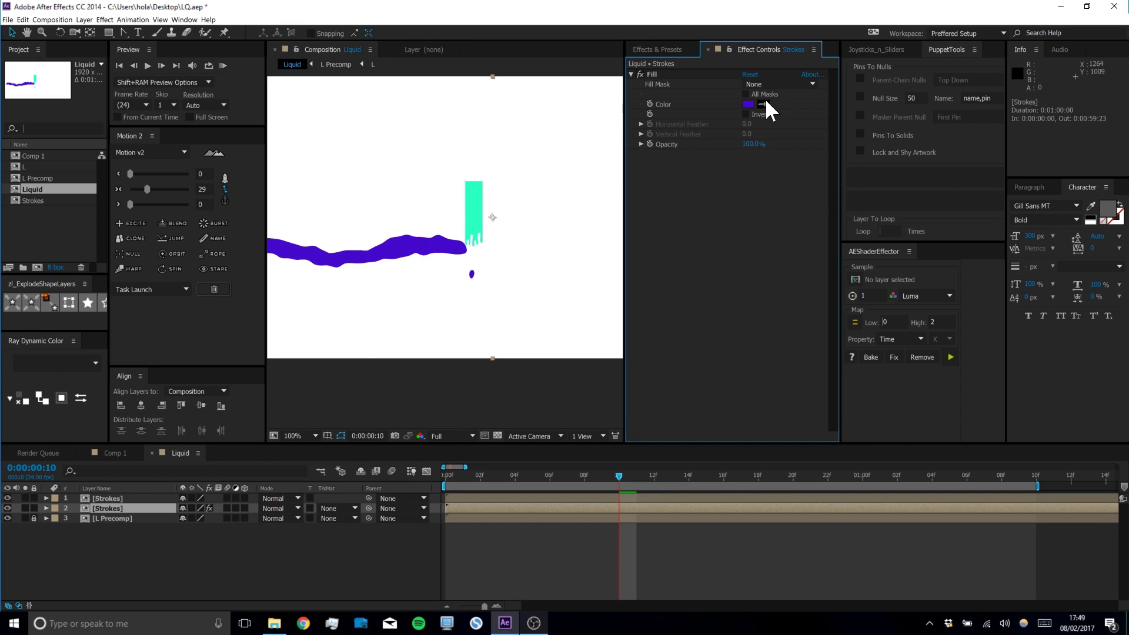
pyautogui.click(763, 104)
pyautogui.click(473, 220)
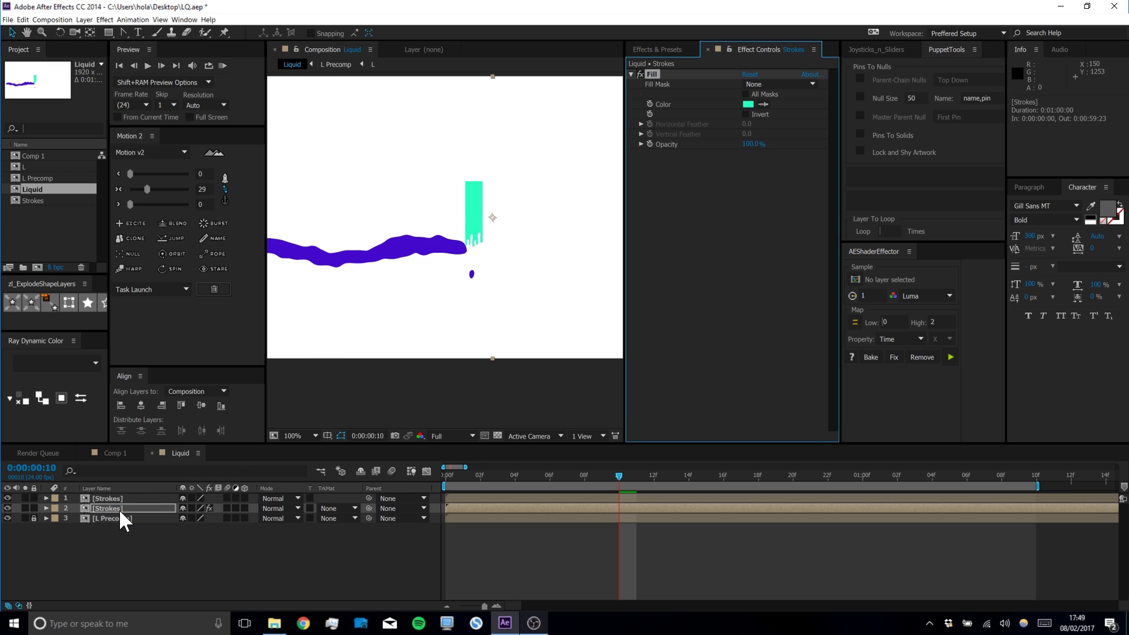
pyautogui.click(748, 105)
pyautogui.moveTo(761, 158); pyautogui.dragTo(779, 179)
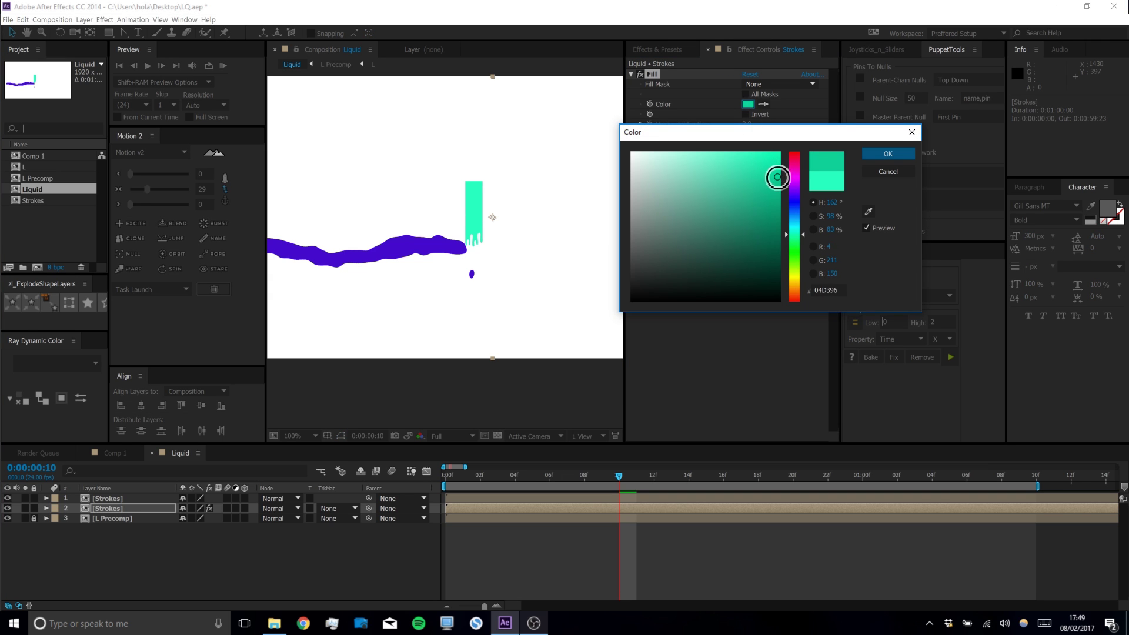
pyautogui.click(889, 154)
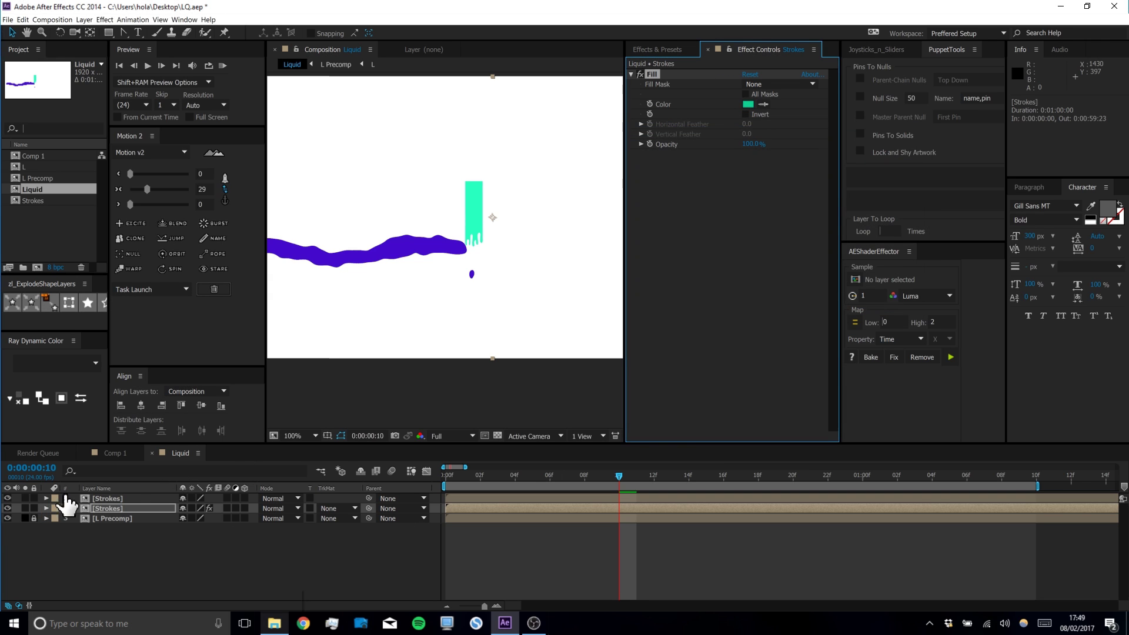
# Shift the upper, unfilled Strokes layer one frame later and scrub the early frames to check the color offset
pyautogui.click(98, 498)
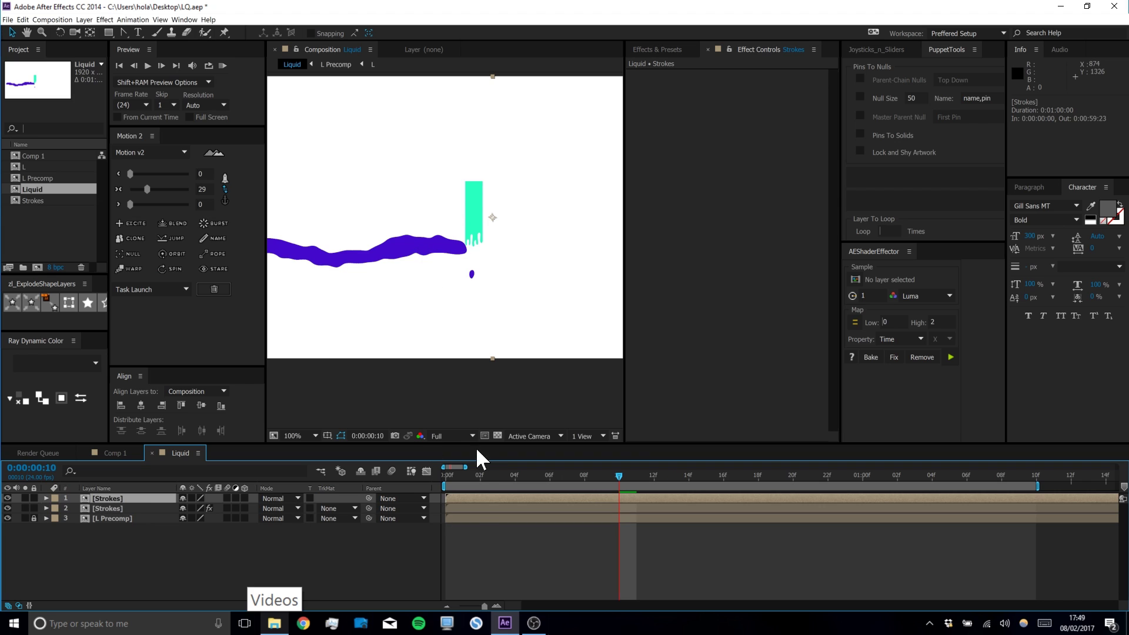
pyautogui.moveTo(474, 496); pyautogui.dragTo(481, 495)
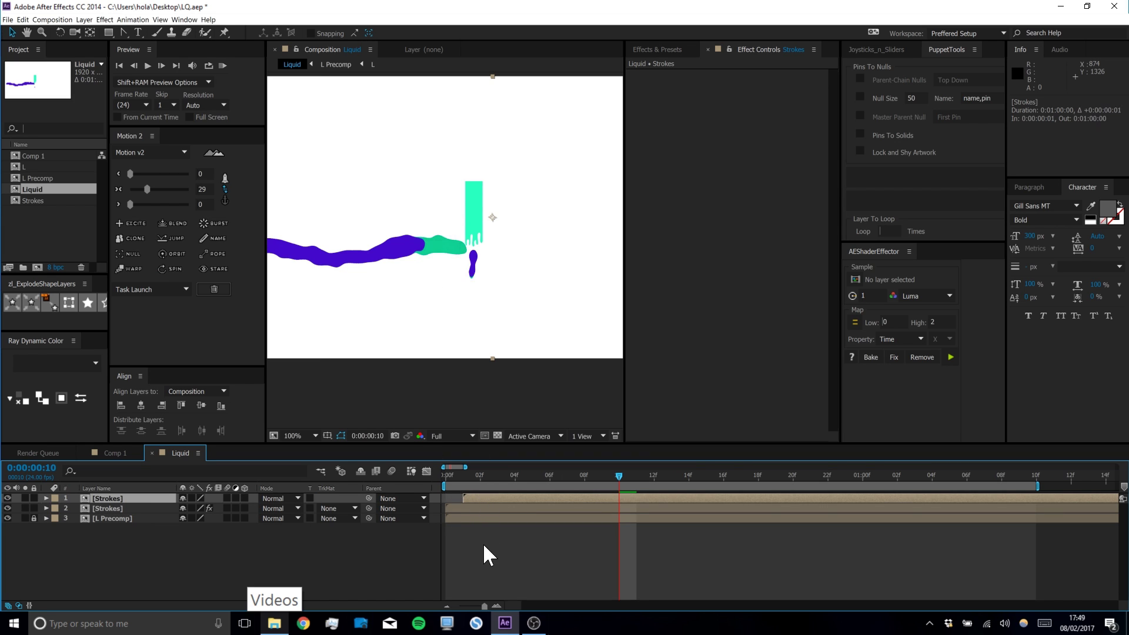
pyautogui.click(484, 538)
pyautogui.click(485, 495)
pyautogui.moveTo(487, 471)
pyautogui.mouseDown()
pyautogui.moveTo(453, 470)
pyautogui.moveTo(548, 470)
pyautogui.moveTo(516, 471)
pyautogui.mouseUp()
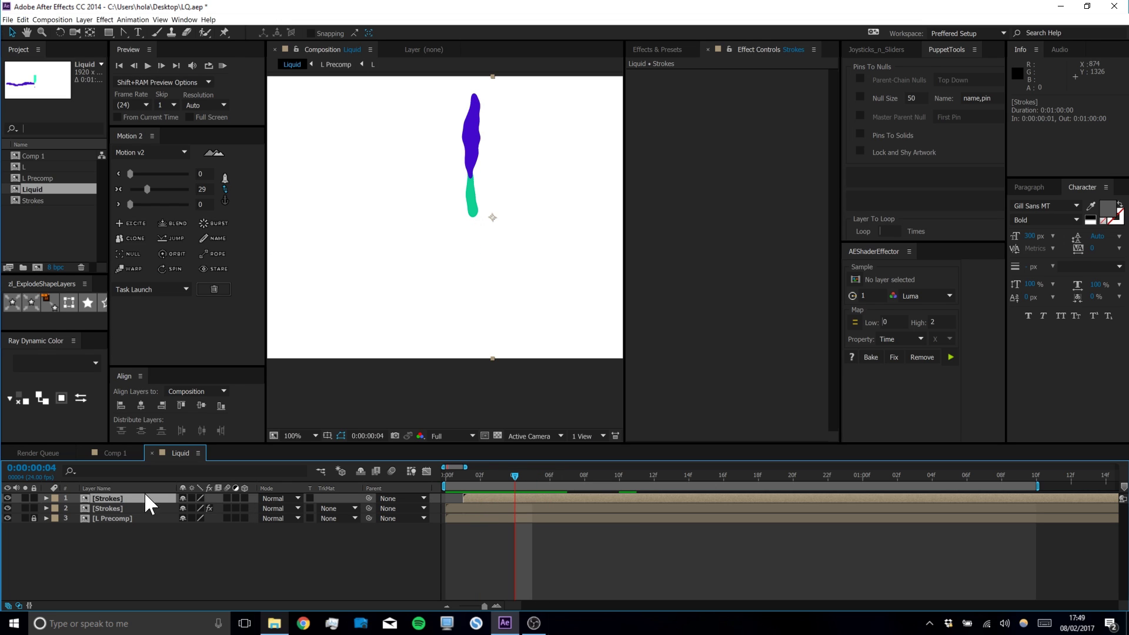
# Move the filled Strokes layer to the top, starting at frame 1 with the unfilled copy at frame 0, and check up to frame 13
pyautogui.click(108, 507)
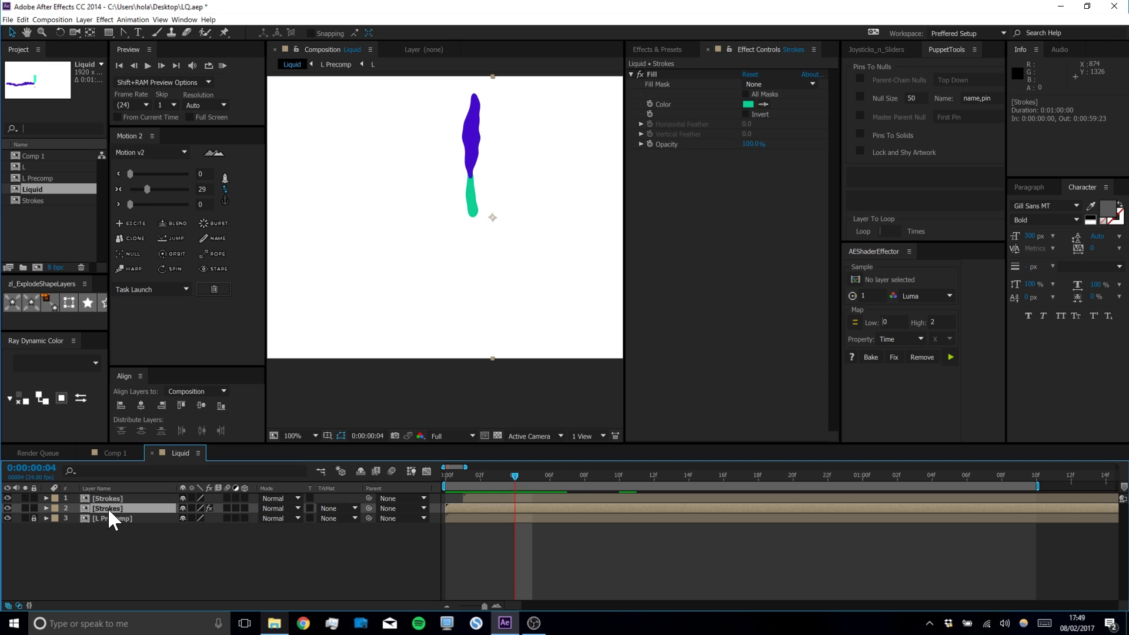
pyautogui.moveTo(523, 472)
pyautogui.mouseDown()
pyautogui.moveTo(769, 466)
pyautogui.moveTo(582, 467)
pyautogui.mouseUp()
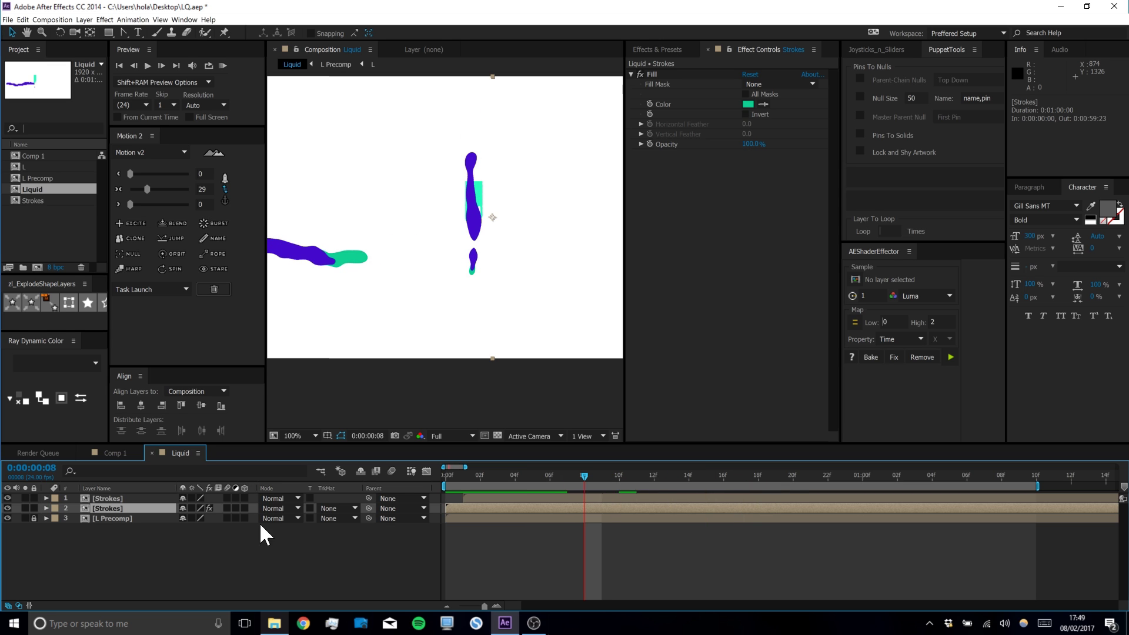
pyautogui.moveTo(96, 499); pyautogui.dragTo(103, 491)
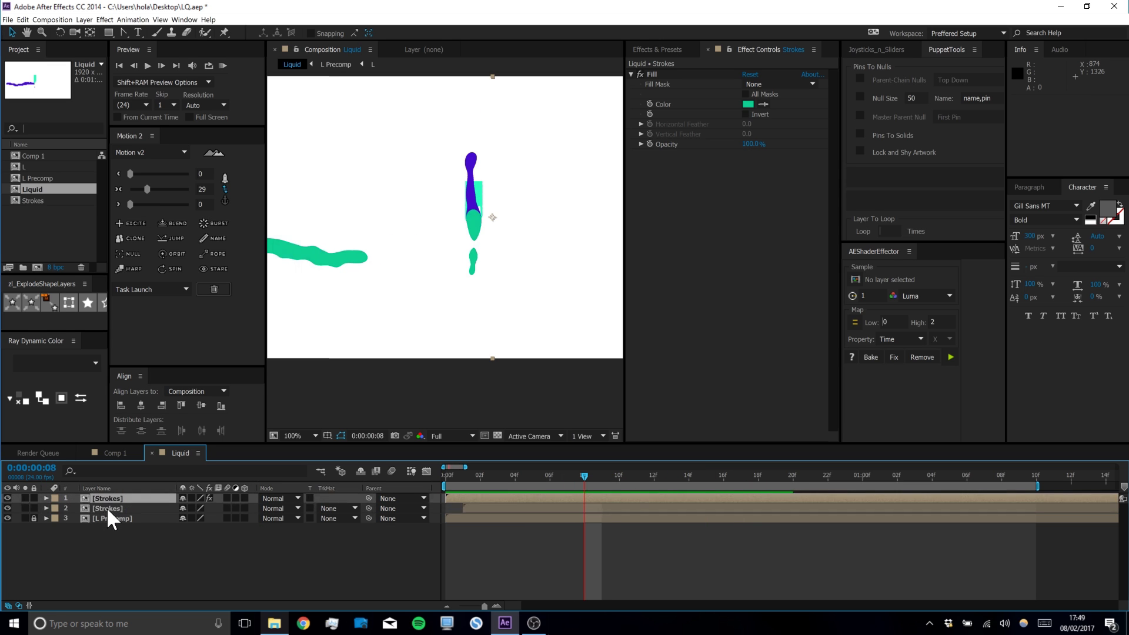
pyautogui.moveTo(500, 509)
pyautogui.mouseDown()
pyautogui.moveTo(438, 471)
pyautogui.moveTo(804, 471)
pyautogui.moveTo(671, 467)
pyautogui.mouseUp()
pyautogui.click(493, 529)
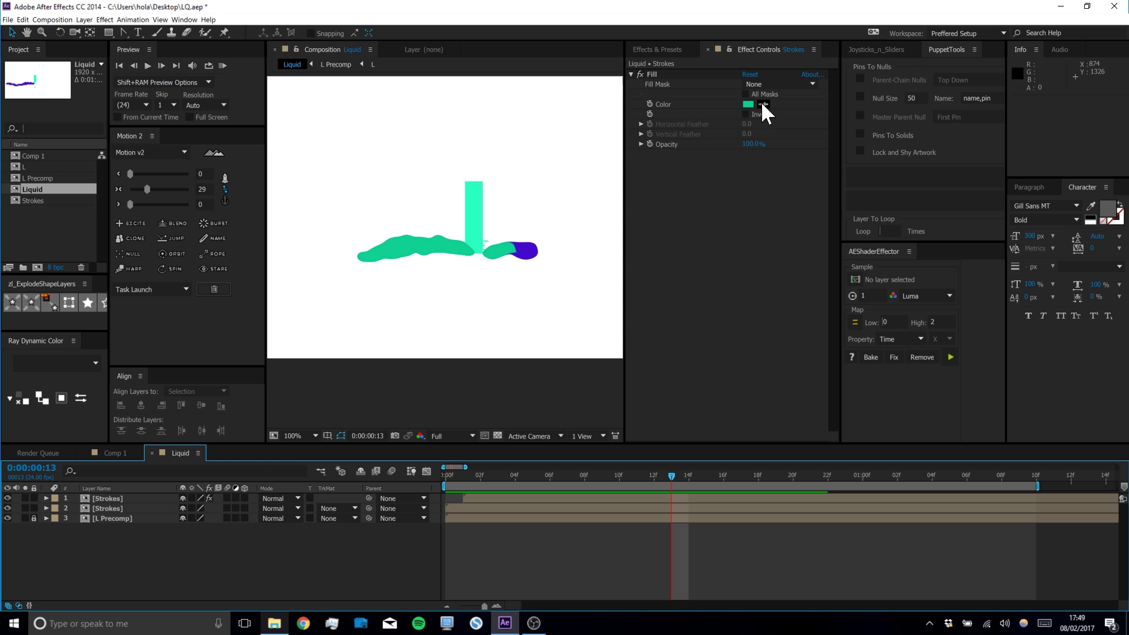
# Match the Fill color of the top Strokes layer to the L's bright teal and preview the animation
pyautogui.click(484, 216)
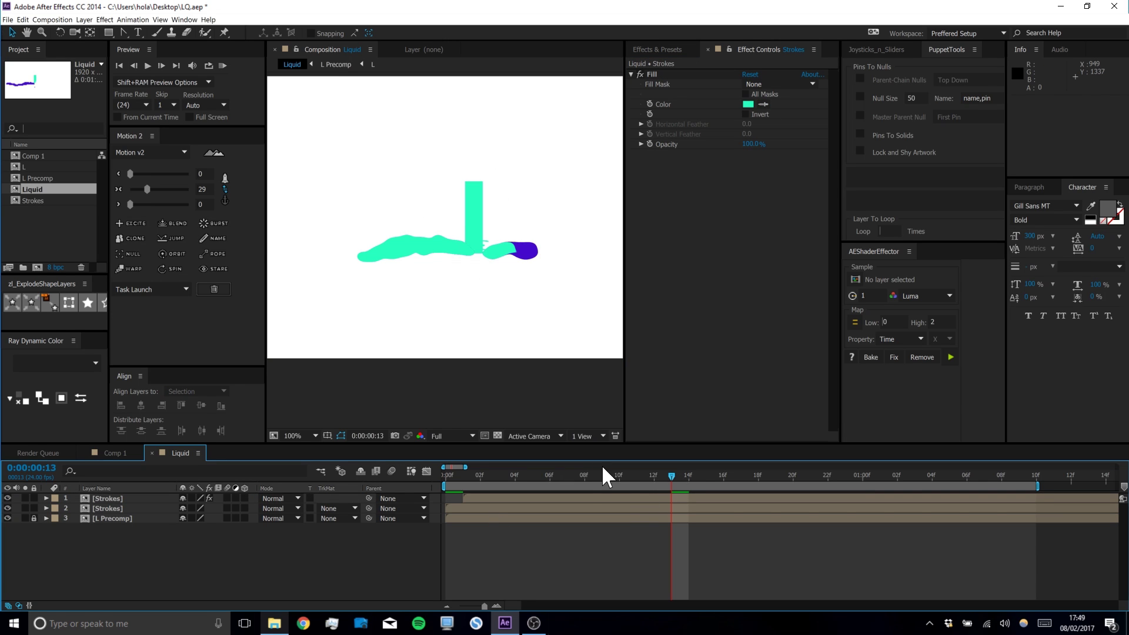
pyautogui.press('space')
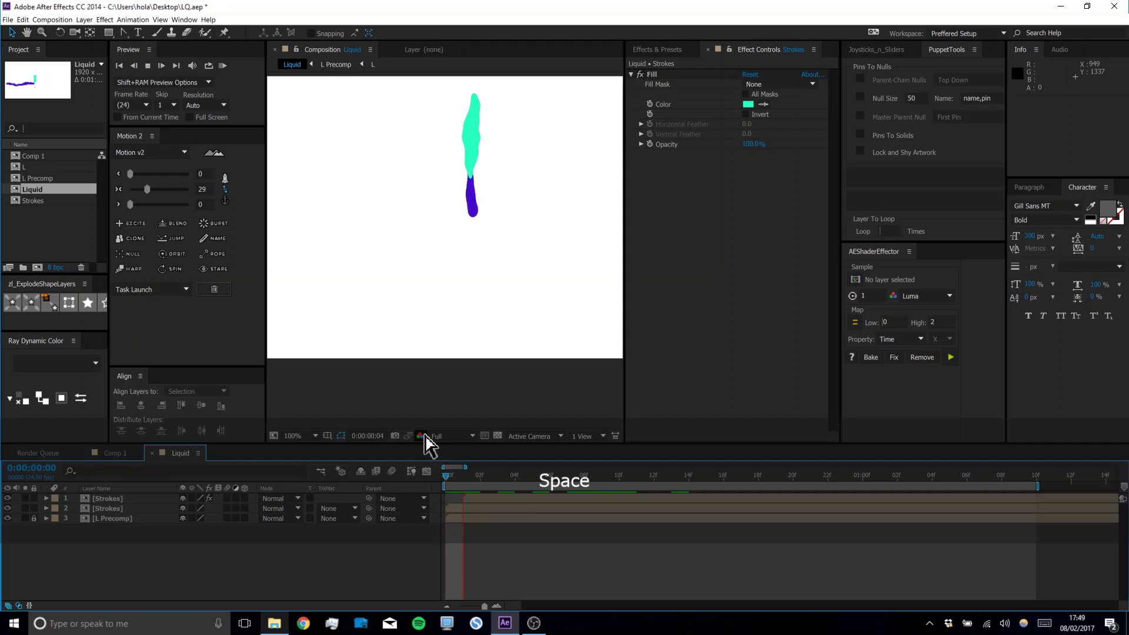
pyautogui.press('space')
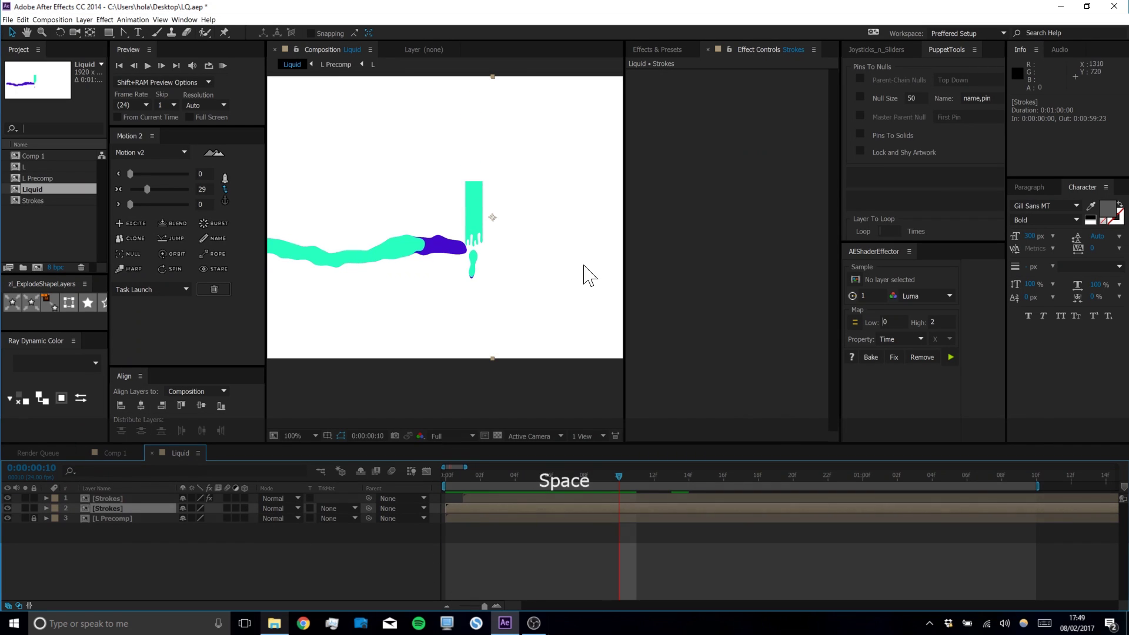
# Shift the filled Strokes layer to start at frame 2, then preview the animation and scrub to frame 17
pyautogui.moveTo(465, 498); pyautogui.dragTo(485, 496)
pyautogui.click(483, 595)
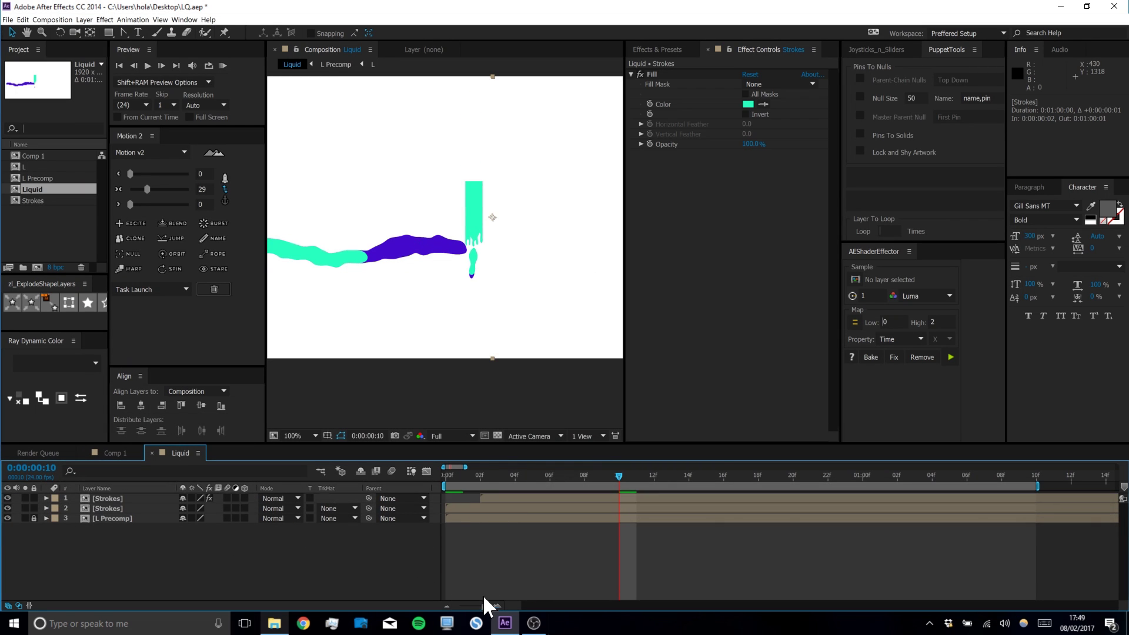
pyautogui.scroll(-2, 449, 348)
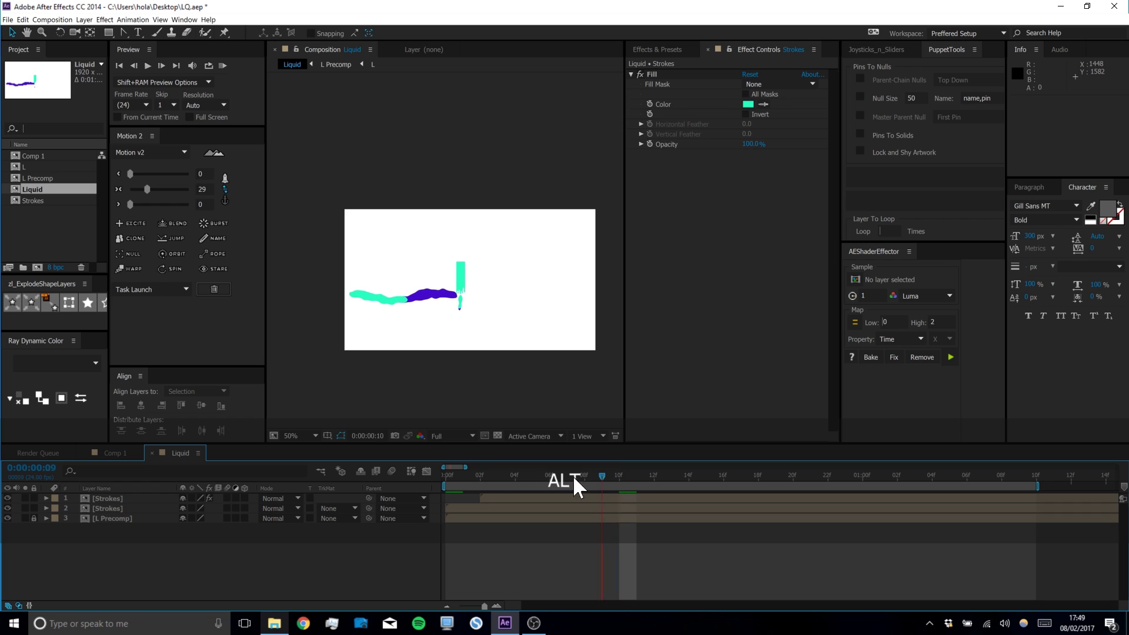
pyautogui.press('space')
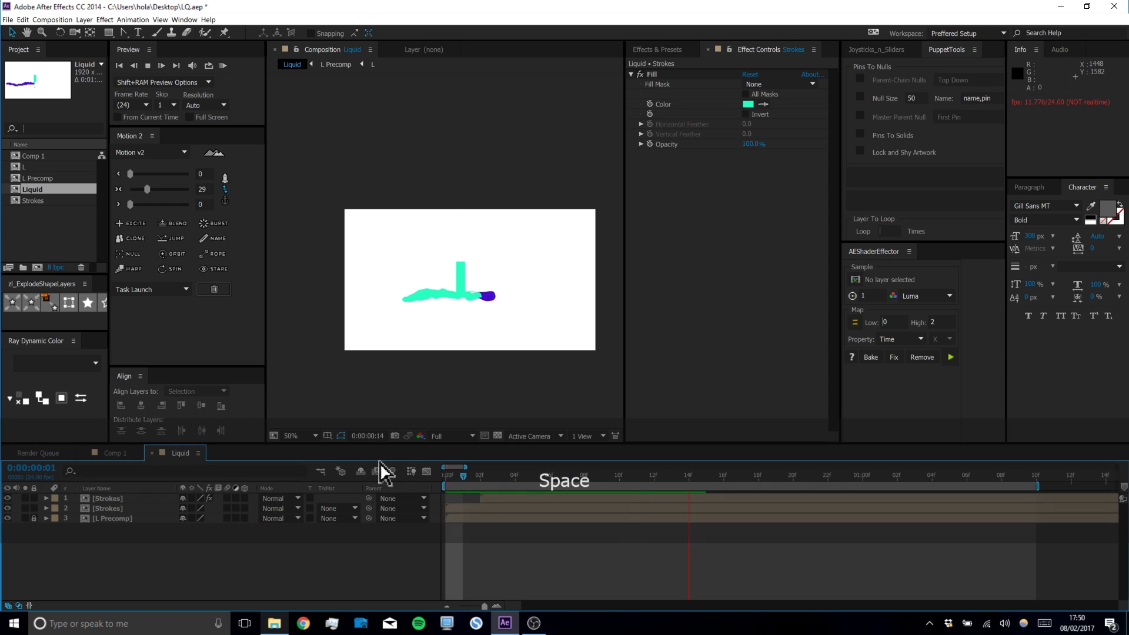
pyautogui.press('space')
pyautogui.click(498, 475)
pyautogui.click(480, 474)
pyautogui.moveTo(584, 485); pyautogui.dragTo(743, 471)
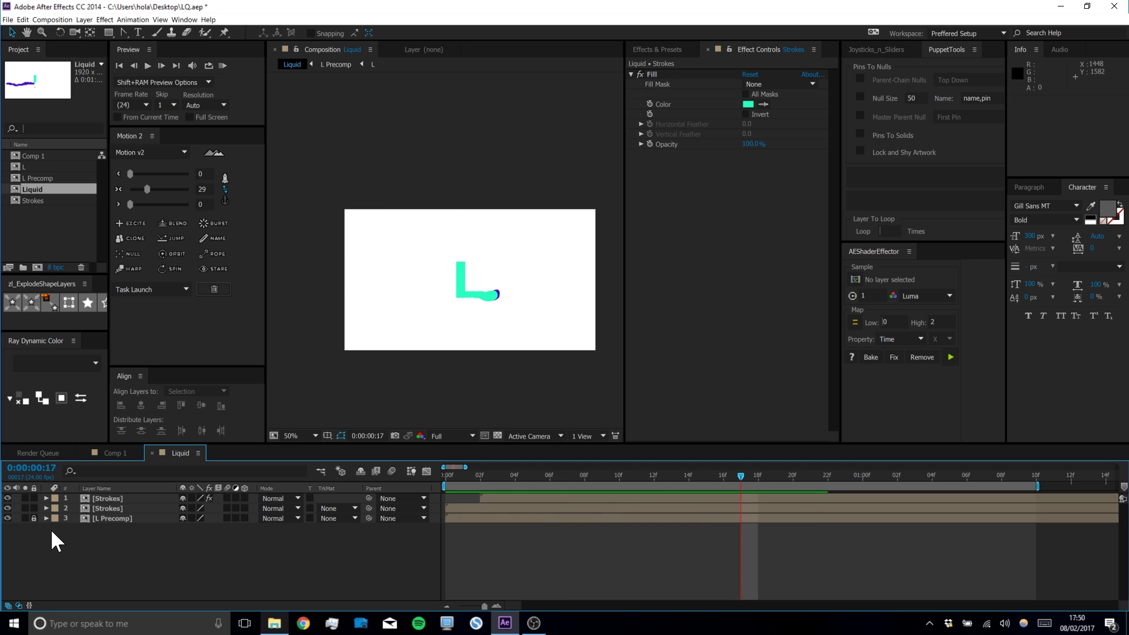
# Duplicate the L Precomp layer and select the bottom copy
pyautogui.click(119, 518)
pyautogui.hotkey('ctrl', 'd')
pyautogui.click(116, 529)
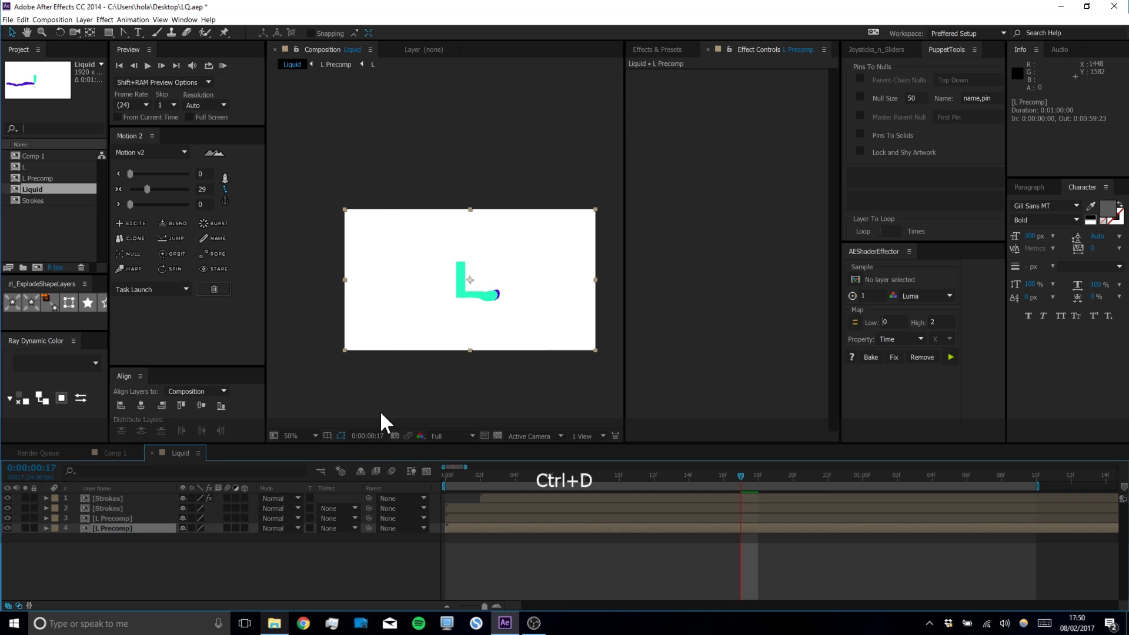
# Copy the Fill effect from the top Strokes layer to the bottom L Precomp and sample the stroke's purple as its color
pyautogui.click(119, 499)
pyautogui.click(652, 72)
pyautogui.hotkey('ctrl', 'c')
pyautogui.click(119, 526)
pyautogui.hotkey('ctrl', 'v')
pyautogui.click(764, 104)
pyautogui.click(497, 293)
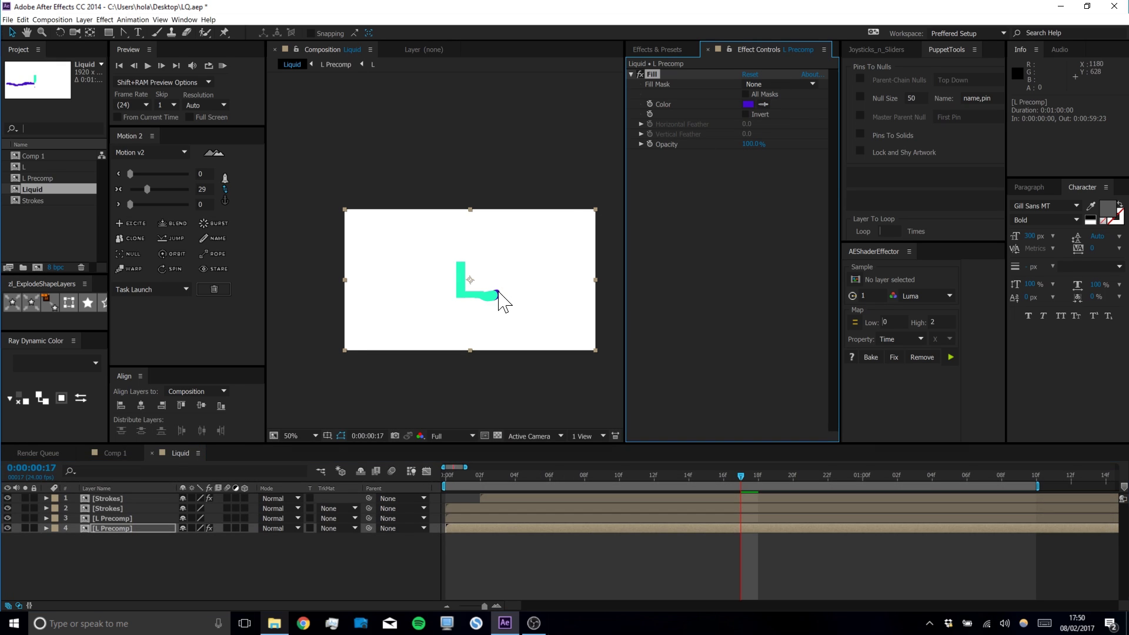
# Shift the upper L Precomp layer to start at frame 2 and preview the animation from the beginning
pyautogui.scroll(2, 499, 300)
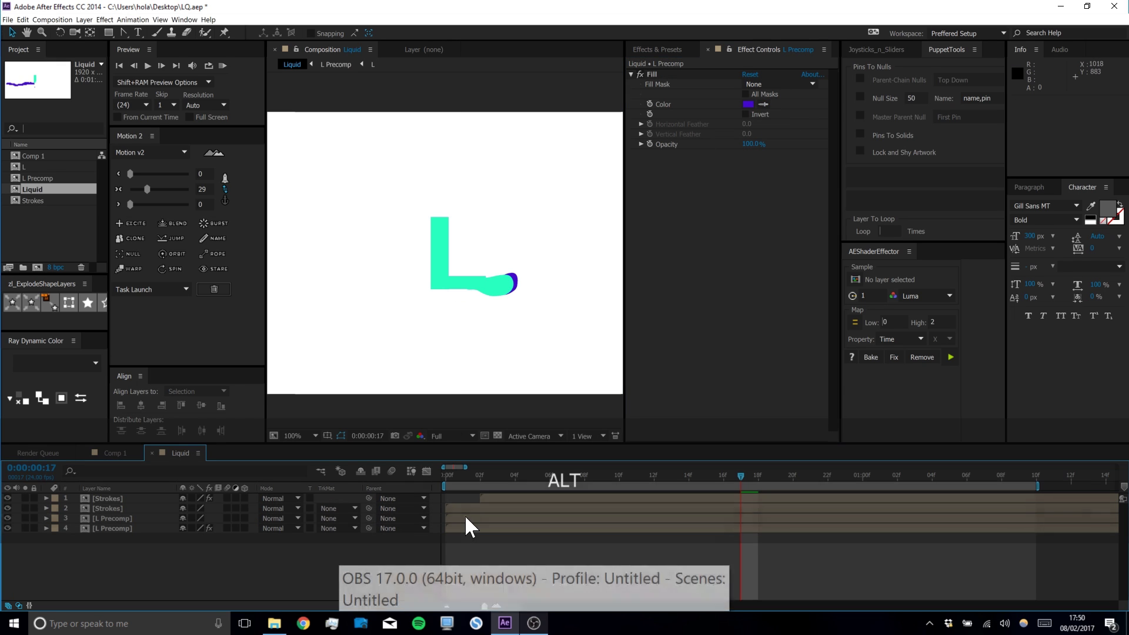
pyautogui.moveTo(466, 517); pyautogui.dragTo(477, 517)
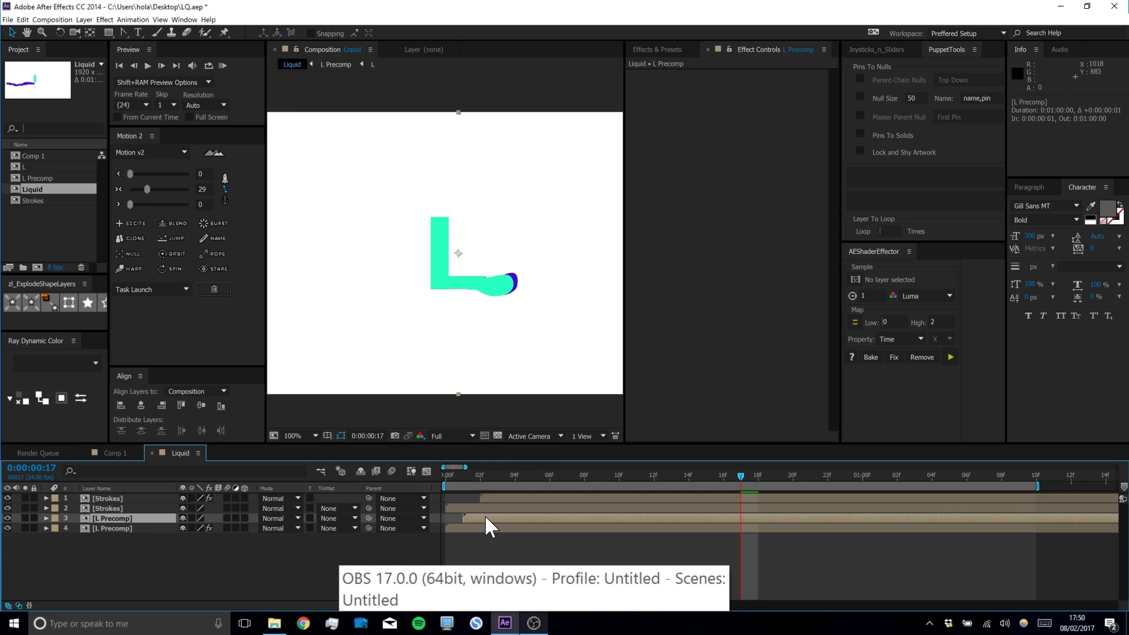
pyautogui.moveTo(489, 477); pyautogui.dragTo(433, 453)
pyautogui.press('space')
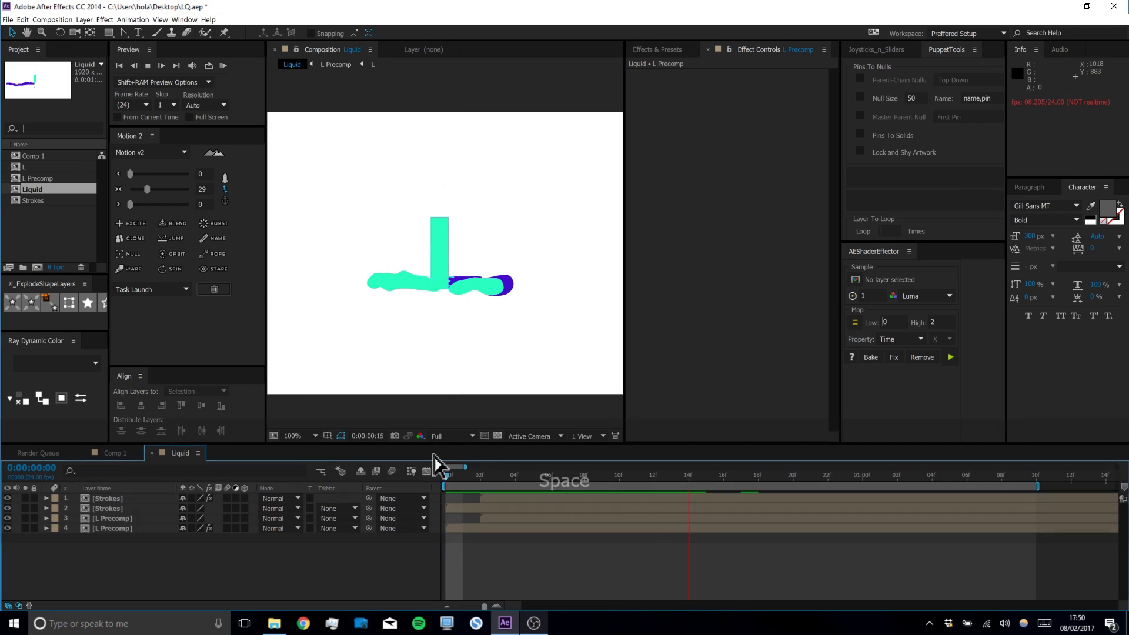
# Play the two-color animation from the beginning and inspect the strokes at frame 5
pyautogui.press('space')
pyautogui.moveTo(460, 475); pyautogui.dragTo(394, 450)
pyautogui.press('space')
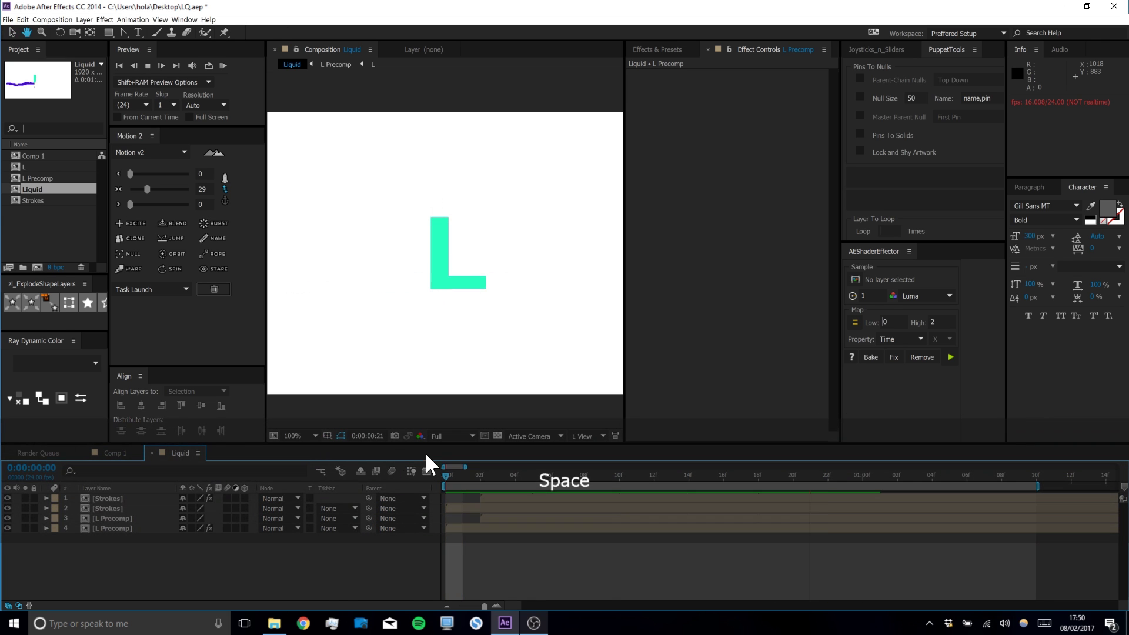
pyautogui.moveTo(543, 478)
pyautogui.mouseDown()
pyautogui.moveTo(485, 465)
pyautogui.moveTo(537, 466)
pyautogui.mouseUp()
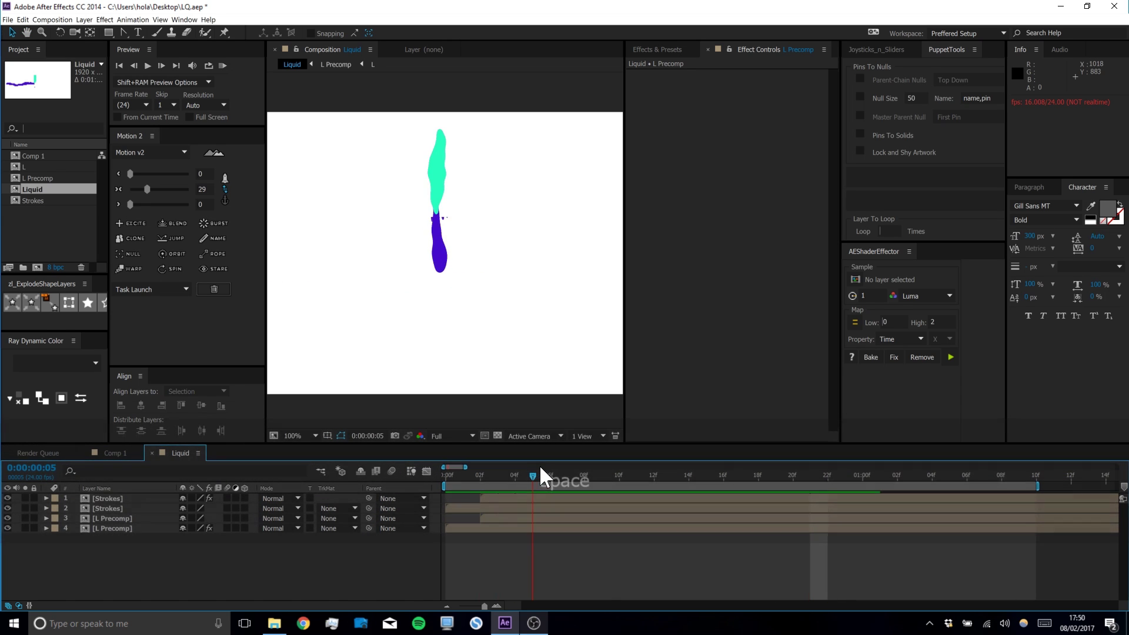
# Shift both L Precomp layers one frame later so they start at frames 1 and 3
pyautogui.click(94, 529)
pyautogui.keyDown('ctrl'); pyautogui.click(111, 517); pyautogui.keyUp('ctrl')
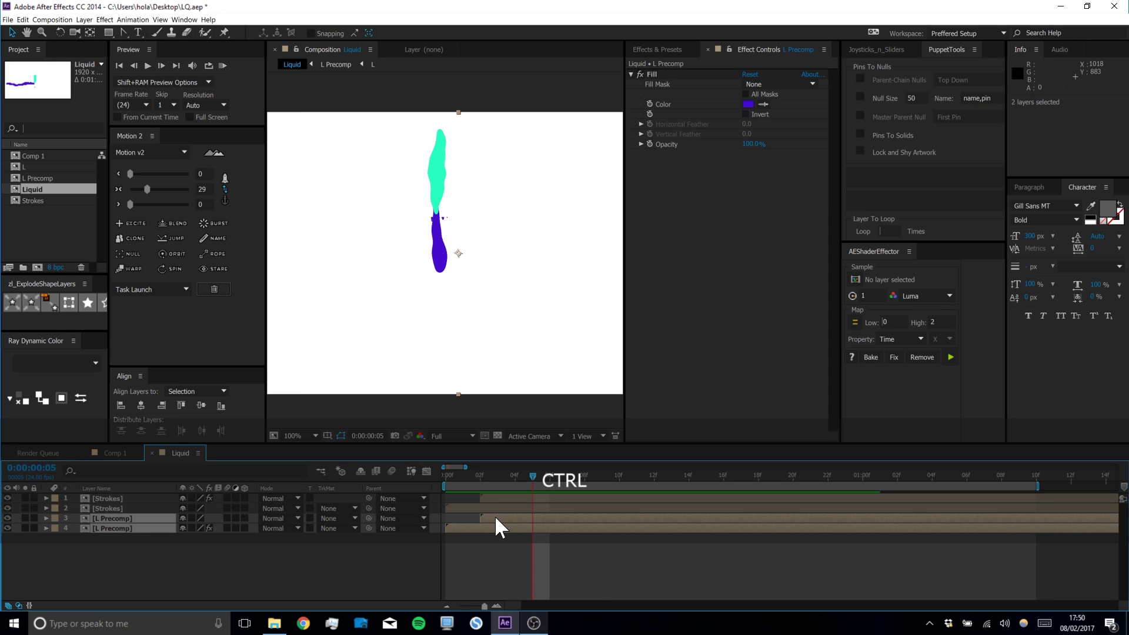
pyautogui.moveTo(496, 517); pyautogui.dragTo(518, 515)
pyautogui.click(518, 551)
# End the work area at frame 22 and run a RAM preview of the animation
pyautogui.moveTo(532, 475); pyautogui.dragTo(824, 457)
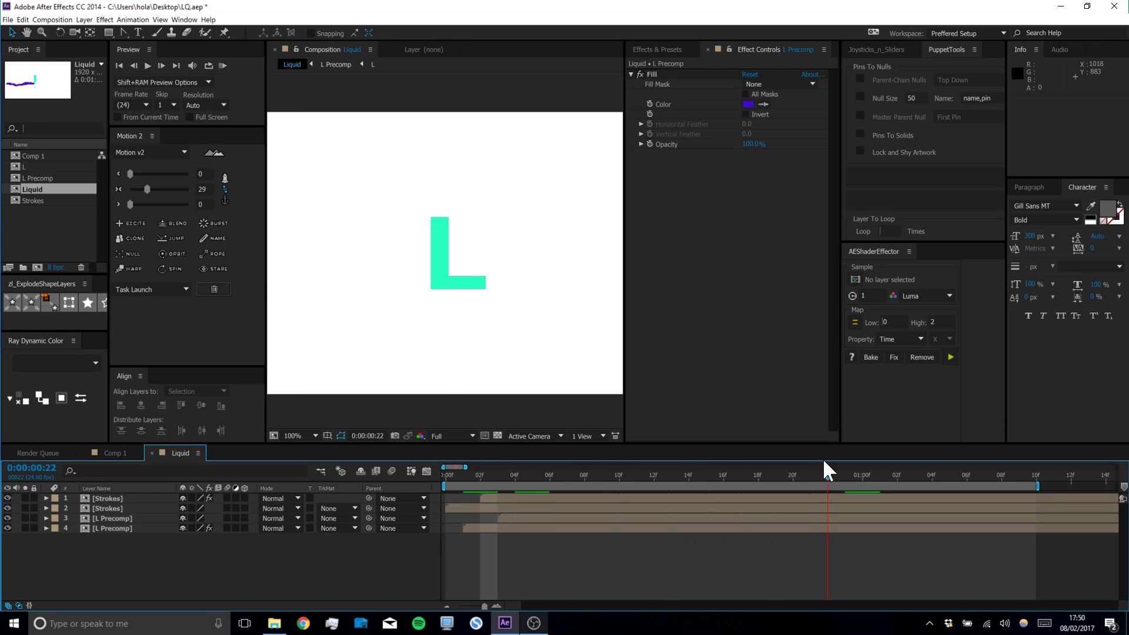
pyautogui.press('n')
pyautogui.click(224, 65)
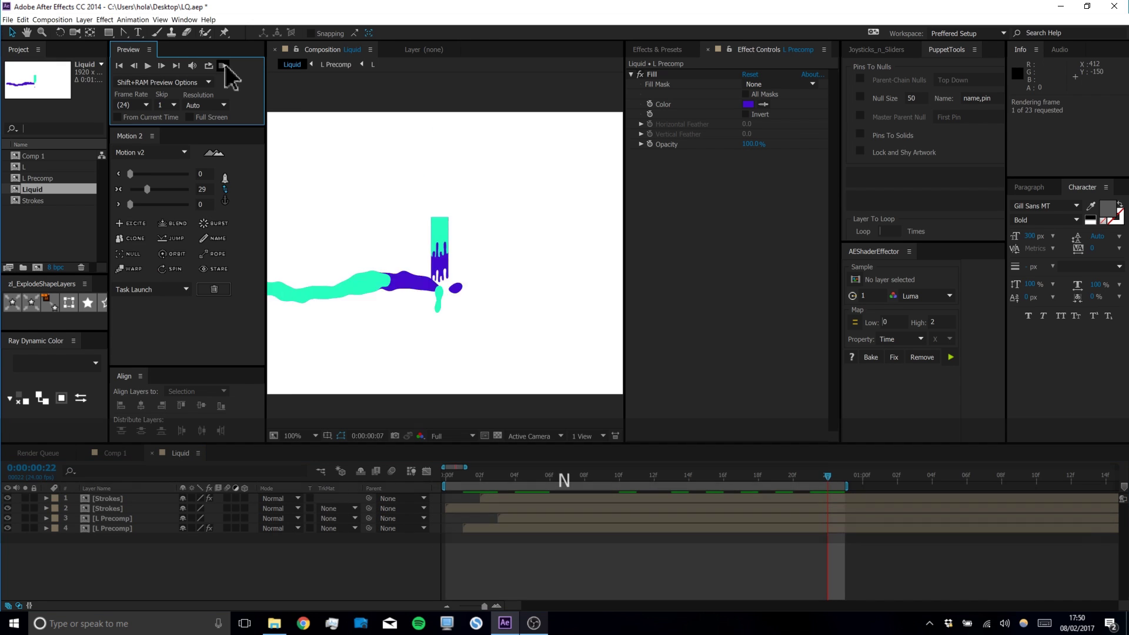
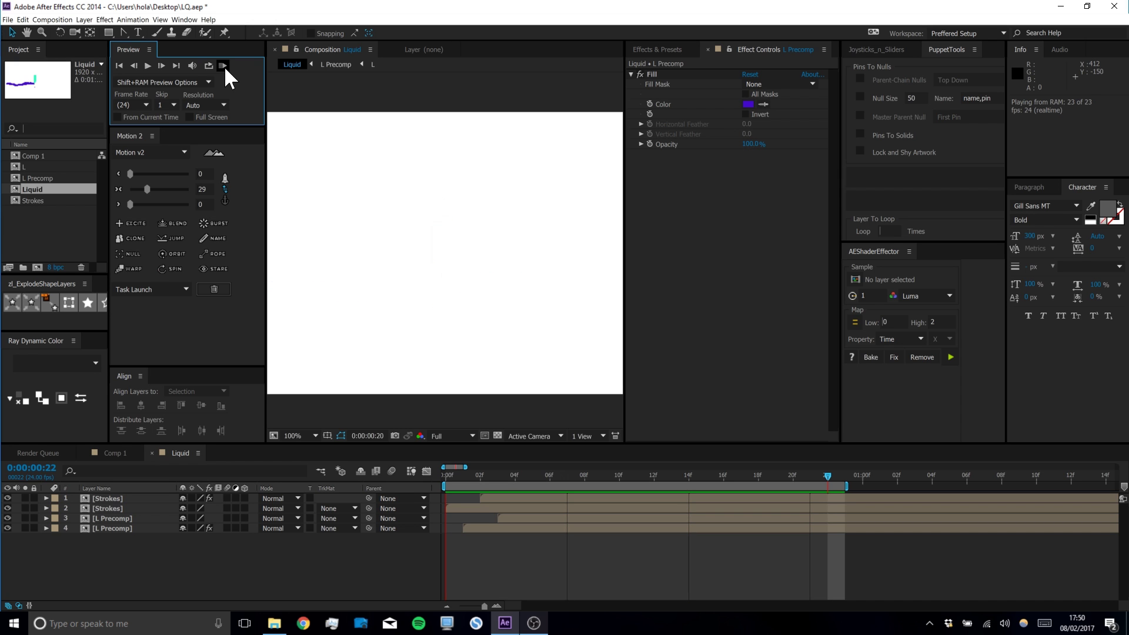
pyautogui.press('space')
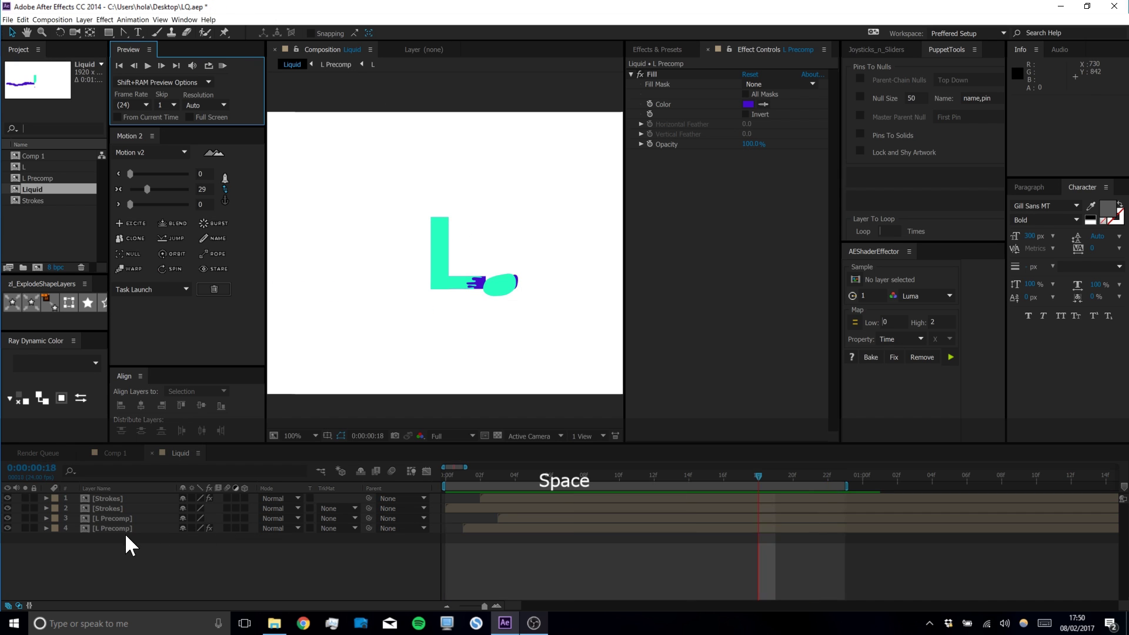
# Try a 50 px stroke width on both Motion layers in the Strokes composition
pyautogui.doubleClick(109, 500)
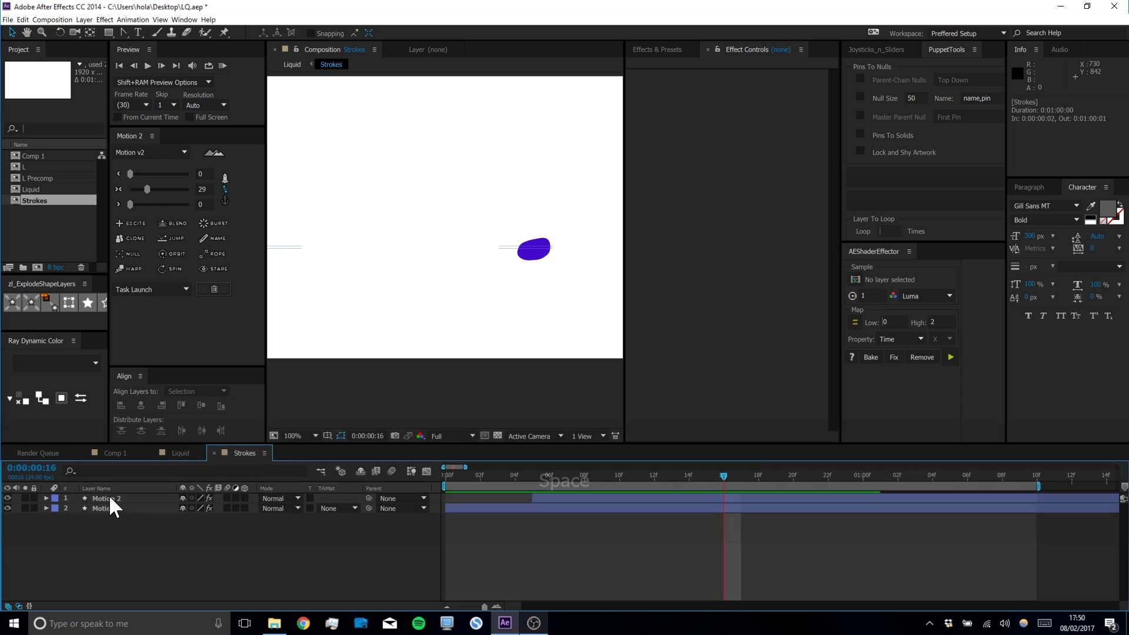
pyautogui.click(108, 497)
pyautogui.keyDown('shift'); pyautogui.click(113, 507); pyautogui.keyUp('shift')
pyautogui.click(469, 36)
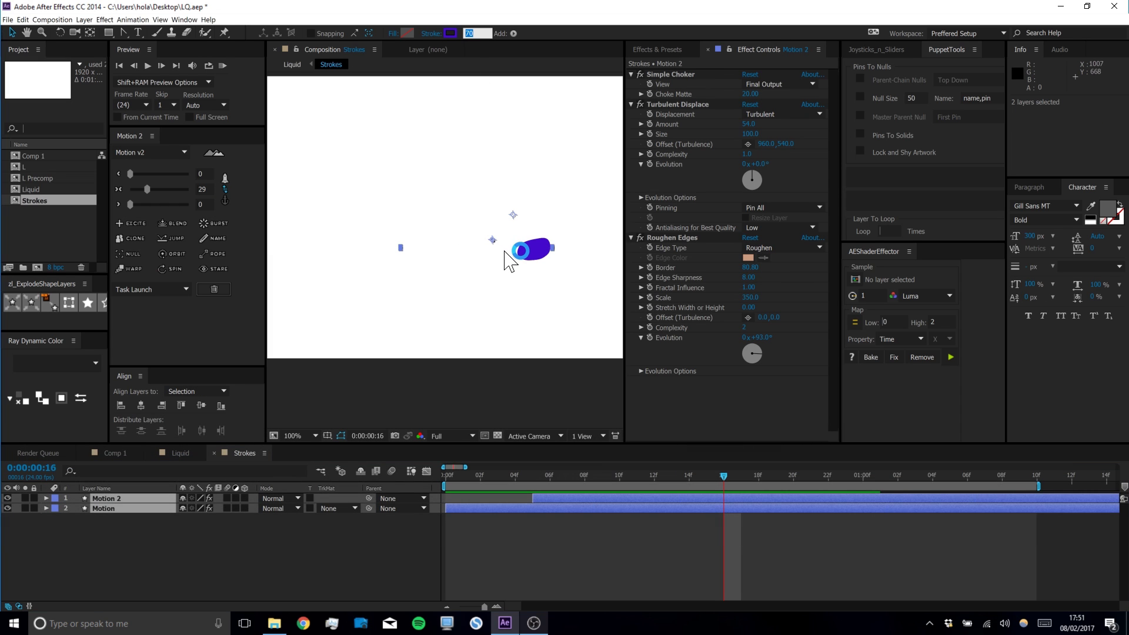
pyautogui.write('50')
pyautogui.press('Return')
pyautogui.click(574, 506)
# Preview the thinner strokes in the Liquid composition and undo the stroke width change
pyautogui.click(112, 452)
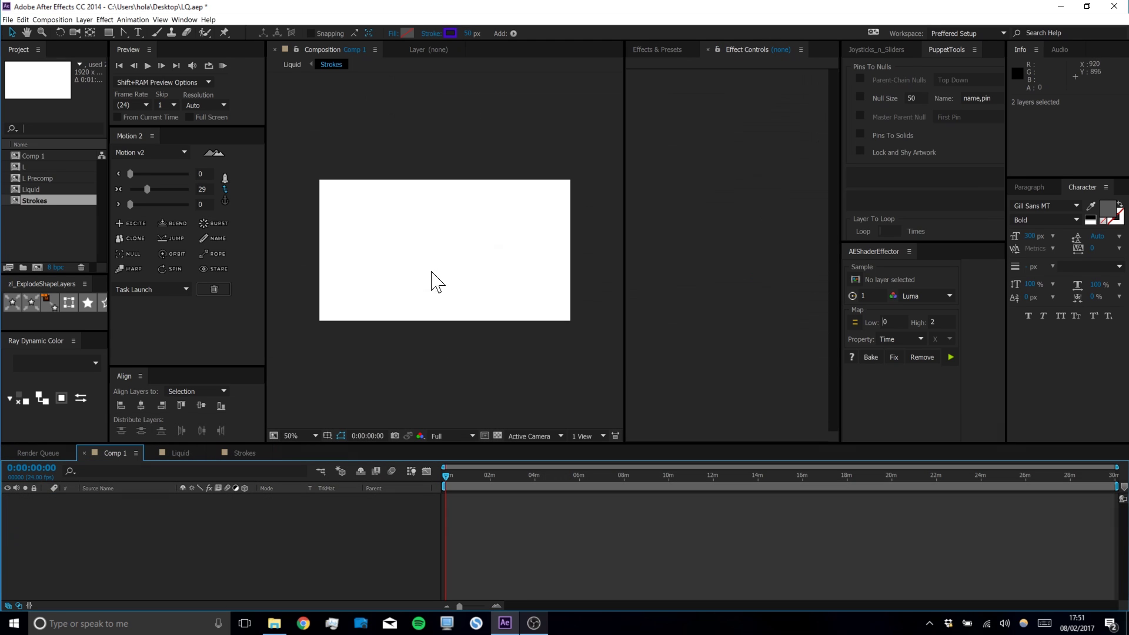
pyautogui.click(180, 454)
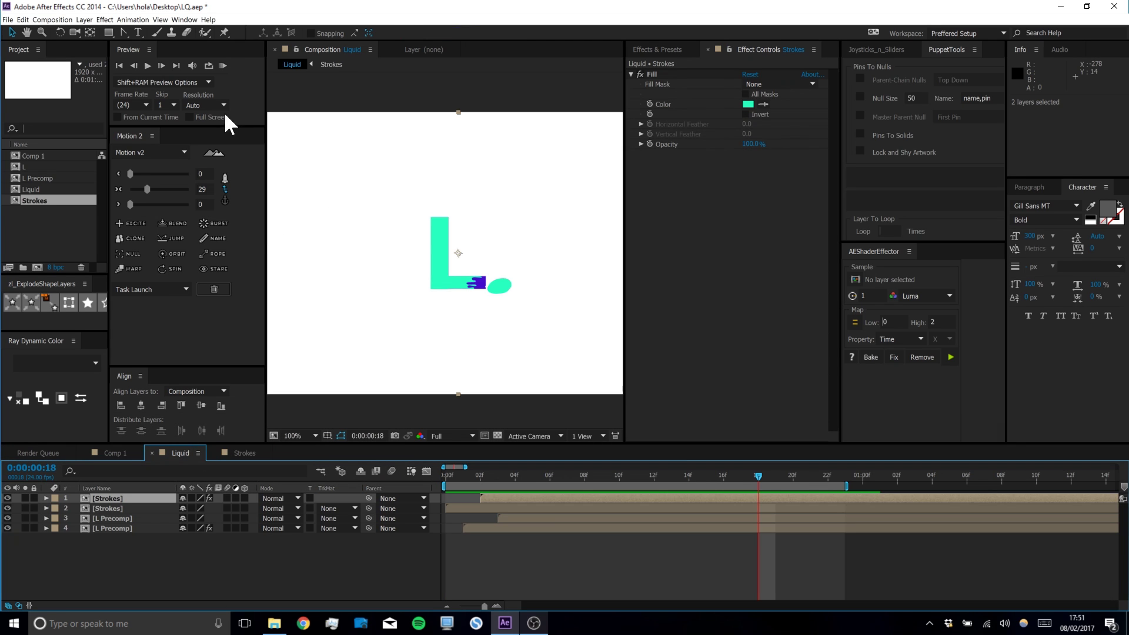
pyautogui.click(223, 66)
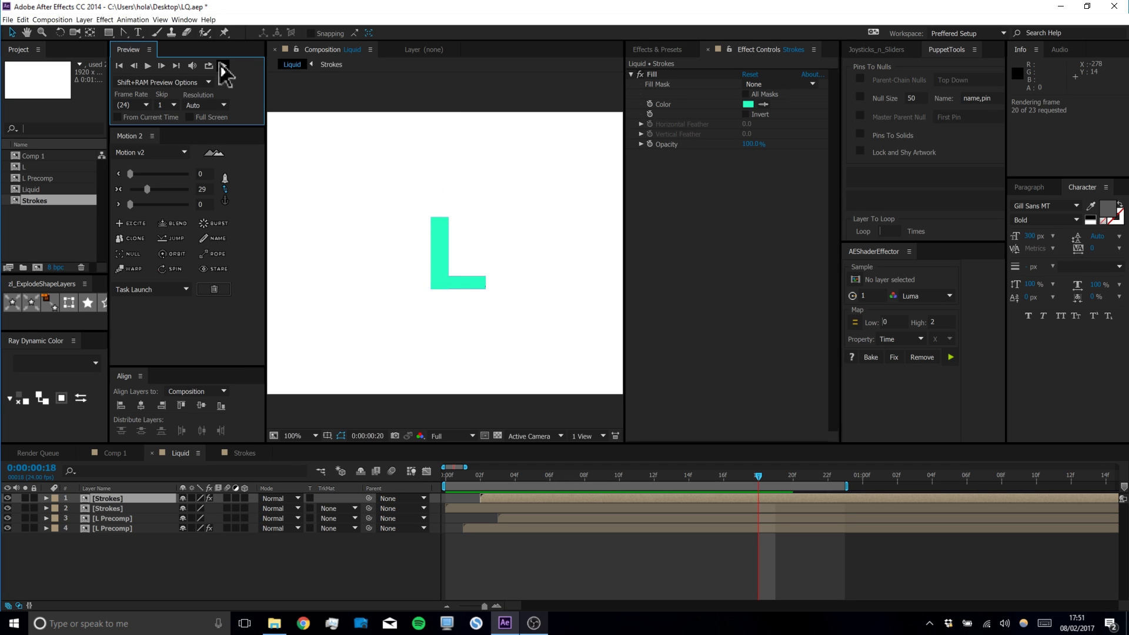
pyautogui.press('space')
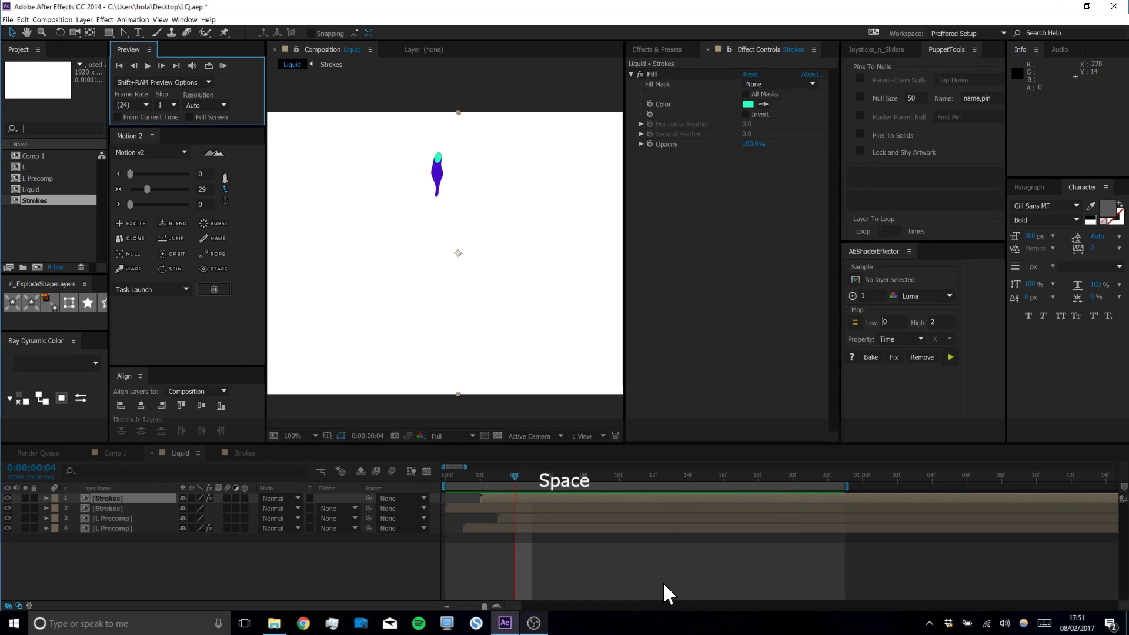
pyautogui.hotkey('ctrl', 'z')
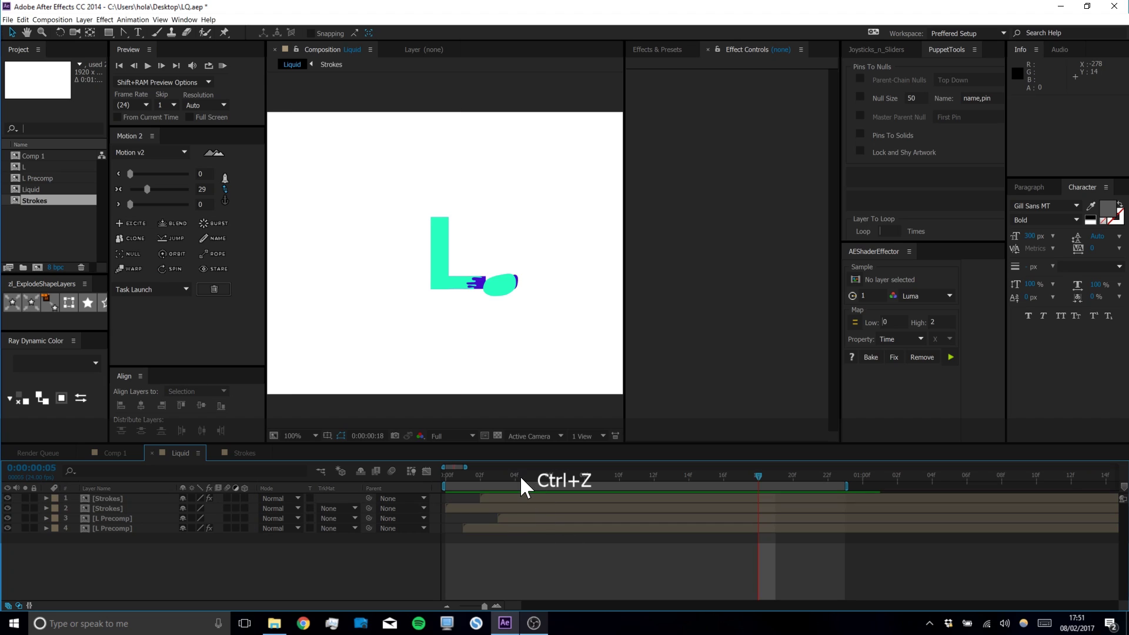
# Examine the stroke motion by scrubbing through the Strokes composition, then return to the Liquid composition
pyautogui.moveTo(521, 477); pyautogui.dragTo(724, 476)
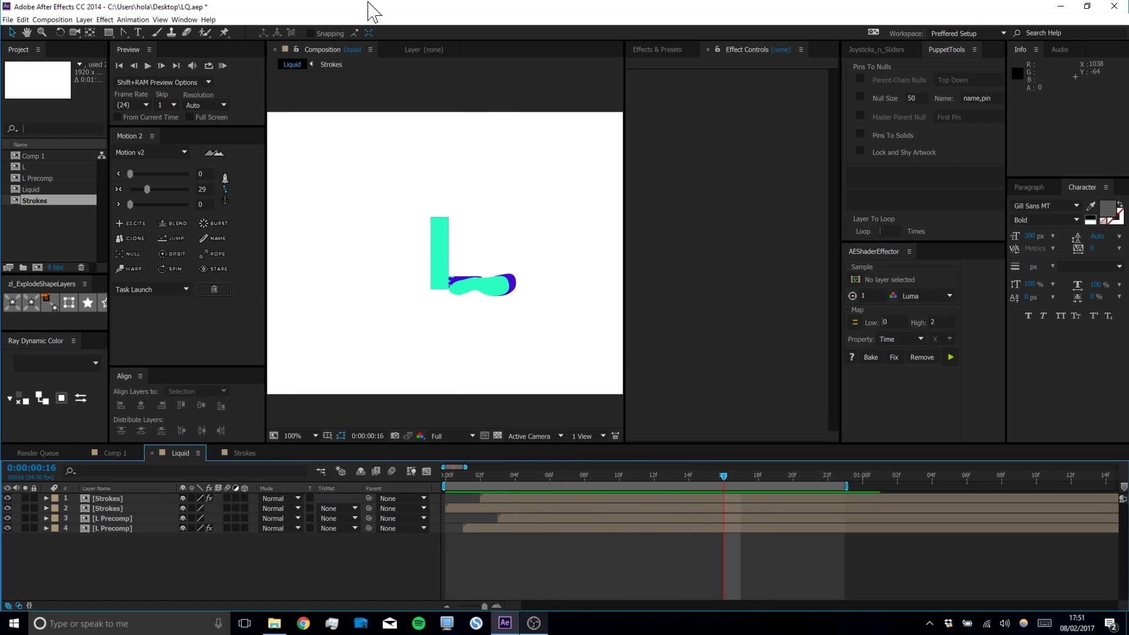
pyautogui.click(242, 453)
pyautogui.click(133, 534)
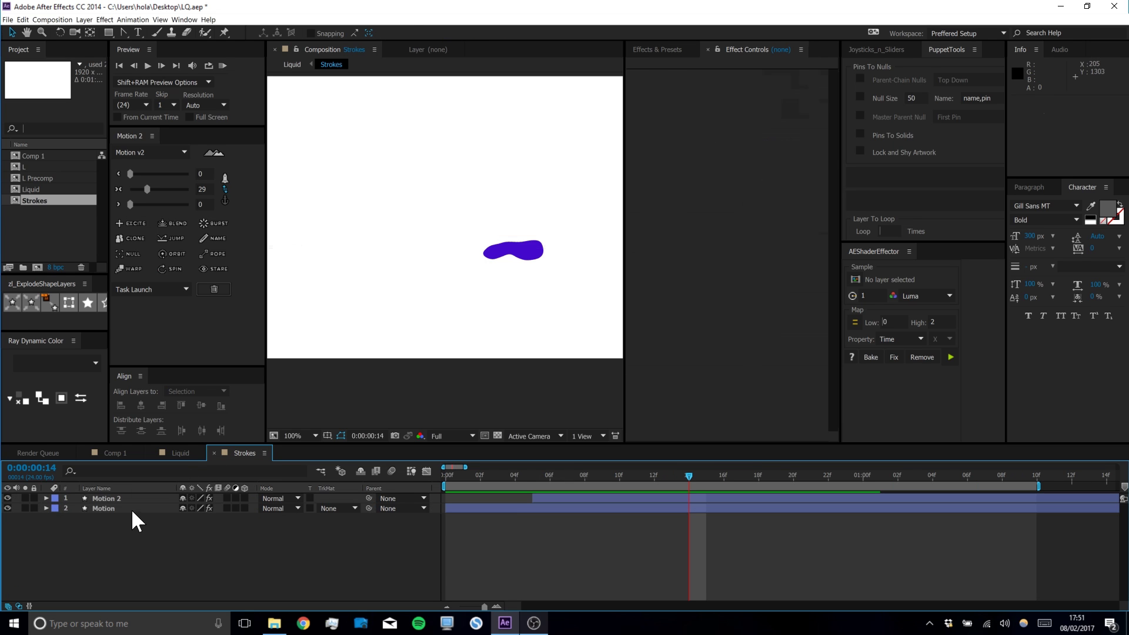
pyautogui.moveTo(132, 509); pyautogui.dragTo(531, 171)
pyautogui.moveTo(694, 476); pyautogui.dragTo(869, 479)
pyautogui.moveTo(595, 479)
pyautogui.mouseDown()
pyautogui.moveTo(443, 483)
pyautogui.moveTo(521, 485)
pyautogui.mouseUp()
pyautogui.click(315, 585)
pyautogui.click(173, 452)
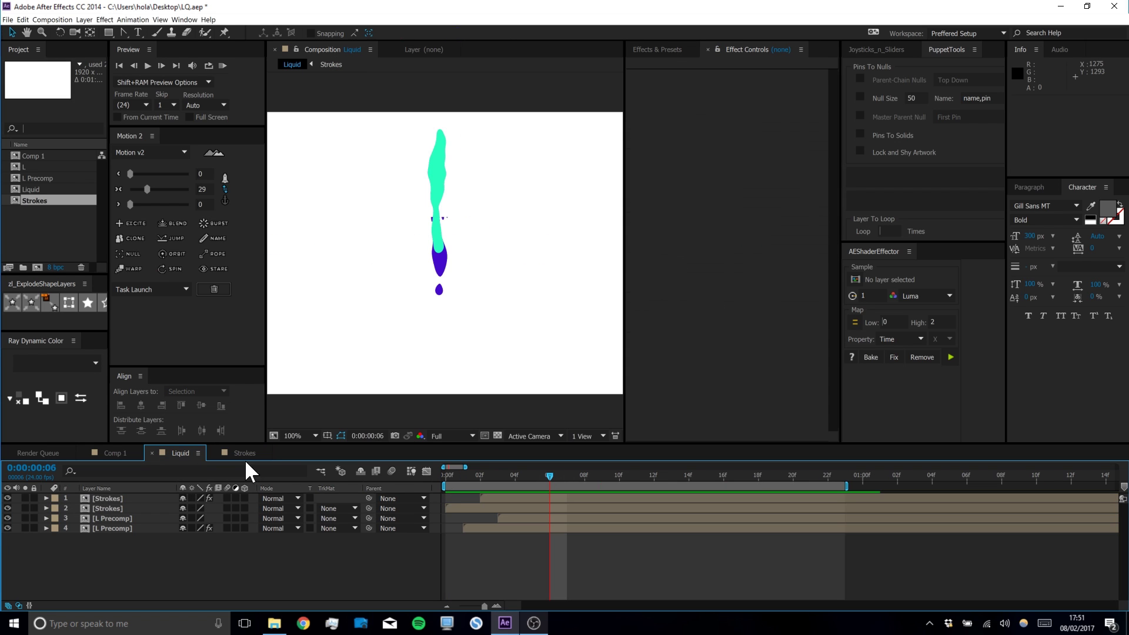
# Scrub through the Liquid composition and RAM preview the whole reveal
pyautogui.moveTo(551, 475); pyautogui.dragTo(841, 454)
pyautogui.moveTo(707, 470); pyautogui.dragTo(428, 470)
pyautogui.moveTo(511, 484)
pyautogui.mouseDown()
pyautogui.moveTo(612, 493)
pyautogui.moveTo(812, 475)
pyautogui.mouseUp()
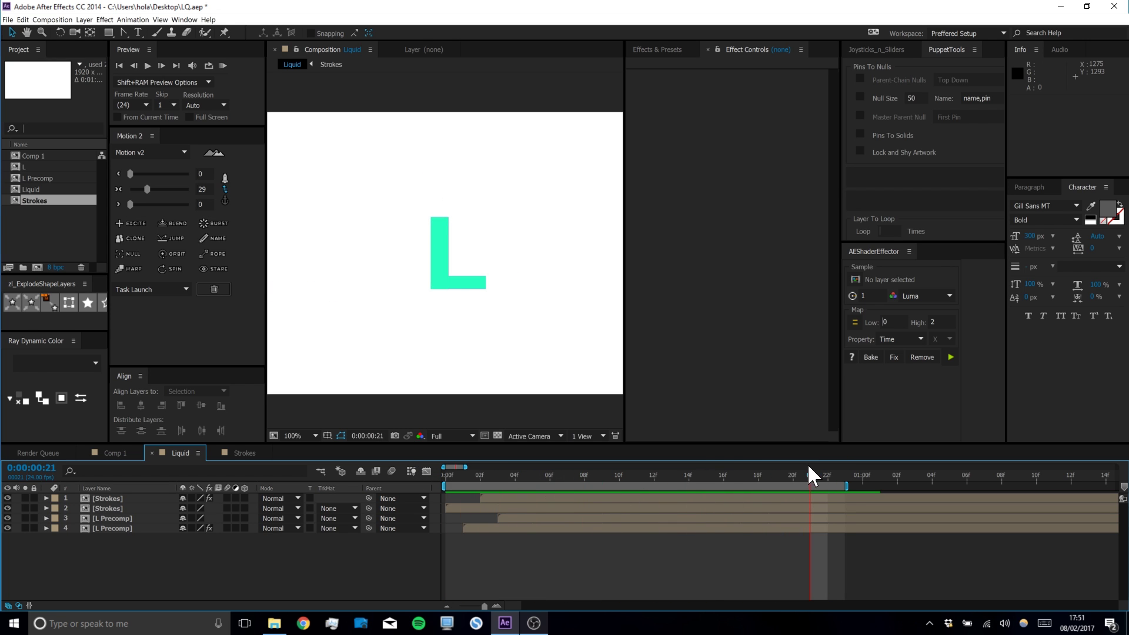
pyautogui.click(222, 62)
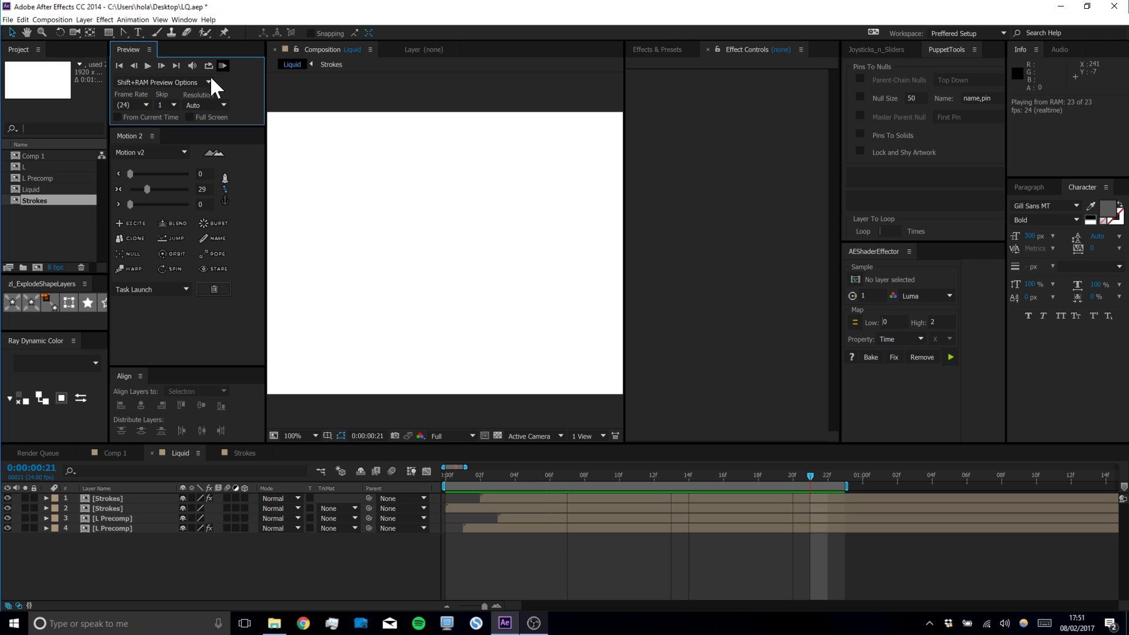
pyautogui.press('space')
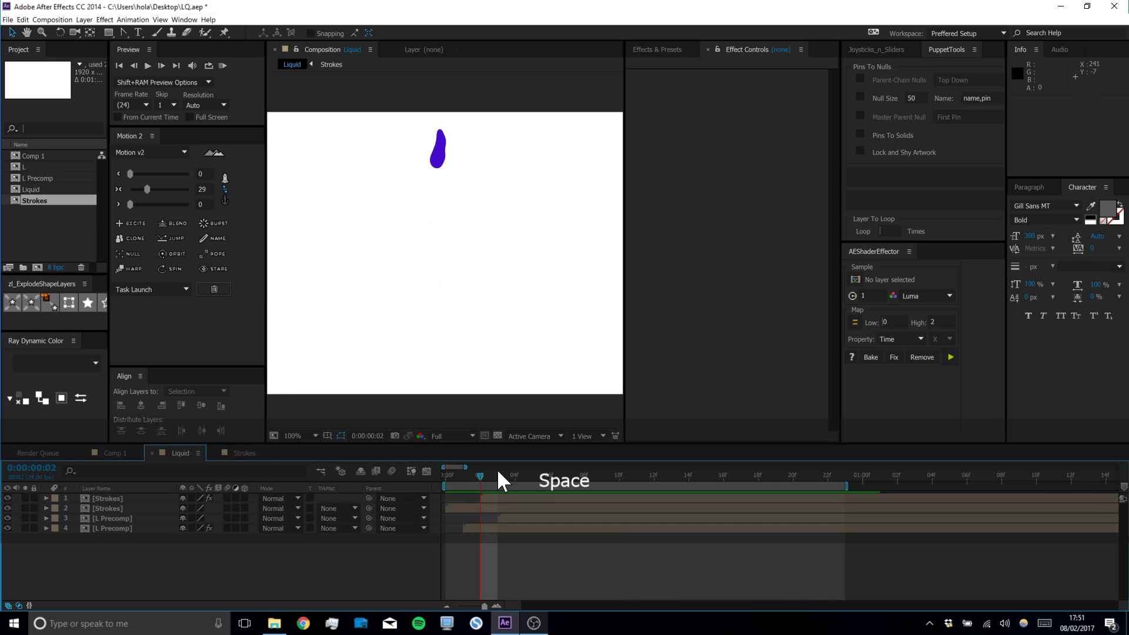
# At frame 11, draw a short diagonal line from the L's corner with the Pen tool and set its stroke width to 22 px
pyautogui.moveTo(482, 474); pyautogui.dragTo(689, 475)
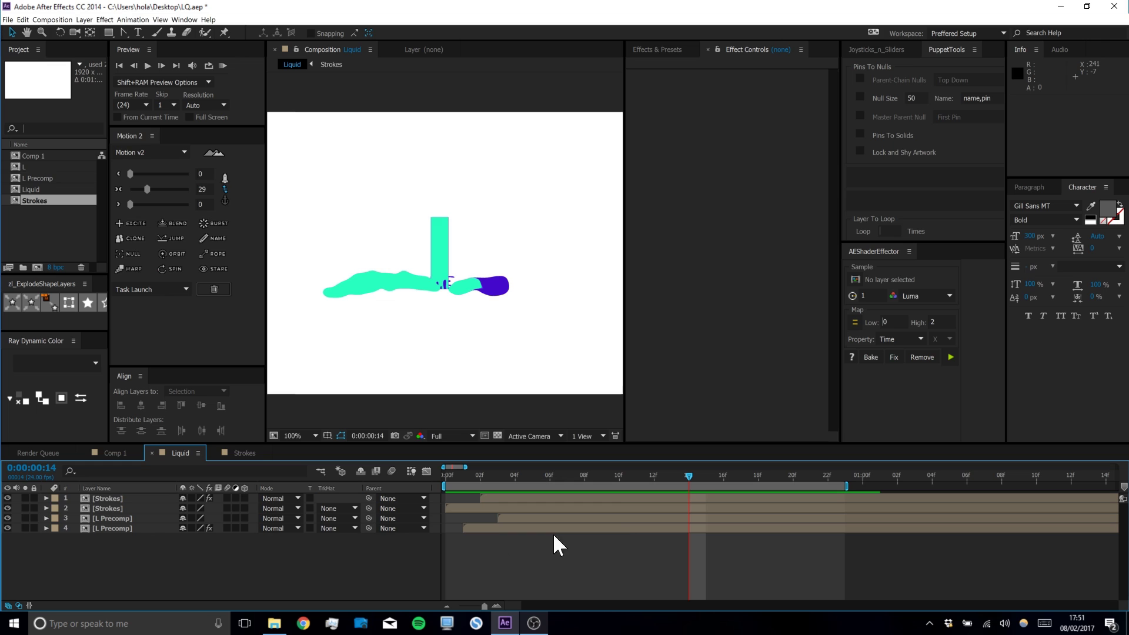
pyautogui.moveTo(689, 480); pyautogui.dragTo(638, 476)
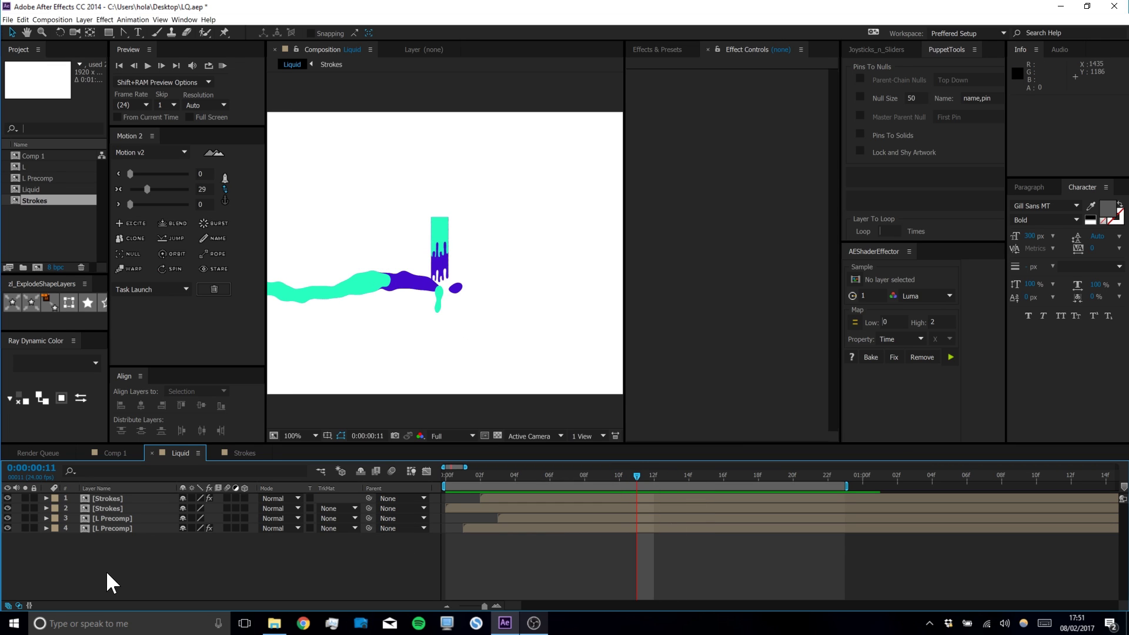
pyautogui.moveTo(122, 30); pyautogui.dragTo(164, 32)
pyautogui.moveTo(446, 290); pyautogui.dragTo(470, 328)
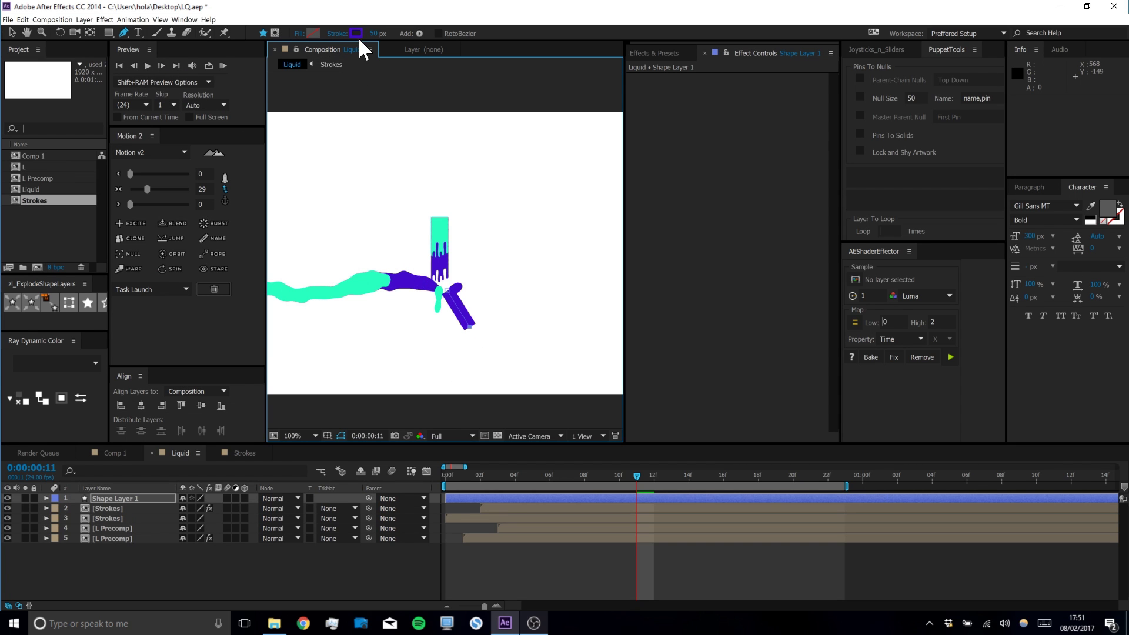
pyautogui.moveTo(375, 34); pyautogui.dragTo(362, 36)
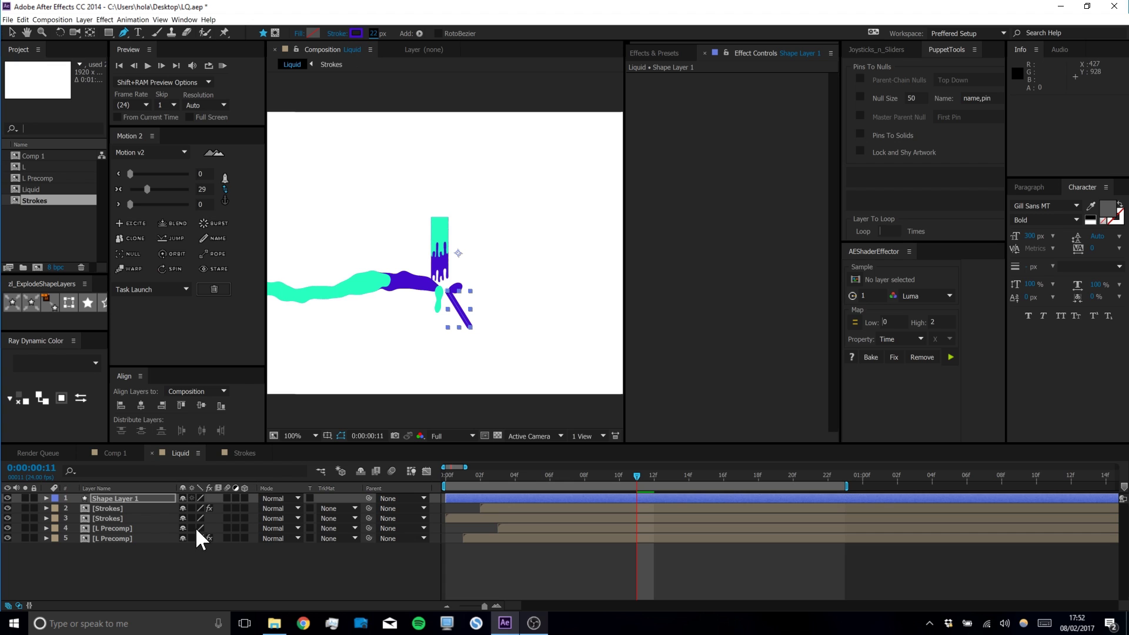
# Copy Simple Choker, Turbulent Displace and Roughen Edges from the Strokes composition's Motion layer onto the diagonal line's layer in Liquid
pyautogui.click(254, 458)
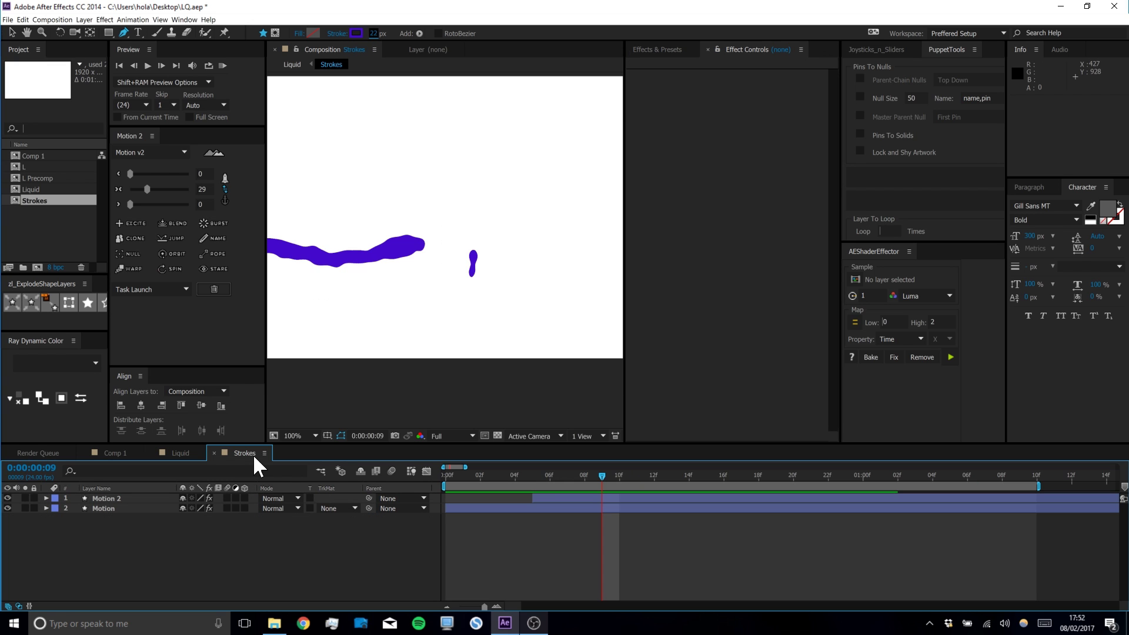
pyautogui.click(94, 507)
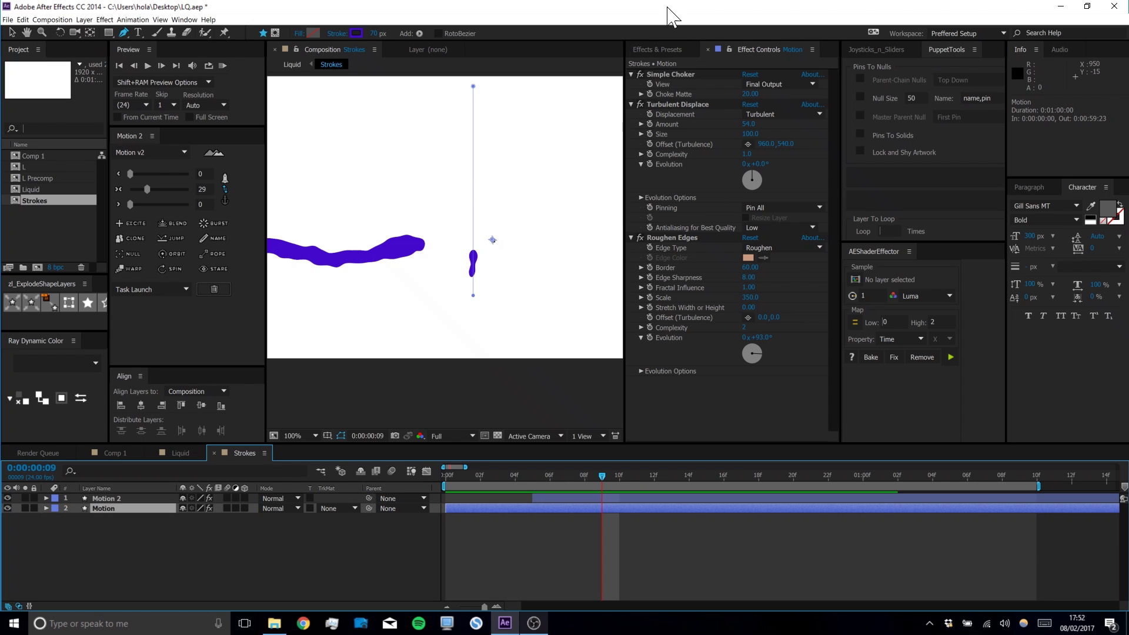
pyautogui.keyDown('shift'); pyautogui.click(687, 236); pyautogui.keyUp('shift')
pyautogui.hotkey('ctrl', 'c')
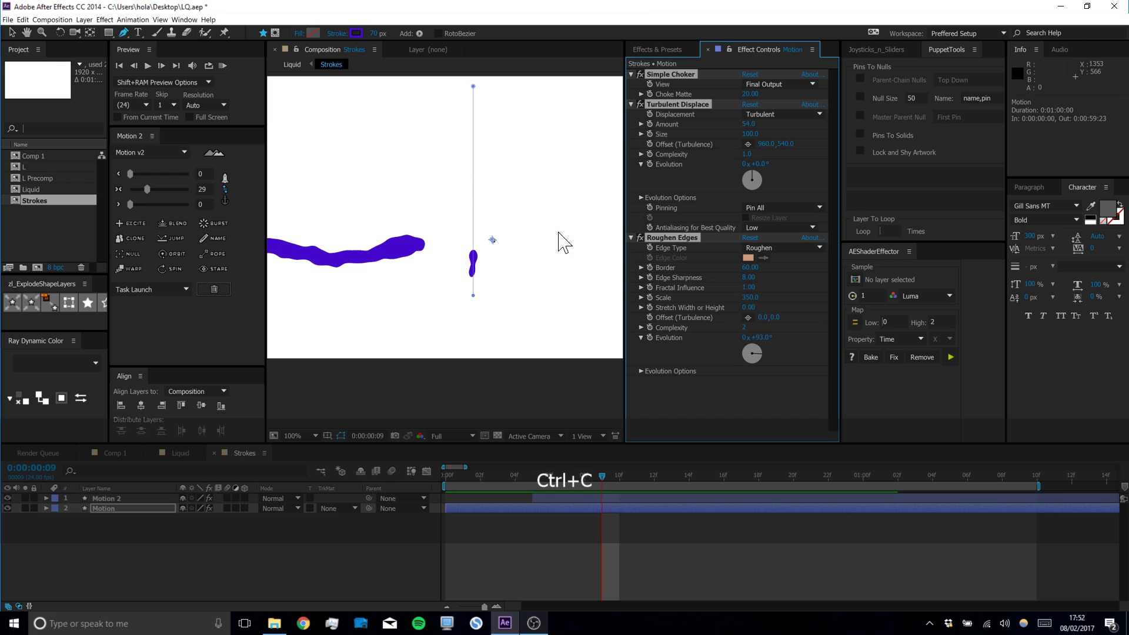
pyautogui.click(175, 451)
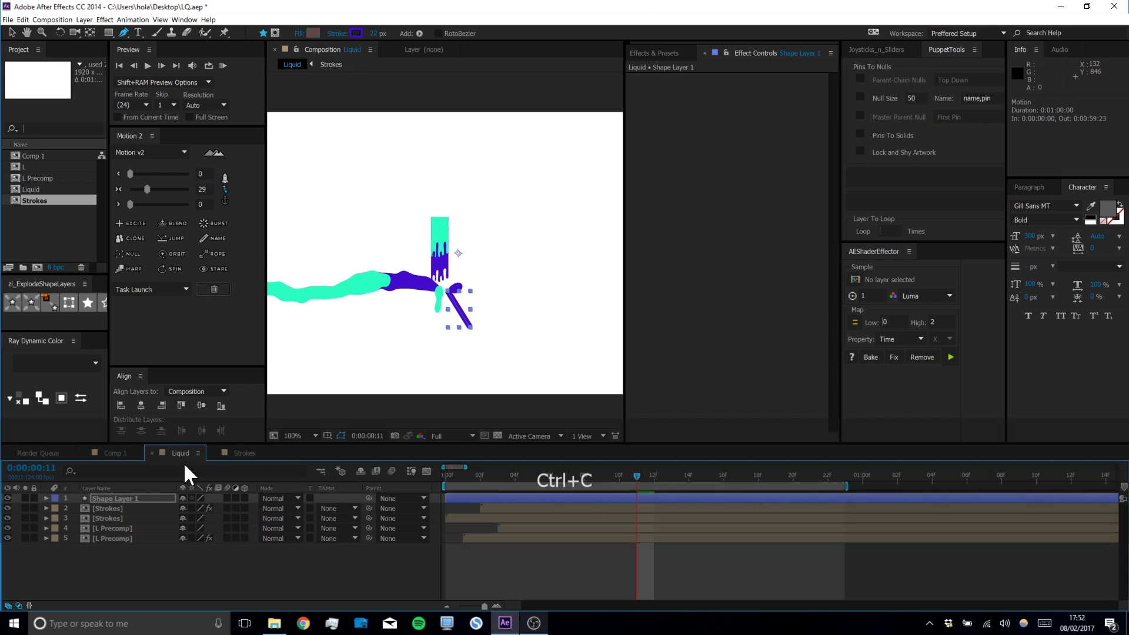
pyautogui.click(126, 497)
pyautogui.hotkey('ctrl', 'v')
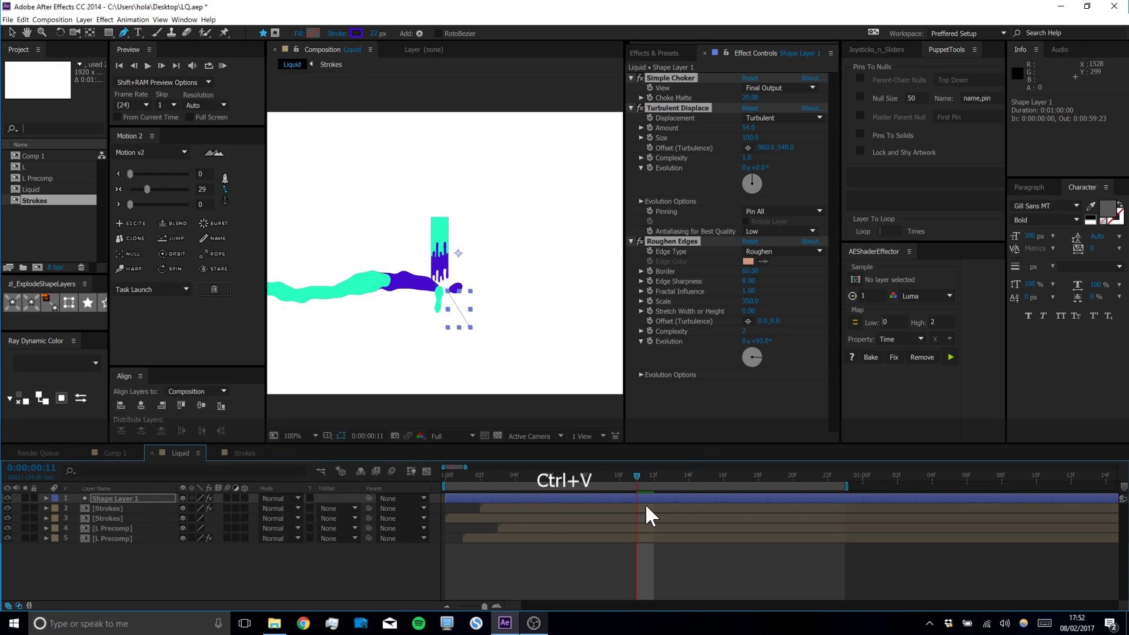
# Set the diagonal line's Simple Choker Choke Matte to 10 and its Roughen Edges Border to about 20
pyautogui.click(736, 405)
pyautogui.moveTo(748, 271); pyautogui.dragTo(705, 277)
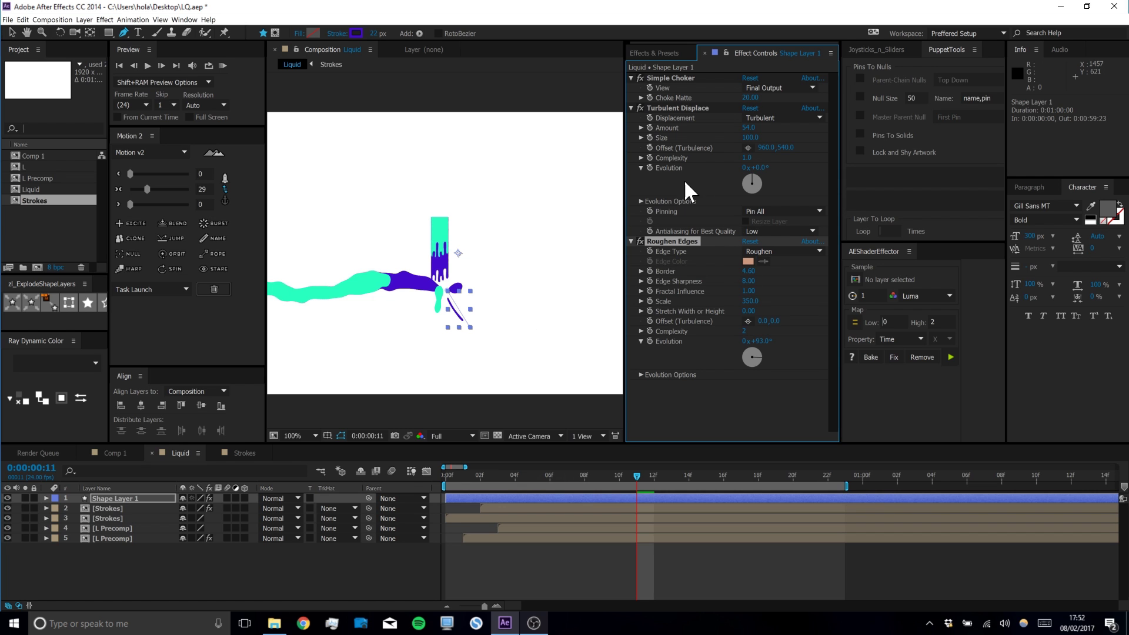
pyautogui.scroll(2, 466, 303)
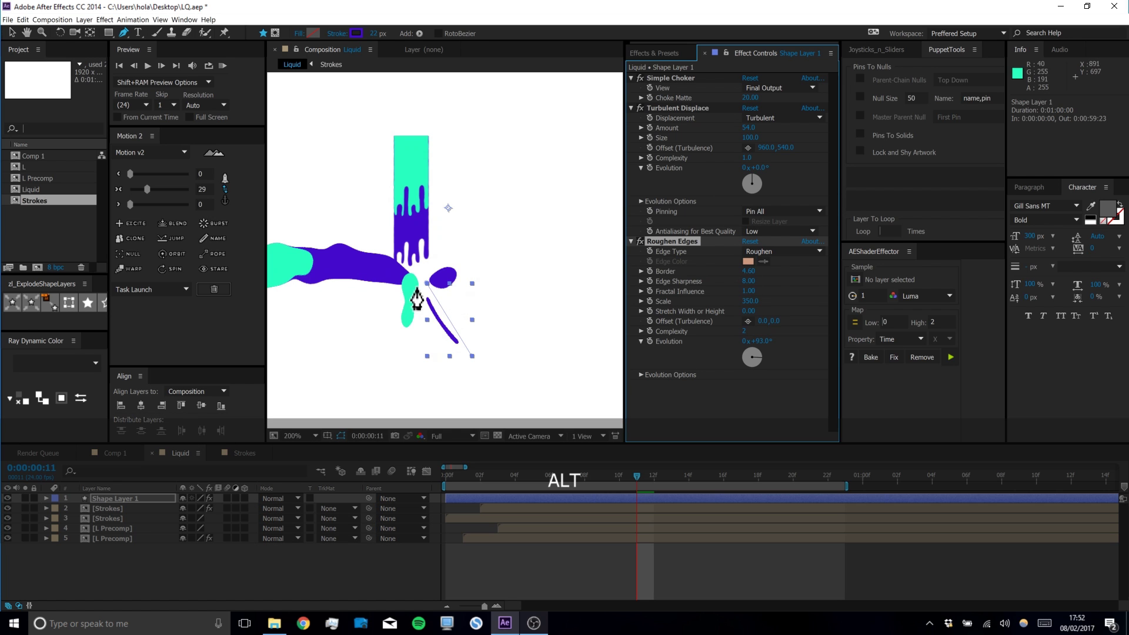
pyautogui.click(747, 98)
pyautogui.click(752, 98)
pyautogui.write('10')
pyautogui.press('Return')
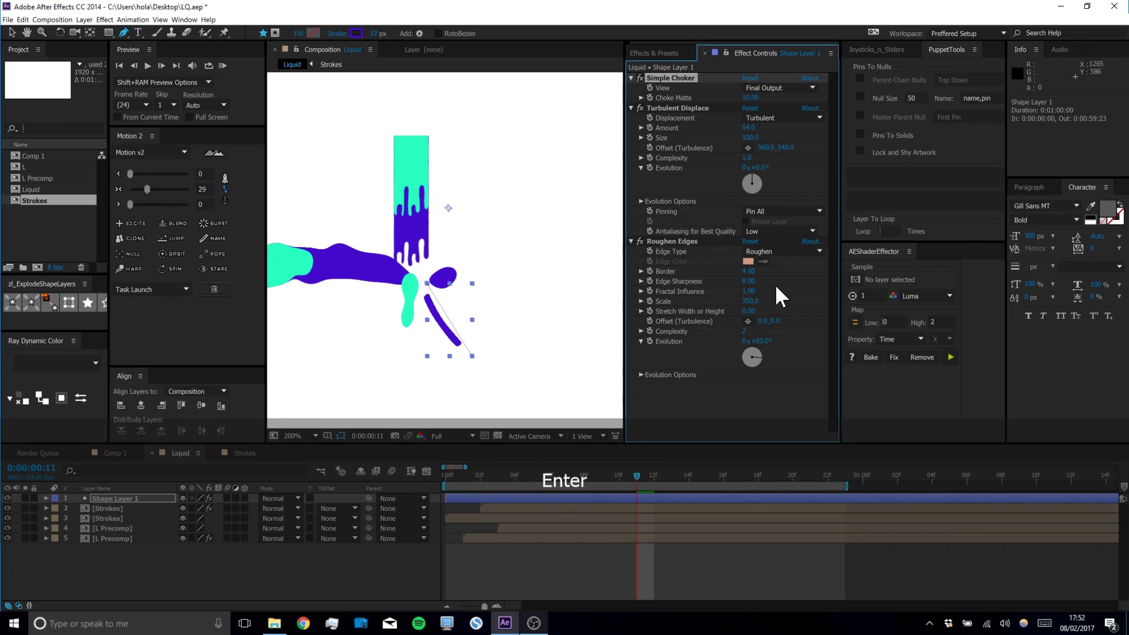
pyautogui.moveTo(749, 274); pyautogui.dragTo(812, 272)
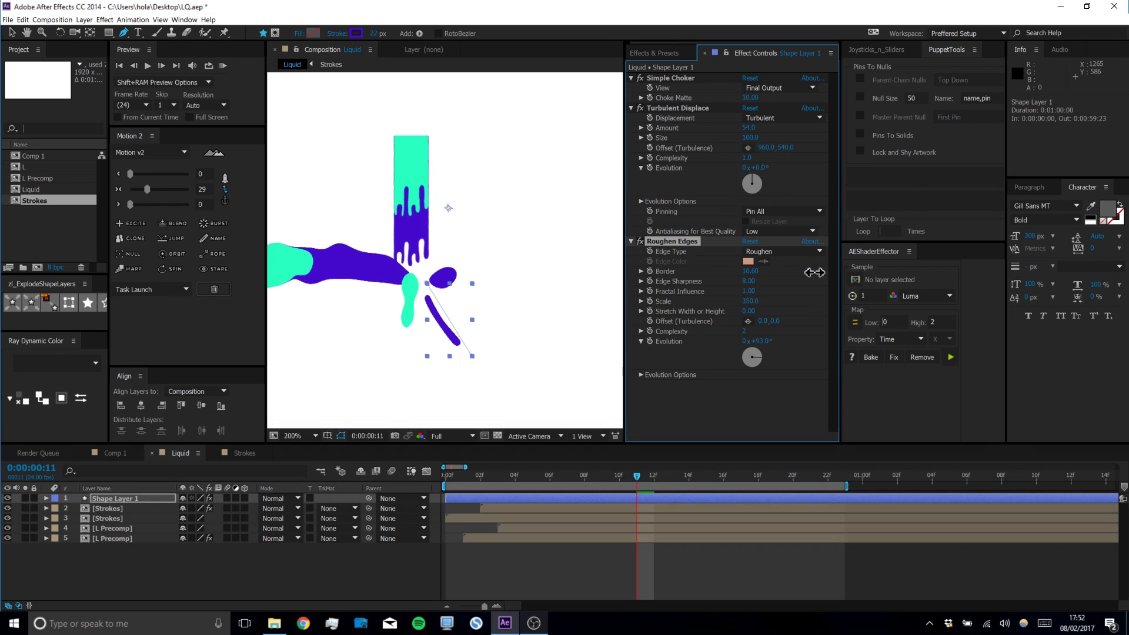
pyautogui.click(509, 558)
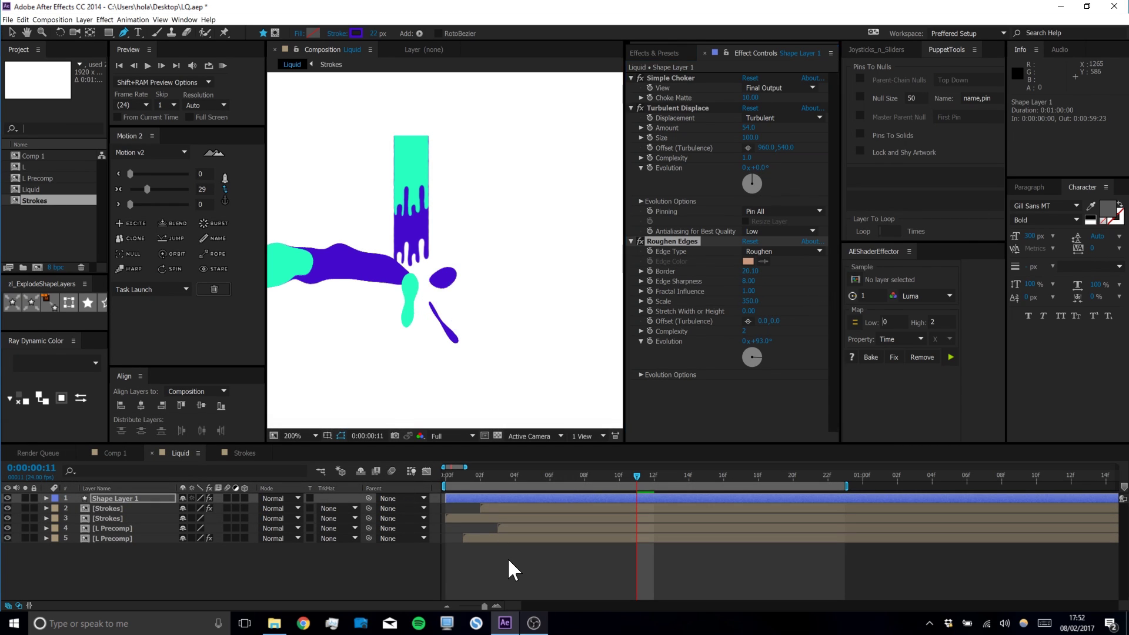
# Expand the diagonal line's shape layer and add Trim Paths to its contents
pyautogui.click(98, 499)
pyautogui.click(46, 498)
pyautogui.click(251, 509)
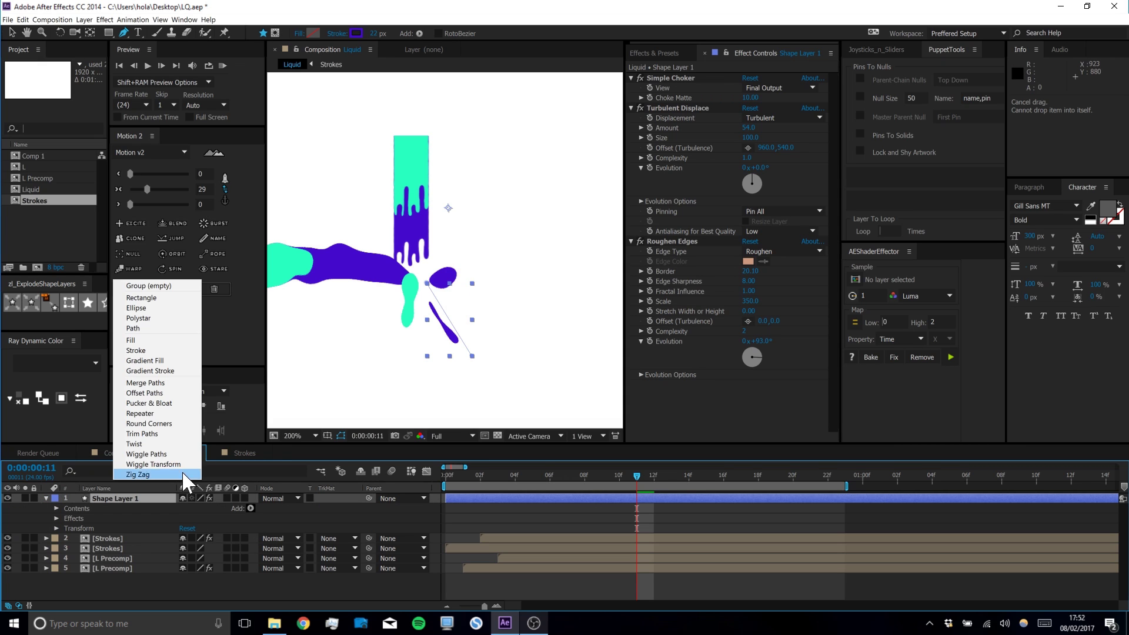
pyautogui.click(157, 435)
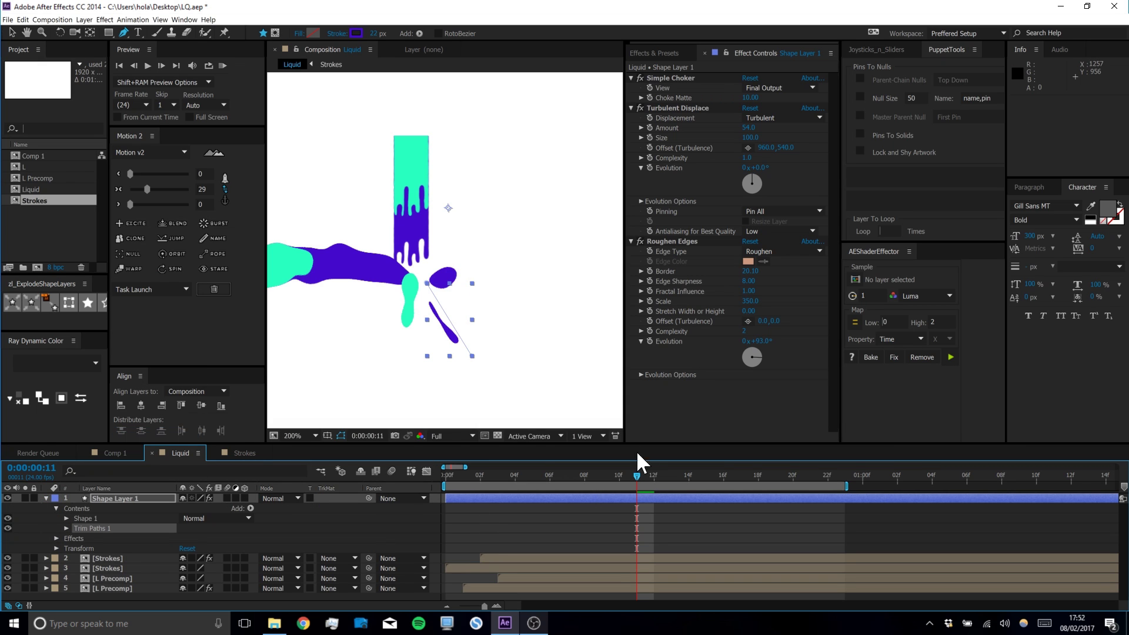
# Keyframe the diagonal line's Trim Paths Start and End from 0% at frame 13 to 100% at frame 23
pyautogui.moveTo(643, 472); pyautogui.dragTo(672, 474)
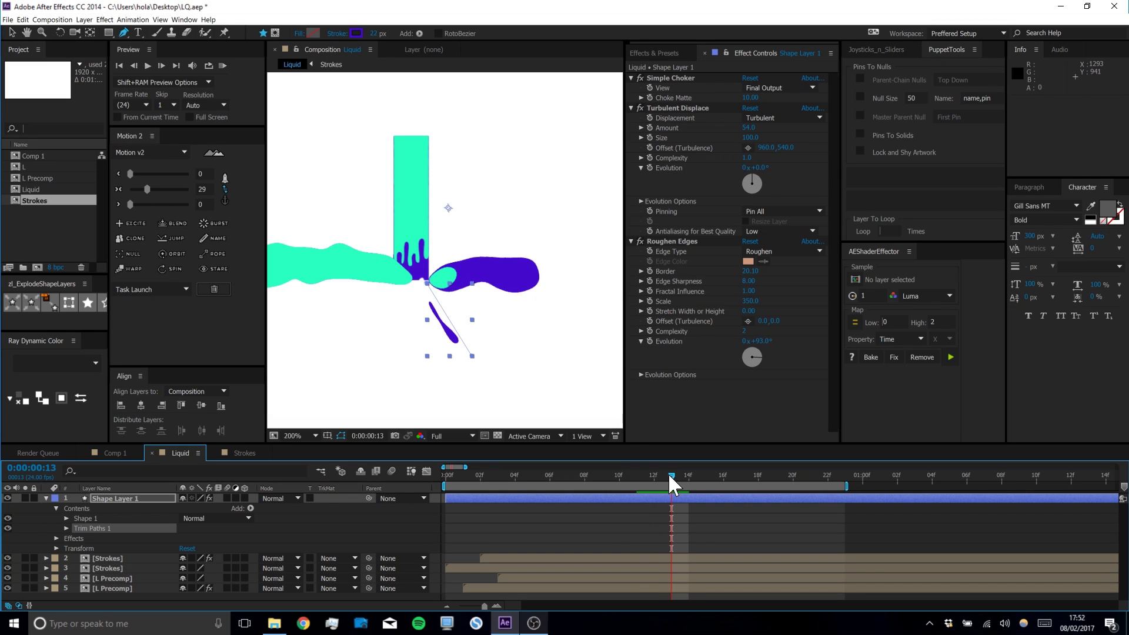
pyautogui.click(66, 528)
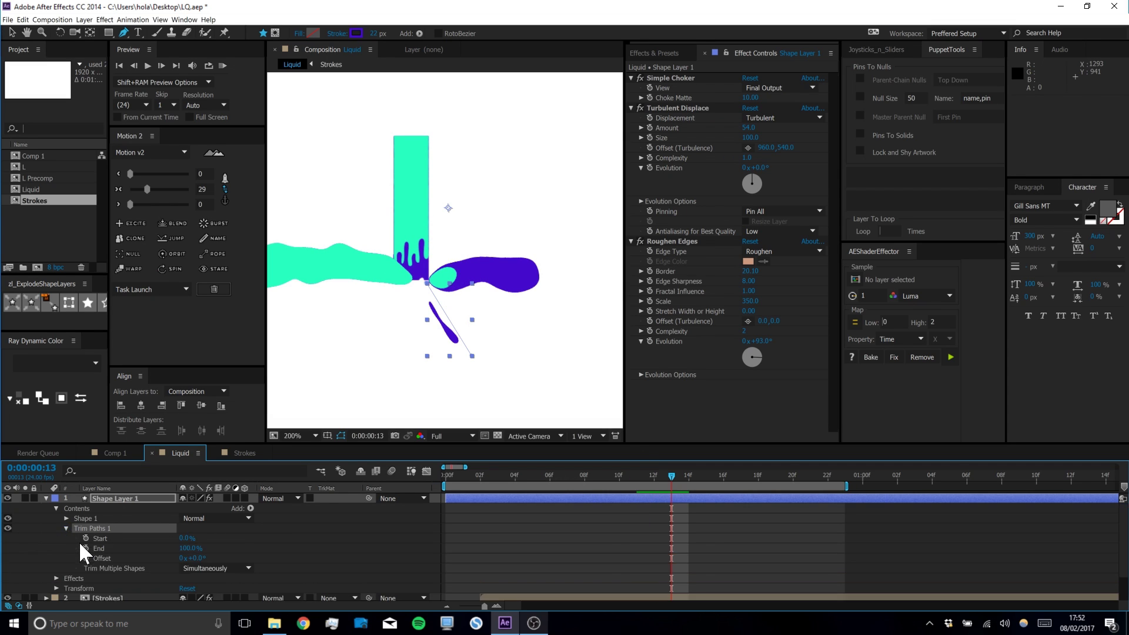
pyautogui.moveTo(186, 547); pyautogui.dragTo(86, 548)
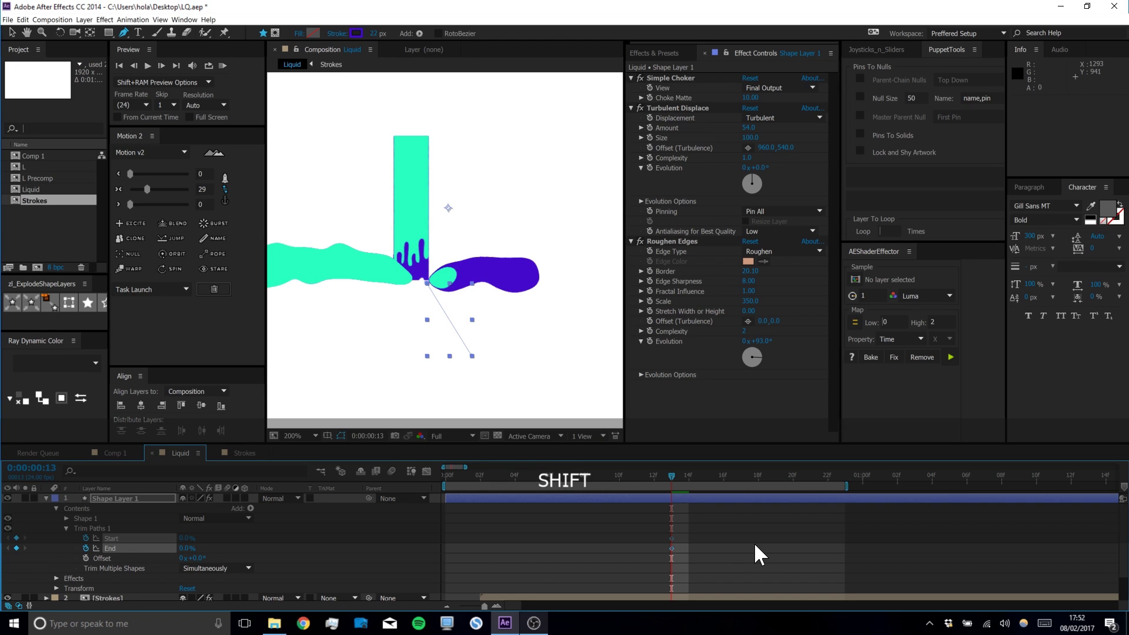
pyautogui.hotkey('ctrl', 'shift', 'Right')
pyautogui.moveTo(185, 550); pyautogui.dragTo(404, 567)
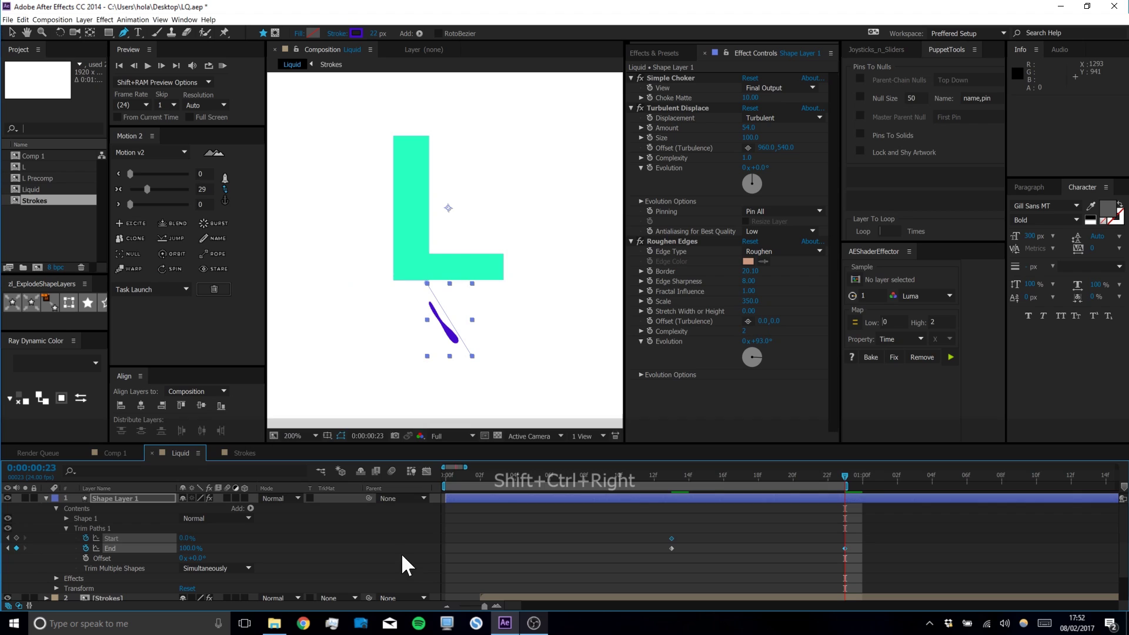
pyautogui.moveTo(187, 538); pyautogui.dragTo(209, 538)
# Ease all the Start and End keyframes with the Motion 2 middle slider at 42, and extend the work area end to 0:00:01:04
pyautogui.moveTo(891, 527); pyautogui.dragTo(649, 588)
pyautogui.moveTo(143, 188); pyautogui.dragTo(155, 187)
pyautogui.moveTo(894, 493); pyautogui.dragTo(949, 494)
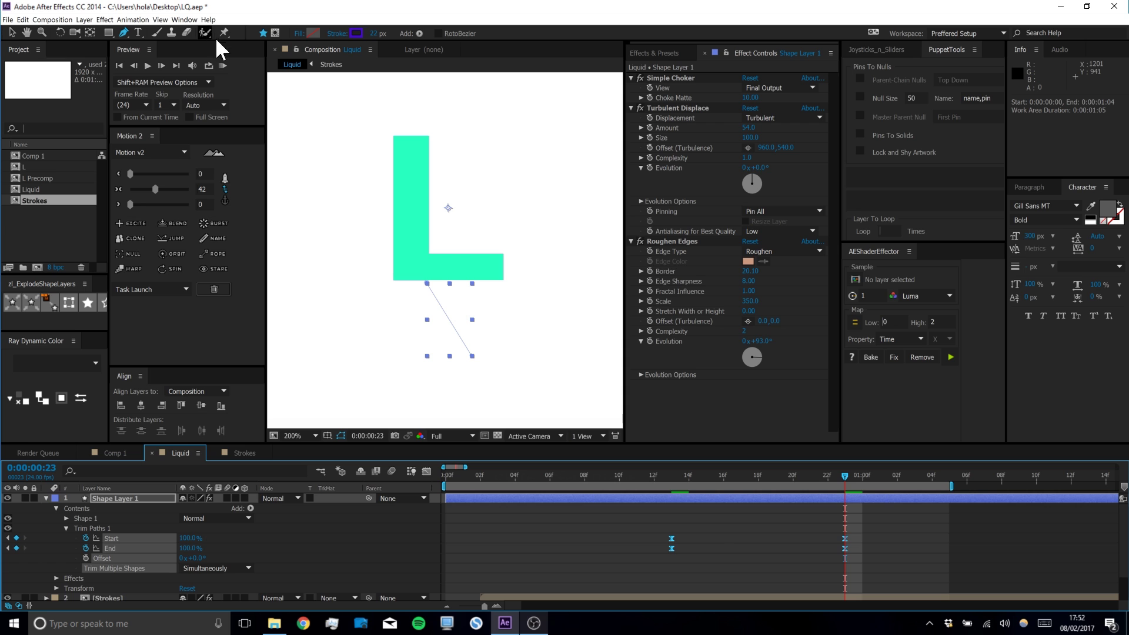
# Deselect the line's keyframes, switch to the Selection tool and RAM preview the trim animation
pyautogui.click(715, 518)
pyautogui.press('v')
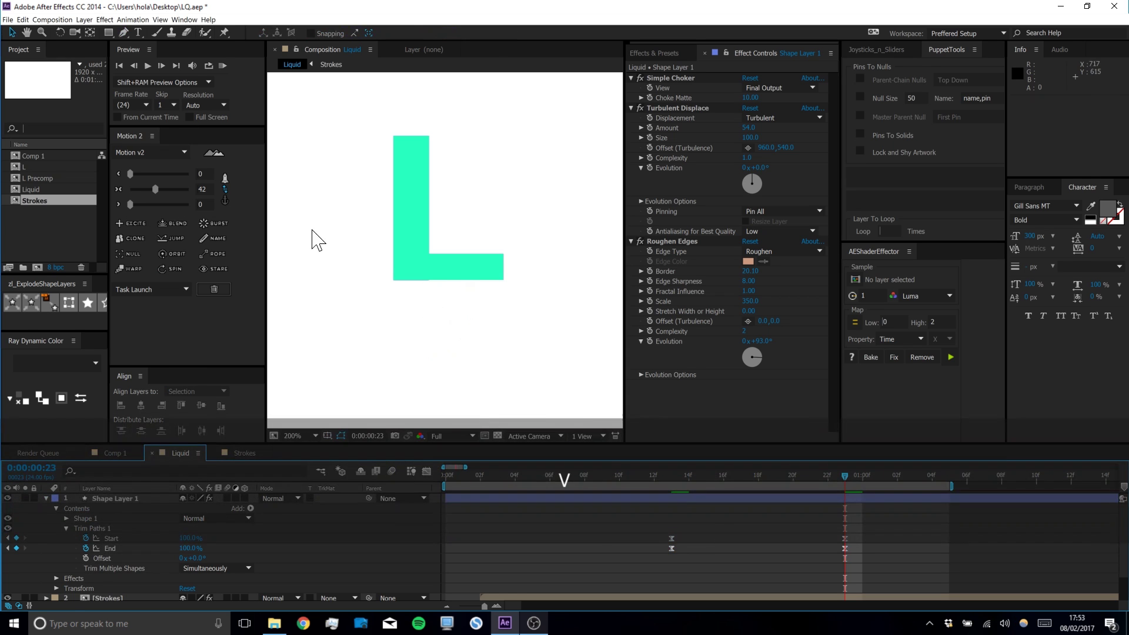
pyautogui.click(223, 66)
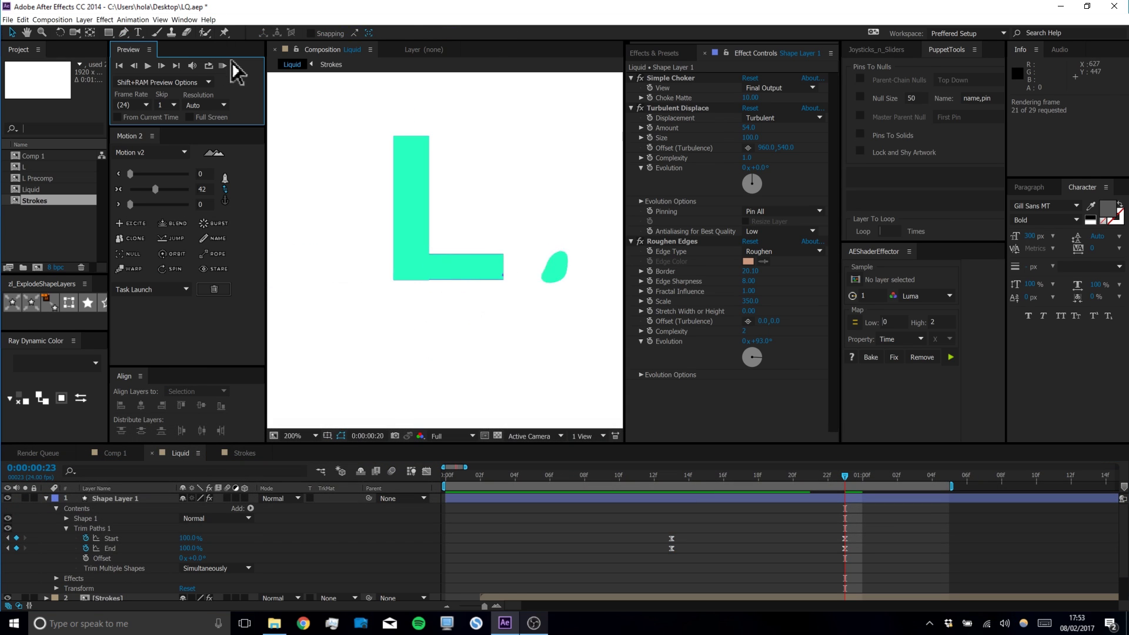
pyautogui.press('space')
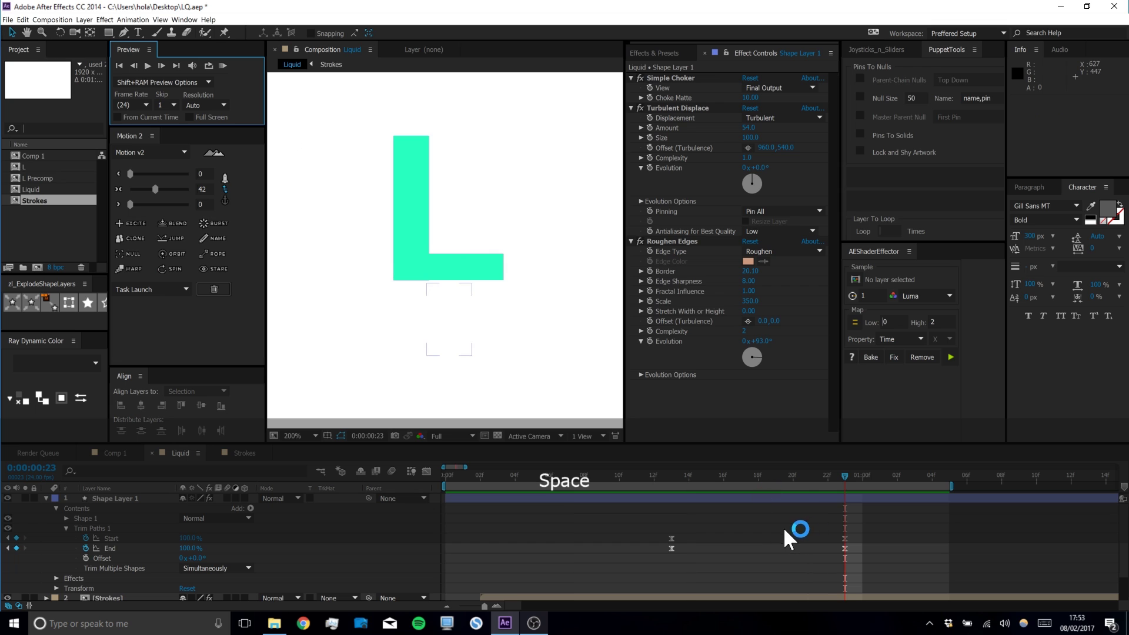
# Delay both Trim Paths End keyframes by three frames and RAM preview the offset
pyautogui.moveTo(864, 549); pyautogui.dragTo(662, 556)
pyautogui.hotkey('alt', 'Right')
pyautogui.hotkey('alt', 'Right')
pyautogui.hotkey('alt', 'Right')
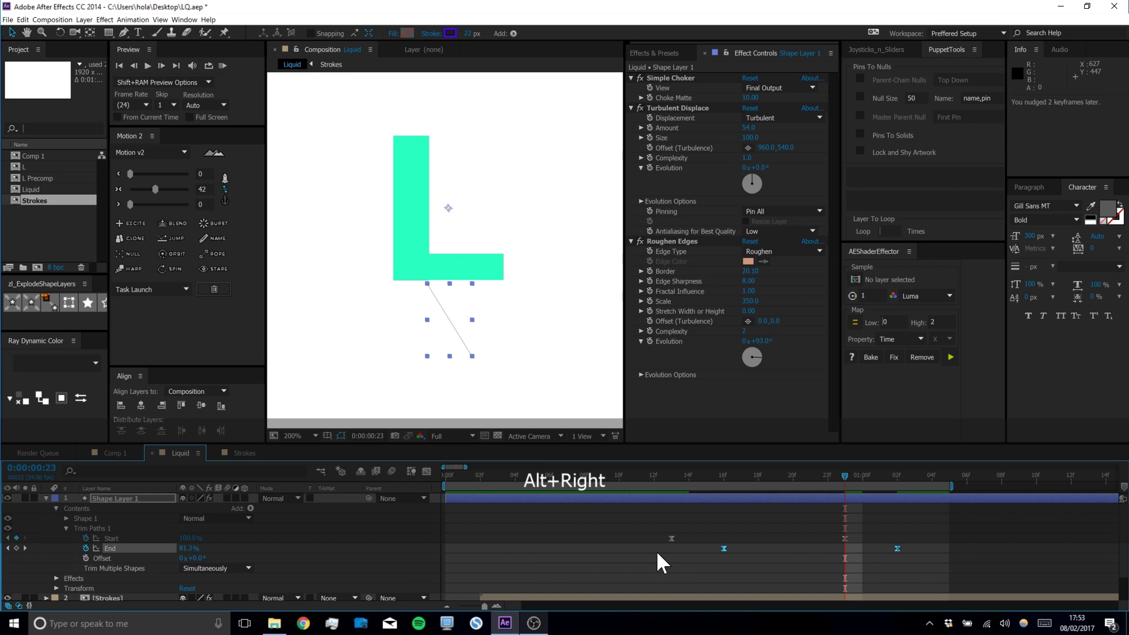
pyautogui.click(223, 66)
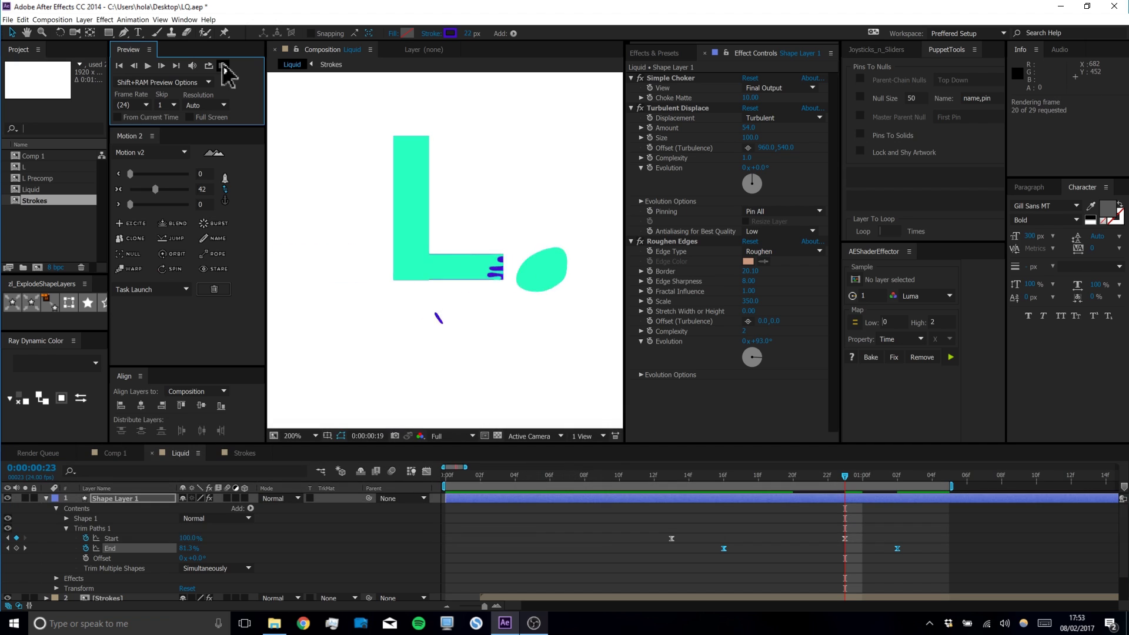
pyautogui.press('space')
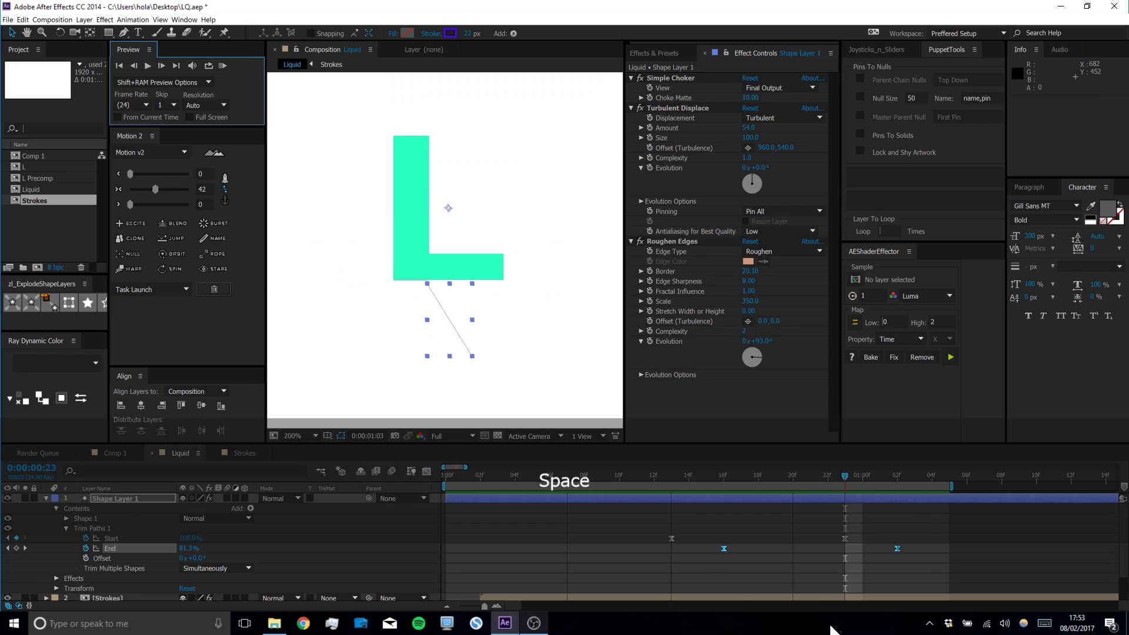
# Reshape the Trim Paths Start and End speed curves in the Graph Editor so they peak early with a long ease-out
pyautogui.click(811, 566)
pyautogui.moveTo(783, 473); pyautogui.dragTo(648, 478)
pyautogui.moveTo(662, 526); pyautogui.dragTo(764, 591)
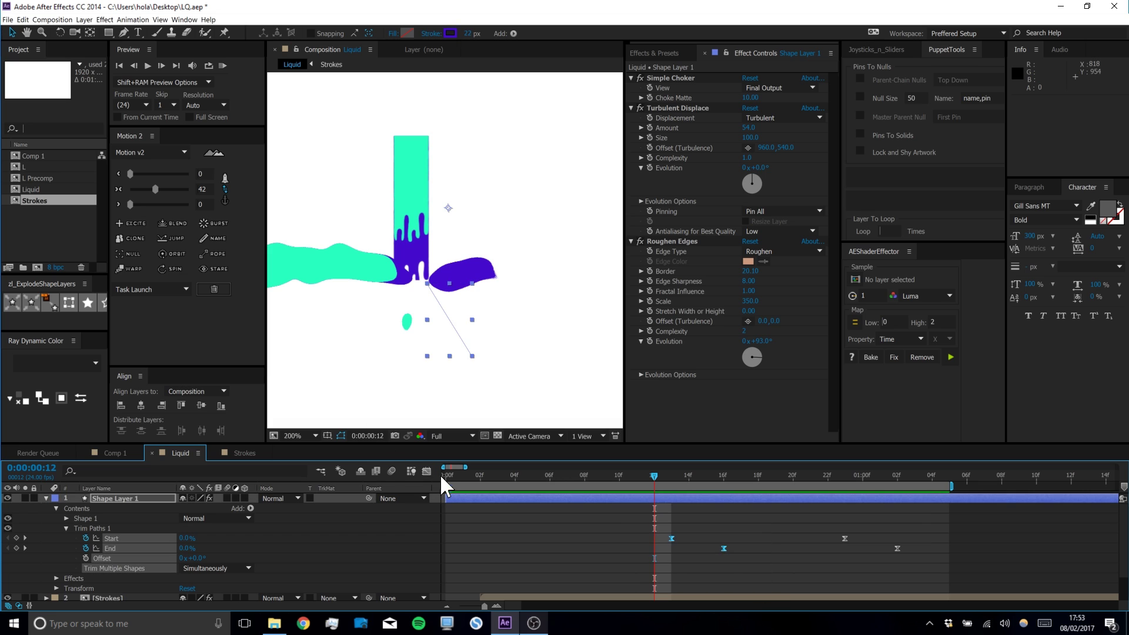
pyautogui.click(427, 471)
pyautogui.moveTo(620, 522); pyautogui.dragTo(739, 574)
pyautogui.moveTo(923, 550); pyautogui.dragTo(773, 570)
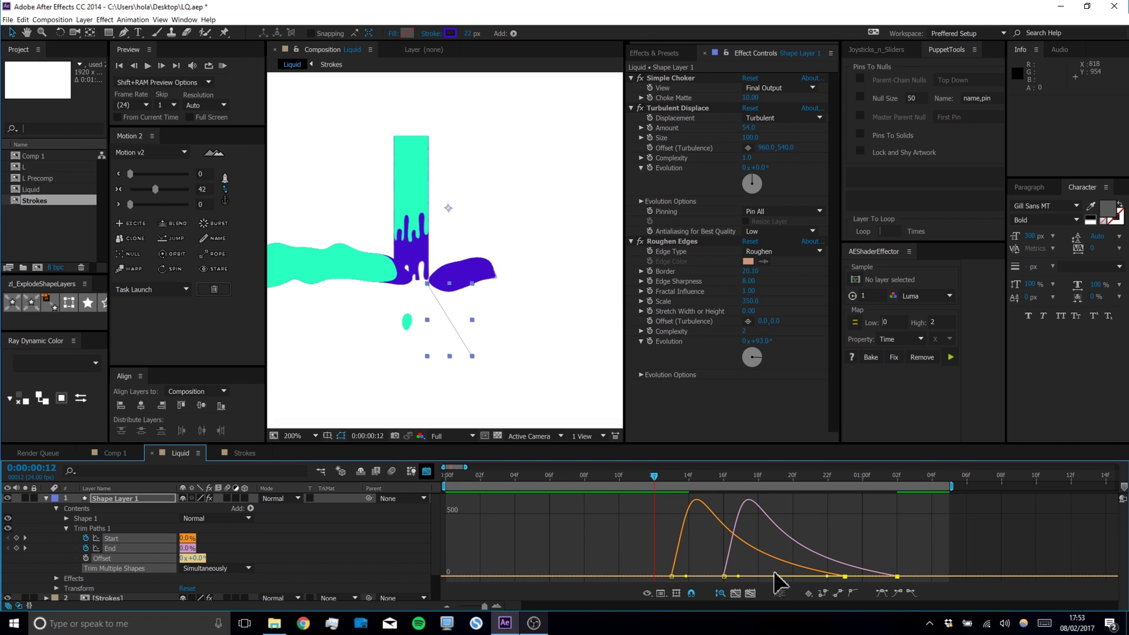
pyautogui.moveTo(774, 576); pyautogui.dragTo(771, 576)
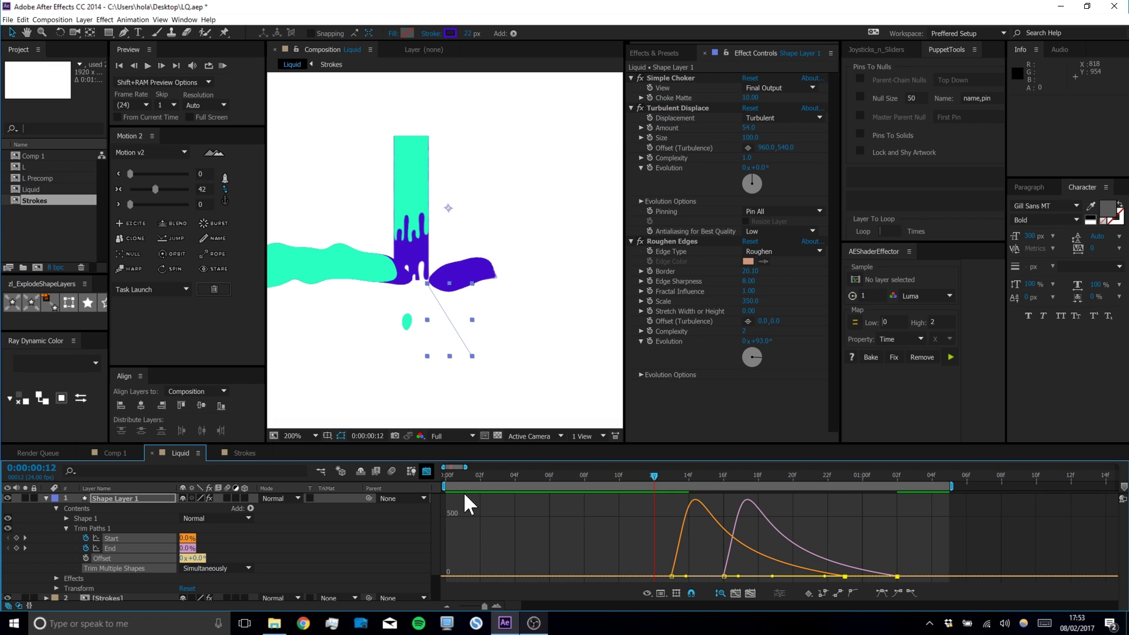
pyautogui.click(428, 472)
pyautogui.click(725, 535)
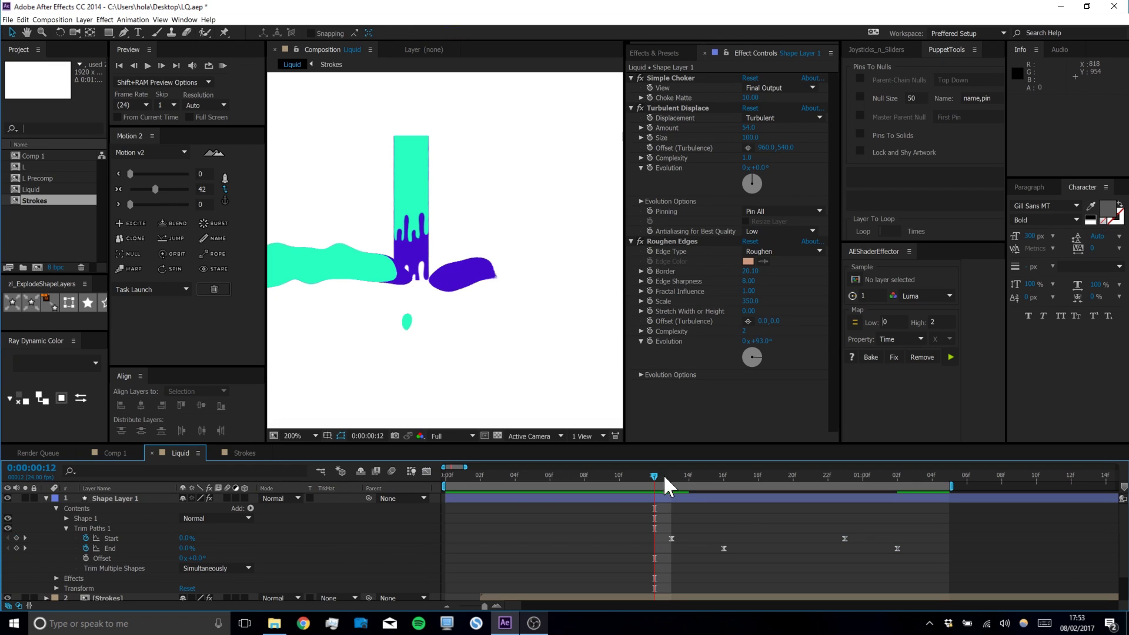
# Shift the diagonal line's layer two frames earlier in the timeline and RAM preview the composition
pyautogui.moveTo(659, 474); pyautogui.dragTo(686, 480)
pyautogui.click(712, 498)
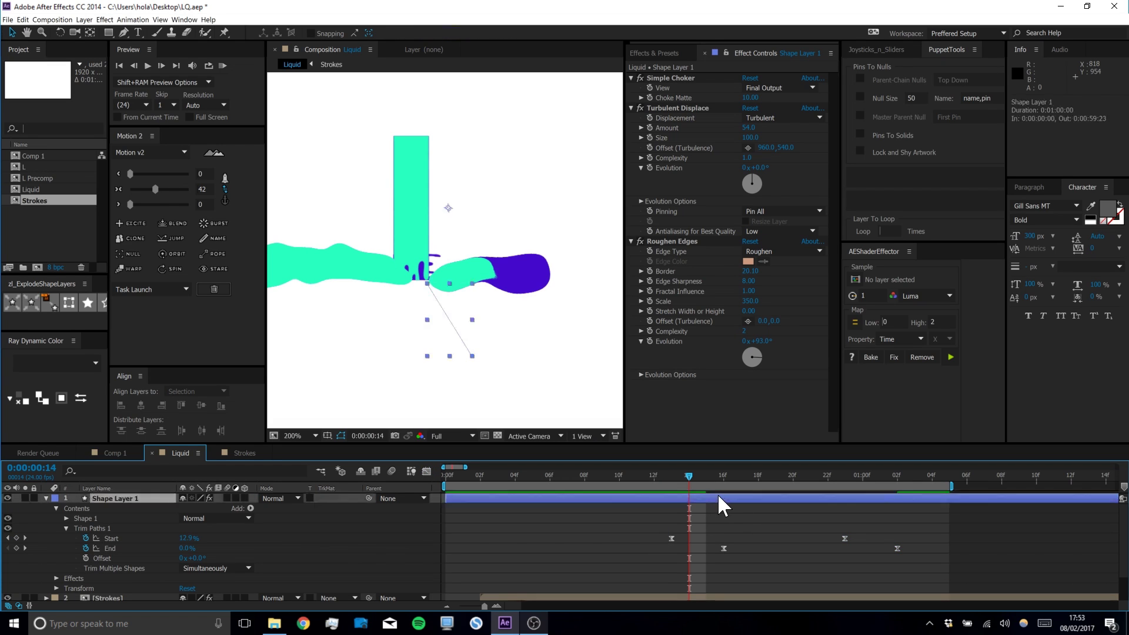
pyautogui.moveTo(726, 495); pyautogui.dragTo(699, 496)
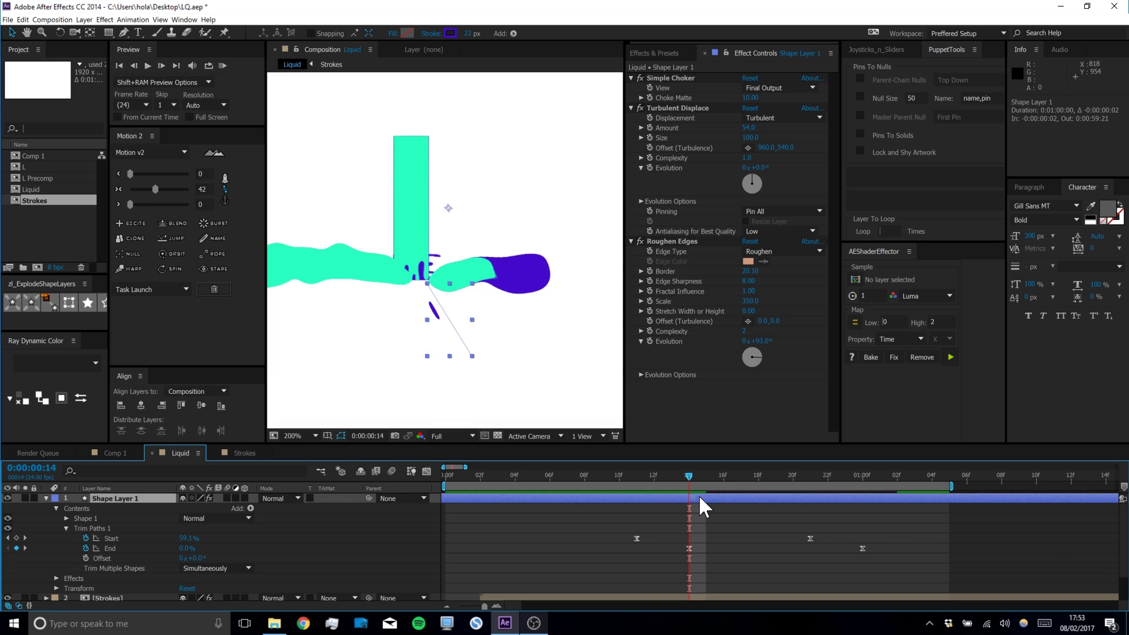
pyautogui.click(738, 546)
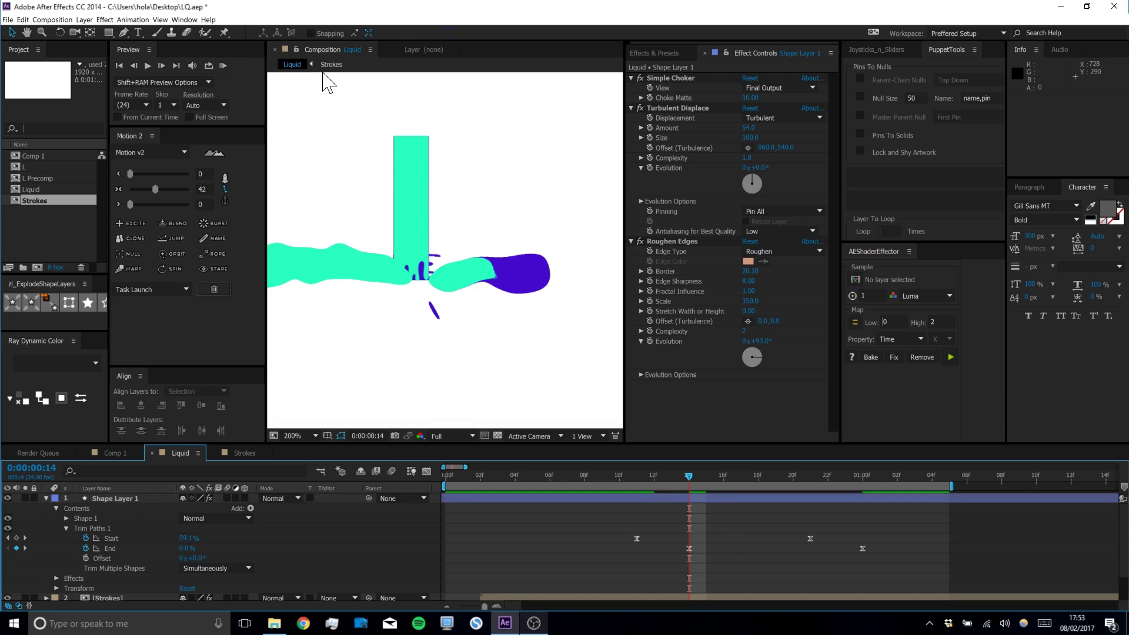
pyautogui.click(222, 65)
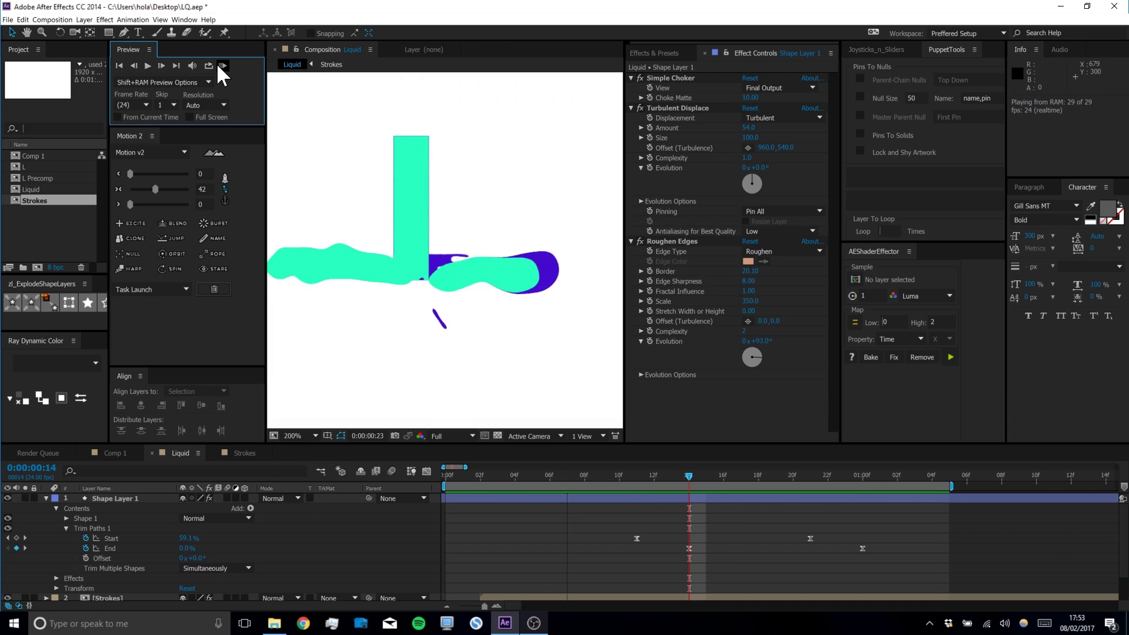
pyautogui.press('space')
# Lengthen the line's trim animation by moving the last Start keyframe to 0:00:01:02 and the last End keyframe to 0:00:01:05
pyautogui.moveTo(801, 519); pyautogui.dragTo(902, 582)
pyautogui.moveTo(864, 547); pyautogui.dragTo(948, 558)
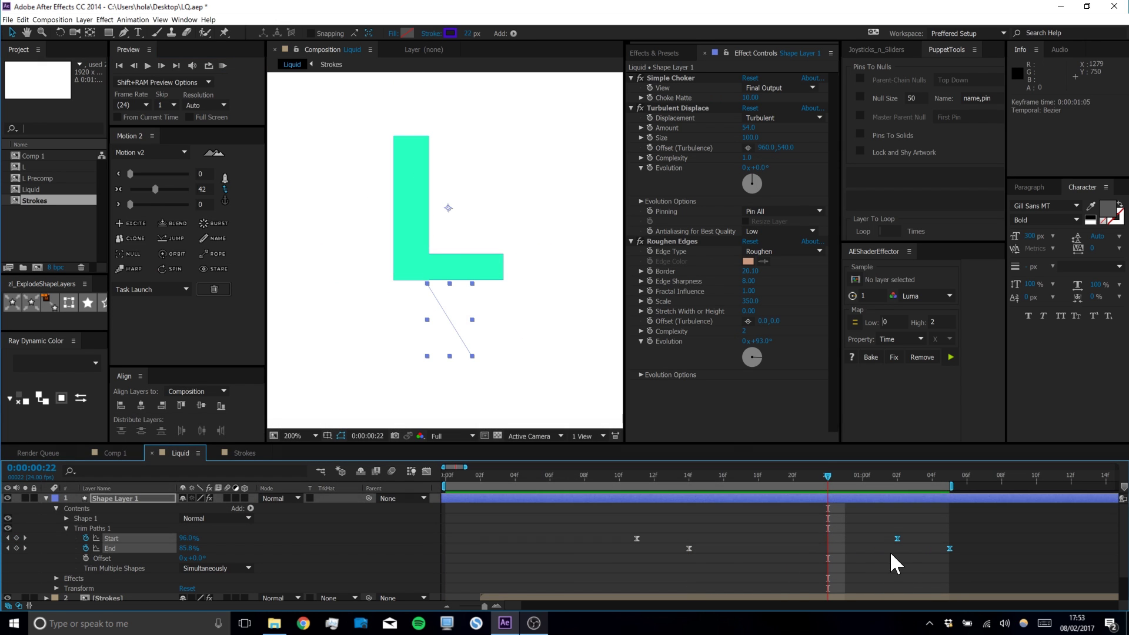
pyautogui.click(922, 568)
# Shift the diagonal line's layer another three frames earlier and RAM preview the new timing
pyautogui.moveTo(823, 474); pyautogui.dragTo(632, 494)
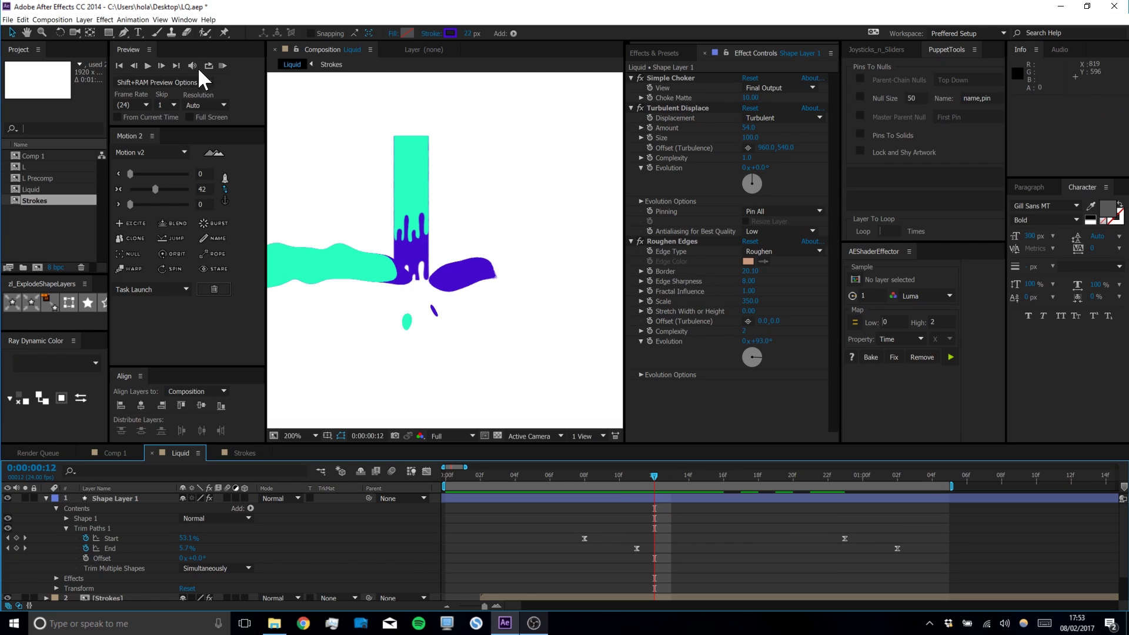
pyautogui.click(222, 65)
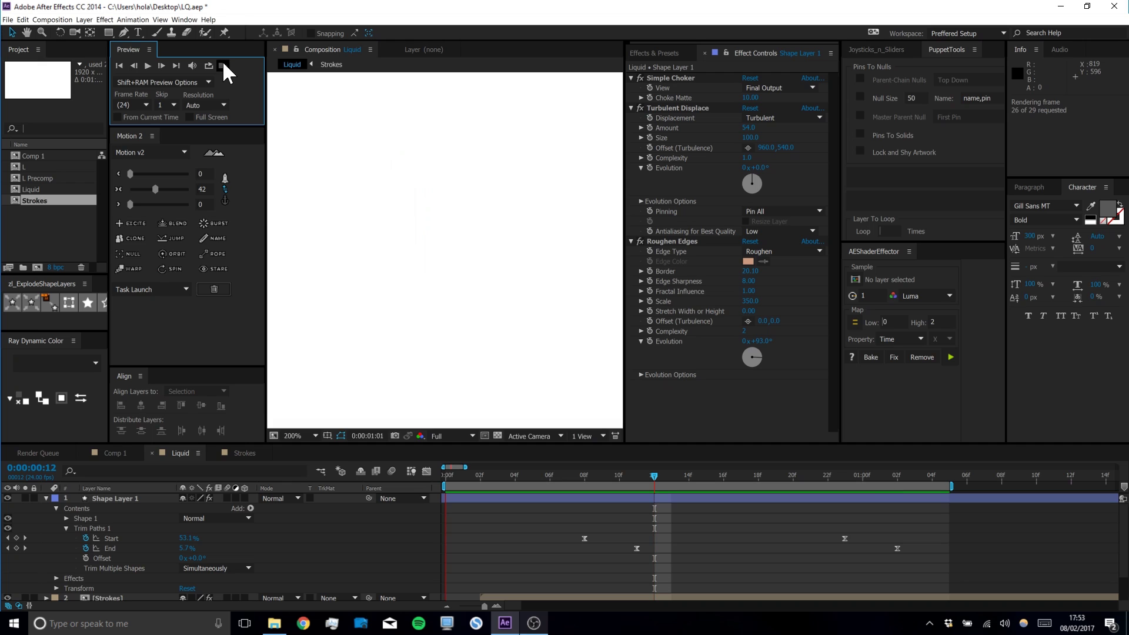
pyautogui.press('space')
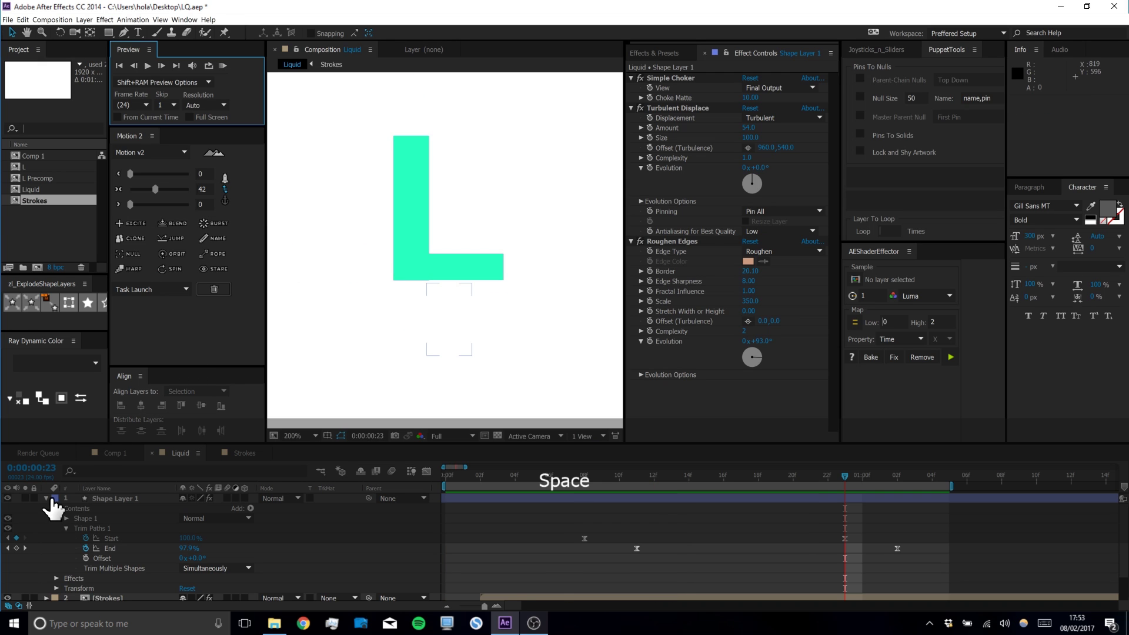
# Set the diagonal line's Roughen Edges Border to 10 and Simple Choker Choke Matte to 5, and RAM preview the change
pyautogui.click(108, 498)
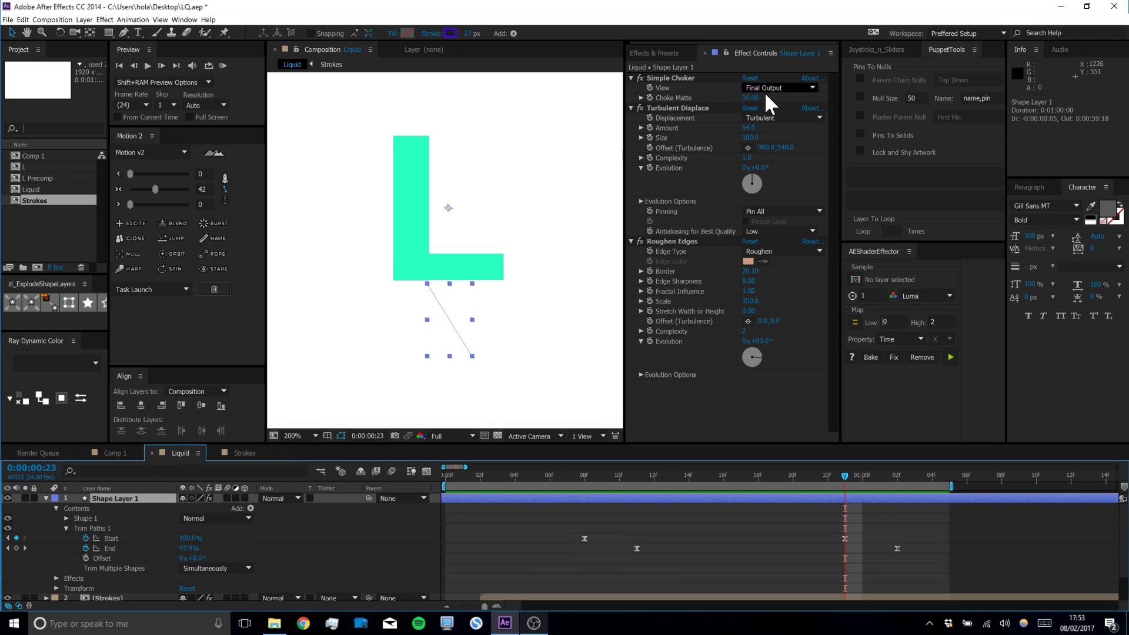
pyautogui.click(752, 272)
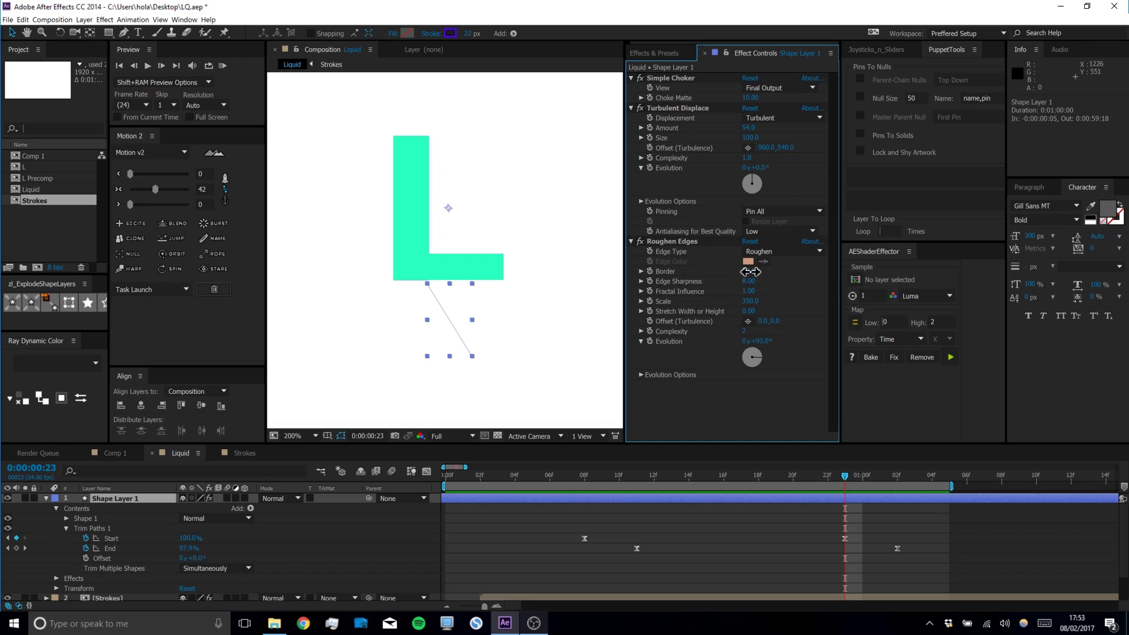
pyautogui.write('10')
pyautogui.press('Return')
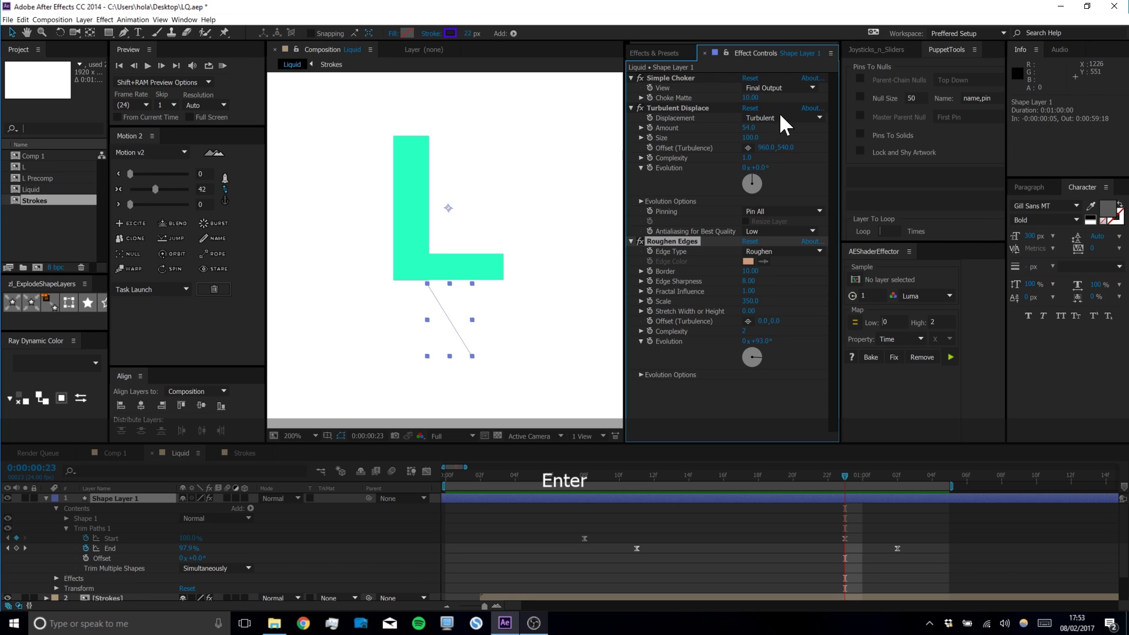
pyautogui.click(751, 96)
pyautogui.write('5')
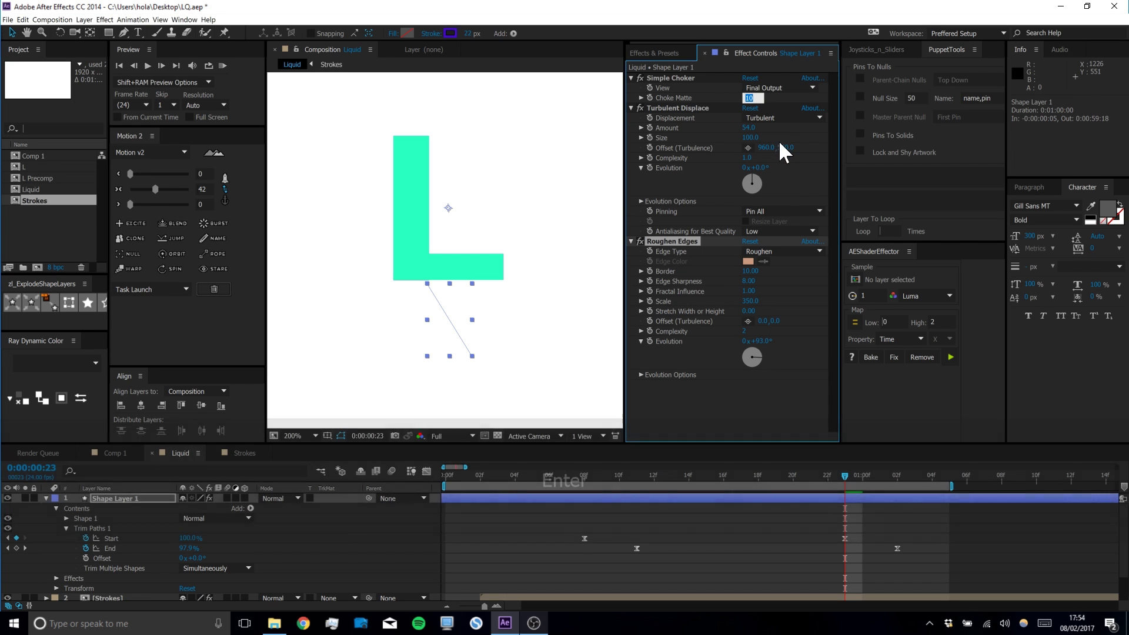
pyautogui.press('Return')
pyautogui.click(222, 66)
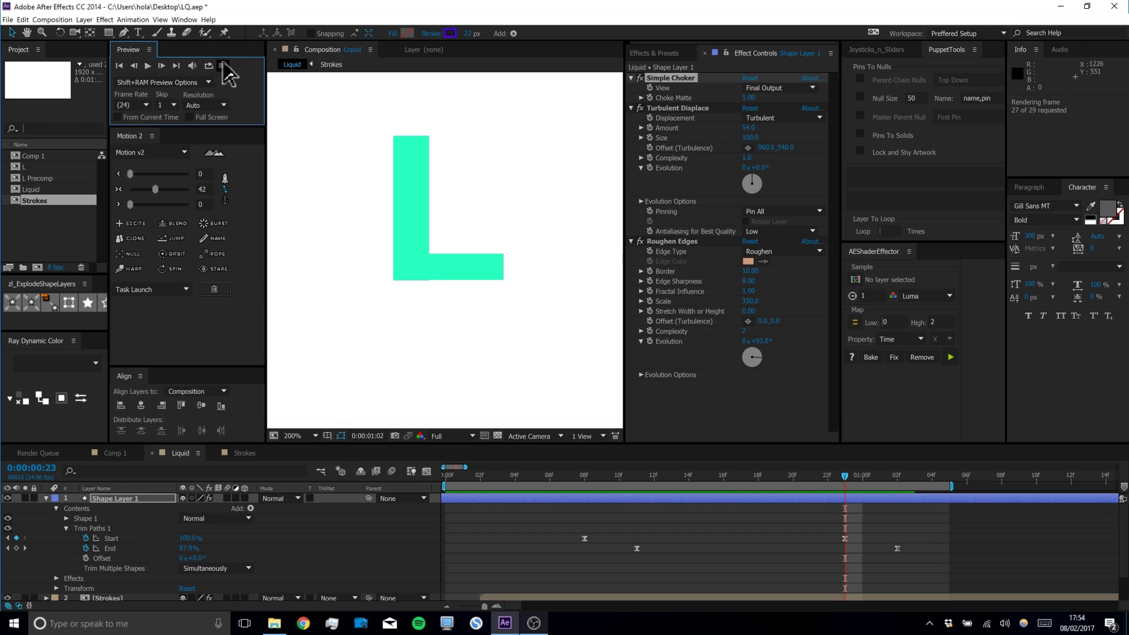
pyautogui.press('space')
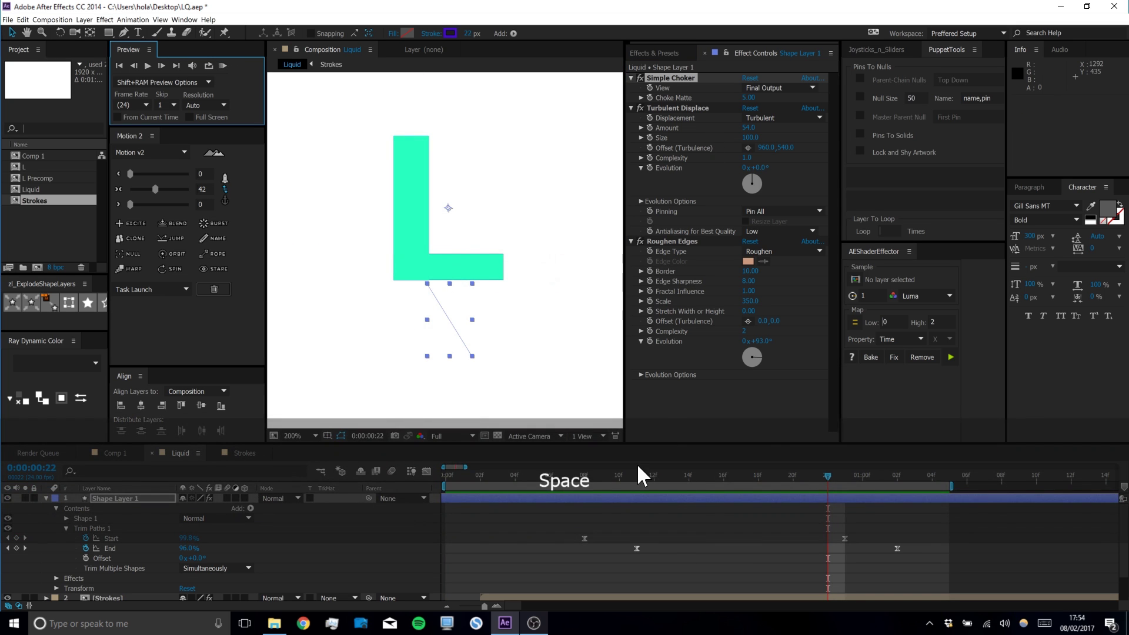
# At frame 14, try a larger Roughen Edges Border and undo it, and set the line's Choke Matte to 9 and play it back
pyautogui.click(689, 476)
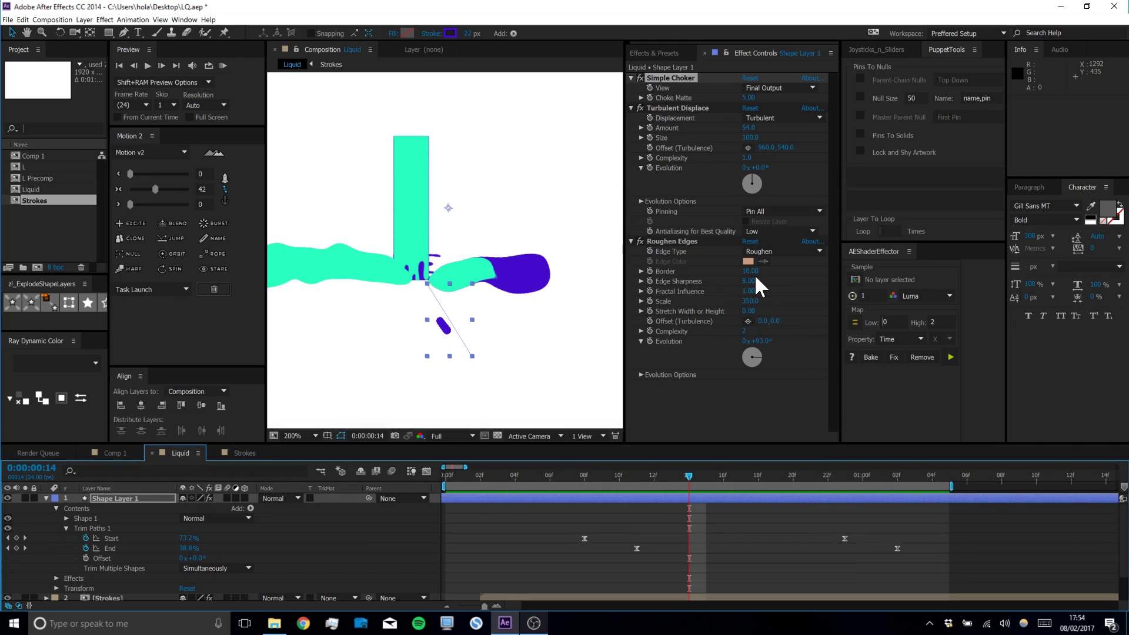
pyautogui.moveTo(750, 271); pyautogui.dragTo(776, 275)
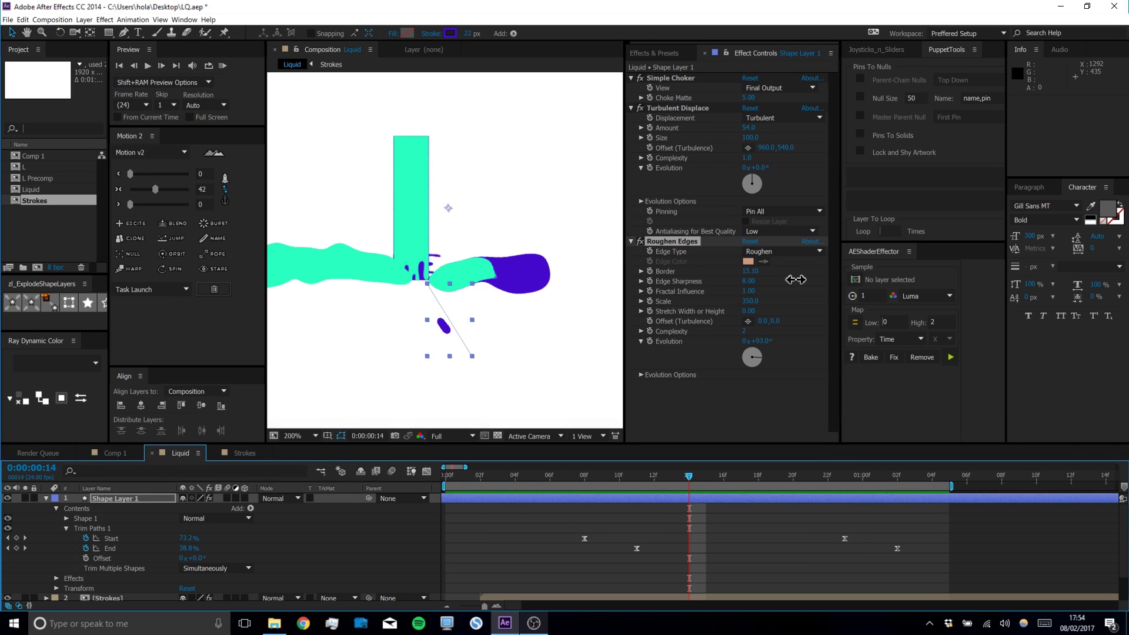
pyautogui.hotkey('ctrl', 'z')
pyautogui.moveTo(750, 97); pyautogui.dragTo(780, 100)
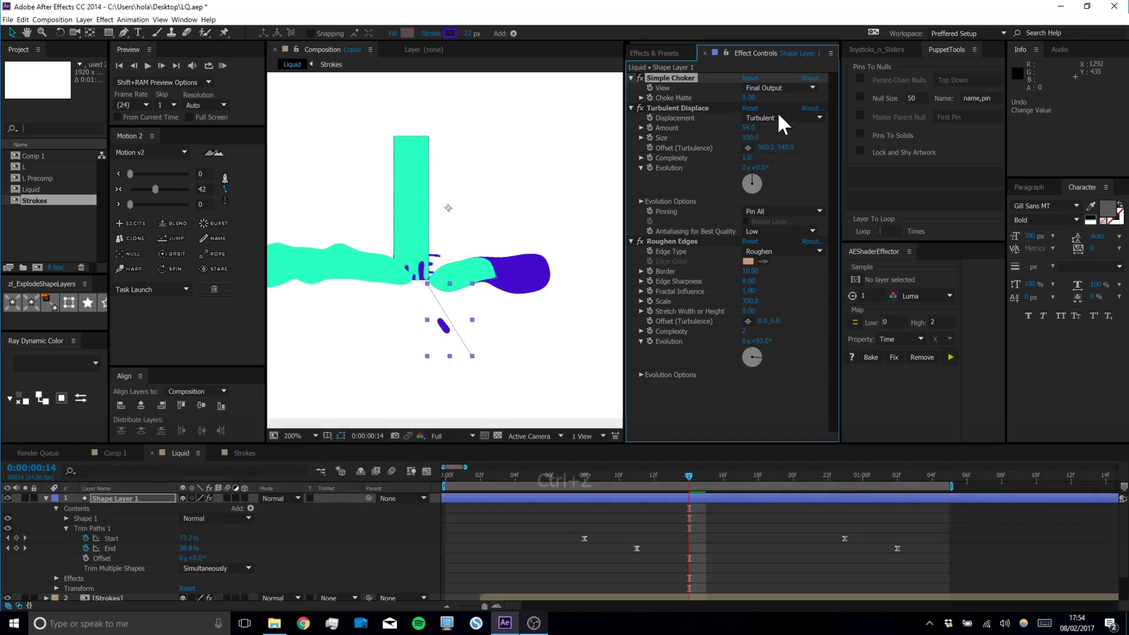
pyautogui.press('space')
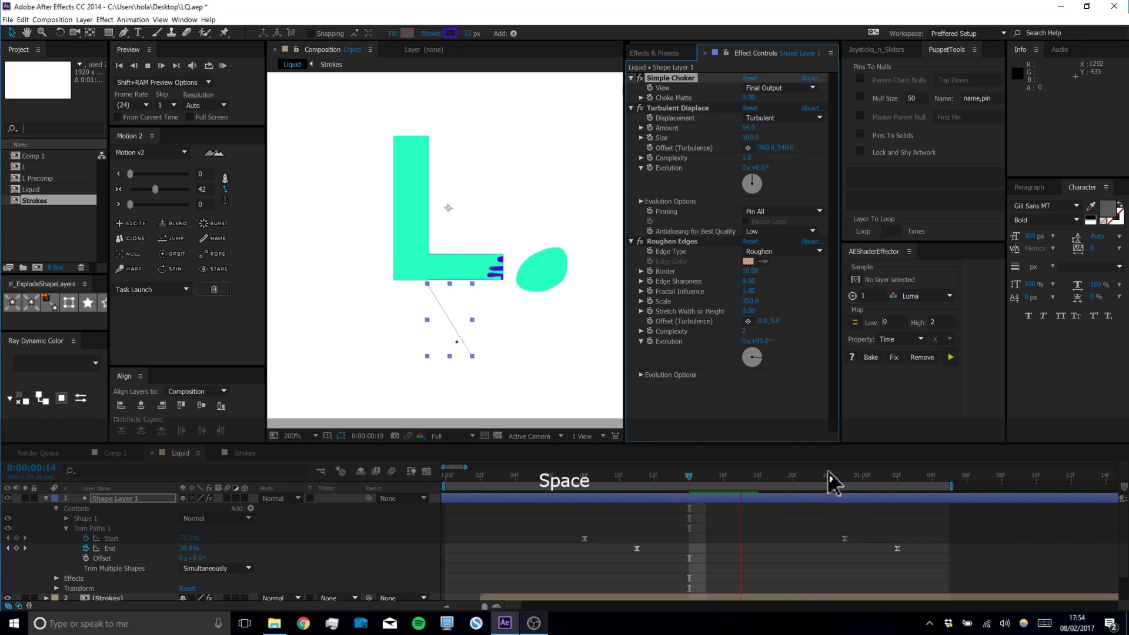
# RAM preview the diagonal line, and try a Roughen Edges Scale of 891 and a Turbulent Displace Amount of 89 around frames 14 to 16
pyautogui.click(223, 66)
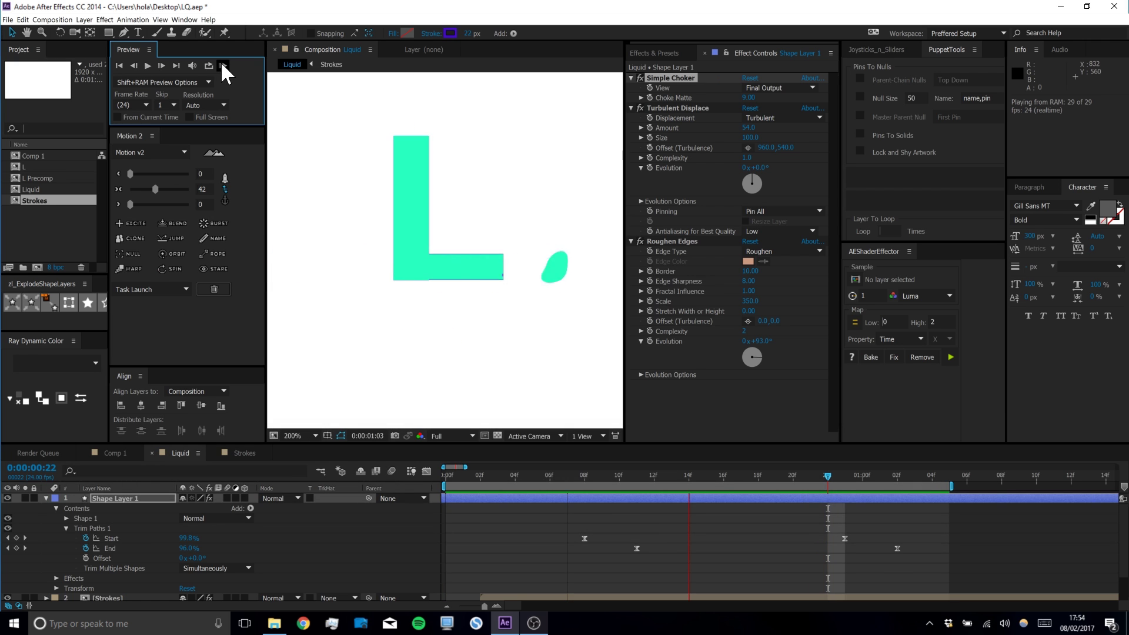
pyautogui.press('space')
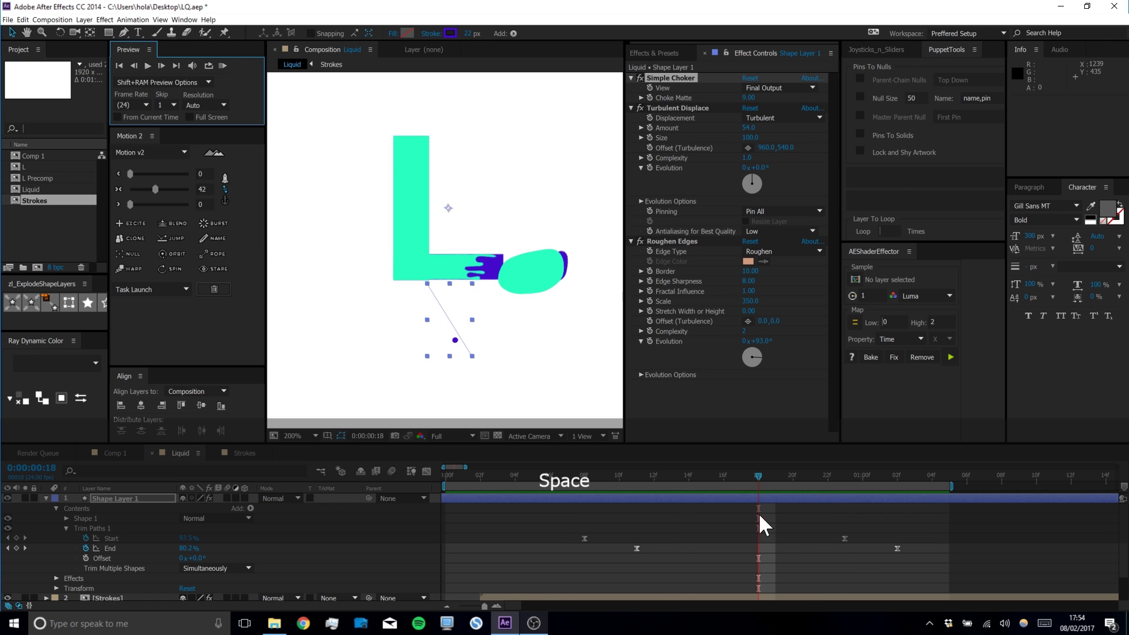
pyautogui.moveTo(758, 476); pyautogui.dragTo(707, 471)
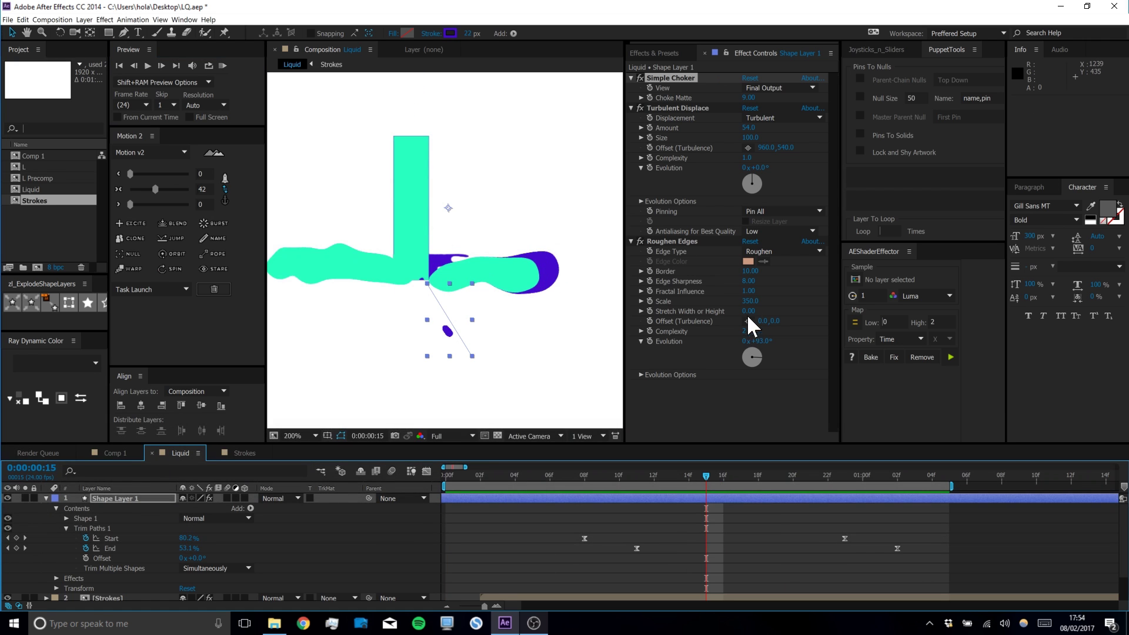
pyautogui.moveTo(746, 302); pyautogui.dragTo(789, 305)
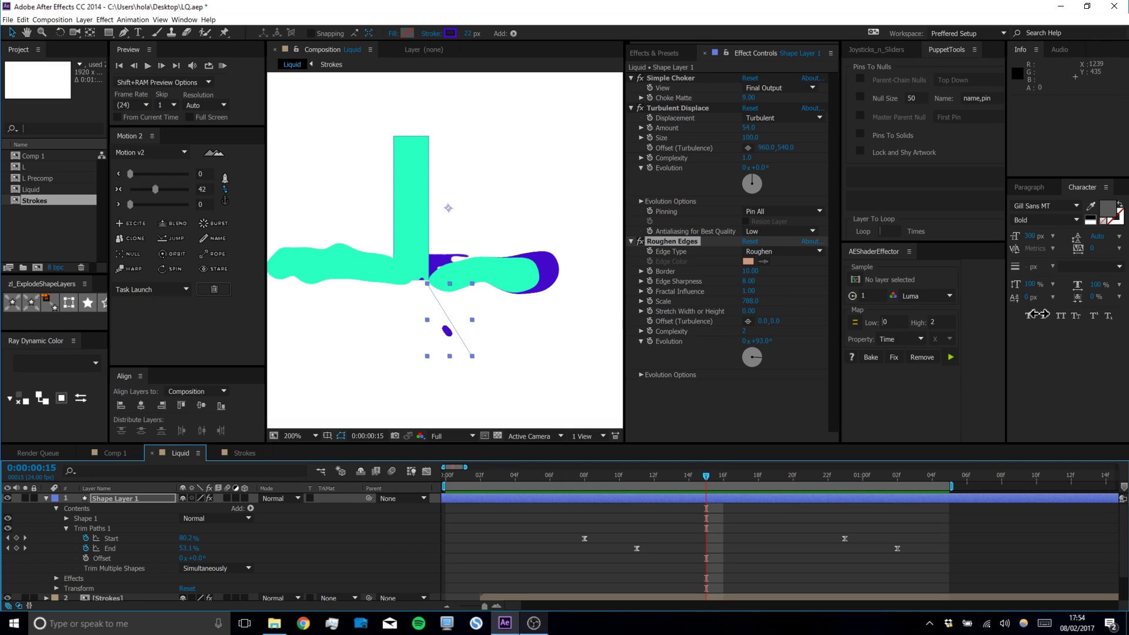
pyautogui.moveTo(1087, 314); pyautogui.dragTo(1087, 315)
pyautogui.moveTo(728, 482)
pyautogui.mouseDown()
pyautogui.moveTo(789, 482)
pyautogui.moveTo(579, 484)
pyautogui.moveTo(723, 486)
pyautogui.mouseUp()
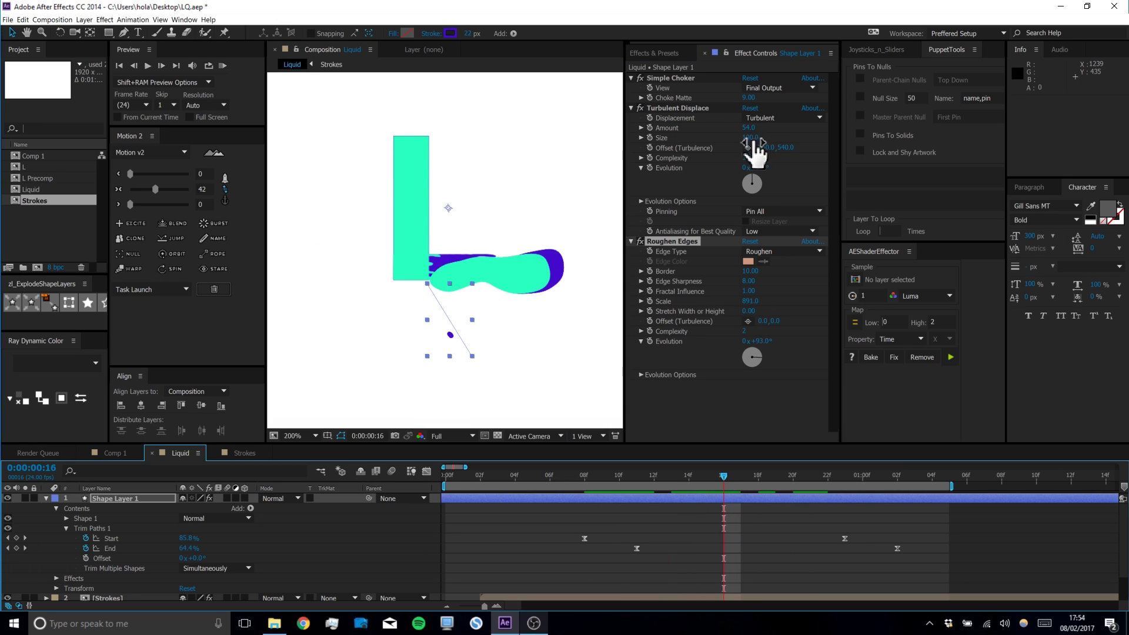
pyautogui.moveTo(750, 130); pyautogui.dragTo(779, 129)
pyautogui.moveTo(751, 477); pyautogui.dragTo(689, 477)
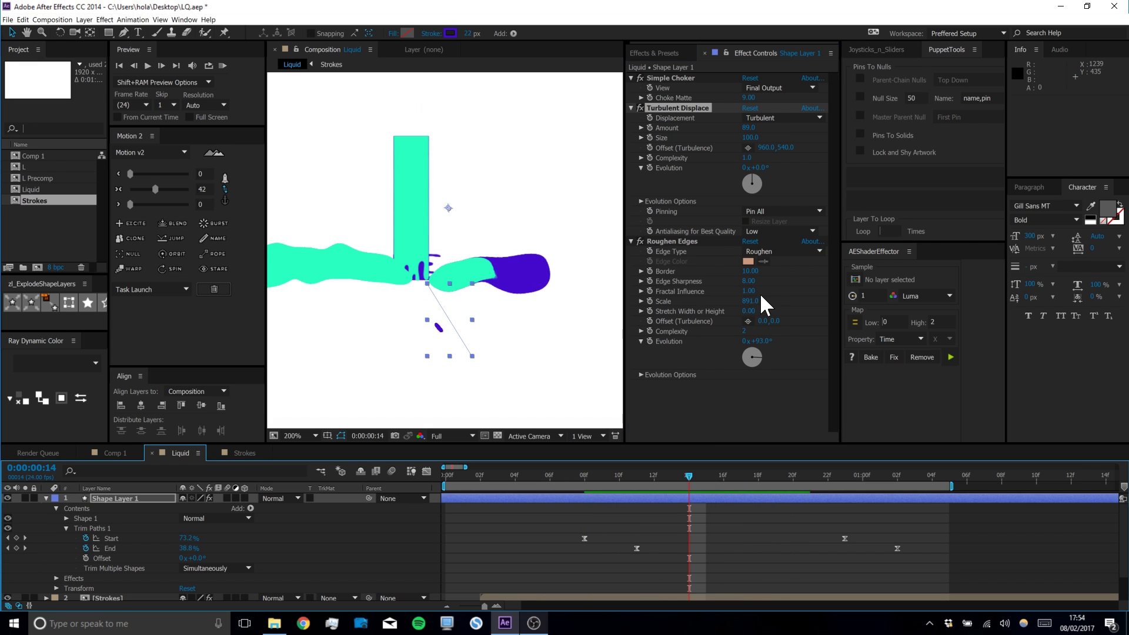
# Set the diagonal line's Roughen Edges Scale to 613 and its Simple Choker Choke Matte to 4.20
pyautogui.moveTo(750, 303); pyautogui.dragTo(694, 308)
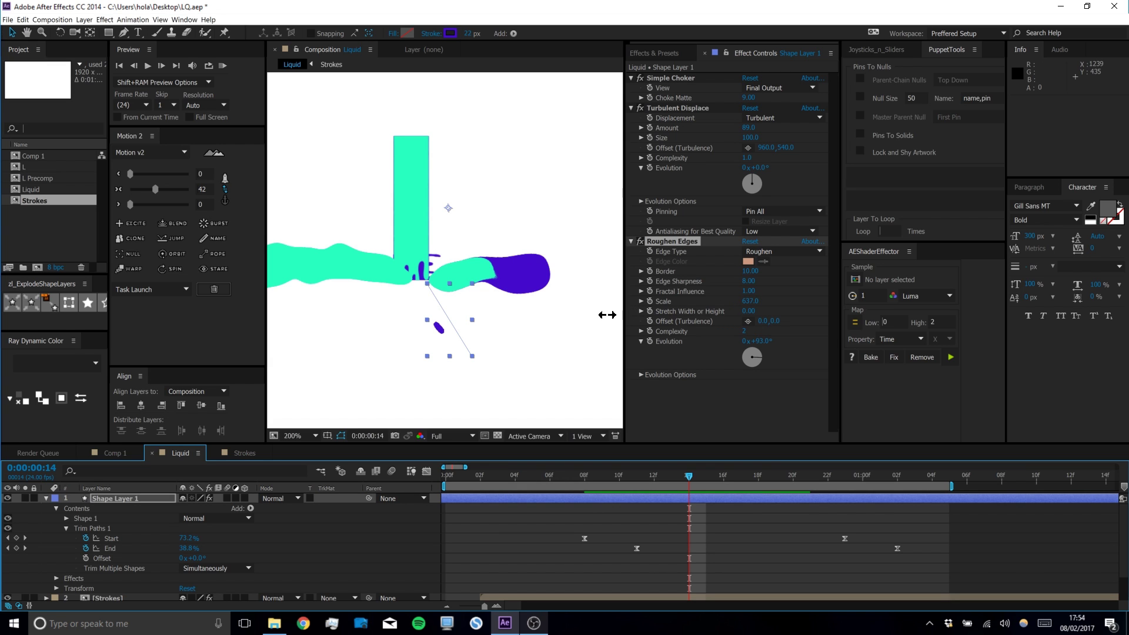
pyautogui.moveTo(748, 97); pyautogui.dragTo(765, 100)
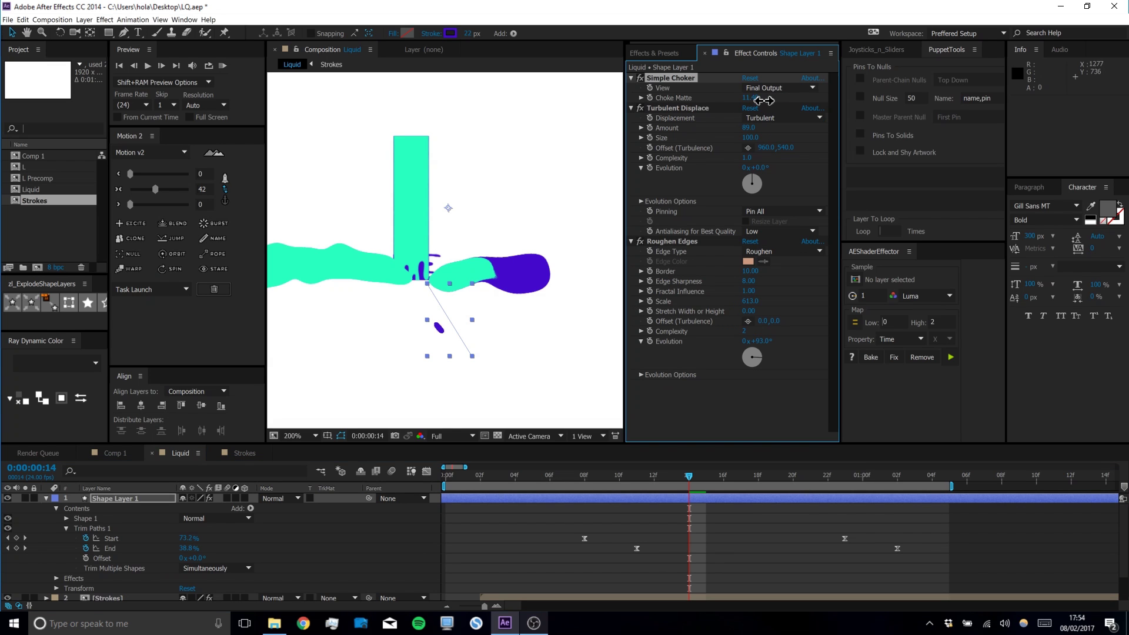
pyautogui.moveTo(749, 98); pyautogui.dragTo(733, 95)
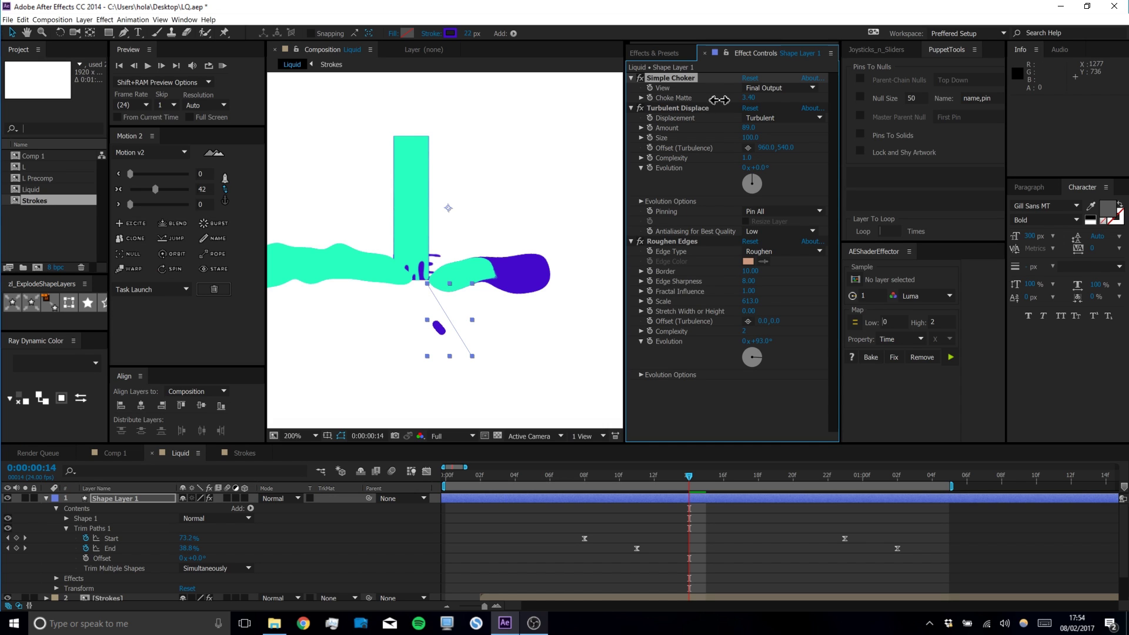
# Set the line's Turbulent Displace Amount to 110 and Size to 107, and RAM preview the result
pyautogui.moveTo(747, 131); pyautogui.dragTo(768, 129)
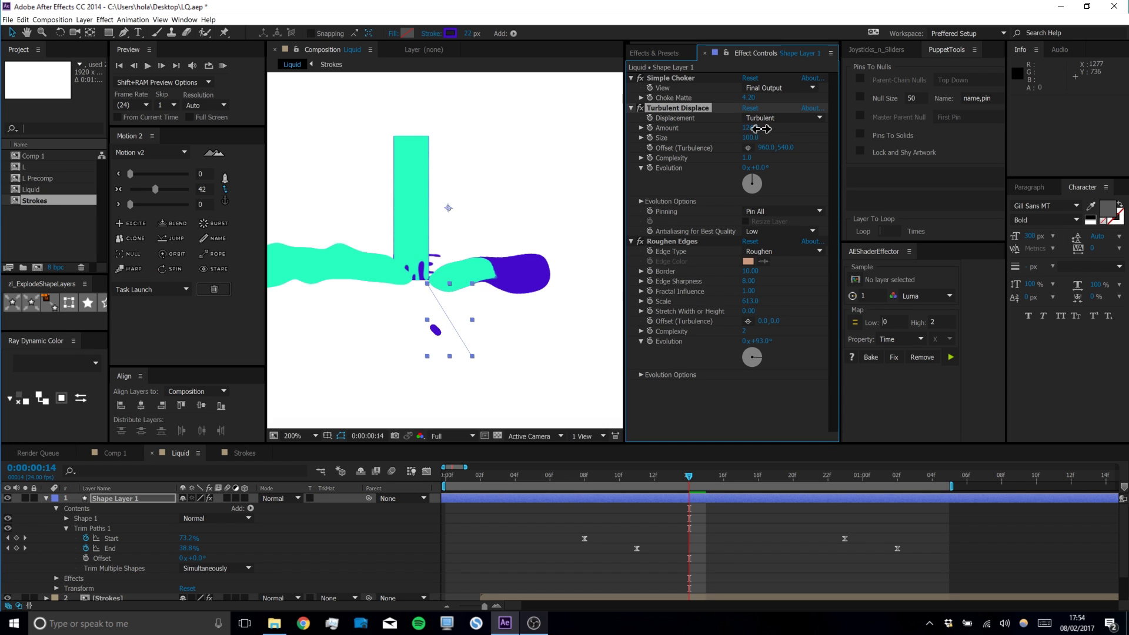
pyautogui.moveTo(749, 141); pyautogui.dragTo(795, 145)
pyautogui.moveTo(694, 473); pyautogui.dragTo(844, 464)
pyautogui.press('space')
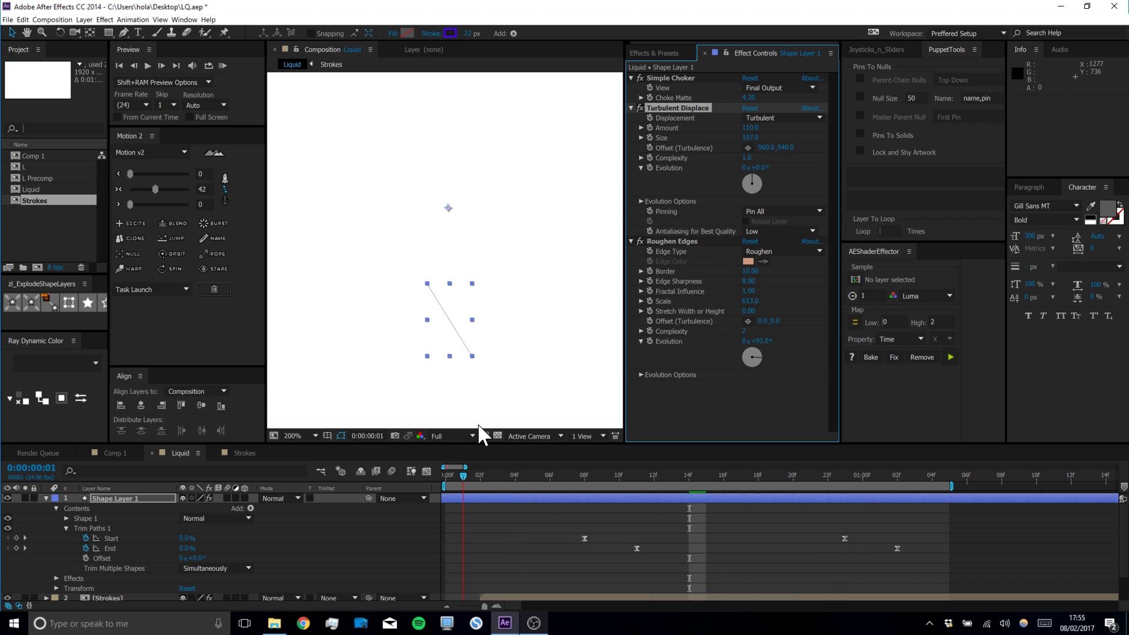
pyautogui.click(223, 65)
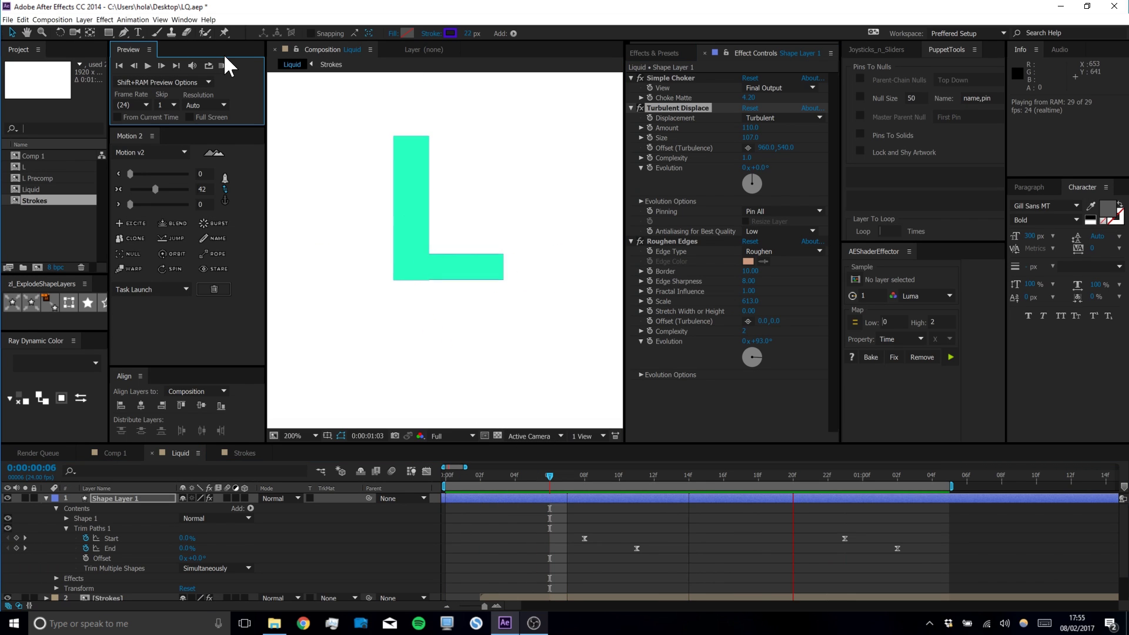
pyautogui.press('space')
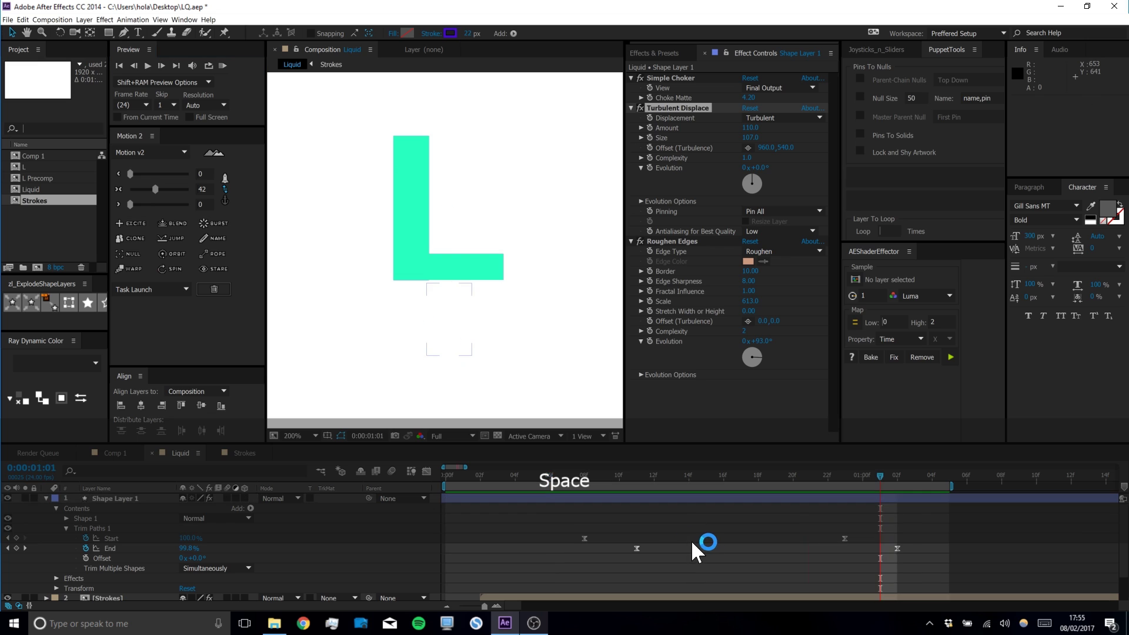
# Duplicate the diagonal line's layer and reshape Shape Layer 1's path into a longer line slanting down-left from the L's corner
pyautogui.keyDown('ctrl'); pyautogui.click(45, 498); pyautogui.keyUp('ctrl')
pyautogui.keyDown('ctrl'); pyautogui.click(45, 498); pyautogui.keyUp('ctrl')
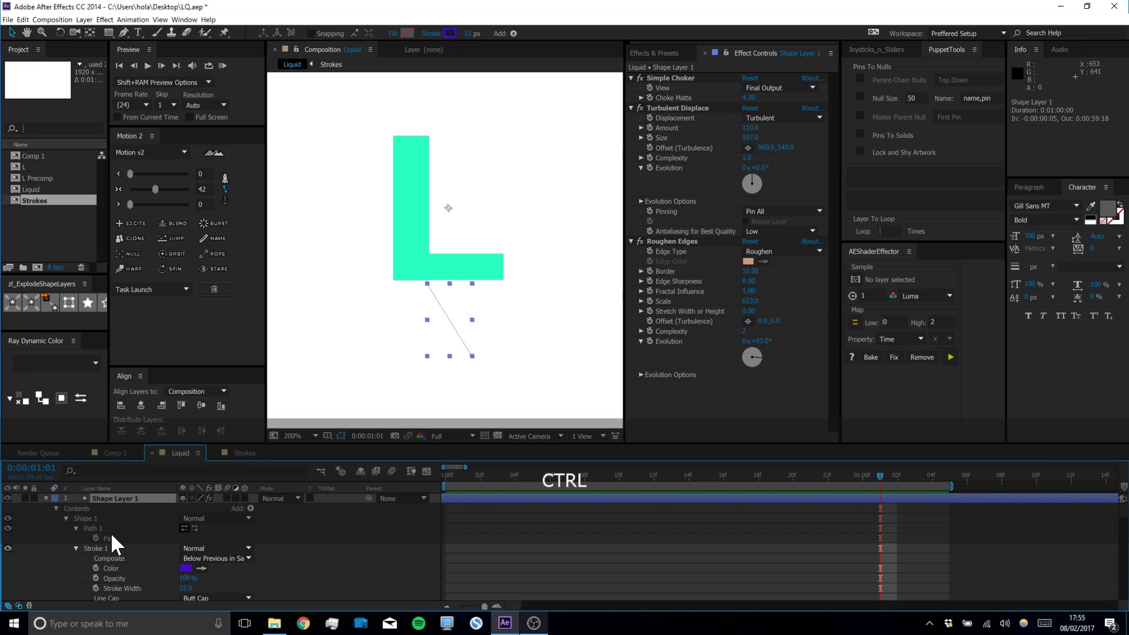
pyautogui.hotkey('ctrl', 'd')
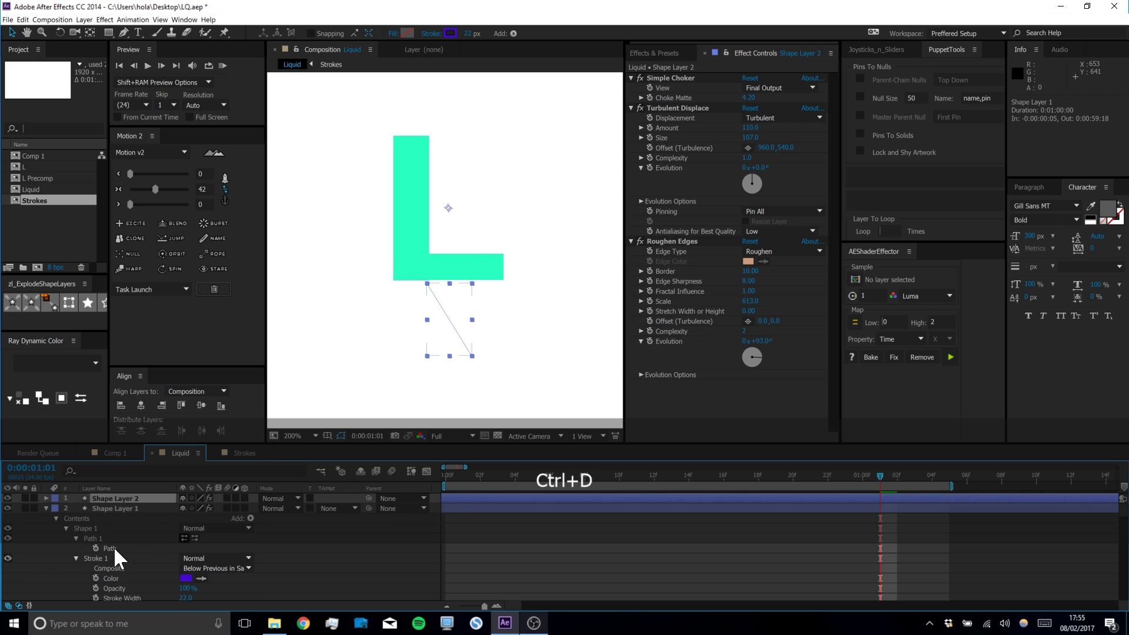
pyautogui.click(113, 548)
pyautogui.click(468, 355)
pyautogui.moveTo(467, 355); pyautogui.dragTo(365, 373)
pyautogui.moveTo(403, 272); pyautogui.dragTo(404, 257)
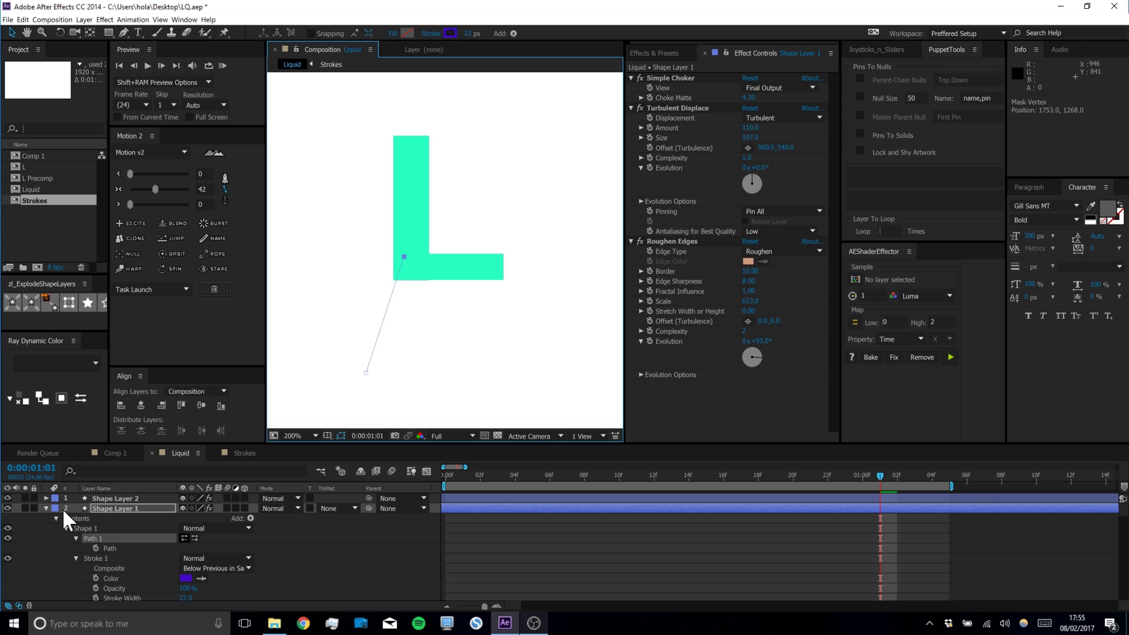
# Duplicate Shape Layer 1 again and reshape its path into a vertical line running down from the L's bottom edge, between the other two lines
pyautogui.click(97, 506)
pyautogui.hotkey('ctrl', 'd')
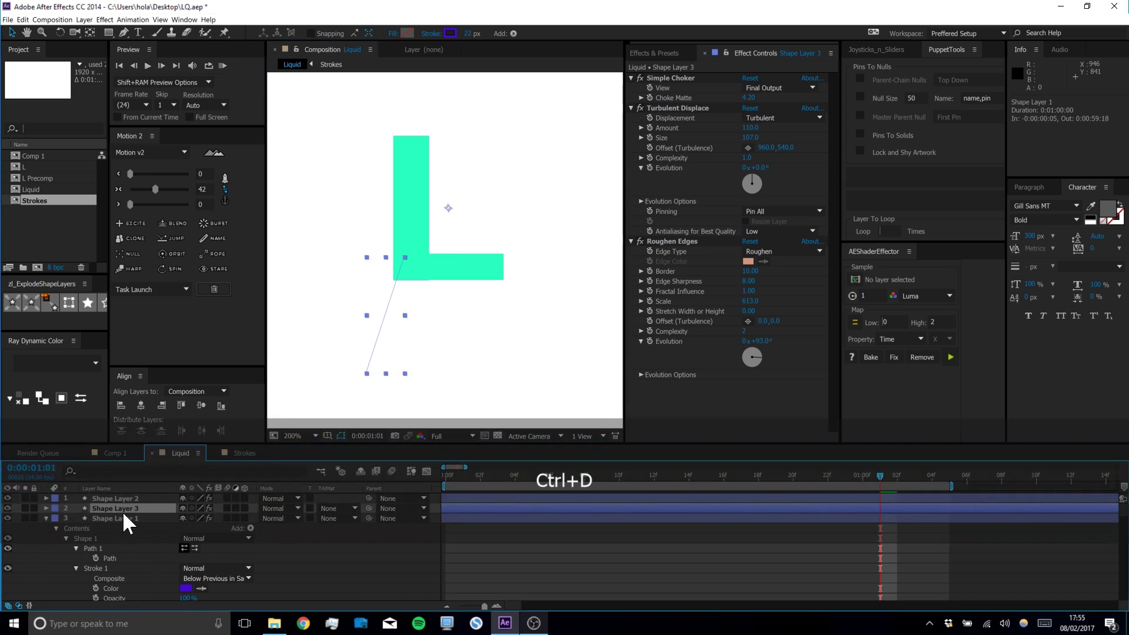
pyautogui.click(107, 558)
pyautogui.moveTo(340, 403); pyautogui.dragTo(403, 373)
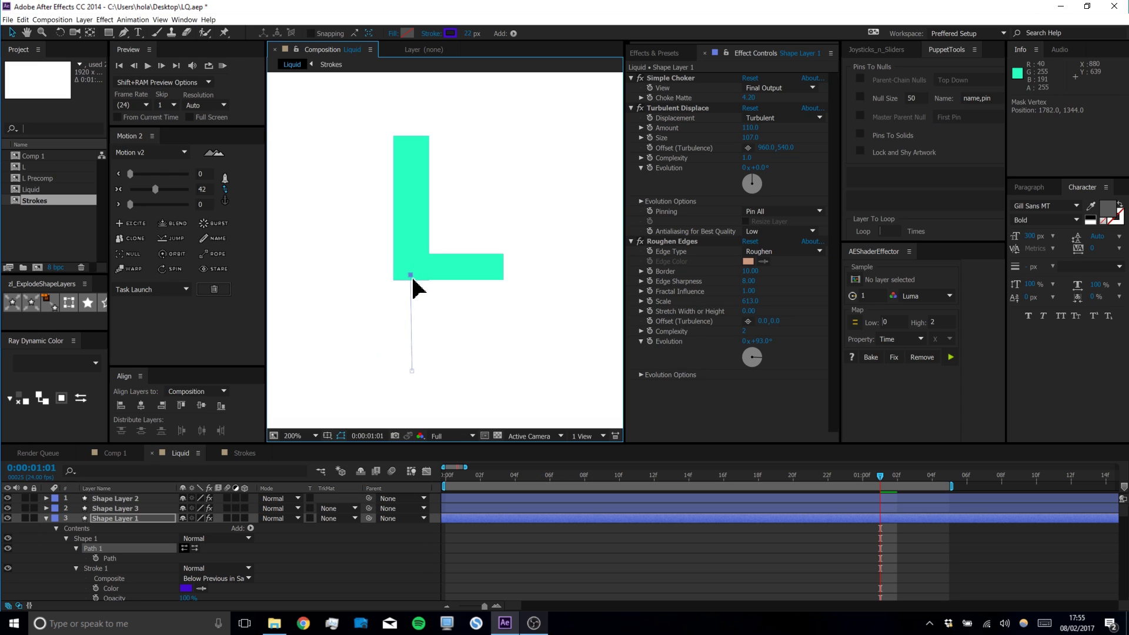
# Change the vertical line's stroke colour to the teal sampled from the letter L
pyautogui.click(450, 34)
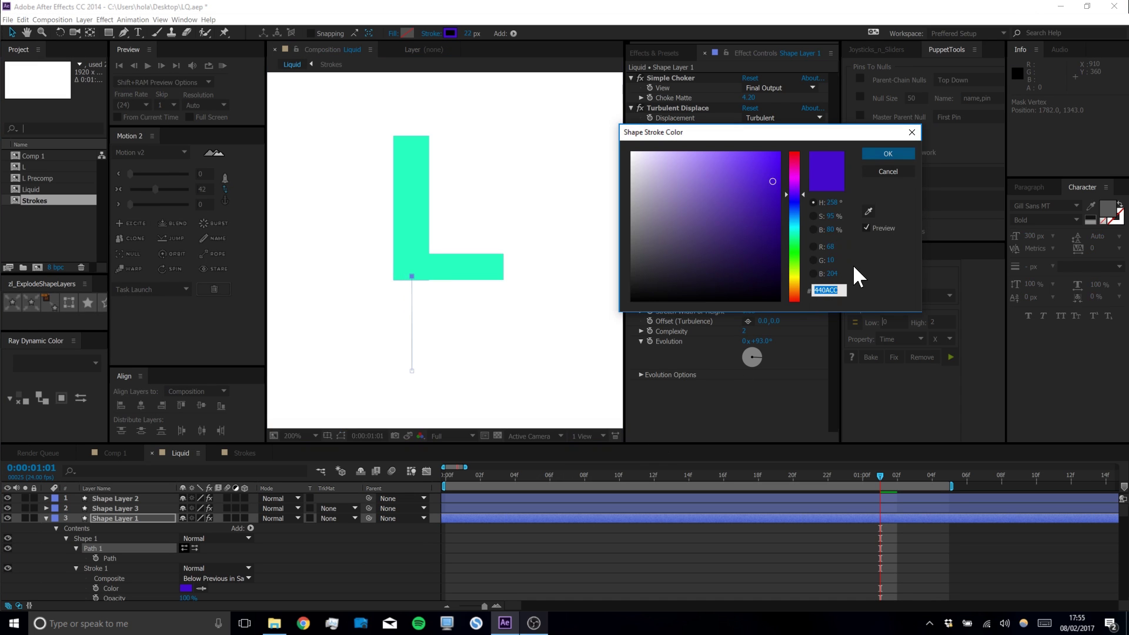
pyautogui.click(869, 210)
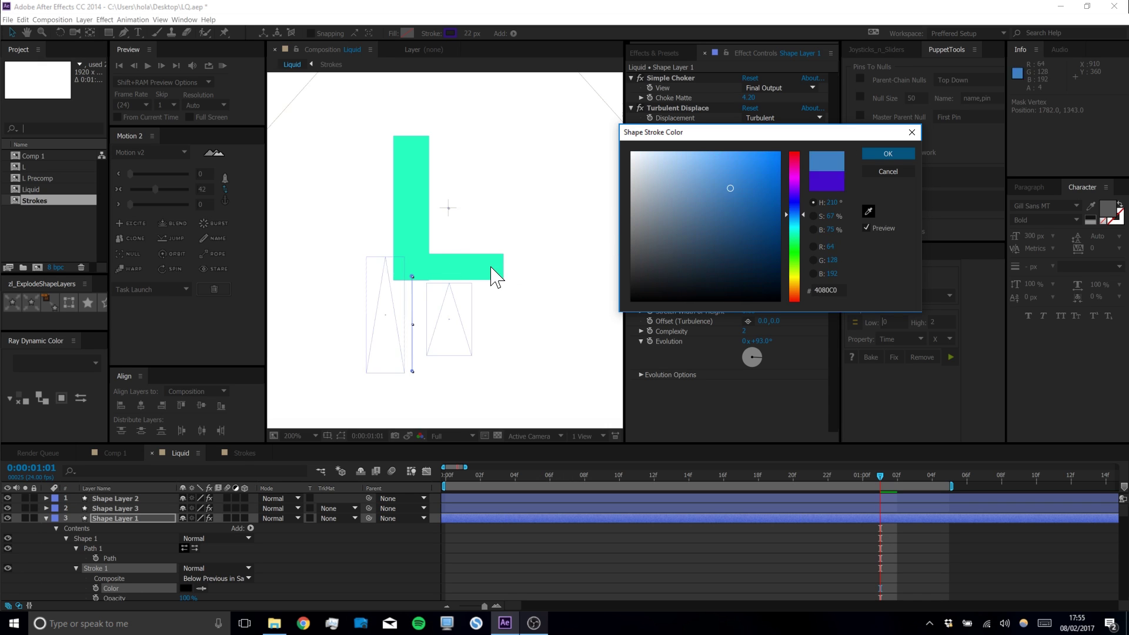
pyautogui.click(885, 155)
pyautogui.click(680, 585)
# RAM preview the three splash lines, examine them at frame 13 with the whole composition in view, and replay from the start
pyautogui.click(224, 69)
pyautogui.click(222, 65)
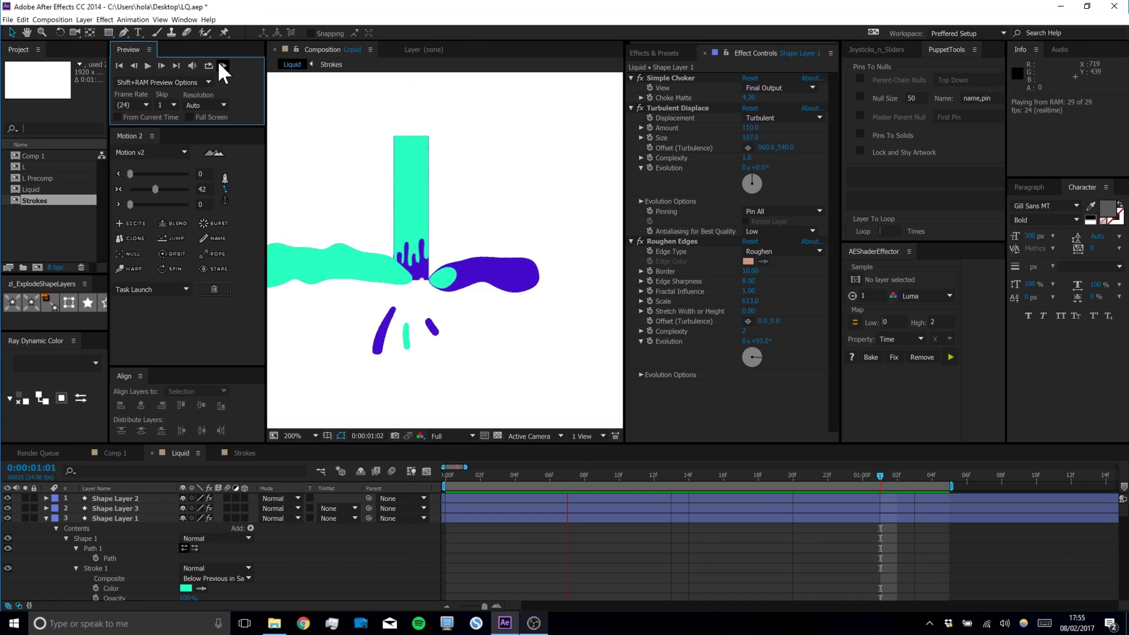
pyautogui.press('space')
pyautogui.moveTo(768, 474); pyautogui.dragTo(674, 445)
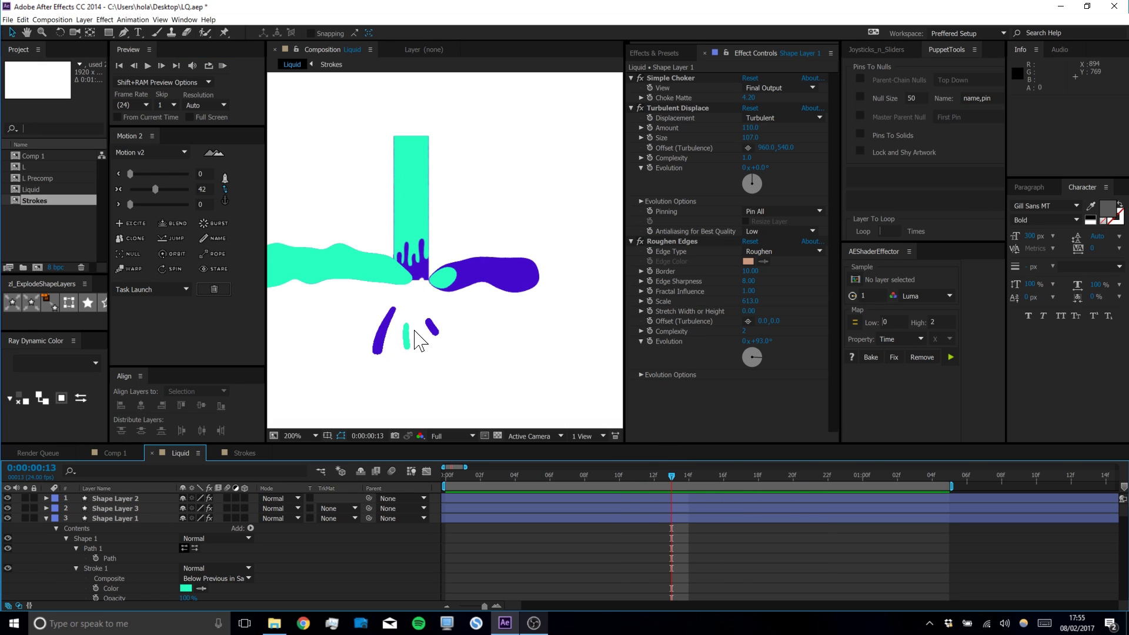
pyautogui.scroll(-1, 418, 342)
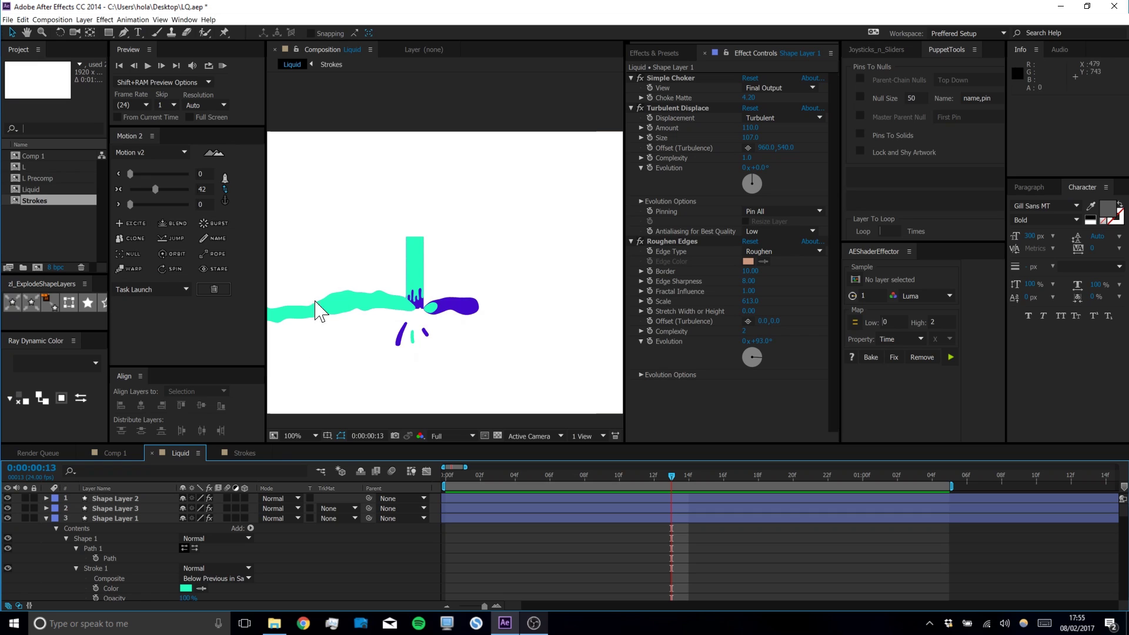
pyautogui.click(44, 518)
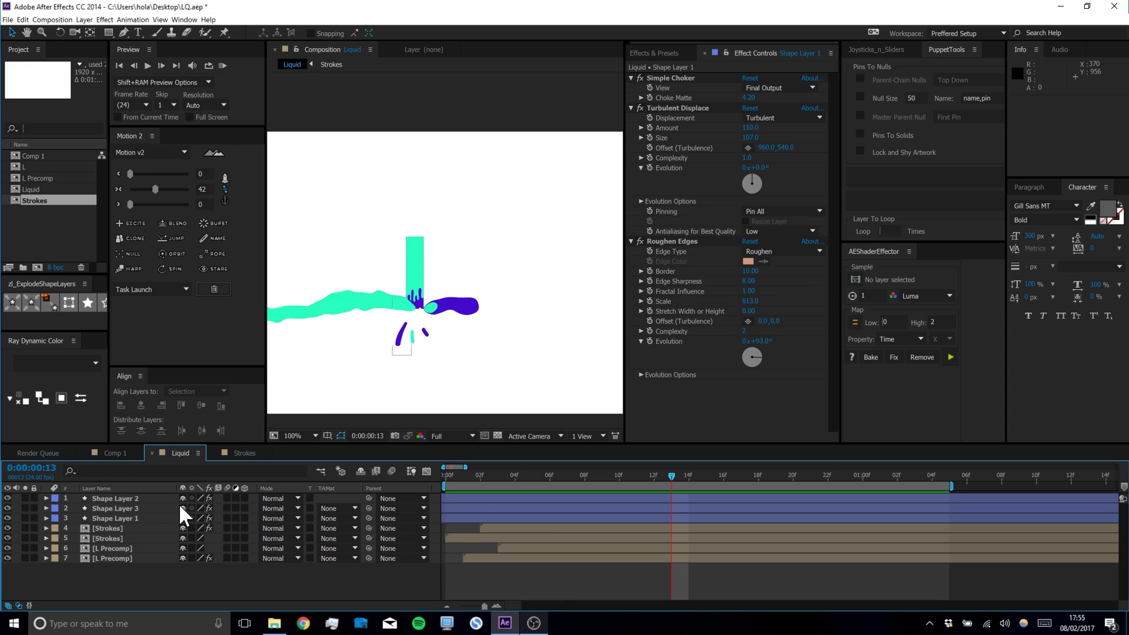
pyautogui.press('space')
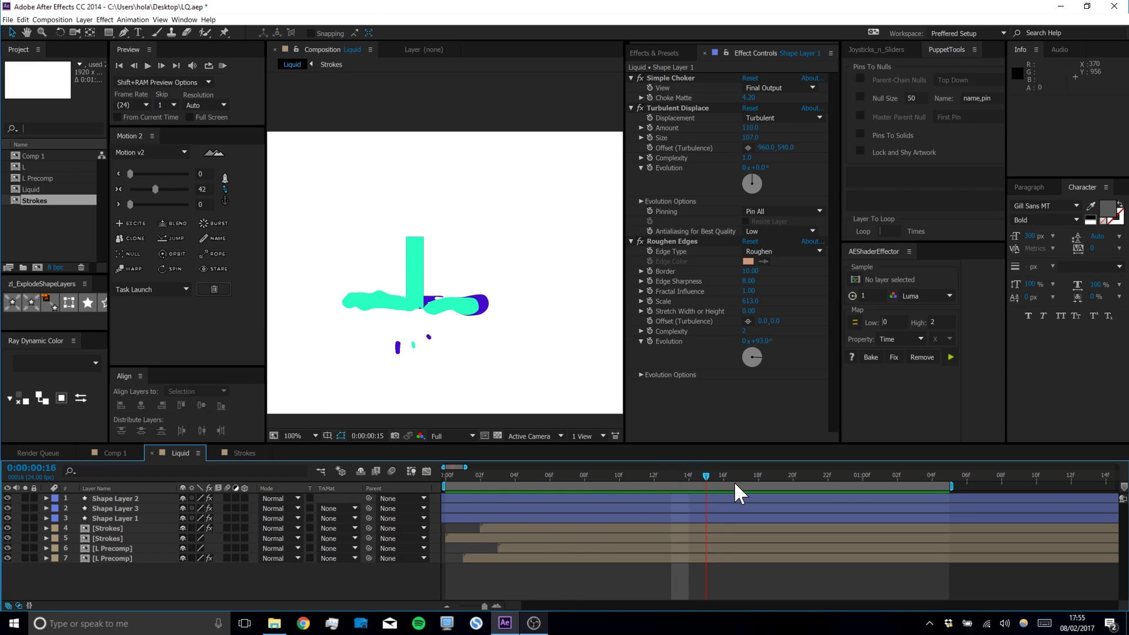
pyautogui.moveTo(691, 487); pyautogui.dragTo(386, 466)
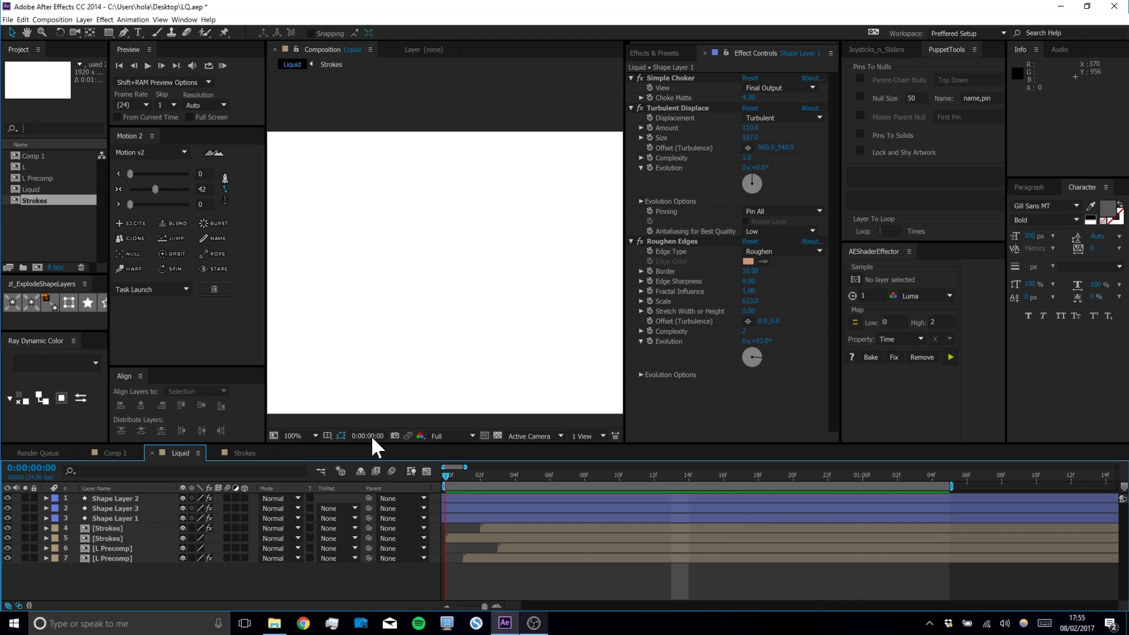
pyautogui.click(222, 64)
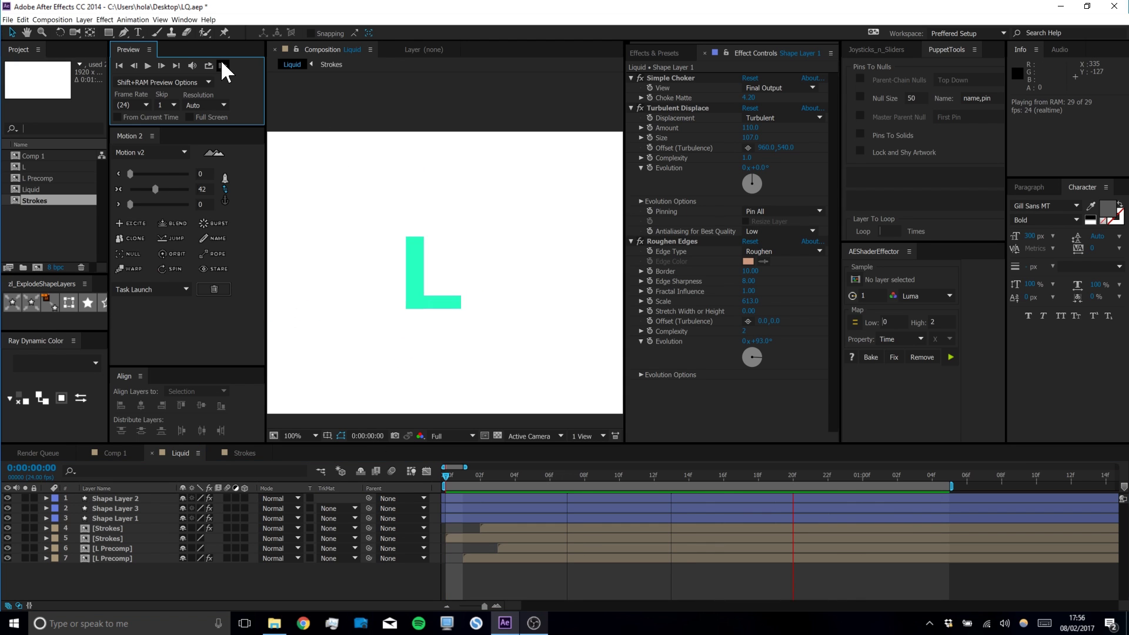
pyautogui.press('space')
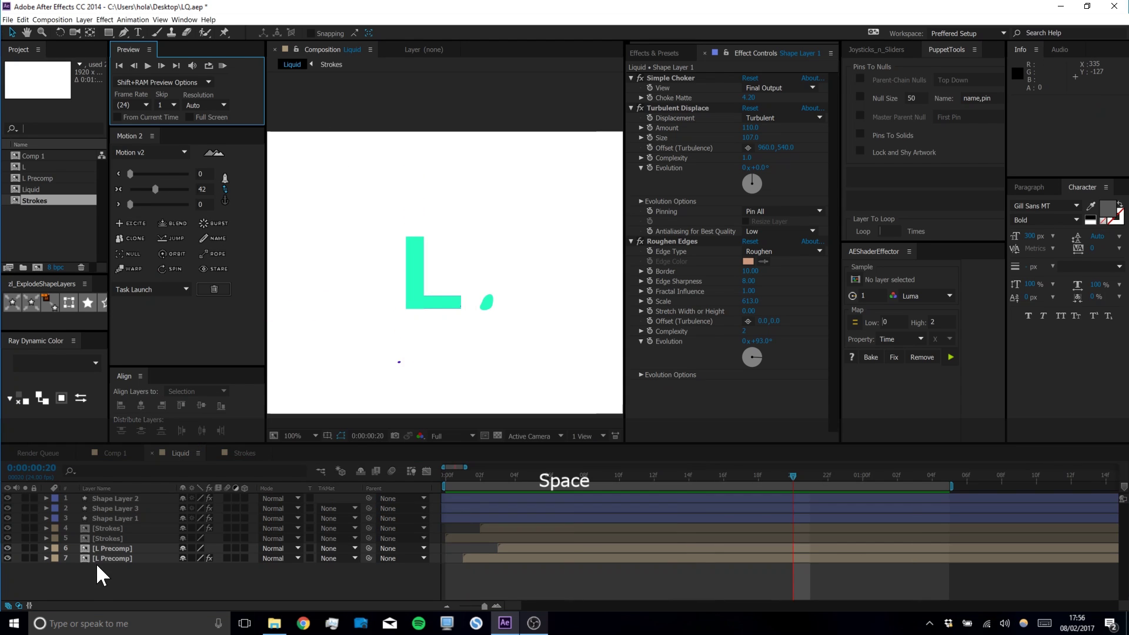
# Duplicate Shape Layers 3 and 1, place both copies at the top of the layer stack, and give them the Orange label
pyautogui.click(118, 508)
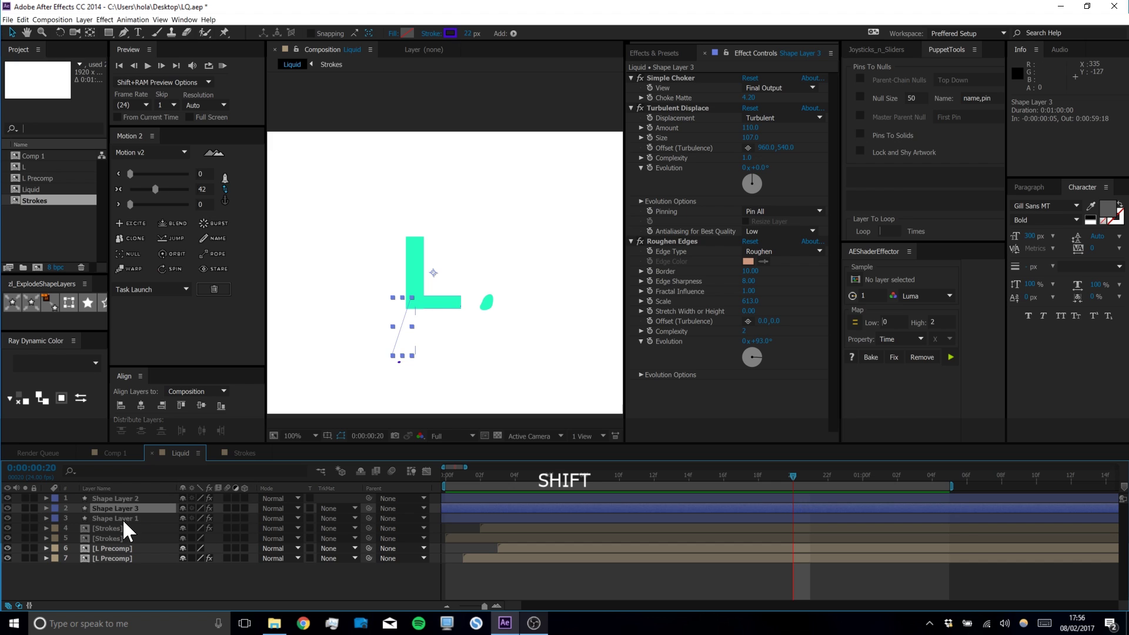
pyautogui.keyDown('ctrl'); pyautogui.click(122, 518); pyautogui.keyUp('ctrl')
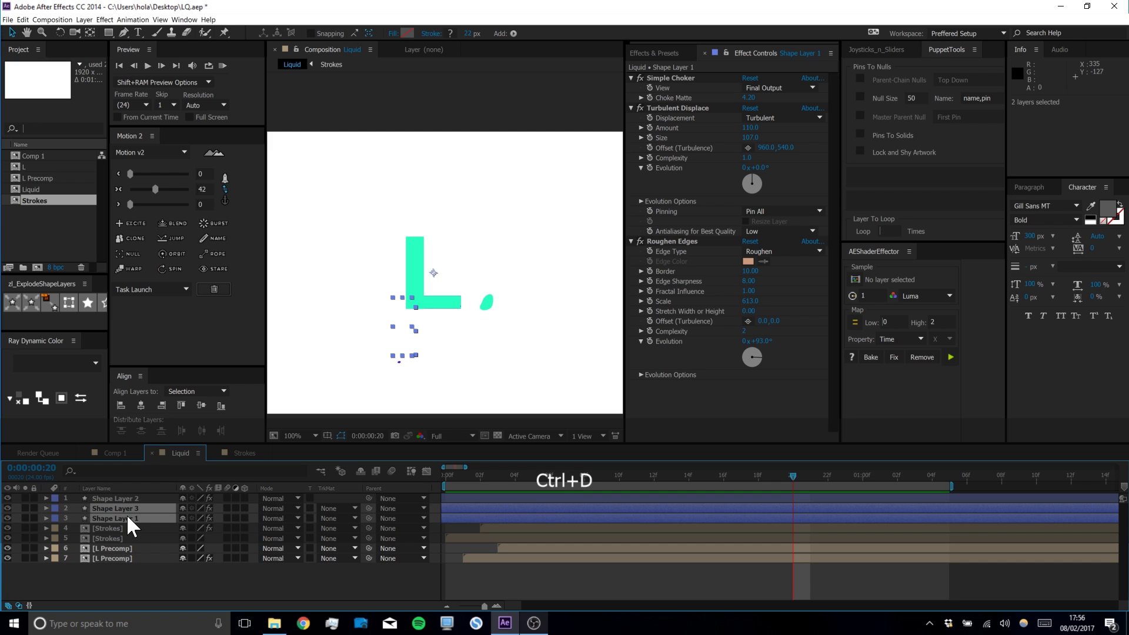
pyautogui.hotkey('ctrl', 'd')
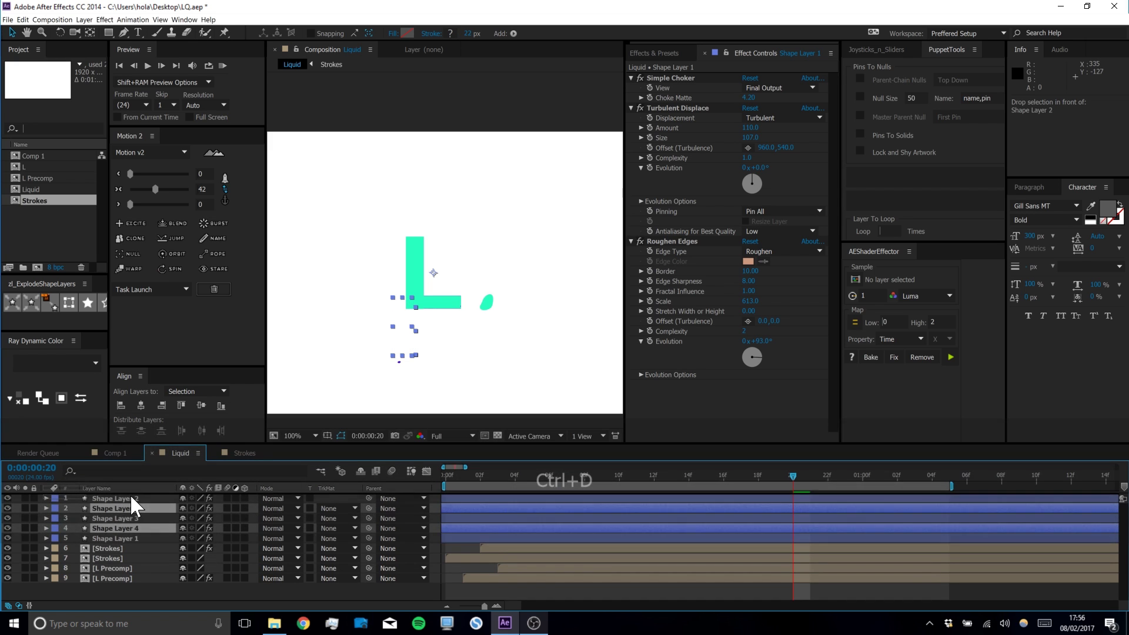
pyautogui.moveTo(120, 508); pyautogui.dragTo(129, 496)
pyautogui.click(56, 499)
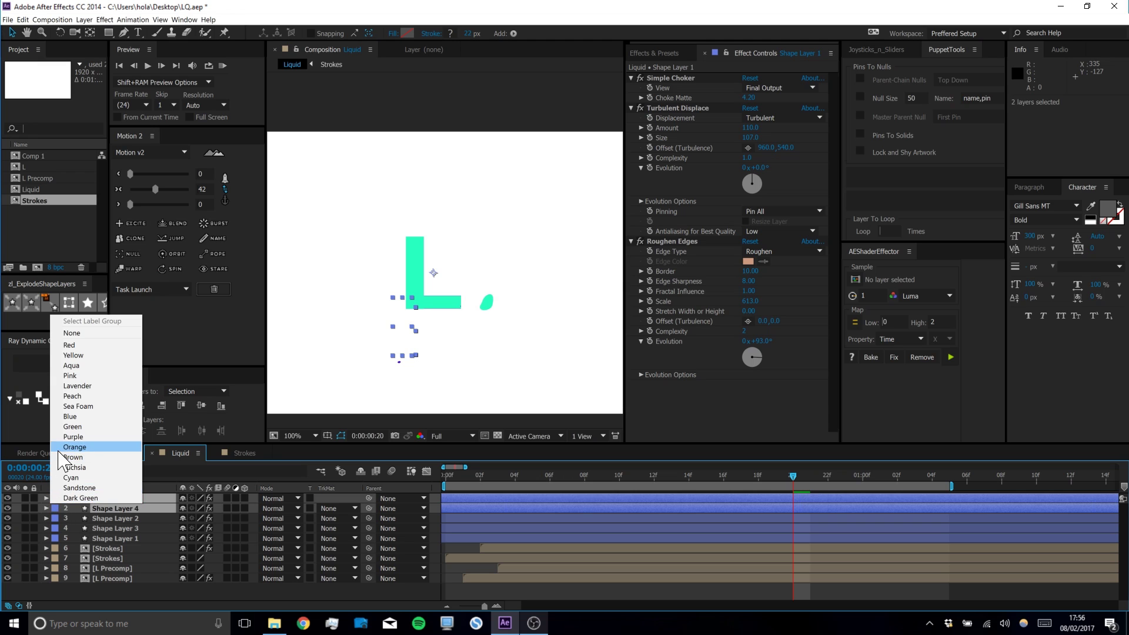
pyautogui.click(92, 443)
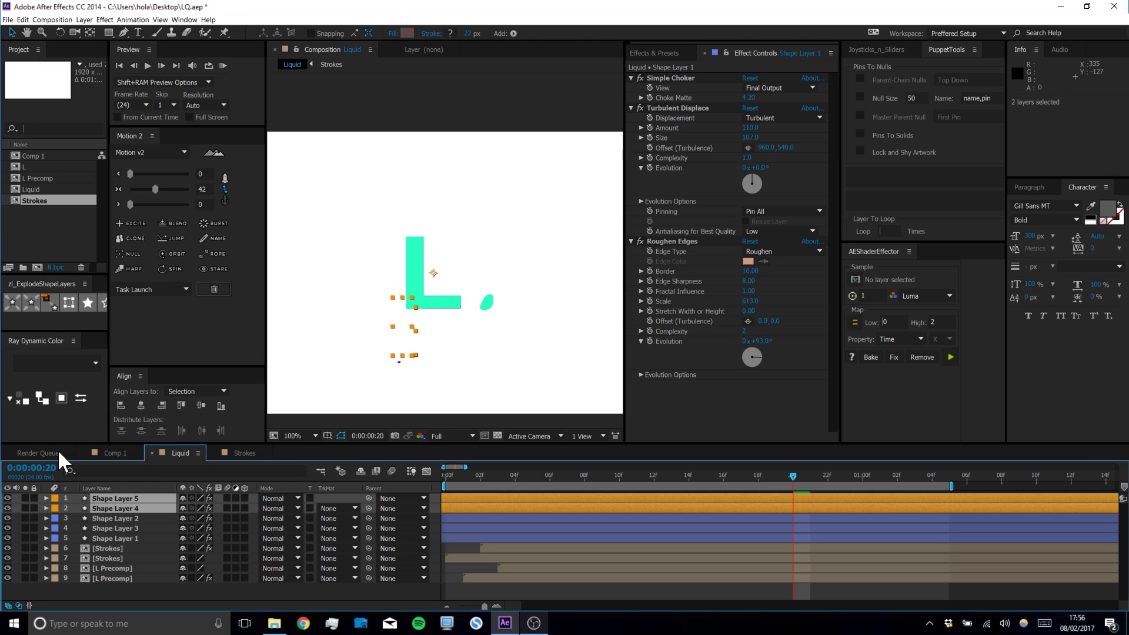
# Reshape Shape Layer 5's purple line and Shape Layer 4's teal line to fan out below and above the right end of the L's foot
pyautogui.keyDown('ctrl'); pyautogui.click(46, 498); pyautogui.keyUp('ctrl')
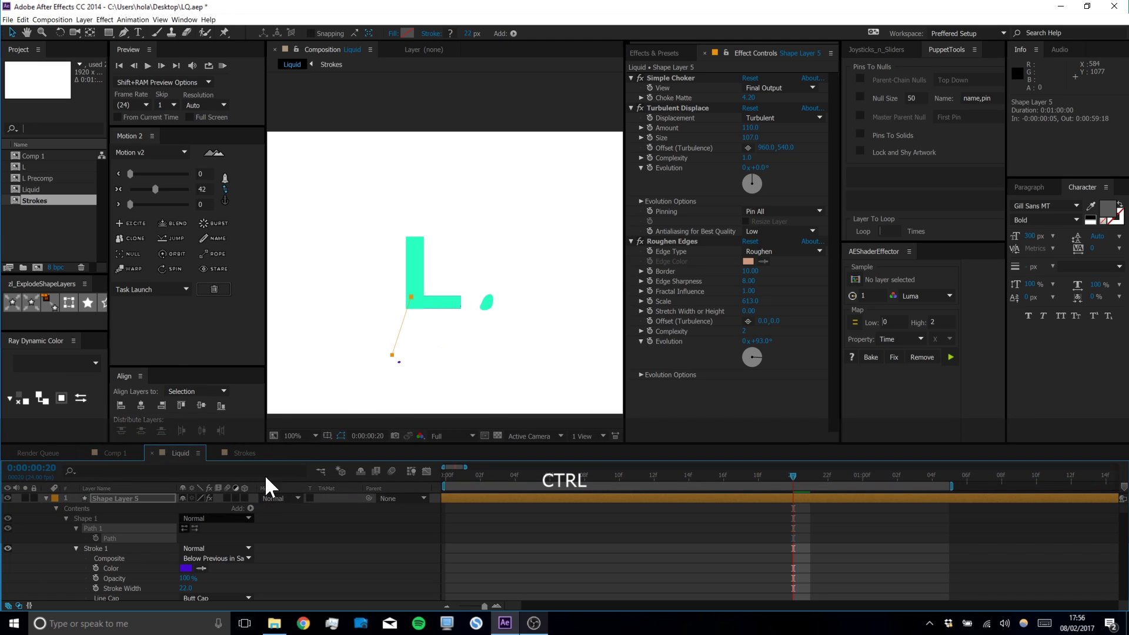
pyautogui.moveTo(393, 355); pyautogui.dragTo(424, 301)
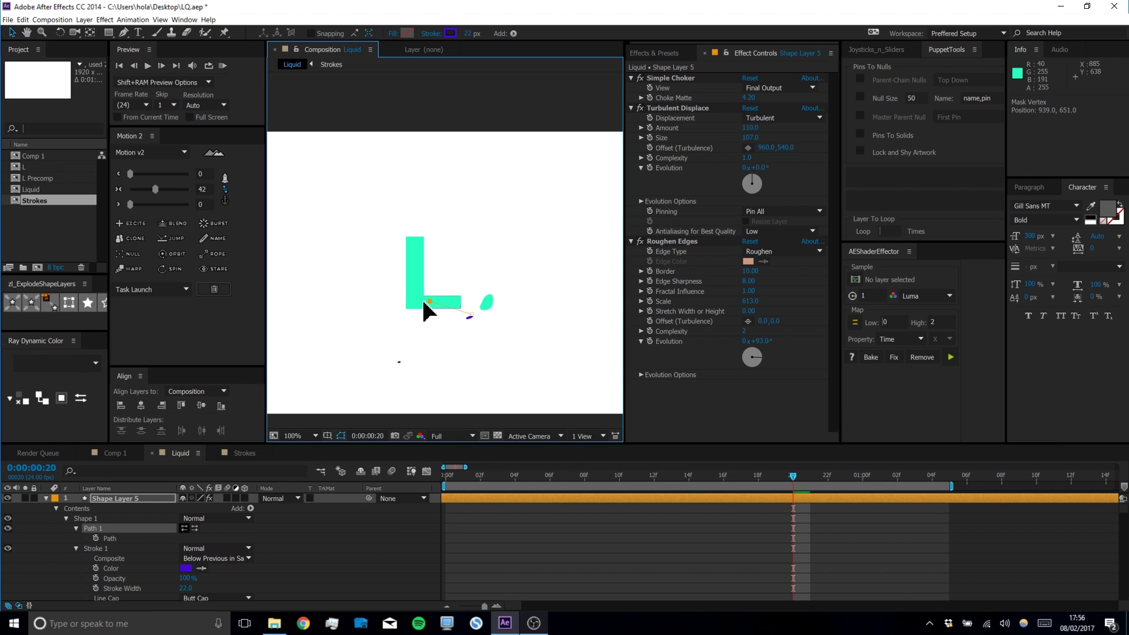
pyautogui.keyDown('ctrl'); pyautogui.click(46, 498); pyautogui.keyUp('ctrl')
pyautogui.click(104, 545)
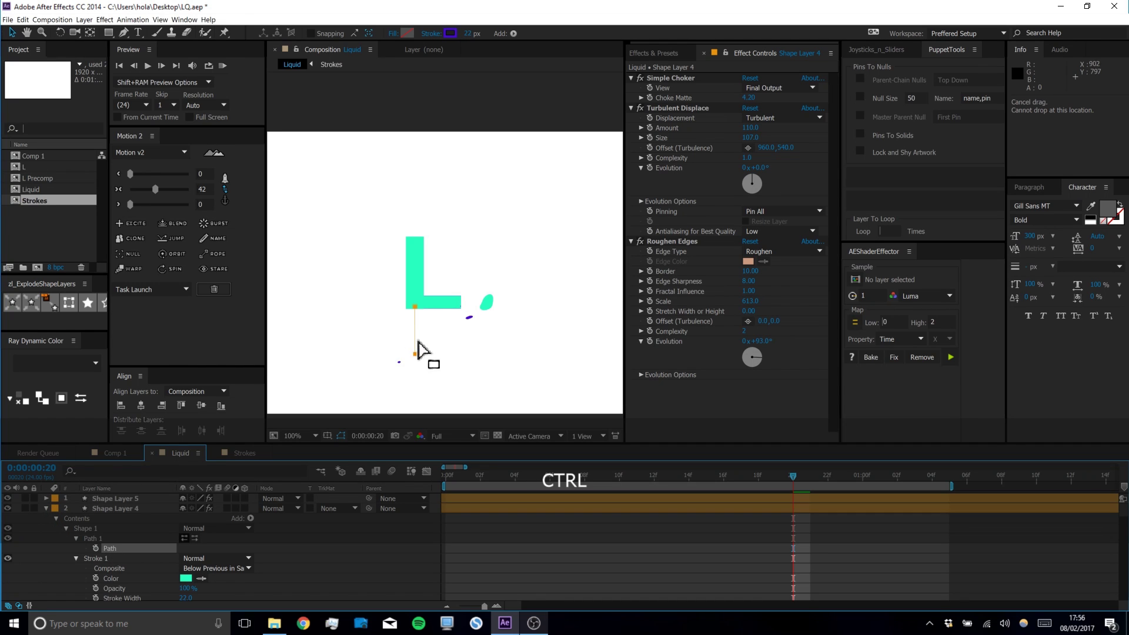
pyautogui.click(416, 349)
pyautogui.moveTo(480, 292); pyautogui.dragTo(469, 279)
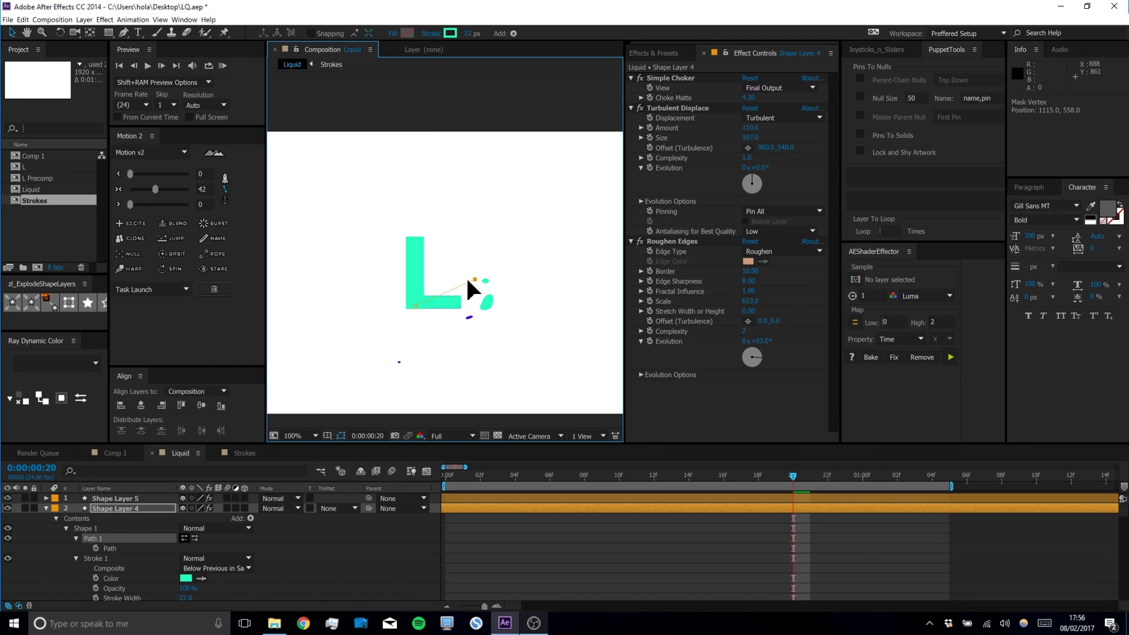
pyautogui.click(415, 307)
# Slide Shape Layers 5 and 4 five frames later, extend the work area to 1:12, and RAM preview the splash lines
pyautogui.keyDown('shift'); pyautogui.click(130, 497); pyautogui.keyUp('shift')
pyautogui.press('u')
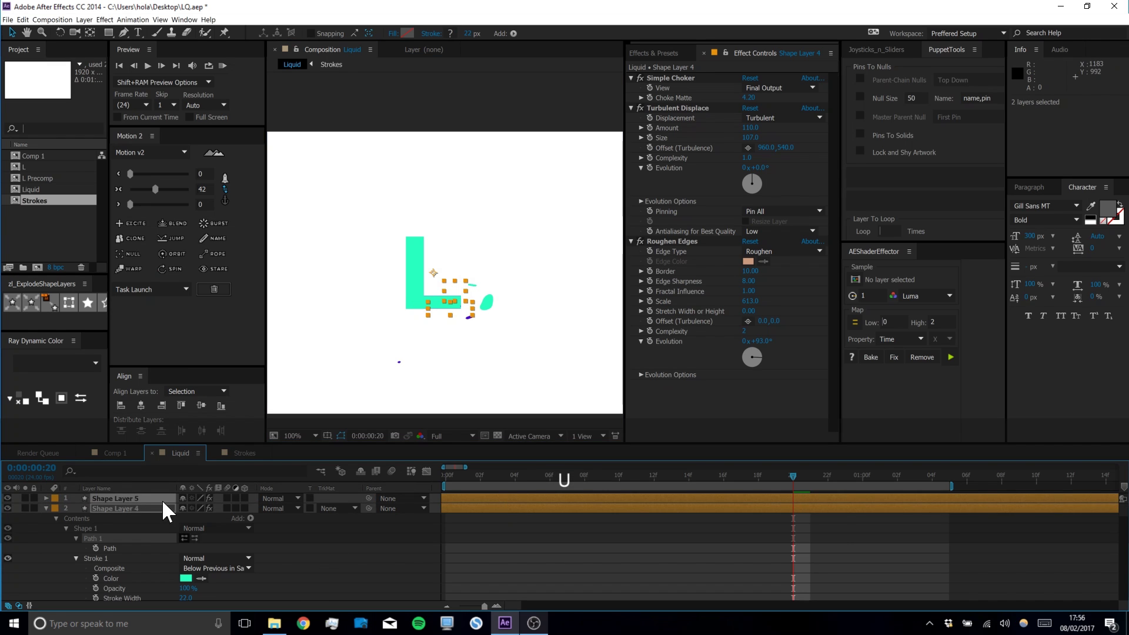
pyautogui.moveTo(697, 498); pyautogui.dragTo(784, 497)
pyautogui.moveTo(953, 488)
pyautogui.mouseDown()
pyautogui.moveTo(1029, 500)
pyautogui.moveTo(1073, 488)
pyautogui.mouseUp()
pyautogui.click(223, 66)
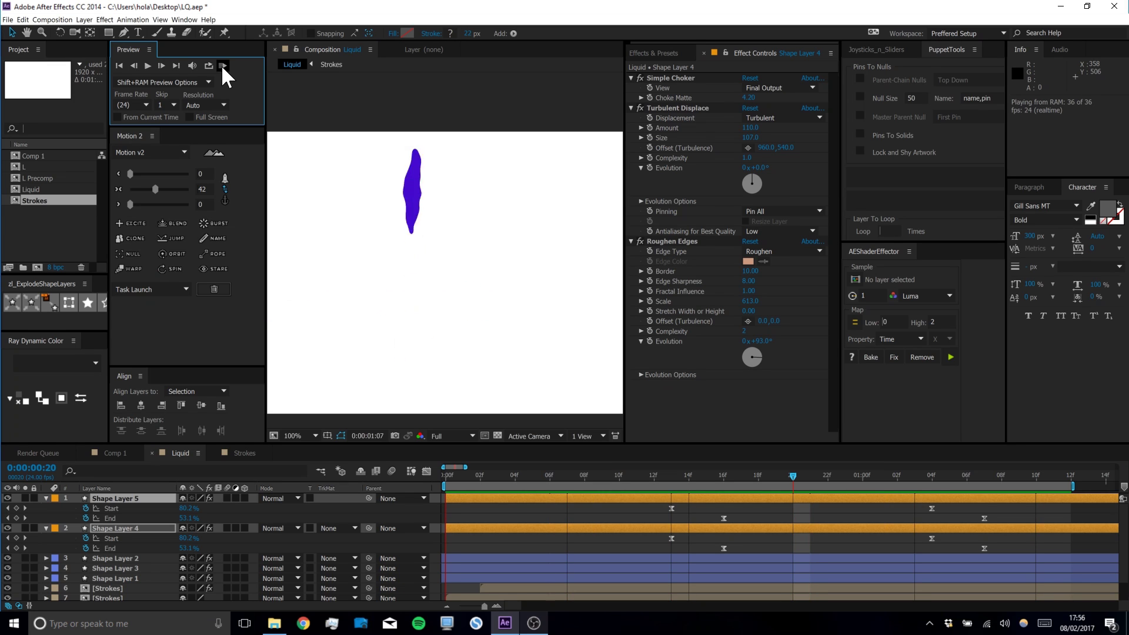
pyautogui.press('space')
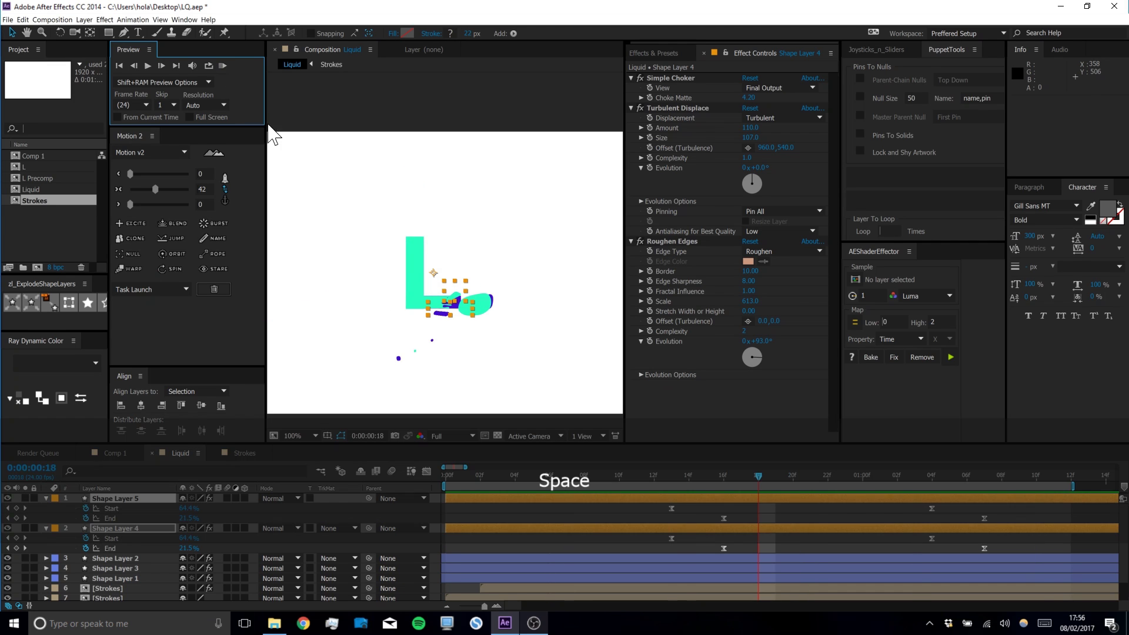
# Set the Roughen Edges Evolution to 0° on Shape Layers 4 and 5 and RAM preview the composition
pyautogui.click(758, 341)
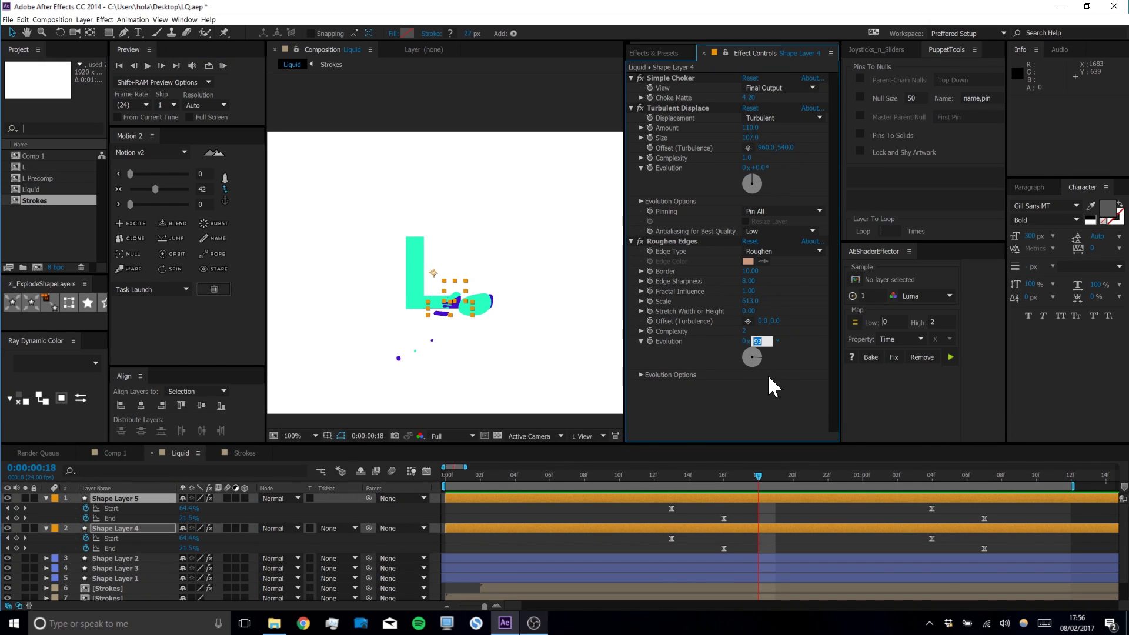
pyautogui.write('0')
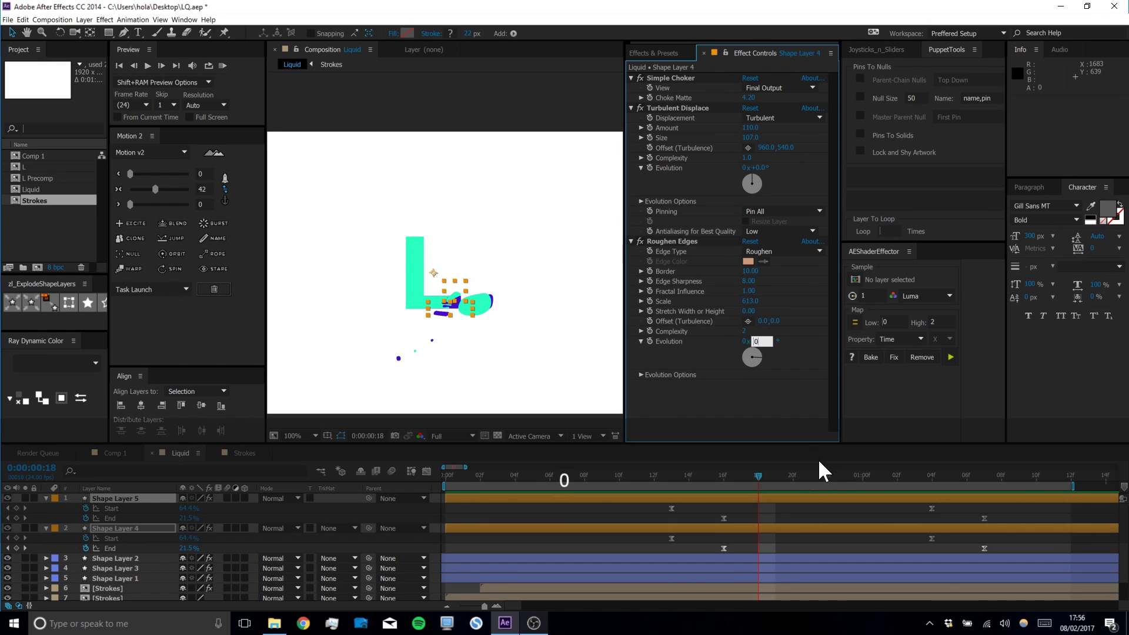
pyautogui.click(810, 508)
pyautogui.moveTo(756, 475); pyautogui.dragTo(799, 473)
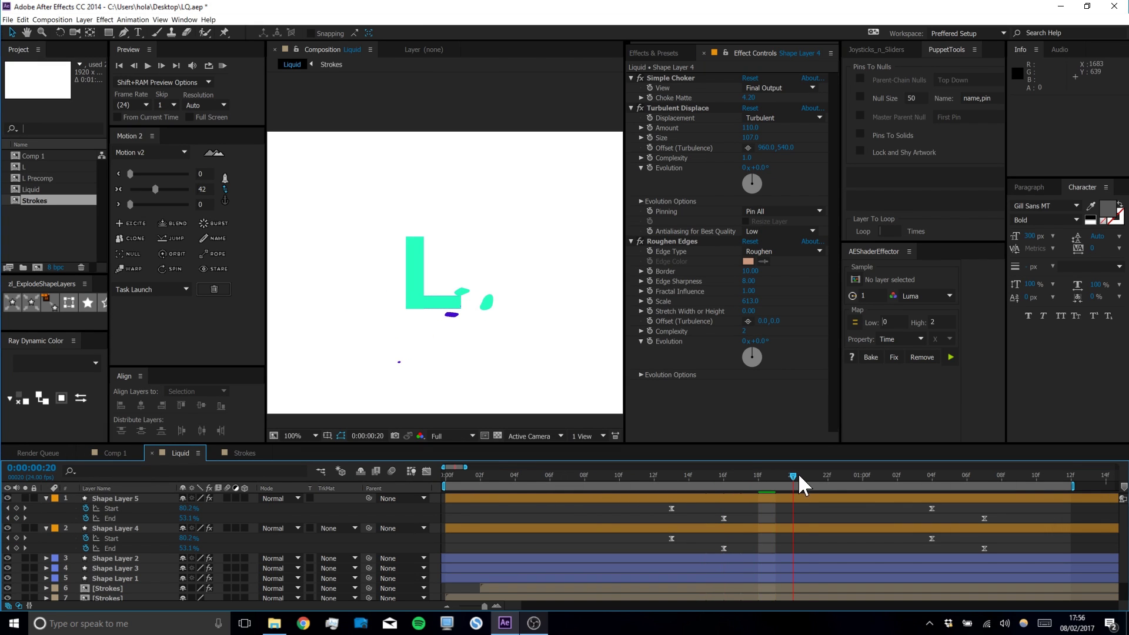
pyautogui.click(128, 528)
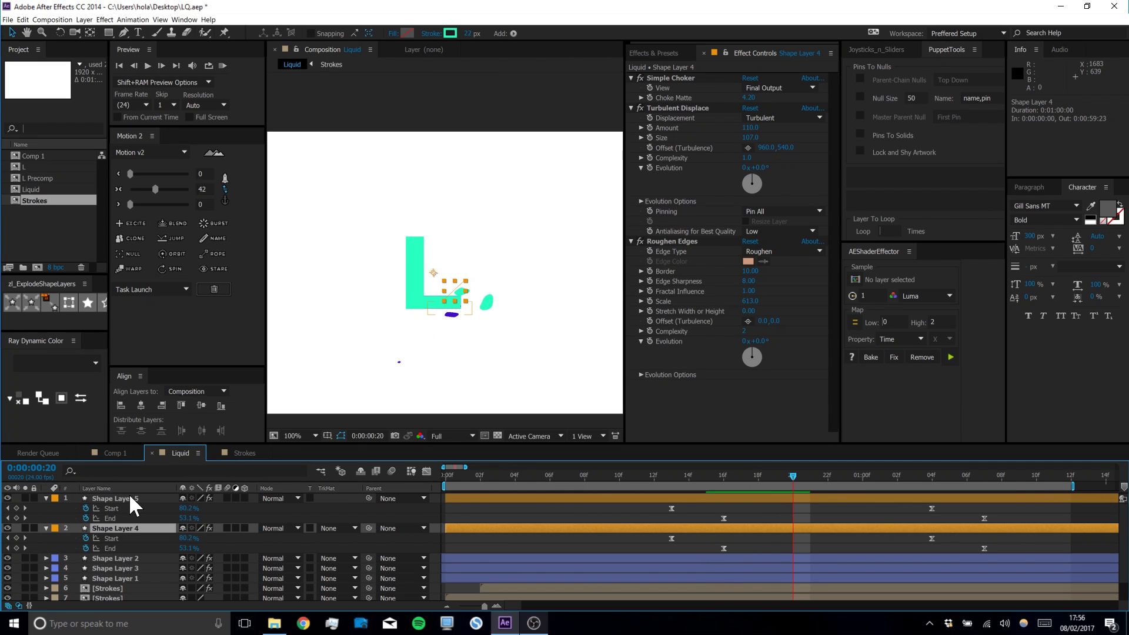
pyautogui.click(131, 498)
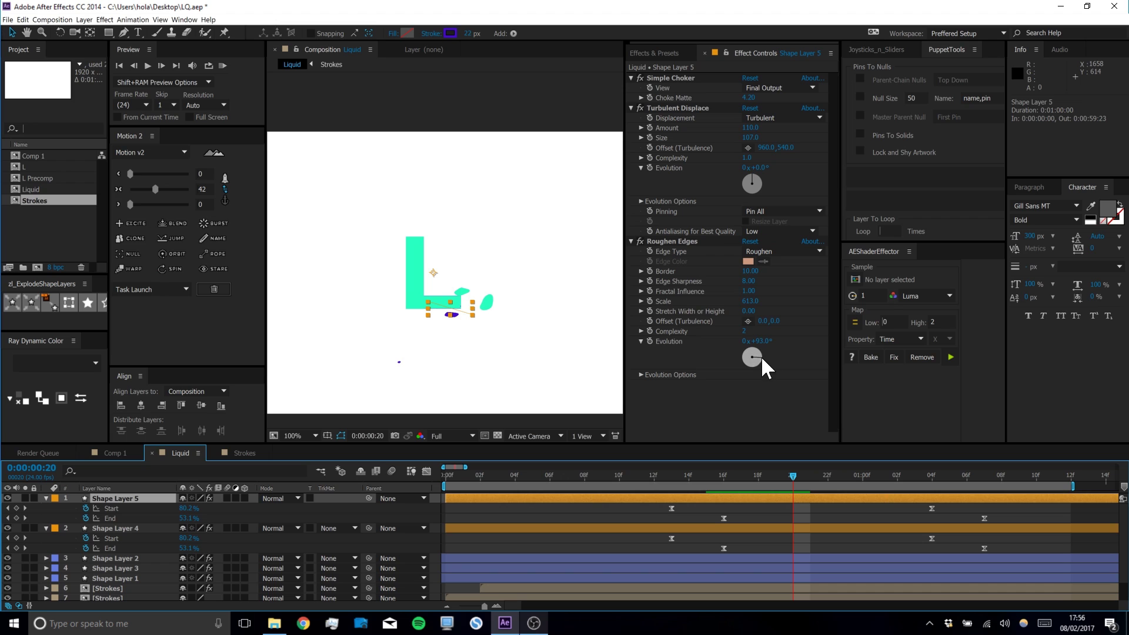
pyautogui.moveTo(748, 353); pyautogui.dragTo(769, 397)
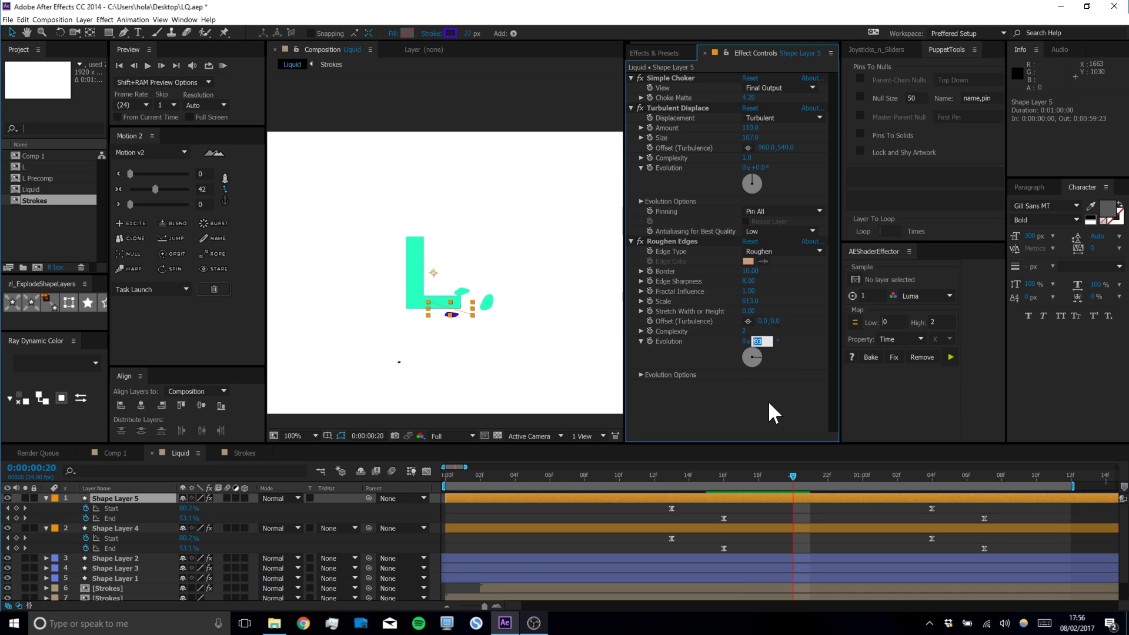
pyautogui.press('Return')
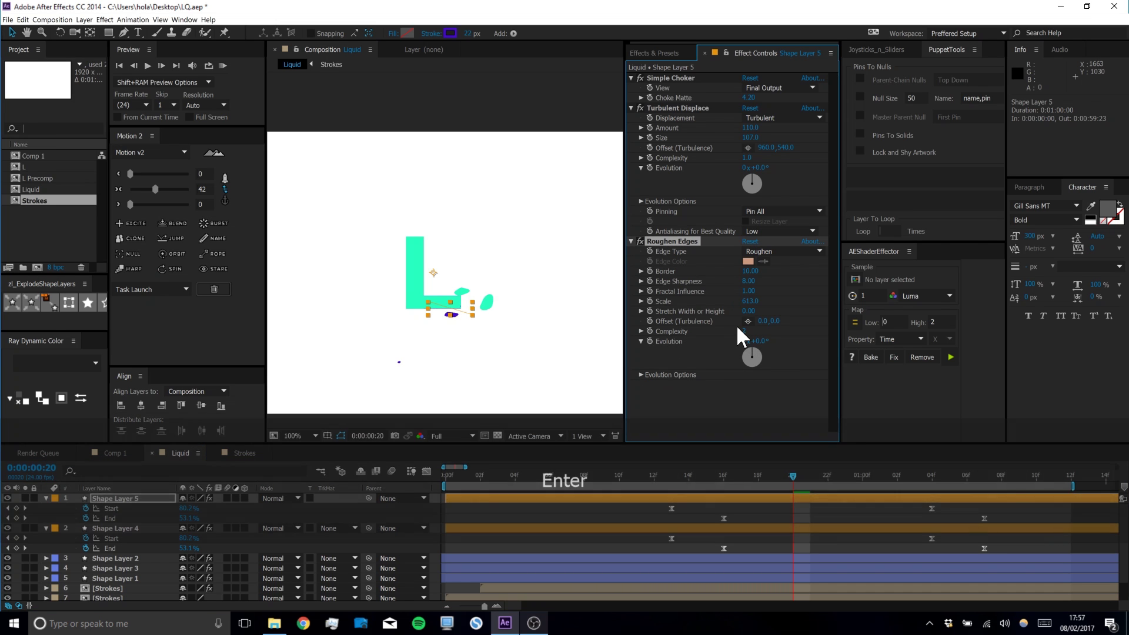
pyautogui.click(789, 517)
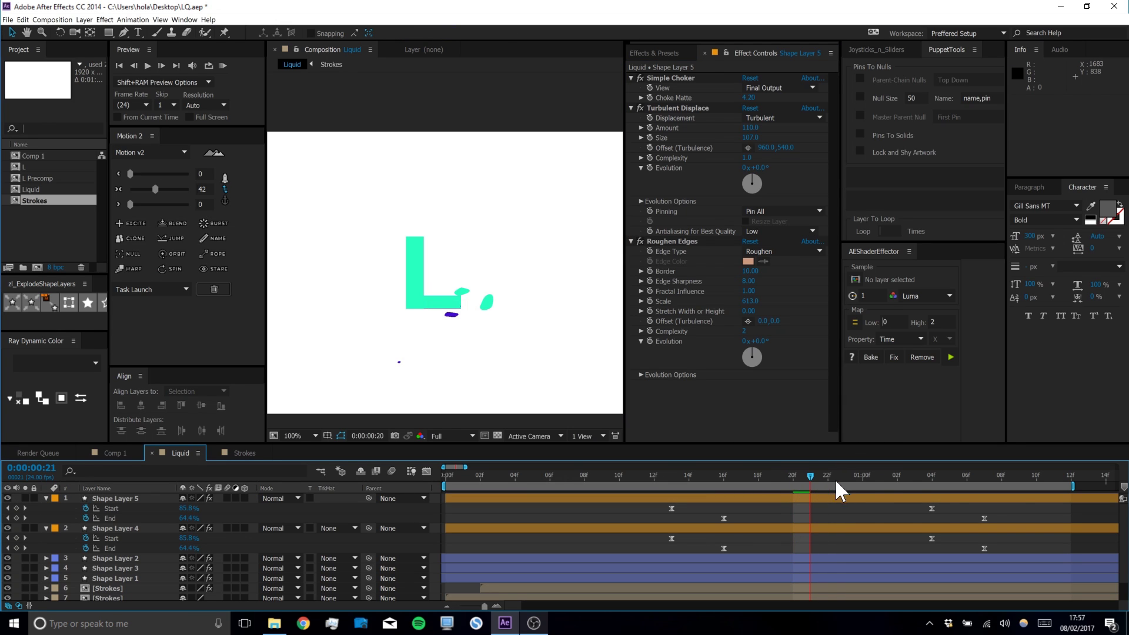
pyautogui.moveTo(976, 479); pyautogui.dragTo(411, 450)
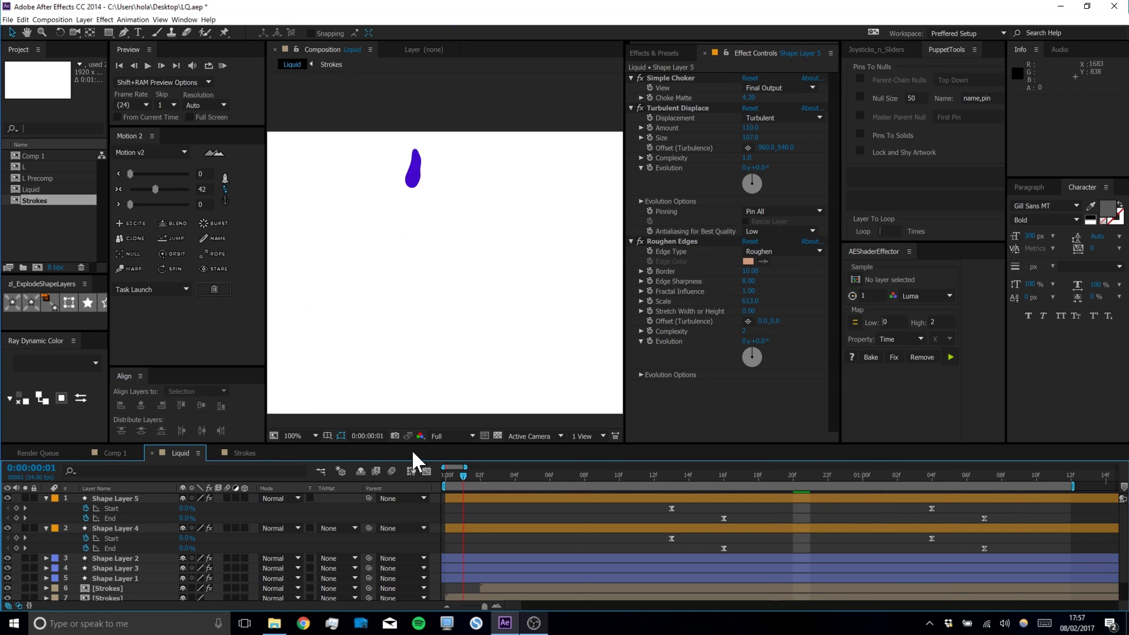
pyautogui.click(223, 65)
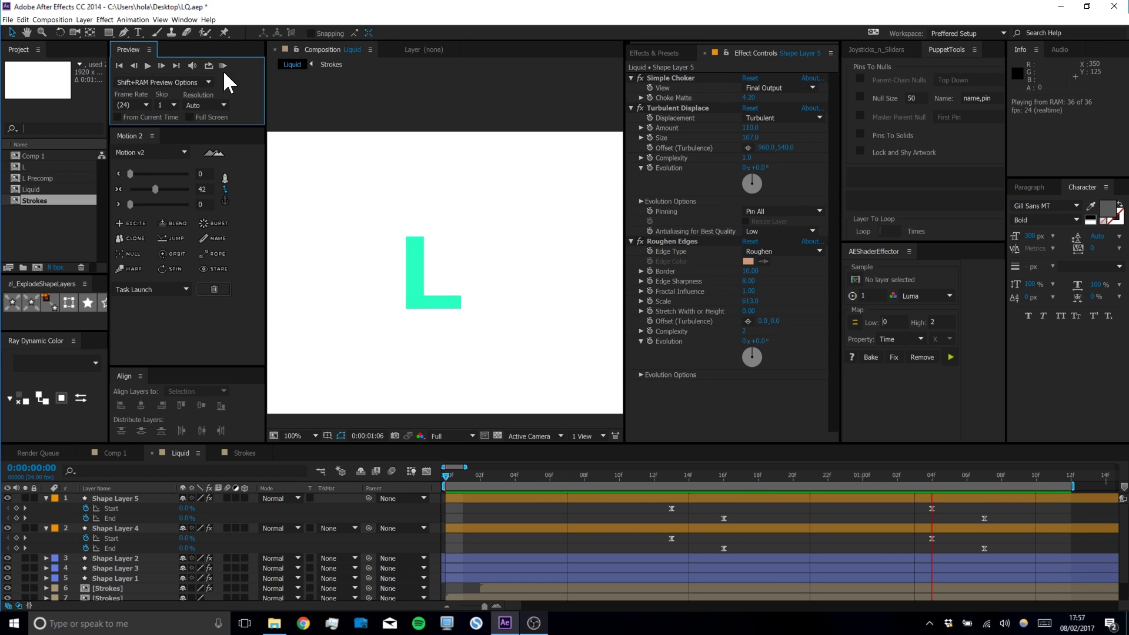
pyautogui.press('space')
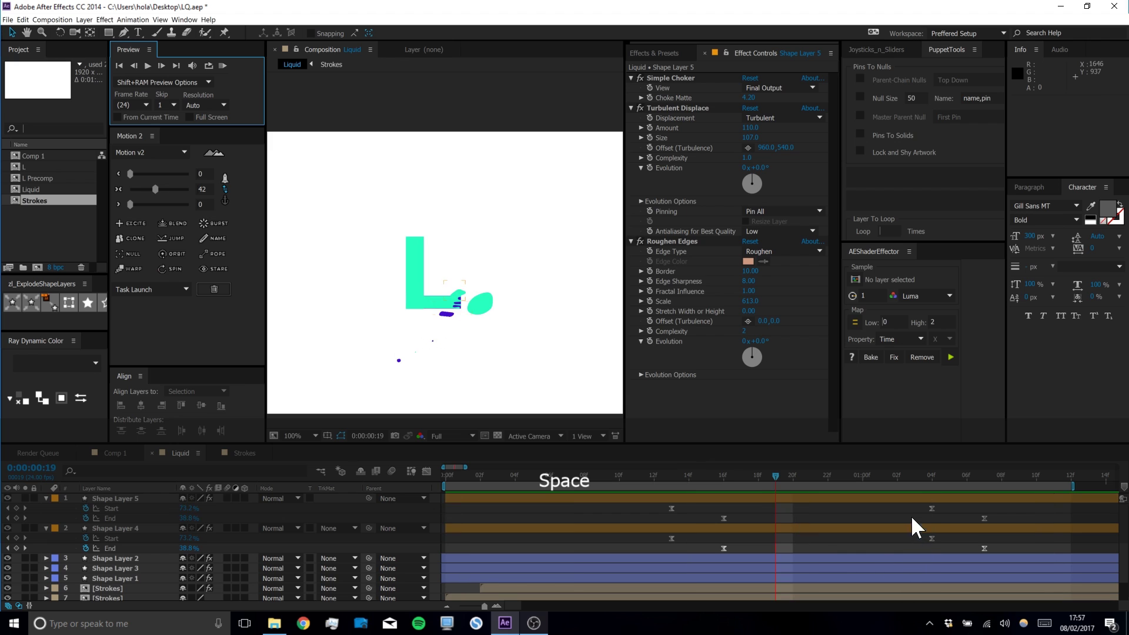
# Move the first Start keyframes of Shape Layers 5 and 4 to frame 16 and the first End keyframes to frame 19, and RAM preview
pyautogui.moveTo(806, 504); pyautogui.dragTo(661, 557)
pyautogui.moveTo(724, 518); pyautogui.dragTo(800, 521)
pyautogui.click(224, 65)
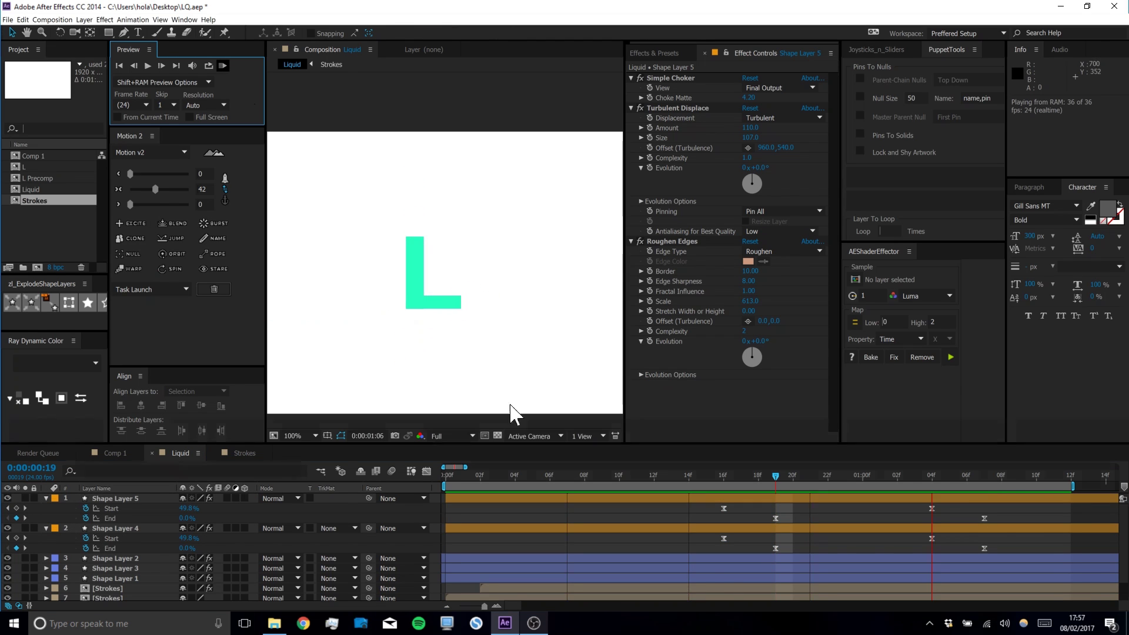
pyautogui.press('space')
# Slide Shape Layers 5 and 4 three frames earlier so their Start keyframes begin at frame 13, and RAM preview the timing
pyautogui.click(808, 500)
pyautogui.press('capslock')
pyautogui.click(849, 521)
pyautogui.click(860, 527)
pyautogui.click(859, 498)
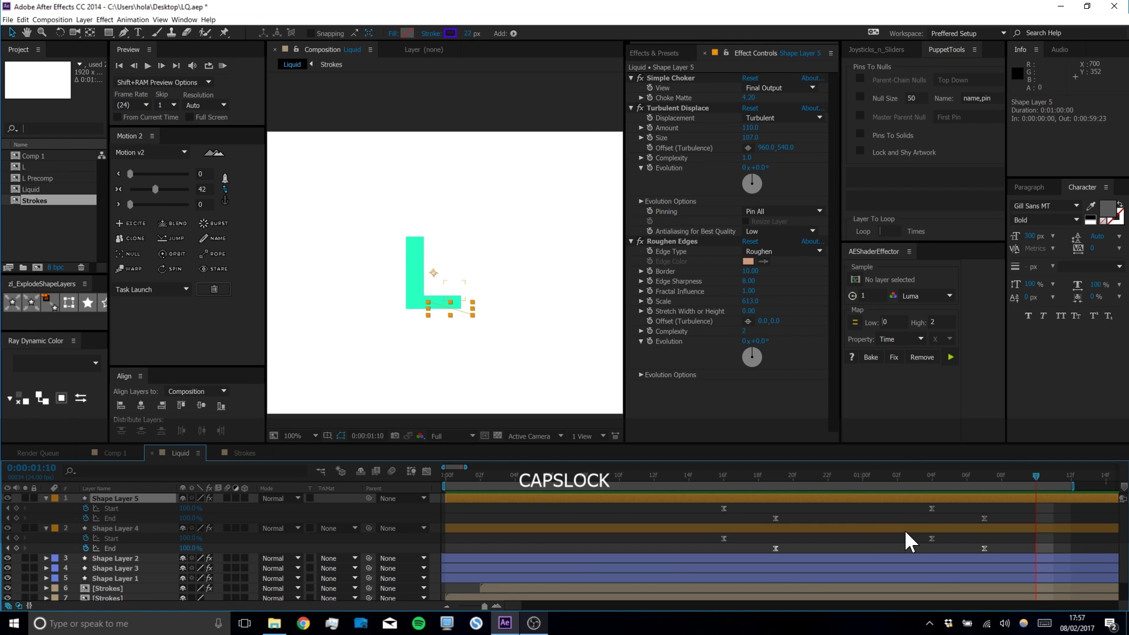
pyautogui.keyDown('shift'); pyautogui.click(909, 528); pyautogui.keyUp('shift')
pyautogui.moveTo(934, 524); pyautogui.dragTo(884, 528)
pyautogui.click(222, 65)
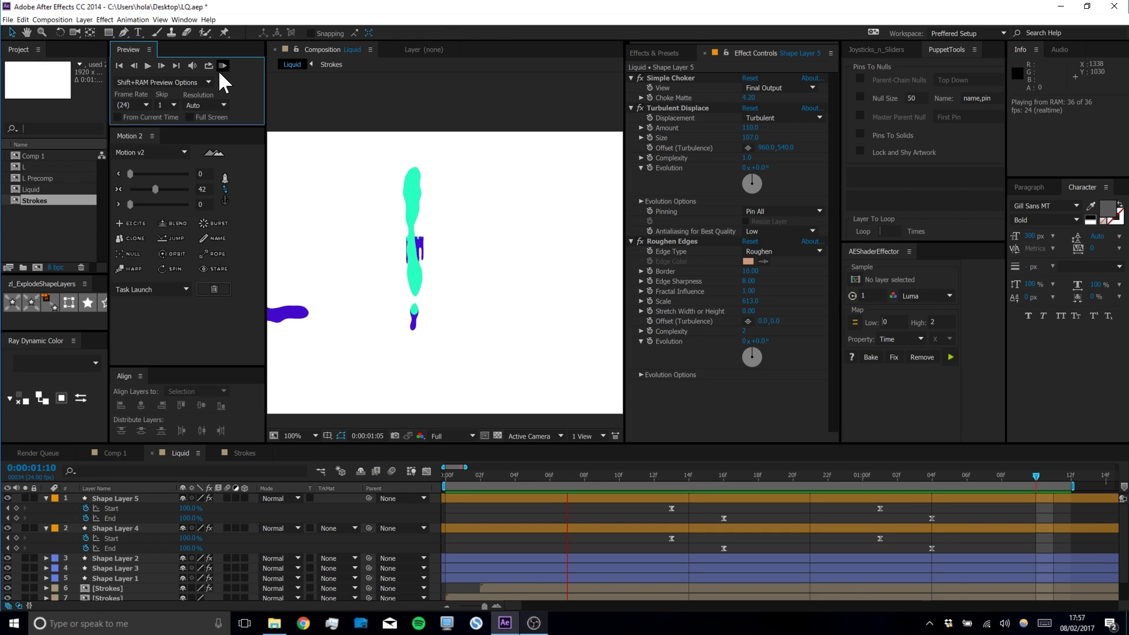
pyautogui.press('space')
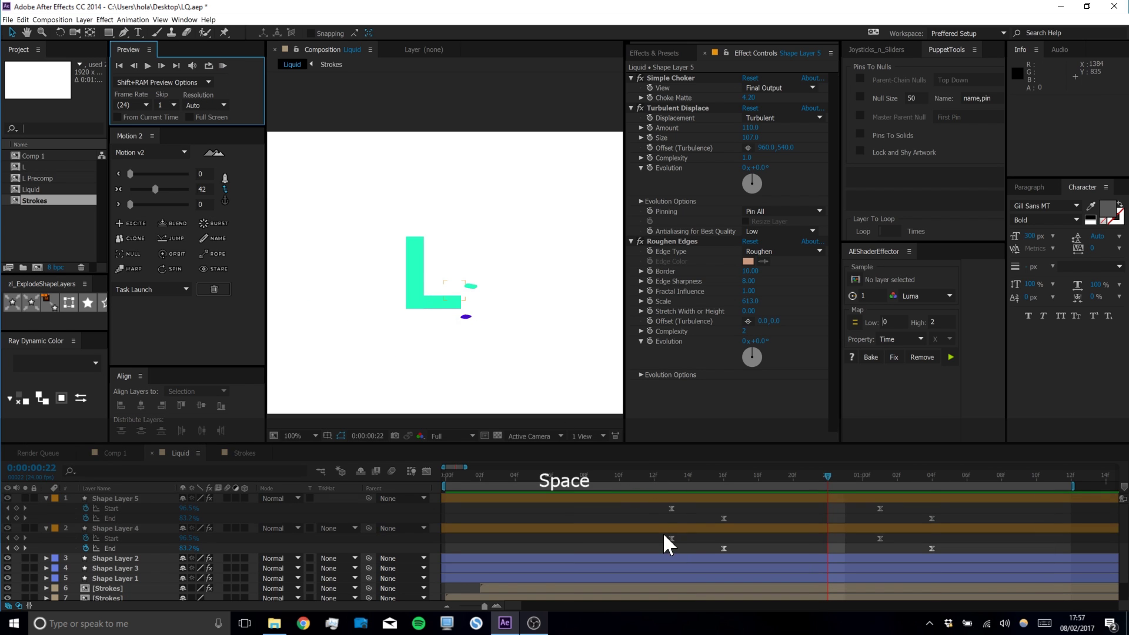
pyautogui.keyDown('ctrl'); pyautogui.click(665, 529); pyautogui.keyUp('ctrl')
pyautogui.keyDown('ctrl'); pyautogui.click(665, 498); pyautogui.keyUp('ctrl')
pyautogui.write('10')
pyautogui.press('Return')
pyautogui.click(811, 507)
pyautogui.click(816, 473)
pyautogui.moveTo(769, 468); pyautogui.dragTo(794, 460)
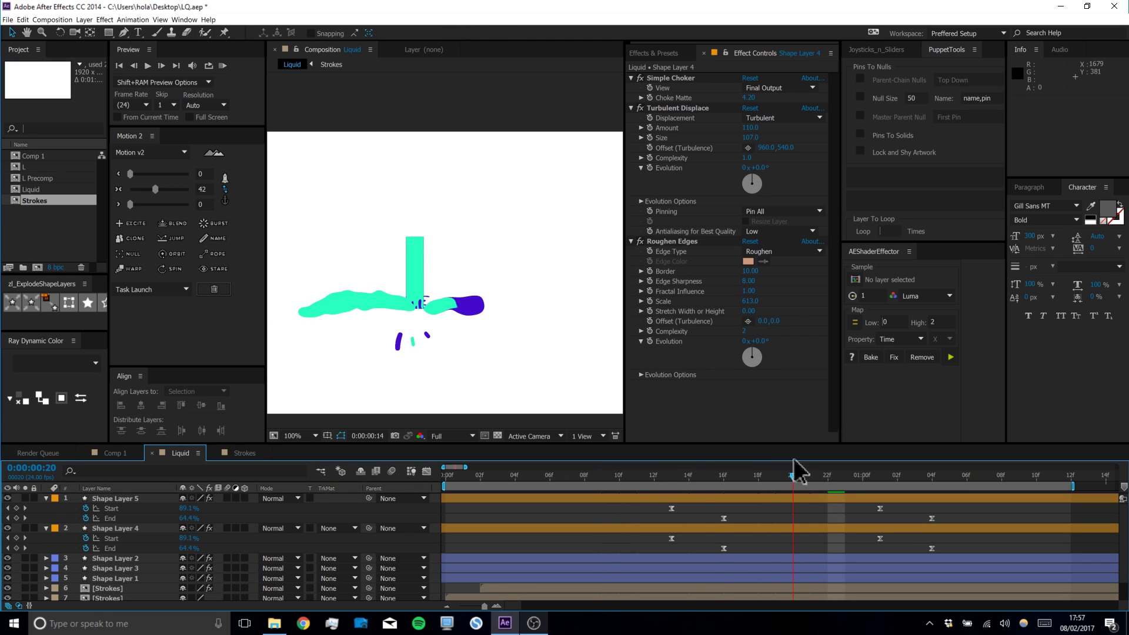
pyautogui.hotkey('ctrl', 'z')
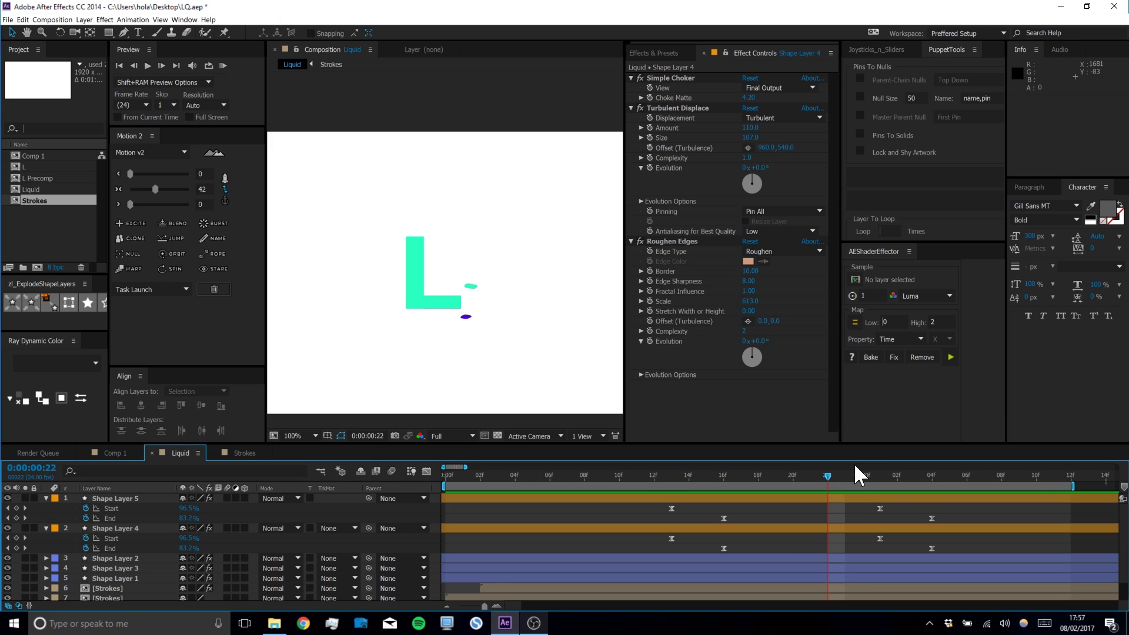
# Play the animation from the first frame and examine the splash lines around the end of the L
pyautogui.moveTo(731, 475); pyautogui.dragTo(360, 441)
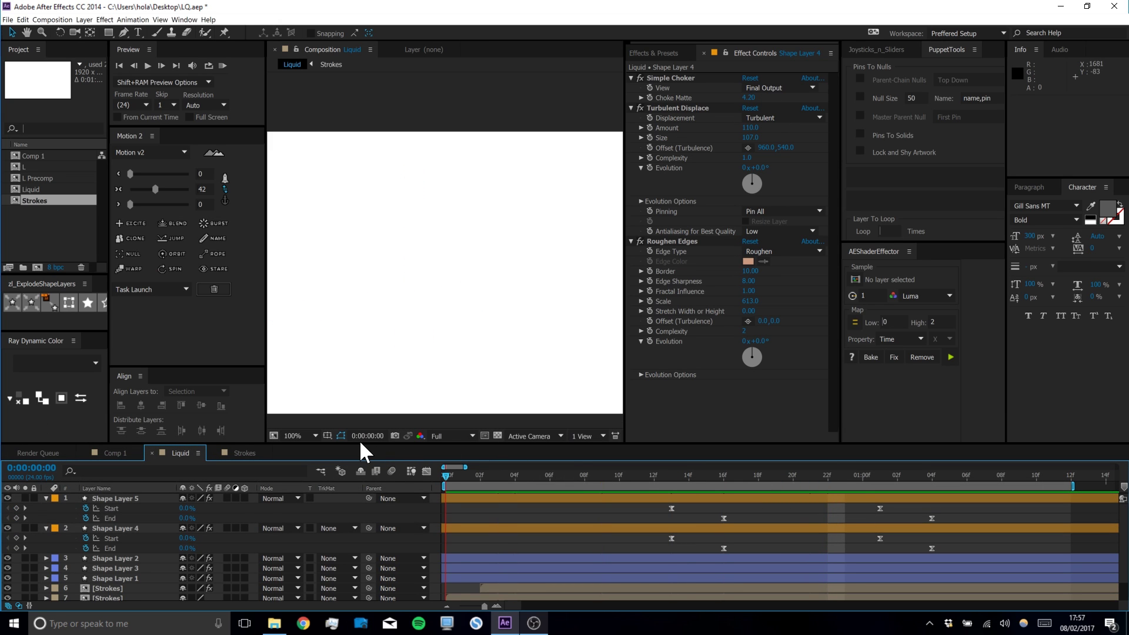
pyautogui.press('space')
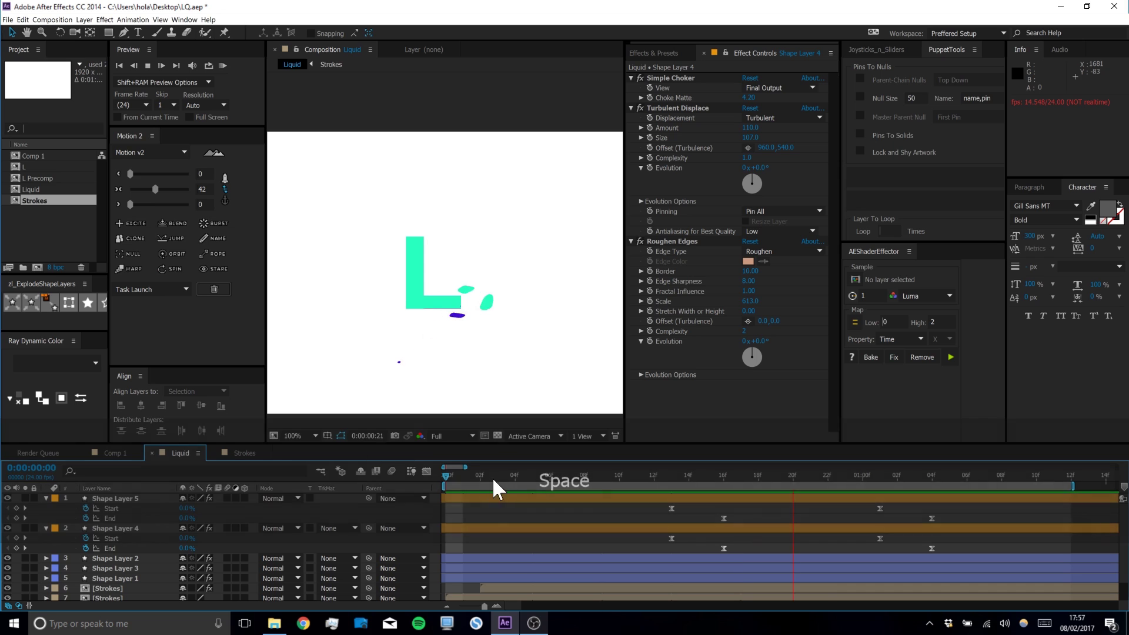
pyautogui.press('space')
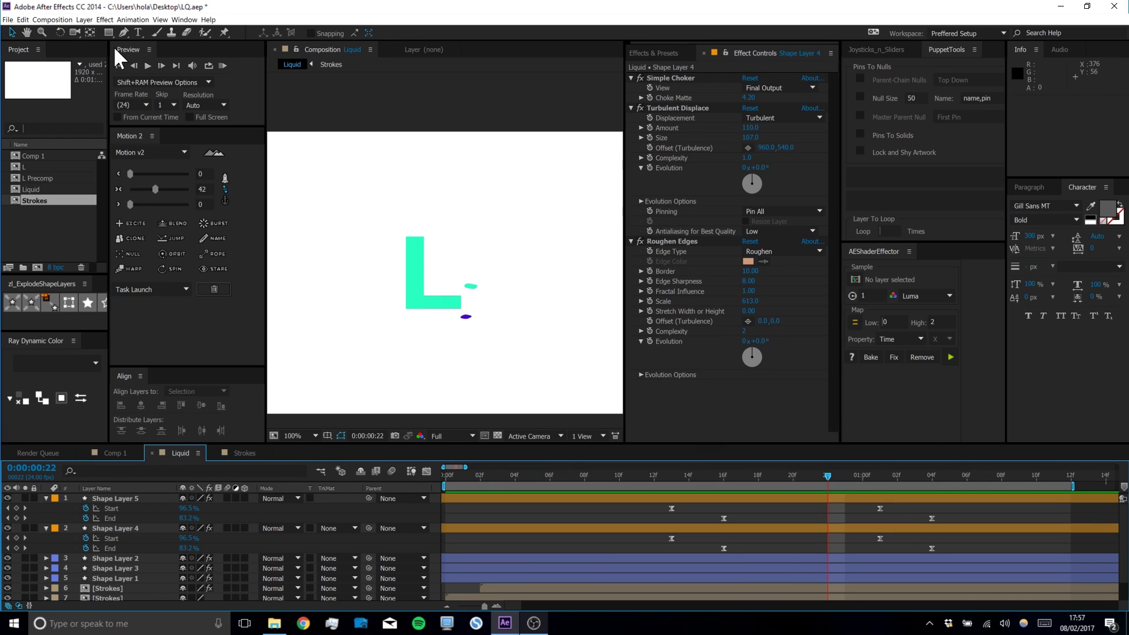
# Create a new composition named Comp 2 with the HDTV 1080 24 preset and a one-minute duration
pyautogui.click(61, 21)
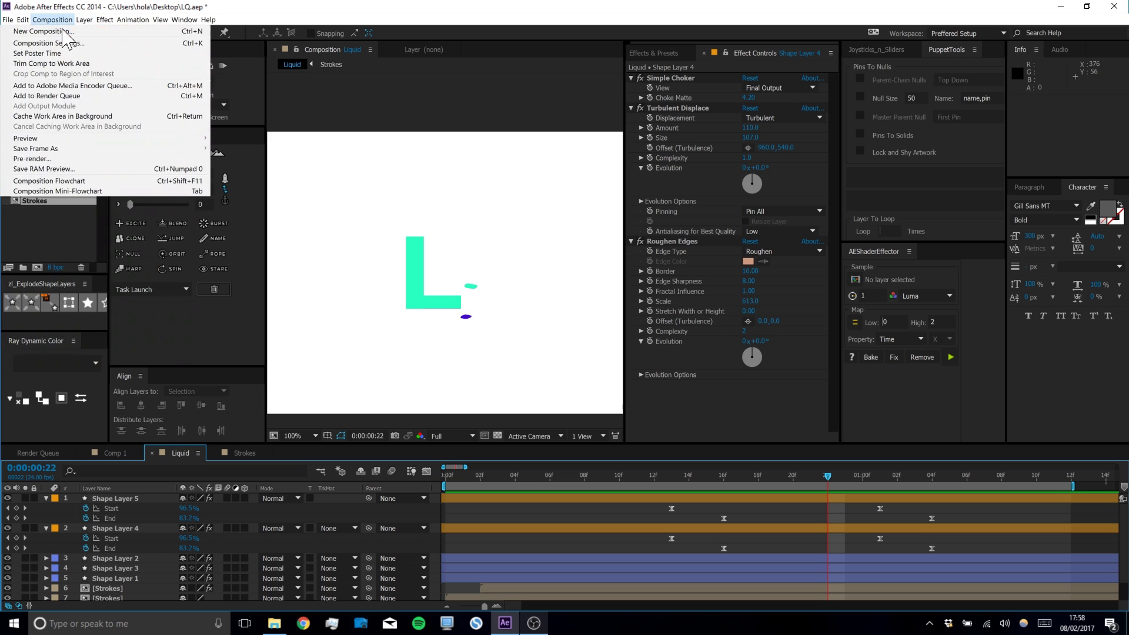
pyautogui.click(63, 33)
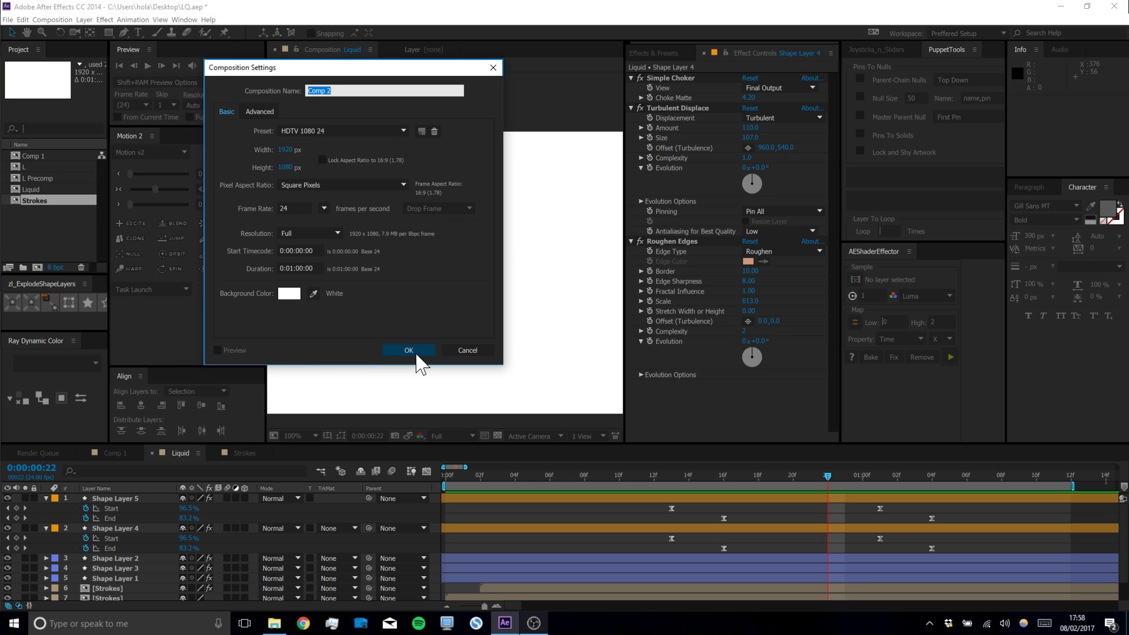
pyautogui.click(411, 351)
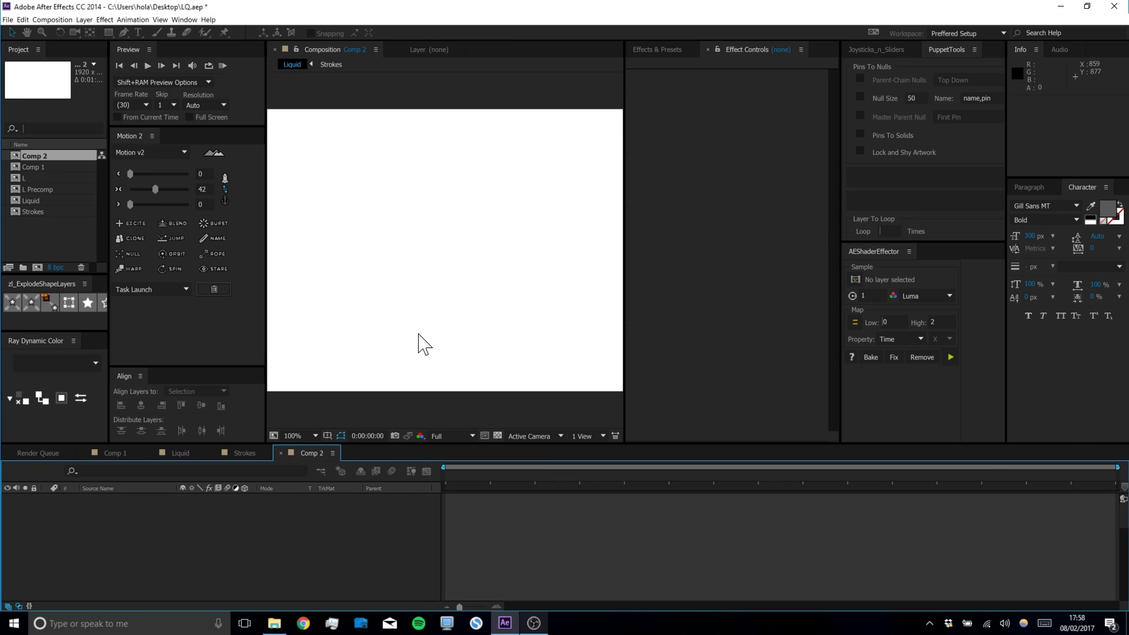
pyautogui.scroll(-2, 420, 335)
# Add a rectangle shape layer covering the whole composition, with a solid teal fill and no stroke
pyautogui.click(110, 30)
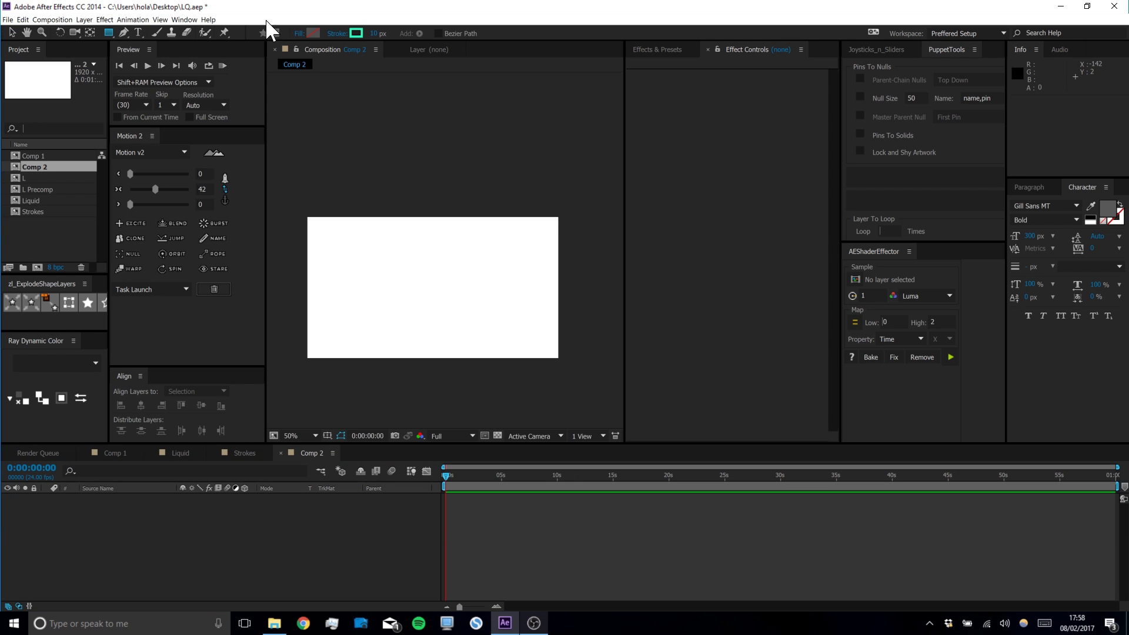
pyautogui.click(302, 33)
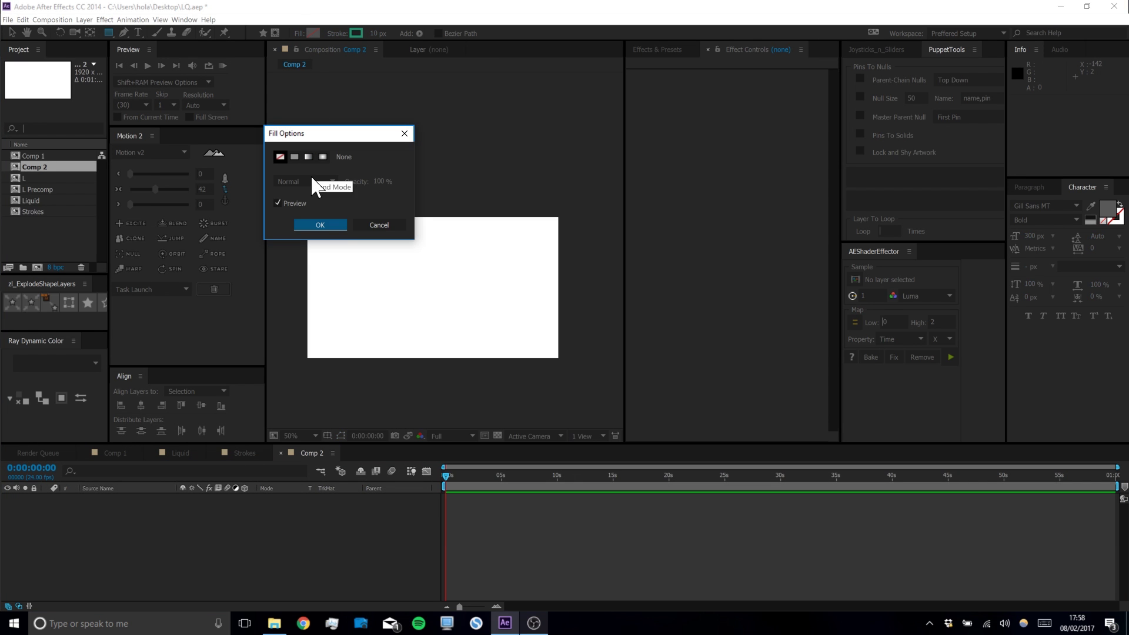
pyautogui.click(295, 156)
pyautogui.click(320, 225)
pyautogui.click(339, 34)
pyautogui.click(308, 222)
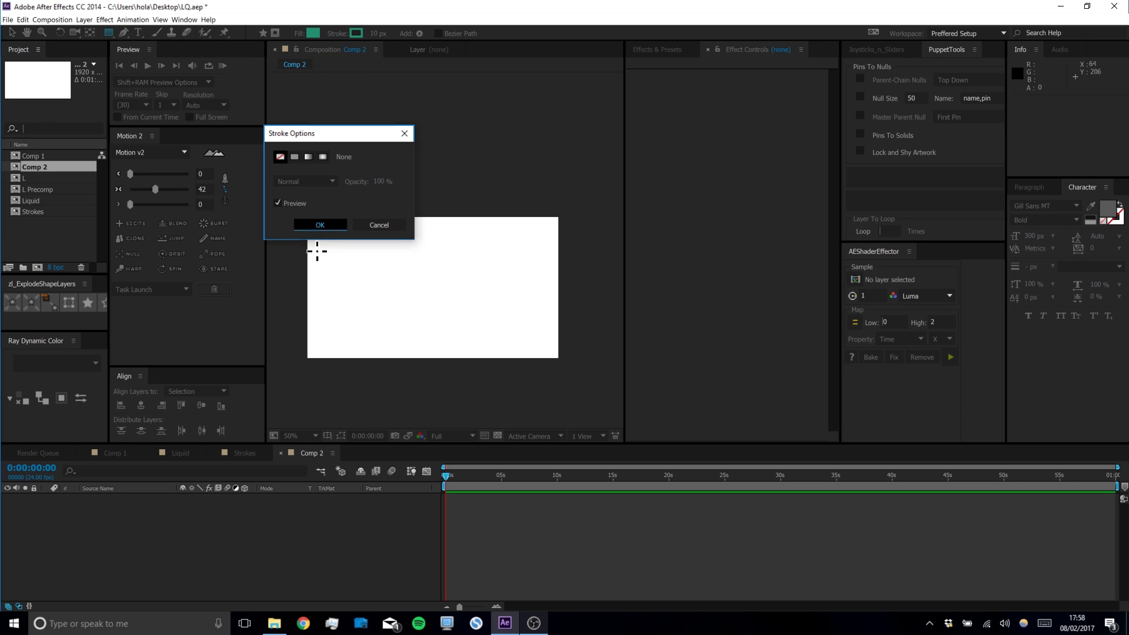
pyautogui.doubleClick(109, 32)
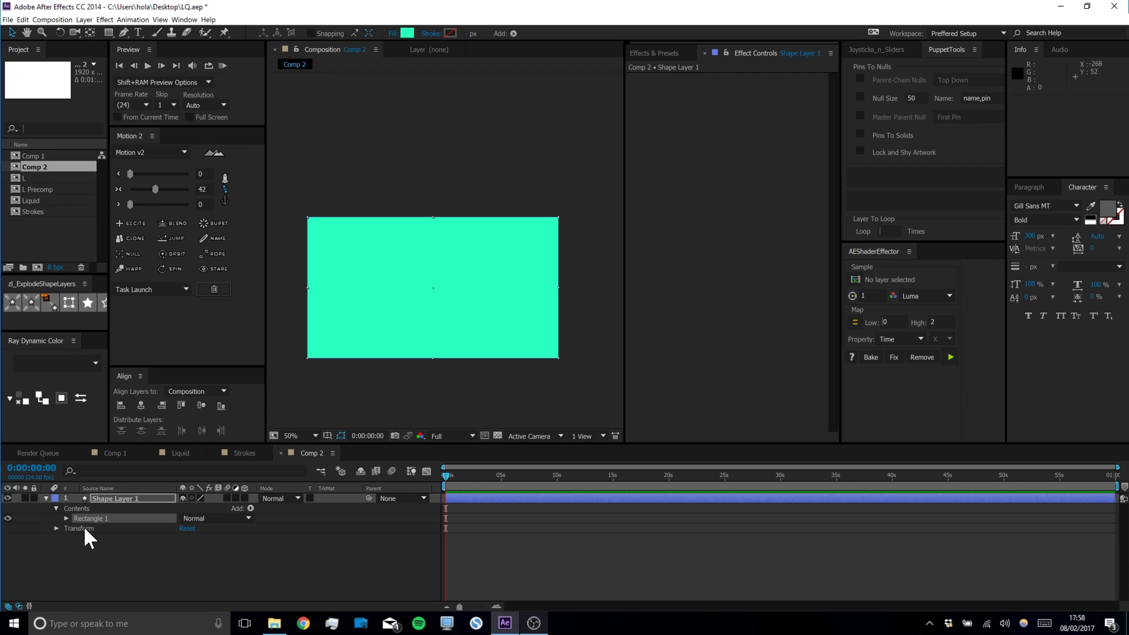
# Unlink the rectangle layer's scale proportions and set its horizontal scale to 50%
pyautogui.press('s')
pyautogui.click(182, 509)
pyautogui.click(197, 508)
pyautogui.write('50')
pyautogui.press('Return')
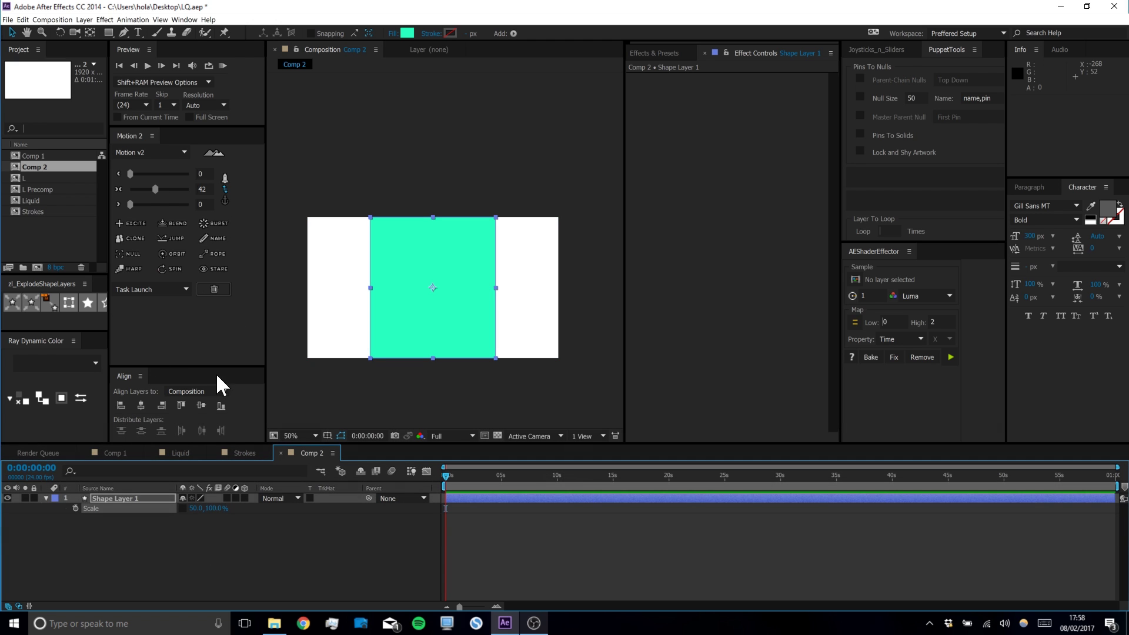
# Align the half-width rectangle to the composition's right edge, and align a duplicate of it to the left edge
pyautogui.click(162, 405)
pyautogui.click(139, 497)
pyautogui.hotkey('ctrl', 'd')
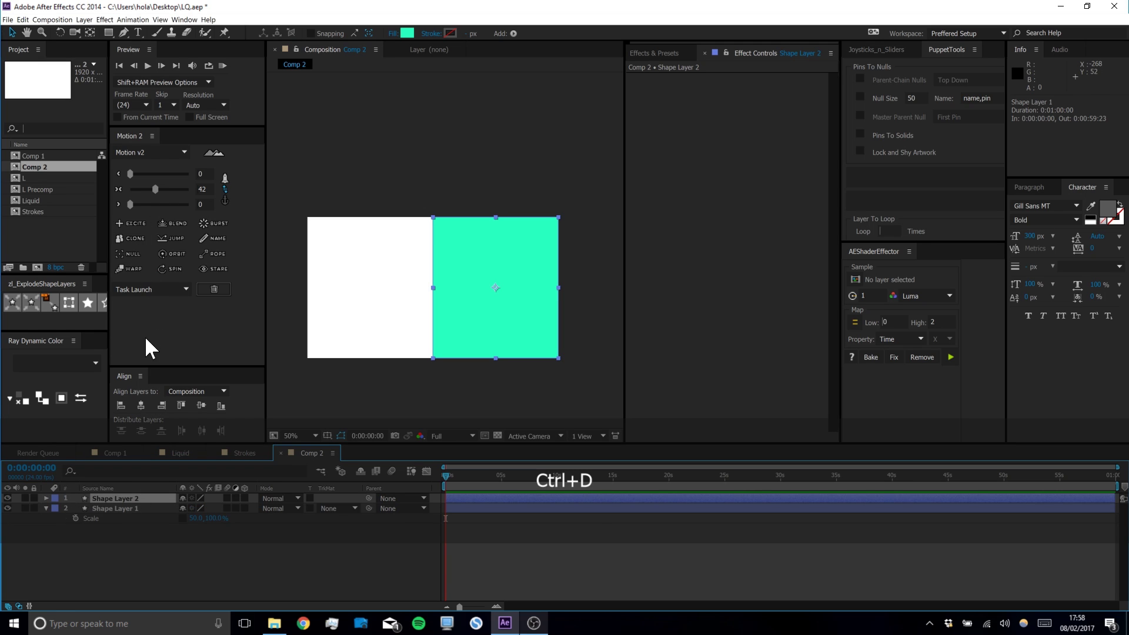
pyautogui.click(120, 405)
pyautogui.click(141, 540)
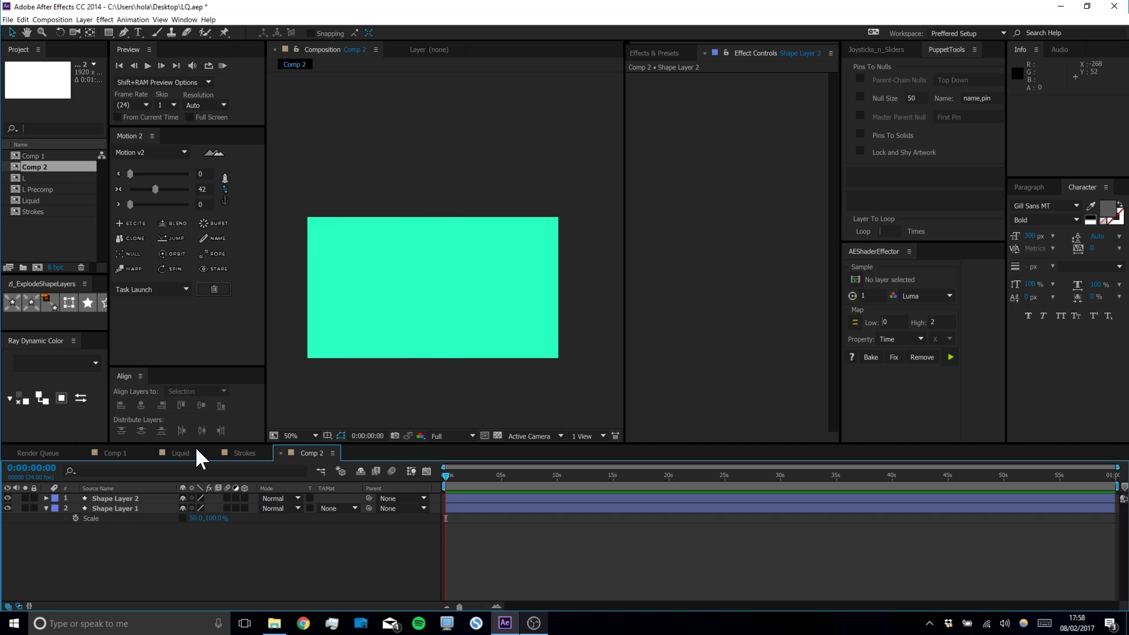
# Convert Shape Layer 1's rectangle path to a Bezier path and select its Path property
pyautogui.click(47, 509)
pyautogui.keyDown('ctrl'); pyautogui.click(46, 507); pyautogui.keyUp('ctrl')
pyautogui.scroll(-1, 81, 509)
pyautogui.click(99, 518)
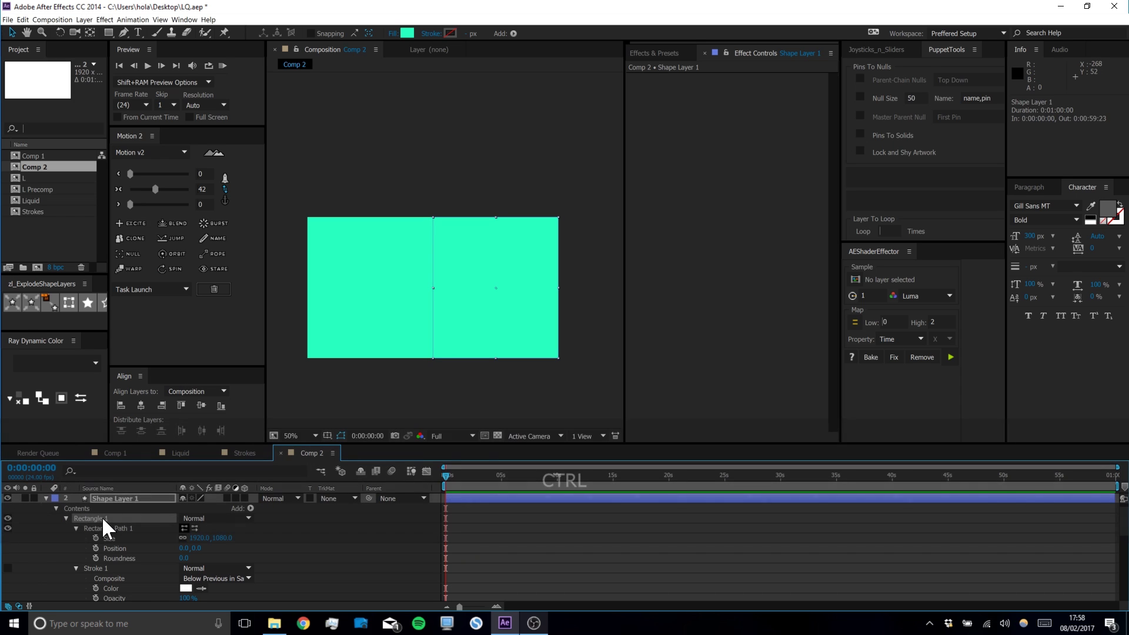
pyautogui.click(121, 529)
pyautogui.rightClick(122, 528)
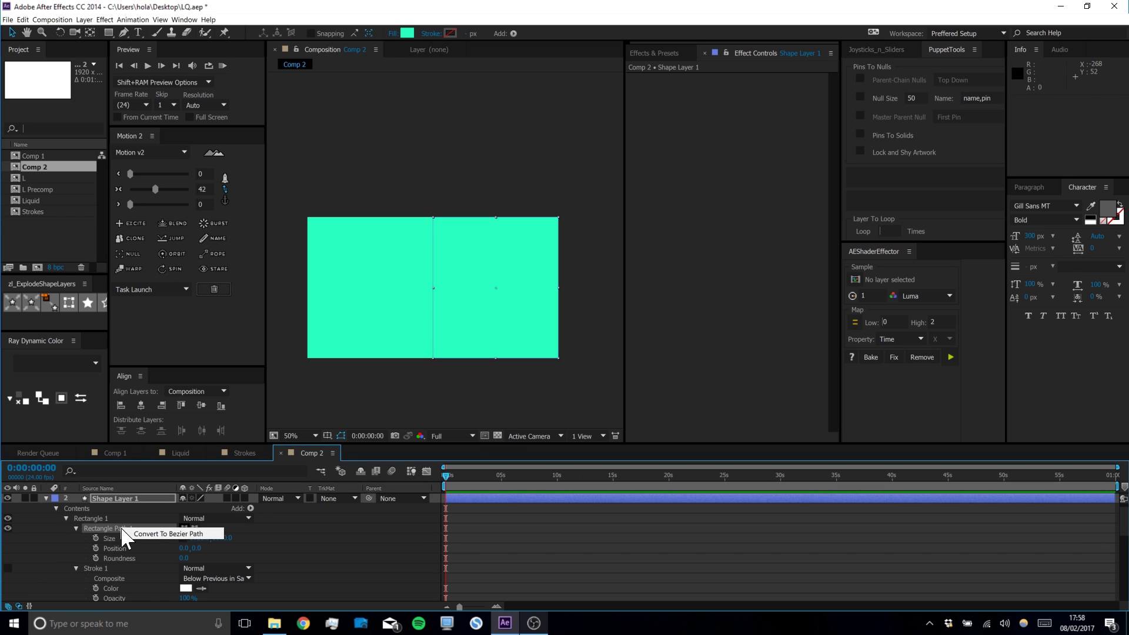
pyautogui.click(160, 534)
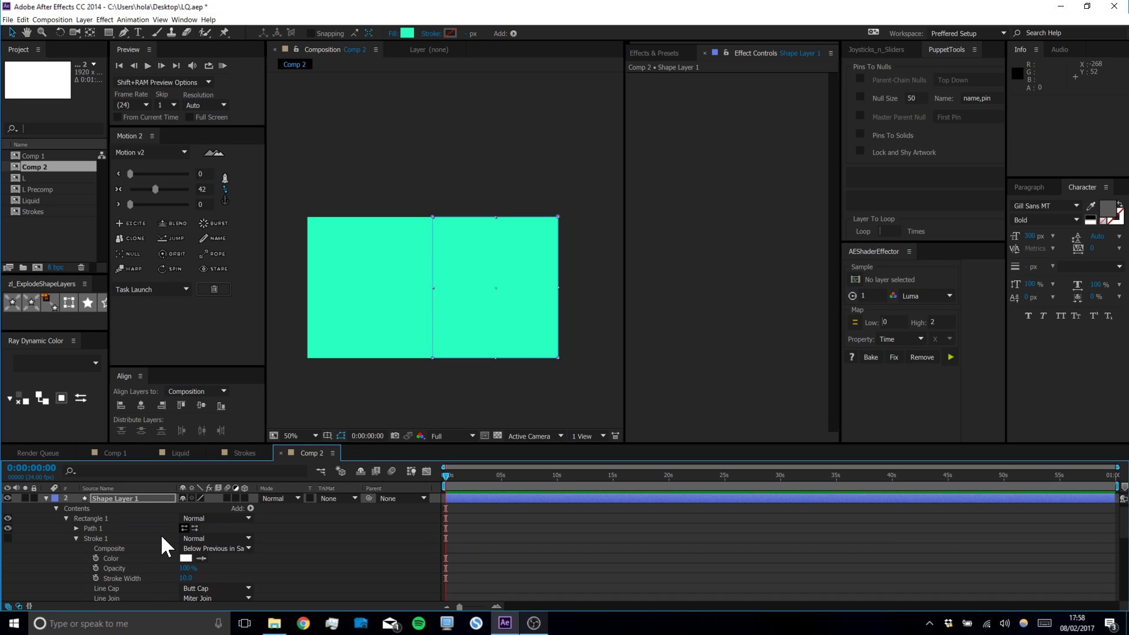
pyautogui.click(75, 529)
pyautogui.click(103, 536)
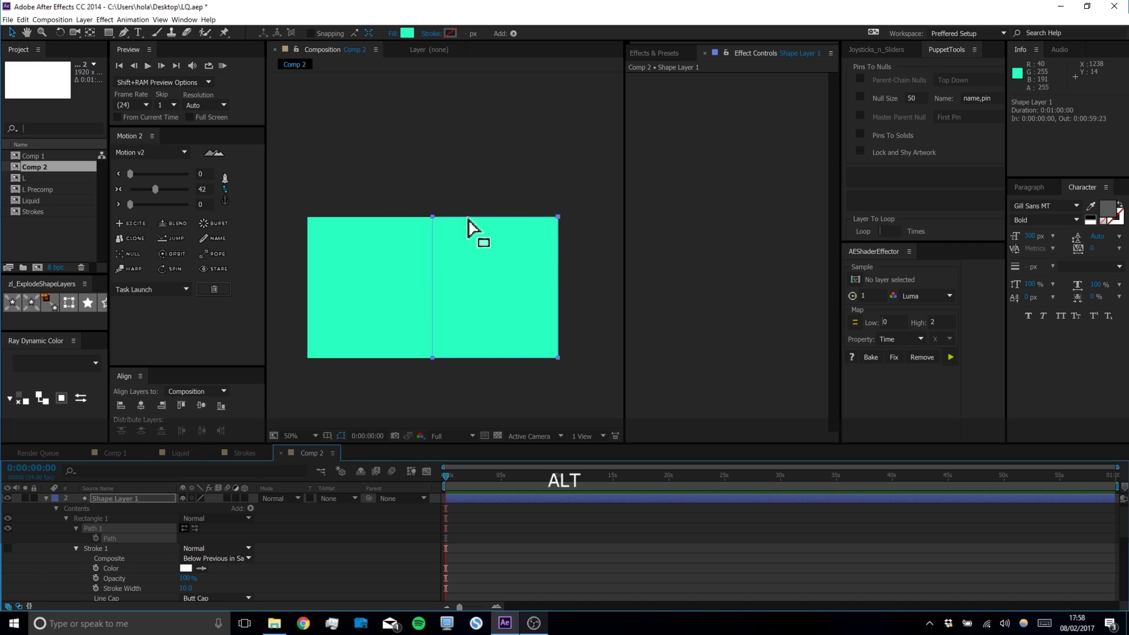
# Add four vertices with the Pen tool along the upper half of Shape Layer 1's inner vertical edge
pyautogui.scroll(2, 467, 227)
pyautogui.moveTo(122, 30); pyautogui.dragTo(162, 48)
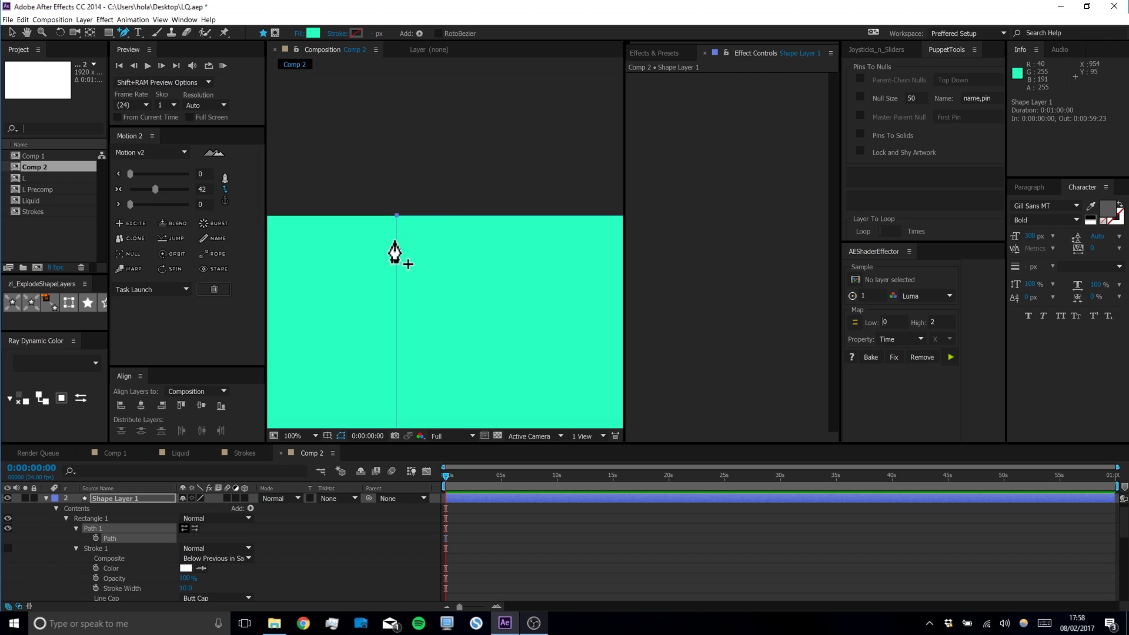
pyautogui.click(398, 243)
pyautogui.click(397, 243)
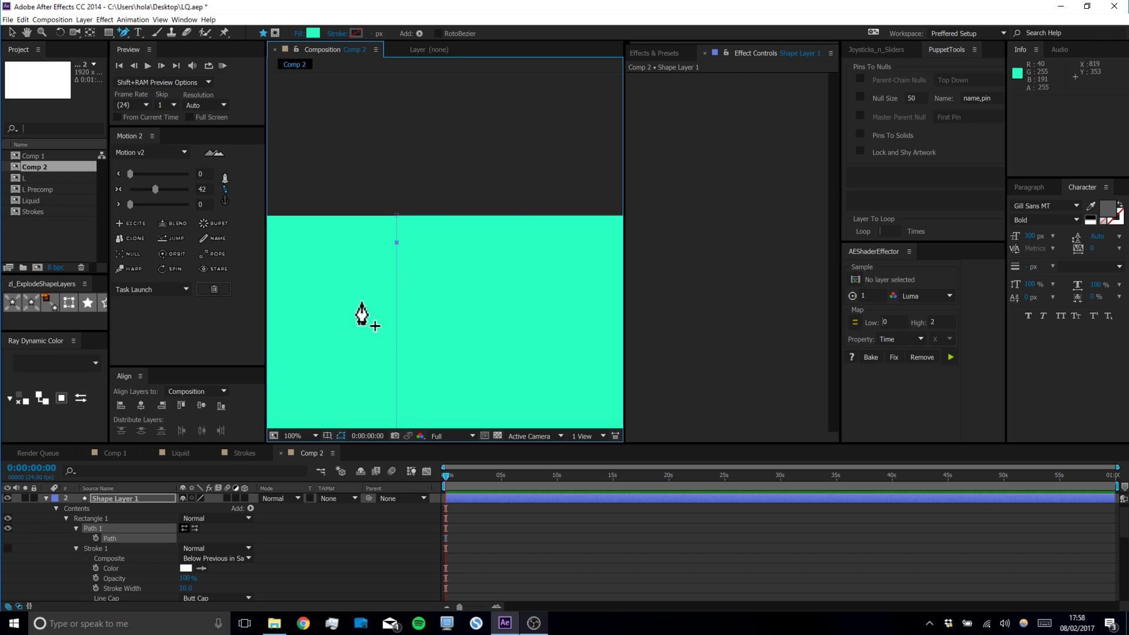
pyautogui.click(397, 313)
pyautogui.click(397, 290)
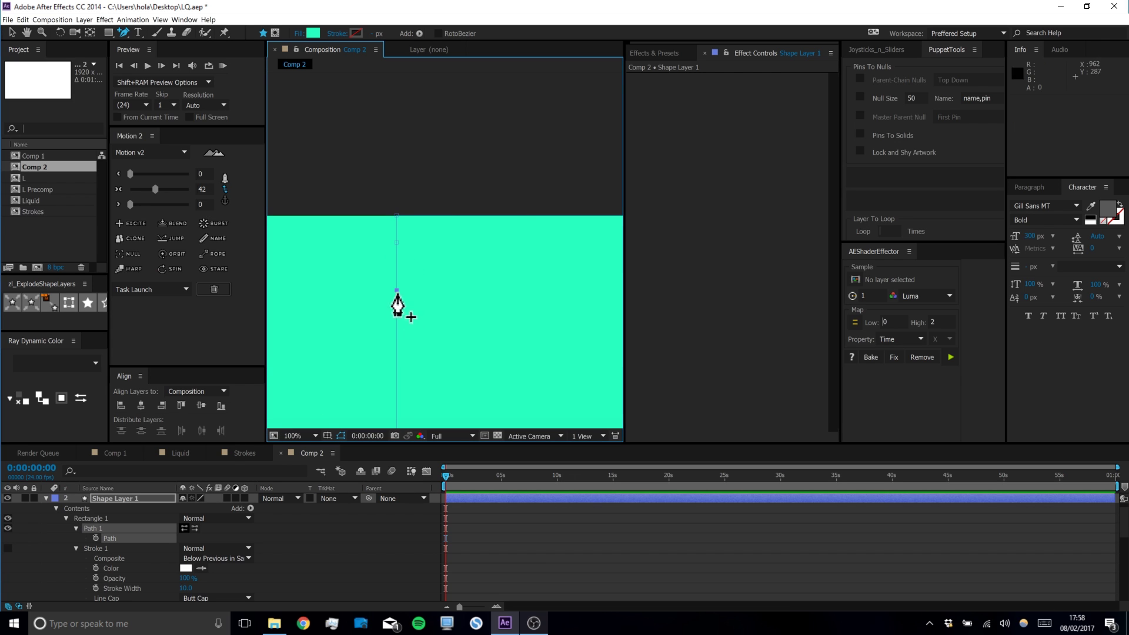
pyautogui.click(397, 345)
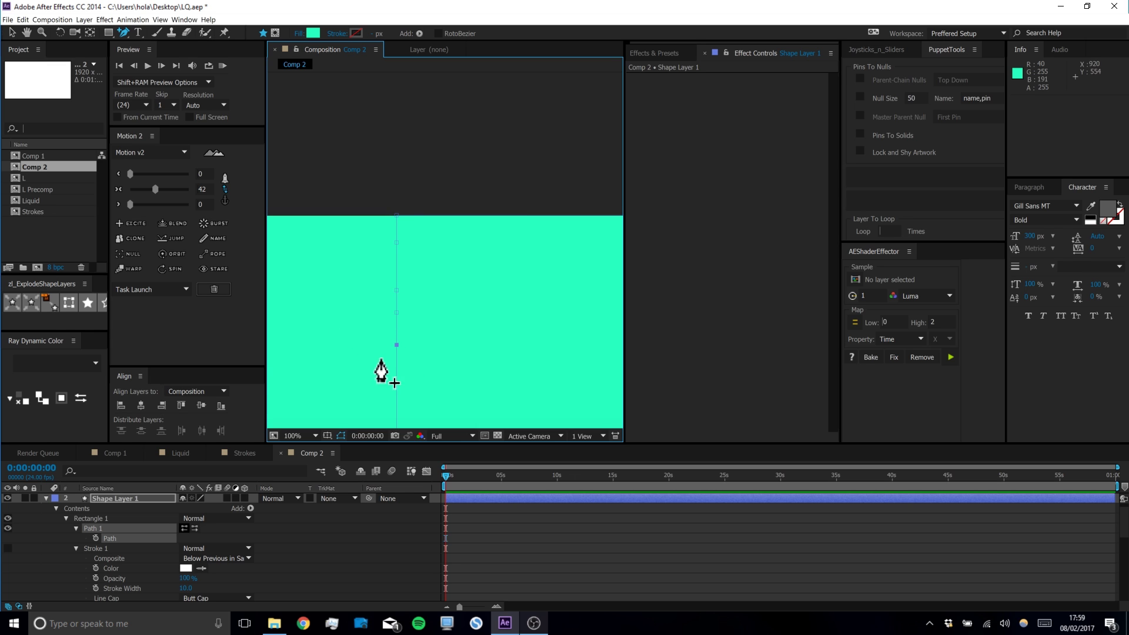
# Try moving the new vertices sideways so the inner edge of Shape Layer 1 becomes a jagged zigzag
pyautogui.click(16, 31)
pyautogui.moveTo(396, 313); pyautogui.dragTo(376, 288)
pyautogui.moveTo(398, 242); pyautogui.dragTo(423, 242)
pyautogui.scroll(-1, 445, 302)
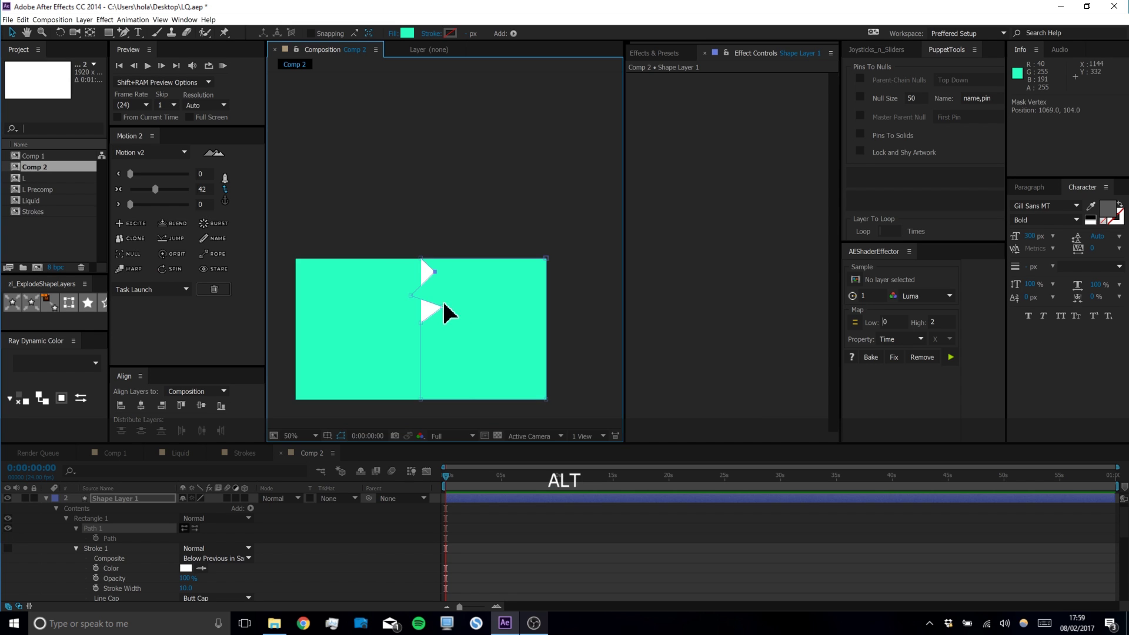
pyautogui.moveTo(427, 365); pyautogui.dragTo(406, 330)
# Keyframe the path at the first frame and at 0:00:02:04, with the jagged edge moved past the composition's right side
pyautogui.click(96, 538)
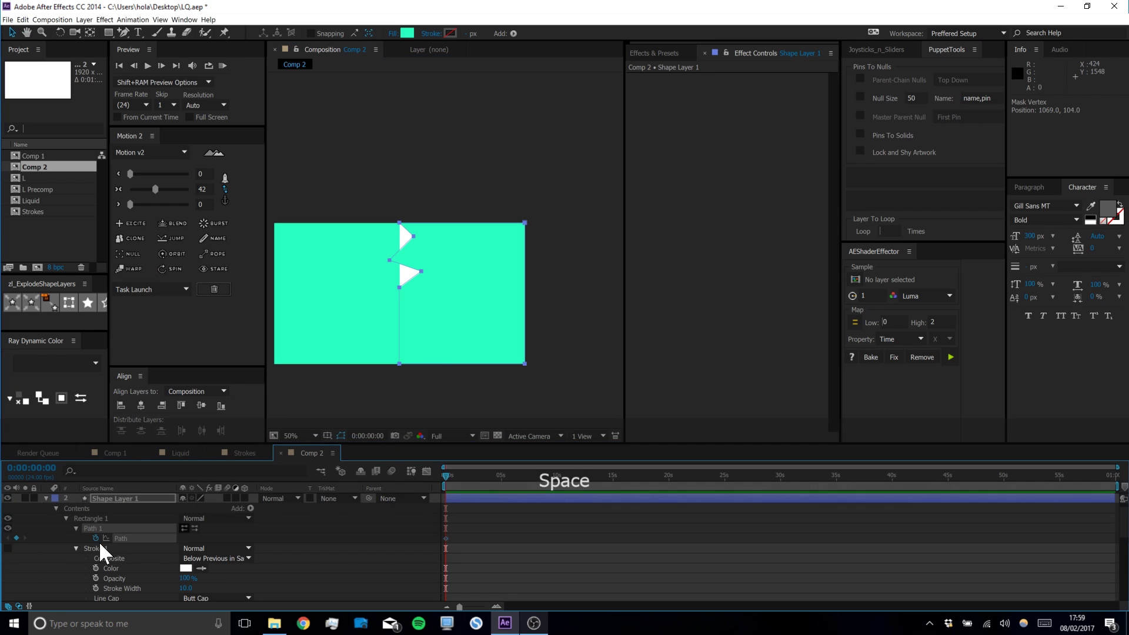
pyautogui.press('u')
pyautogui.moveTo(454, 477); pyautogui.dragTo(469, 476)
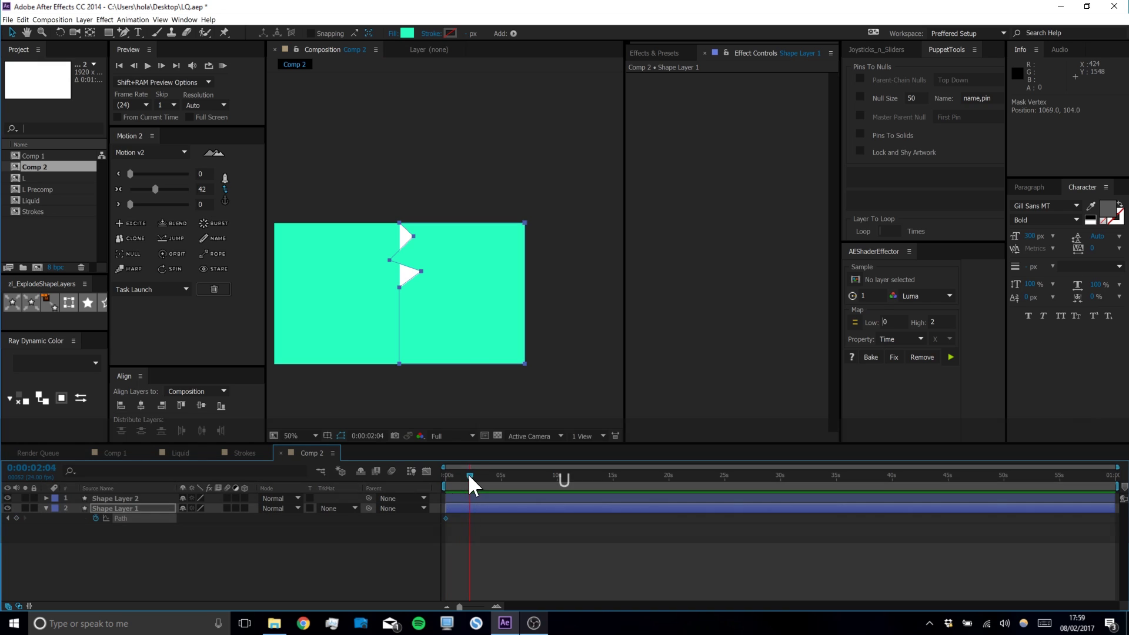
pyautogui.moveTo(344, 201); pyautogui.dragTo(566, 379)
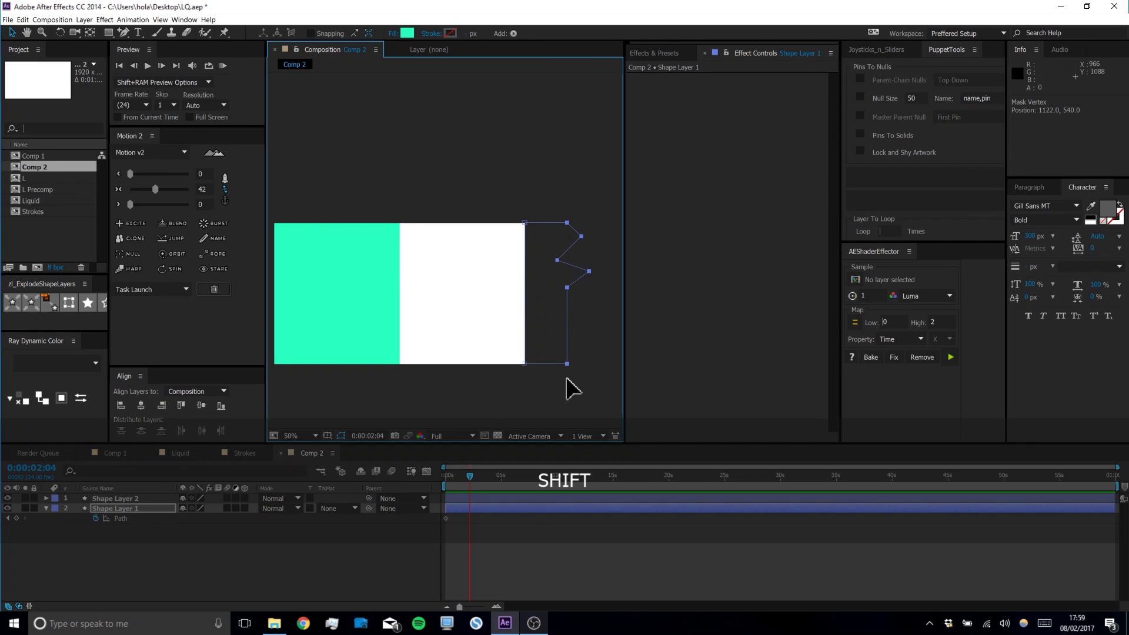
pyautogui.click(482, 556)
pyautogui.moveTo(469, 475); pyautogui.dragTo(431, 470)
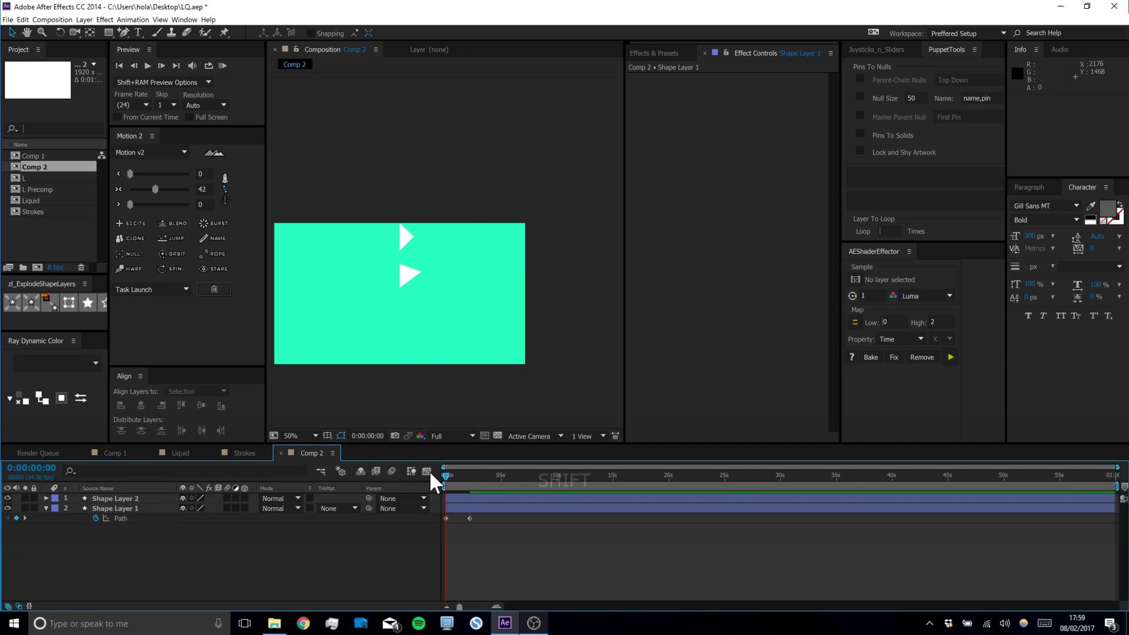
# End the work area at 0:00:02:11 and preview the jagged edge sliding out of the composition
pyautogui.press('space')
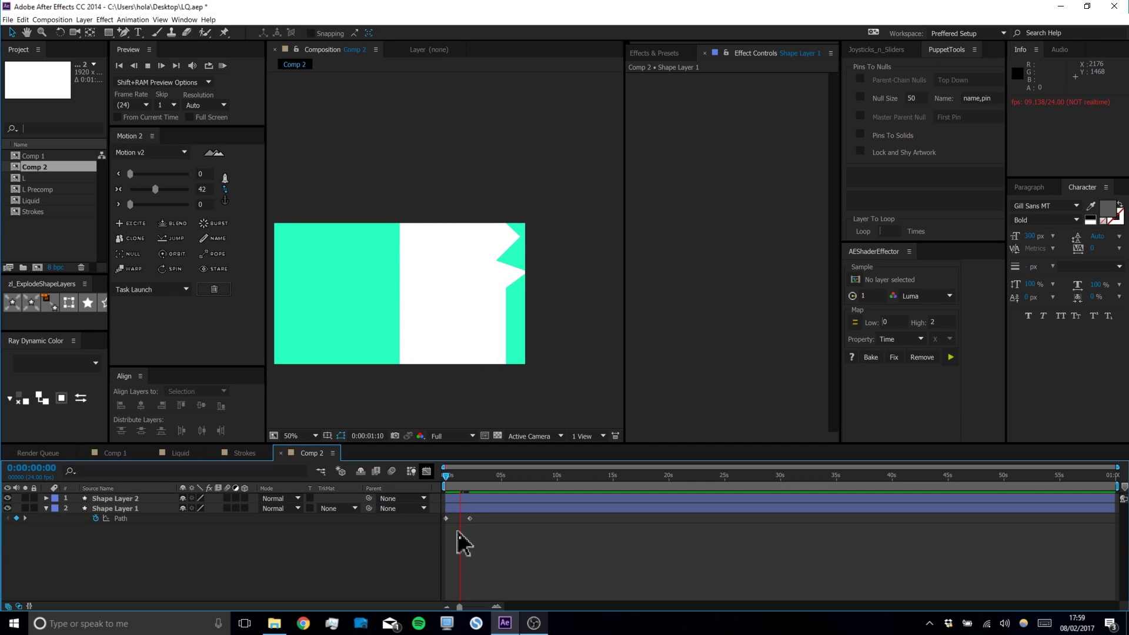
pyautogui.press('space')
pyautogui.moveTo(473, 479); pyautogui.dragTo(474, 474)
pyautogui.press('n')
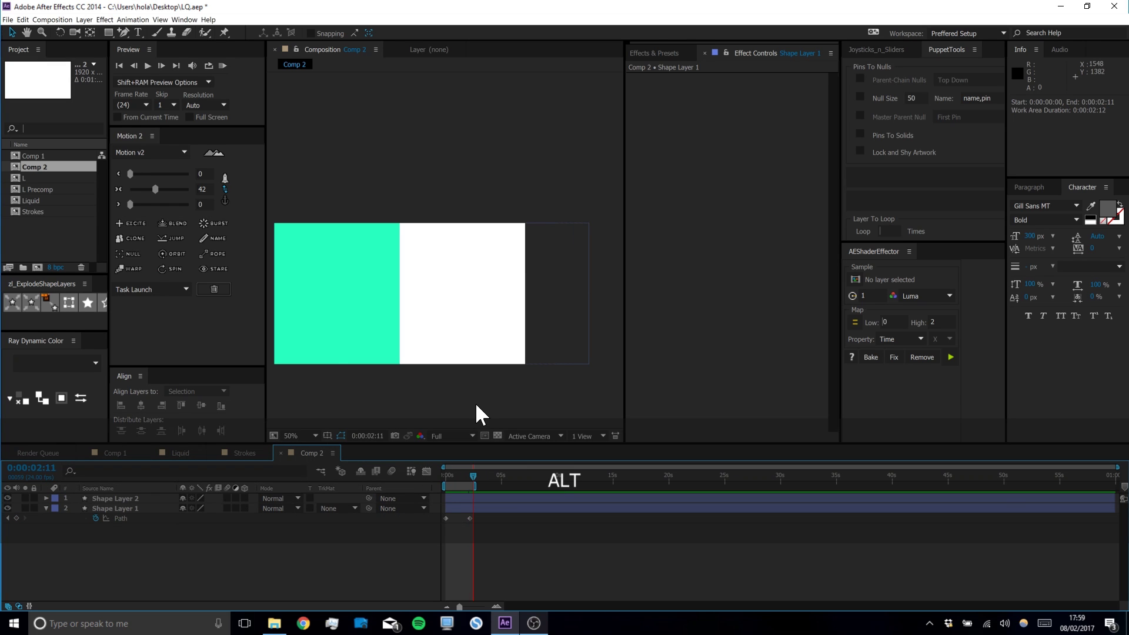
pyautogui.scroll(2, 474, 342)
pyautogui.click(223, 66)
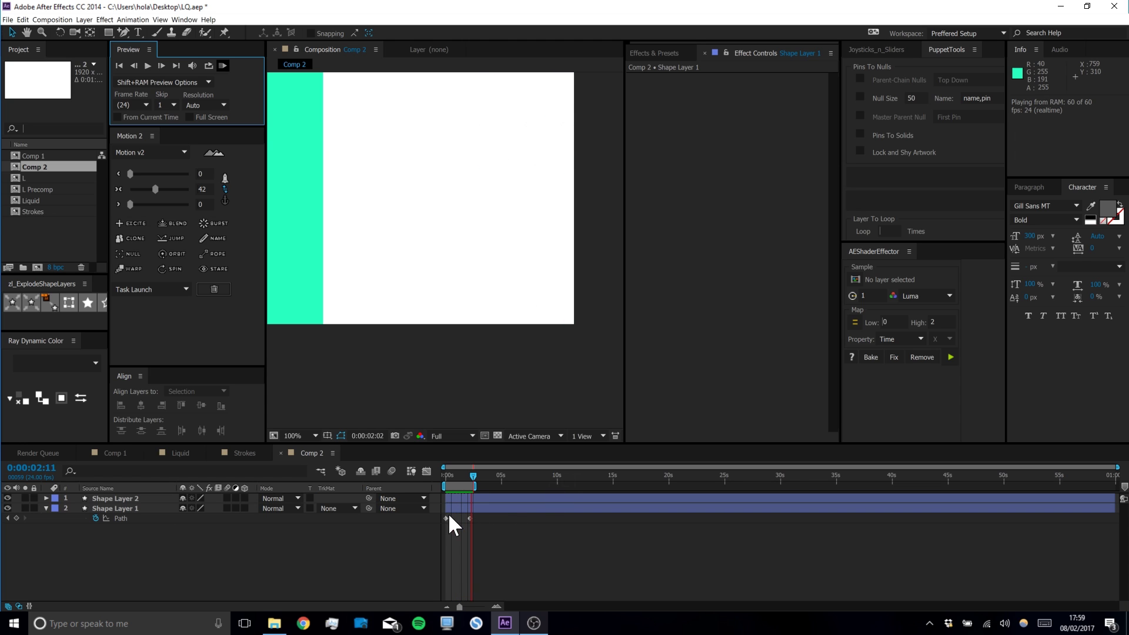
pyautogui.press('space')
pyautogui.moveTo(449, 175); pyautogui.dragTo(422, 246)
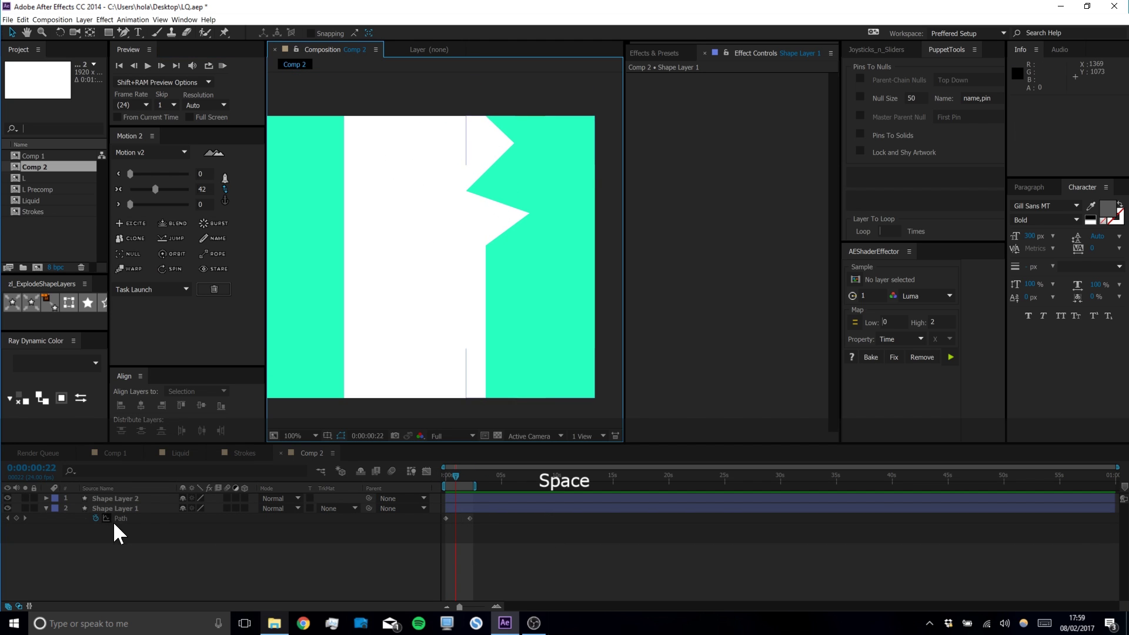
pyautogui.click(175, 535)
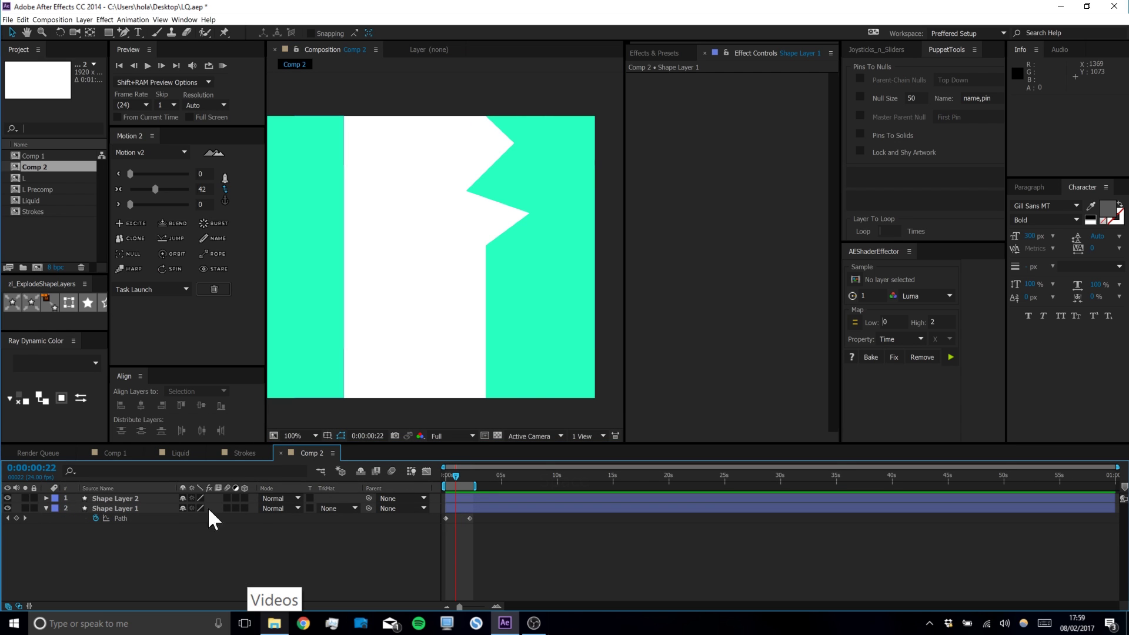
# Undo the work area change, the path keyframes and the zigzag vertex moves on Shape Layer 1
pyautogui.hotkey('ctrl', 'z')
pyautogui.hotkey('ctrl', 'z')
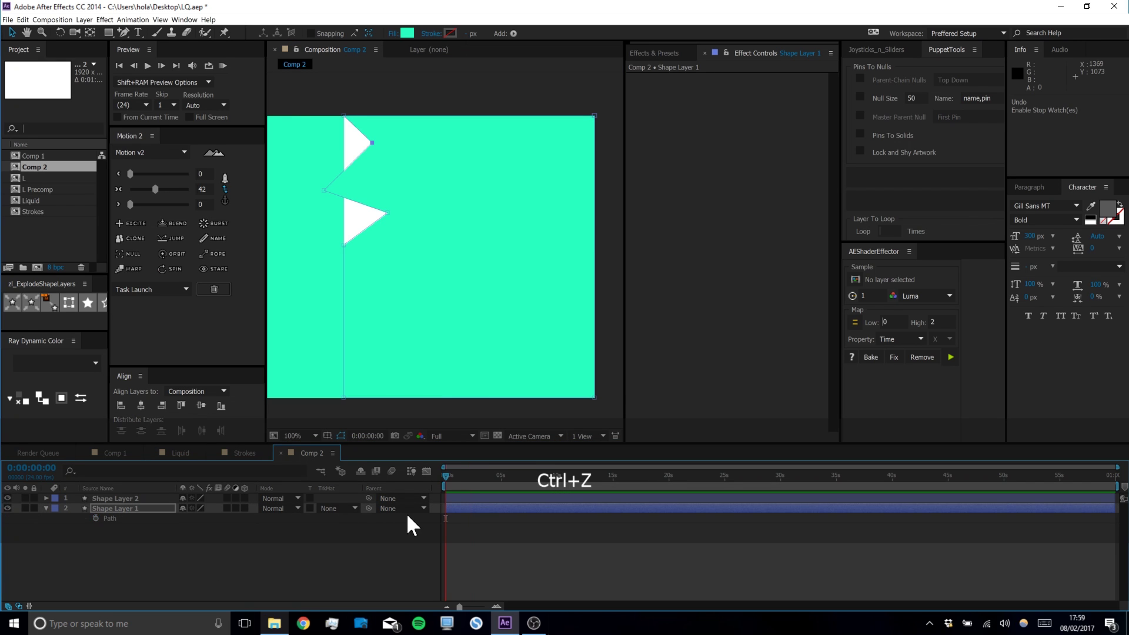
pyautogui.hotkey('ctrl', 'z')
pyautogui.hotkey('ctrl', 'z')
pyautogui.hotkey('ctrl', 'z')
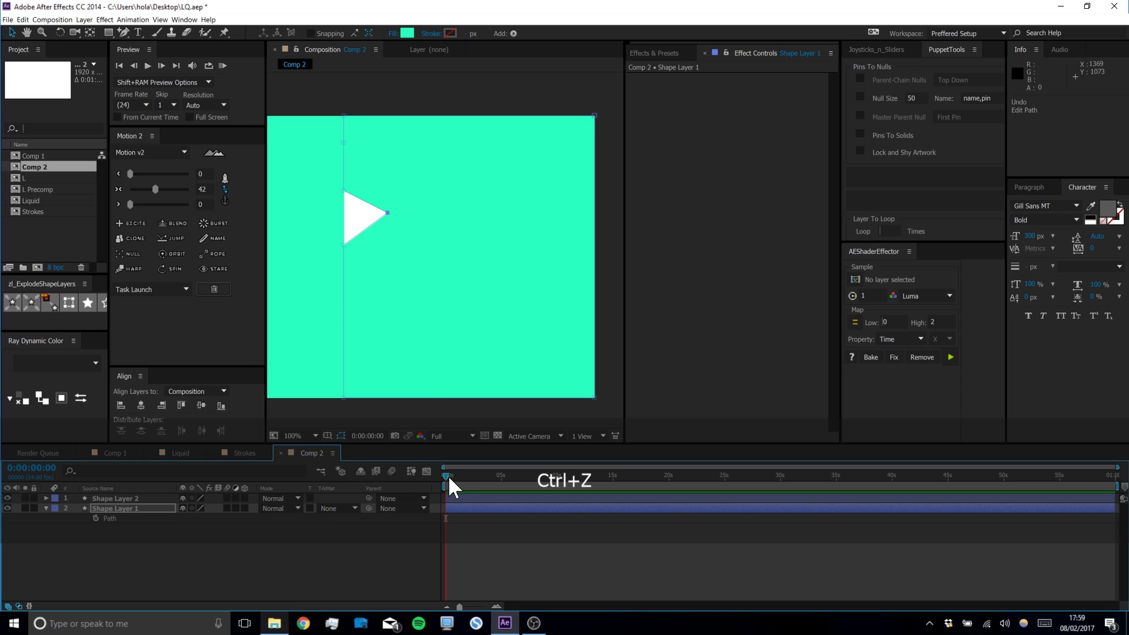
# Add more vertices with the Pen tool so they run along the full height of Shape Layer 1's inner edge
pyautogui.click(123, 33)
pyautogui.click(343, 213)
pyautogui.click(343, 166)
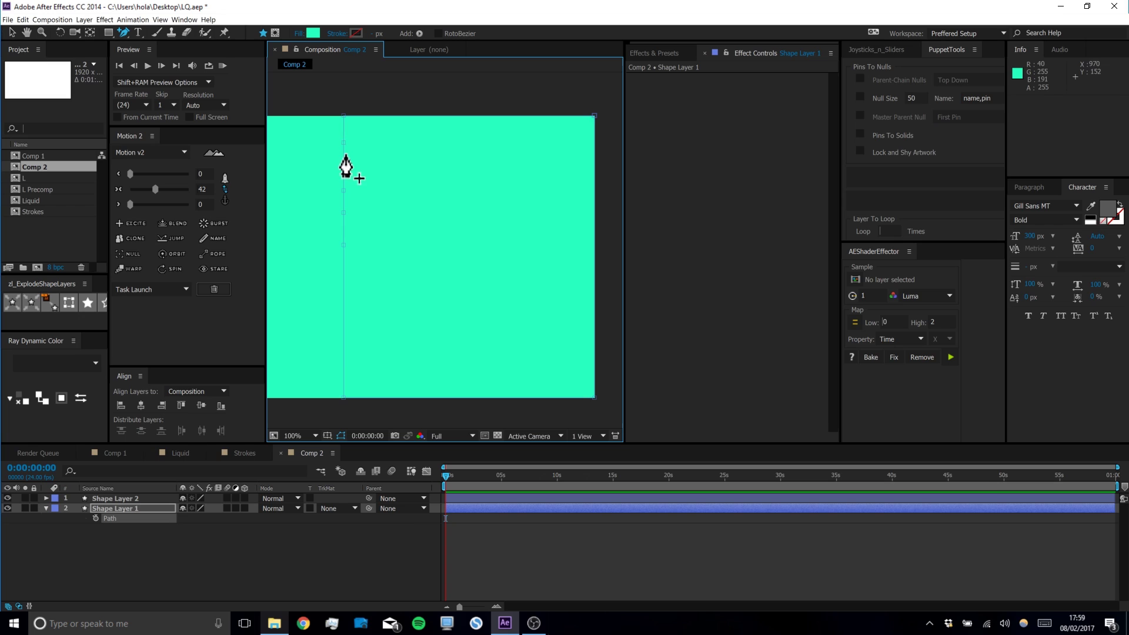
pyautogui.click(344, 127)
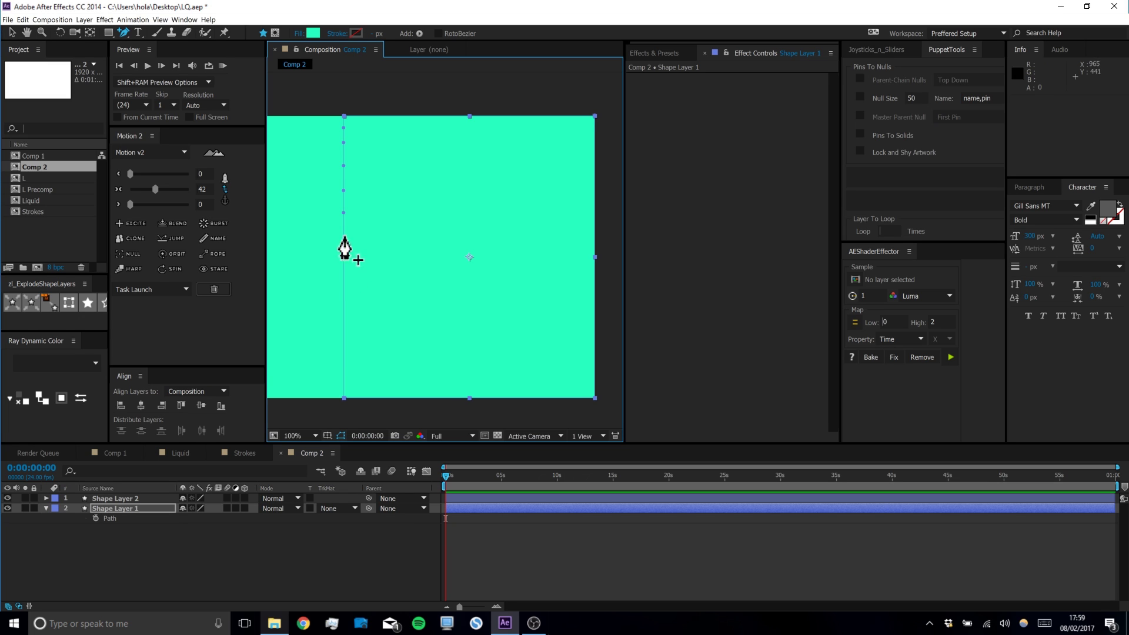
pyautogui.click(343, 269)
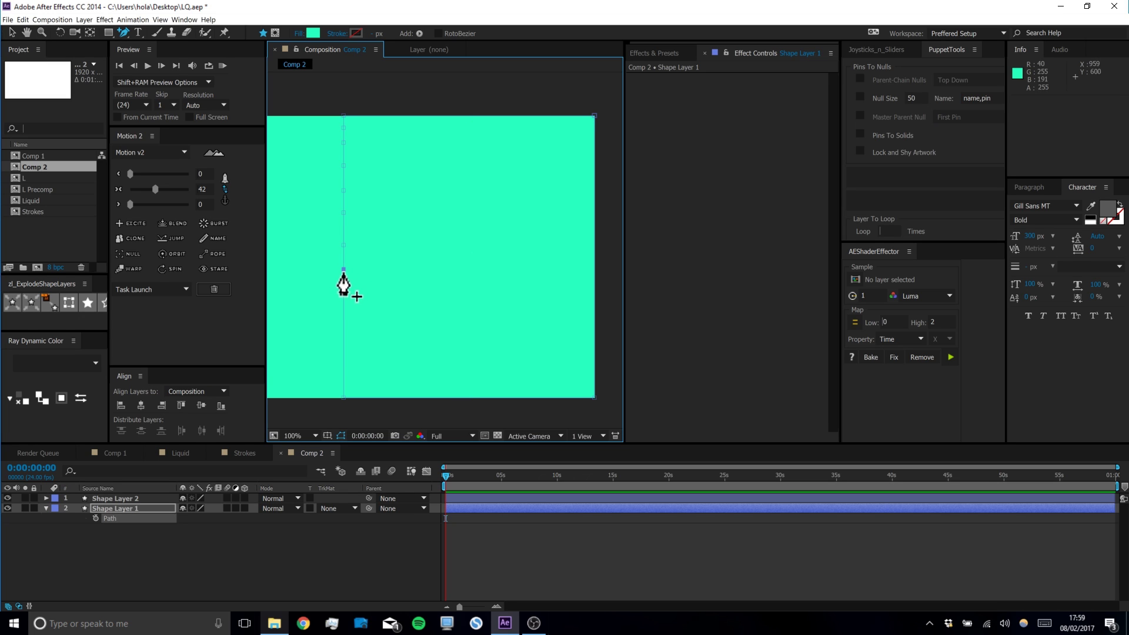
pyautogui.click(344, 348)
pyautogui.click(343, 386)
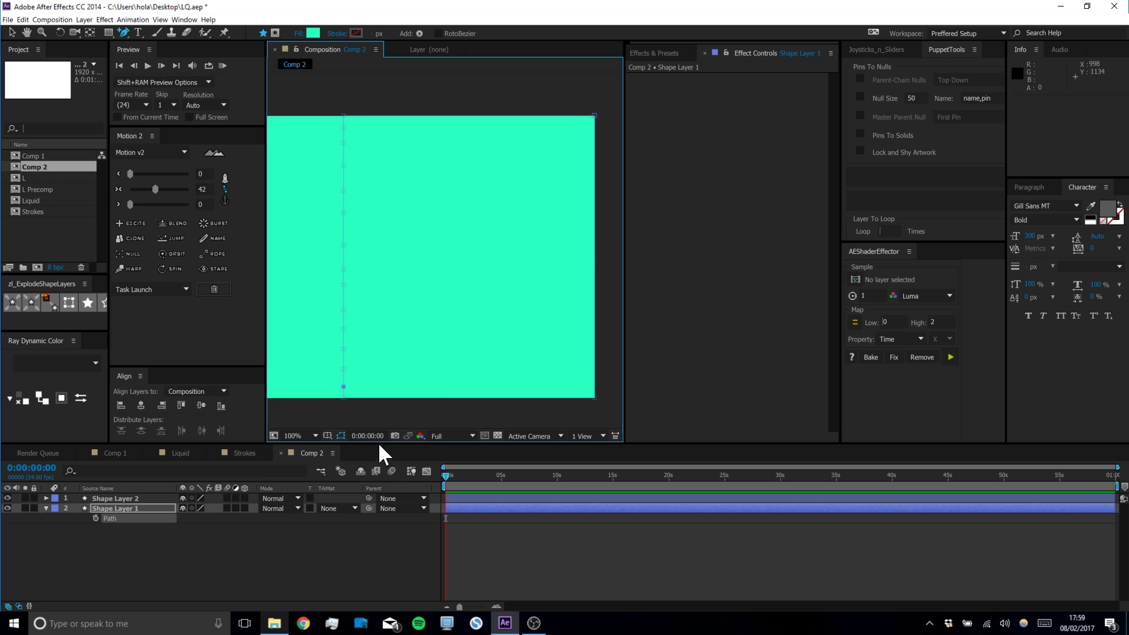
# Move every other inner-edge vertex right to about x 1083 to form a zigzag, and shift the whole edge left over the other rectangle
pyautogui.press('v')
pyautogui.keyDown('shift'); pyautogui.click(343, 349); pyautogui.keyUp('shift')
pyautogui.keyDown('shift'); pyautogui.click(343, 310); pyautogui.keyUp('shift')
pyautogui.keyDown('shift'); pyautogui.click(343, 268); pyautogui.keyUp('shift')
pyautogui.keyDown('shift'); pyautogui.click(343, 213); pyautogui.keyUp('shift')
pyautogui.keyDown('shift'); pyautogui.click(344, 166); pyautogui.keyUp('shift')
pyautogui.moveTo(343, 129); pyautogui.dragTo(374, 130)
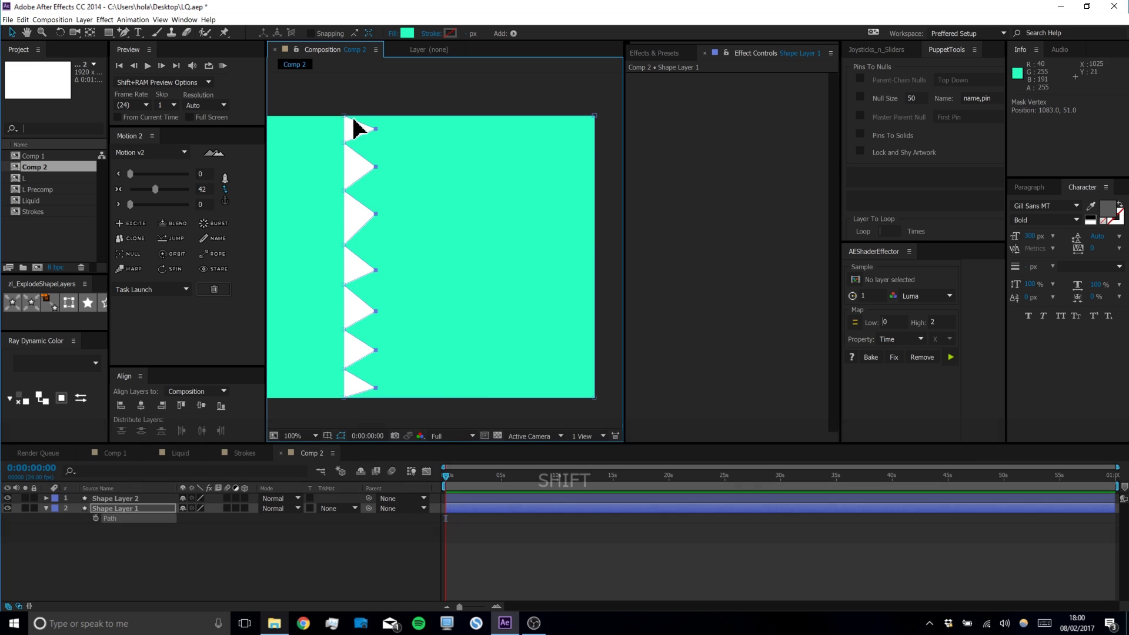
pyautogui.moveTo(318, 100); pyautogui.dragTo(411, 435)
pyautogui.moveTo(377, 388); pyautogui.dragTo(330, 385)
# Smooth the zigzag edge's vertices into a wavy curve with the Convert Vertex tool
pyautogui.moveTo(126, 26); pyautogui.dragTo(177, 72)
pyautogui.moveTo(329, 125); pyautogui.dragTo(299, 124)
pyautogui.click(328, 161)
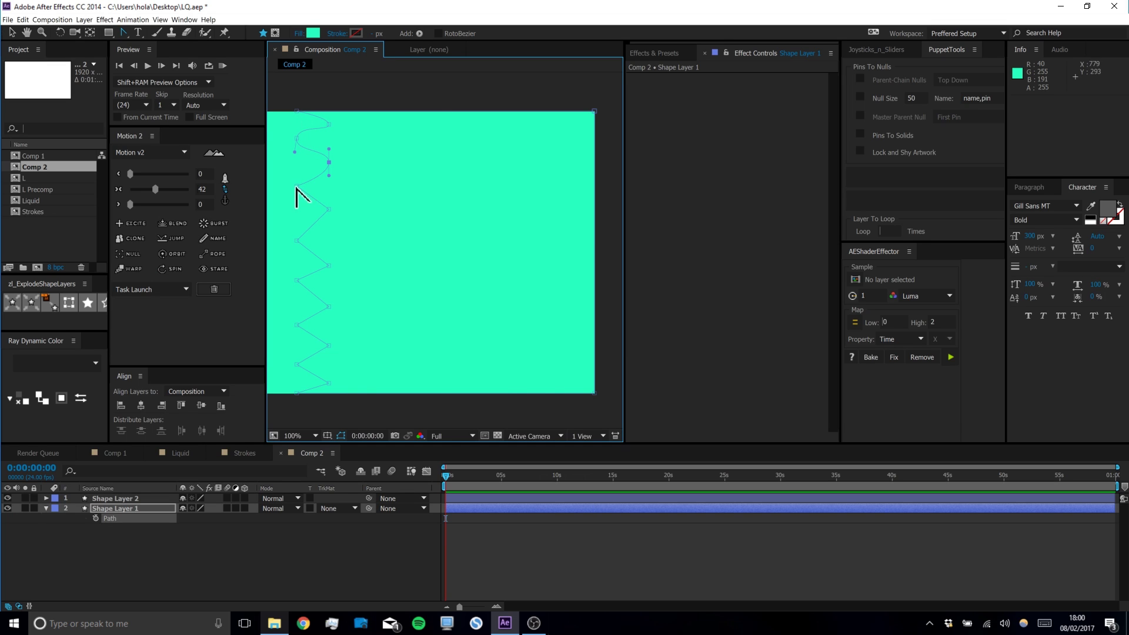
pyautogui.click(297, 185)
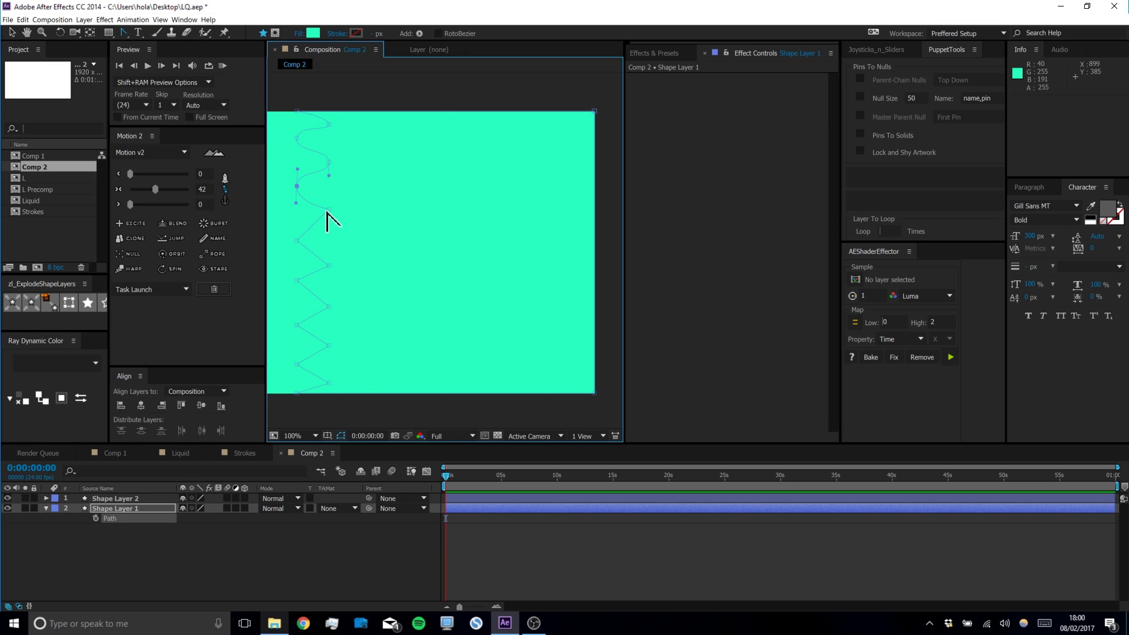
pyautogui.click(296, 240)
pyautogui.click(328, 306)
pyautogui.click(297, 323)
pyautogui.click(329, 345)
pyautogui.click(329, 382)
pyautogui.click(298, 392)
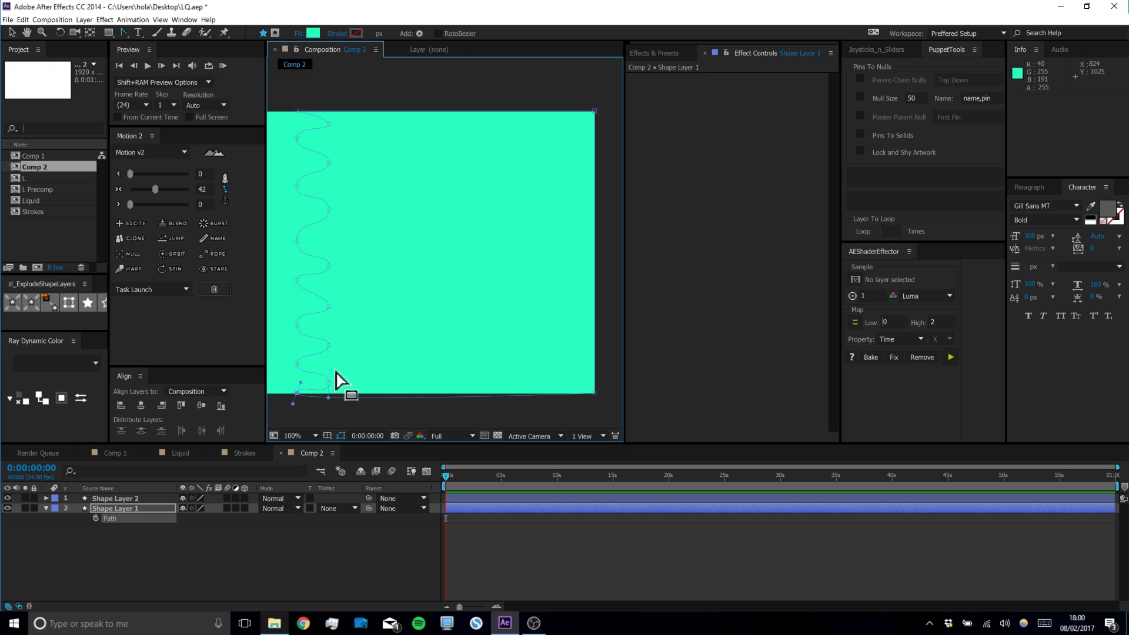
# Move individual wave vertices by different amounts to give the edge irregular crests, with the longest ones in the lower half
pyautogui.press('space')
pyautogui.moveTo(365, 292); pyautogui.dragTo(308, 294)
pyautogui.moveTo(381, 214); pyautogui.dragTo(397, 214)
pyautogui.moveTo(377, 254); pyautogui.dragTo(336, 251)
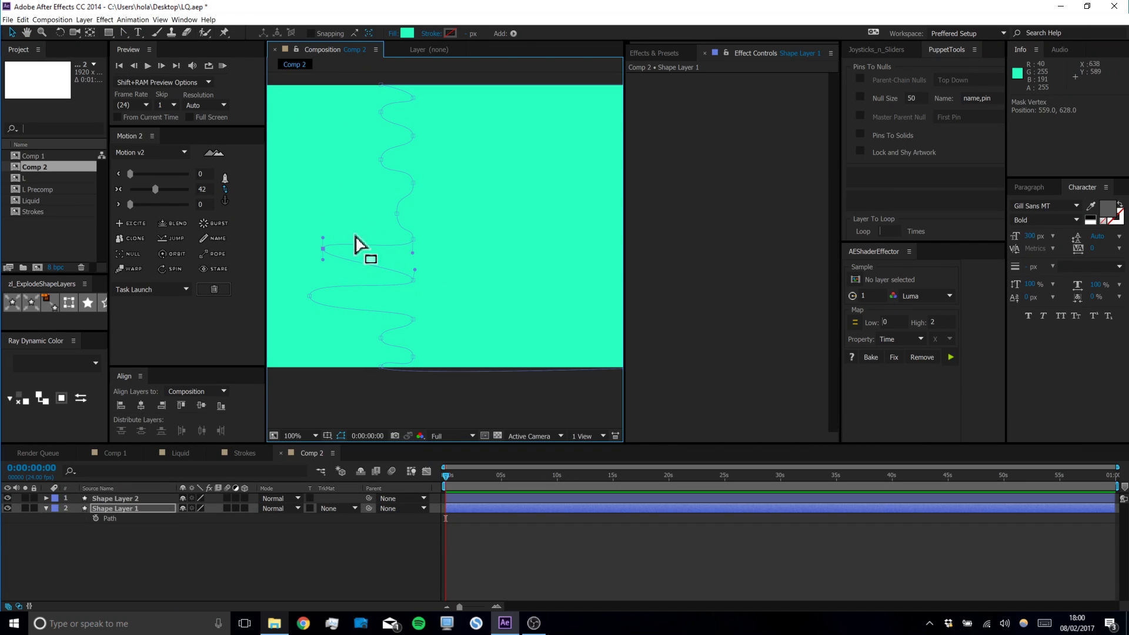
pyautogui.moveTo(413, 240); pyautogui.dragTo(389, 210)
pyautogui.moveTo(371, 160); pyautogui.dragTo(387, 112)
# Keyframe the wavy path at the first frame and at 0:00:00:20, with the wavy edge moved past the composition's right side
pyautogui.click(363, 552)
pyautogui.click(96, 518)
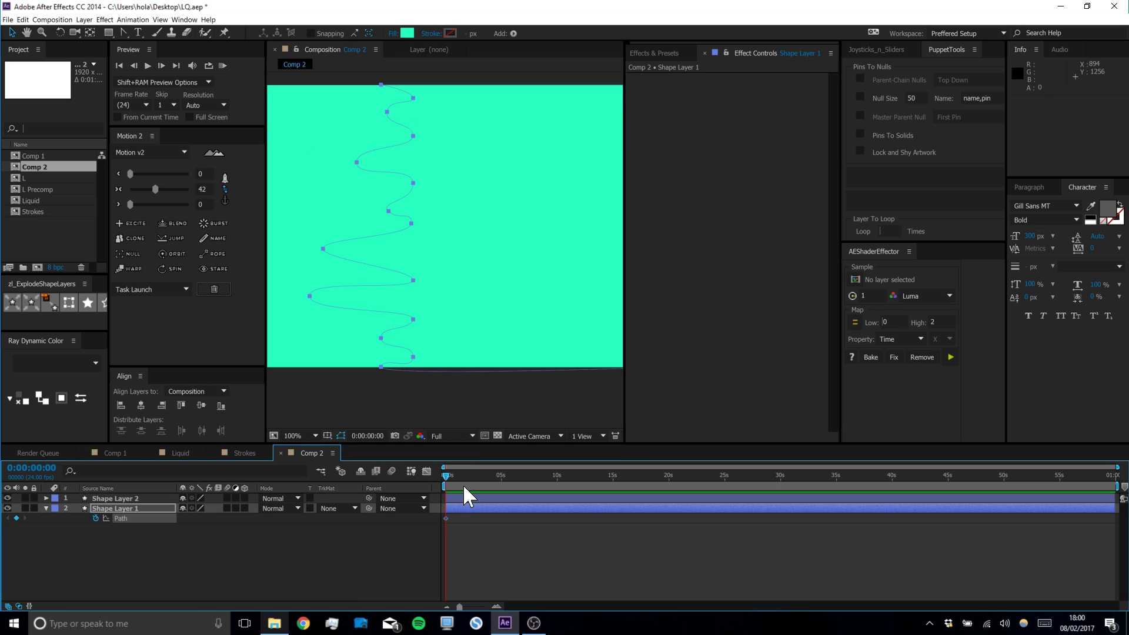
pyautogui.hotkey('ctrl', 'shift', 'Right')
pyautogui.hotkey('ctrl', 'shift', 'Right')
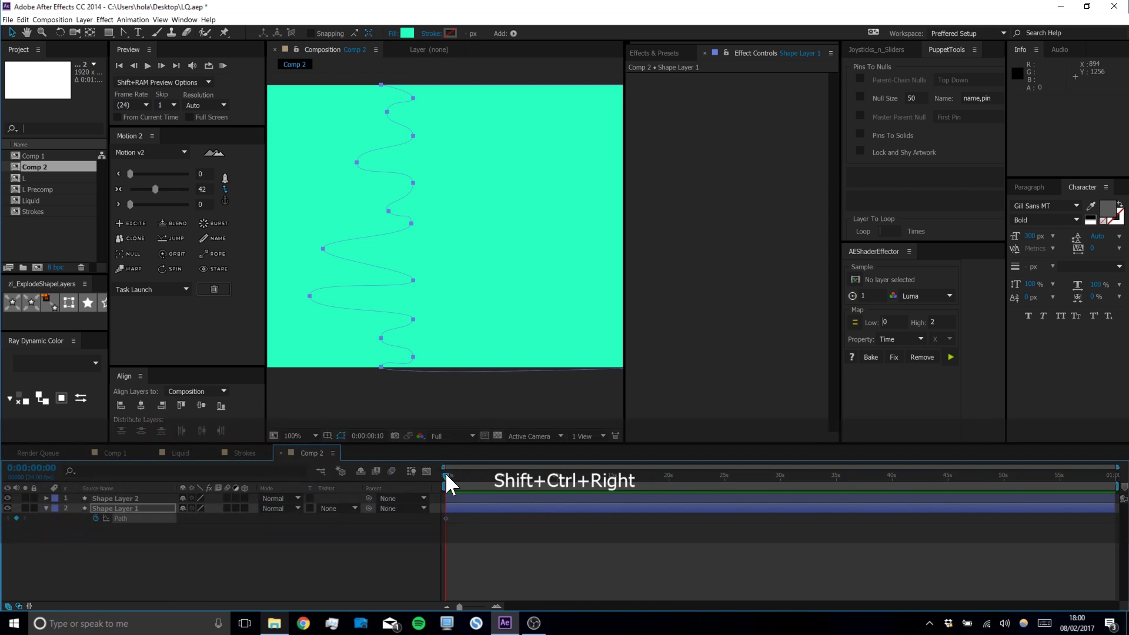
pyautogui.scroll(-2, 437, 297)
pyautogui.moveTo(364, 157); pyautogui.dragTo(462, 383)
pyautogui.moveTo(425, 326); pyautogui.dragTo(618, 336)
# Stretch the wave's left-pointing tips further left by varying amounts at the 0:00:00:20 path keyframe
pyautogui.scroll(2, 583, 338)
pyautogui.press('space')
pyautogui.moveTo(562, 313); pyautogui.dragTo(422, 356)
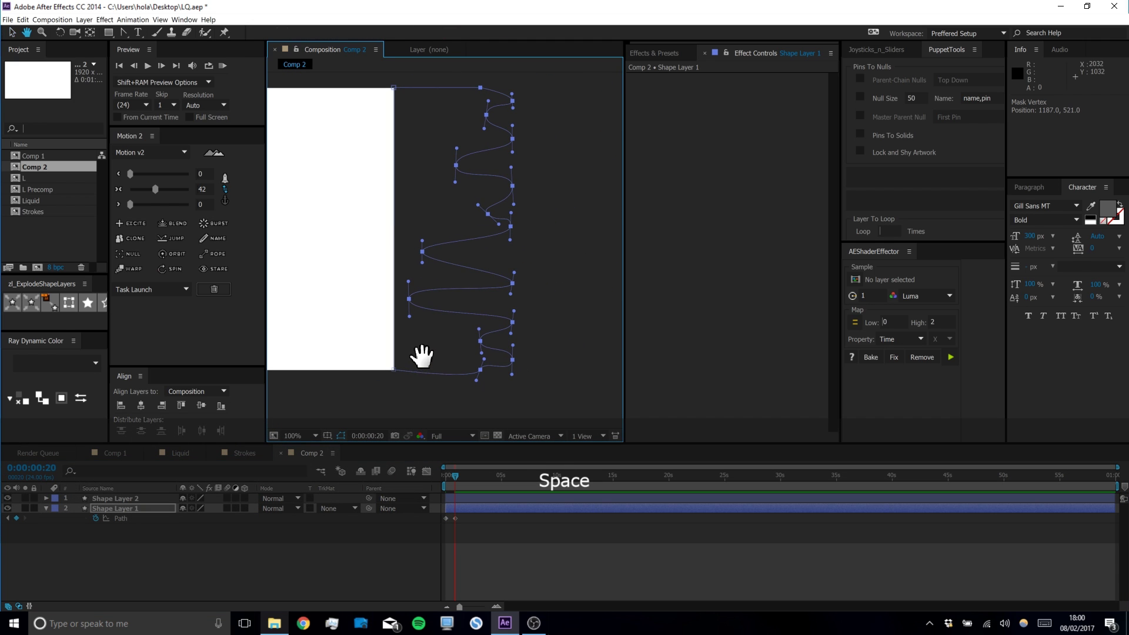
pyautogui.click(479, 341)
pyautogui.moveTo(471, 341); pyautogui.dragTo(436, 338)
pyautogui.moveTo(408, 302); pyautogui.dragTo(362, 301)
pyautogui.moveTo(423, 253); pyautogui.dragTo(409, 252)
pyautogui.moveTo(508, 218); pyautogui.dragTo(421, 167)
pyautogui.moveTo(486, 115); pyautogui.dragTo(459, 115)
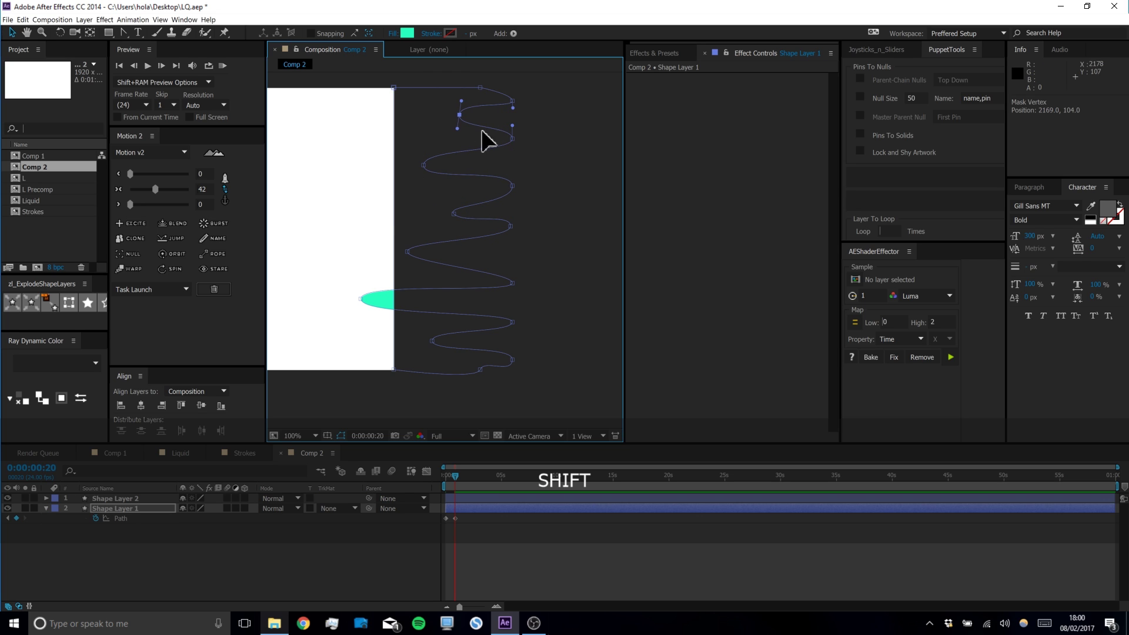
# Move the whole wavy path further right at the 0:00:00:20 keyframe so every wave tip lies outside the composition
pyautogui.click(455, 518)
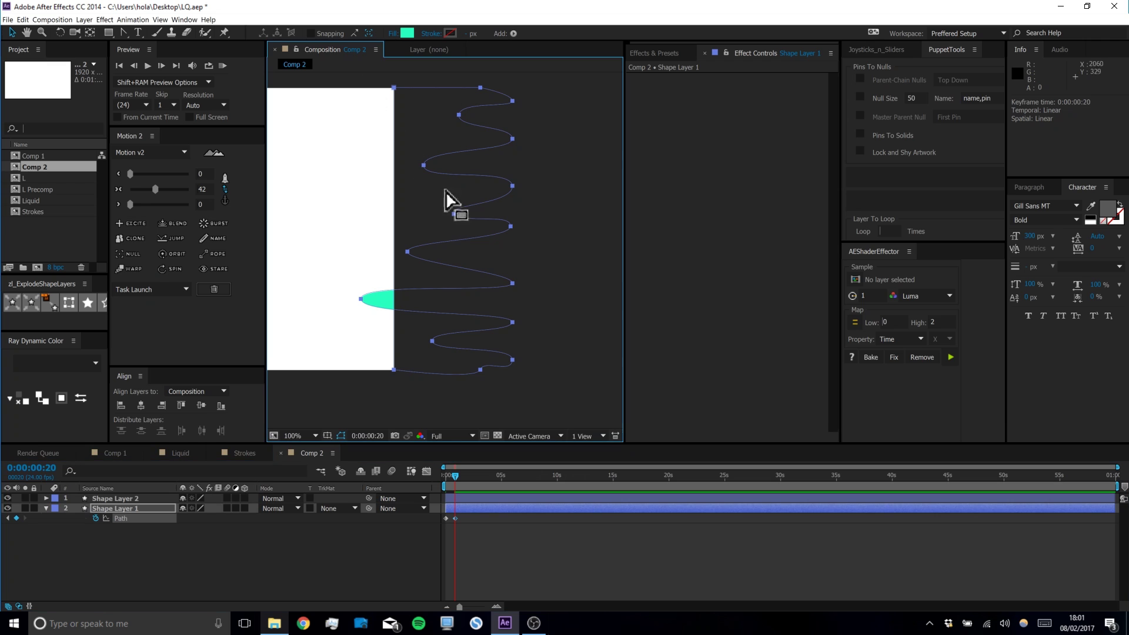
pyautogui.moveTo(350, 399); pyautogui.dragTo(554, 82)
pyautogui.moveTo(361, 314); pyautogui.dragTo(401, 313)
pyautogui.click(517, 569)
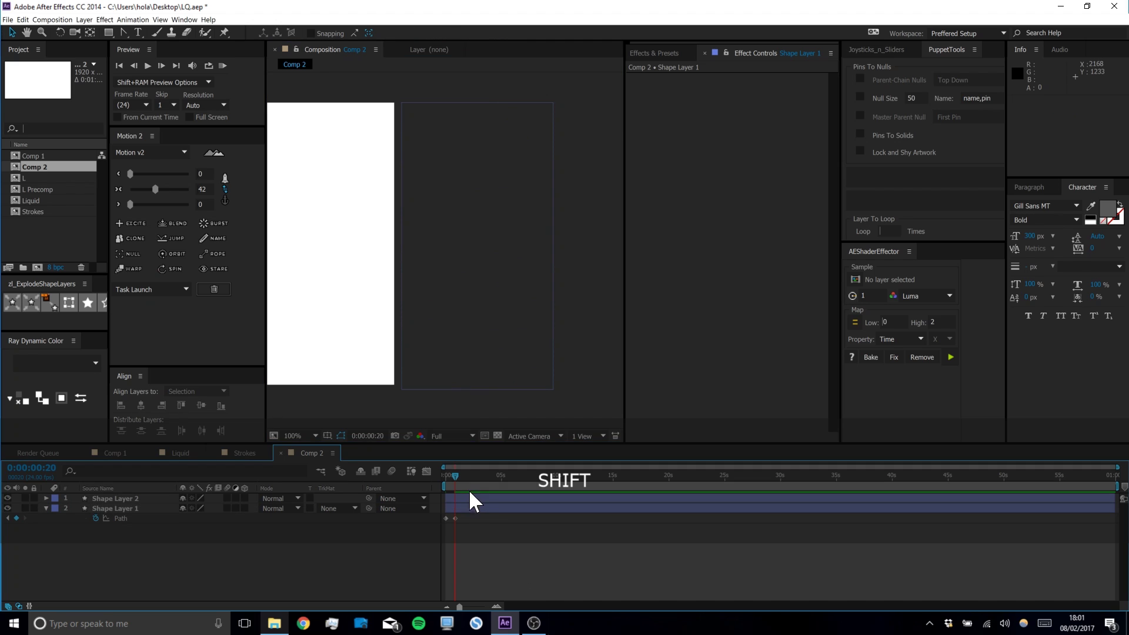
# Delete Shape Layer 2 and play the wave wipe from the first frame
pyautogui.scroll(-2, 422, 295)
pyautogui.moveTo(422, 295); pyautogui.dragTo(595, 276)
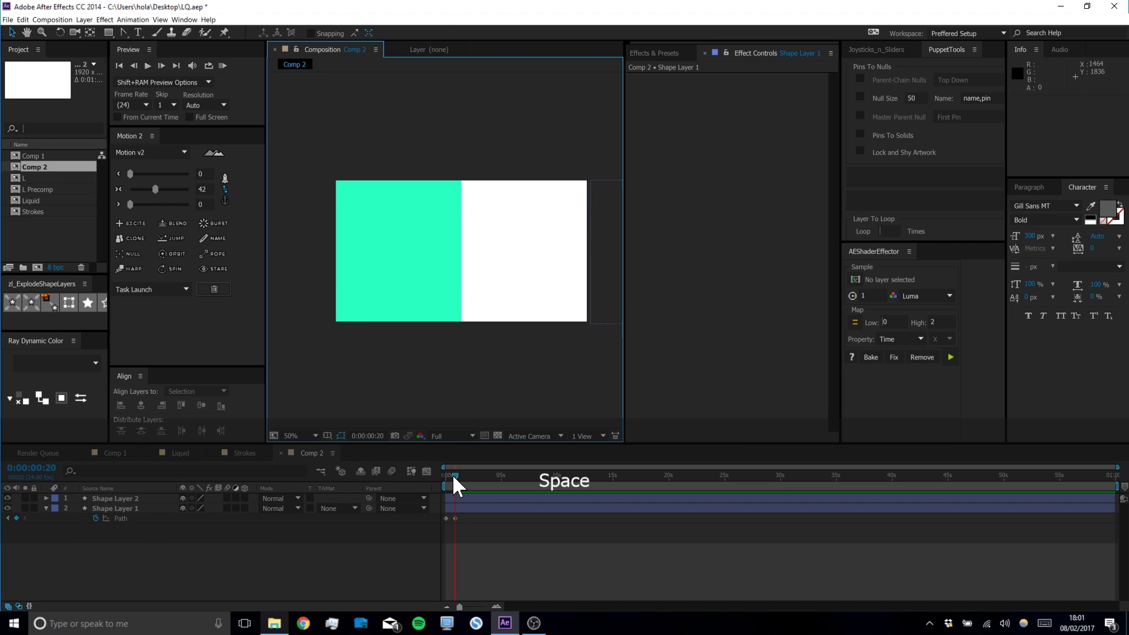
pyautogui.click(138, 499)
pyautogui.press('BackSpace')
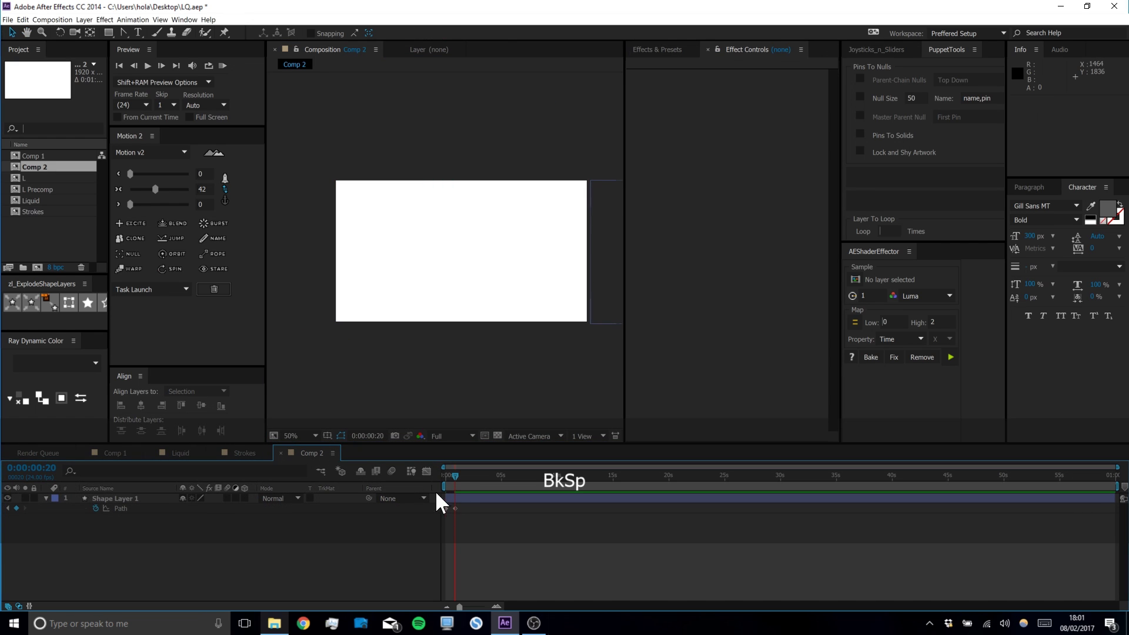
pyautogui.moveTo(448, 474); pyautogui.dragTo(411, 472)
pyautogui.press('space')
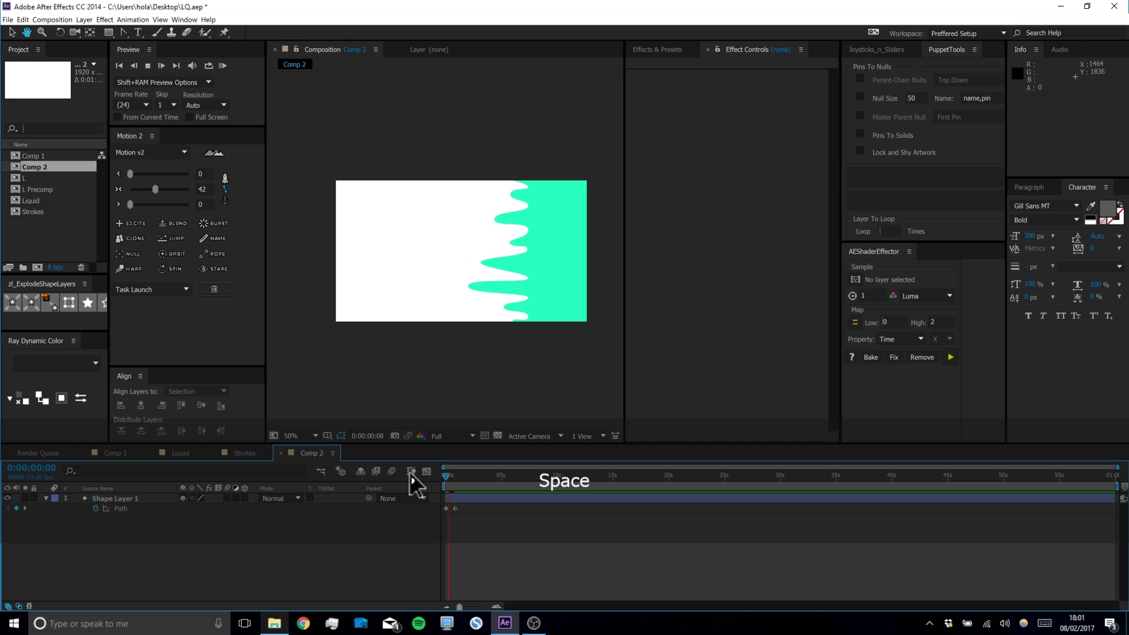
# Ease Shape Layer 1's two Path keyframes in the speed graph
pyautogui.moveTo(487, 544); pyautogui.dragTo(426, 500)
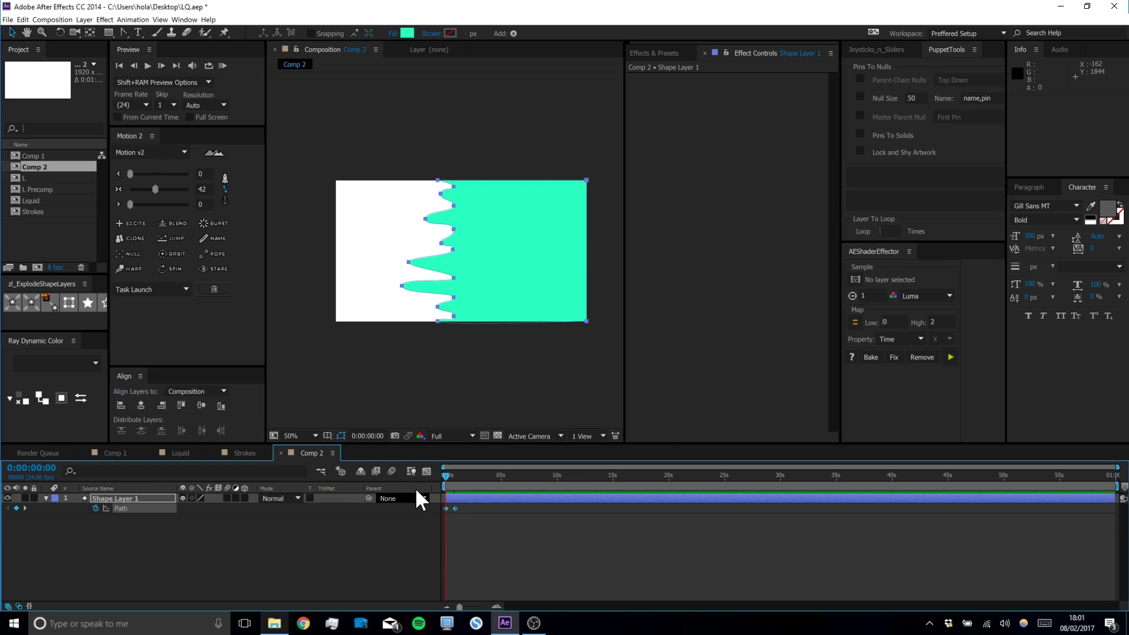
pyautogui.scroll(1, 449, 525)
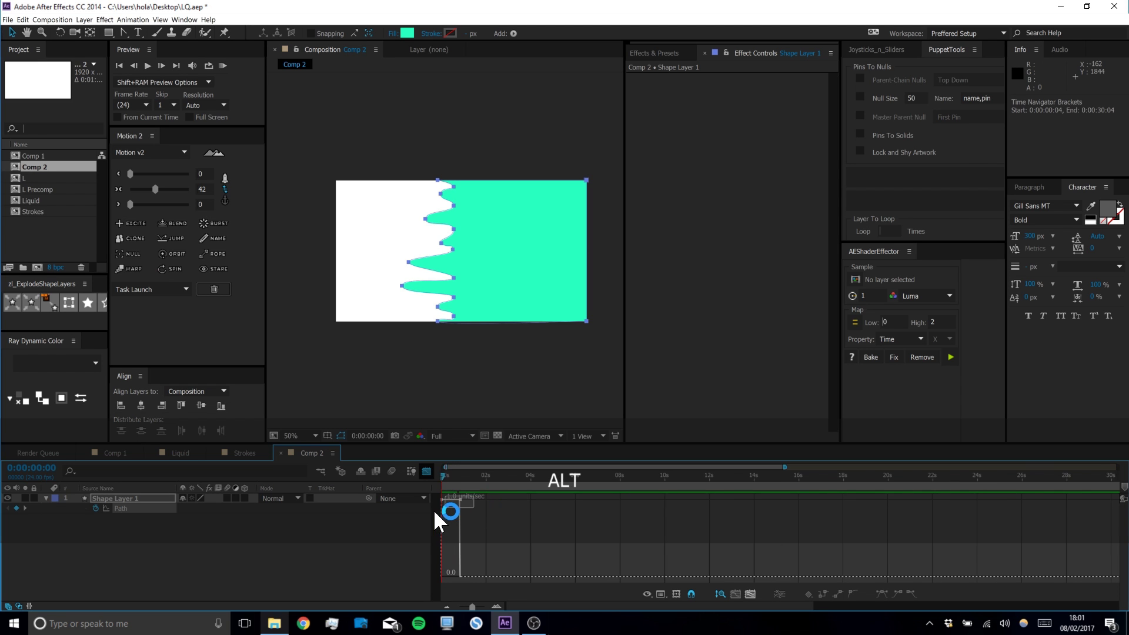
pyautogui.scroll(3, 489, 525)
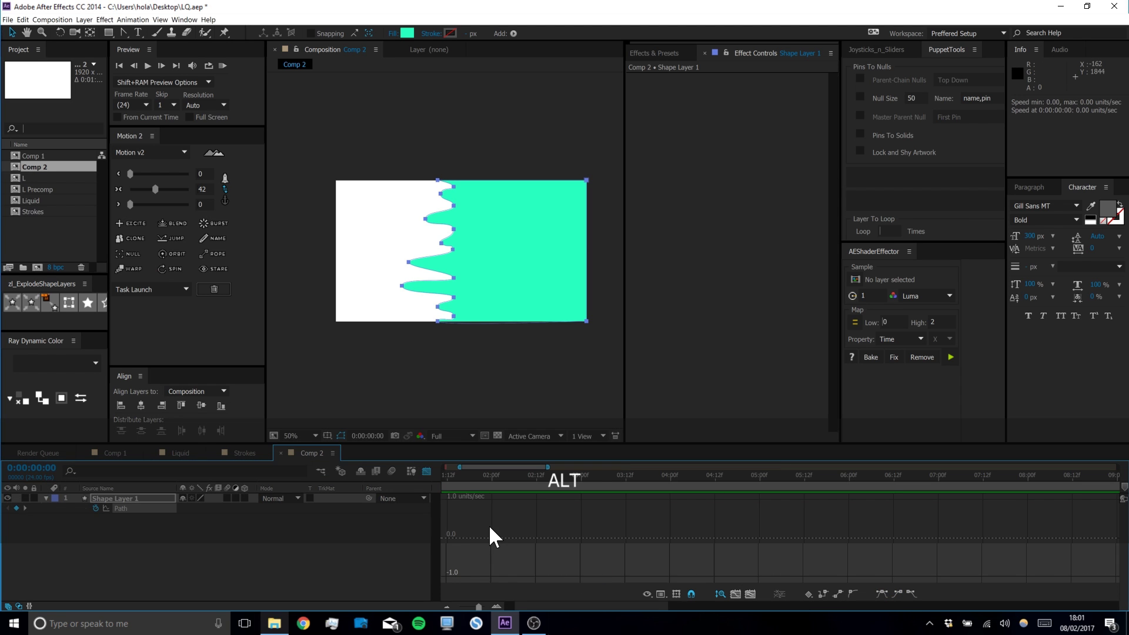
pyautogui.moveTo(492, 467); pyautogui.dragTo(420, 468)
pyautogui.moveTo(554, 534); pyautogui.dragTo(481, 583)
pyautogui.click(456, 576)
# Add a null object at the centre of Comp 2 with the Motion 2 script
pyautogui.click(85, 517)
pyautogui.click(111, 499)
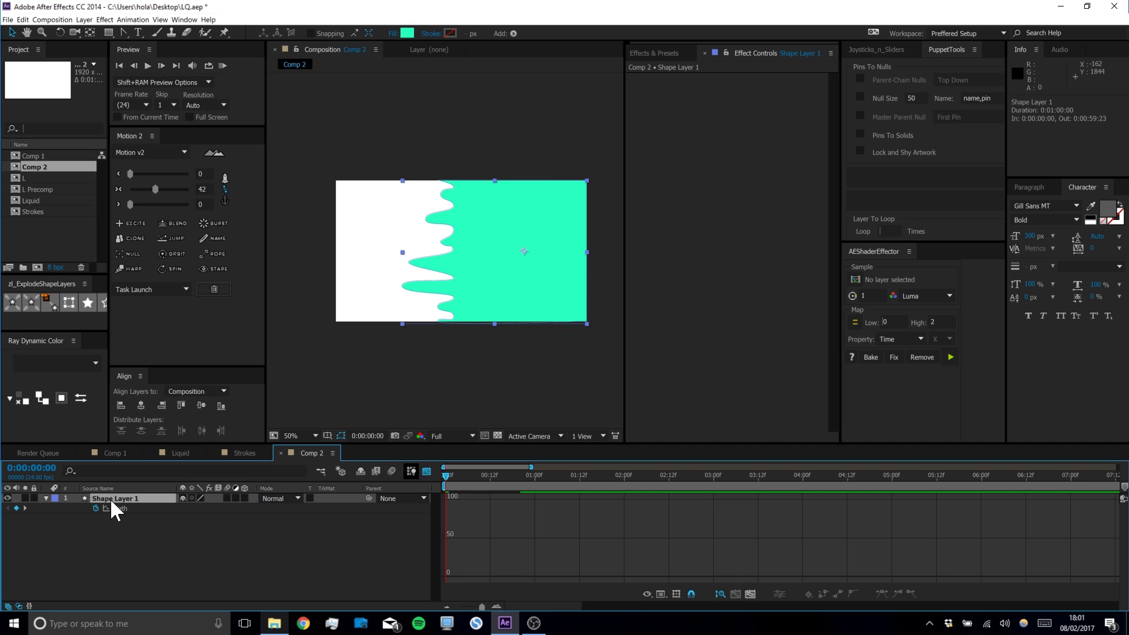
pyautogui.click(158, 559)
pyautogui.click(132, 252)
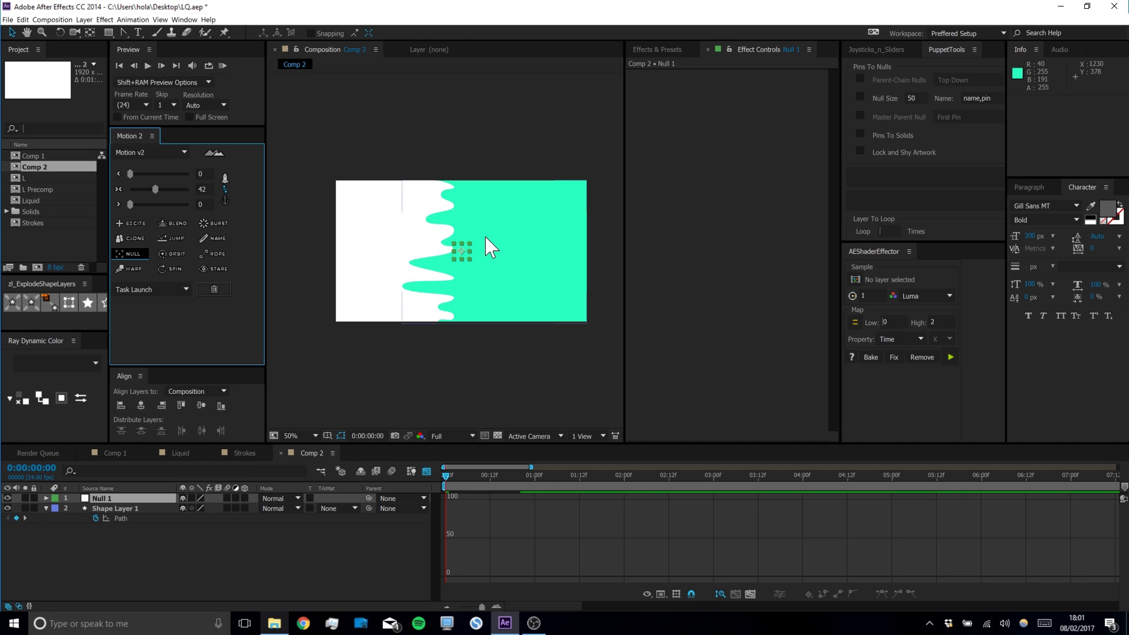
# Duplicate Shape Layer 1 and parent the duplicate to Null 1
pyautogui.click(129, 528)
pyautogui.click(119, 510)
pyautogui.hotkey('ctrl', 'd')
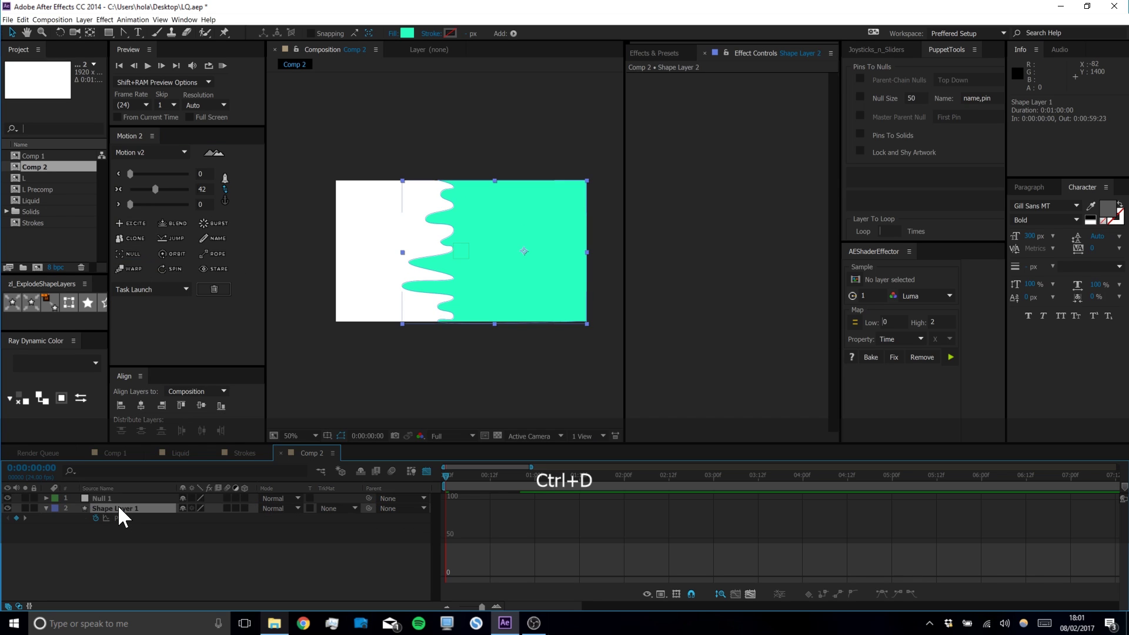
pyautogui.moveTo(368, 509); pyautogui.dragTo(105, 497)
# Set only Null 1's horizontal scale to -100% to mirror the duplicated wave onto the opposite side
pyautogui.press('s')
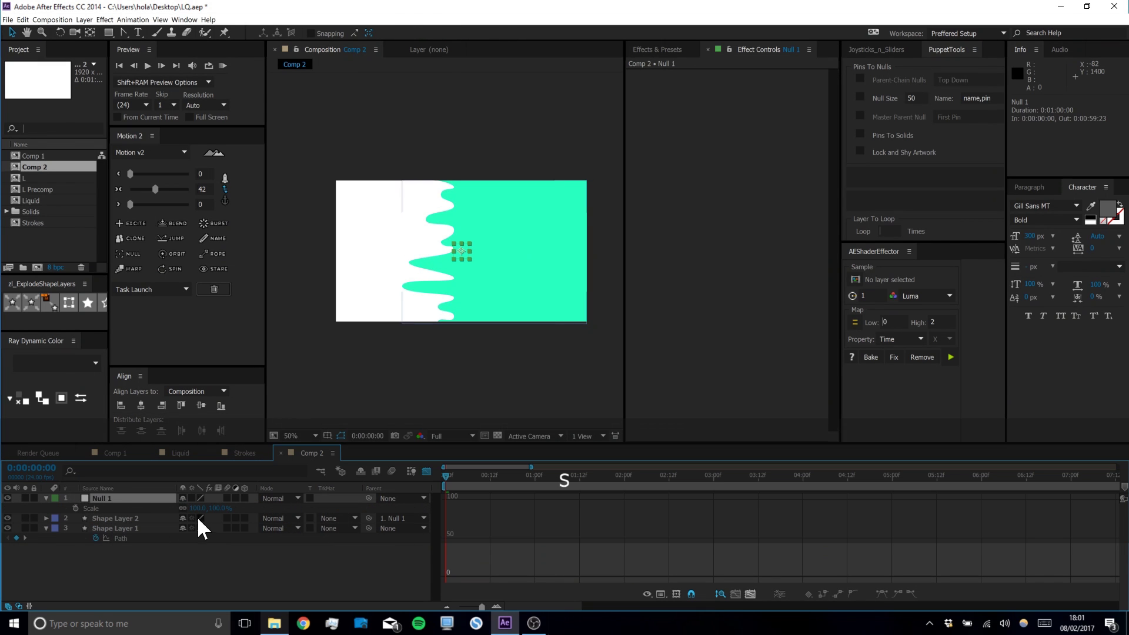
pyautogui.click(199, 508)
pyautogui.press('Left')
pyautogui.write('.')
pyautogui.press('Return')
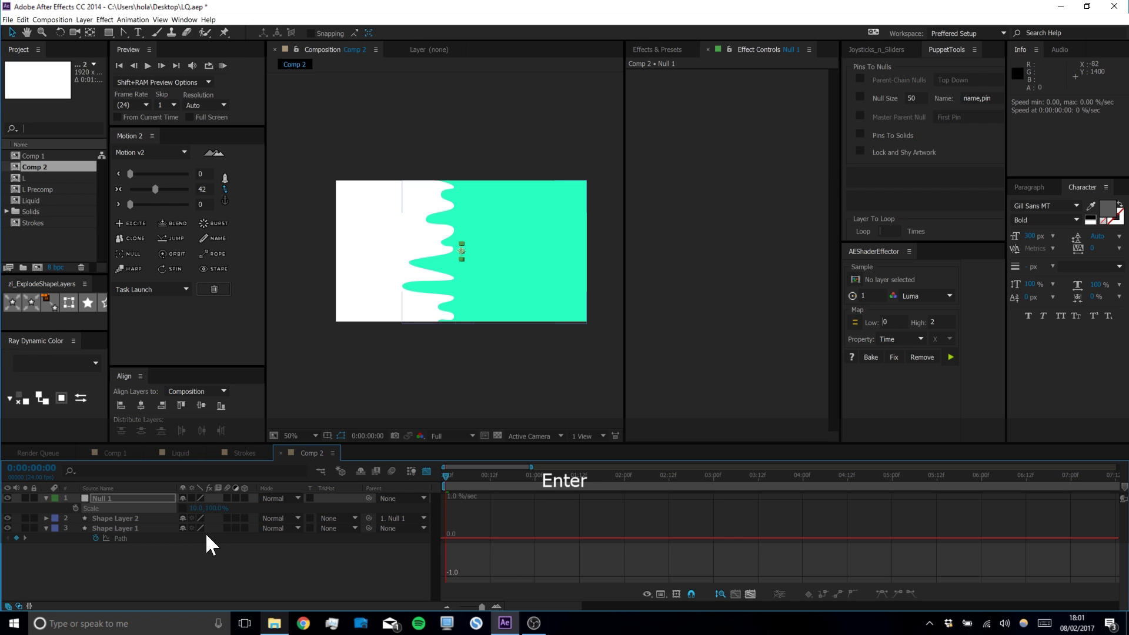
pyautogui.click(197, 508)
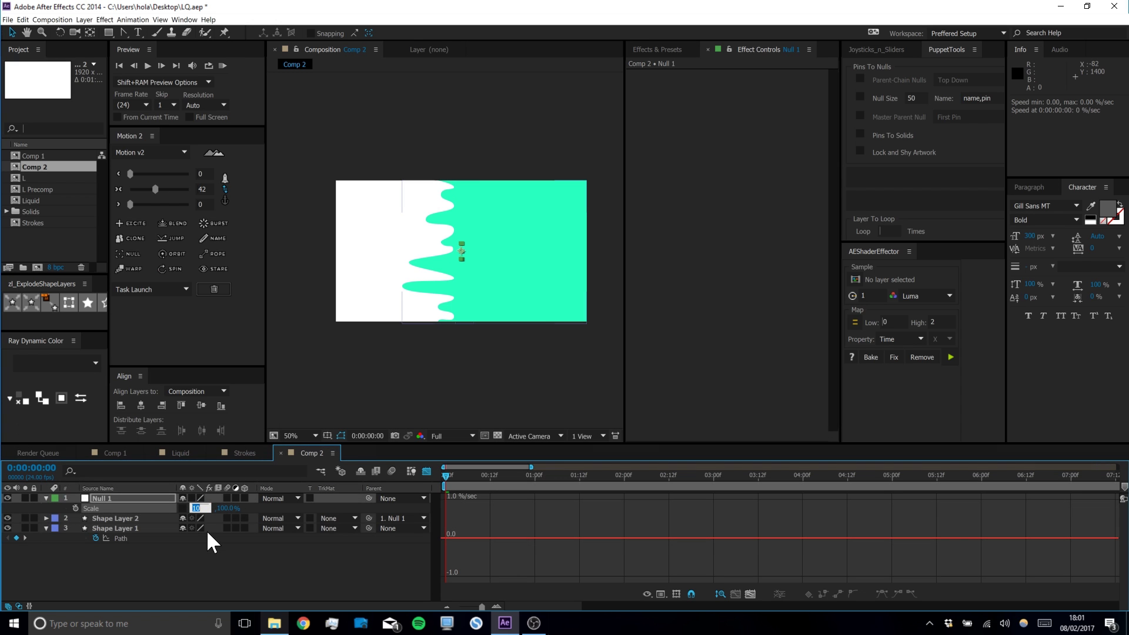
pyautogui.press('BackSpace')
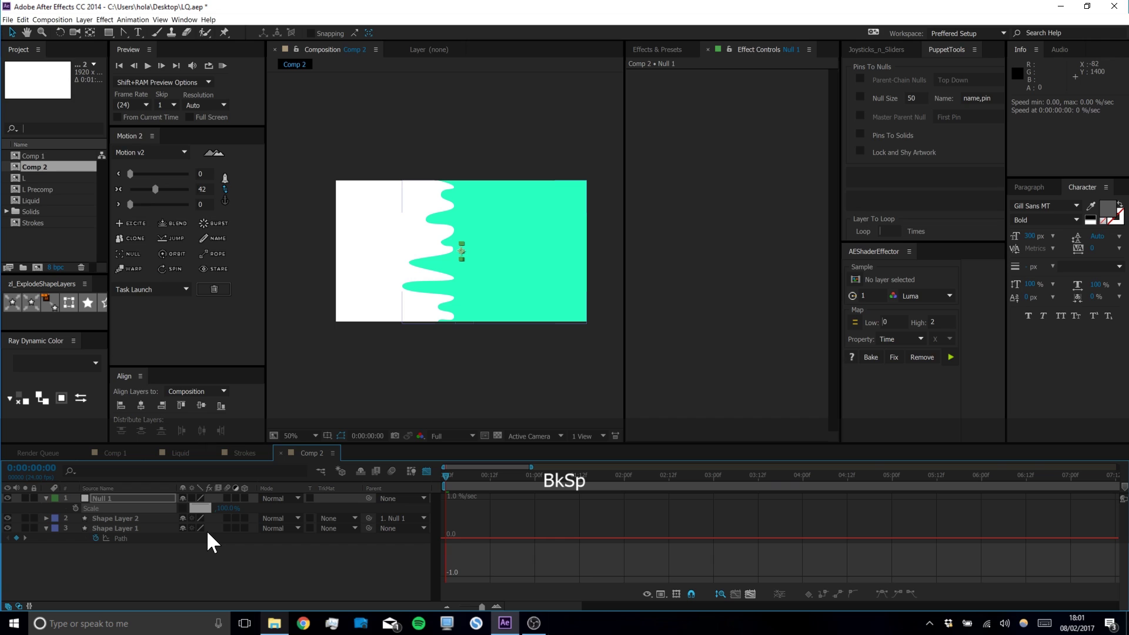
pyautogui.write('-100')
pyautogui.press('Return')
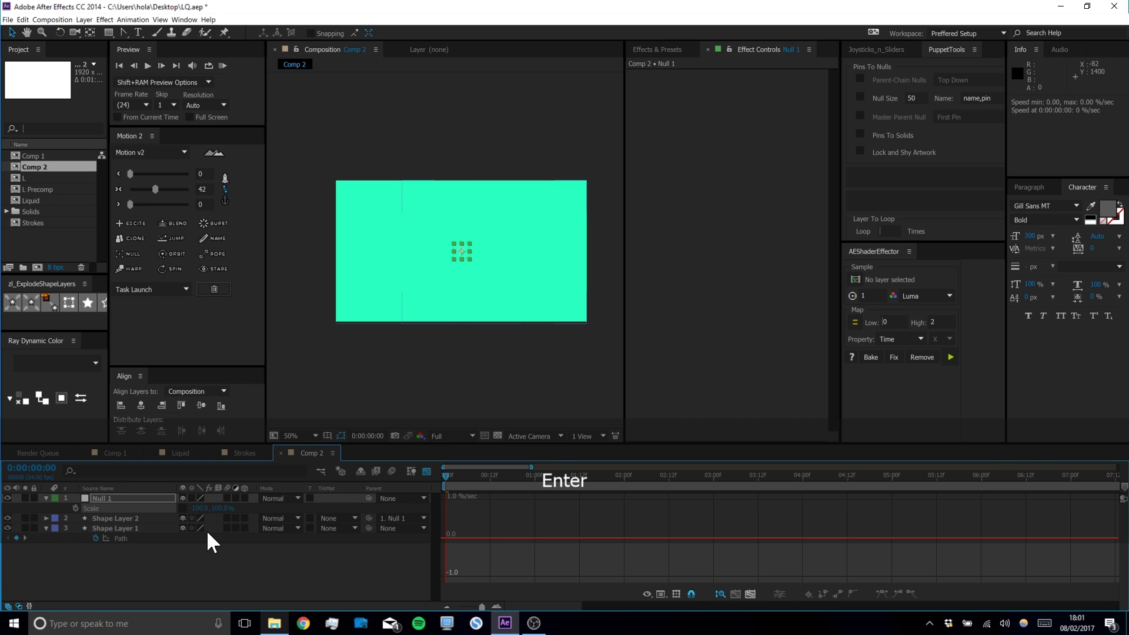
# Return to the layer-bar view, end the work area at 0:00:01:02 and preview the mirrored two-sided wipe
pyautogui.click(428, 471)
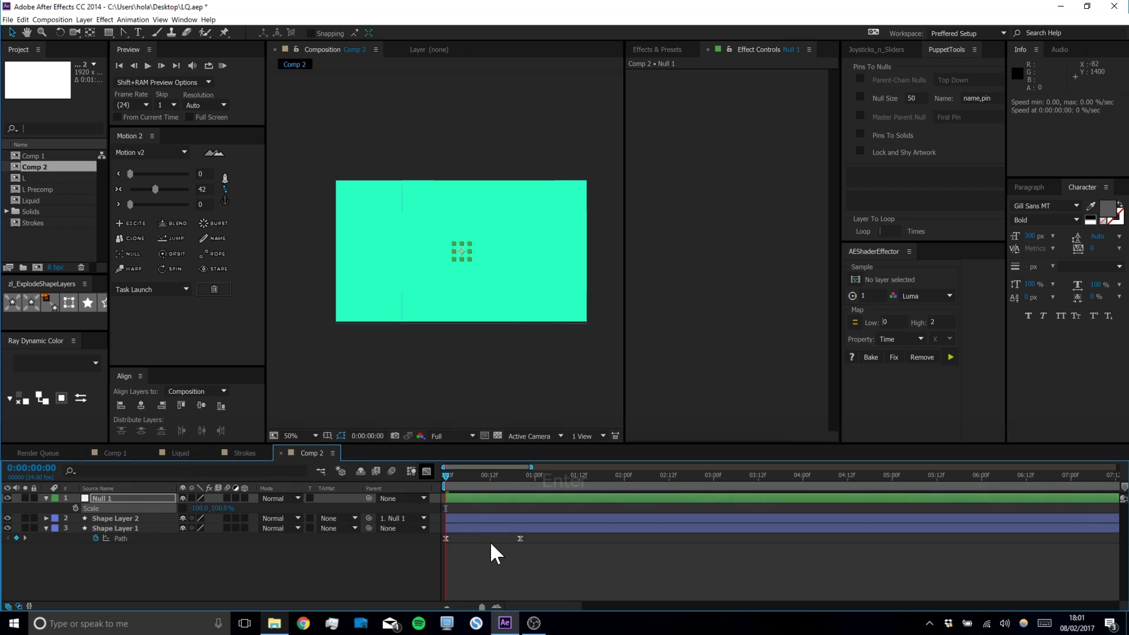
pyautogui.click(491, 555)
pyautogui.press('space')
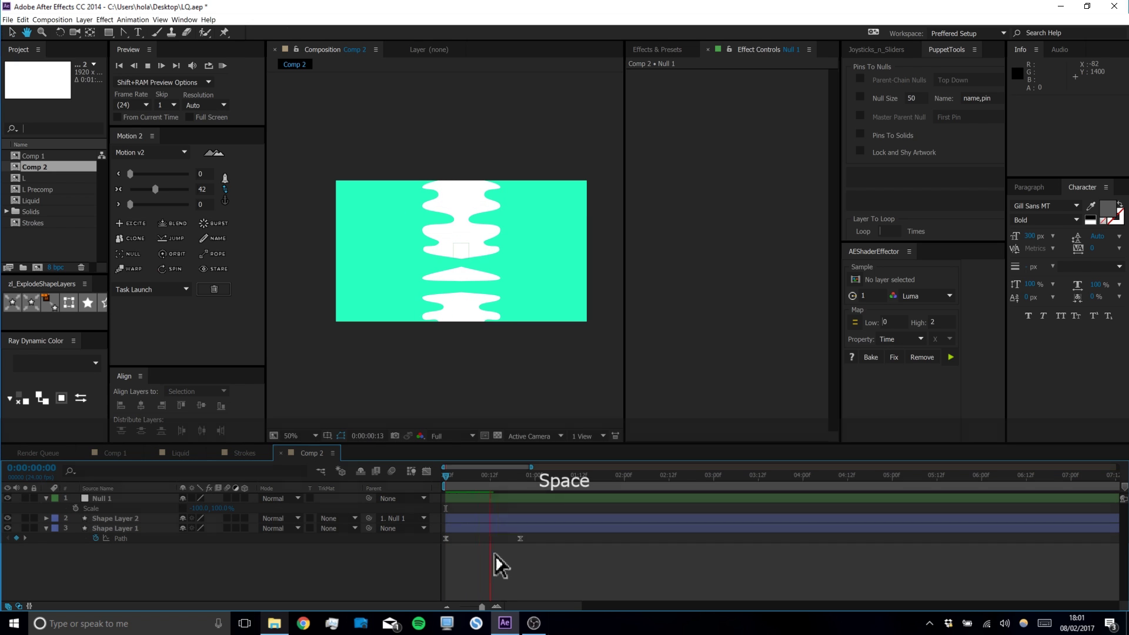
pyautogui.click(526, 478)
pyautogui.moveTo(528, 478)
pyautogui.mouseDown()
pyautogui.moveTo(433, 474)
pyautogui.moveTo(542, 478)
pyautogui.mouseUp()
pyautogui.press('n')
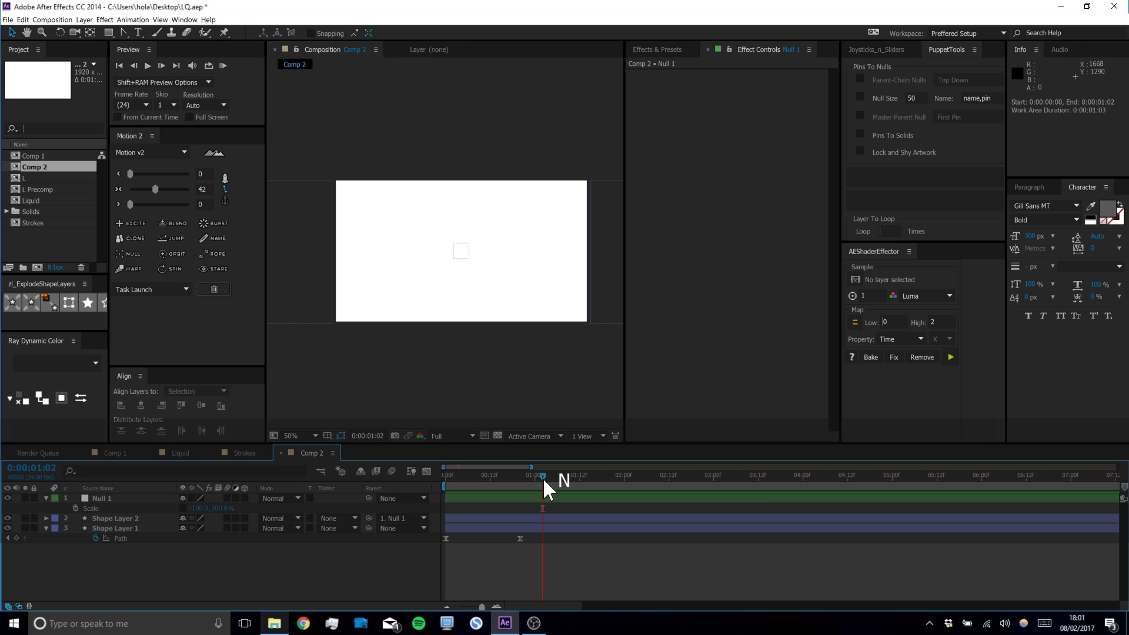
pyautogui.click(222, 64)
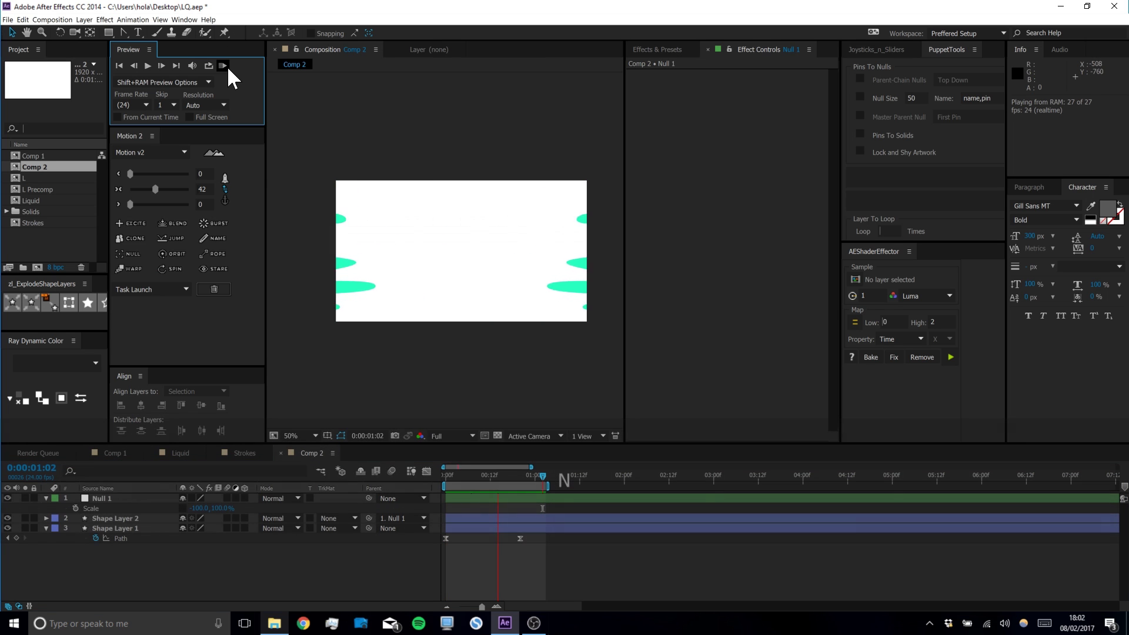
pyautogui.press('space')
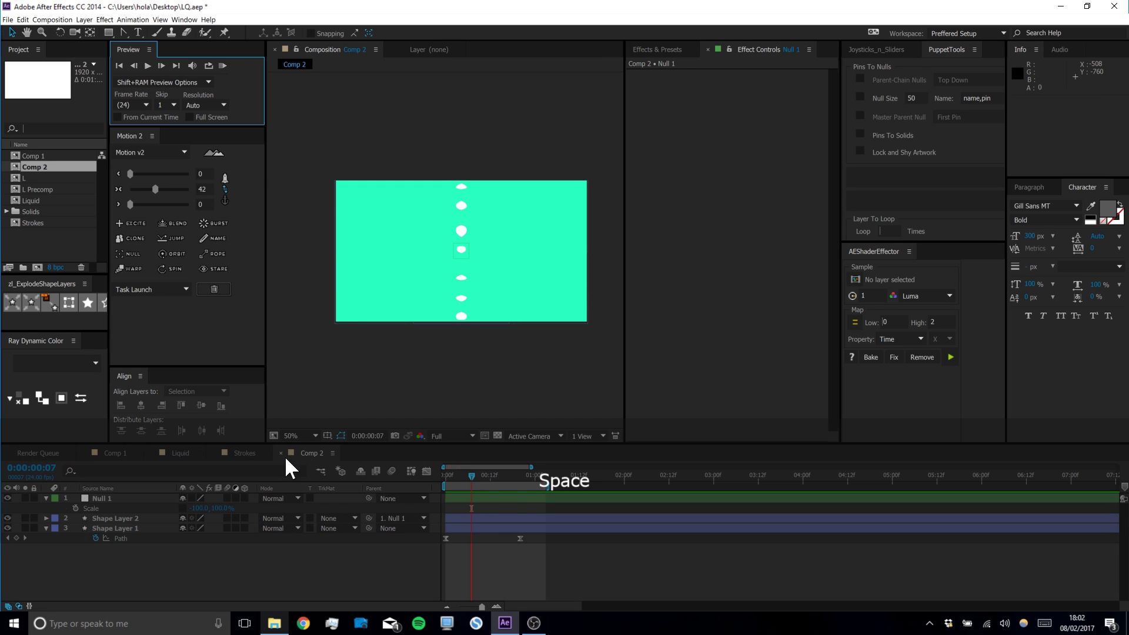
# Set Null 1's vertical scale to -100% so the duplicated wave is also flipped vertically
pyautogui.click(223, 508)
pyautogui.press('Left')
pyautogui.write('0')
pyautogui.press('BackSpace')
pyautogui.write('-')
pyautogui.press('BackSpace')
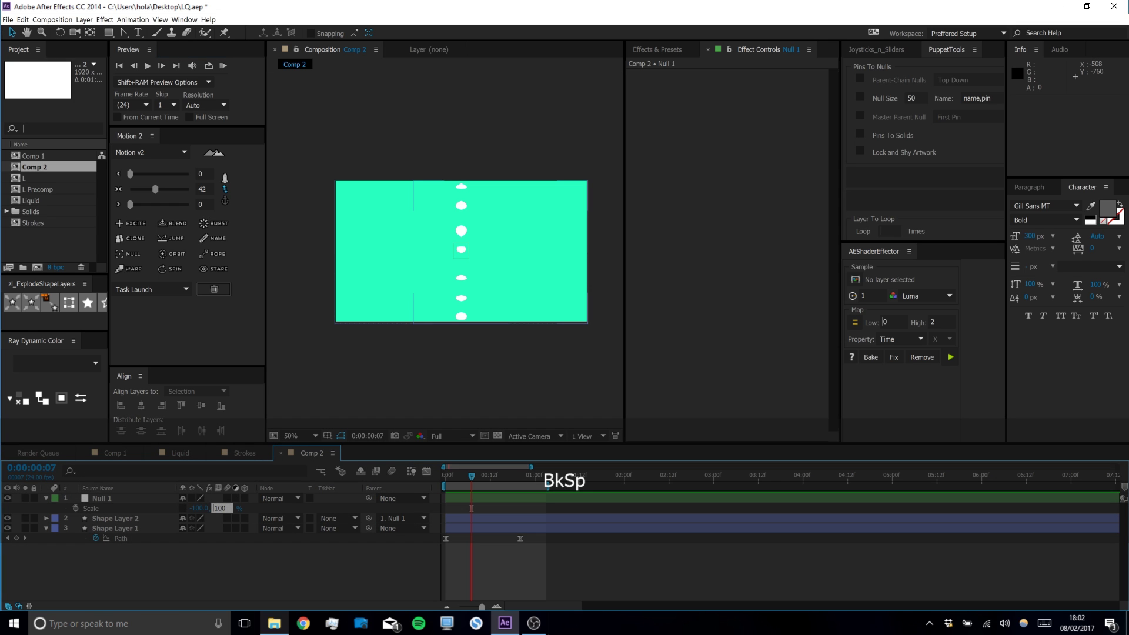
pyautogui.press('Left')
pyautogui.write('-')
pyautogui.press('Return')
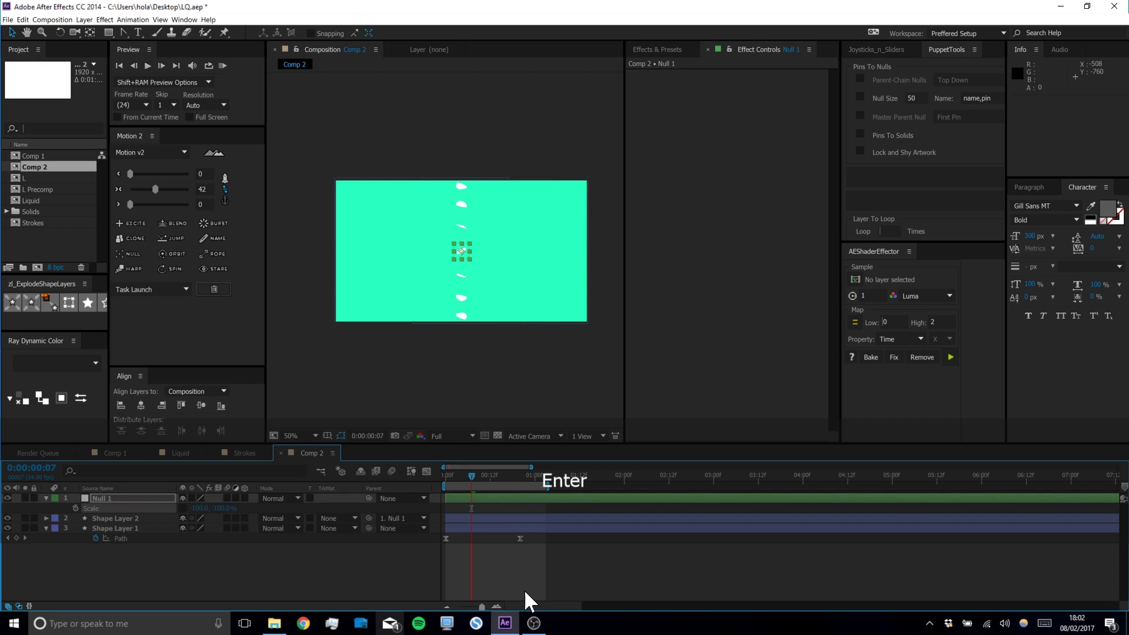
# RAM preview the two-sided wipe with the flipped wave and return the playhead near the start
pyautogui.click(481, 507)
pyautogui.moveTo(470, 470)
pyautogui.mouseDown()
pyautogui.moveTo(518, 477)
pyautogui.moveTo(453, 472)
pyautogui.mouseUp()
pyautogui.click(221, 65)
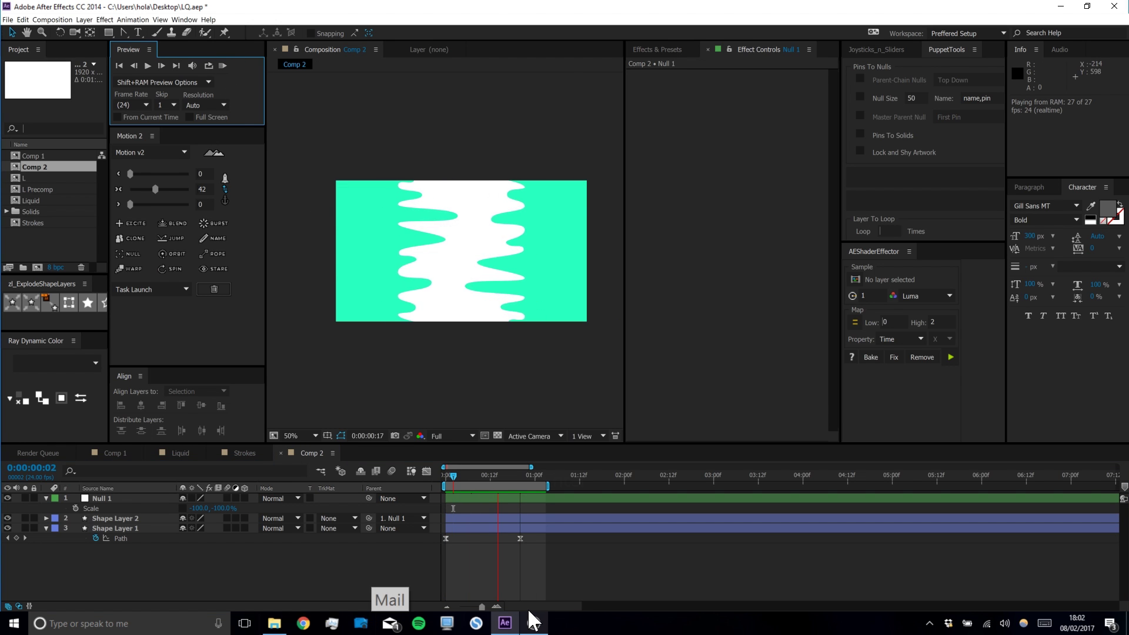
pyautogui.press('space')
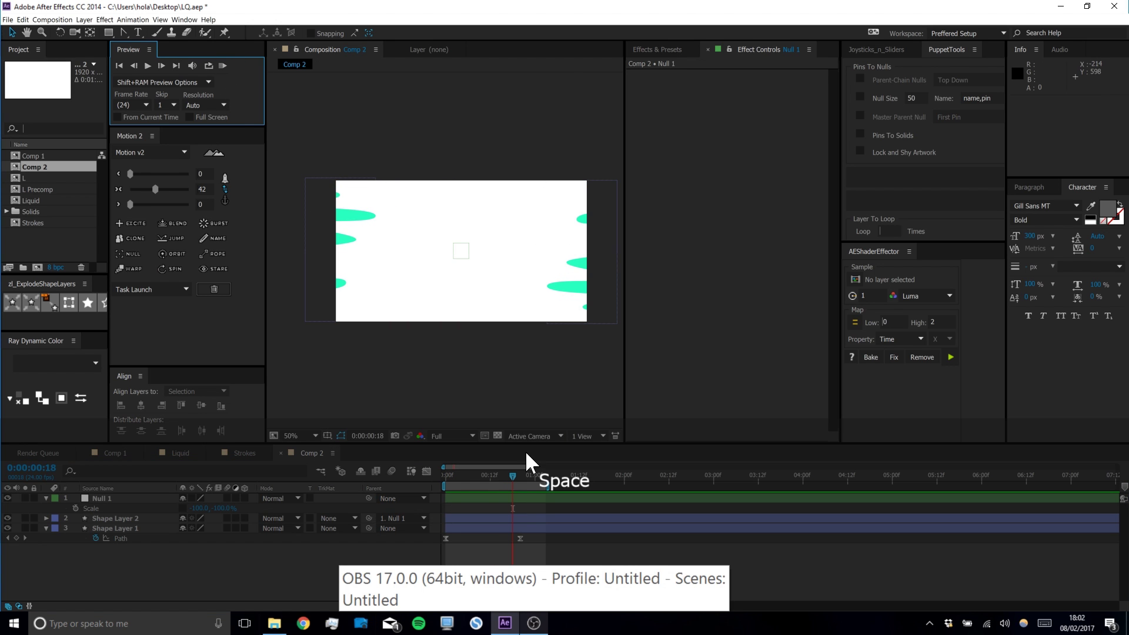
pyautogui.moveTo(512, 478); pyautogui.dragTo(454, 475)
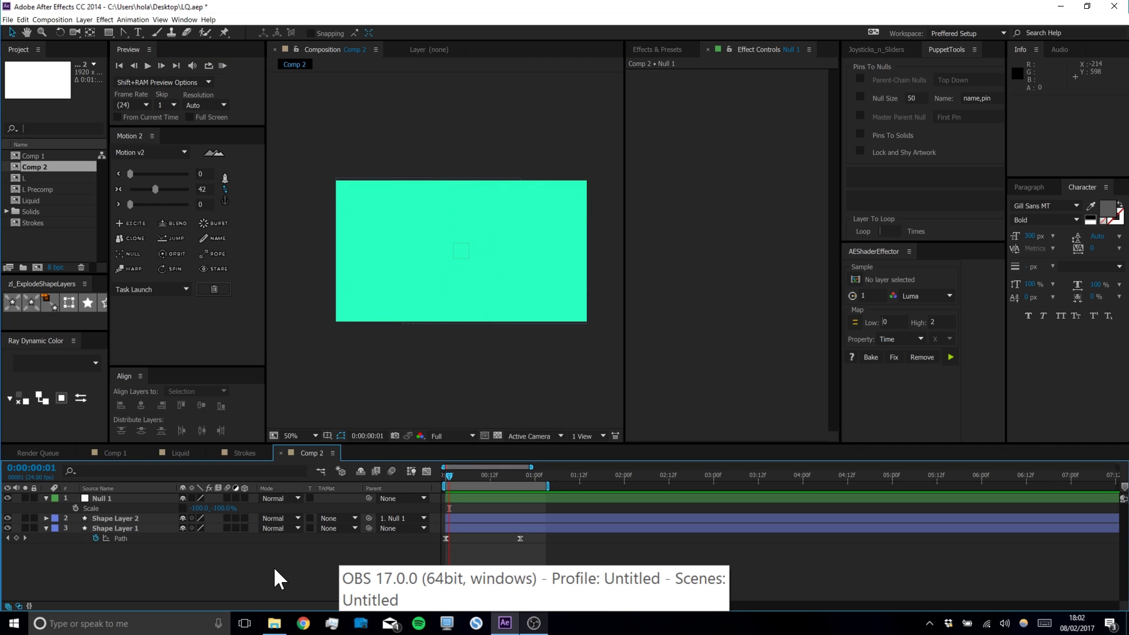
# Copy the Motion layer's Simple Choker, Turbulent Displace and Roughen Edges effects from Strokes onto both shape layers in Comp 2
pyautogui.click(235, 453)
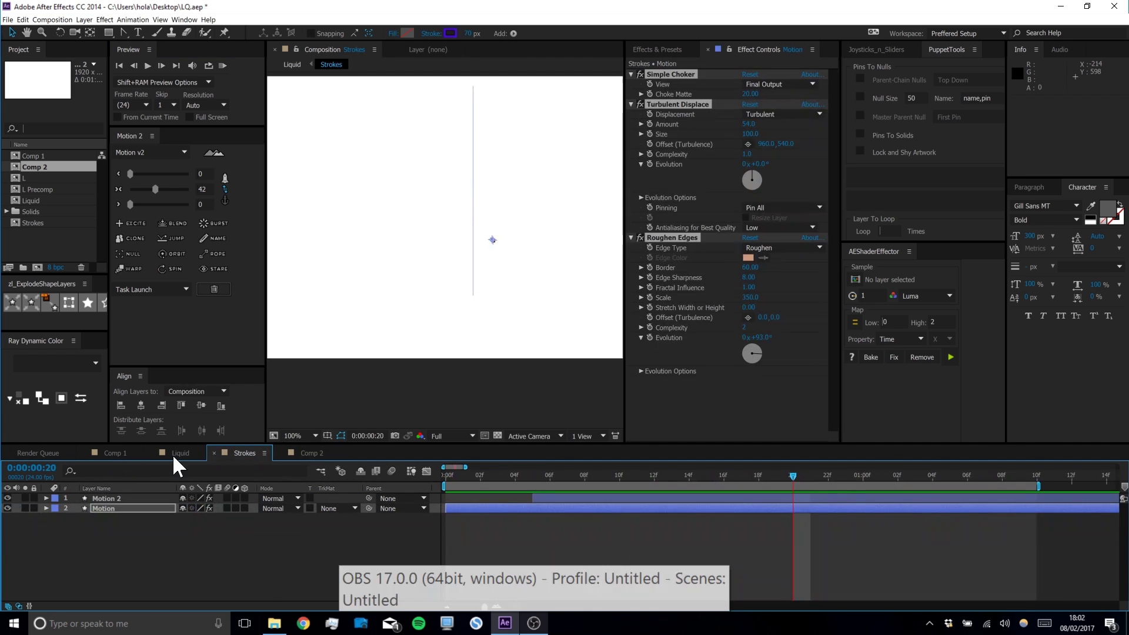
pyautogui.hotkey('ctrl', 'c')
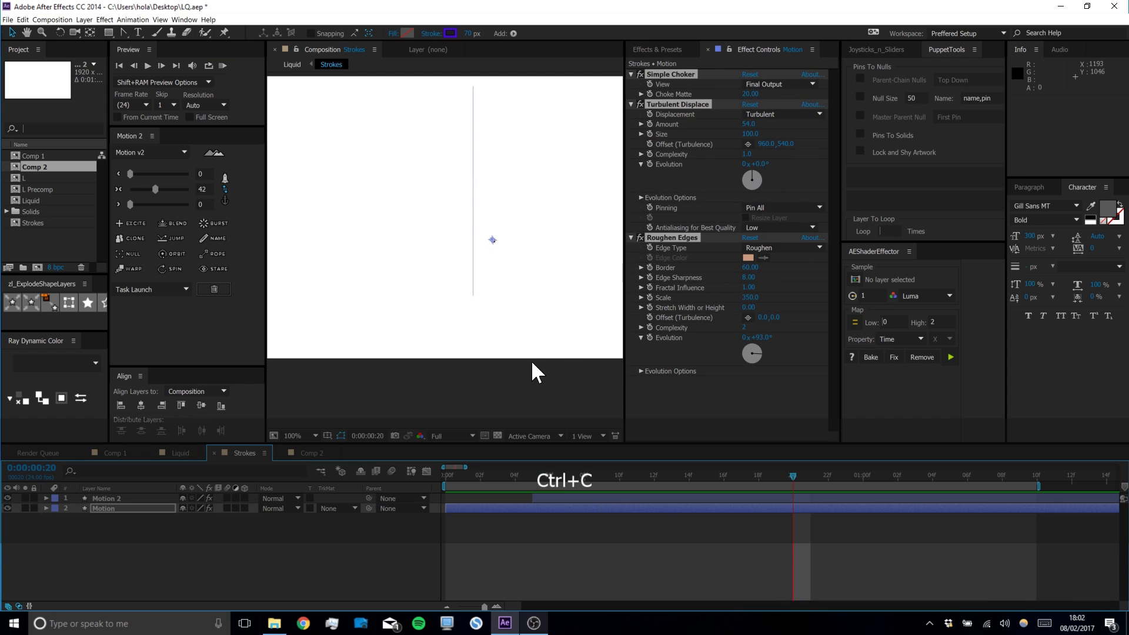
pyautogui.click(303, 455)
pyautogui.click(119, 519)
pyautogui.keyDown('shift'); pyautogui.click(121, 528); pyautogui.keyUp('shift')
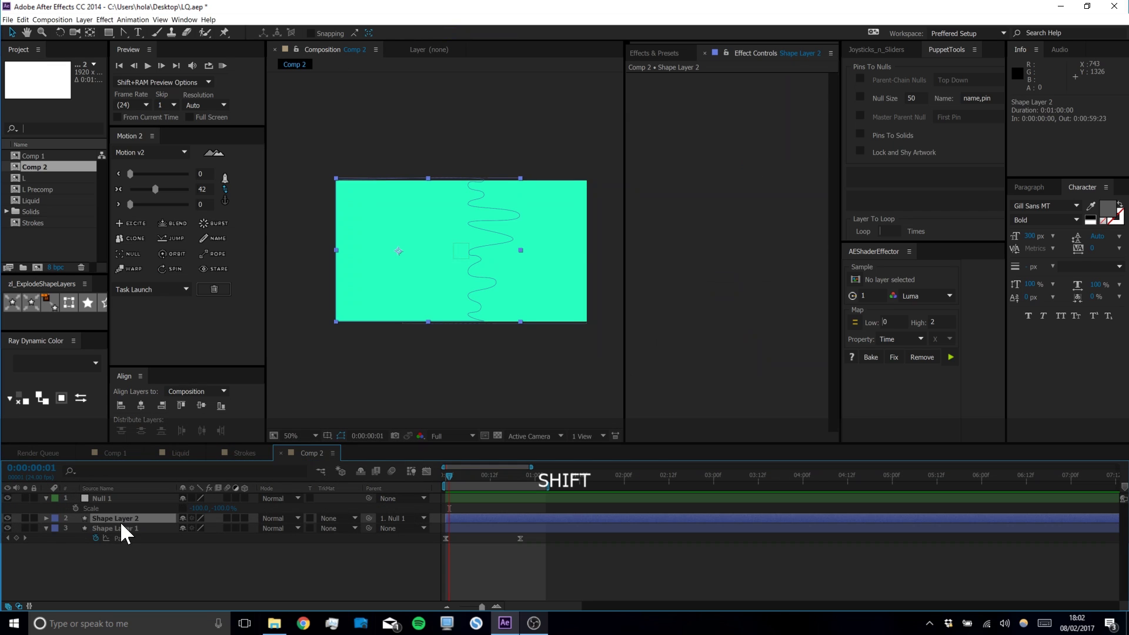
pyautogui.hotkey('ctrl', 'v')
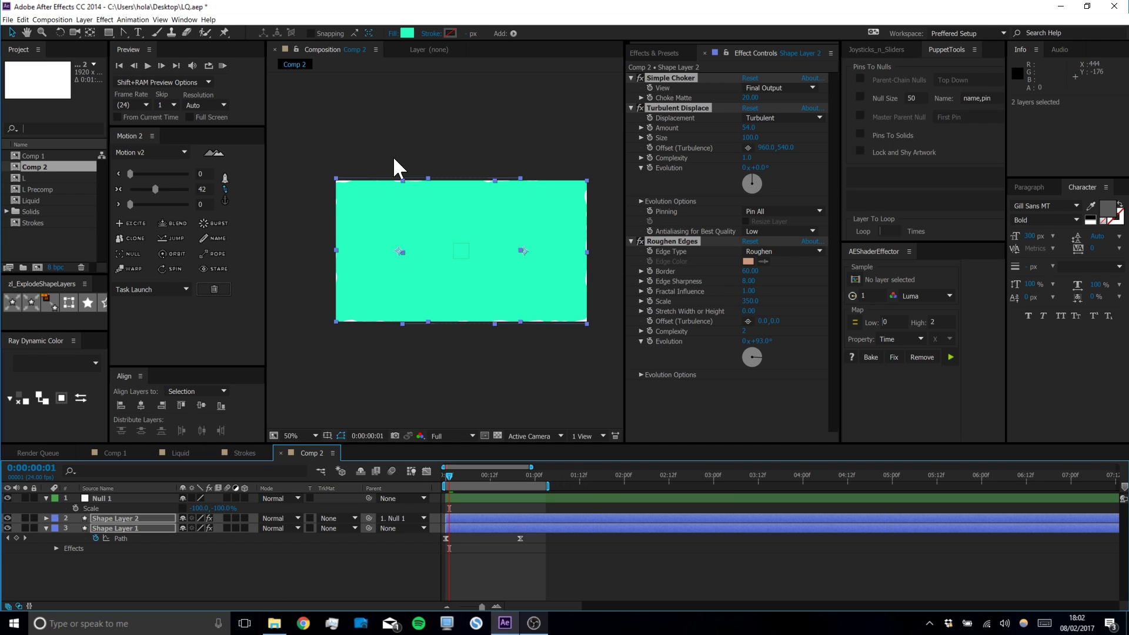
# Examine the shape edges with the pasted effects and RAM preview the liquid wipe
pyautogui.scroll(2, 361, 203)
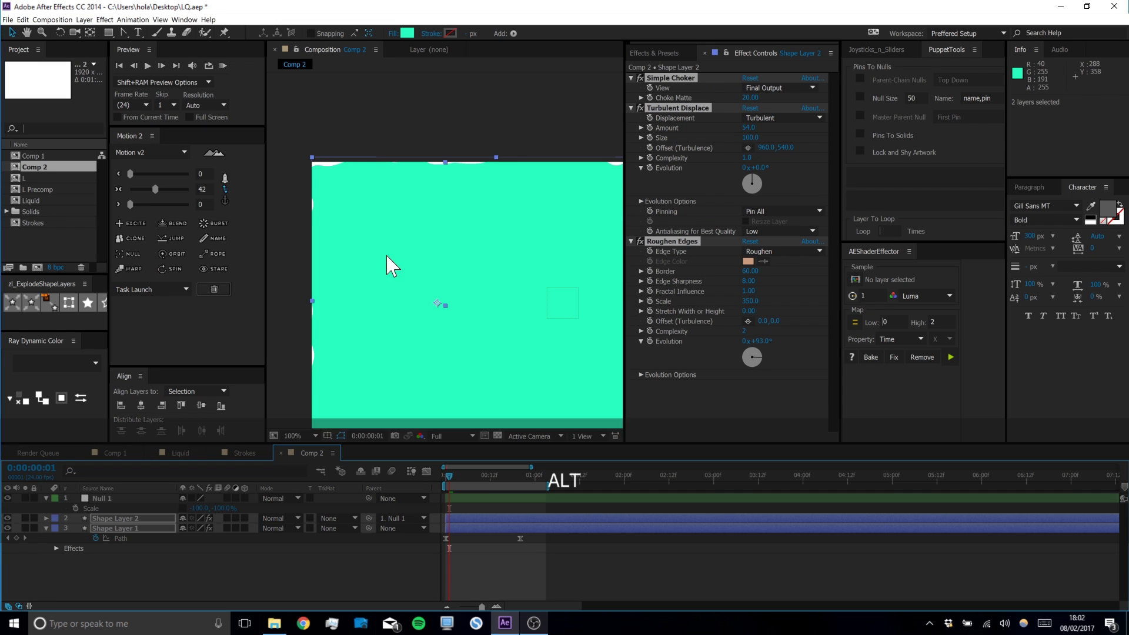
pyautogui.scroll(-2, 386, 259)
pyautogui.moveTo(456, 265); pyautogui.dragTo(409, 223)
pyautogui.click(348, 548)
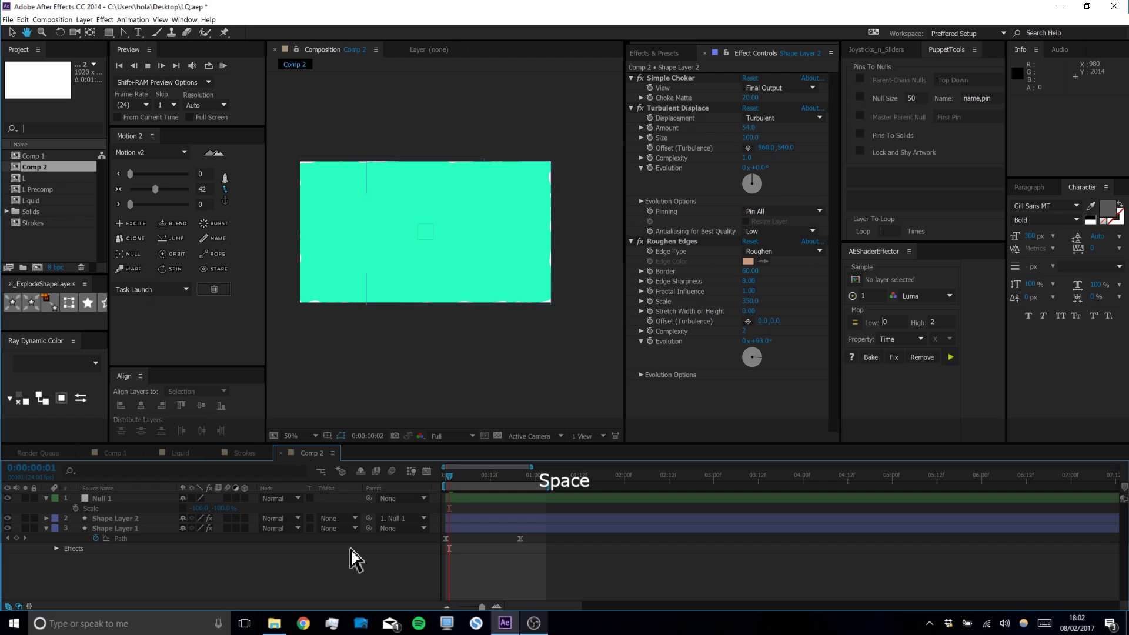
pyautogui.click(222, 66)
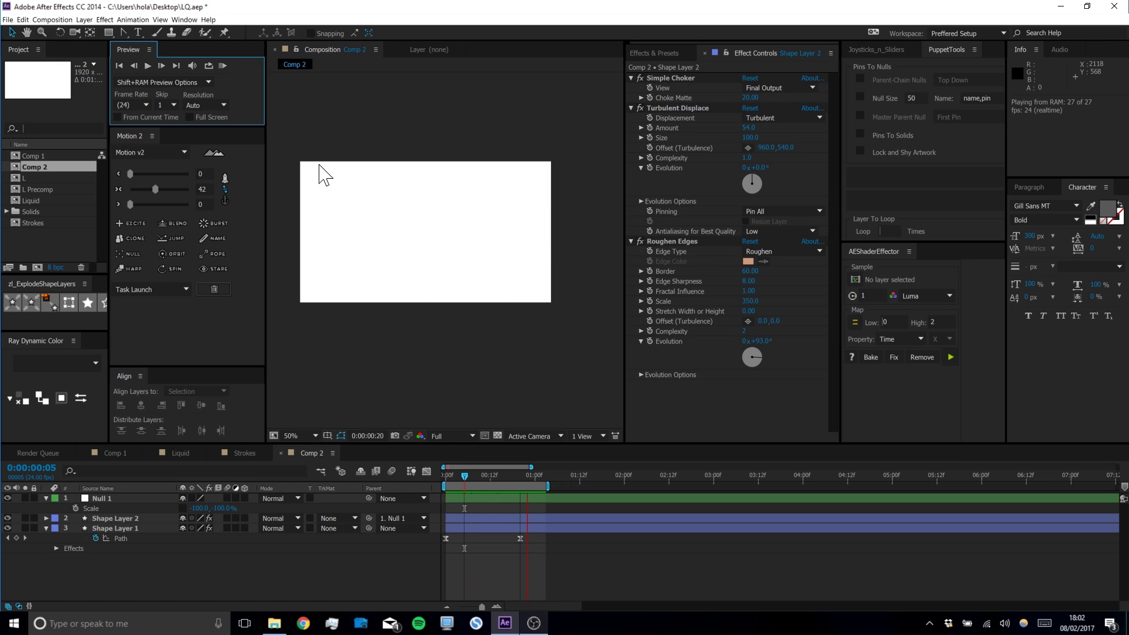
pyautogui.click(364, 567)
pyautogui.press('space')
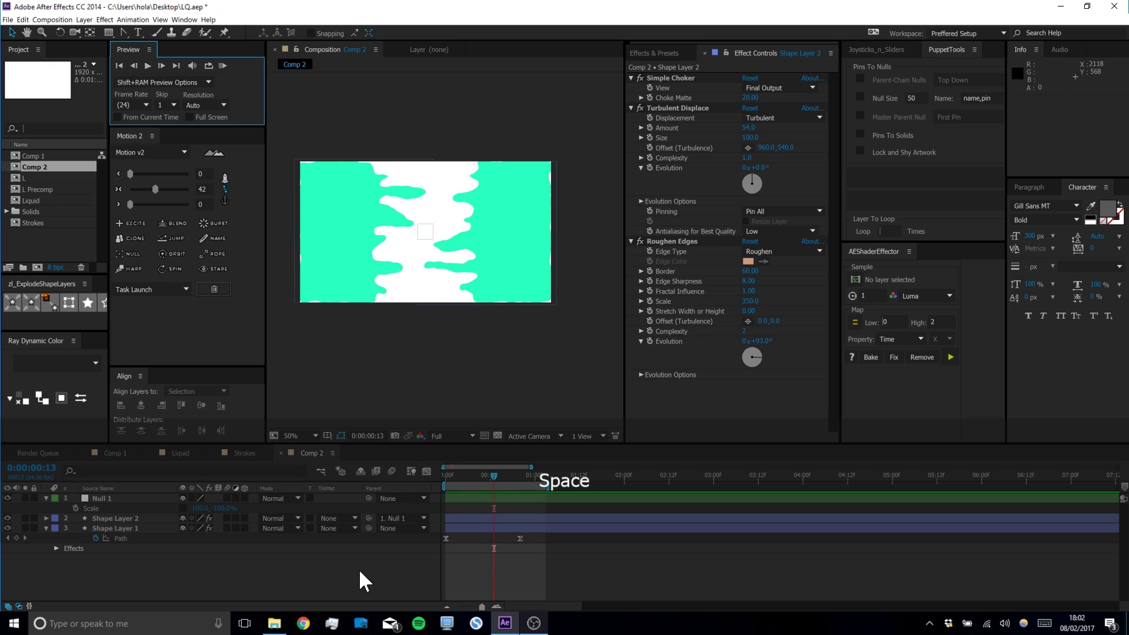
# Open Comp 1 and add Comp 2 to its timeline as a nested layer
pyautogui.click(112, 453)
pyautogui.click(30, 157)
pyautogui.moveTo(52, 352); pyautogui.dragTo(80, 498)
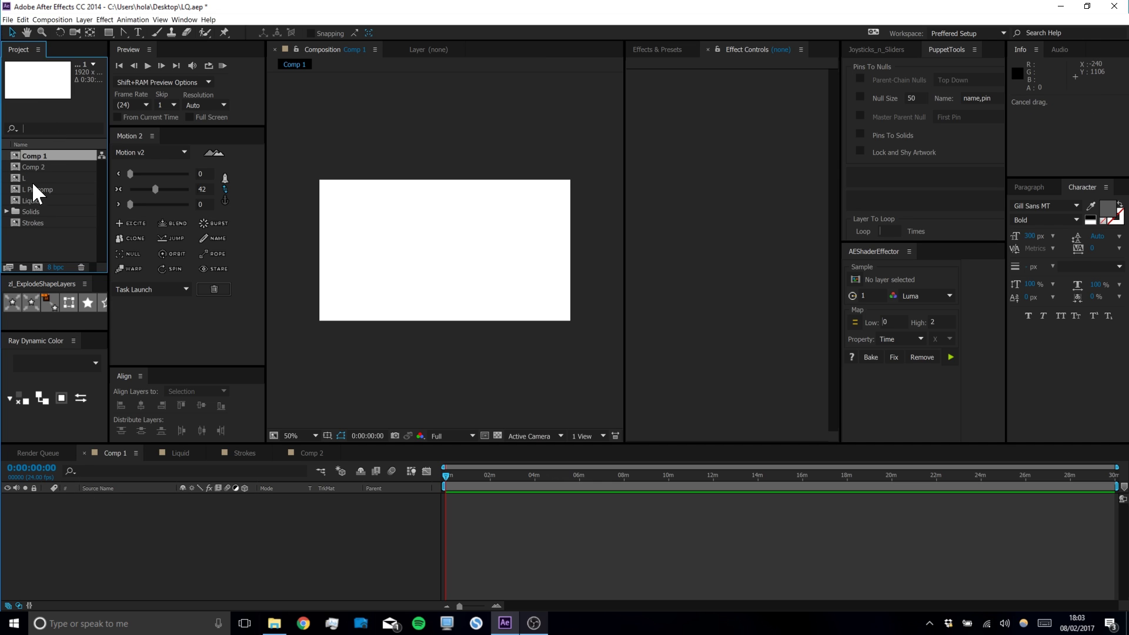
pyautogui.moveTo(31, 166); pyautogui.dragTo(110, 546)
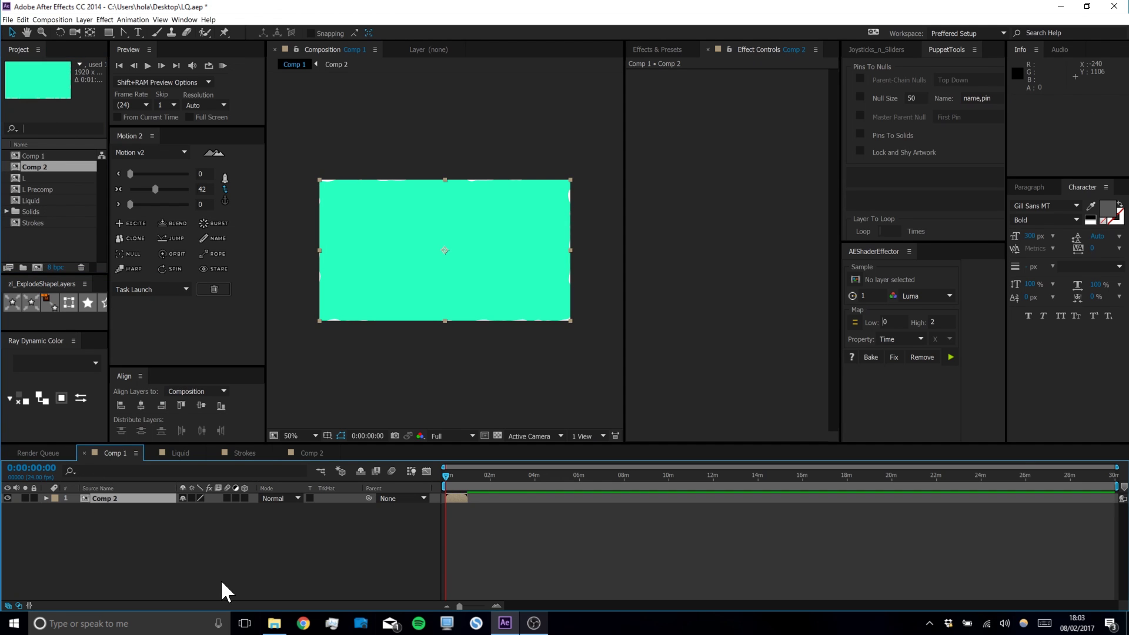
# Scale the nested Comp 2 layer up to 105% so the rough outer edges fall outside the frame
pyautogui.press('s')
pyautogui.moveTo(215, 508); pyautogui.dragTo(223, 508)
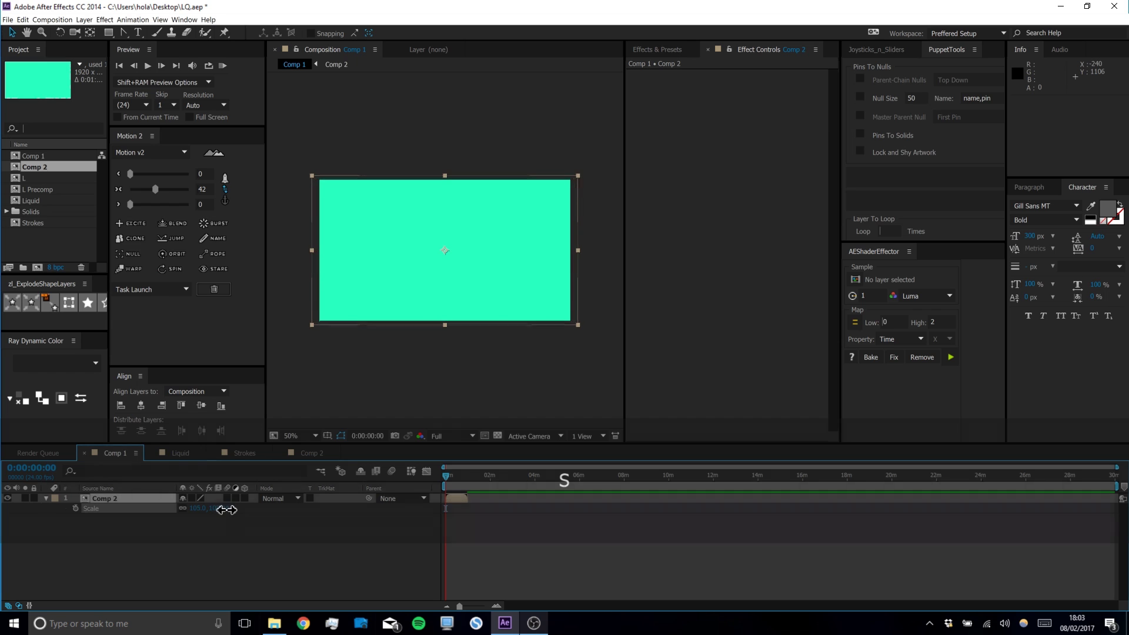
pyautogui.click(311, 527)
# End Comp 1's work area just after the wipe, at 0:00:01:12, and RAM preview the result
pyautogui.press('space')
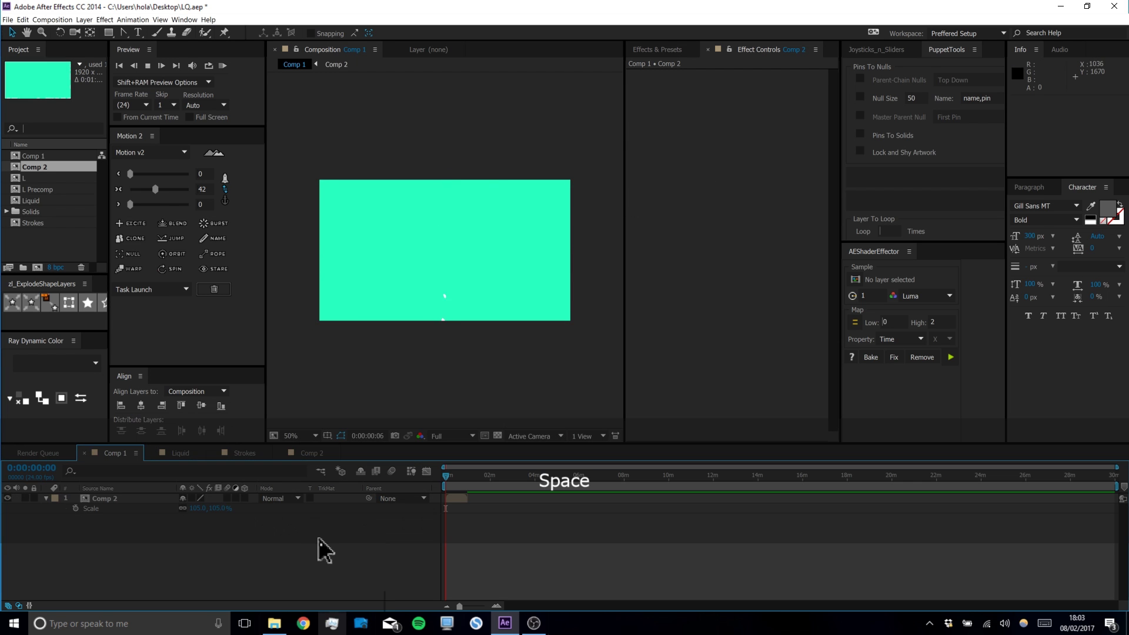
pyautogui.press('space')
pyautogui.click(426, 498)
pyautogui.press('=')
pyautogui.press('=')
pyautogui.press('=')
pyautogui.press('=')
pyautogui.press('n')
pyautogui.press('space')
pyautogui.click(224, 63)
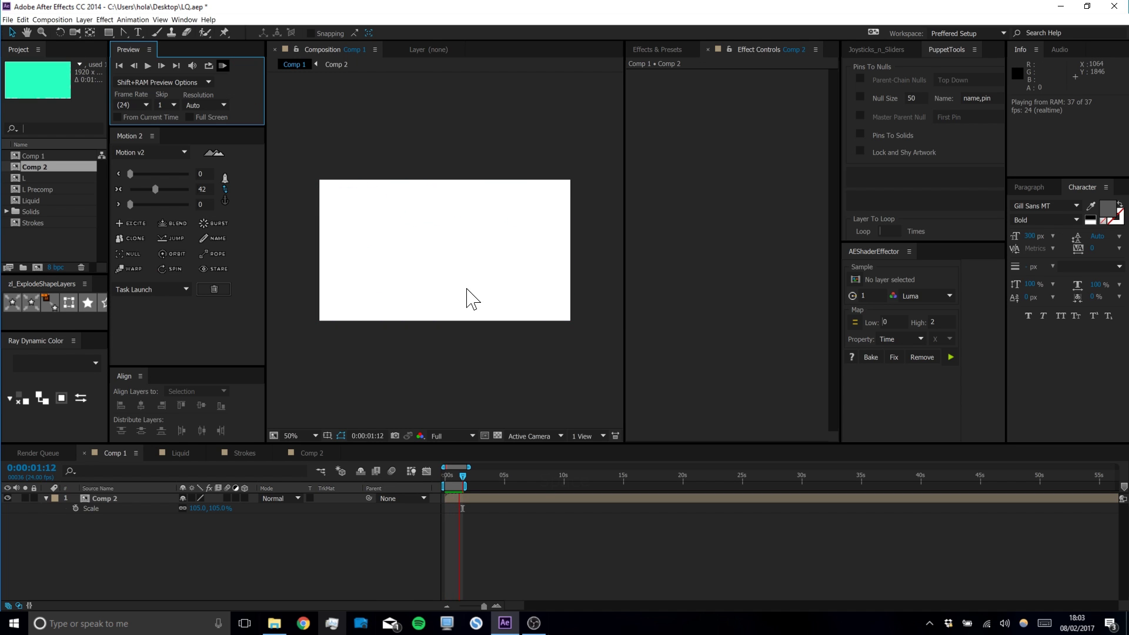
pyautogui.press('space')
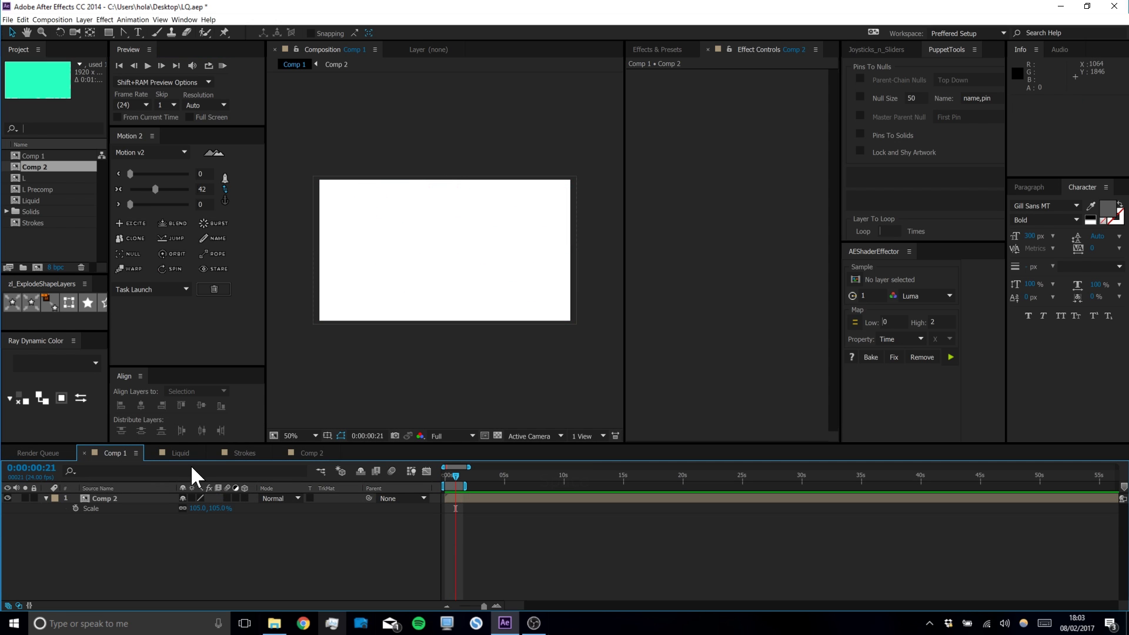
# Open the Liquid composition and scrub through the letter L reveal, stopping at 0:00:00:23
pyautogui.click(175, 455)
pyautogui.moveTo(541, 478)
pyautogui.mouseDown()
pyautogui.moveTo(460, 474)
pyautogui.moveTo(532, 462)
pyautogui.mouseUp()
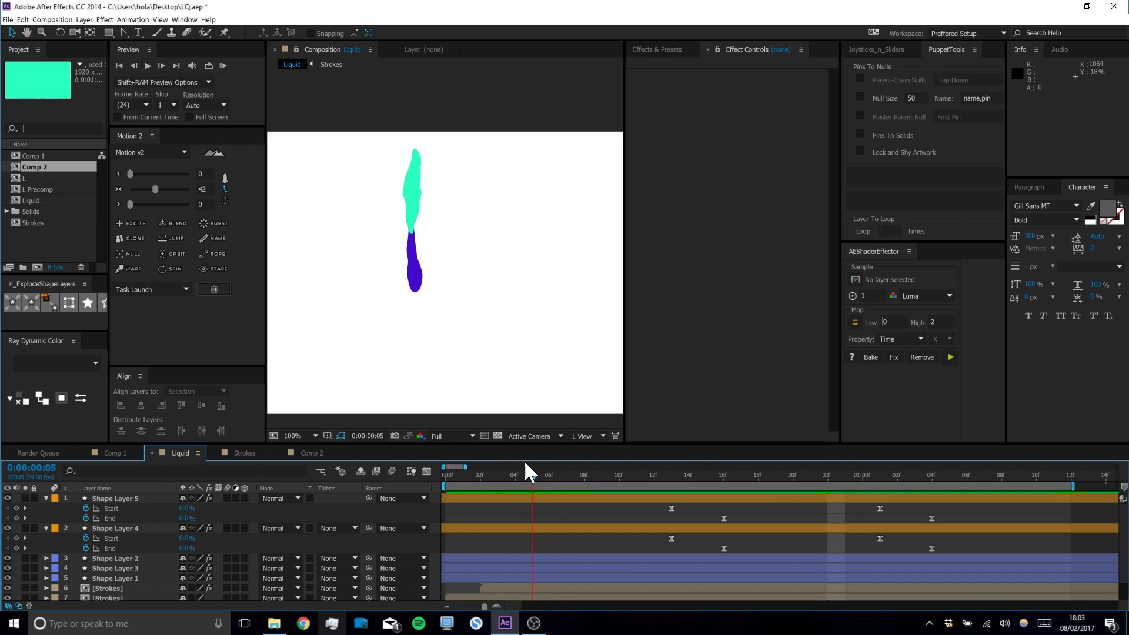
pyautogui.moveTo(531, 468); pyautogui.dragTo(896, 482)
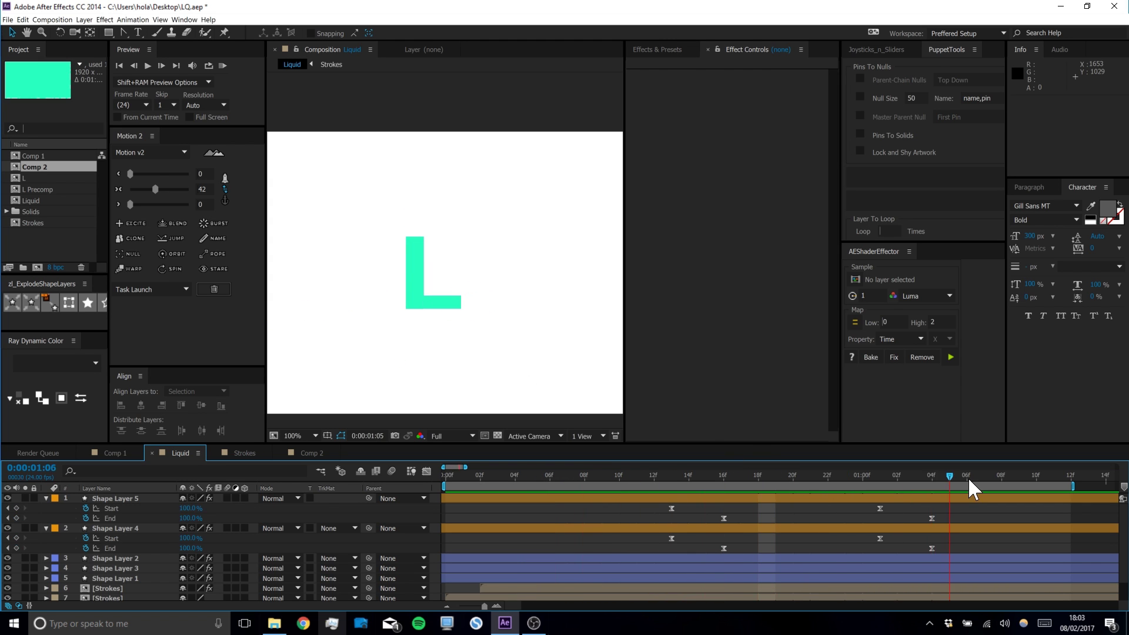
pyautogui.moveTo(711, 484); pyautogui.dragTo(848, 468)
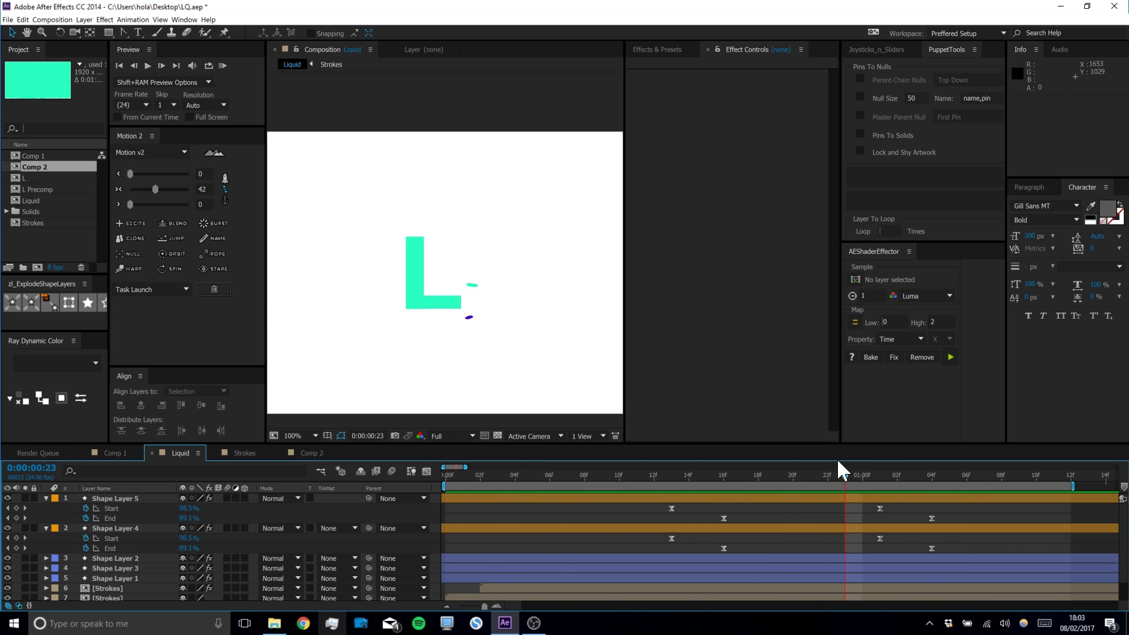
# Switch to Chrome and search Google for "walk more drive less dribble"
pyautogui.click(306, 624)
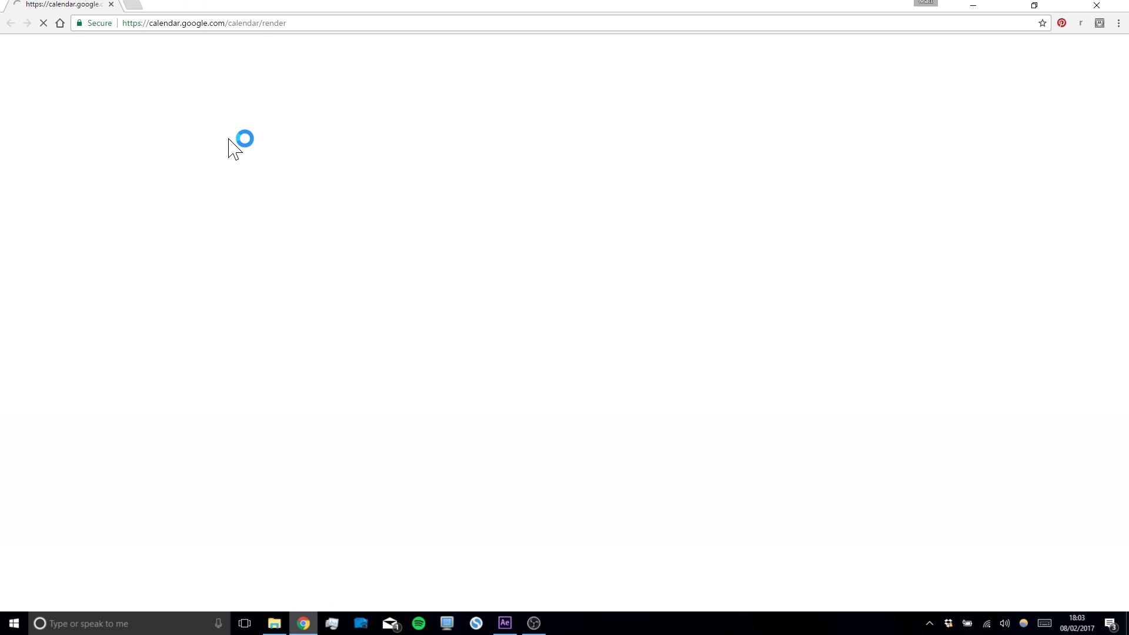
pyautogui.click(235, 23)
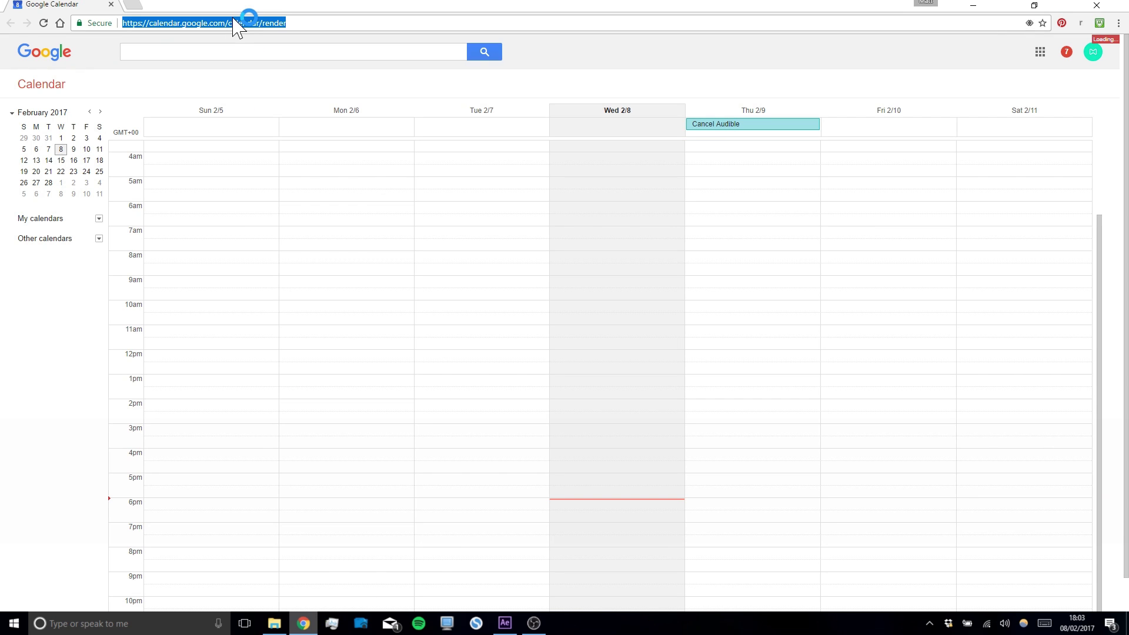
pyautogui.write('wall more drive less')
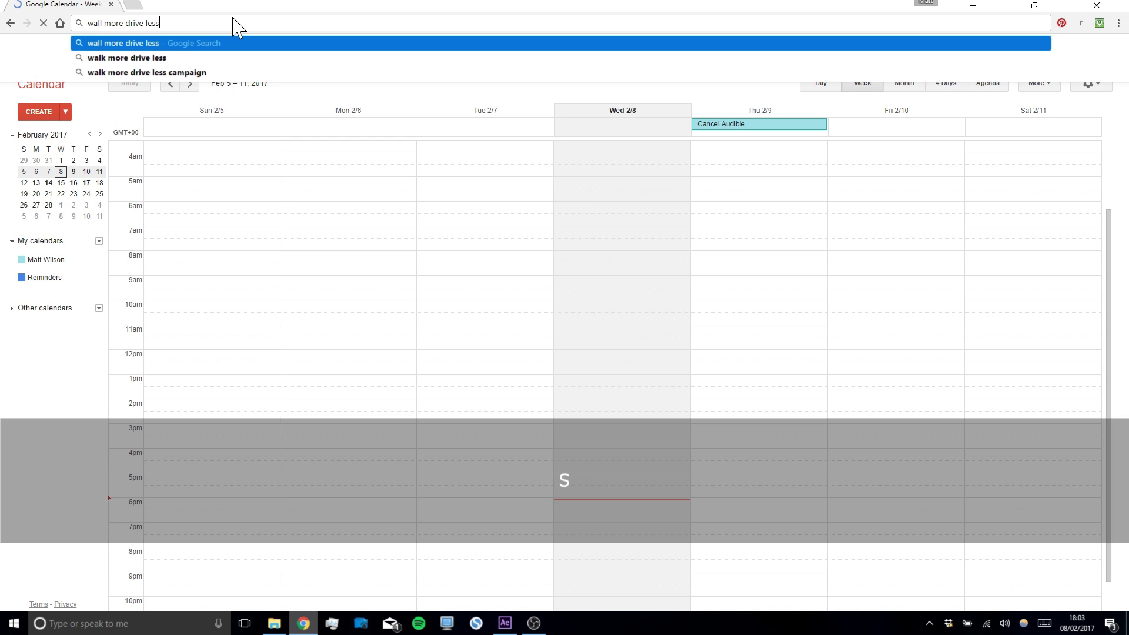
pyautogui.press('Return')
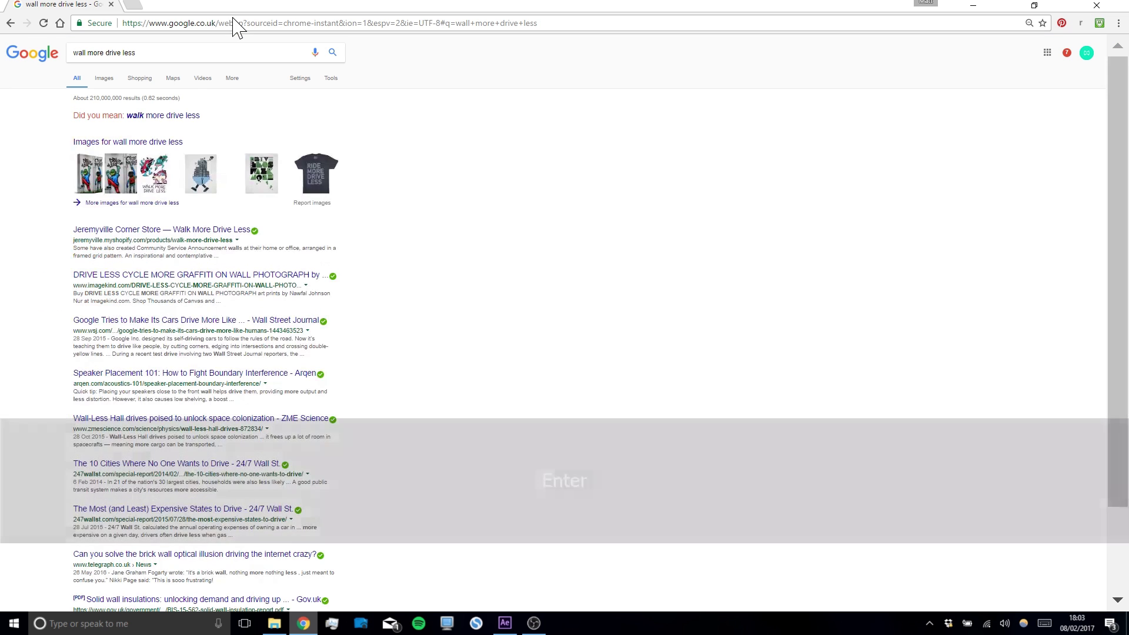
pyautogui.click(189, 114)
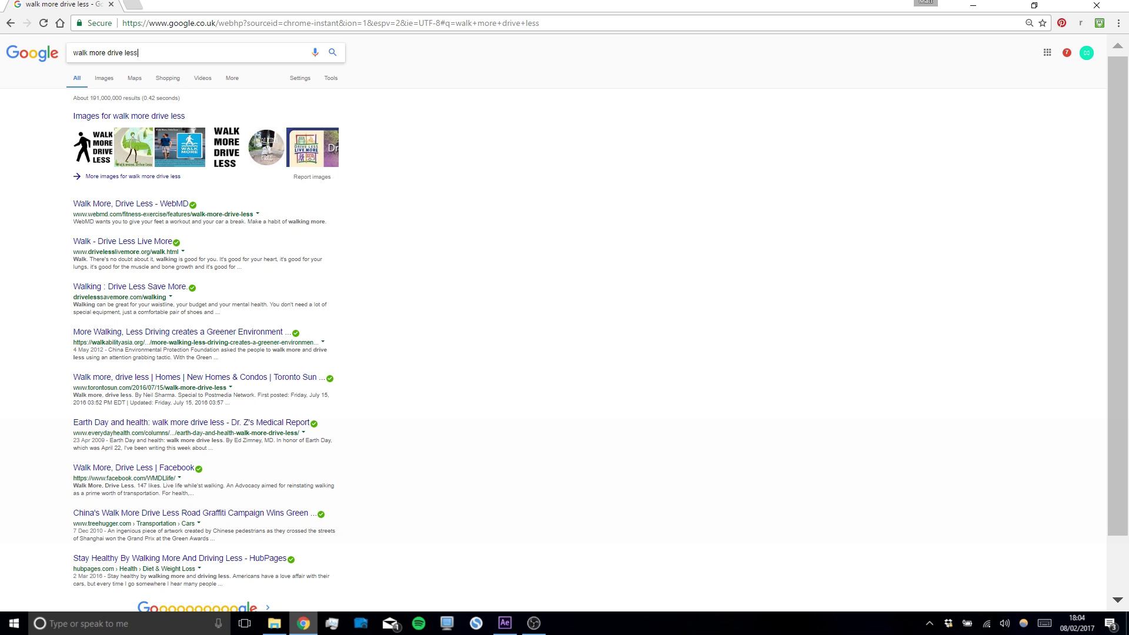
pyautogui.write('dribble')
pyautogui.press('Return')
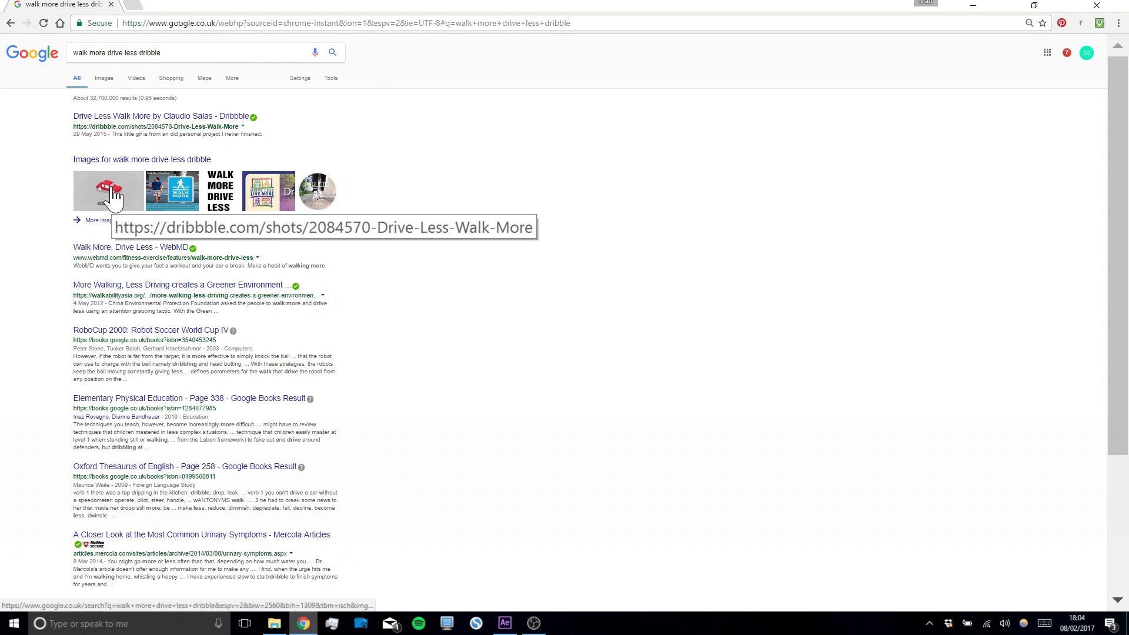
# Open the Drive Less Walk More shot on Dribbble and study its liquid transition animation
pyautogui.click(133, 116)
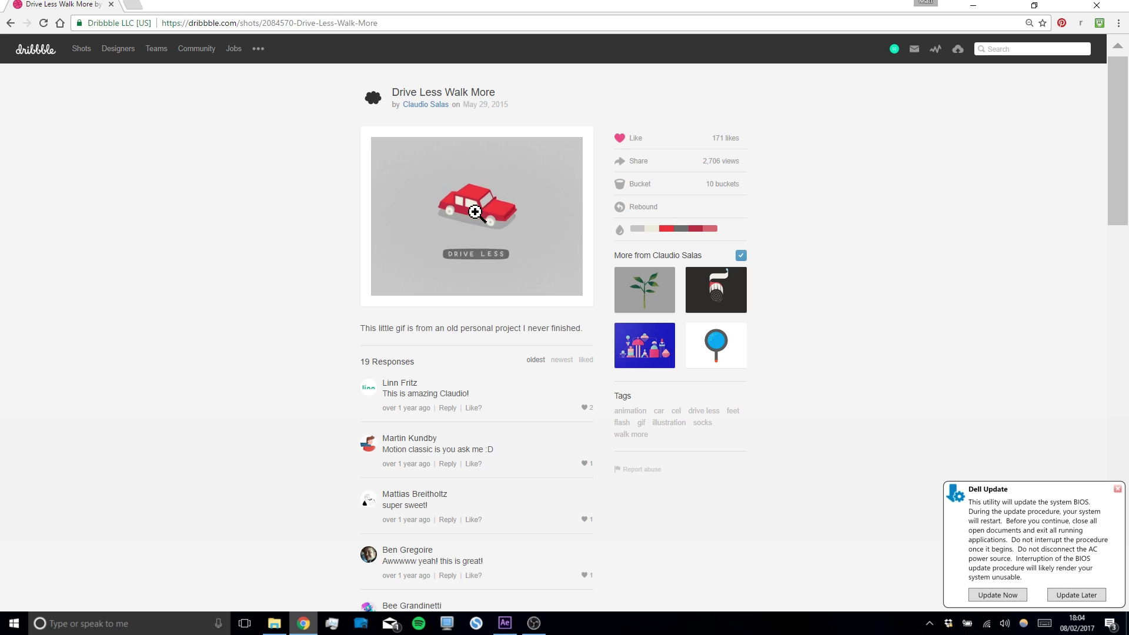
pyautogui.rightClick(547, 203)
pyautogui.click(321, 216)
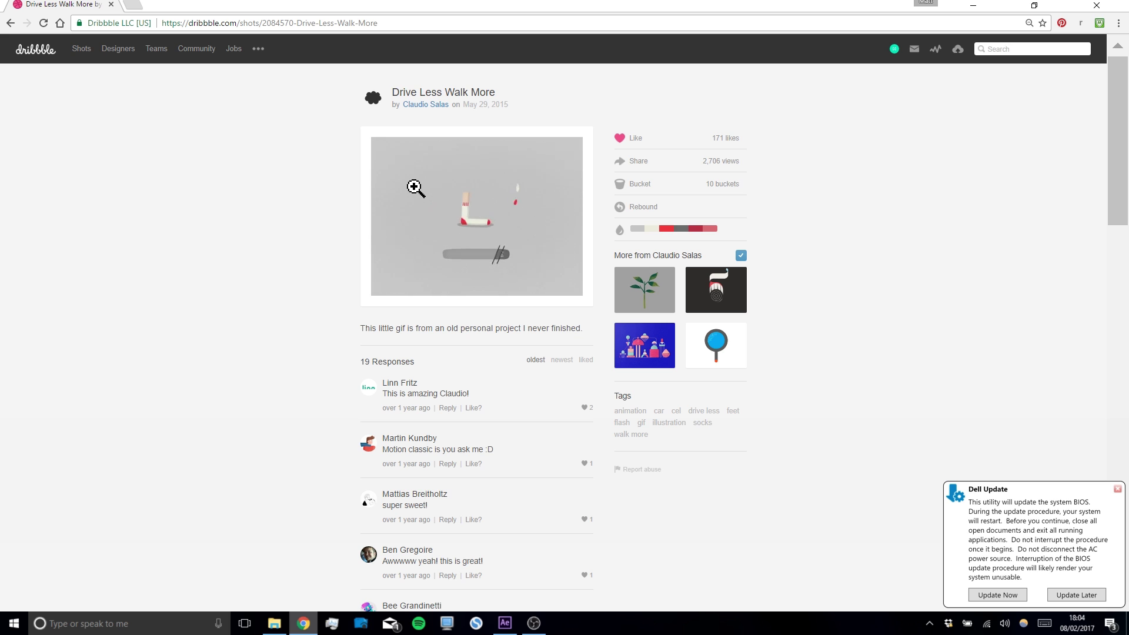
pyautogui.click(508, 215)
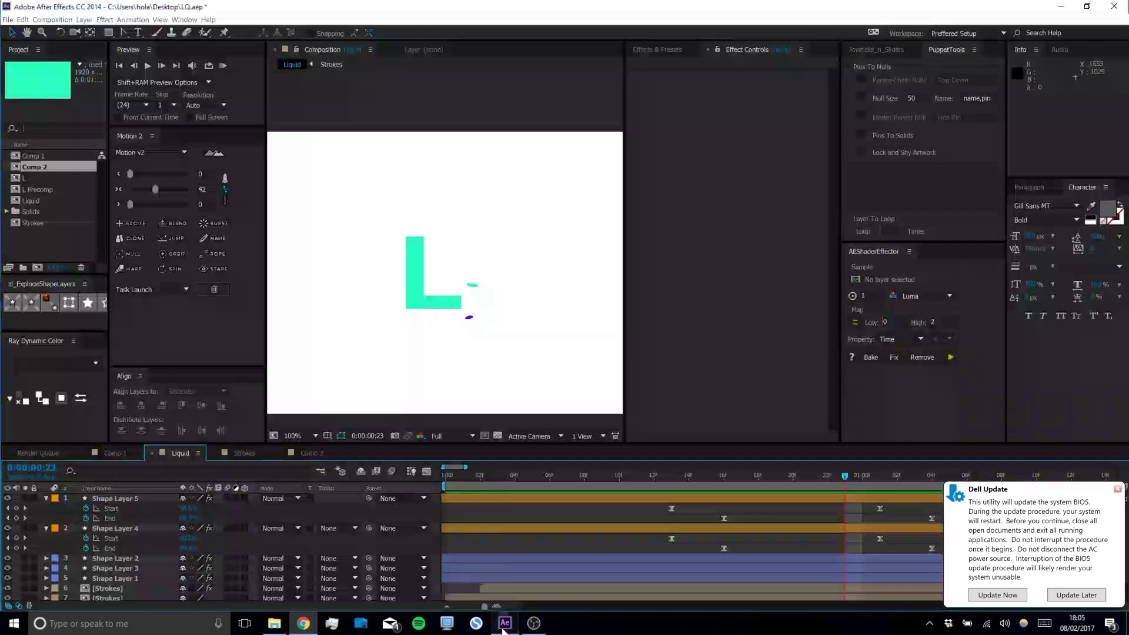
# Switch back to After Effects, RAM preview the Liquid composition and dismiss the Dell Update notification
pyautogui.click(505, 623)
pyautogui.click(218, 71)
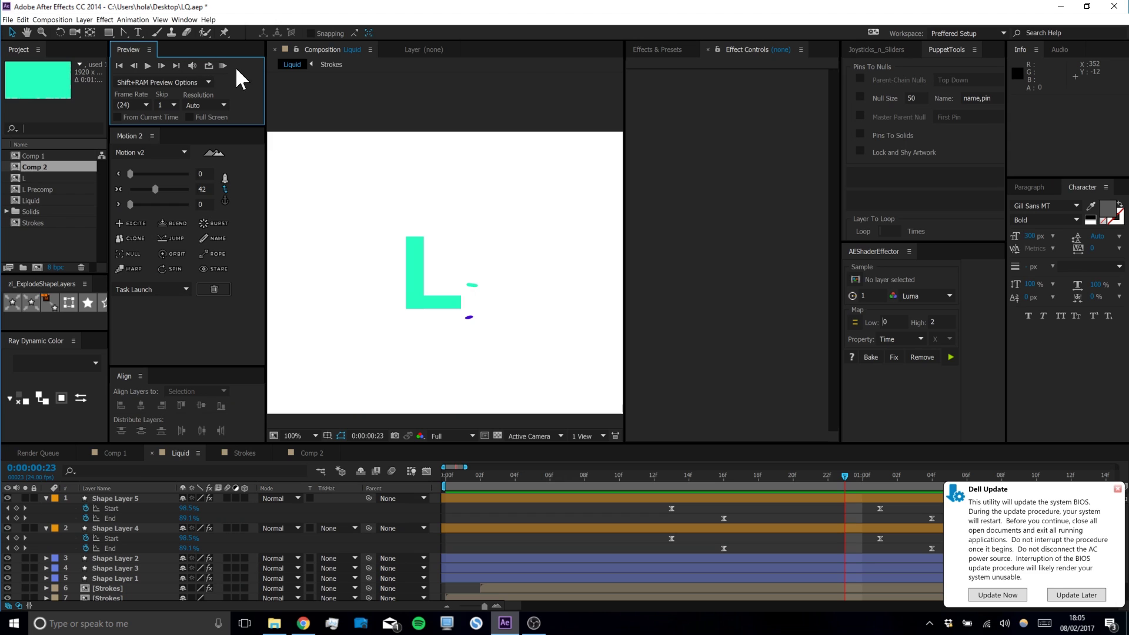
pyautogui.click(226, 64)
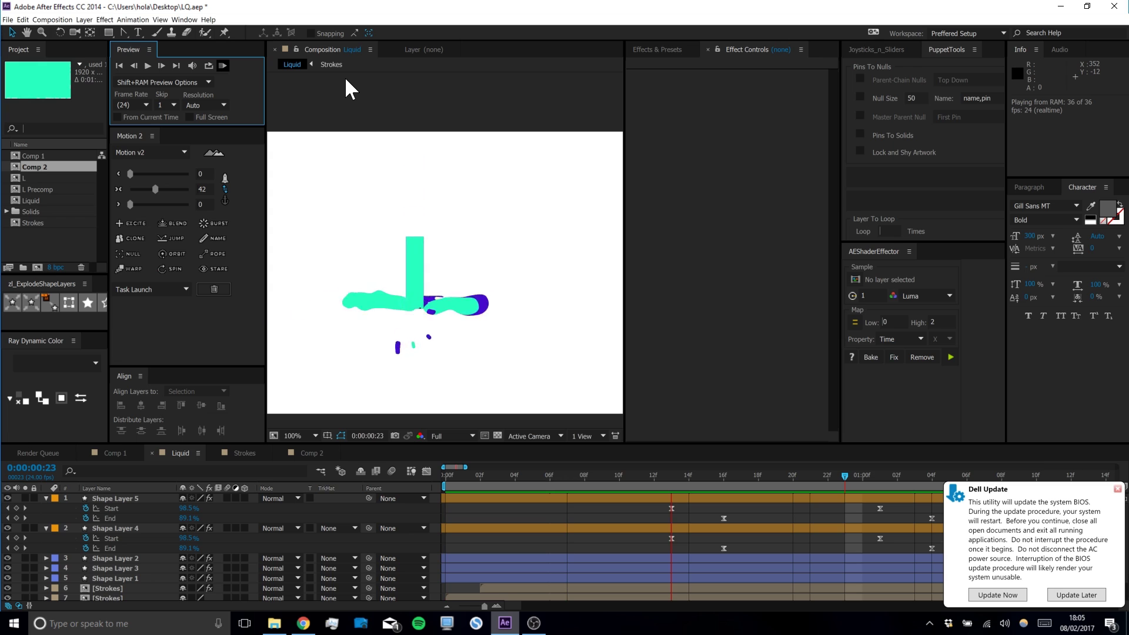
pyautogui.click(1118, 490)
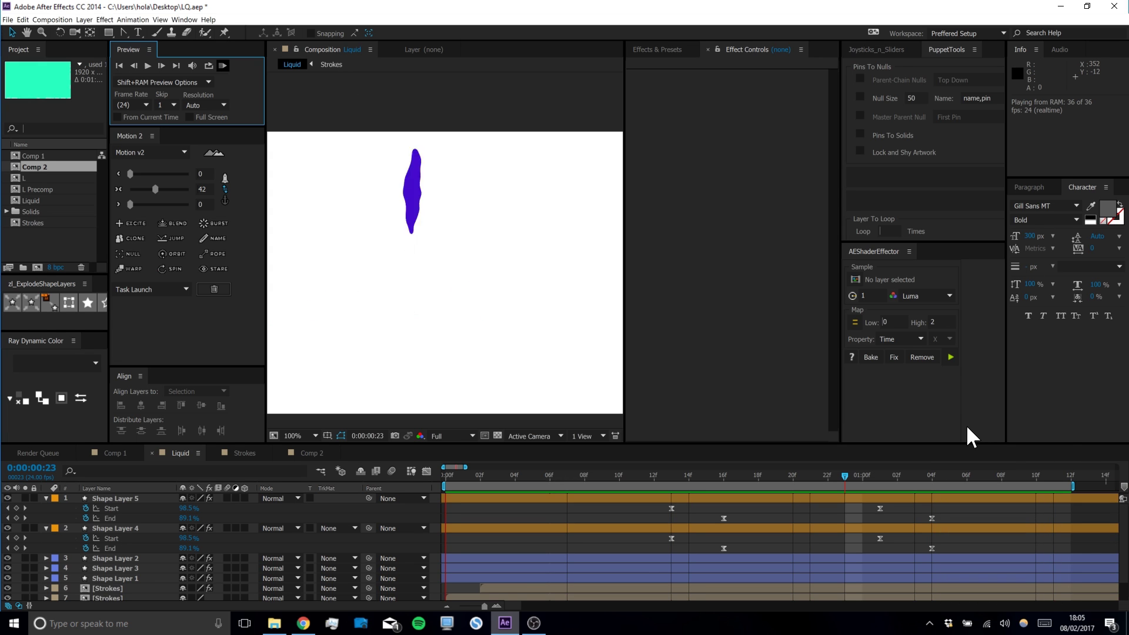